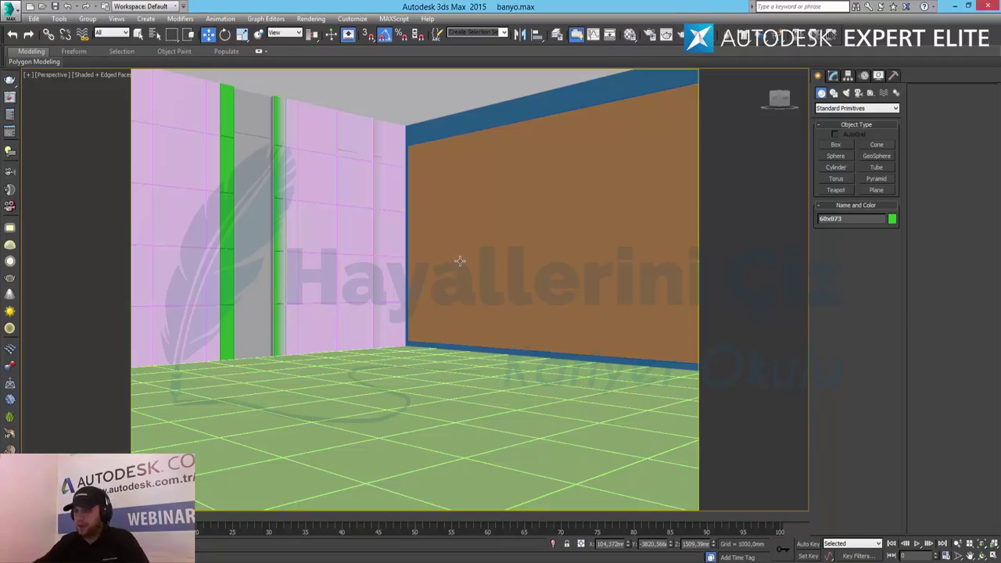
Step: Check the Camera001 and Perspective views, then isolate the pink tiled wall and zoom in on it
click(957, 542)
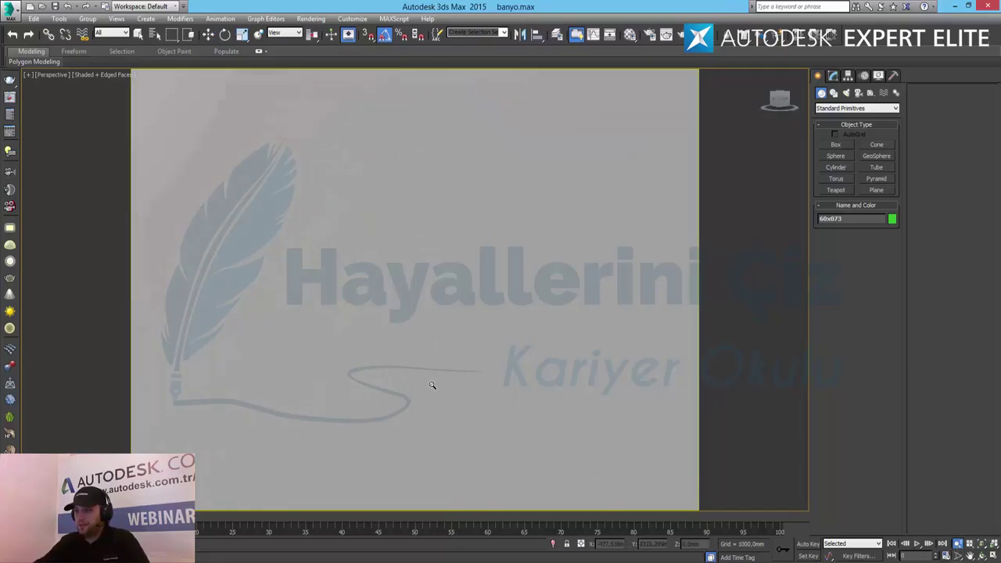
key(c)
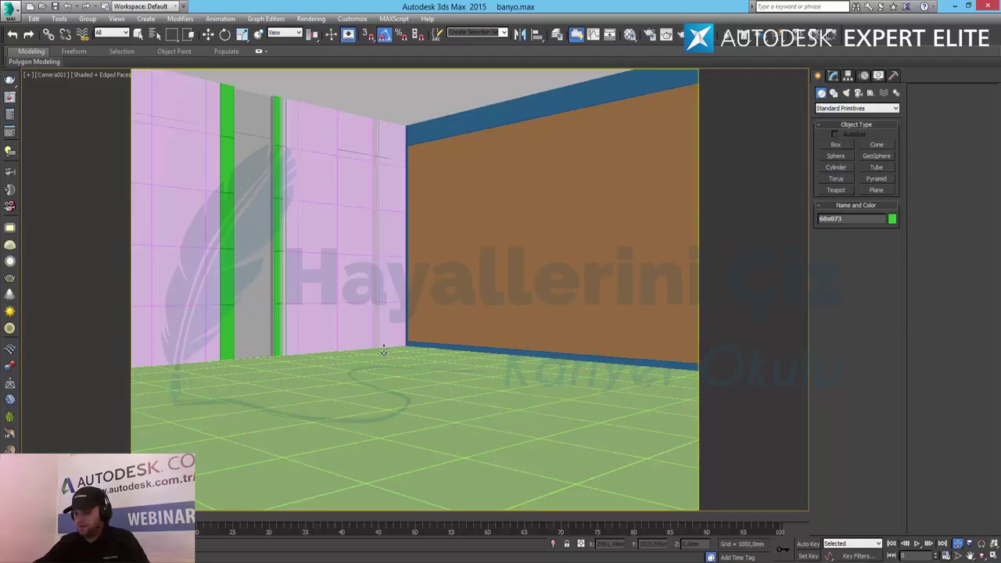
key(p)
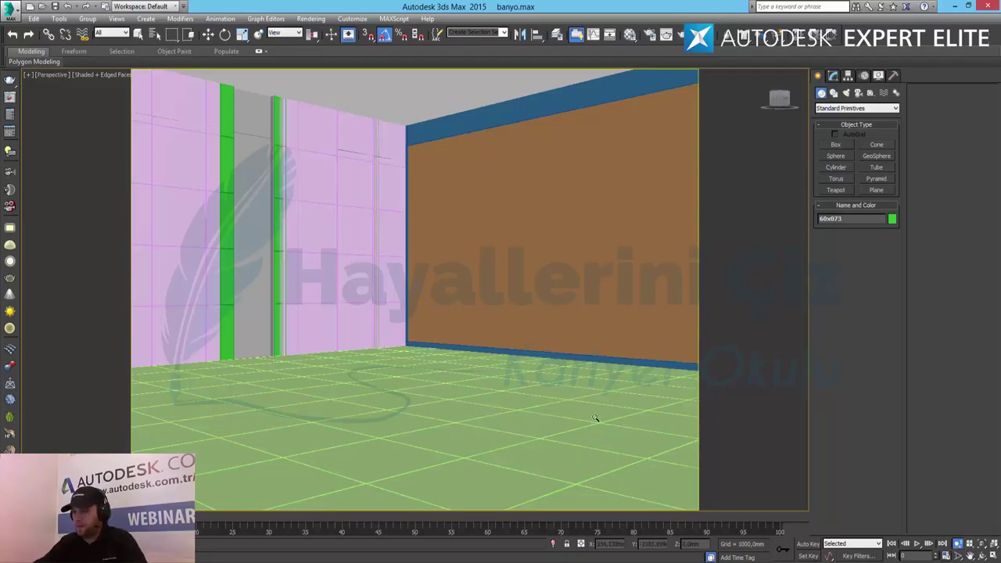
key(w)
click(323, 301)
key(alt+q)
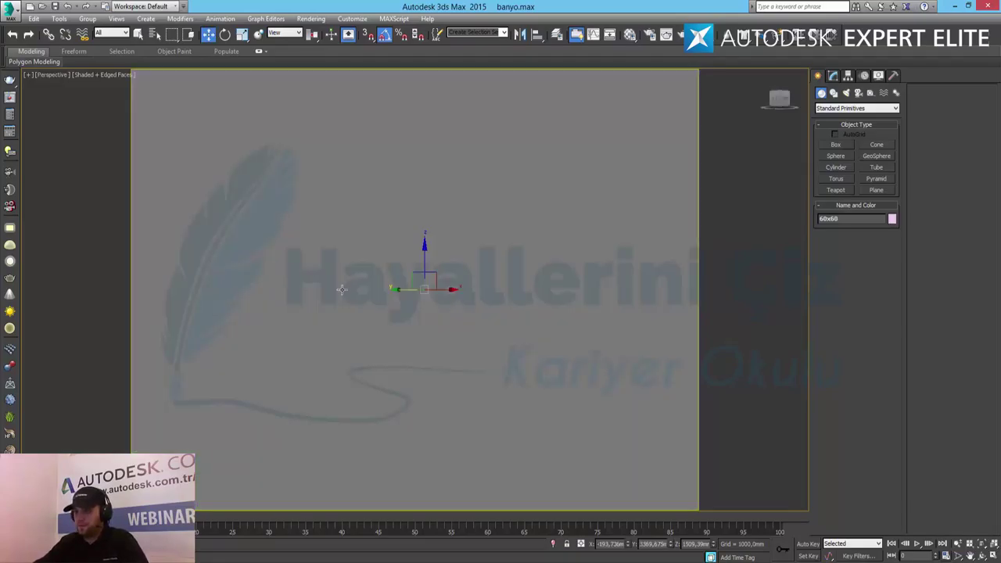
click(958, 542)
drag(333, 222, 346, 195)
Step: End isolation and pan and zoom to where the grey wall meets the pink wall
key(alt+q)
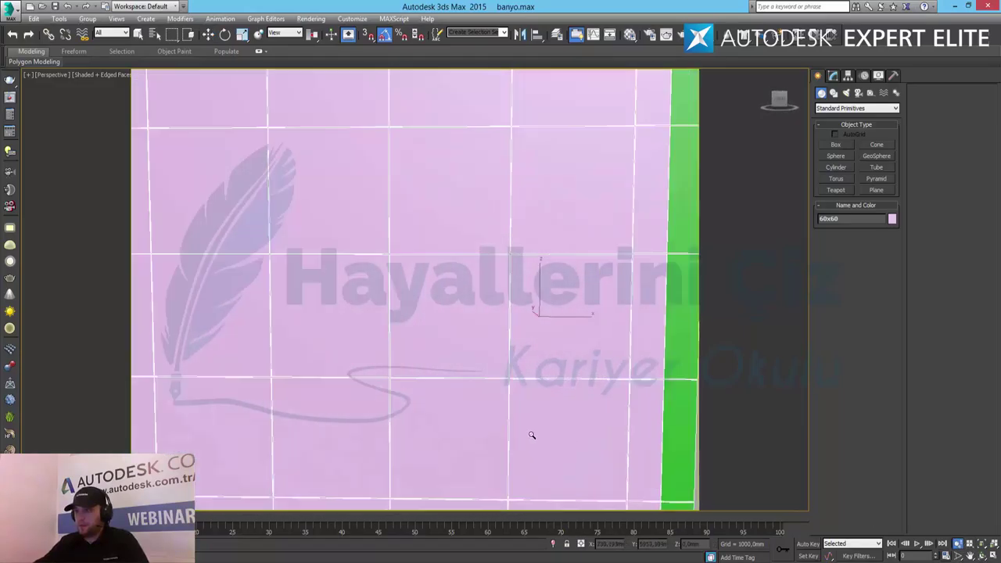
scroll(490, 407, down, 4)
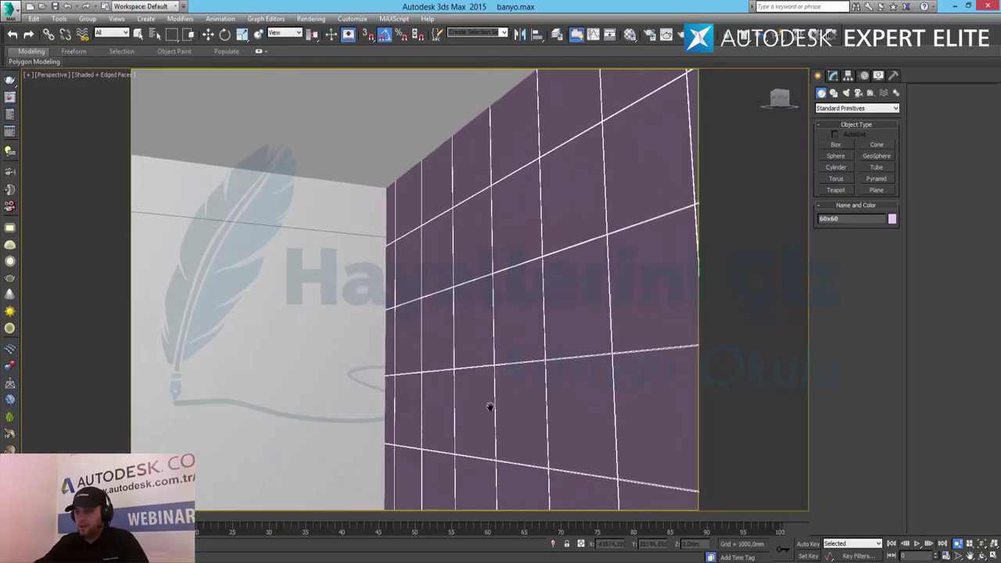
scroll(468, 385, up, 3)
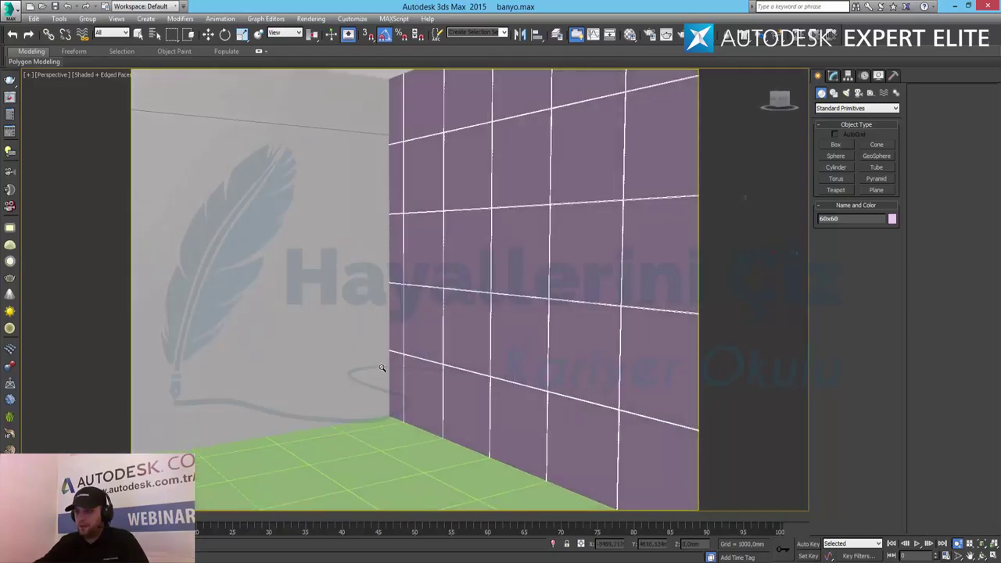
middle_drag(384, 365, 459, 374)
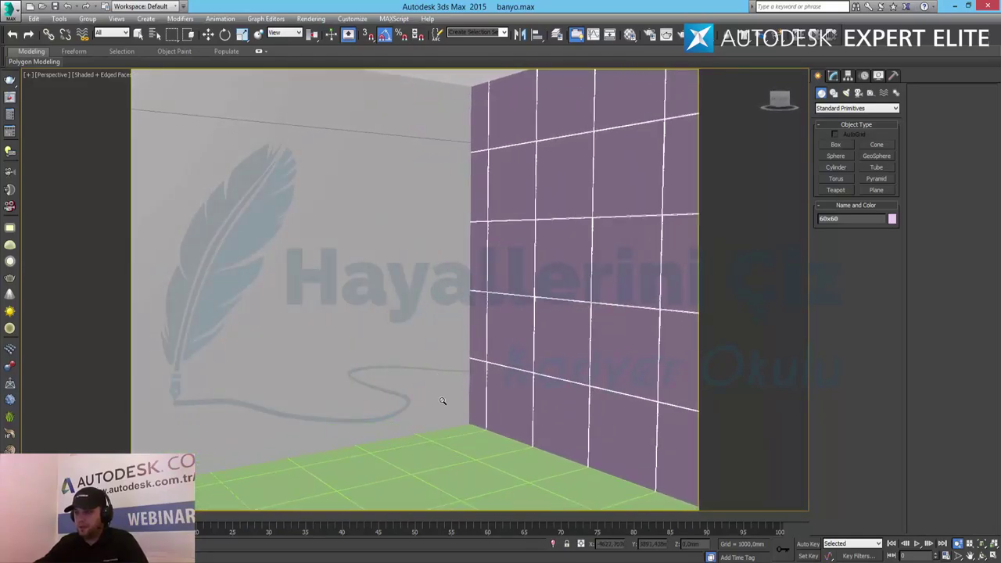
scroll(442, 399, up, 3)
scroll(446, 397, up, 1)
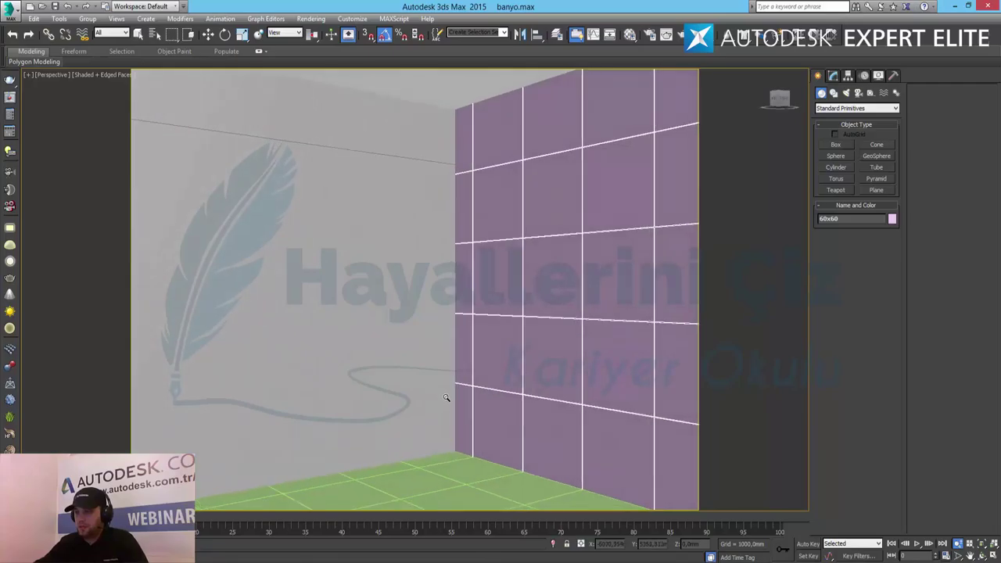
Step: Select the grey back wall's top edge and extend it to a ring for Connect
key(w)
click(362, 357)
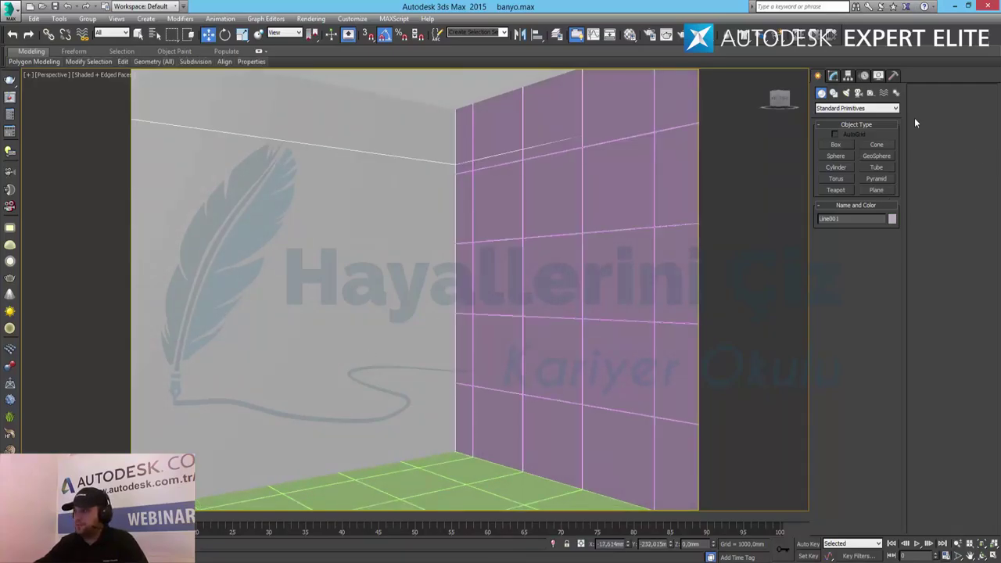
click(834, 76)
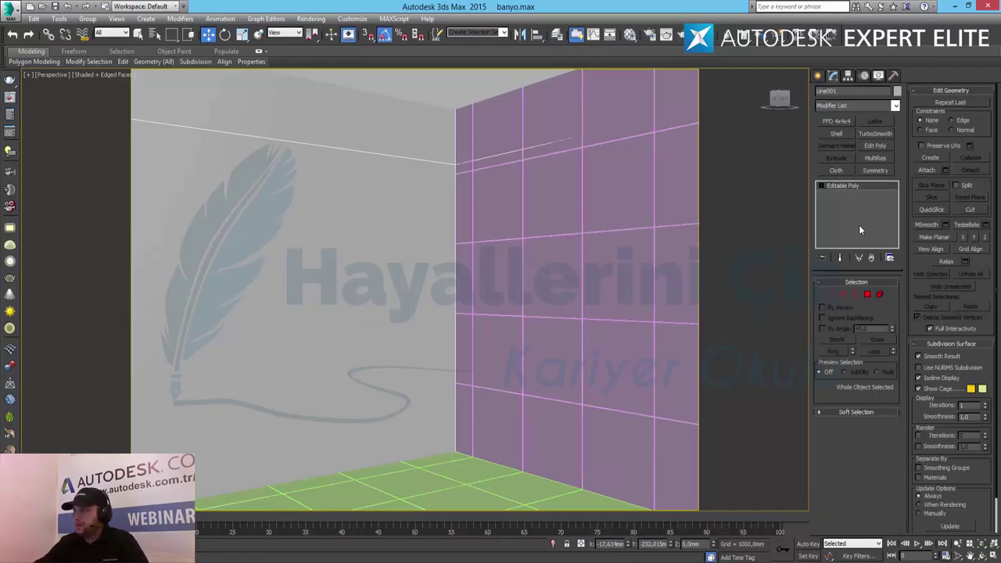
click(842, 294)
click(370, 152)
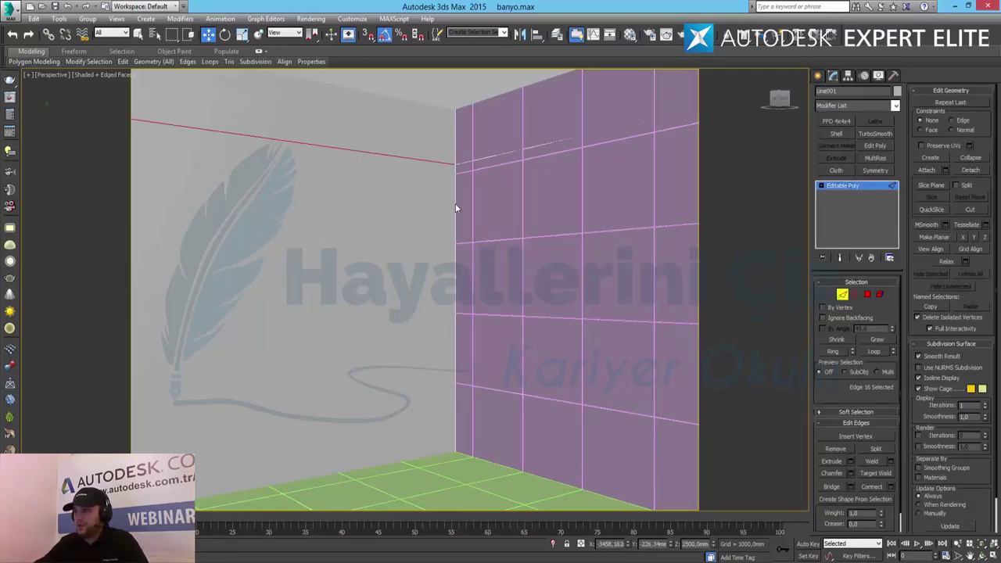
click(832, 354)
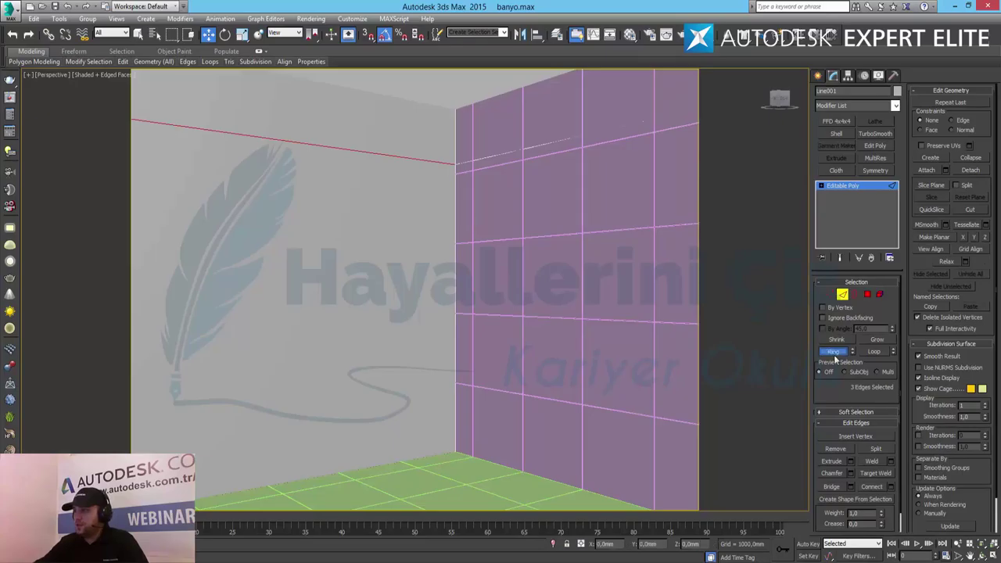
click(892, 487)
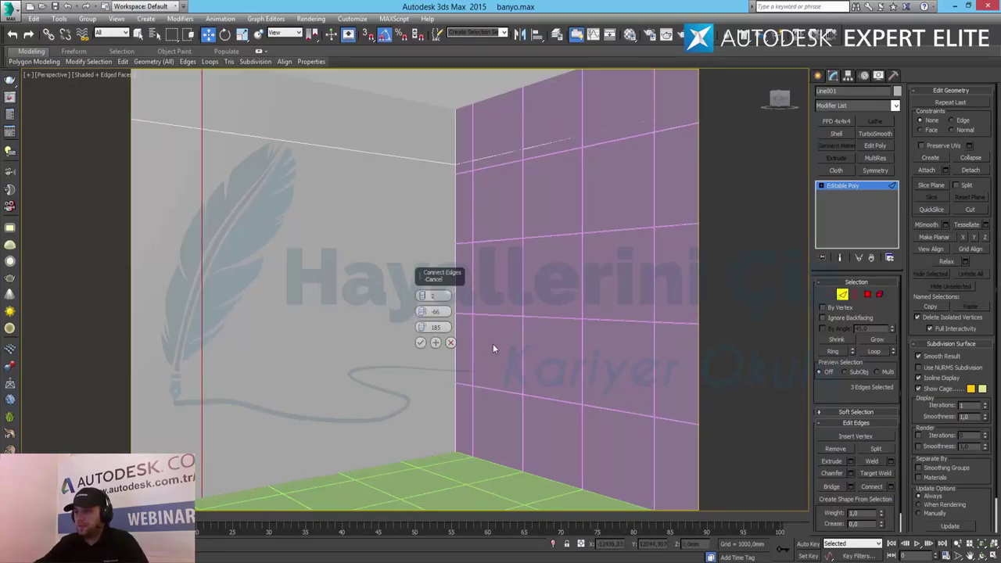
Step: Connect the ring with 2 segments, slide 0 and pinch 52, and apply
scroll(487, 351, up, 3)
middle_drag(396, 352, 558, 325)
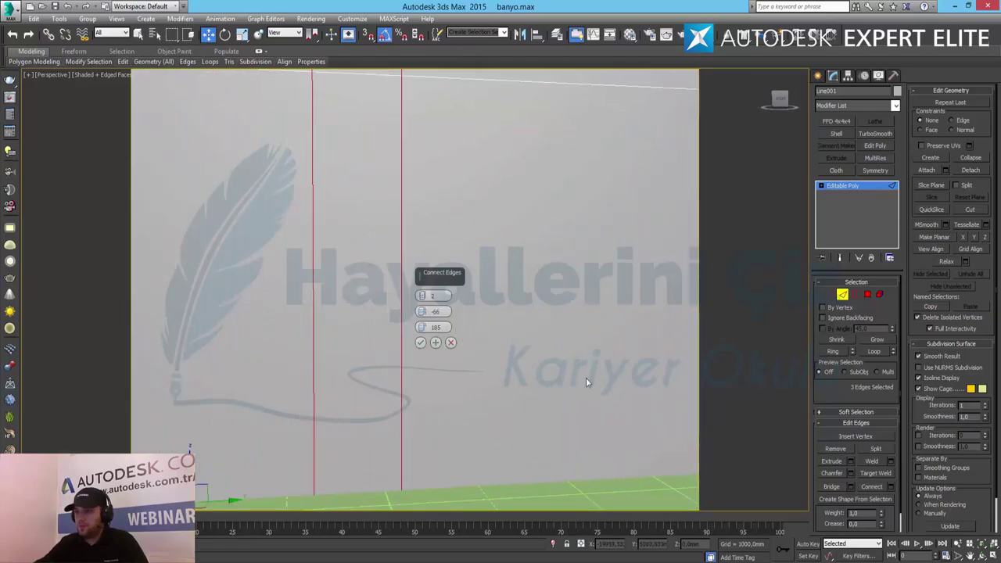
click(436, 311)
key(Return)
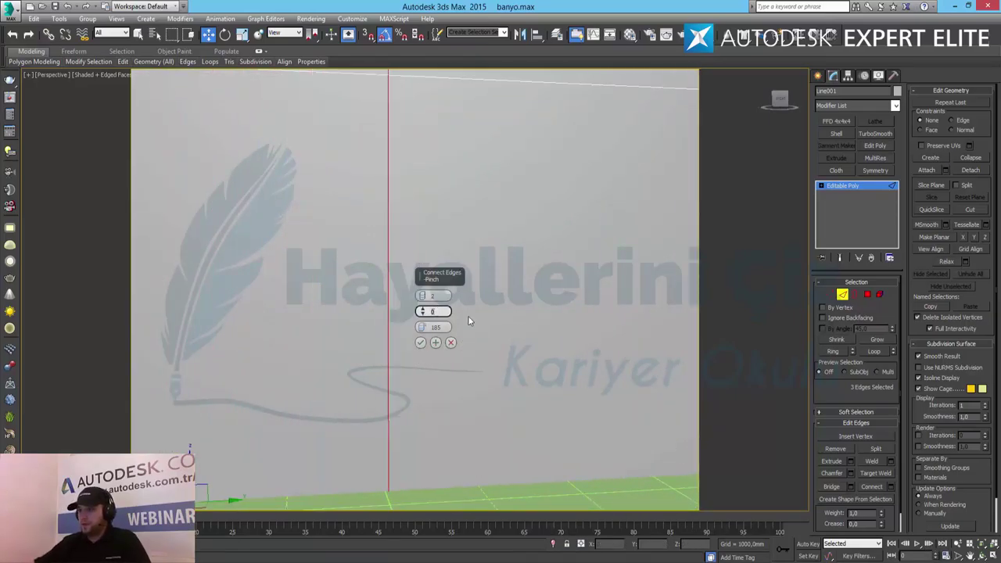
click(438, 327)
text(0)
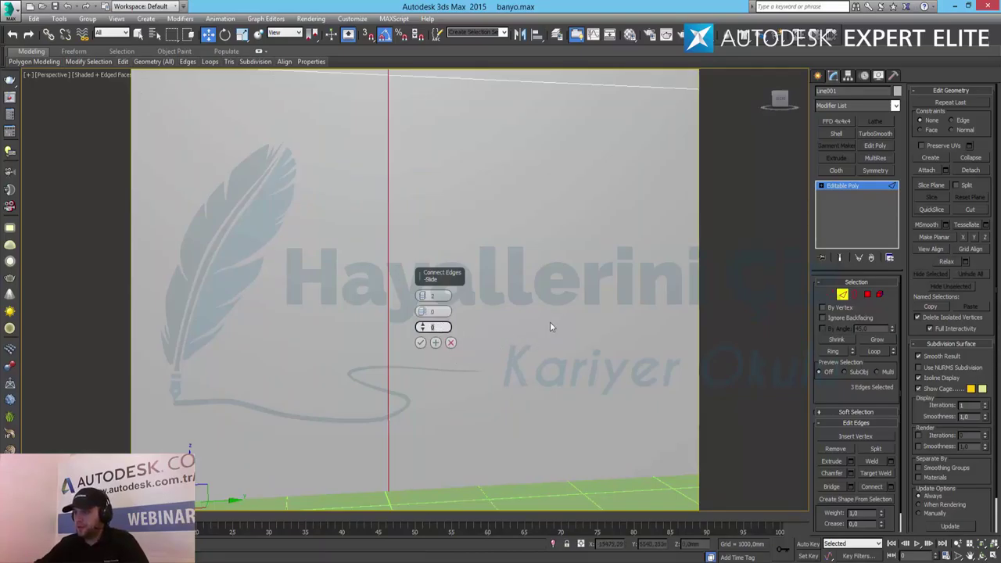
key(Return)
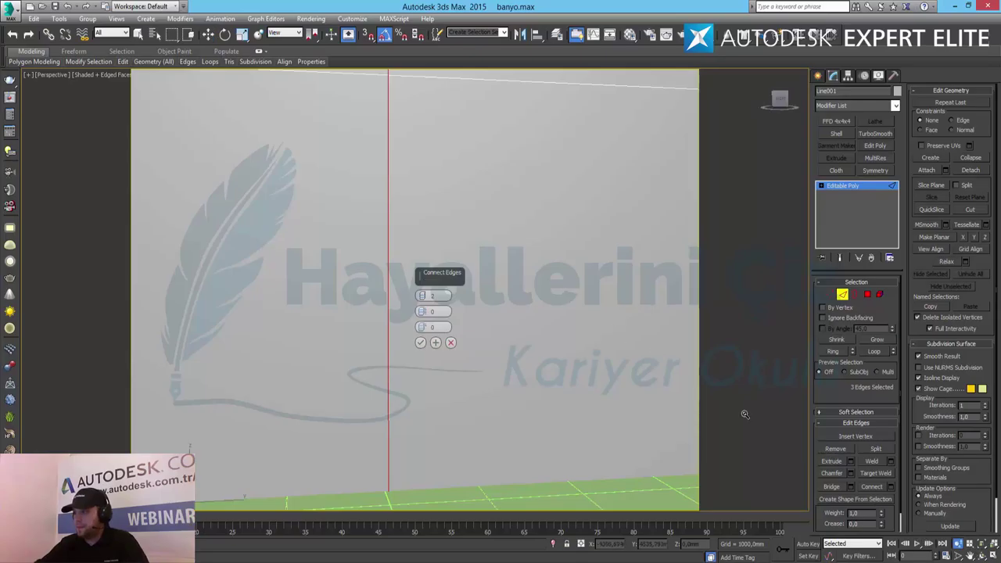
alt+middle_drag(498, 270, 505, 291)
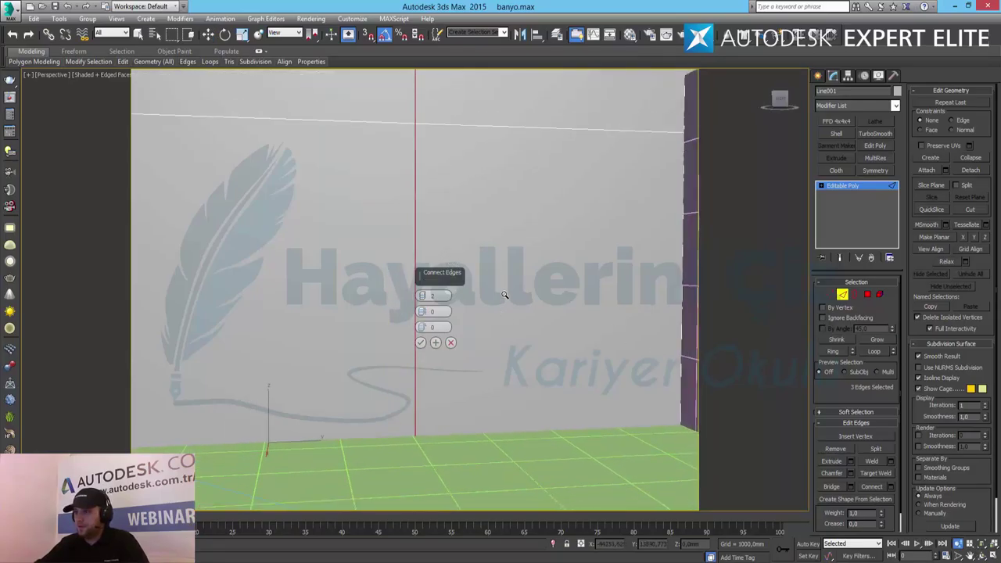
alt+middle_drag(518, 330, 603, 329)
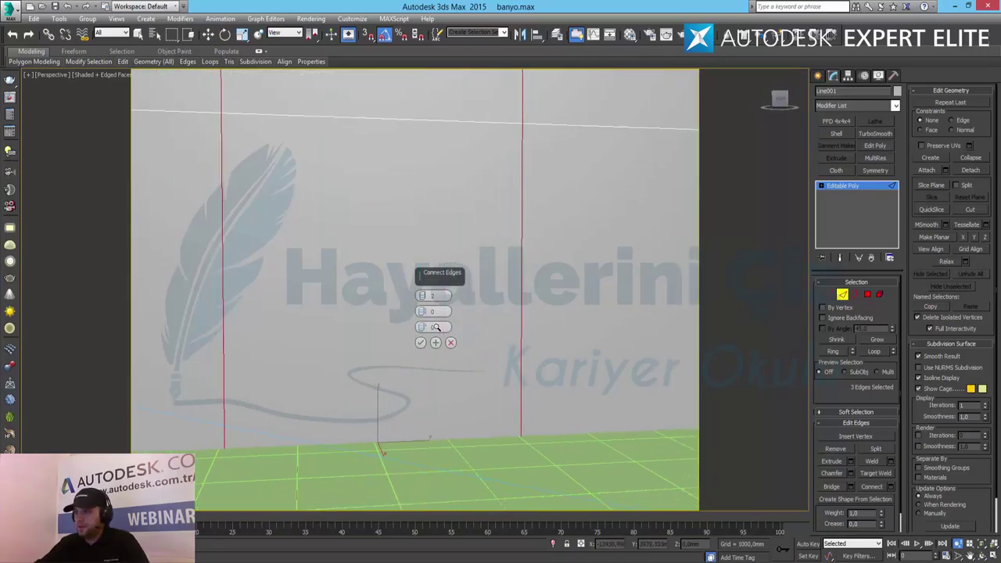
drag(424, 312, 429, 210)
alt+middle_drag(527, 342, 489, 379)
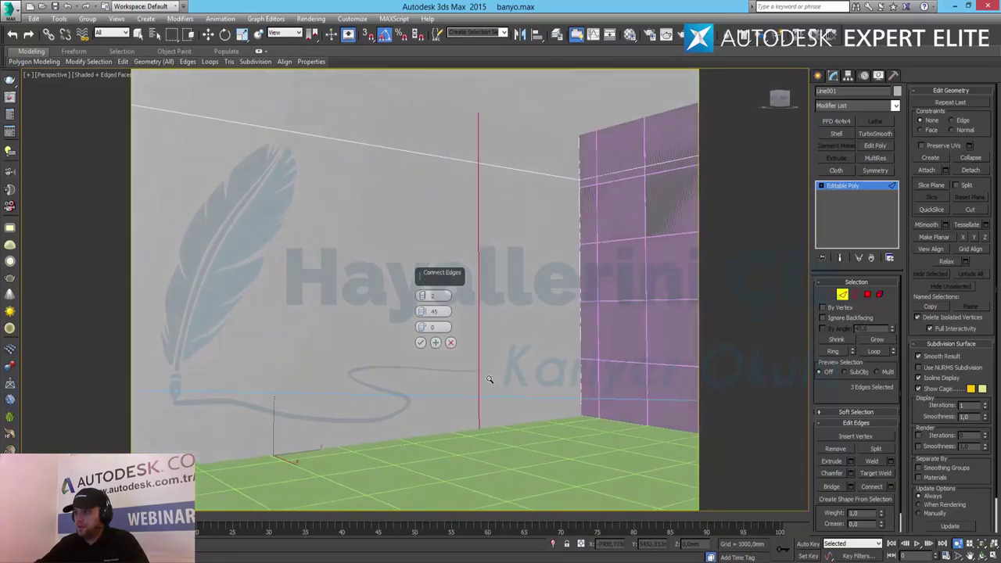
drag(422, 311, 465, 200)
click(420, 343)
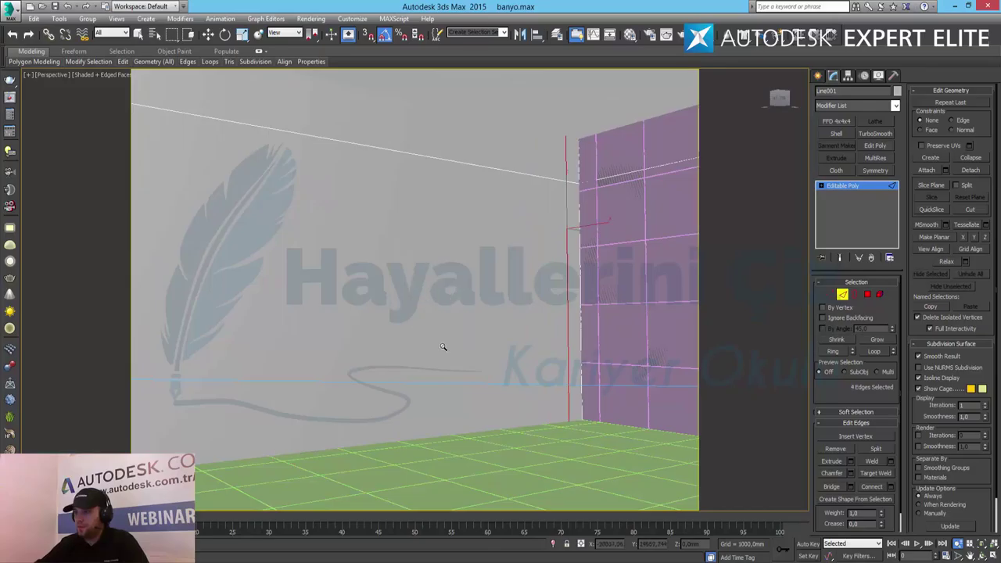
click(867, 295)
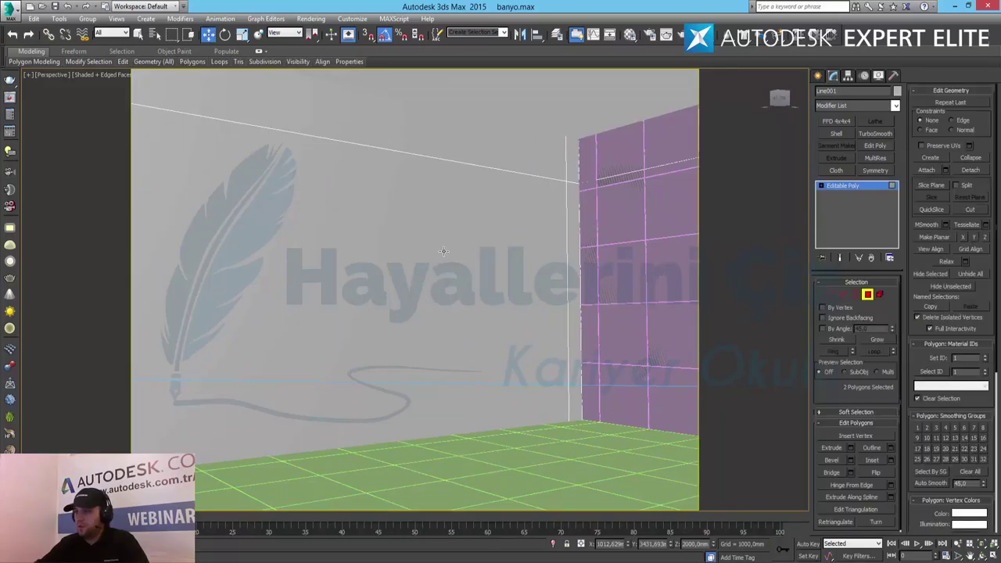
key(w)
click(495, 271)
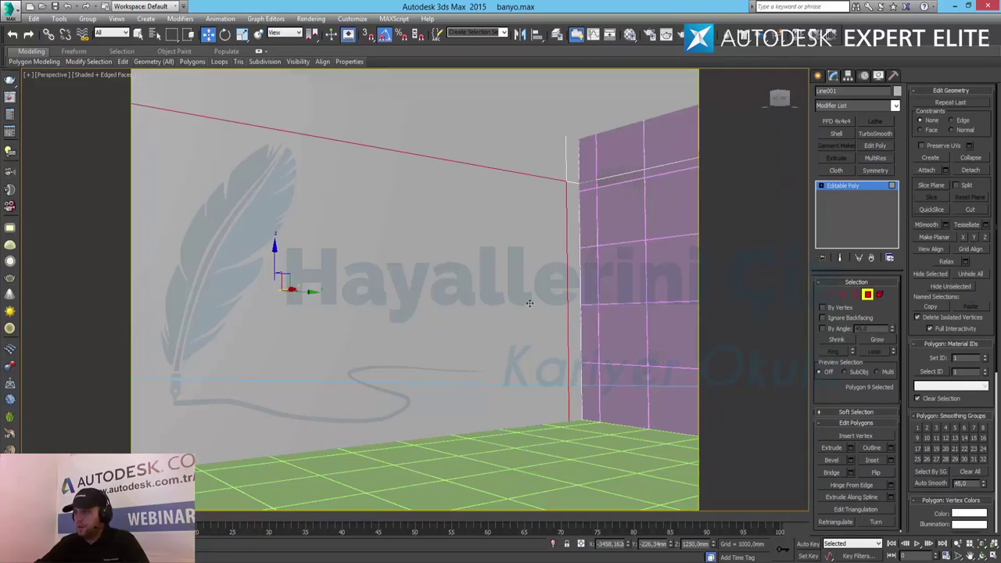
alt+middle_drag(529, 339, 378, 301)
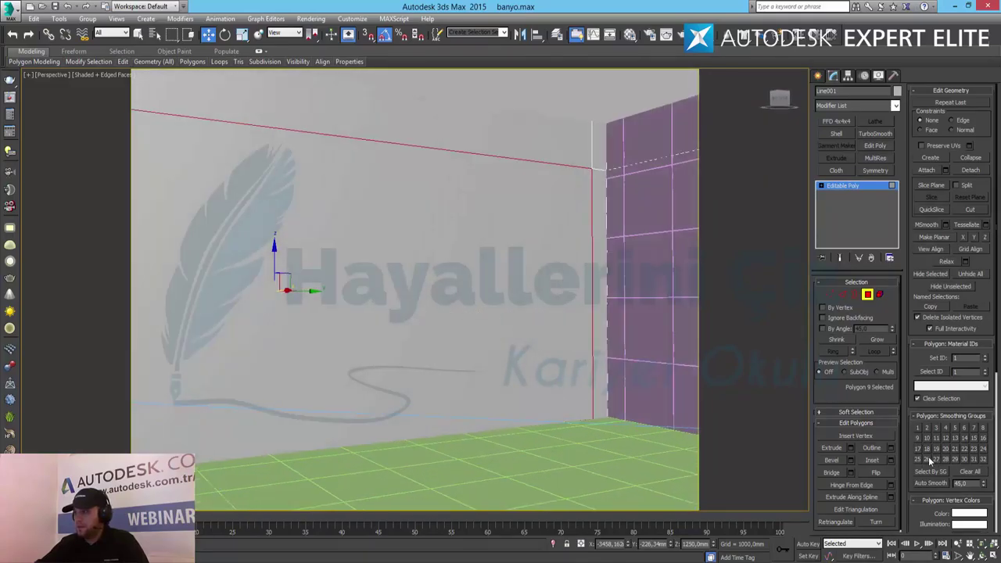
click(850, 447)
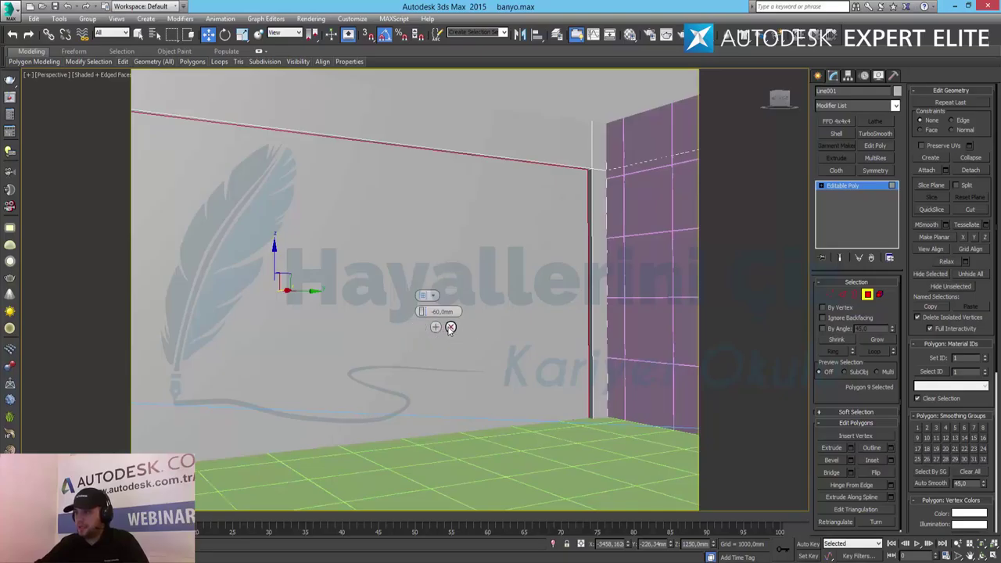
click(450, 327)
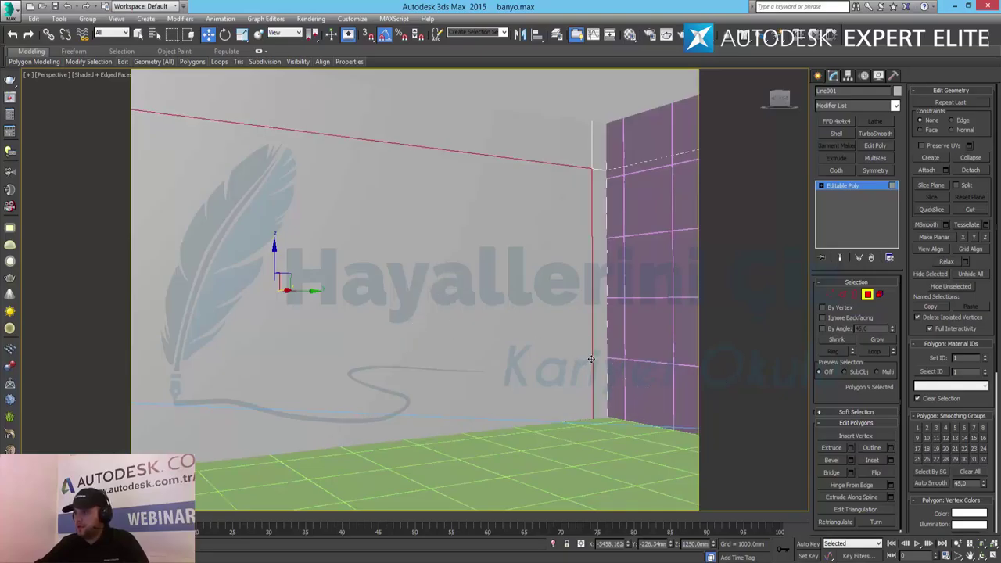
click(841, 296)
click(593, 399)
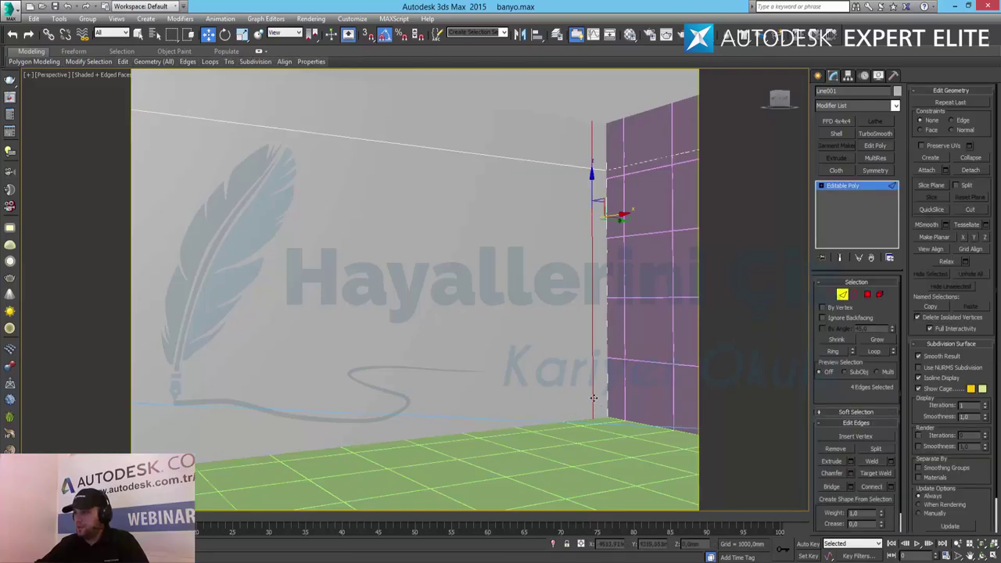
Step: Connect the wall's edge ring with a single horizontal edge loop
click(833, 351)
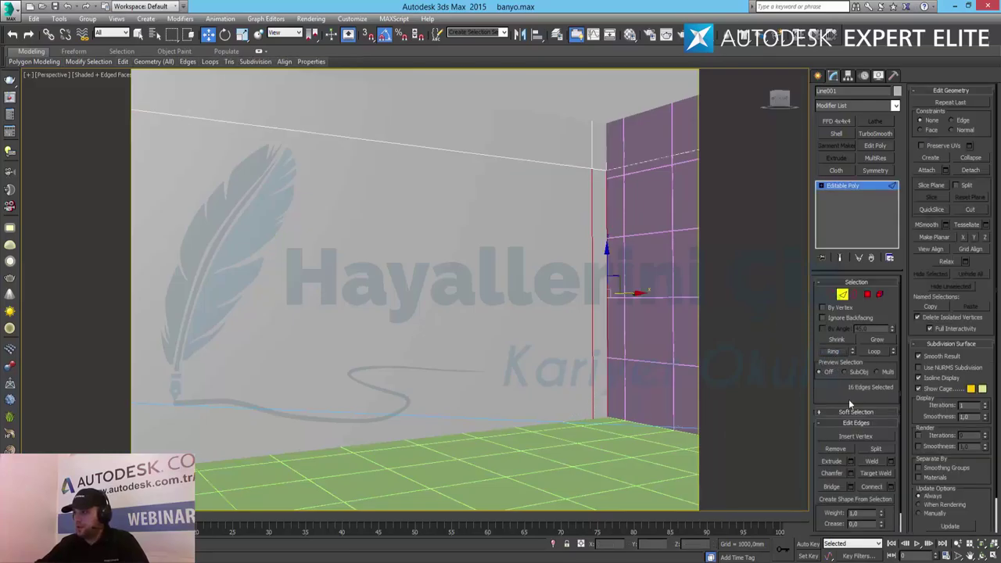
click(891, 487)
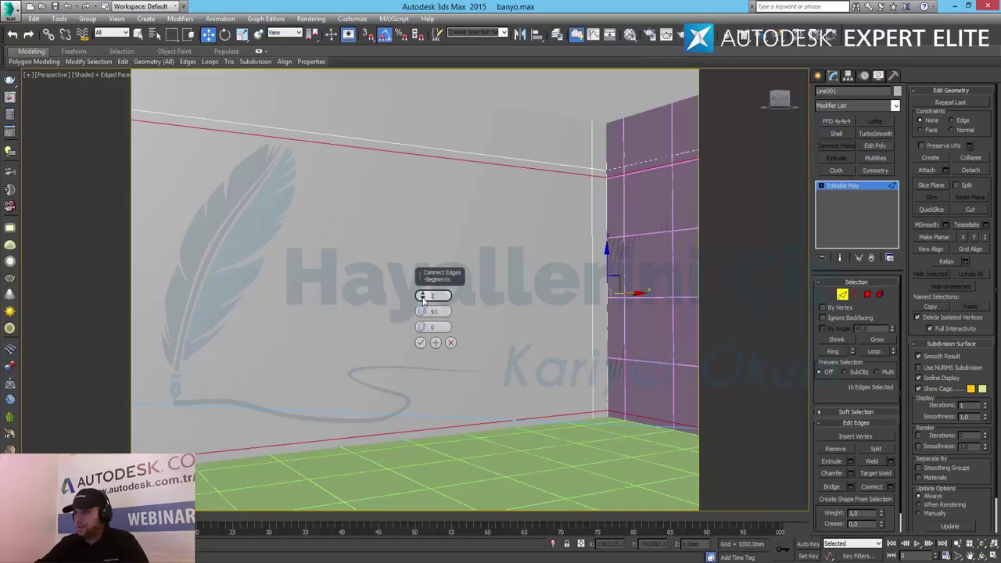
drag(423, 296, 418, 496)
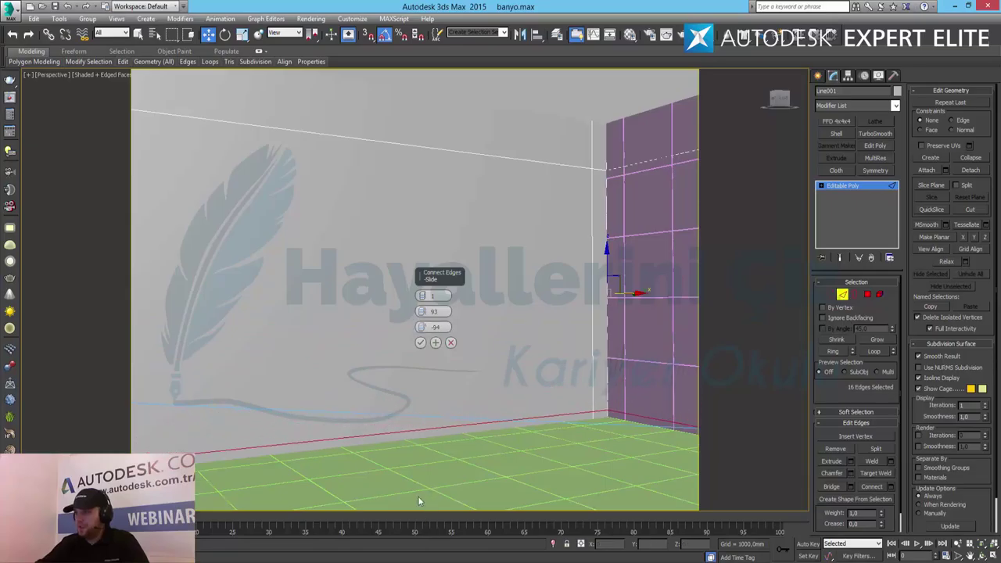
click(421, 342)
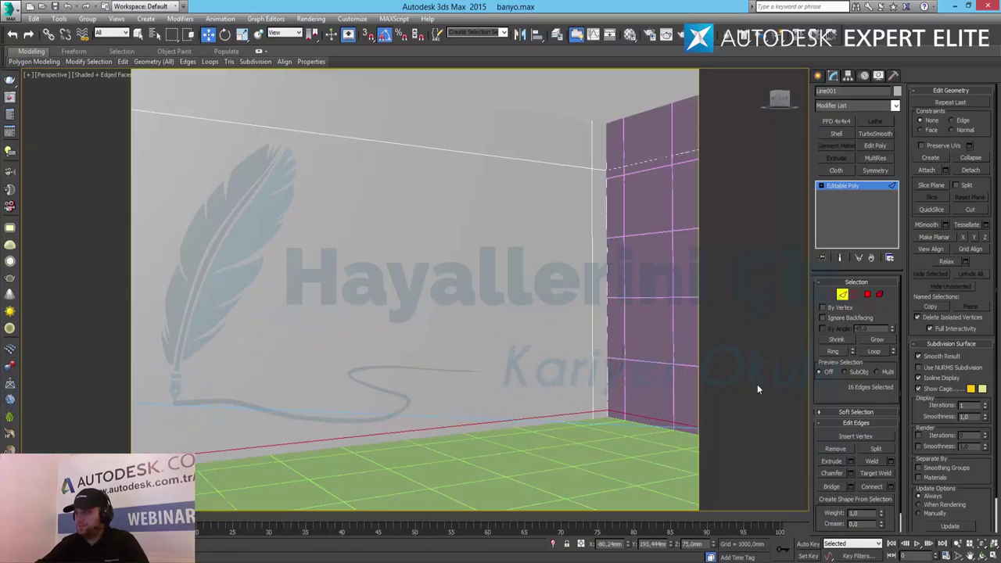
Step: Extrude the large wall face inward by about -129.7 mm, then return to object level
click(868, 295)
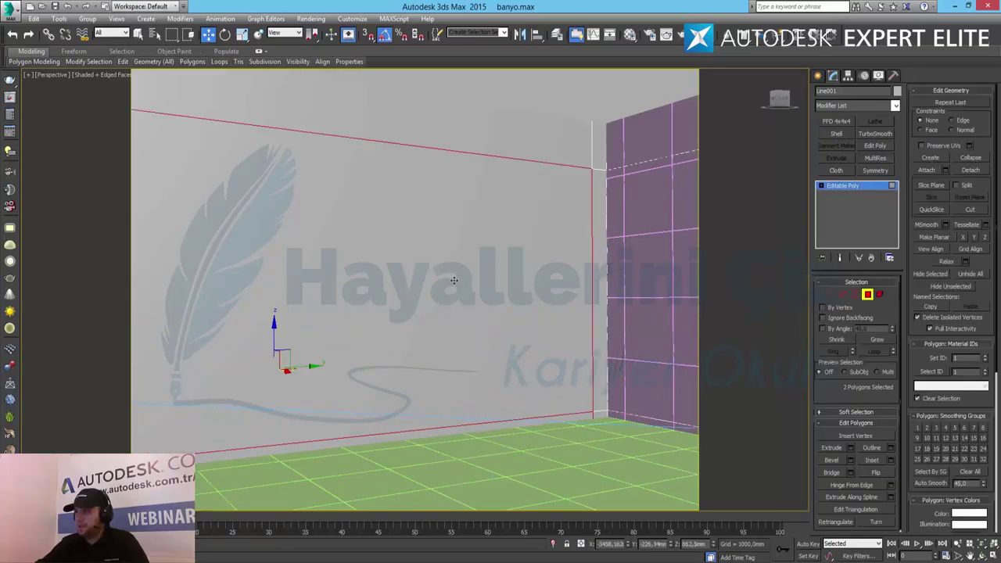
click(851, 447)
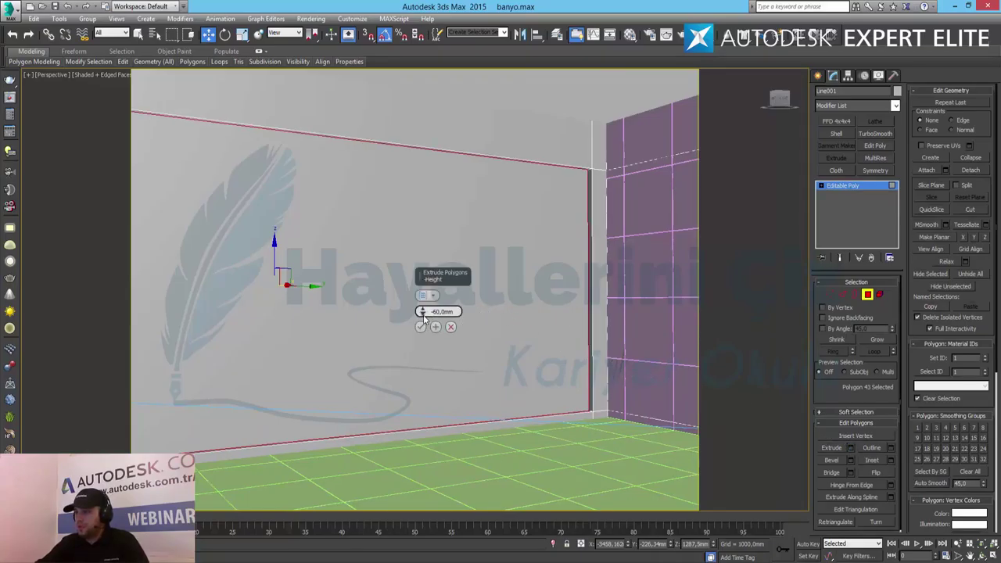
alt+middle_drag(498, 327, 507, 342)
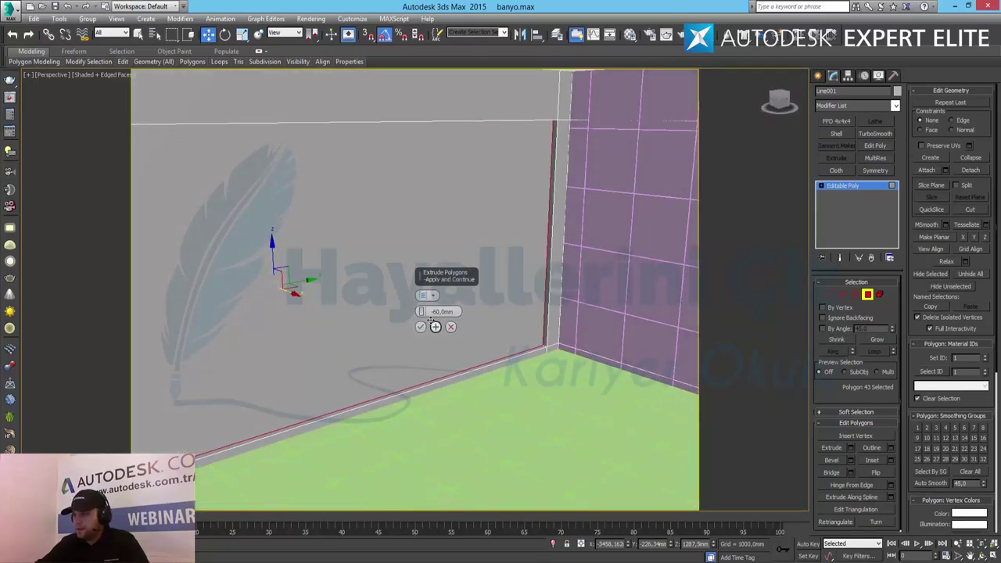
drag(421, 311, 462, 551)
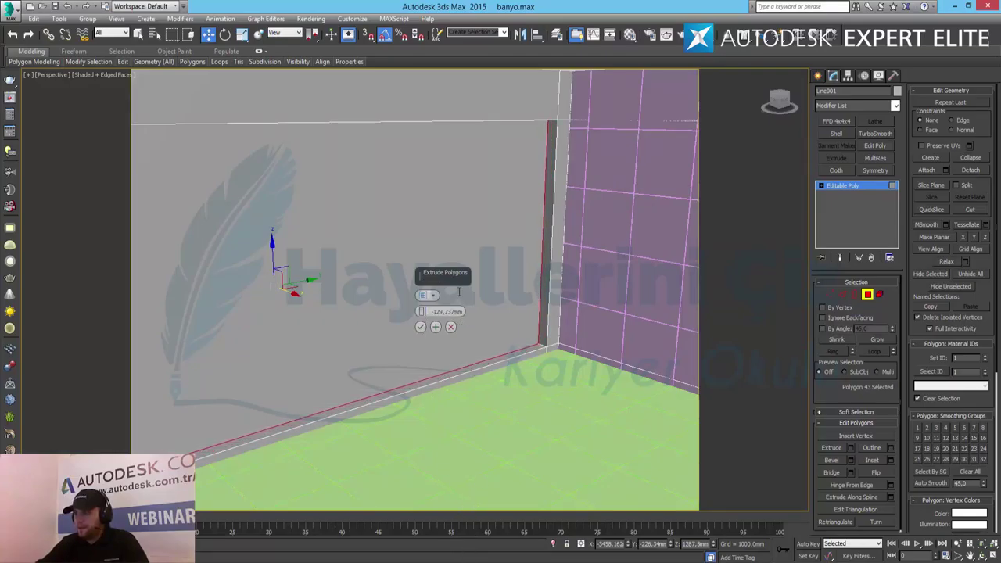
click(421, 328)
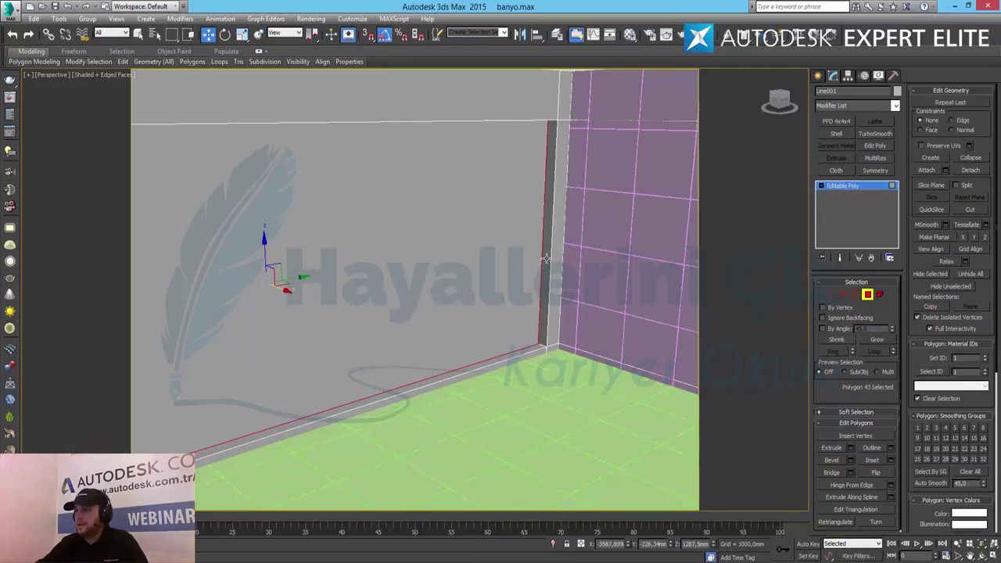
middle_drag(434, 329, 448, 266)
scroll(453, 300, down, 5)
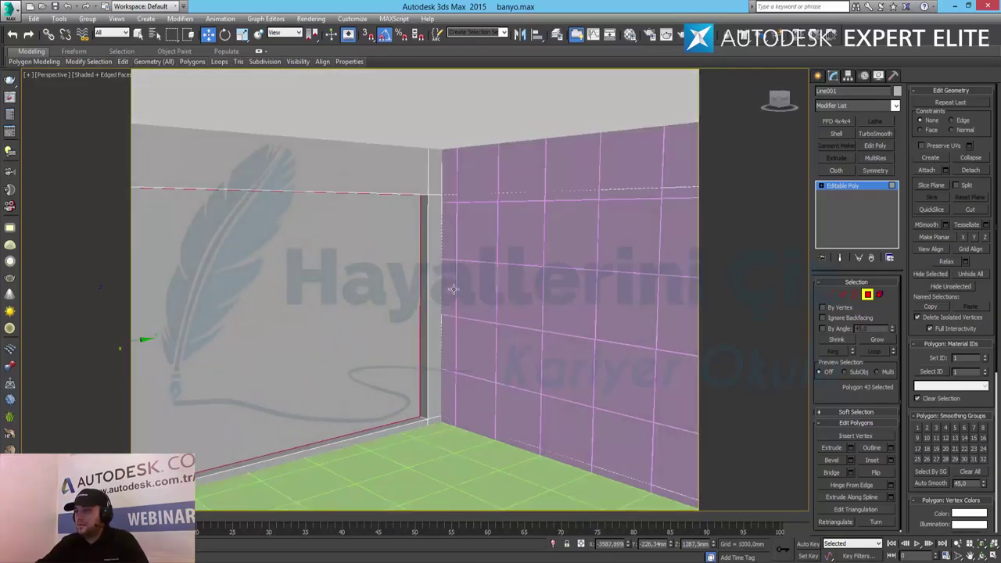
click(868, 294)
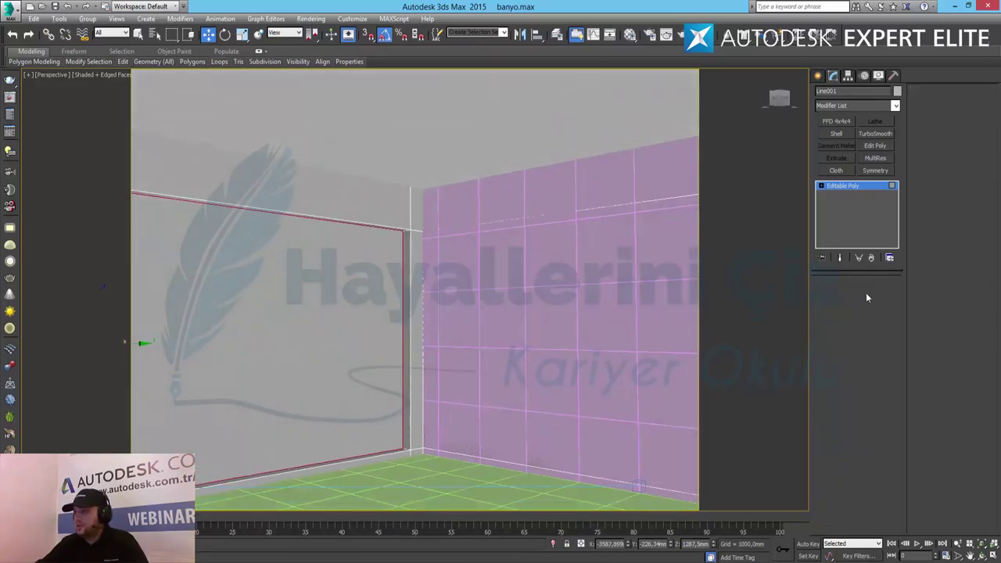
Step: Restore the four-view layout, select Plane002 and maximize the shaded Top view with Edged Faces
alt+middle_drag(514, 288, 497, 349)
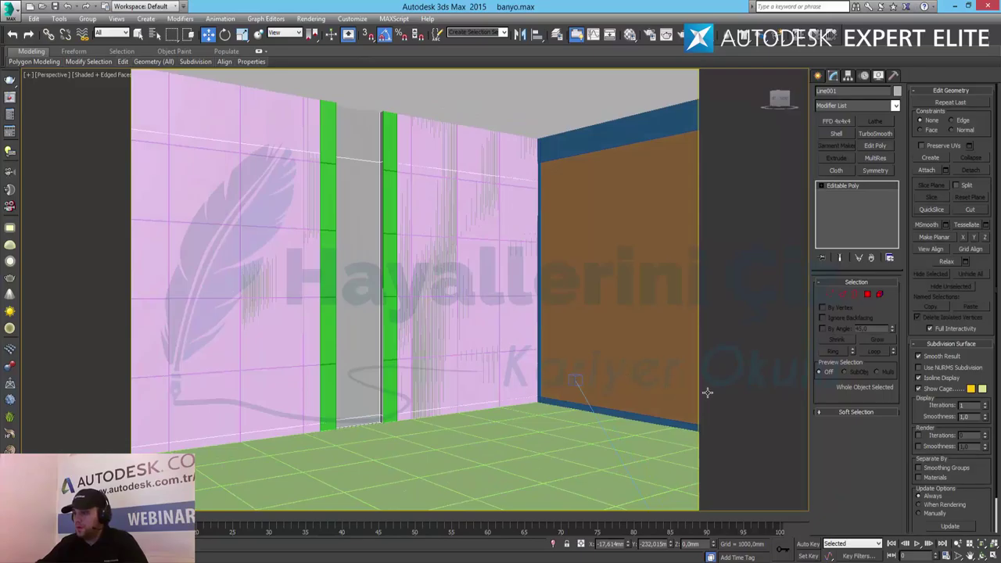
click(993, 556)
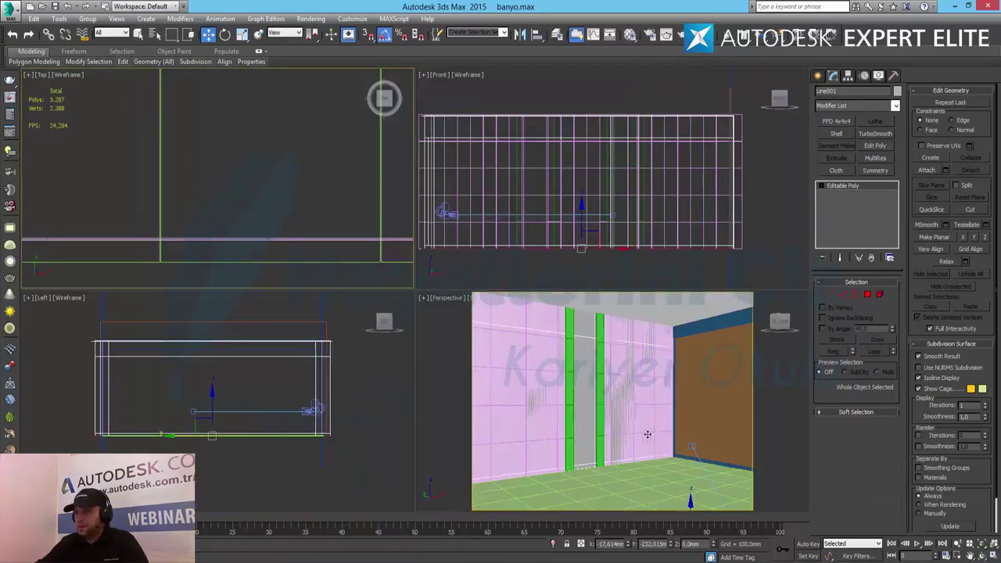
click(681, 305)
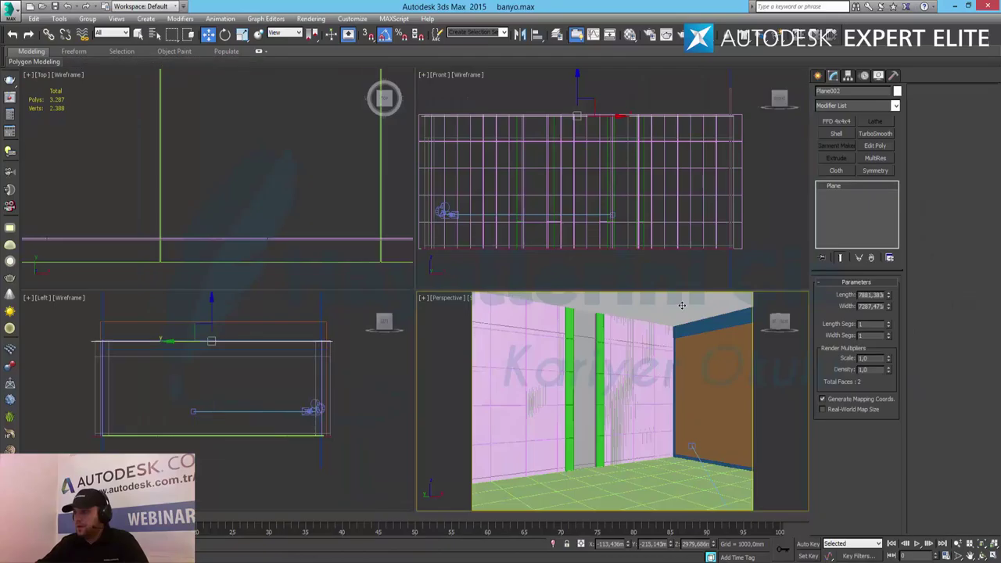
click(303, 206)
key(F3)
scroll(299, 201, down, 4)
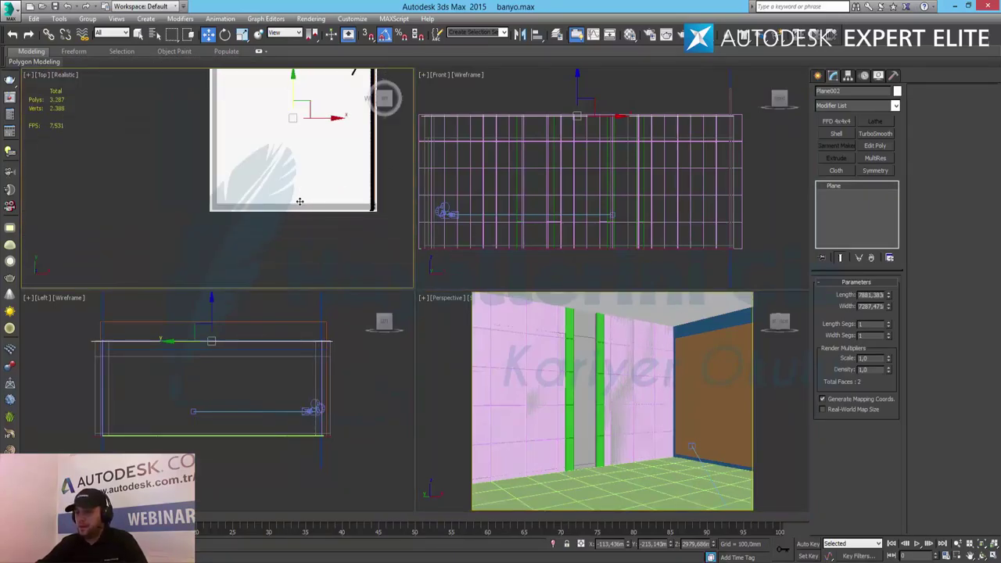
middle_drag(300, 201, 299, 214)
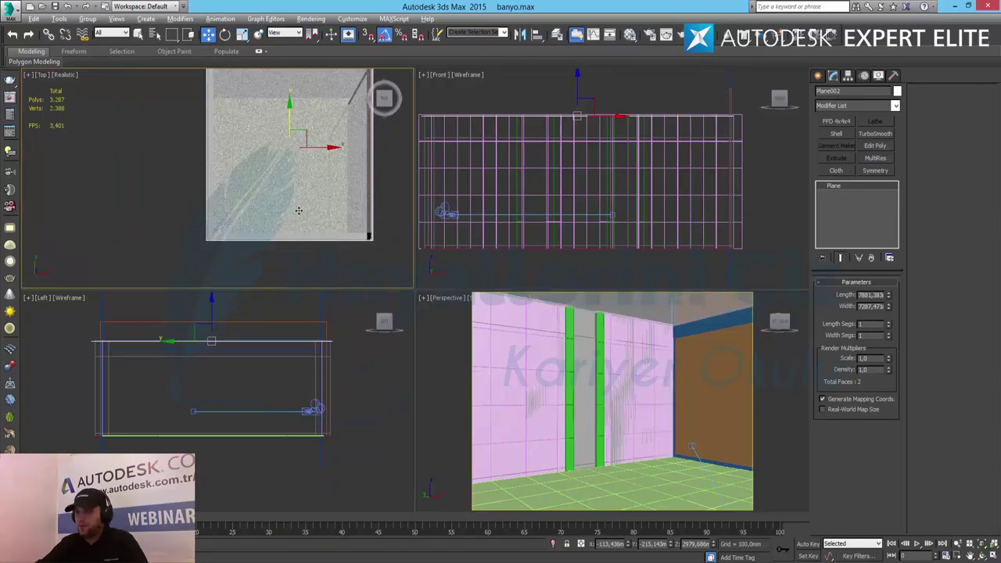
click(994, 554)
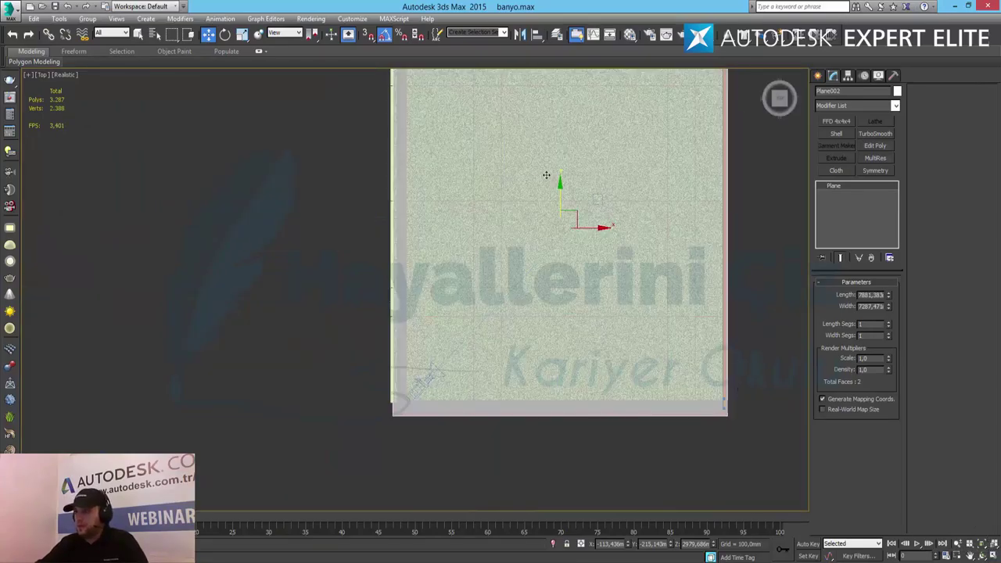
scroll(543, 173, down, 3)
middle_drag(530, 267, 522, 261)
key(F4)
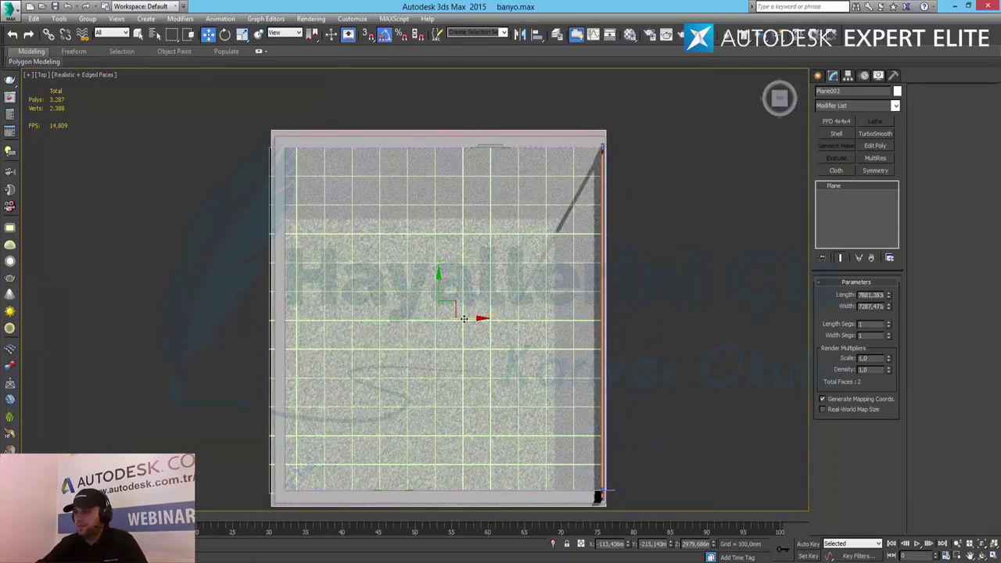
Step: Give Plane002 4 length and 4 width segments
right_click(469, 317)
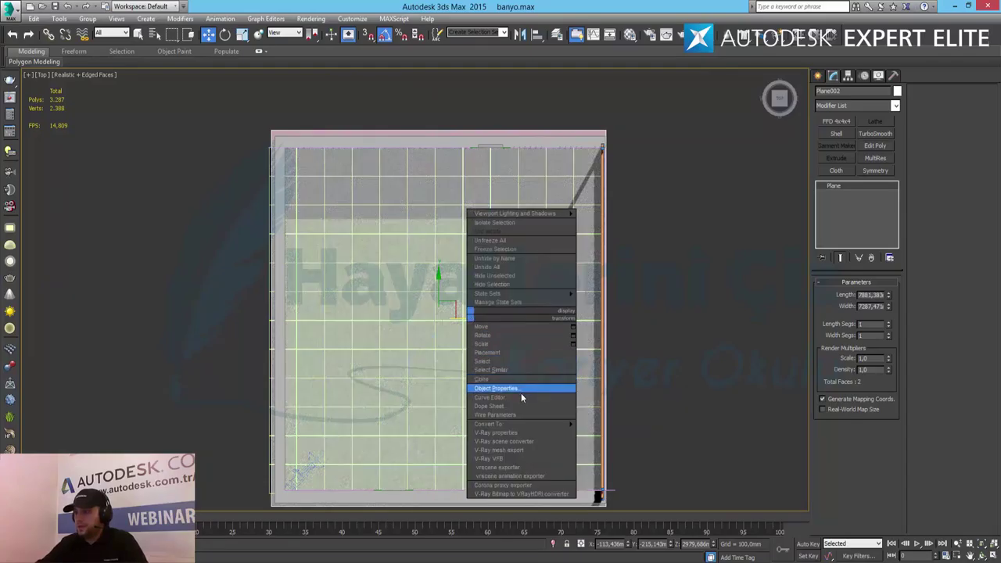
click(514, 7)
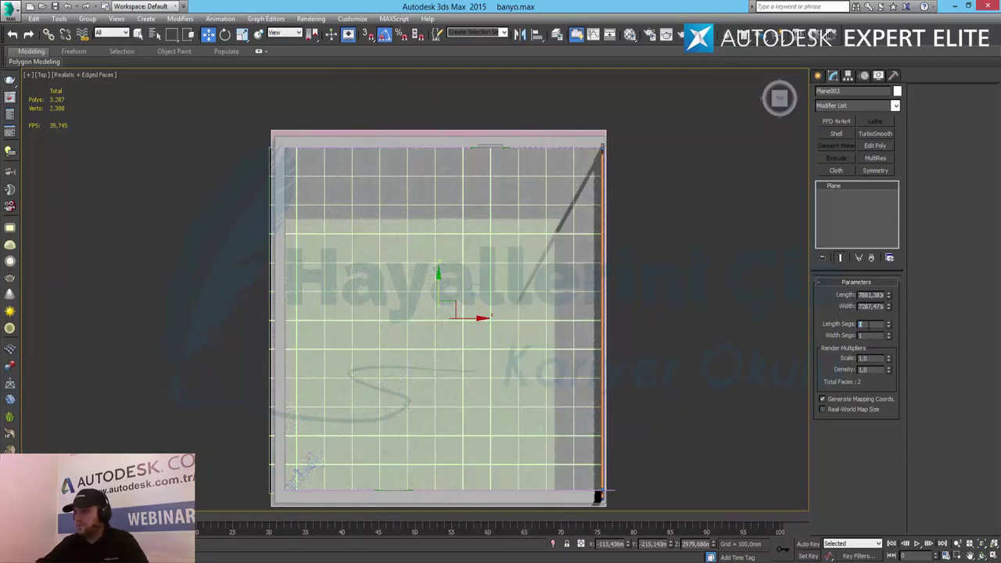
key(Tab)
text(4)
key(Return)
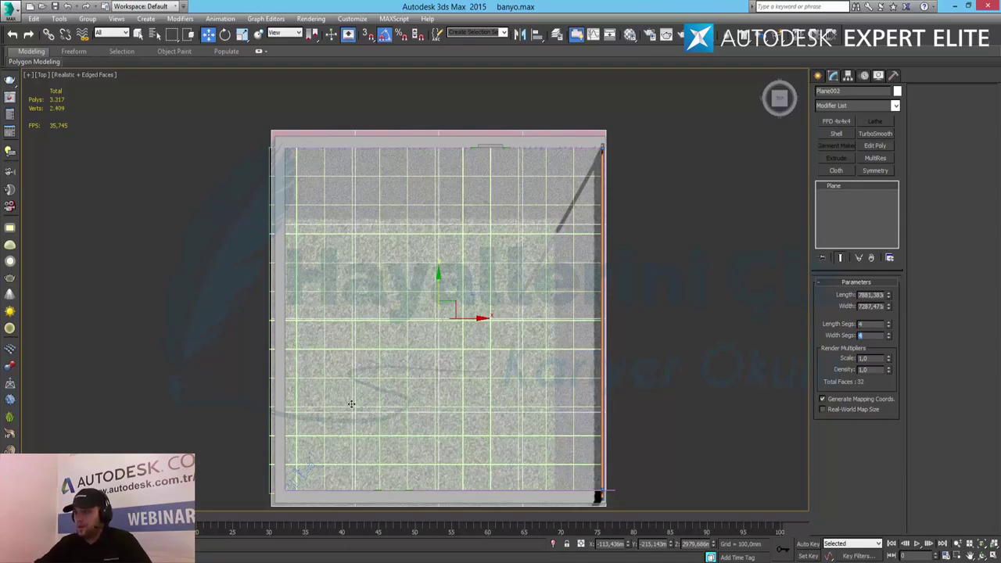
Step: Isolate Plane002 and raise its length and width segments to 8 each
right_click(464, 317)
click(504, 226)
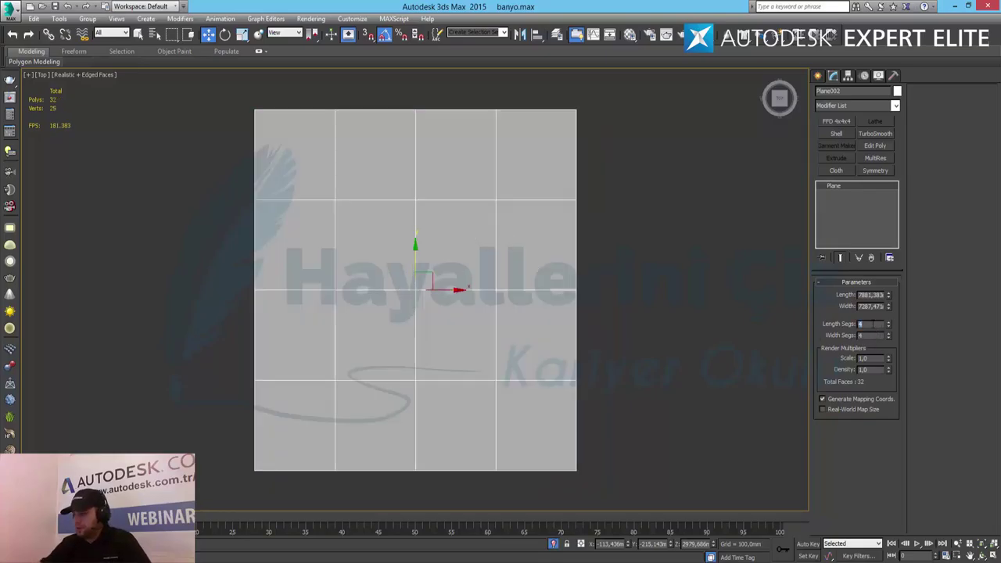
text(8)
key(Tab)
text(8)
key(Return)
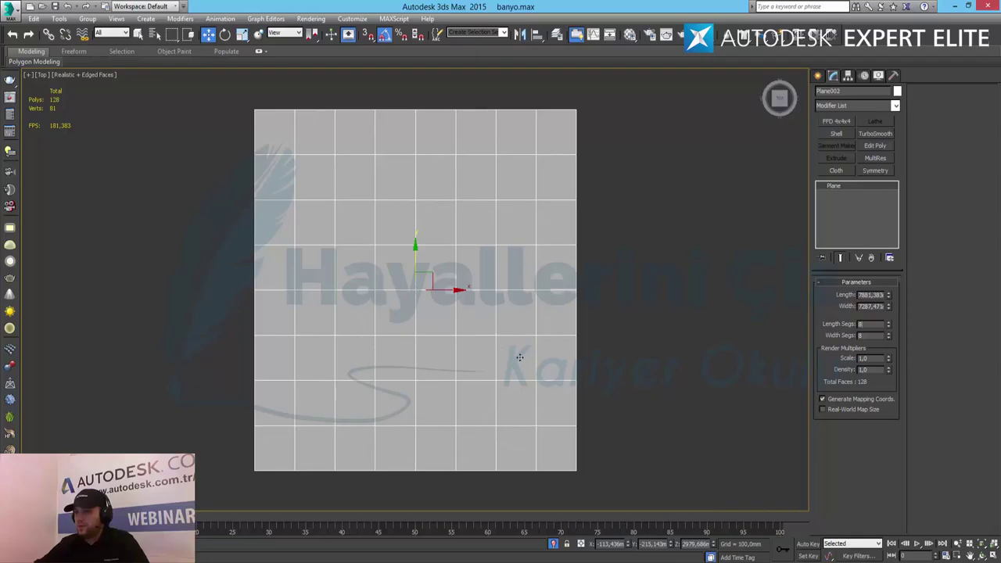
Step: Convert Plane002 to an Editable Poly and switch to Polygon level
right_click(444, 286)
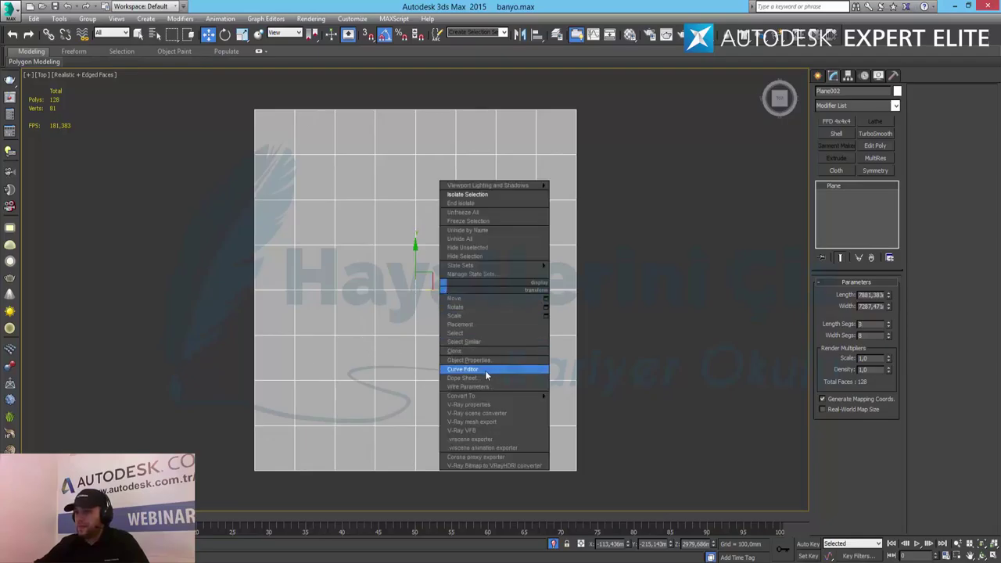
mouse_move(493, 398)
click(587, 405)
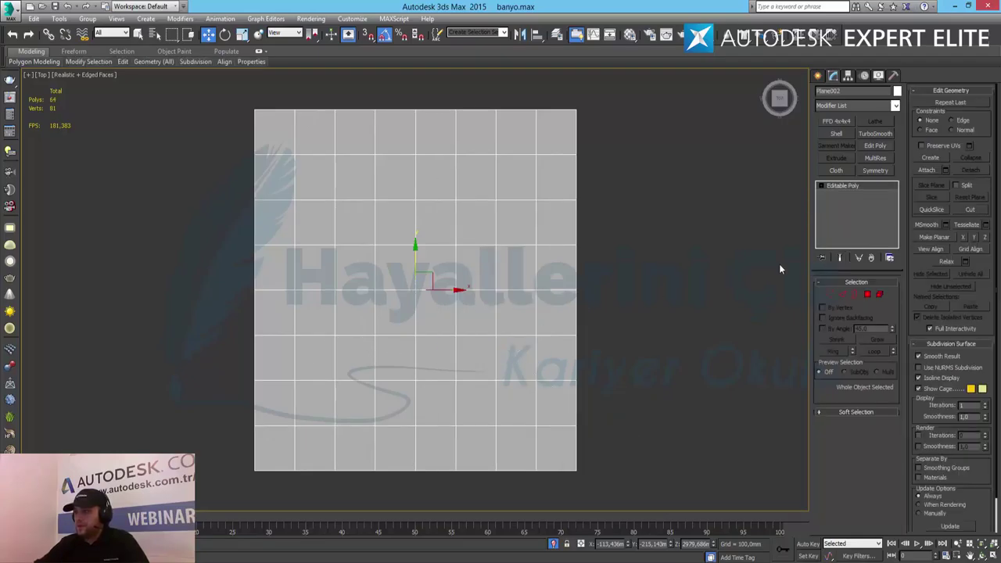
click(867, 294)
Step: Select the upper-left and upper-right 2×2 blocks of polygons
click(315, 178)
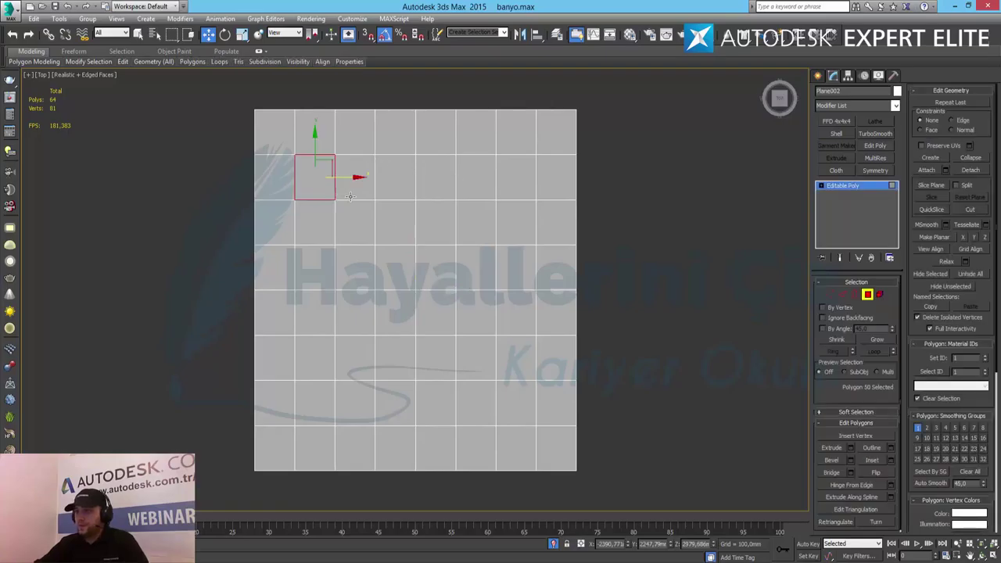
ctrl+click(350, 195)
ctrl+click(317, 223)
ctrl+click(355, 223)
ctrl+click(481, 180)
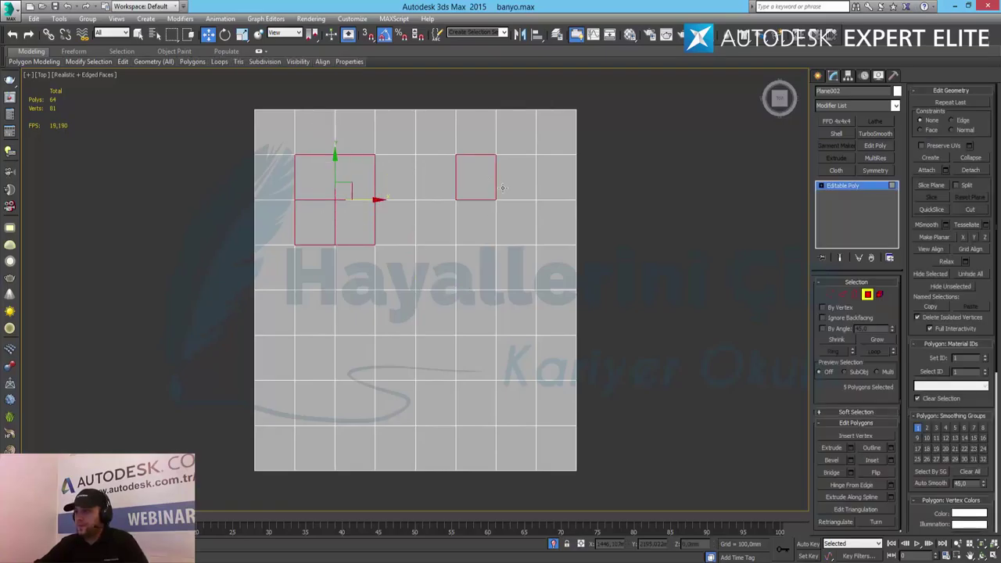
ctrl+click(517, 187)
ctrl+click(484, 220)
ctrl+click(504, 230)
Step: Add the lower-left and lower-right 2×2 polygon blocks to the selection
ctrl+click(305, 361)
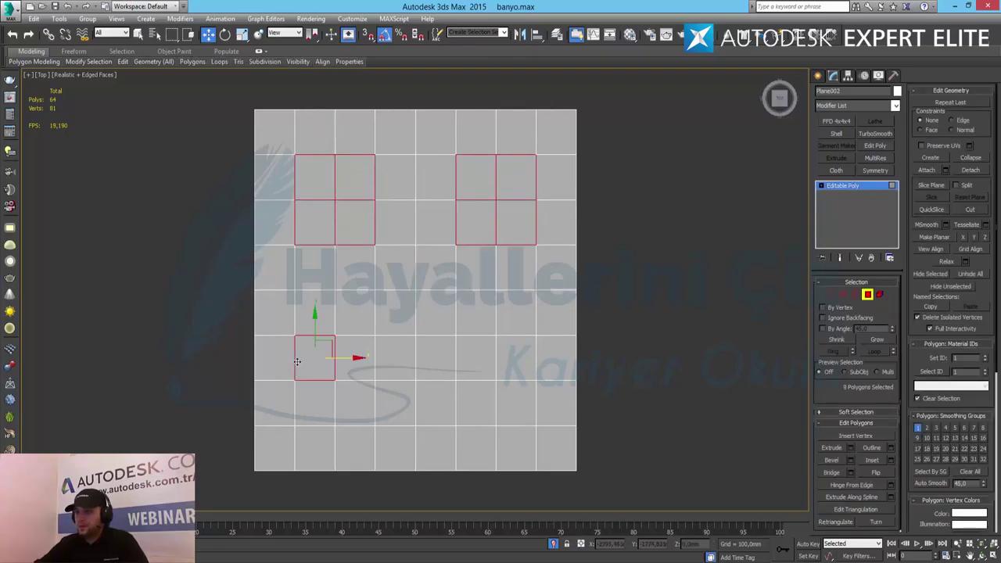
ctrl+click(359, 361)
ctrl+click(325, 395)
ctrl+click(349, 406)
ctrl+click(489, 372)
ctrl+click(508, 368)
ctrl+click(490, 406)
ctrl+click(504, 411)
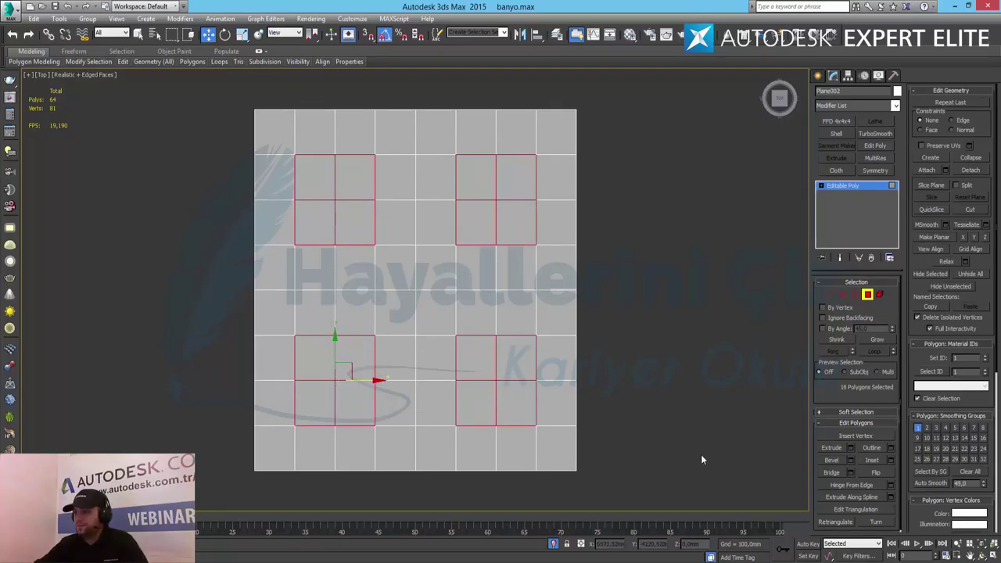
alt+middle_drag(651, 380, 605, 308)
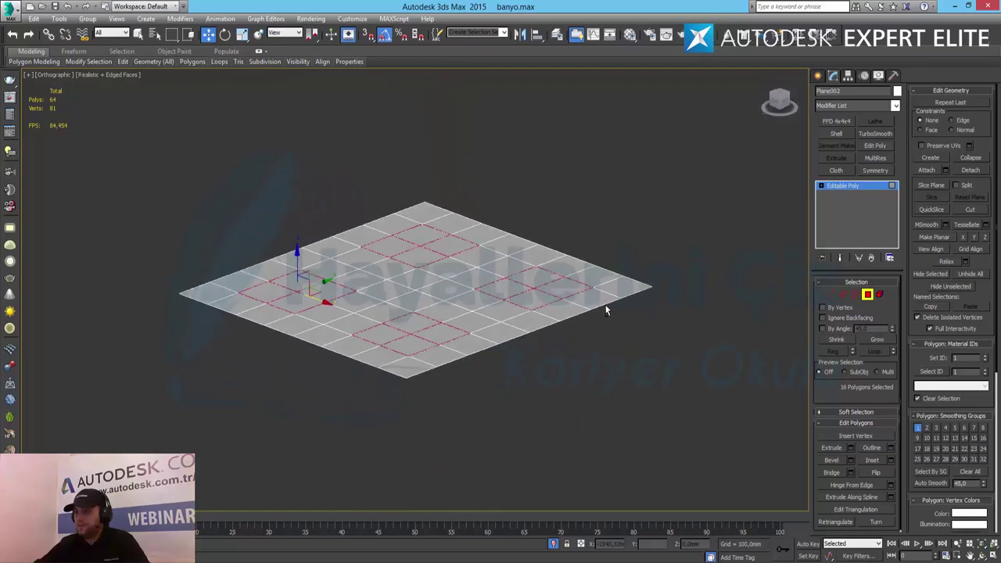
Step: Extrude the four selected 2×2 blocks upward about 91.95 mm and exit Polygon level
click(957, 545)
drag(493, 313, 495, 295)
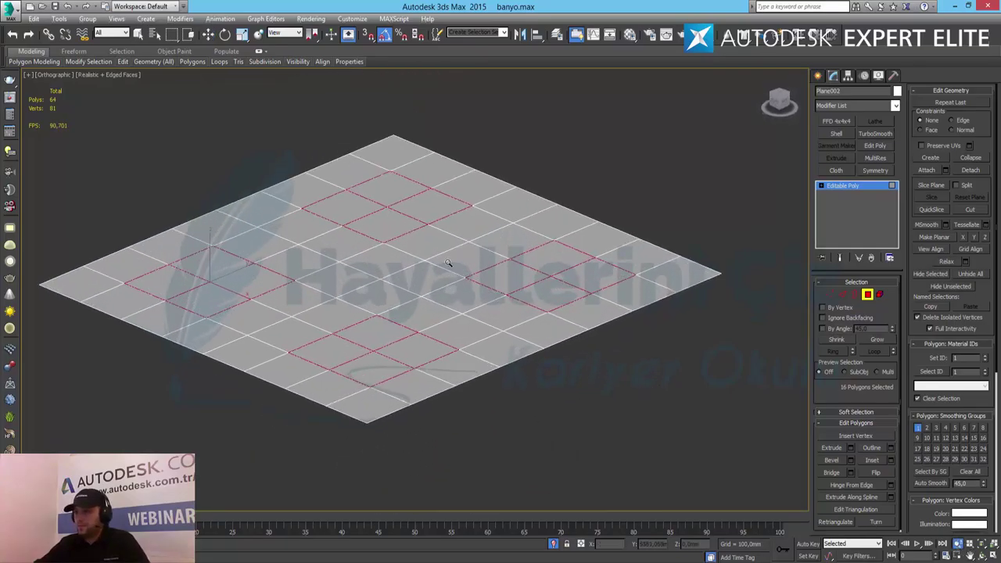
middle_drag(426, 252, 462, 274)
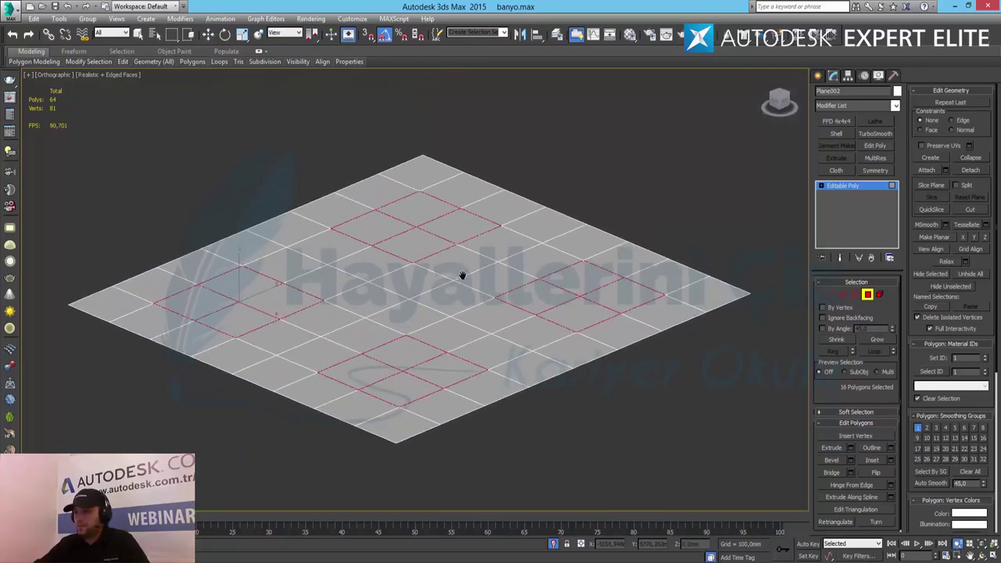
click(851, 450)
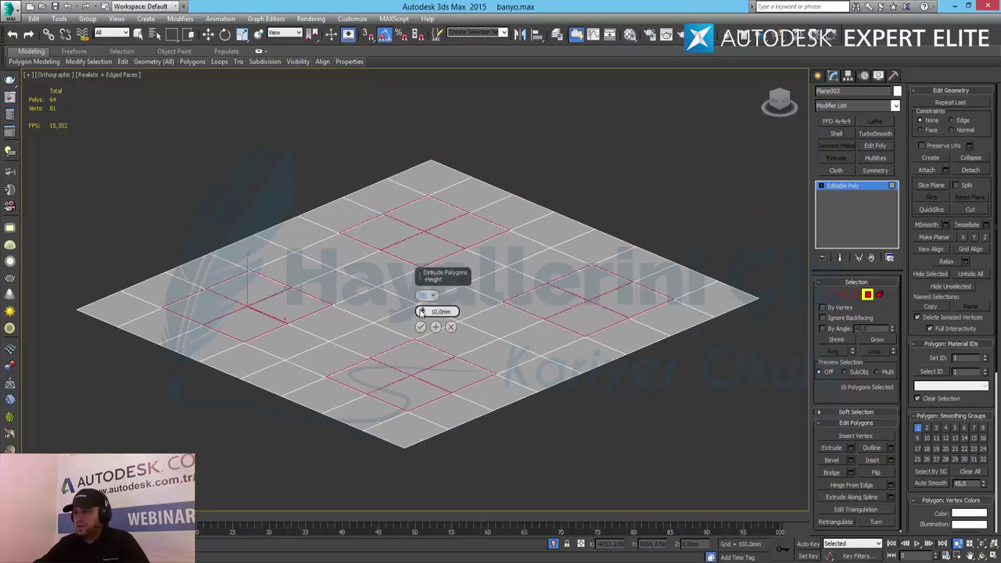
drag(421, 312, 429, 308)
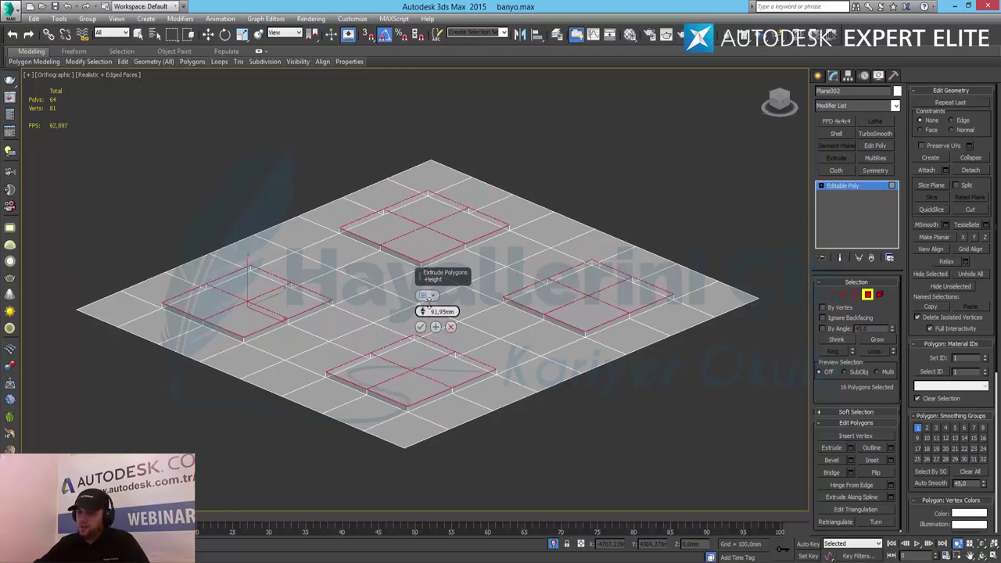
click(421, 327)
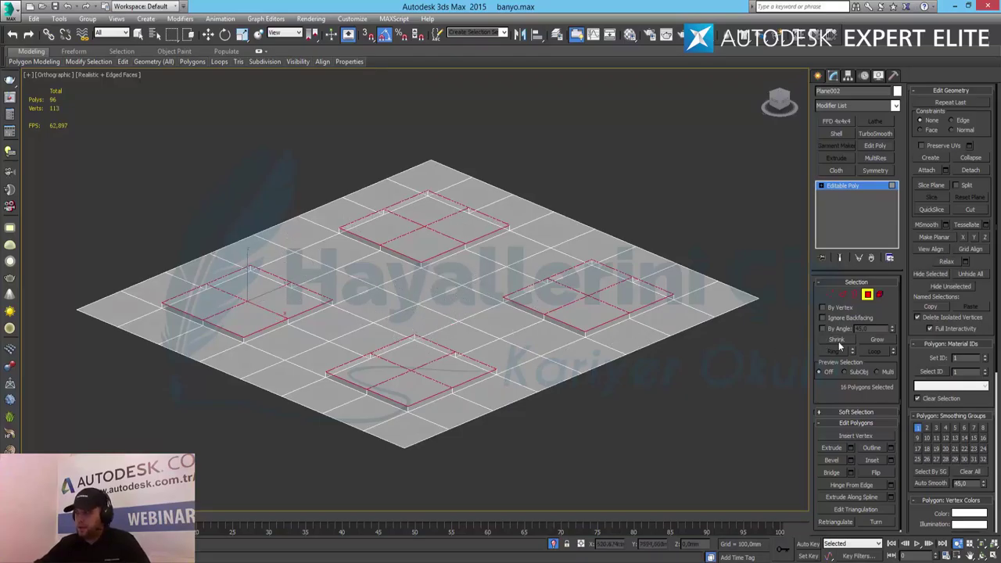
click(868, 295)
Step: End Isolate to show the full bathroom scene and restore the four-view layout
key(w)
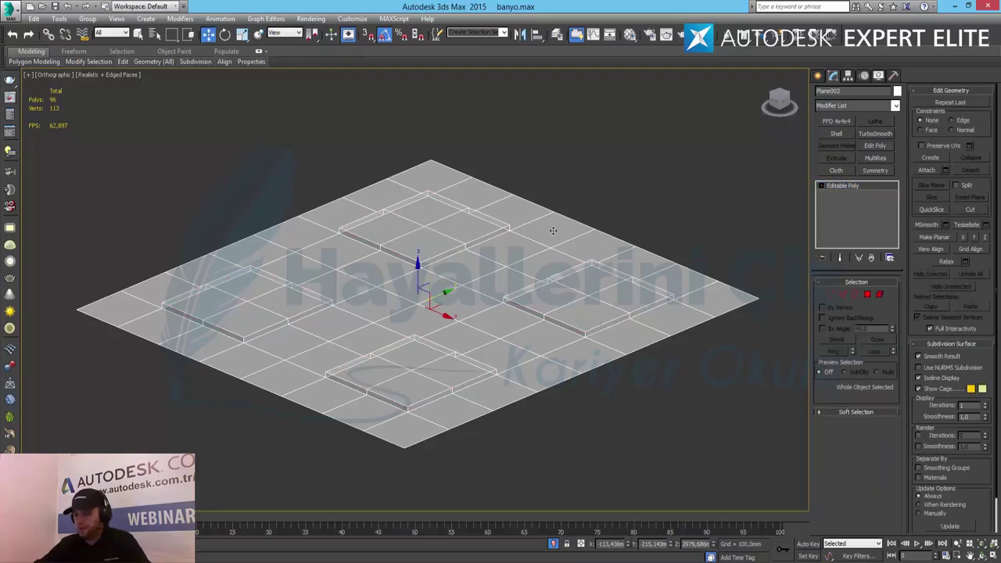
scroll(552, 231, up, 5)
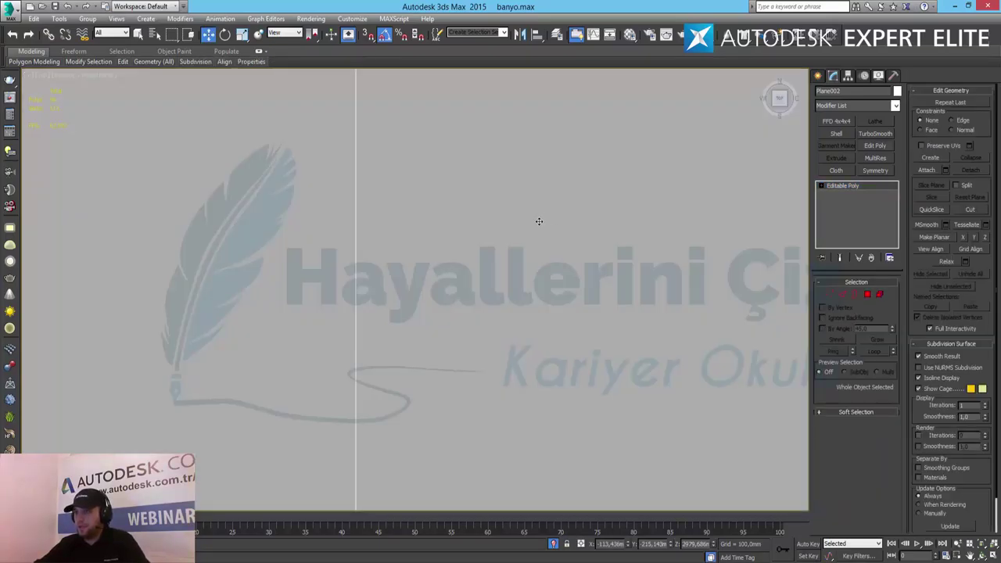
scroll(539, 221, down, 4)
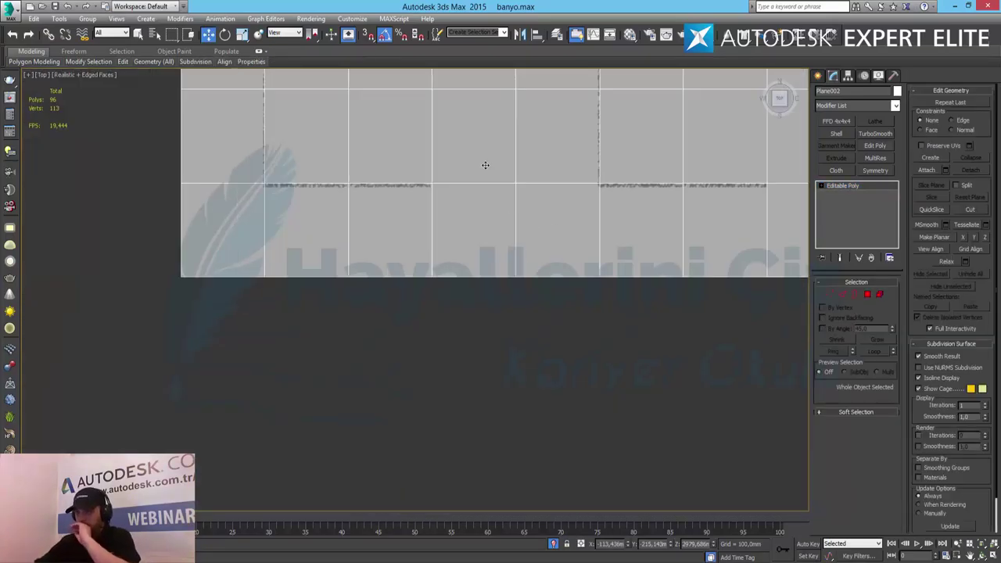
scroll(467, 281, down, 6)
right_click(454, 243)
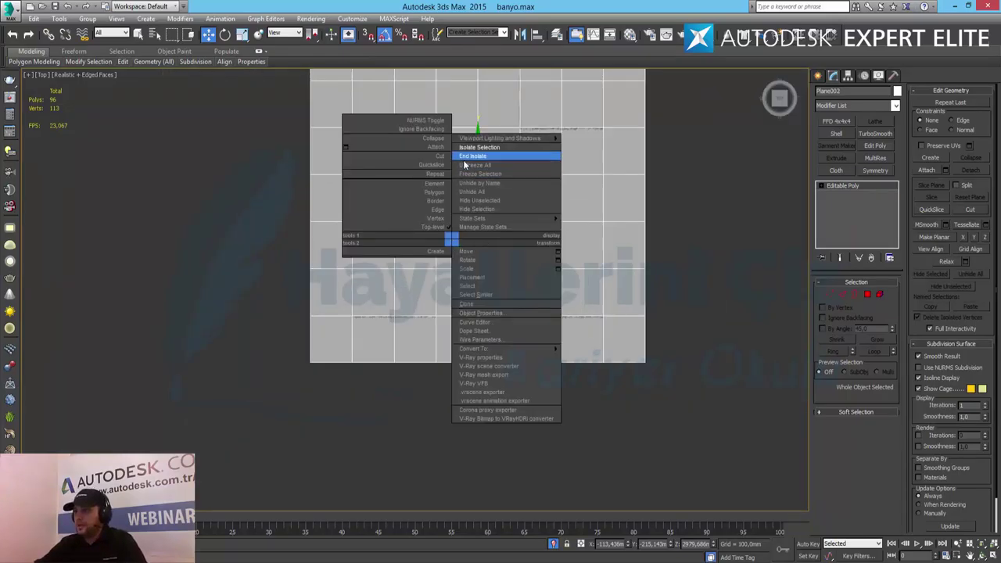
click(473, 155)
middle_drag(463, 227, 442, 212)
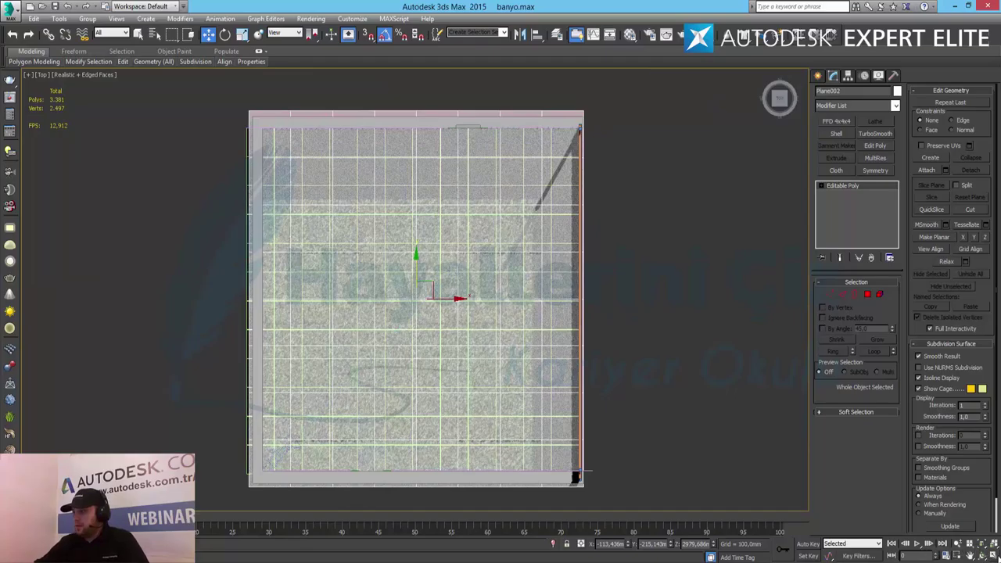
click(991, 555)
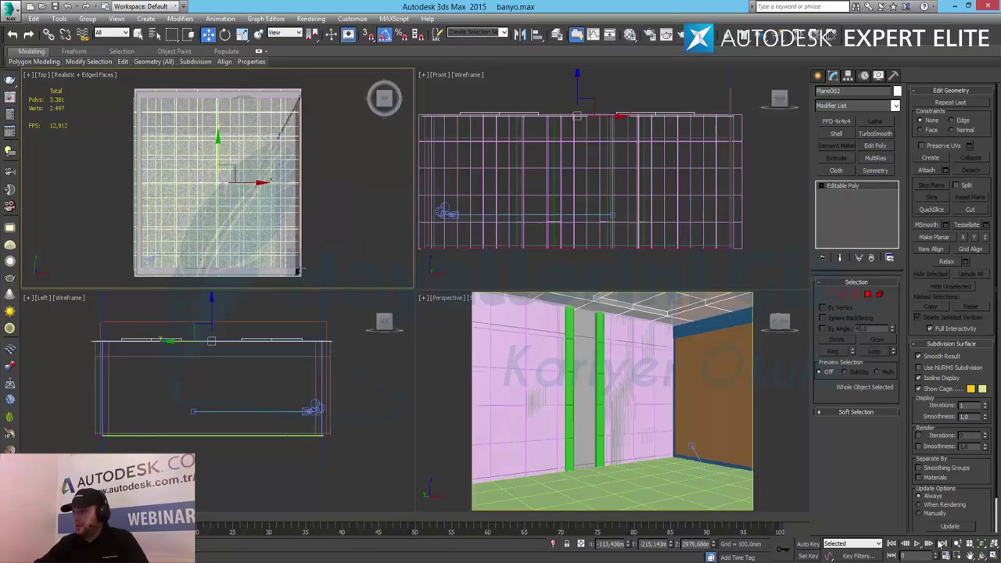
click(992, 555)
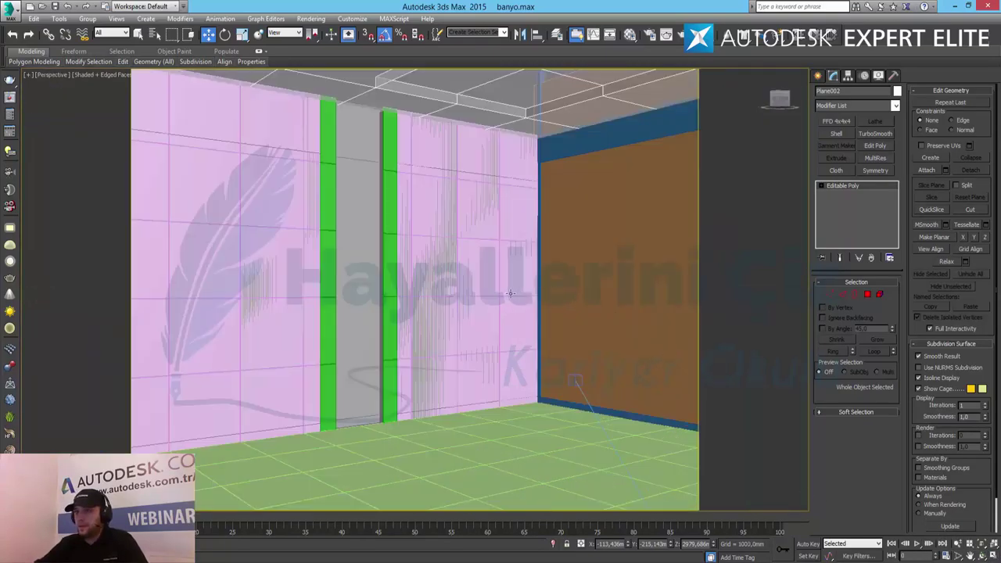
alt+middle_drag(509, 293, 497, 287)
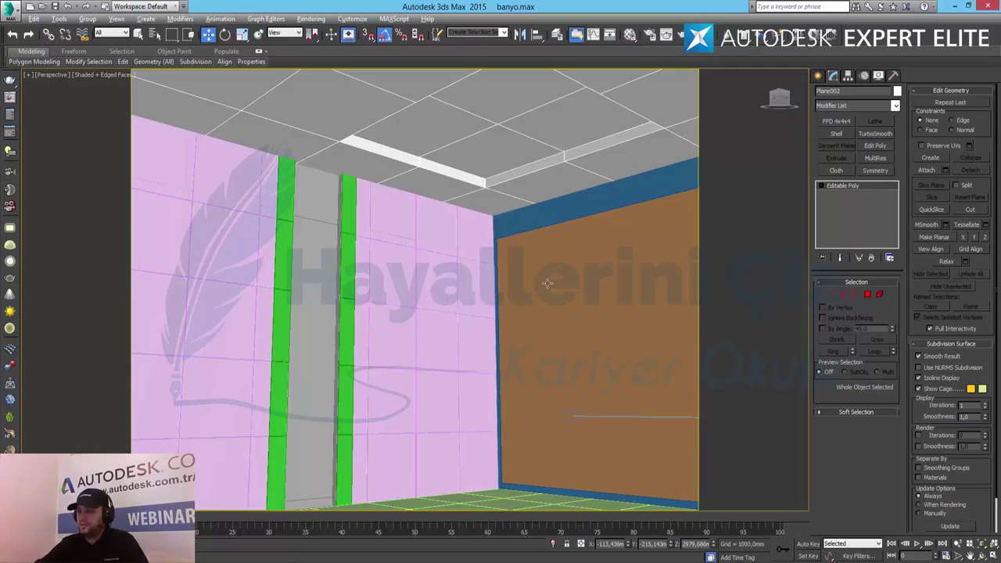
middle_drag(514, 339, 466, 264)
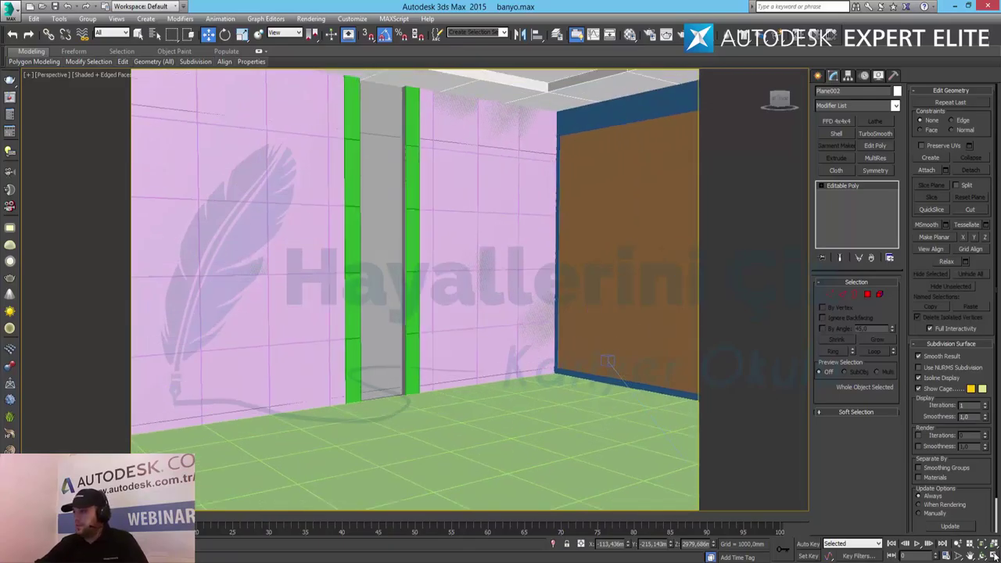
key(alt+w)
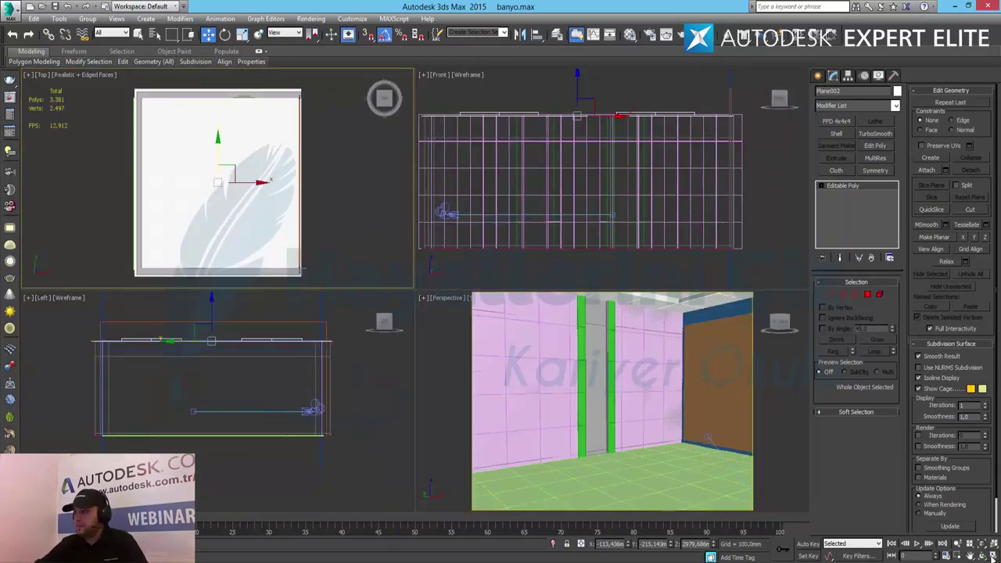
key(alt+w)
middle_drag(473, 188, 467, 190)
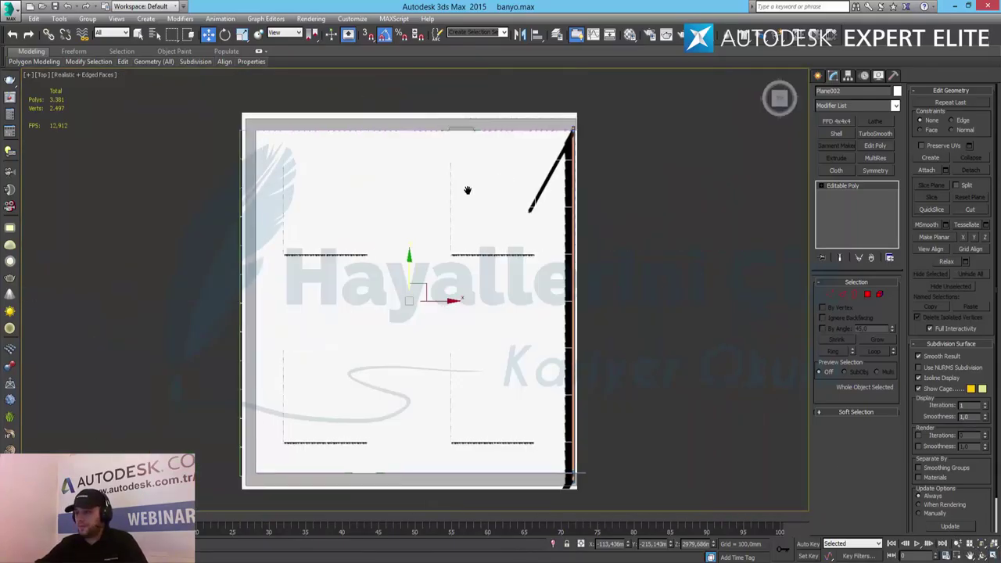
Step: Switch the Top view to wireframe and draw a new box near the room's top wall
key(F3)
click(655, 254)
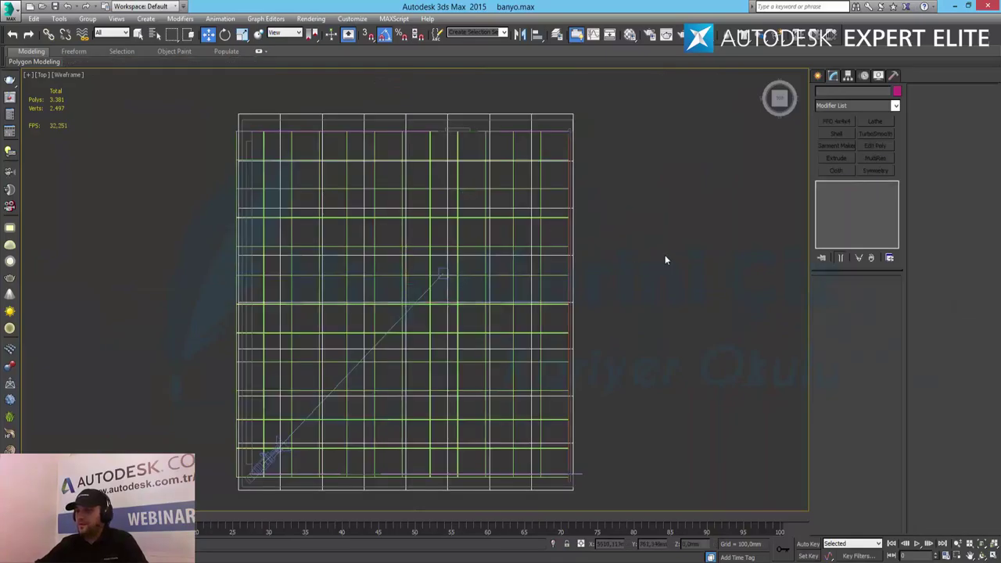
middle_drag(665, 260, 457, 287)
click(819, 77)
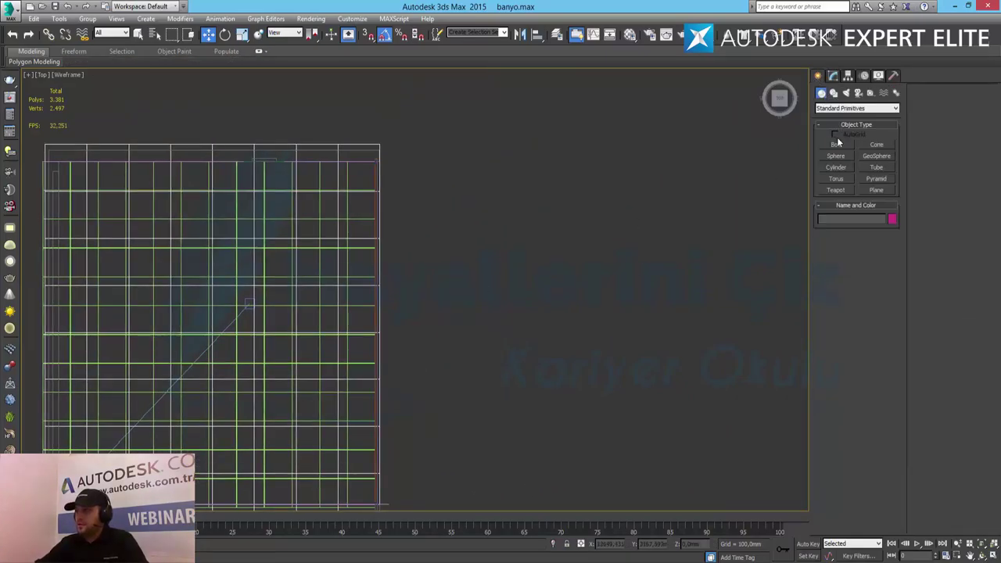
click(837, 145)
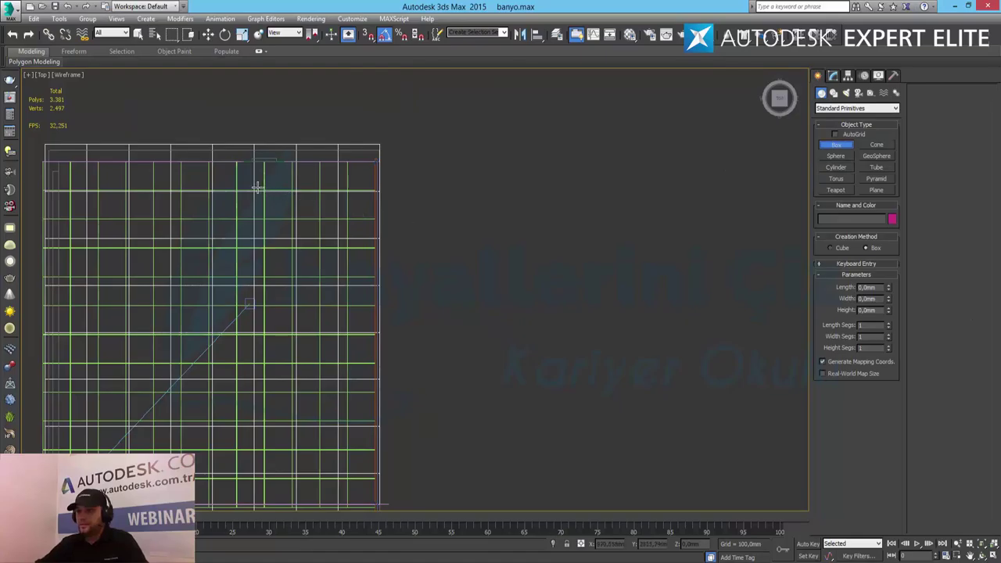
middle_drag(257, 188, 329, 315)
scroll(364, 257, up, 4)
drag(300, 286, 387, 343)
Step: Set Box298 to Length 450 mm, Width 600 mm and Height 150 mm
click(380, 333)
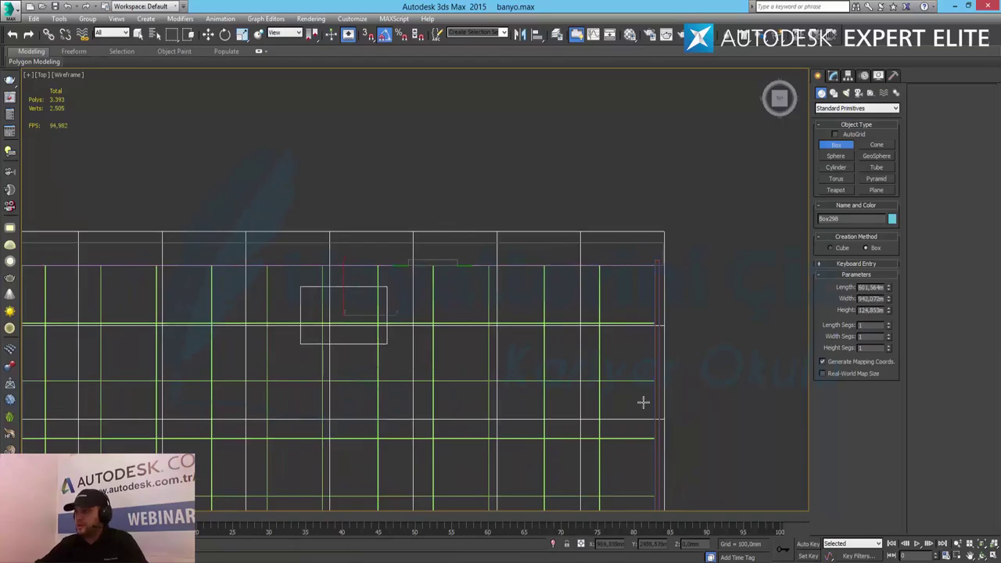
double_click(870, 287)
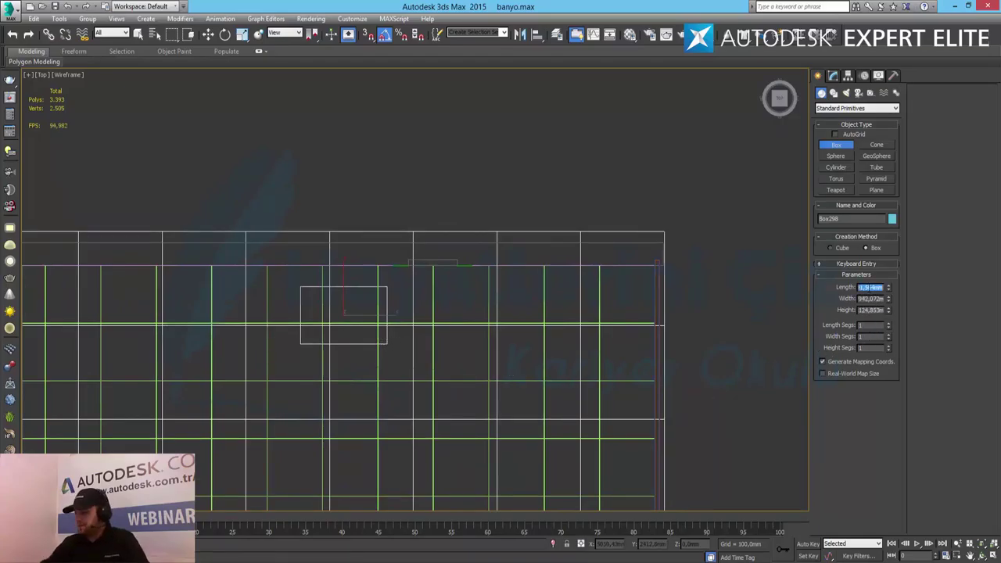
text(600)
key(Return)
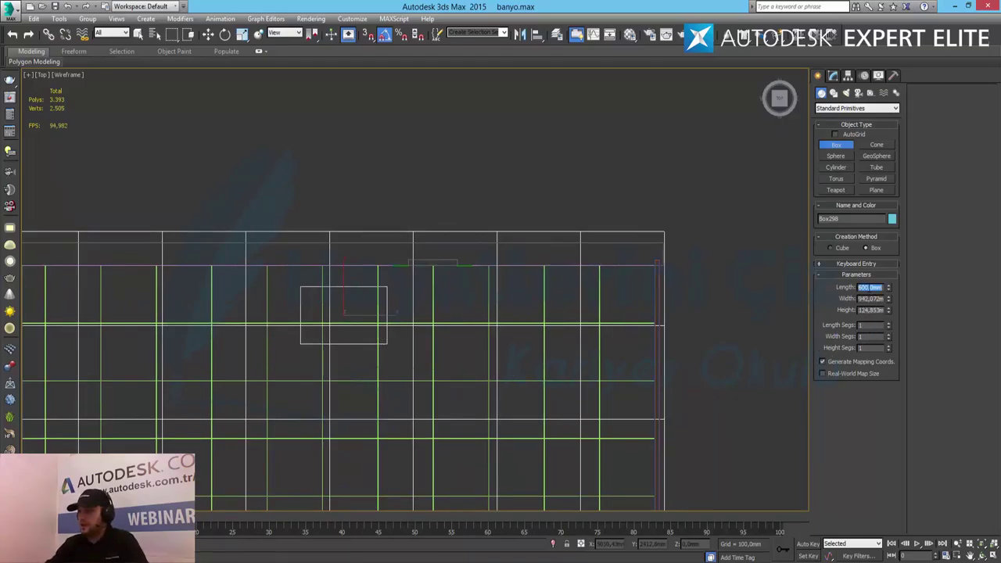
key(Tab)
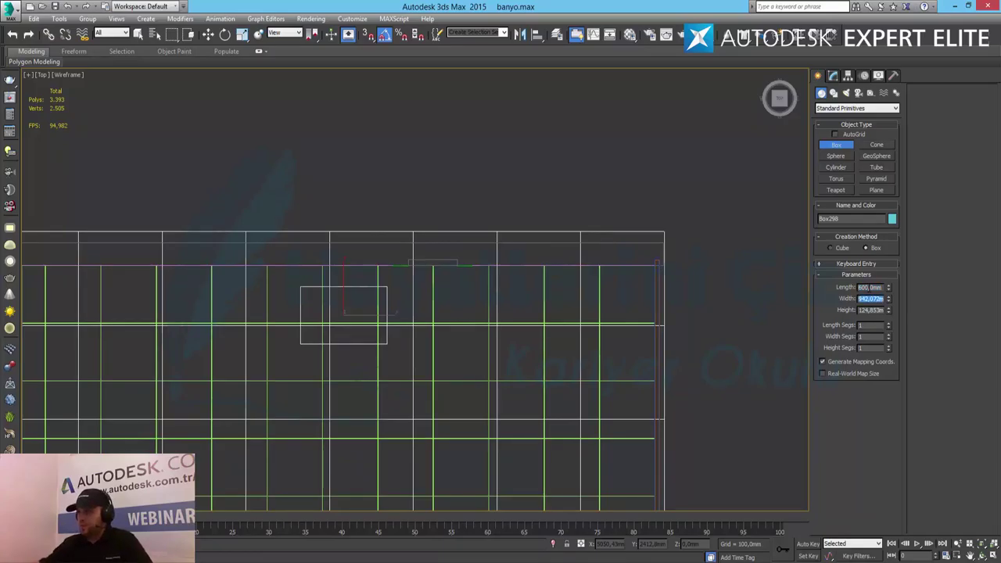
text(600)
key(Return)
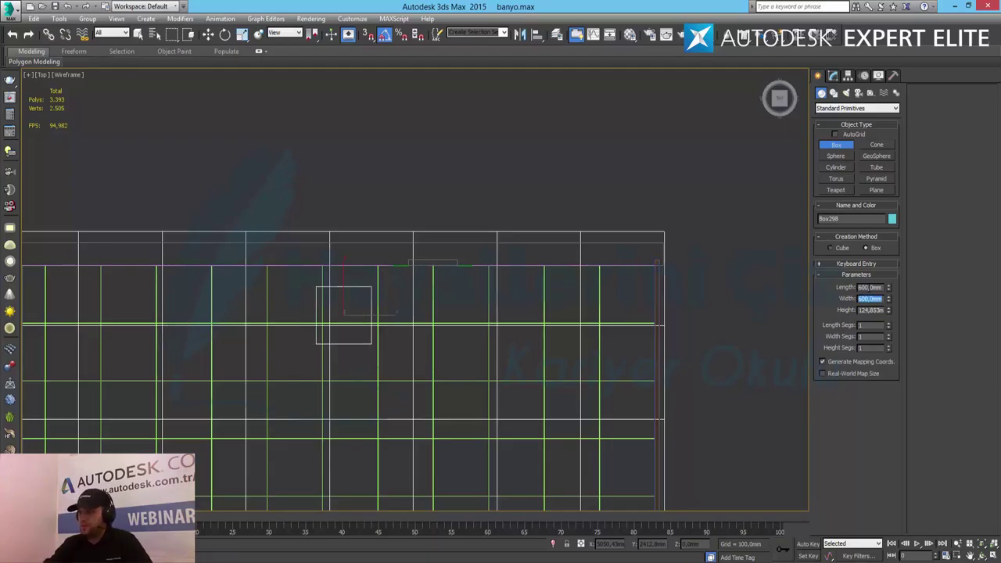
text(50)
key(Escape)
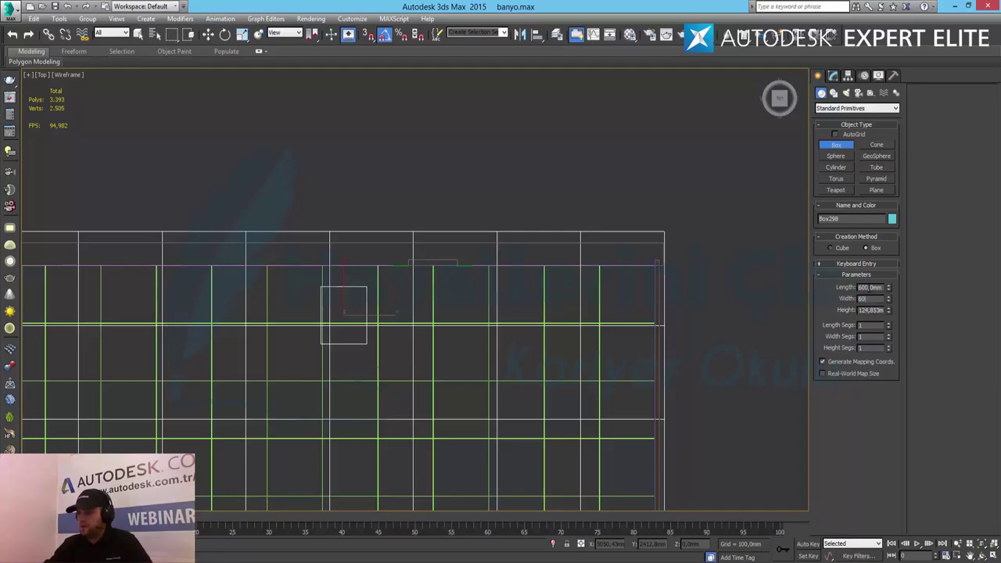
click(870, 288)
text(450)
key(Return)
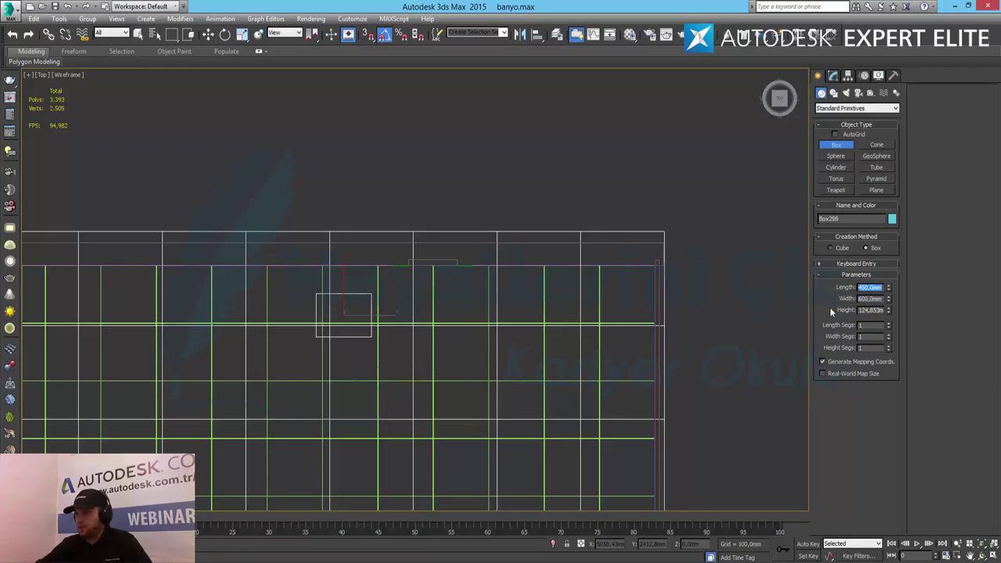
double_click(871, 310)
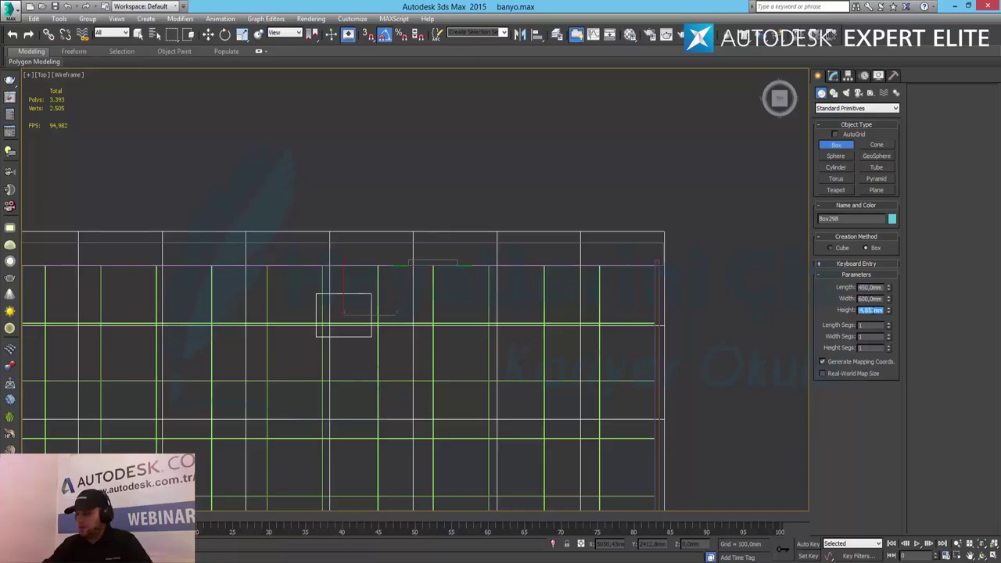
text(150)
key(Return)
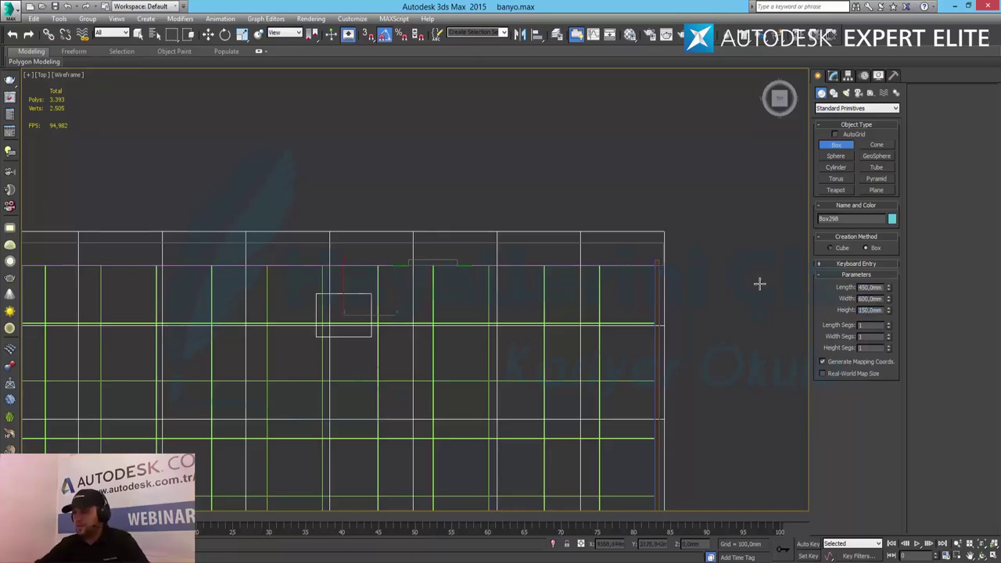
Step: Raise Box298 about 660.8 mm up the pink wall and slide it left of the door frame
key(w)
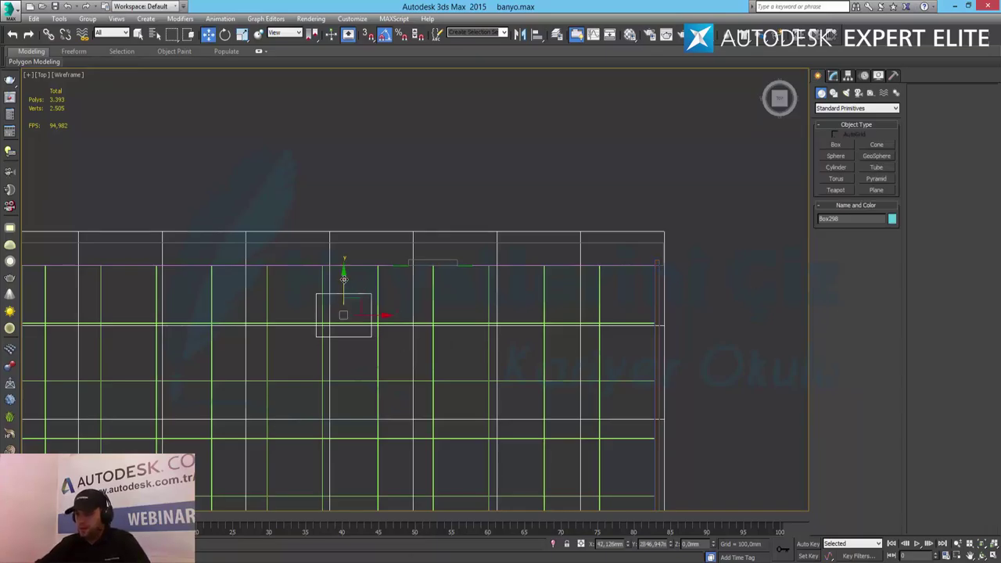
drag(342, 277, 342, 256)
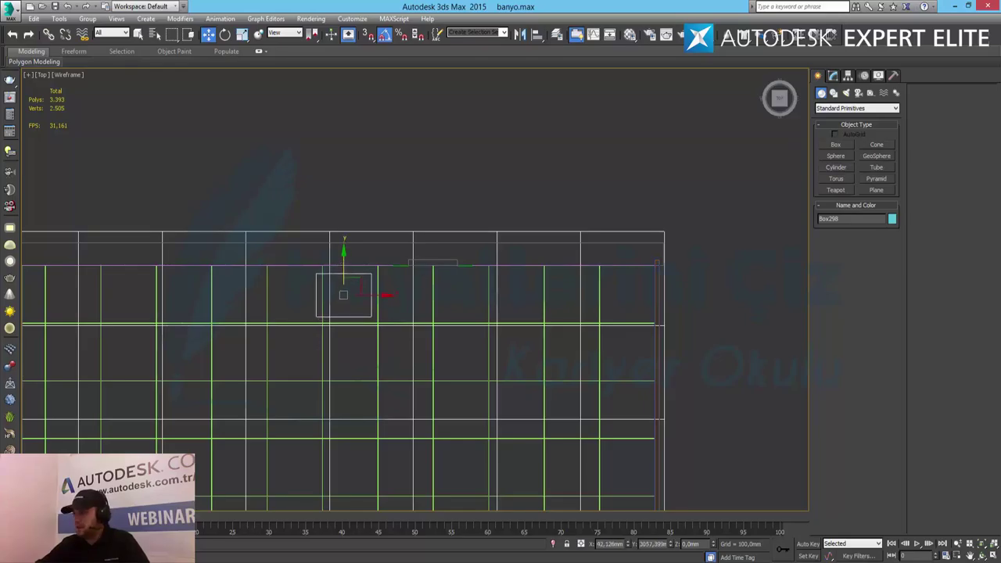
key(alt+w)
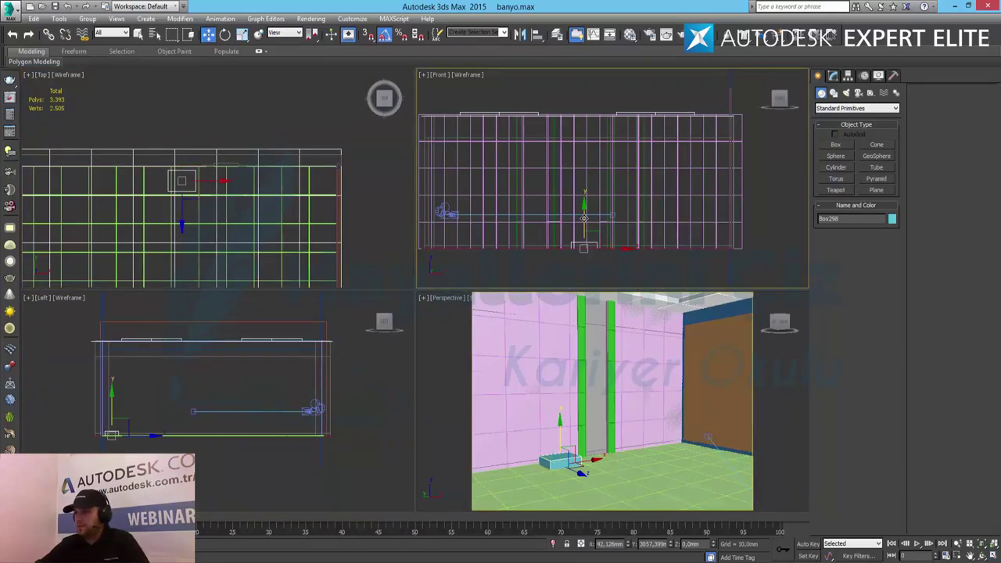
drag(584, 218, 584, 188)
click(557, 421)
key(alt+w)
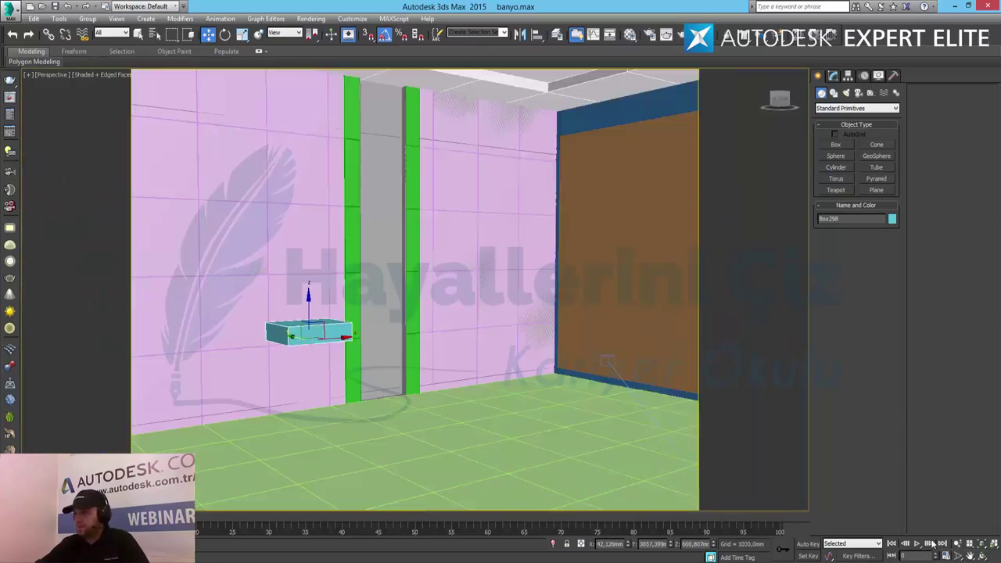
key(z)
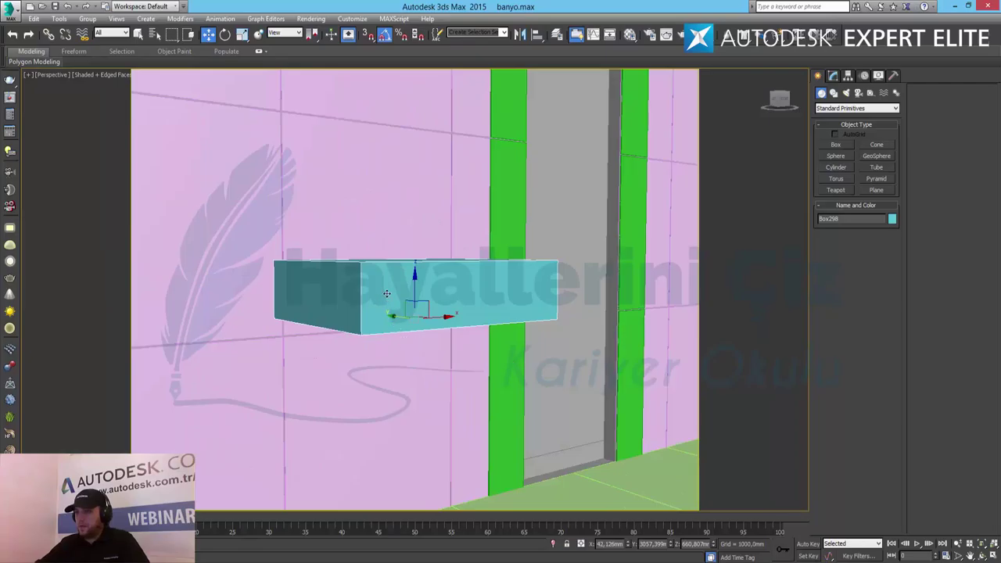
alt+middle_drag(386, 294, 414, 325)
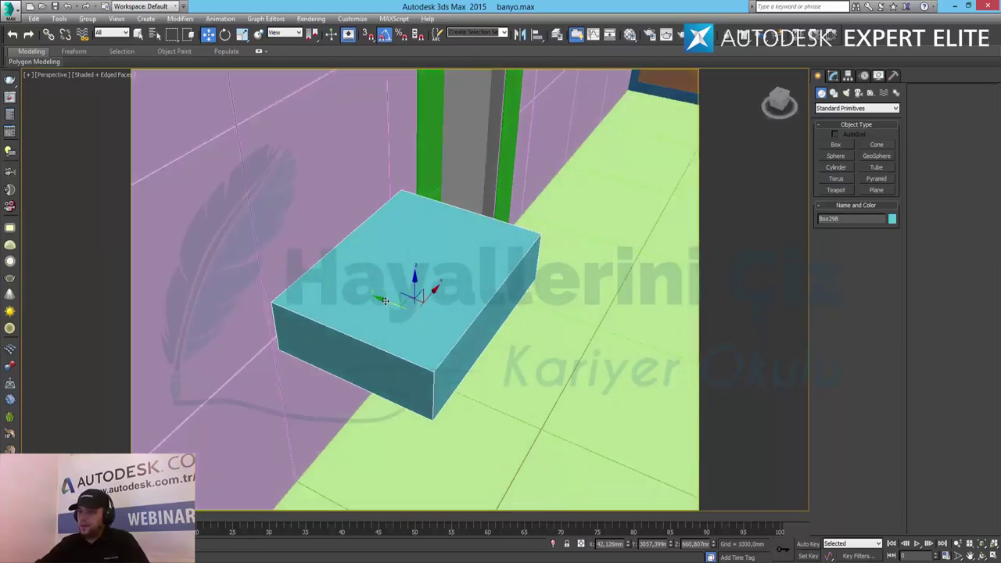
mouse_move(385, 300)
mouse_down()
mouse_move(354, 303)
mouse_move(370, 308)
mouse_up()
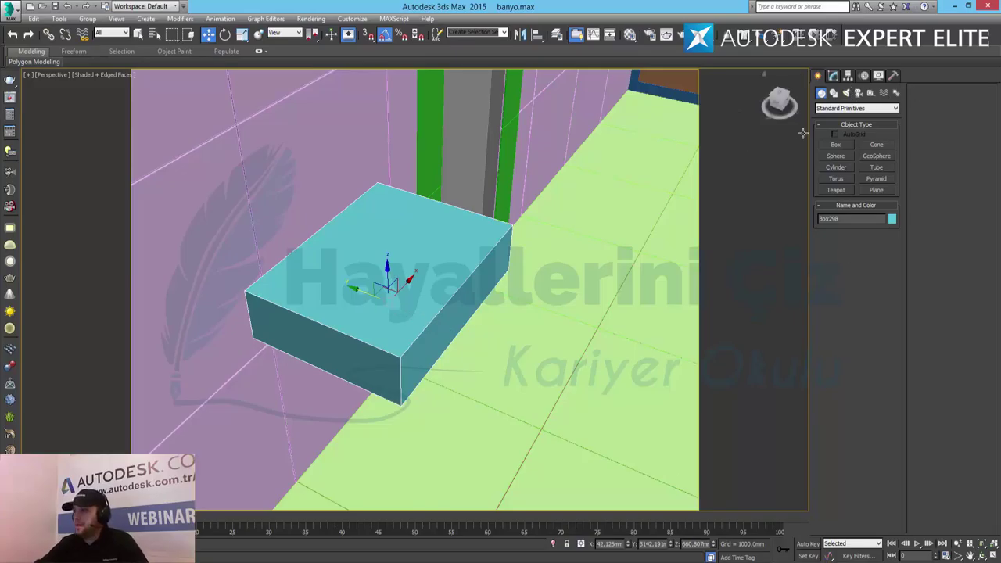
alt+middle_drag(696, 244, 665, 240)
Step: Try box heights of 75, 80, 100 and 120 mm, then settle on 110 mm
click(834, 76)
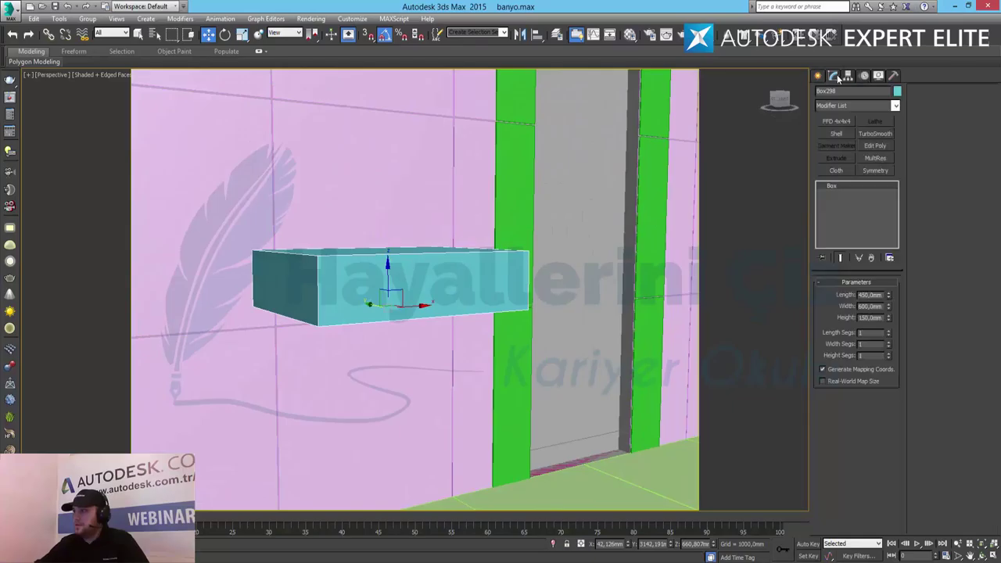
double_click(870, 317)
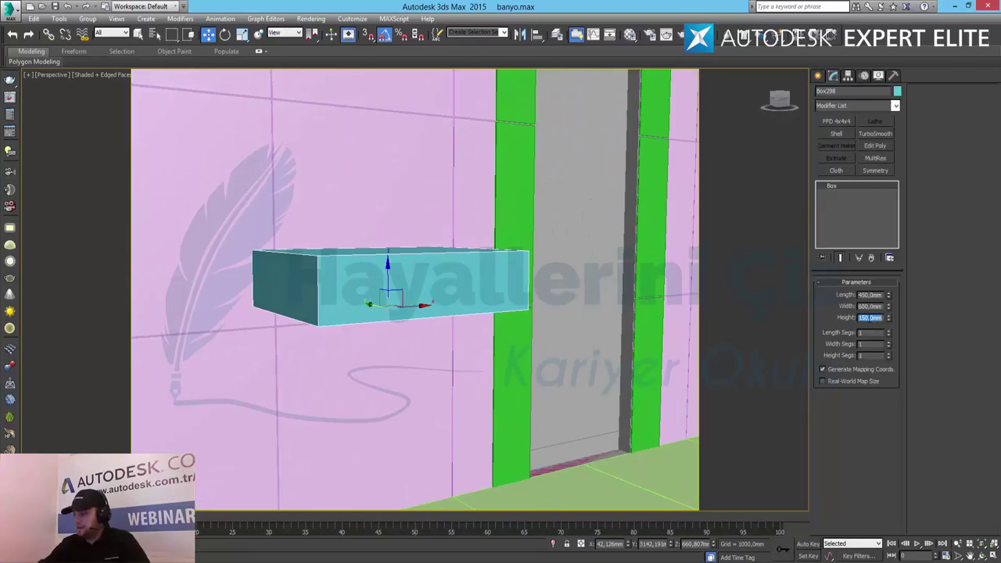
text(75)
key(Return)
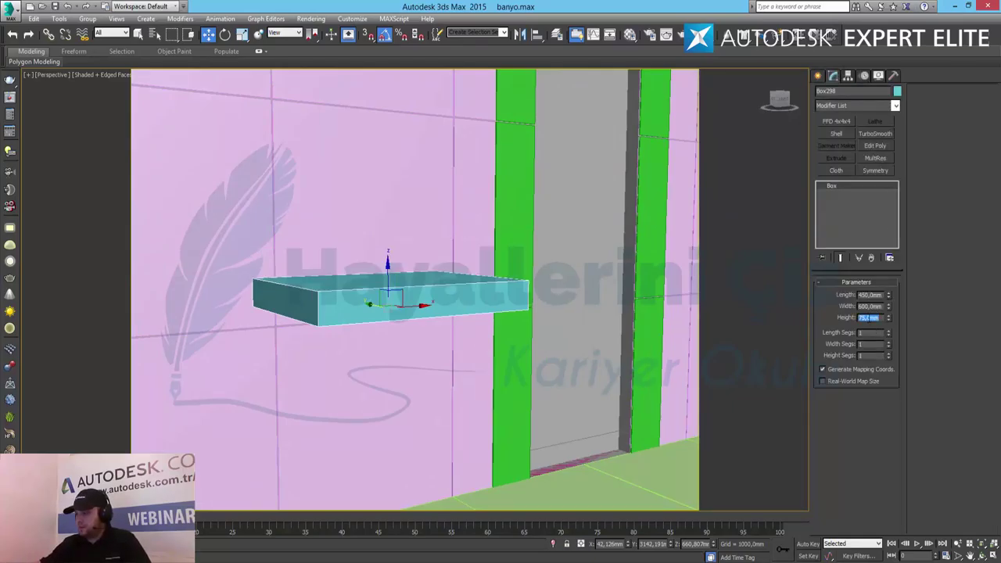
text(80)
key(Return)
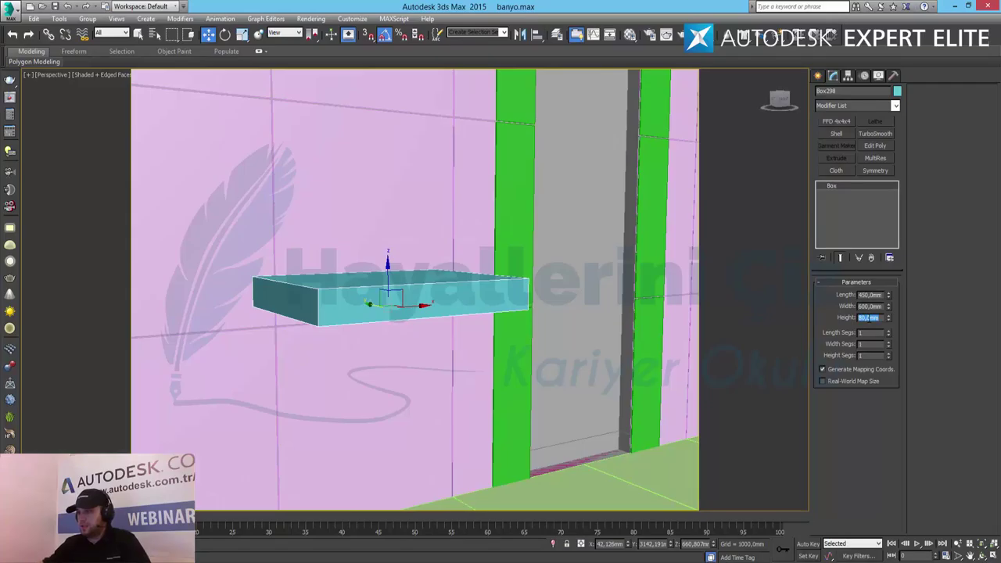
text(100)
key(Return)
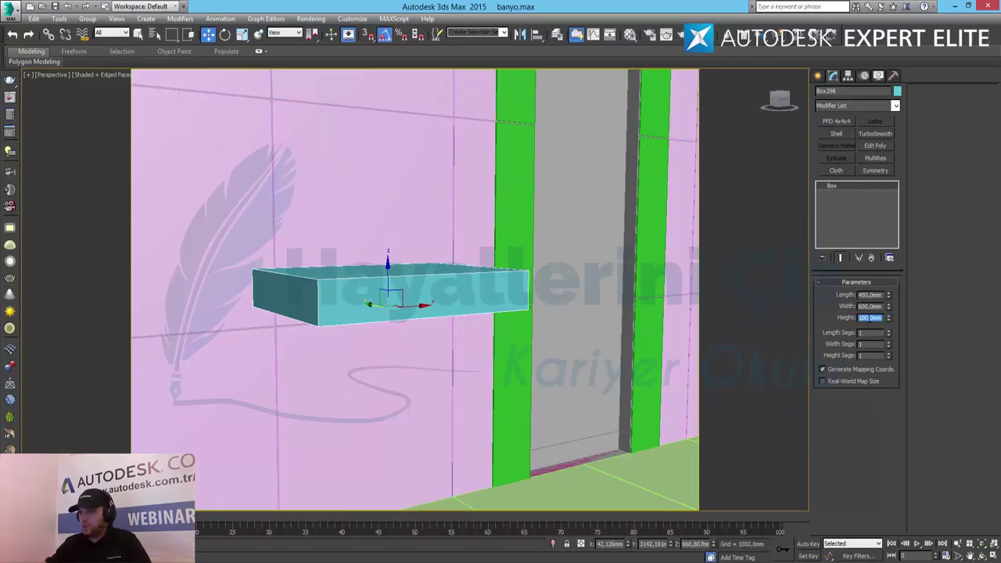
text(120)
key(Return)
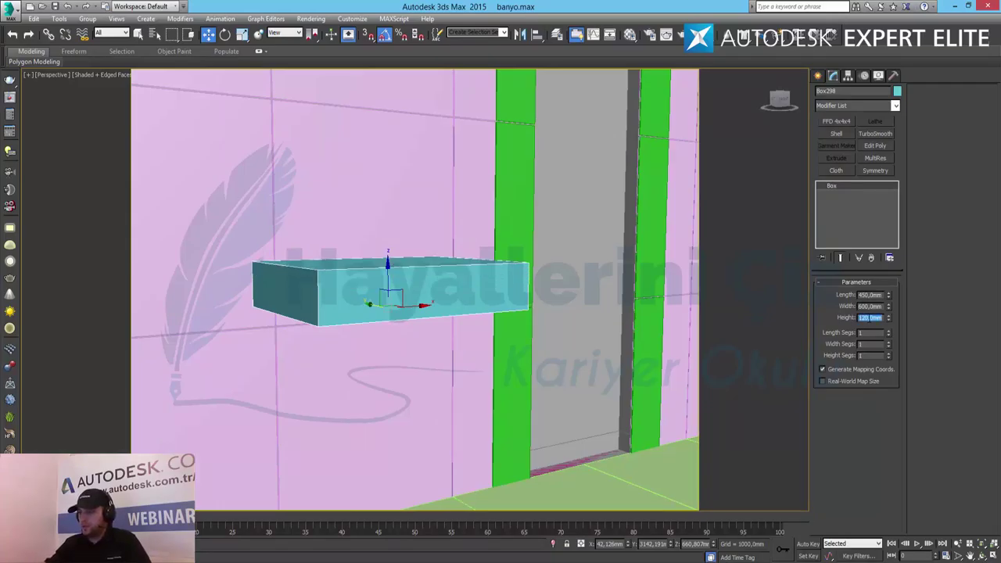
text(110)
key(Return)
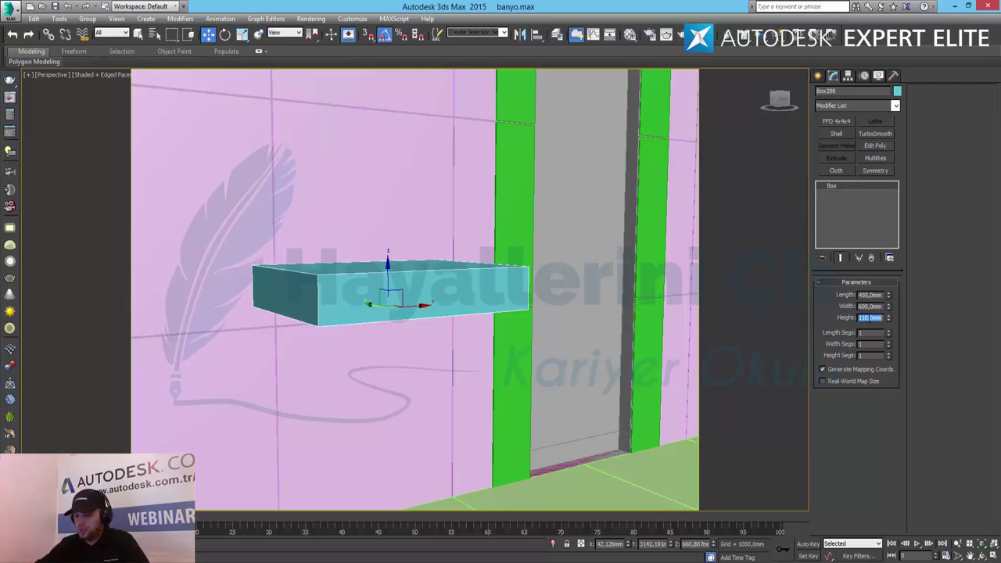
mouse_move(388, 310)
alt+middle_down()
mouse_move(407, 310)
mouse_move(396, 308)
alt+middle_up()
Step: Convert the box to an Editable Poly and zoom in close on it
right_click(405, 306)
mouse_move(465, 411)
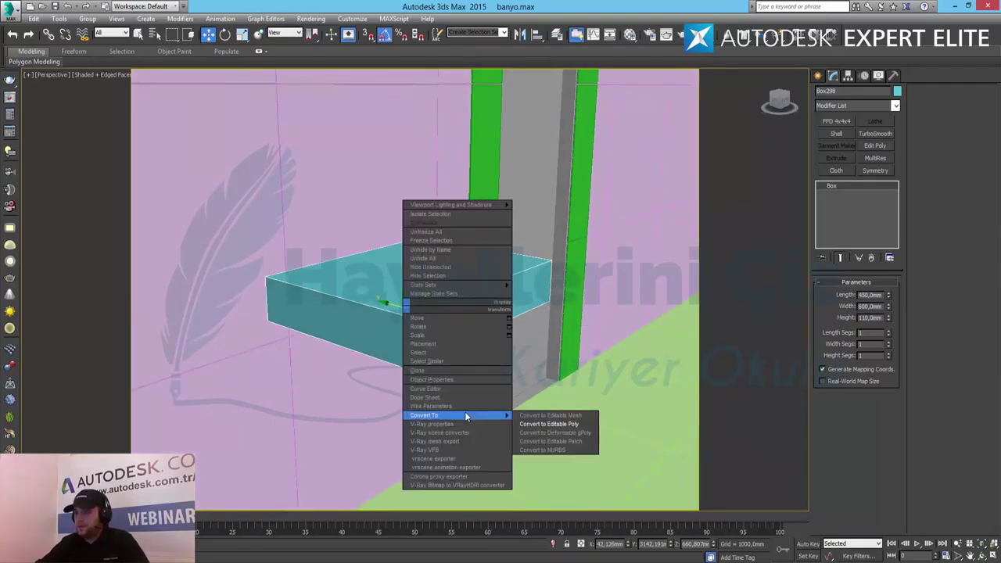
click(547, 424)
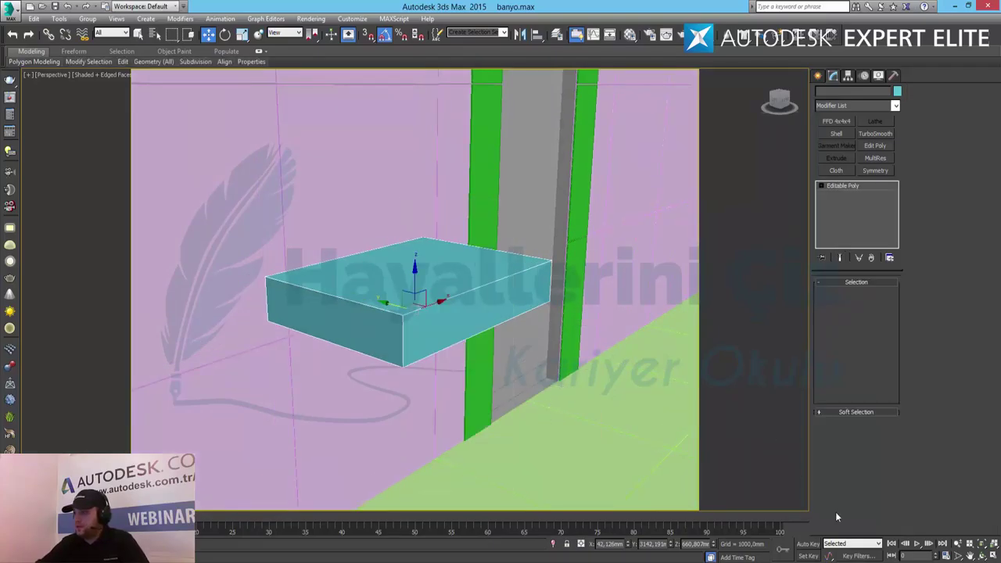
click(957, 548)
drag(399, 320, 429, 286)
alt+middle_drag(429, 285, 431, 276)
drag(408, 338, 406, 330)
key(w)
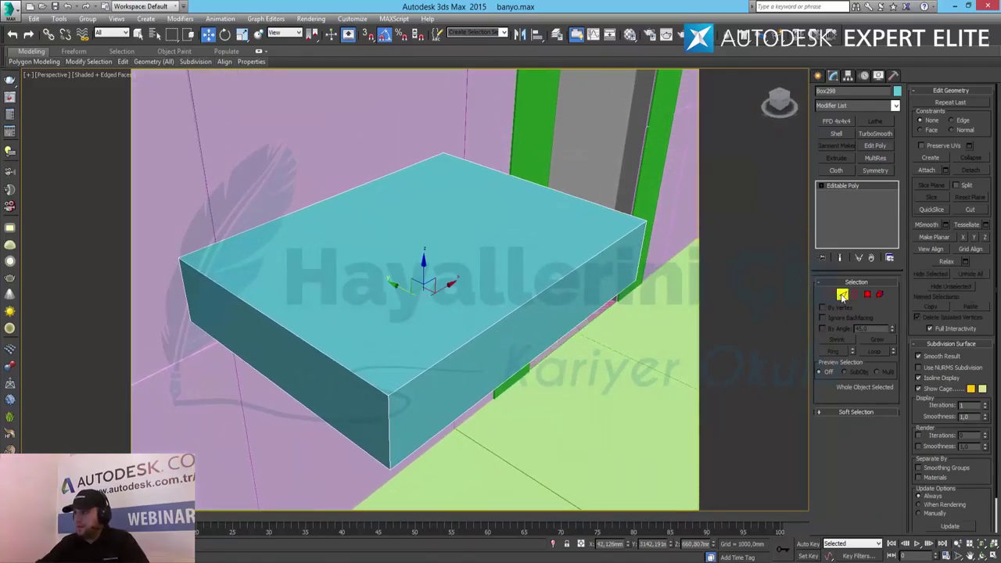
Step: Select edge rings and connect them with two segments spread toward the box ends
click(843, 294)
click(285, 326)
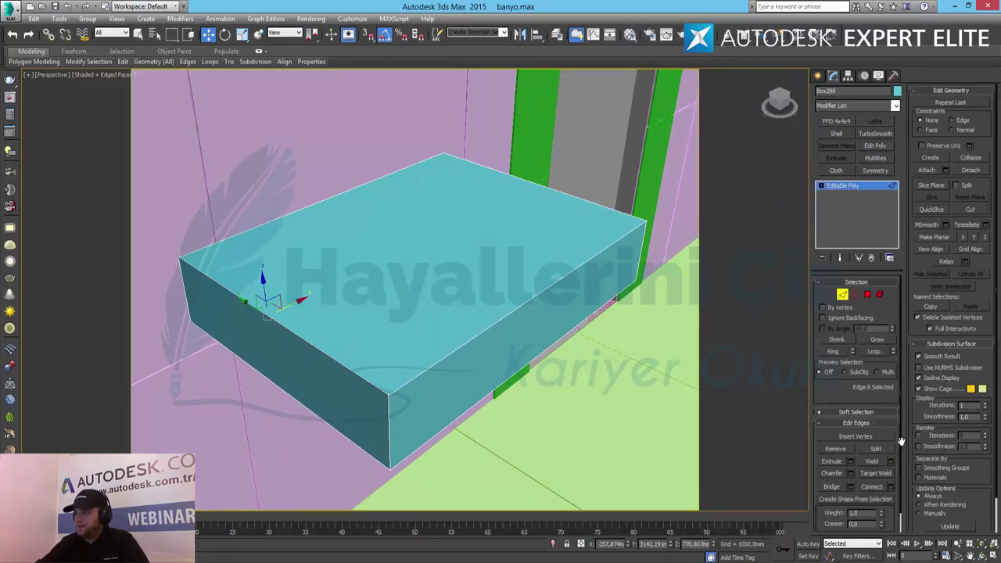
click(834, 351)
ctrl+click(505, 320)
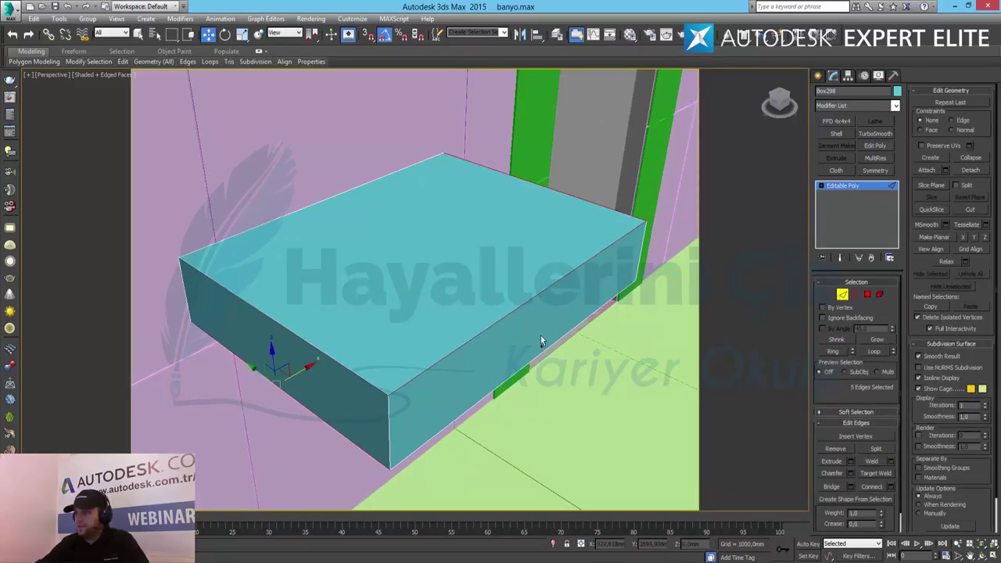
click(834, 352)
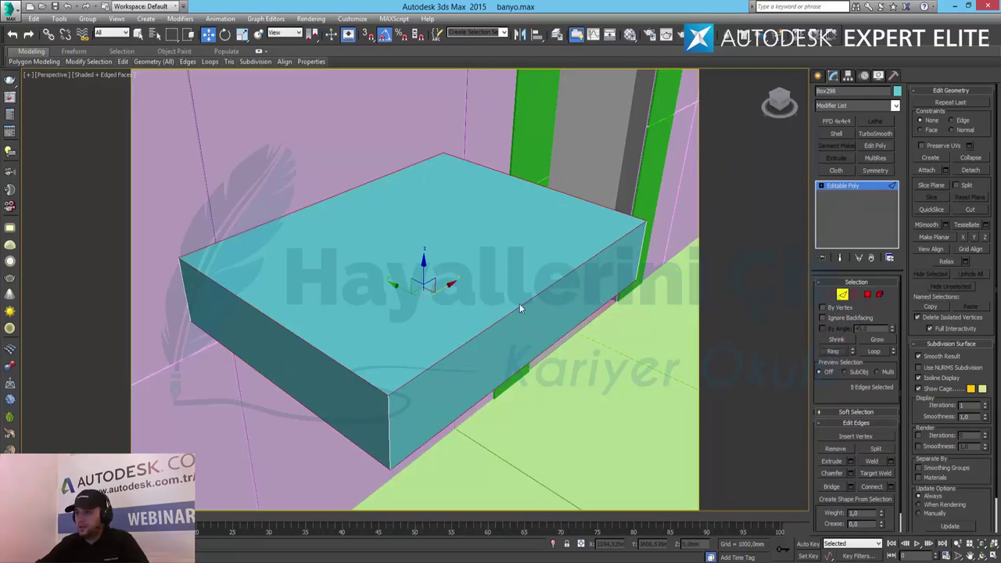
click(443, 359)
click(834, 352)
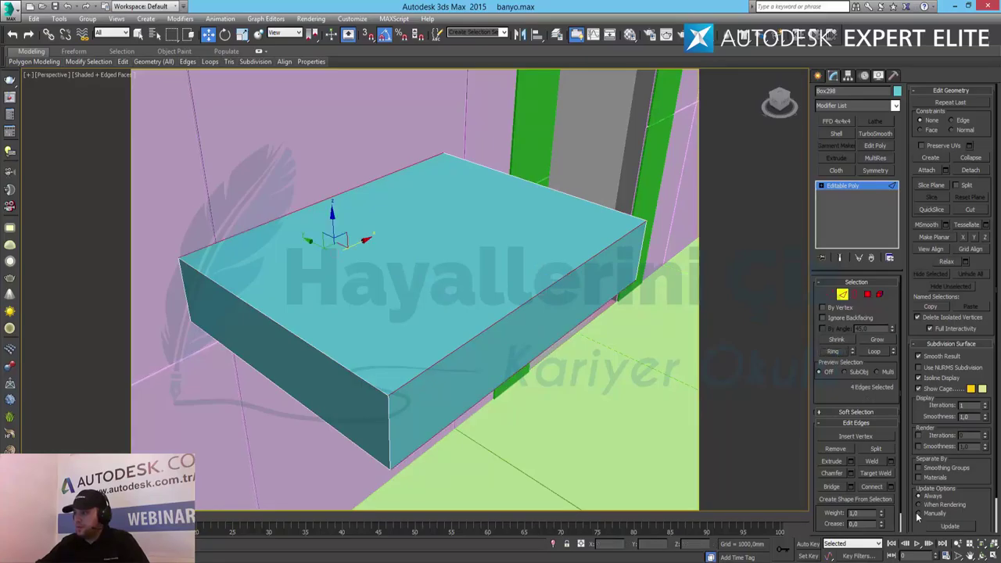
click(891, 488)
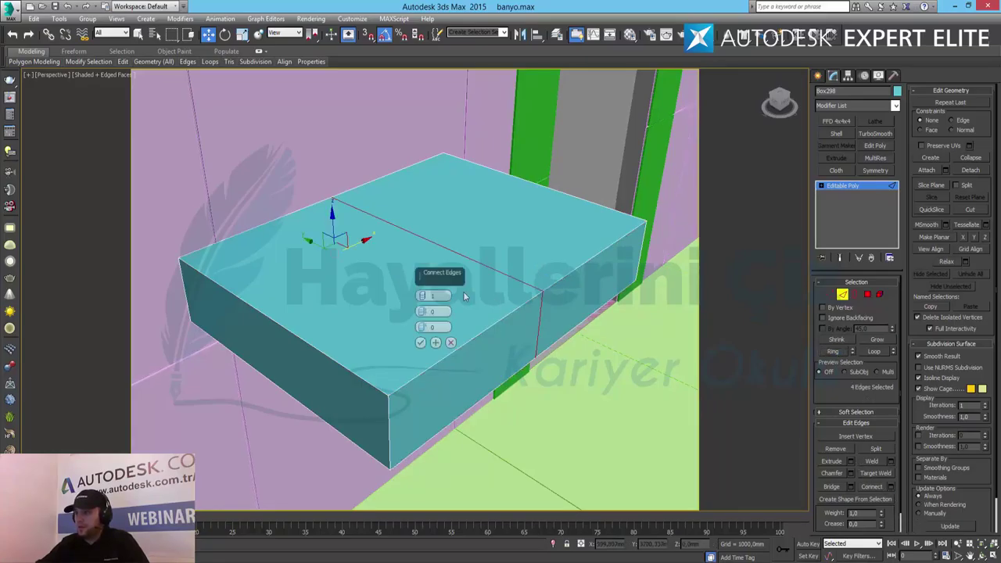
click(421, 294)
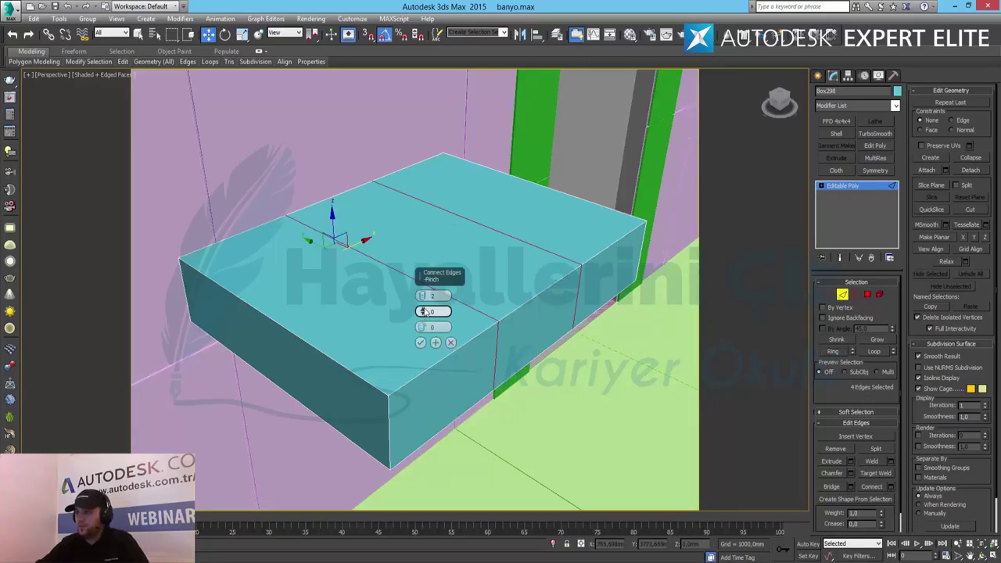
drag(423, 311, 485, 98)
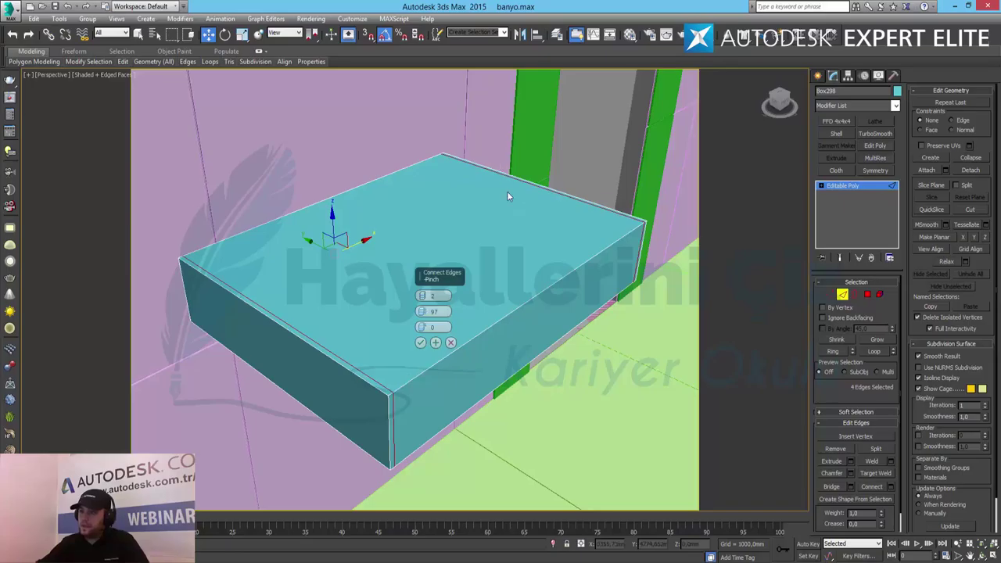
click(420, 343)
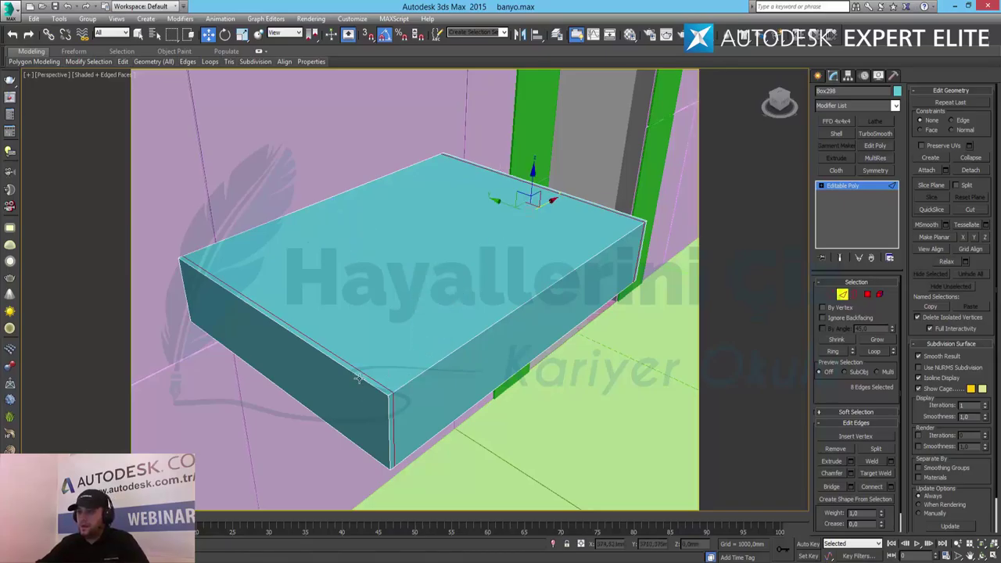
Step: Add a second set of connecting edges across the front-left top edge ring
click(358, 378)
click(834, 351)
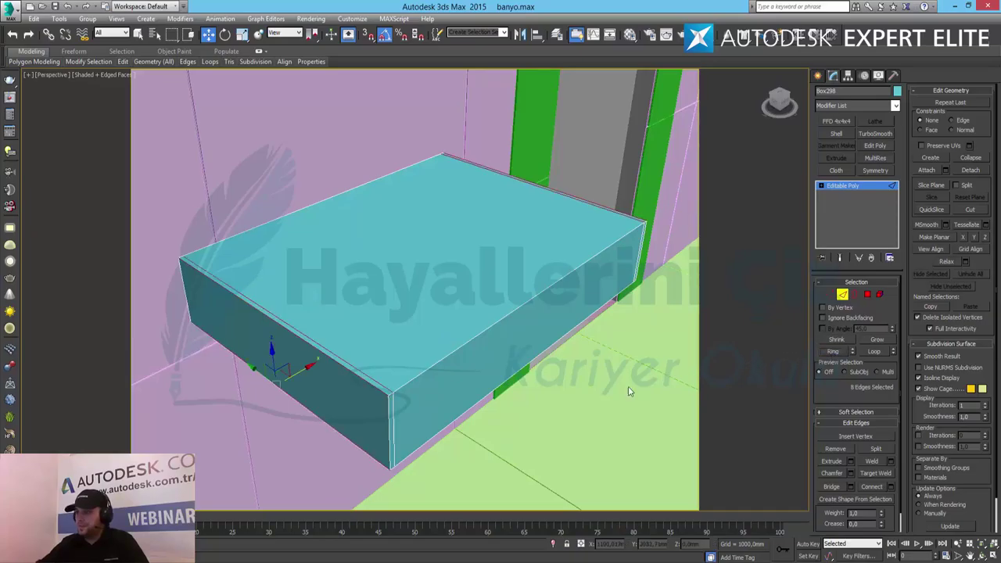
click(892, 487)
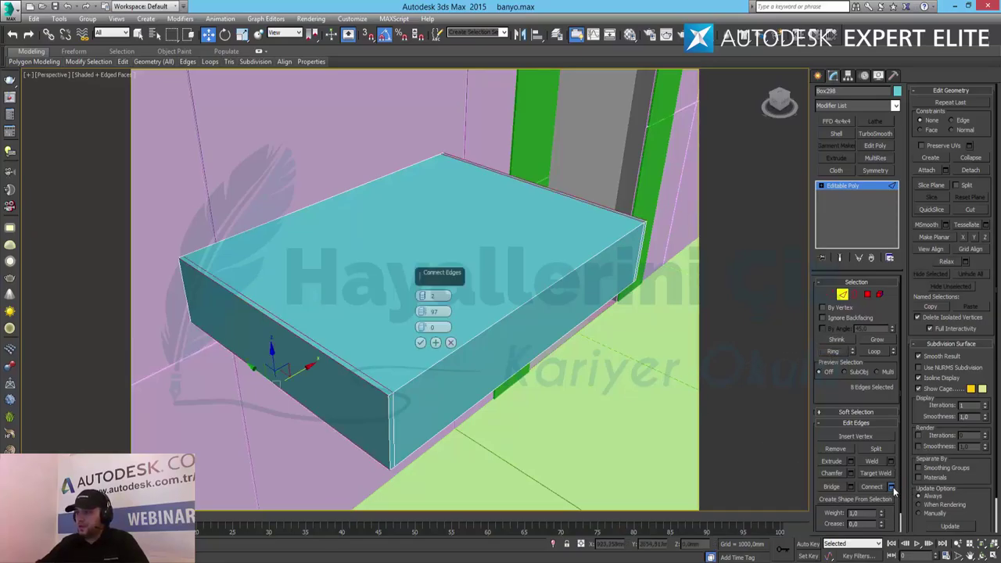
click(421, 342)
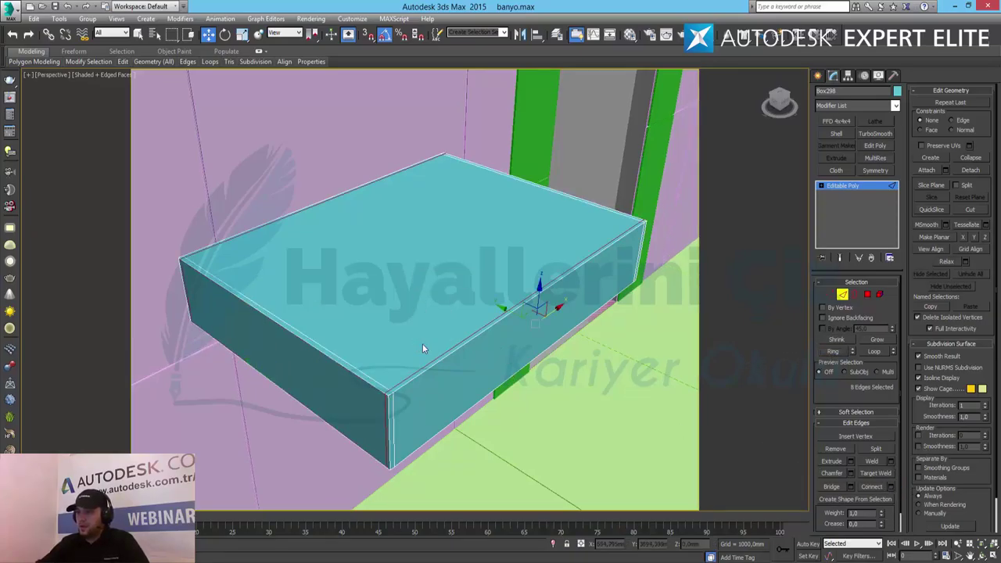
Step: Connect the left-front edge ring with one edge, slid off-centre by 55 toward the back
click(212, 283)
click(843, 352)
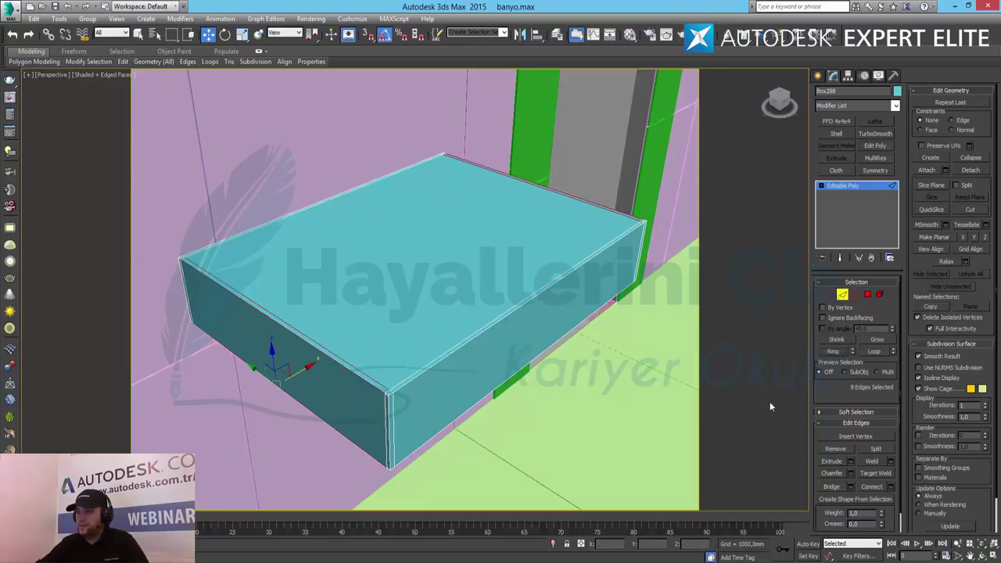
click(892, 486)
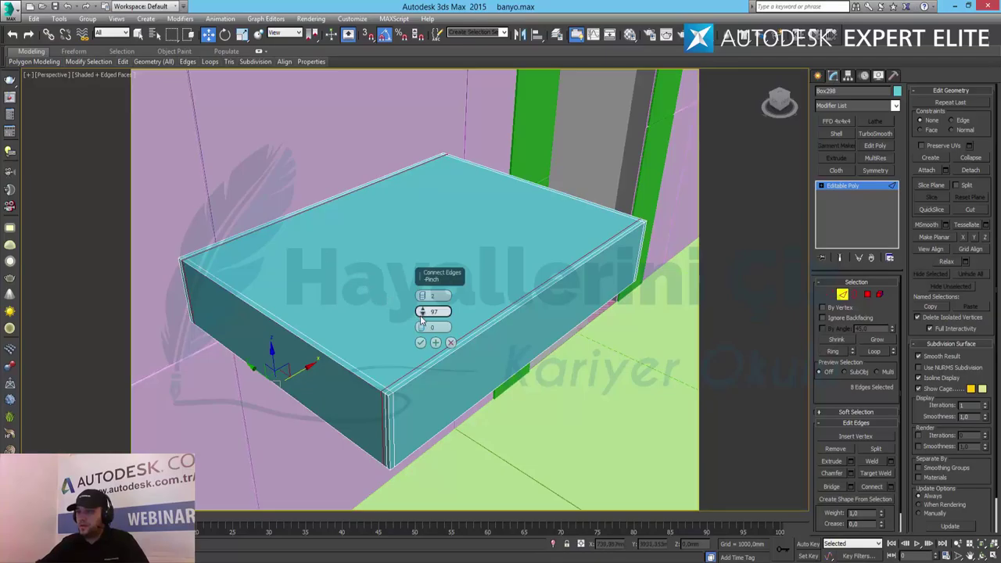
drag(421, 313, 423, 327)
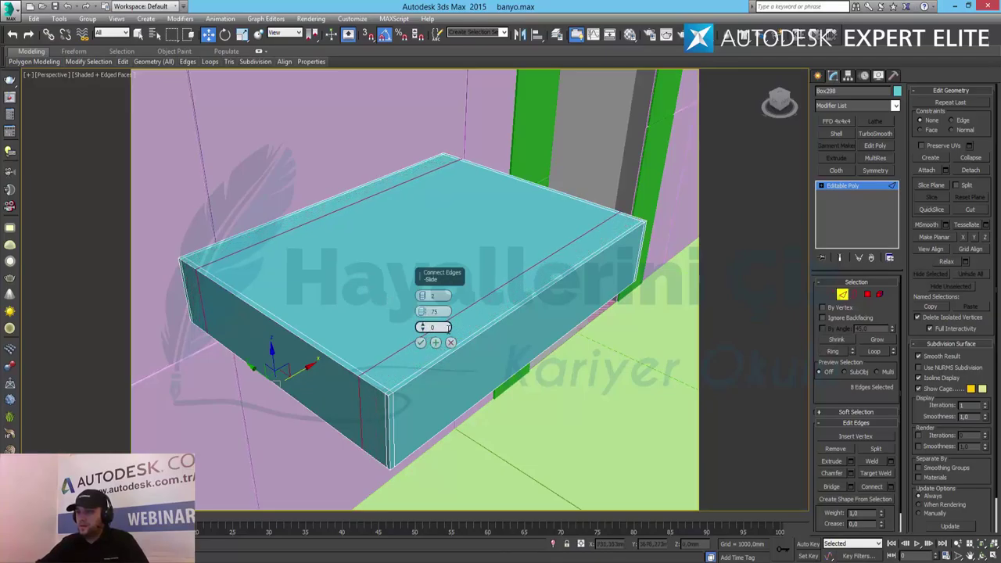
click(423, 299)
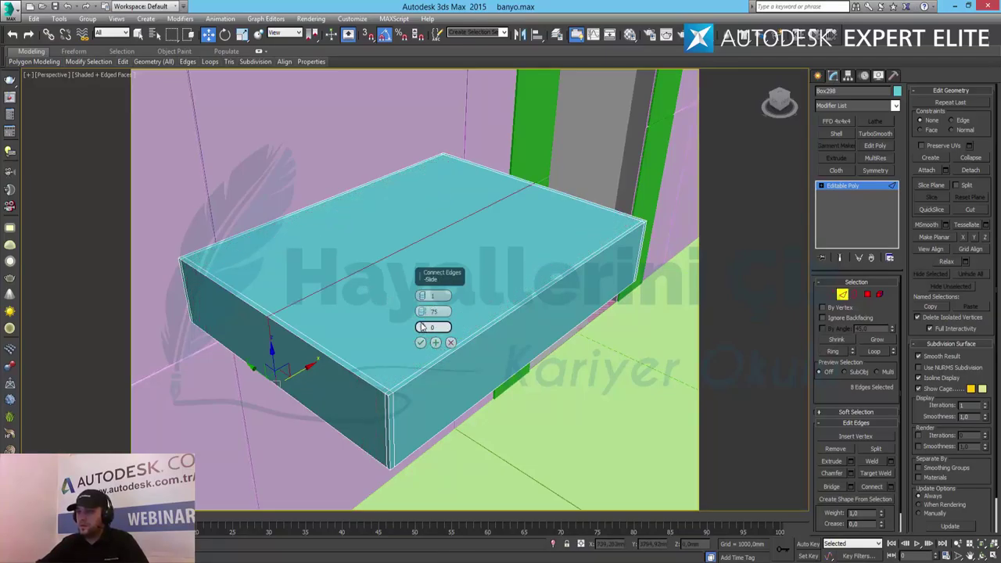
click(422, 315)
drag(422, 327, 444, 206)
click(420, 343)
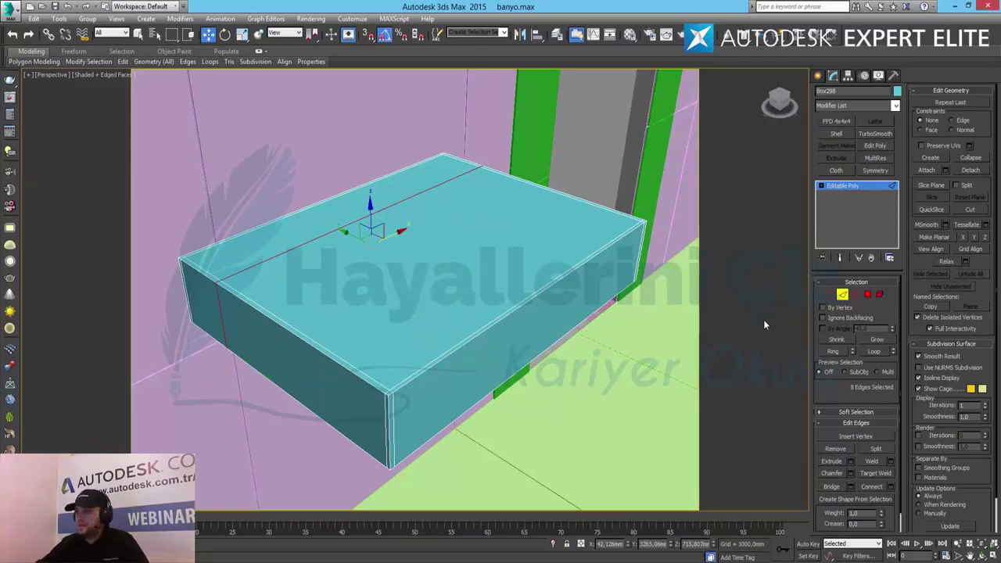
Step: Extrude the top face about 96.4 mm downward into the box
click(868, 294)
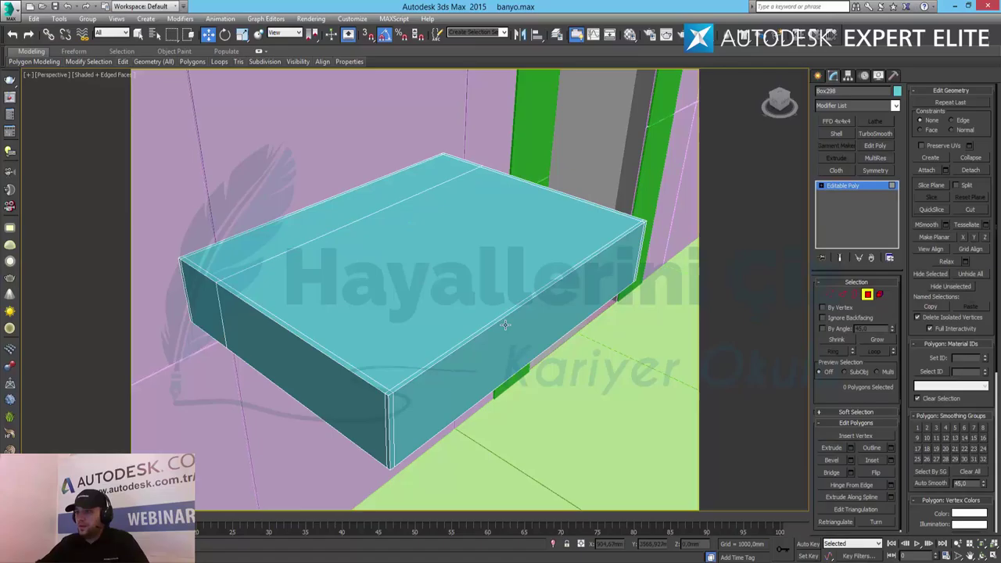
click(443, 296)
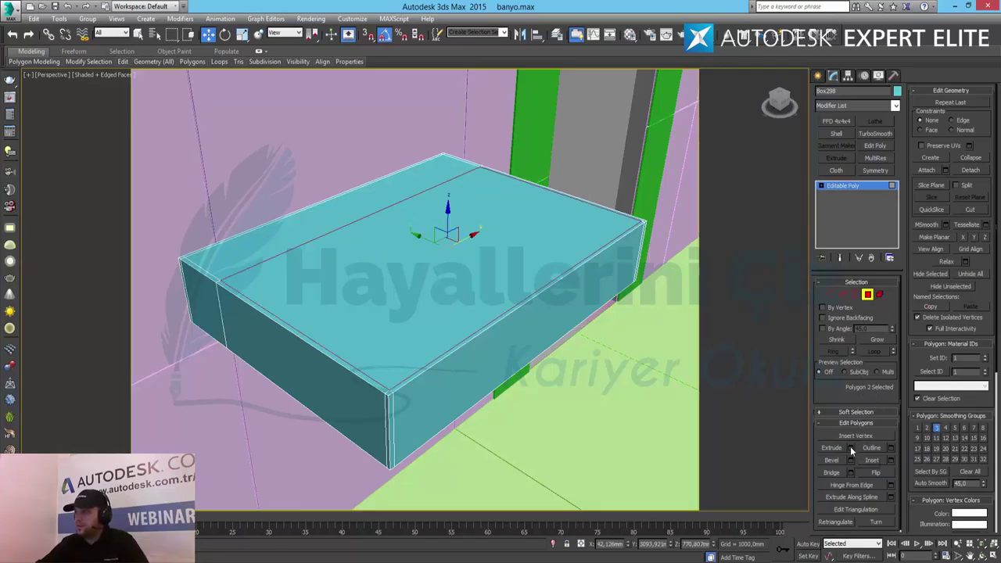
click(850, 447)
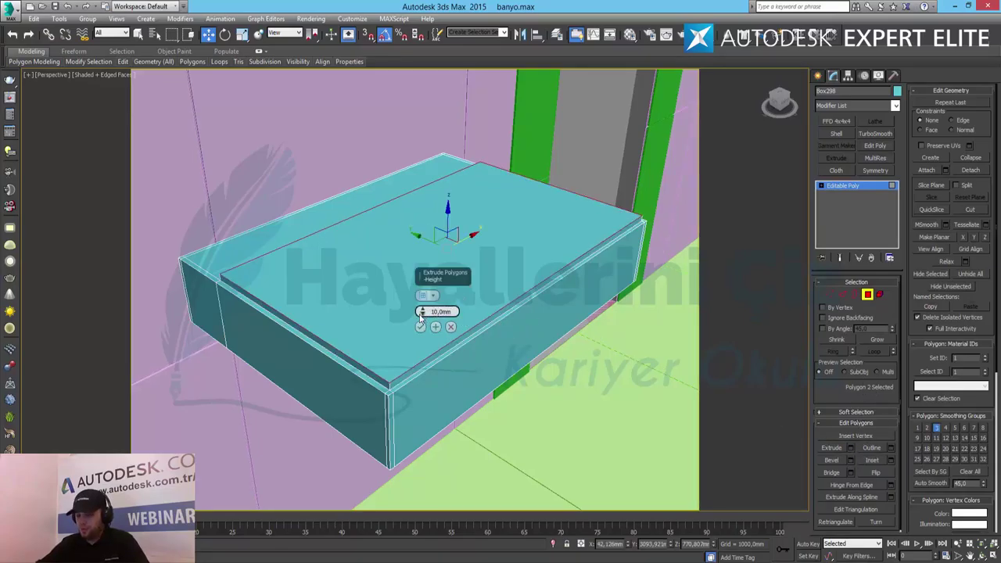
key(alt+x)
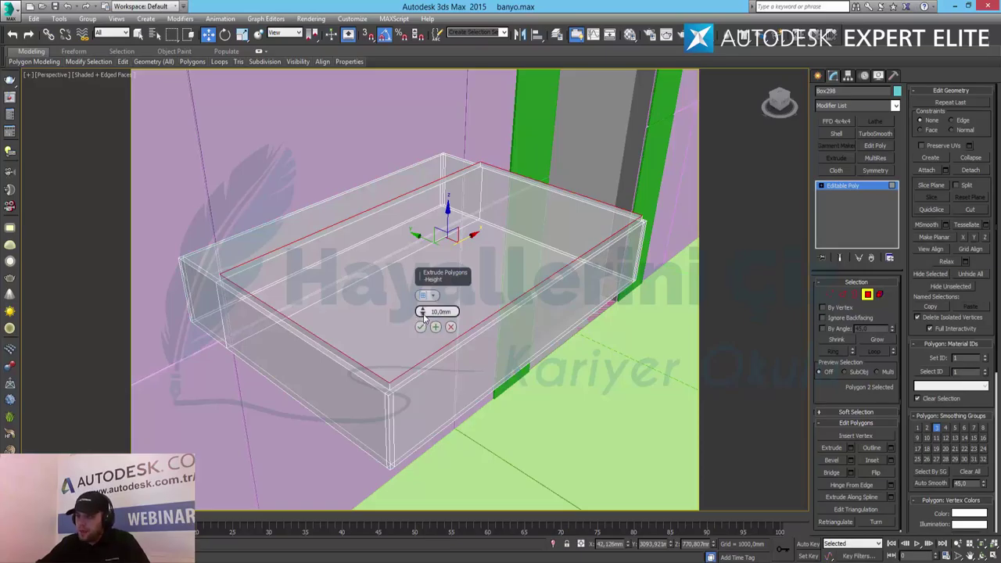
drag(423, 314, 502, 104)
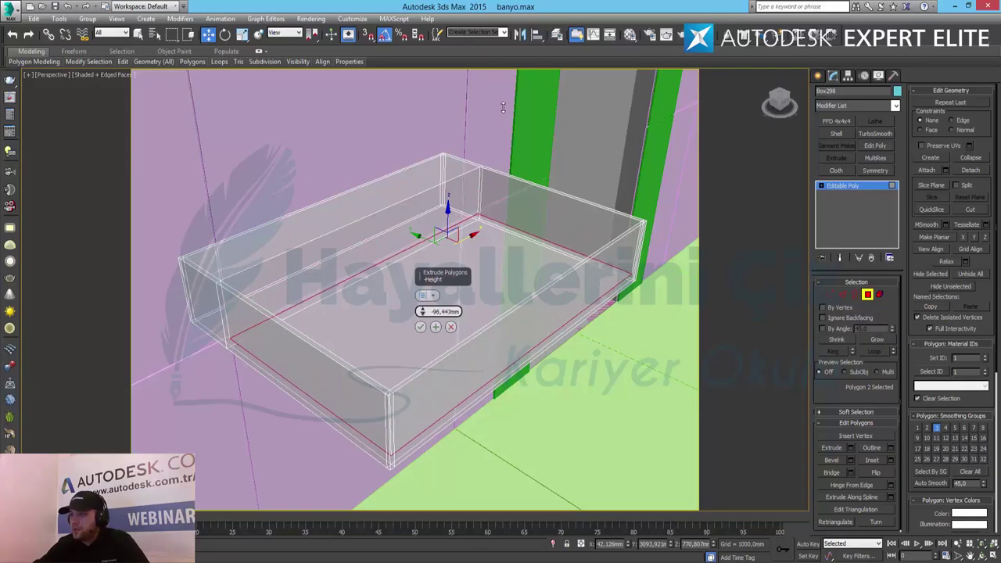
click(420, 327)
Step: Scale the basin floor down slightly and restore solid shading
click(242, 35)
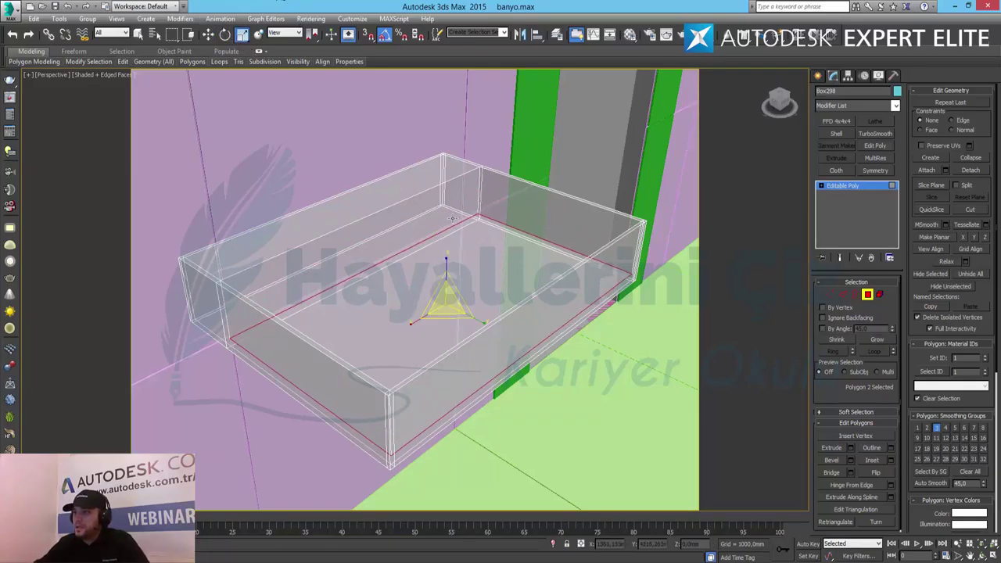
drag(446, 309, 450, 314)
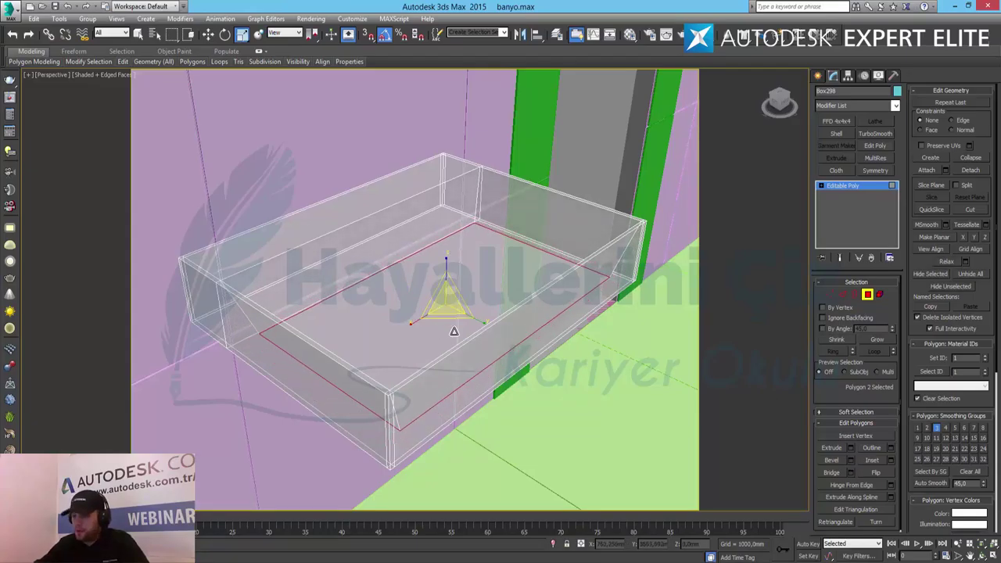
key(w)
key(alt+x)
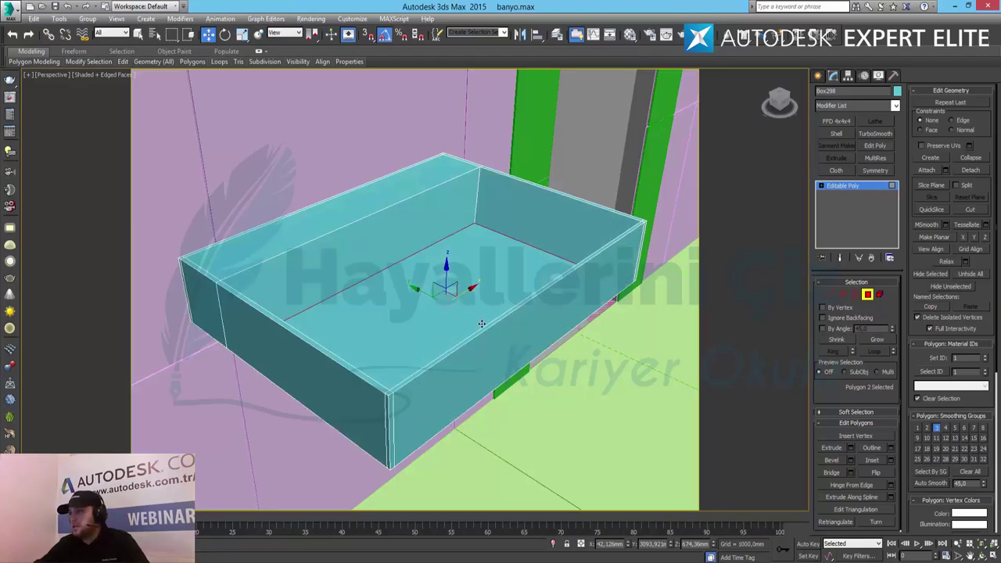
alt+middle_drag(465, 341, 472, 338)
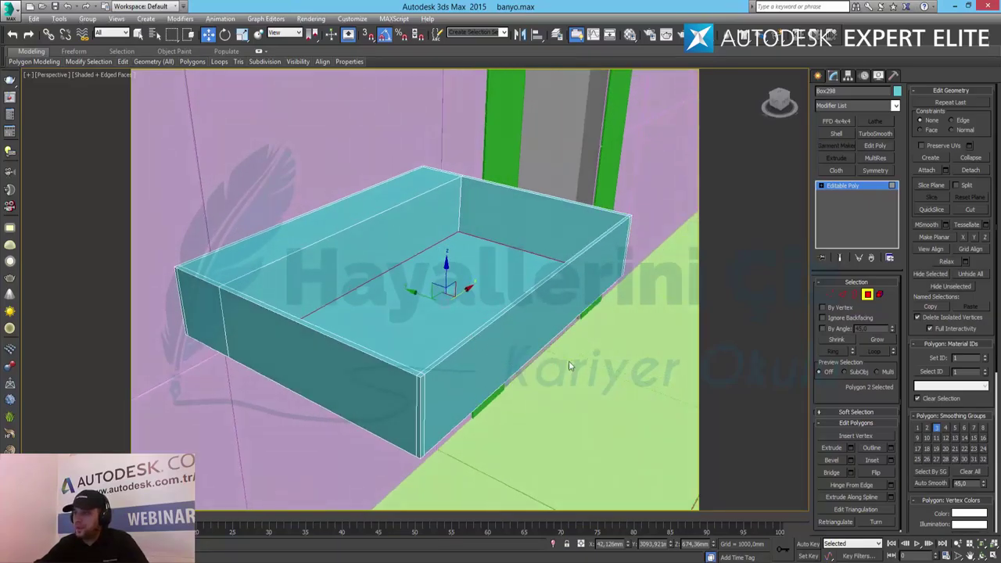
Step: Select the front corner edge's ring, drop the stray edge, and zoom to that corner
click(843, 294)
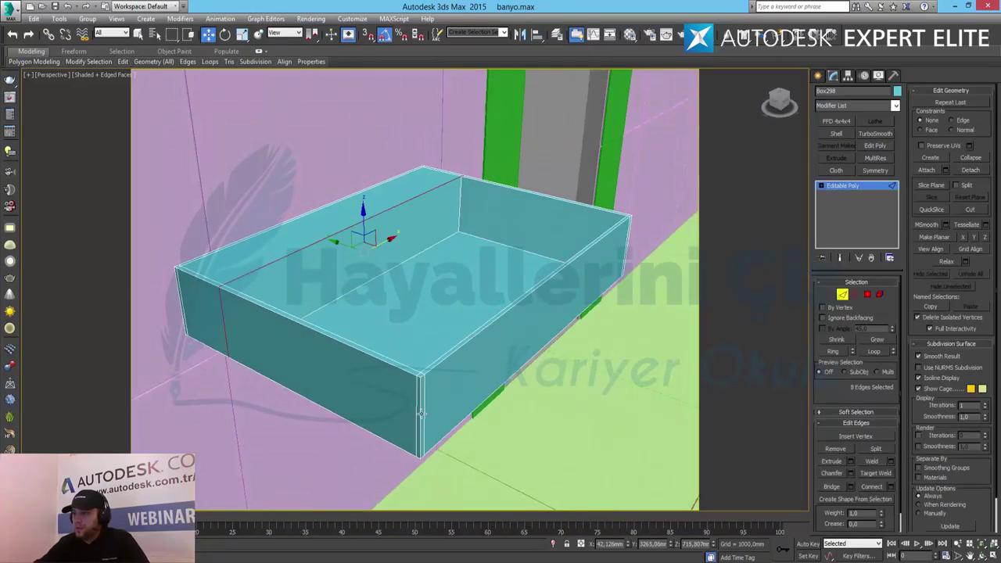
click(421, 413)
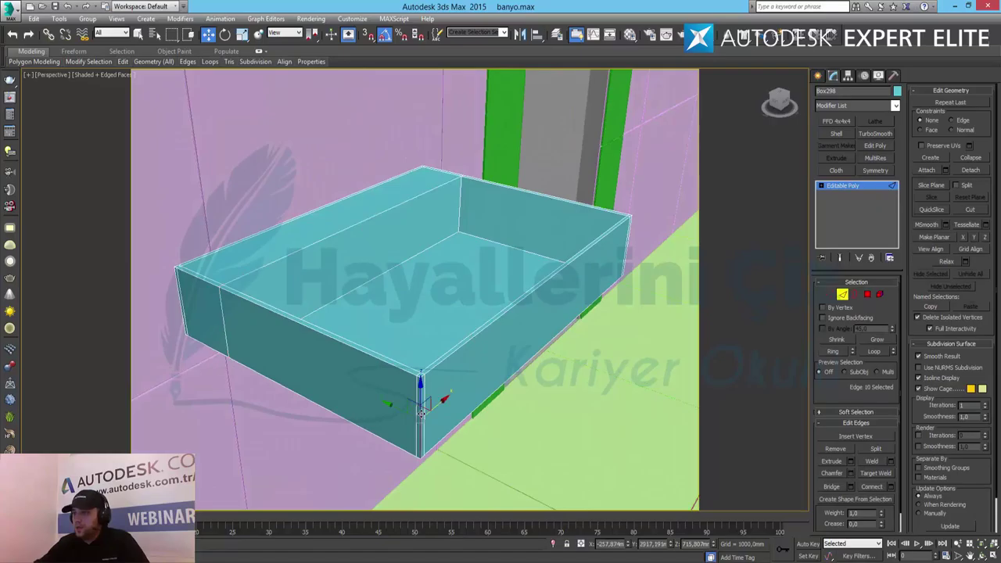
click(833, 352)
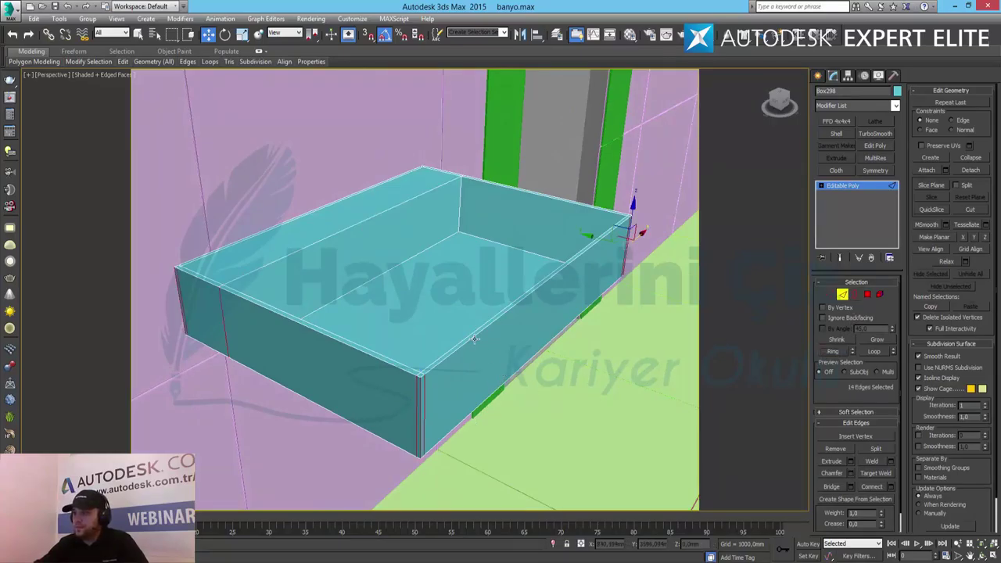
click(837, 353)
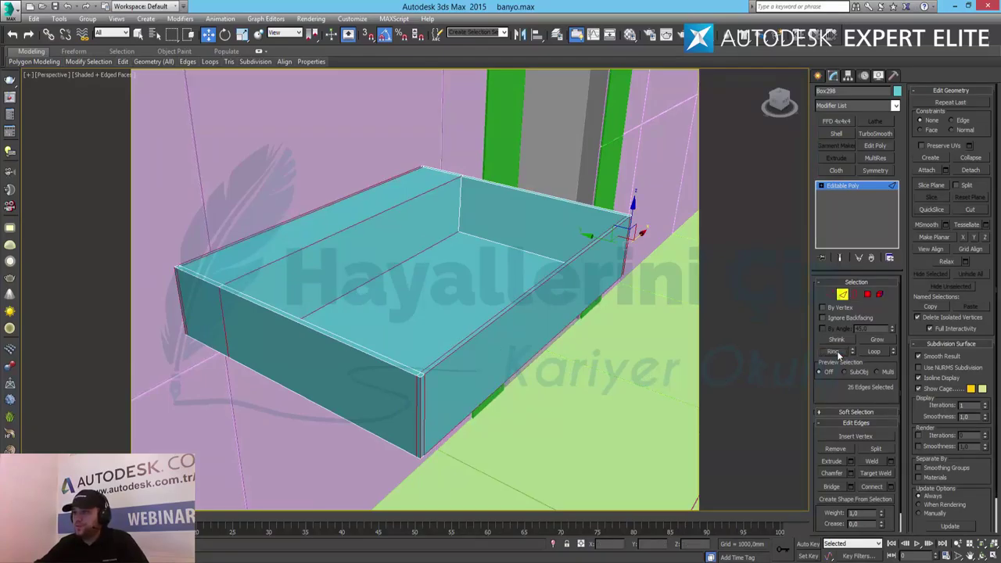
ctrl+click(384, 361)
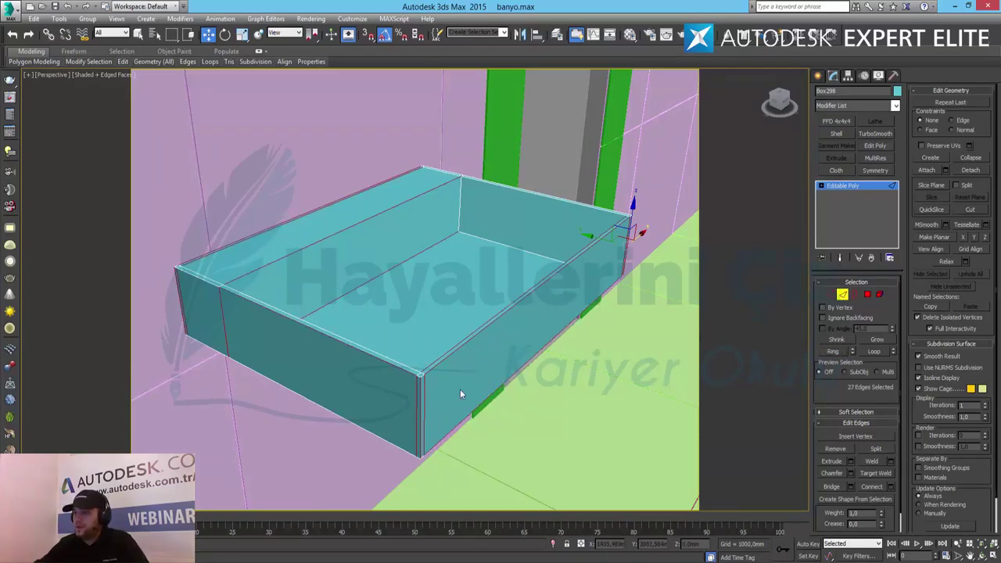
click(419, 414)
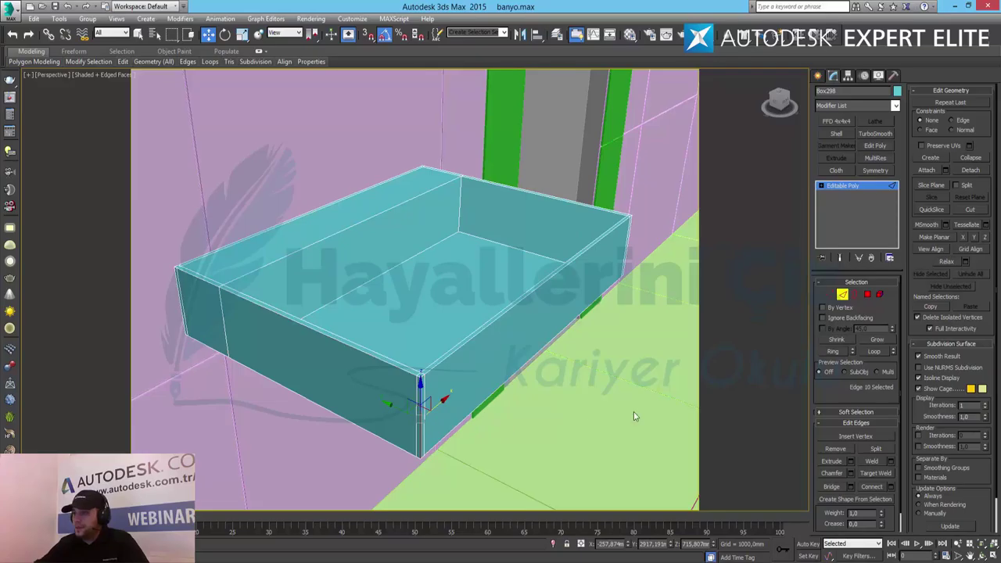
click(834, 352)
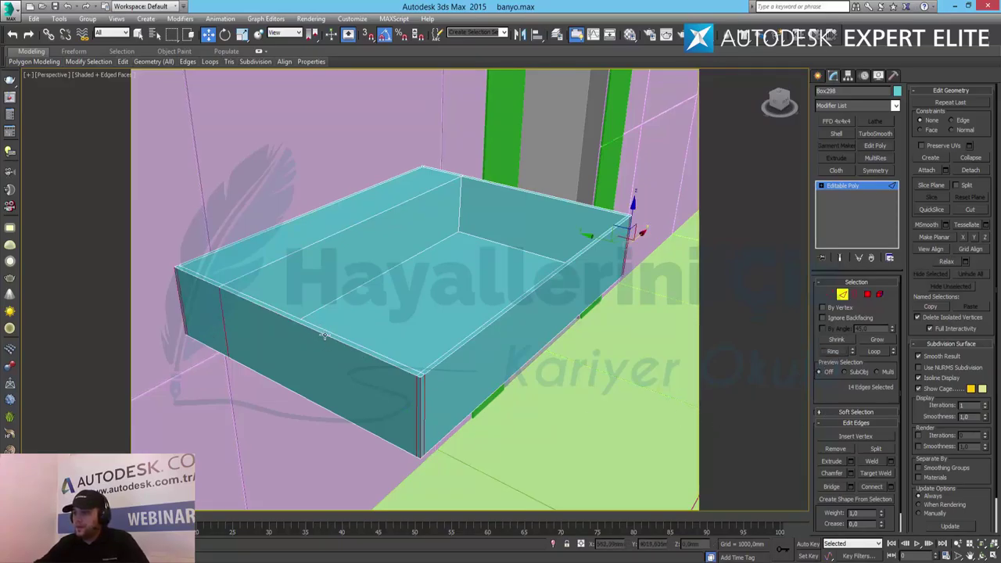
key(ctrl+z)
click(958, 543)
drag(431, 429, 426, 395)
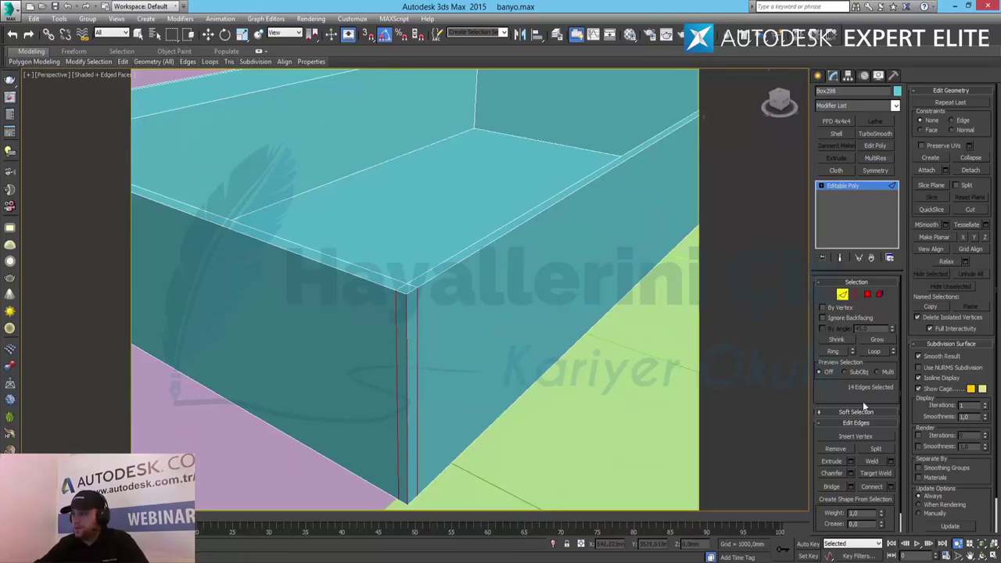
Step: Chamfer the corner edges with a 1,609 mm quad chamfer and smooth threshold 39,5
click(852, 473)
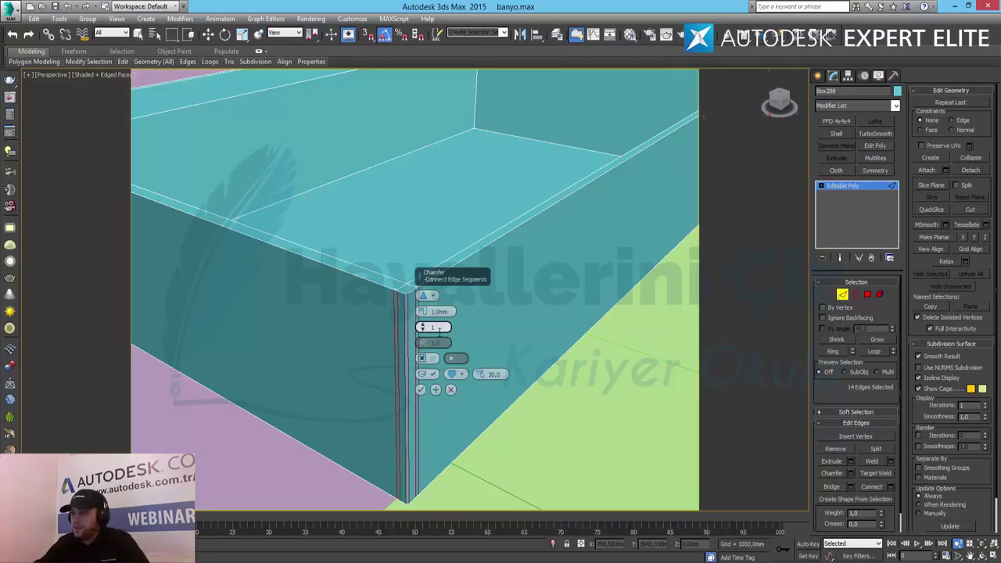
drag(423, 312, 423, 331)
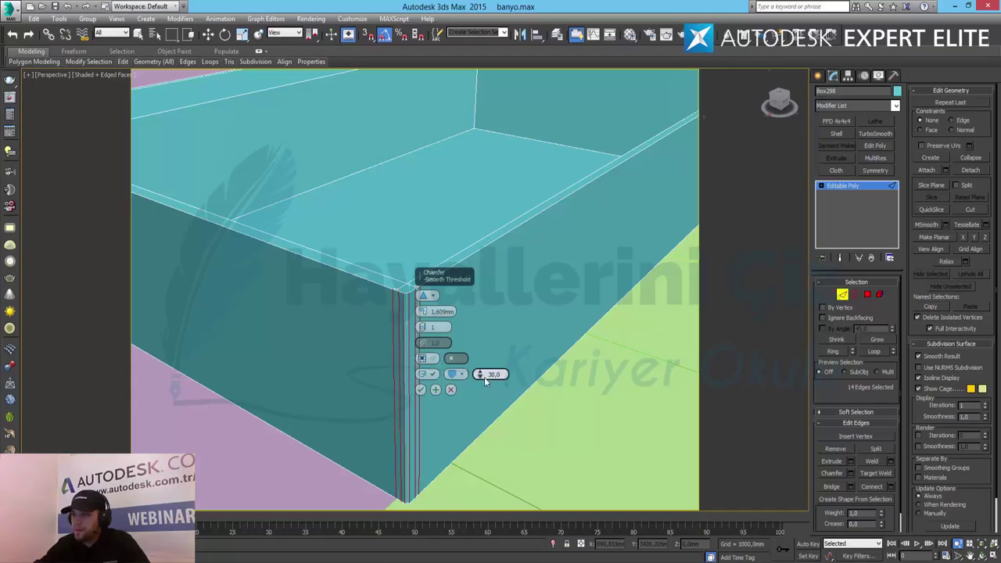
drag(479, 373, 480, 362)
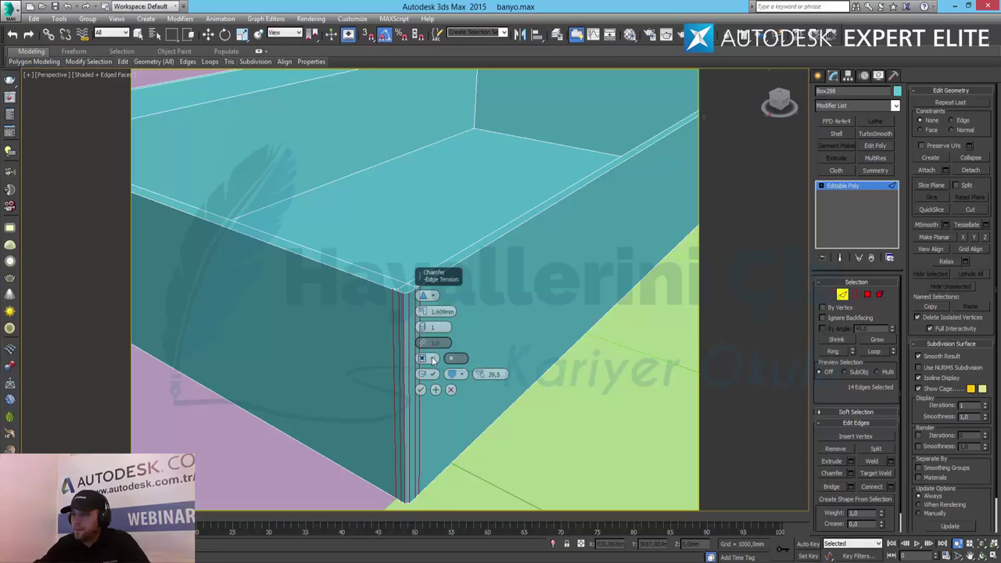
click(430, 296)
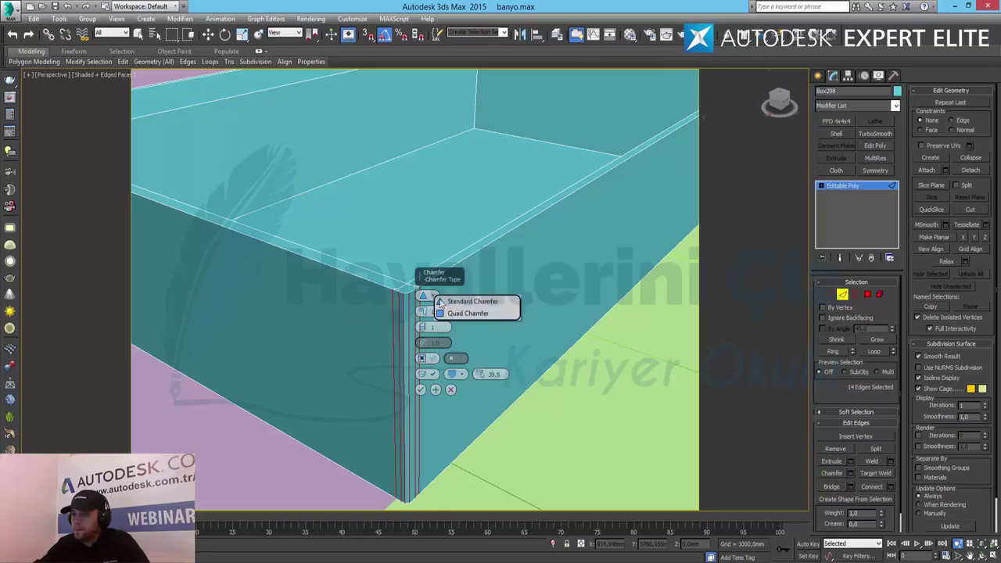
click(463, 314)
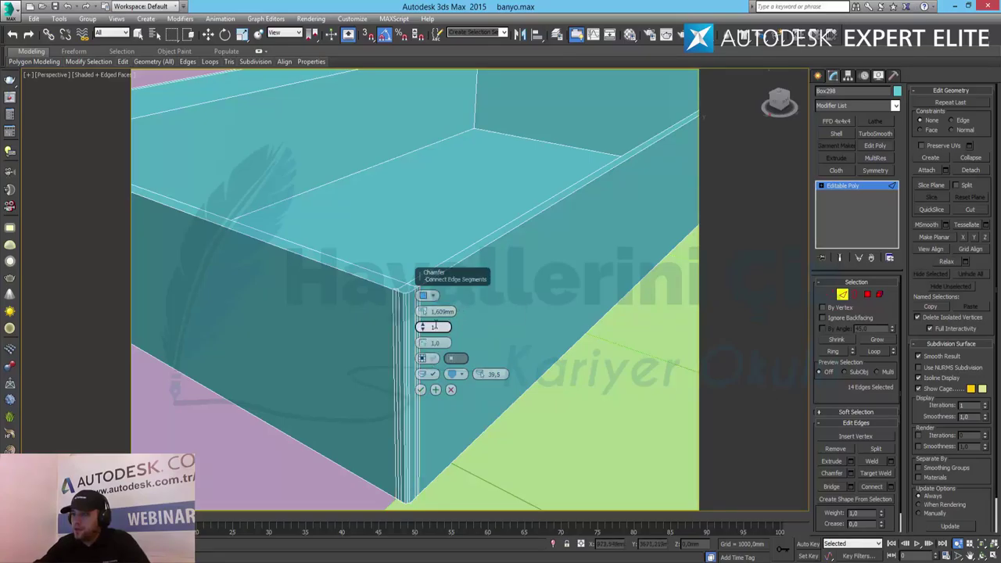
drag(423, 310, 431, 317)
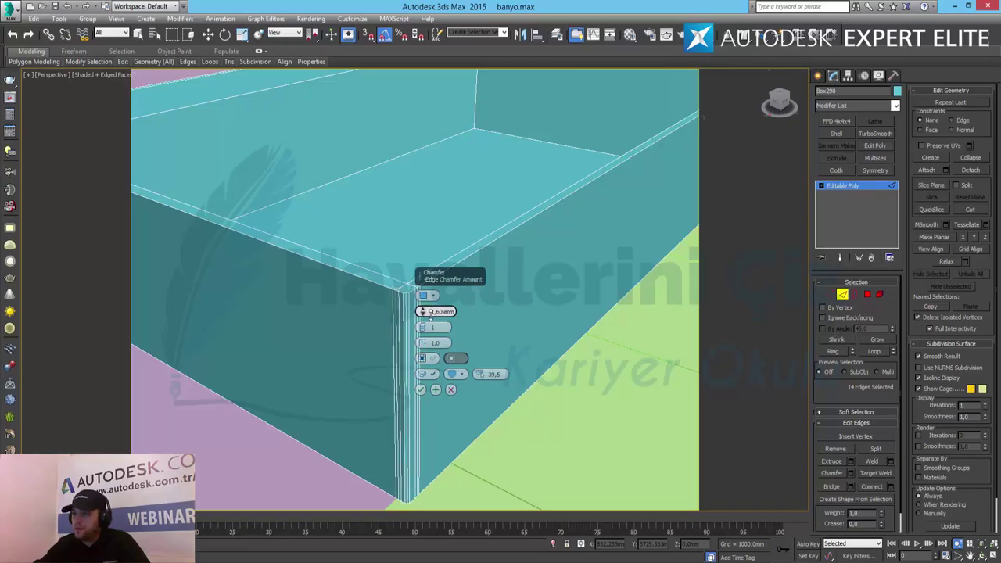
click(420, 389)
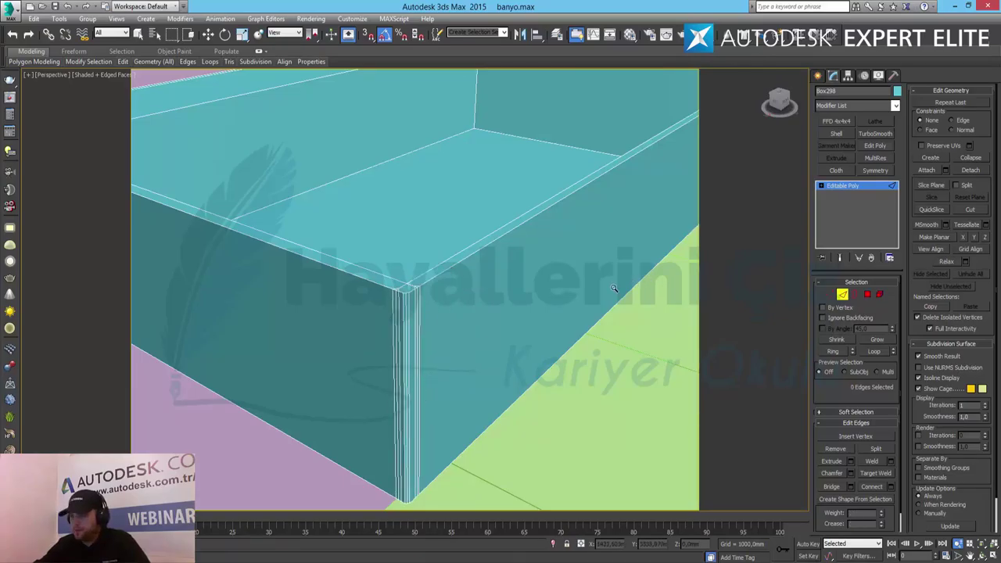
Step: Try chamfering the upper and left top rim edges, then cancel it
key(w)
click(540, 212)
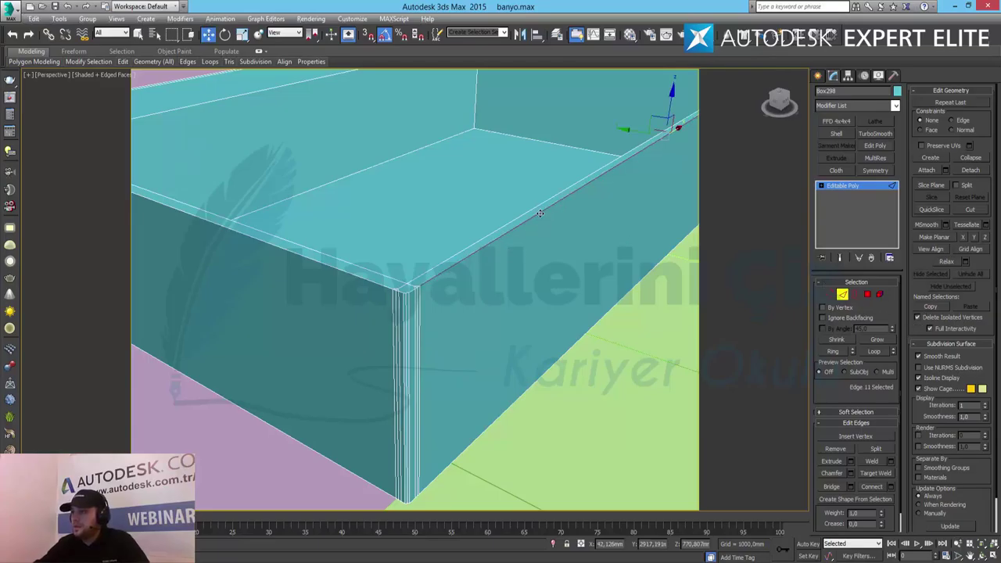
ctrl+click(353, 275)
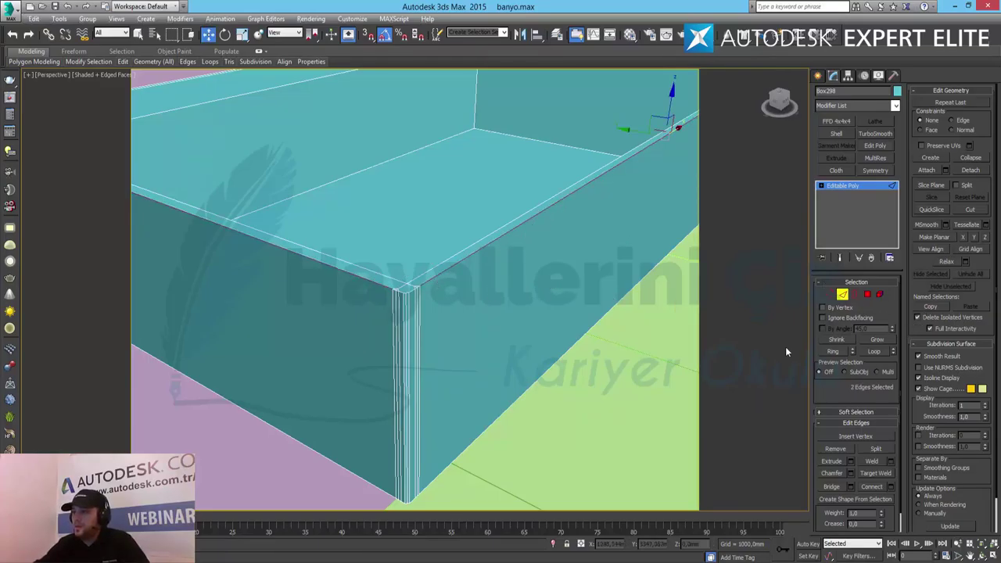
click(847, 475)
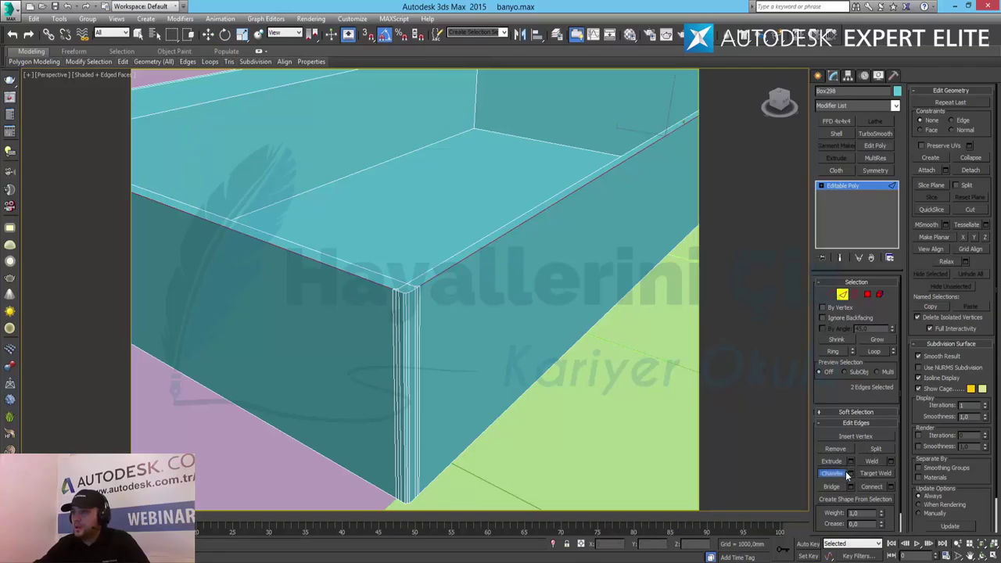
click(847, 475)
click(850, 474)
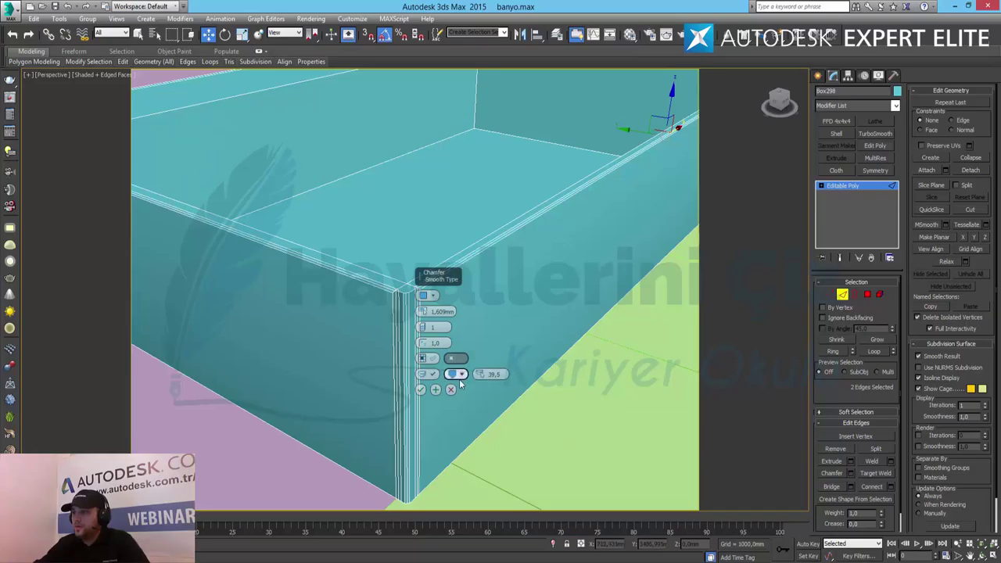
click(452, 390)
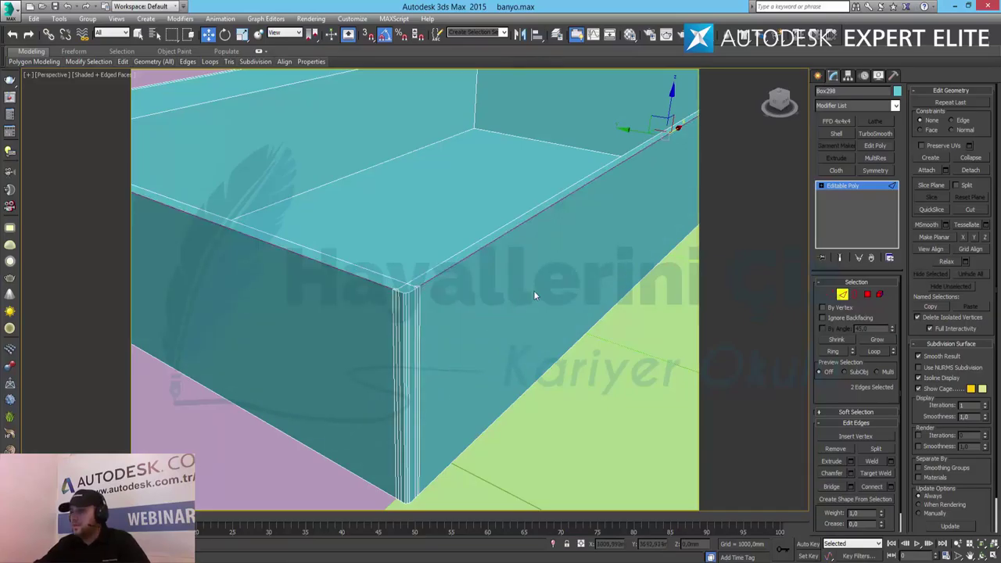
alt+middle_drag(558, 267, 446, 273)
Step: Chamfer the ring of four inner basin edges
scroll(409, 319, up, 3)
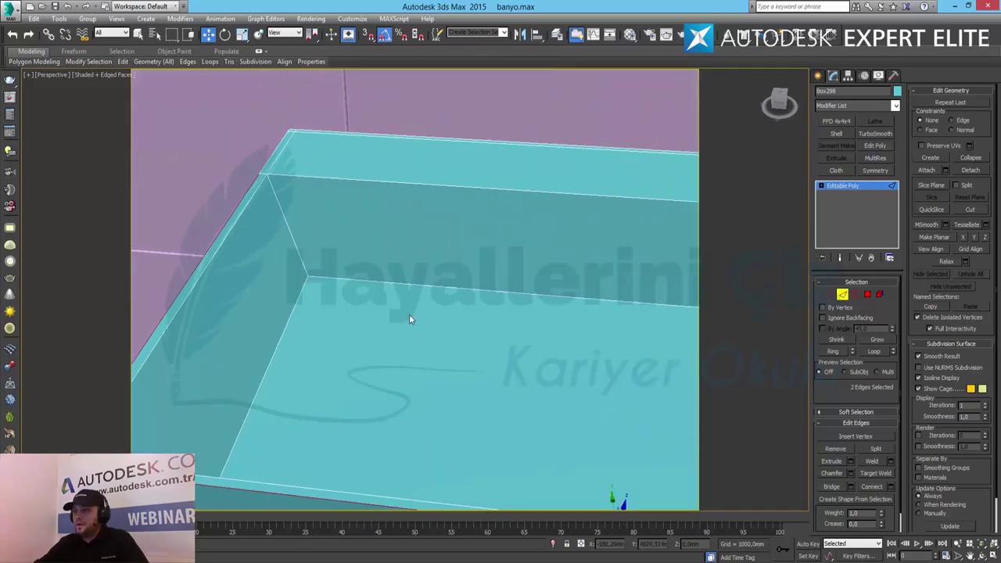
click(243, 211)
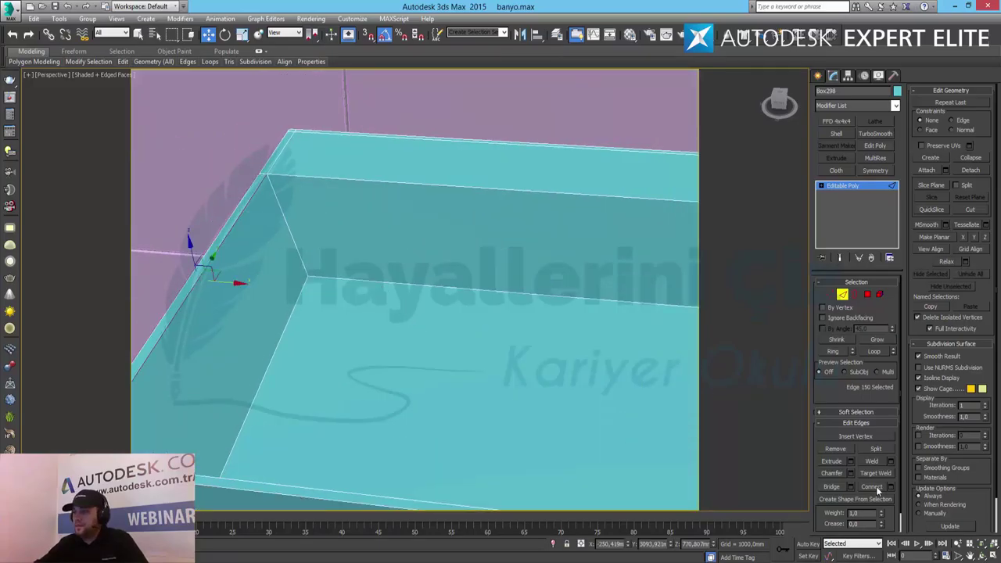
click(833, 351)
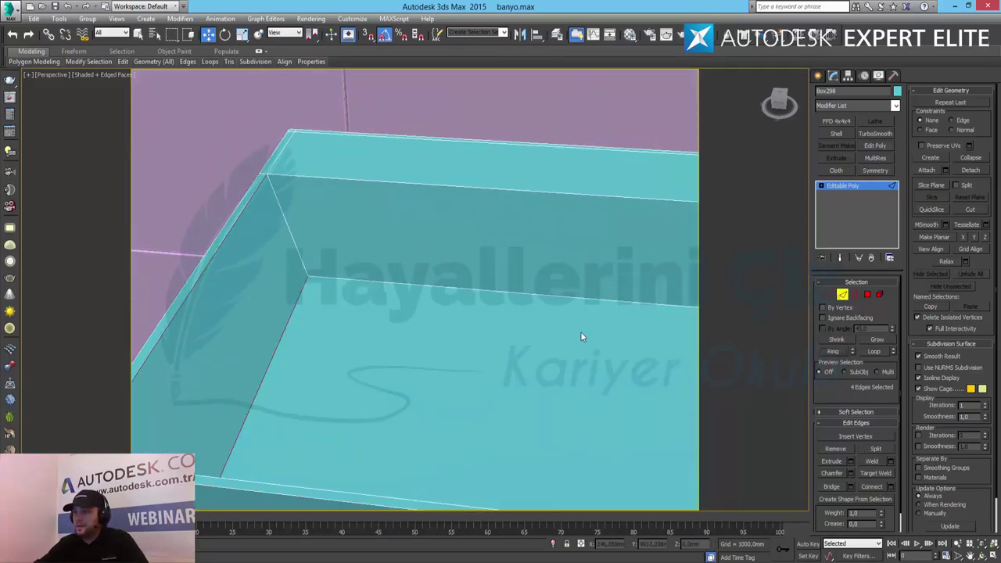
click(850, 473)
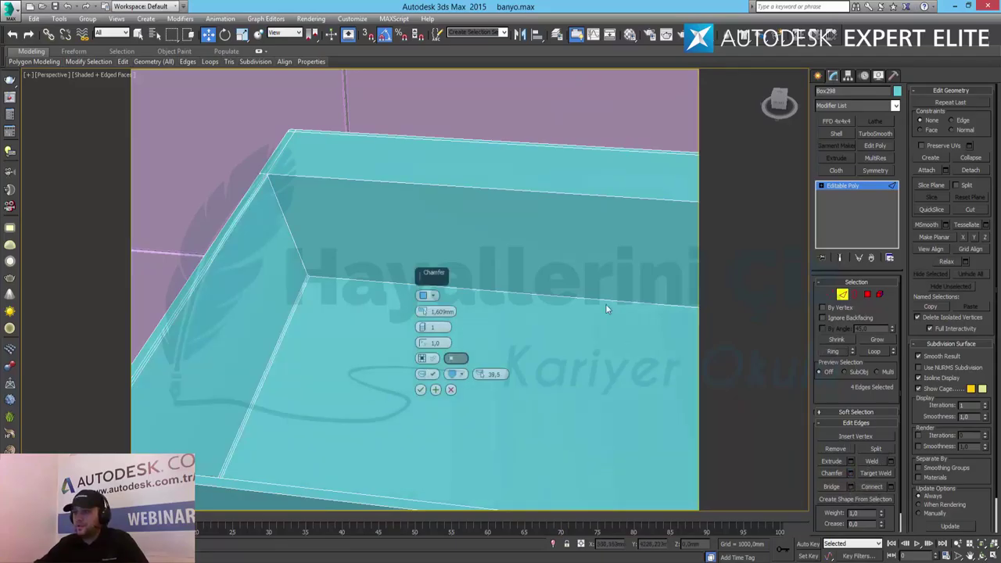
click(421, 390)
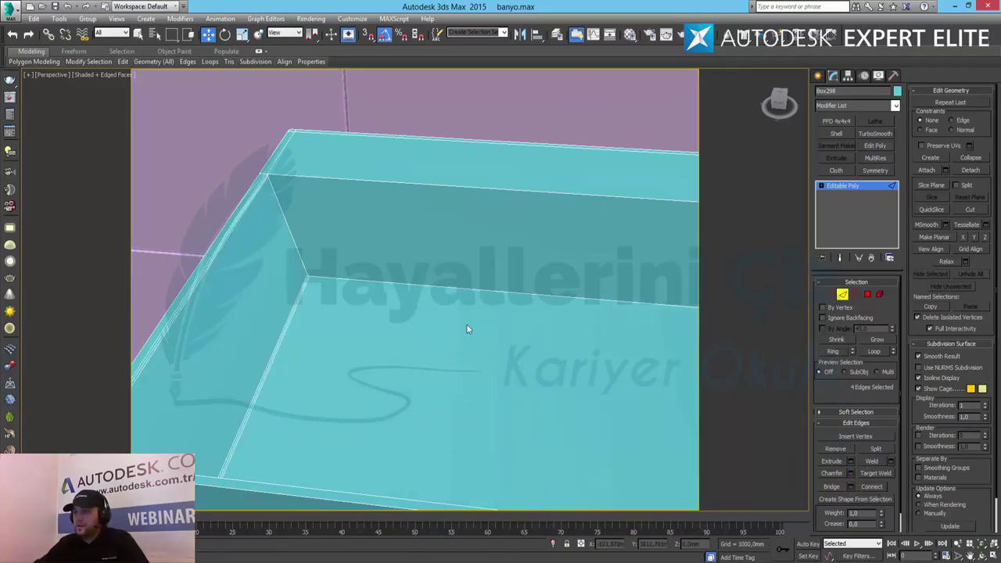
Step: Select an inner wall edge ring plus the upper wall and front and back rim edges
click(471, 288)
click(835, 352)
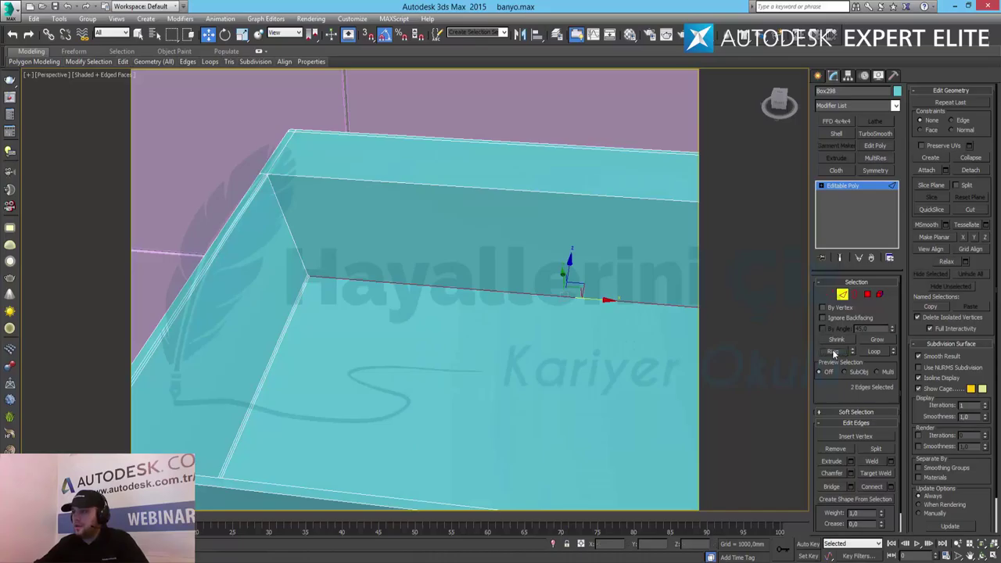
ctrl+click(488, 188)
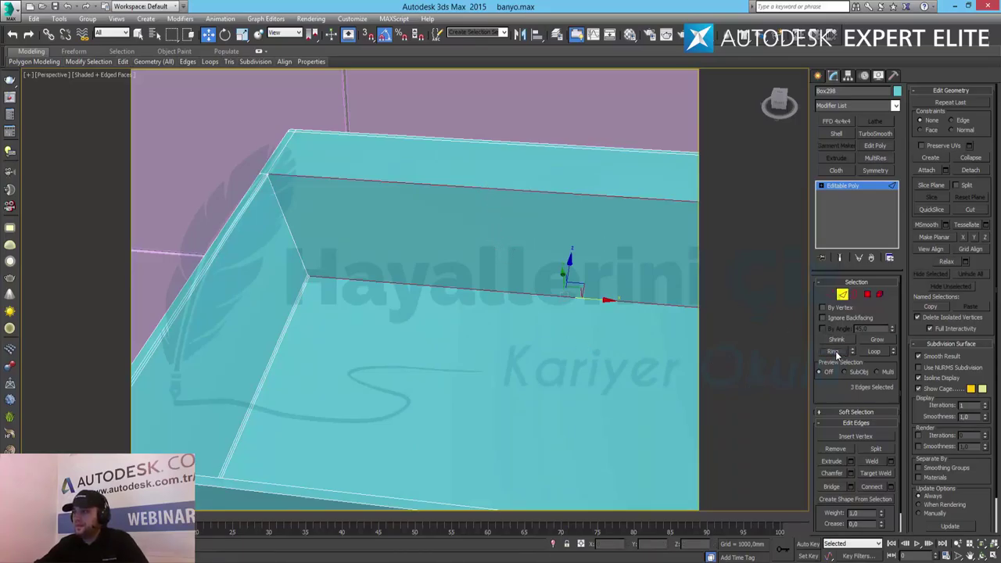
ctrl+click(505, 143)
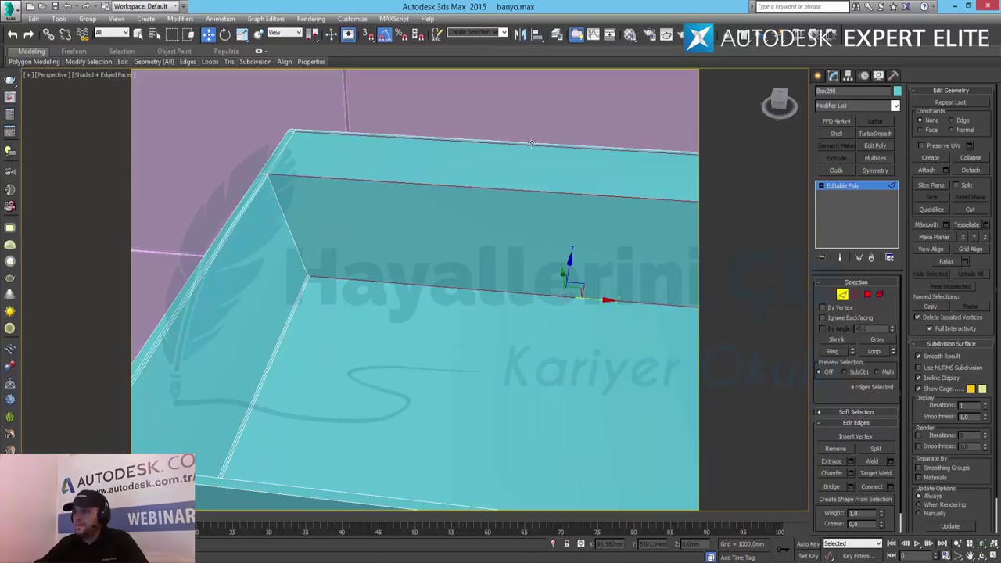
ctrl+click(532, 143)
alt+middle_drag(420, 398, 558, 388)
middle_drag(465, 374, 196, 366)
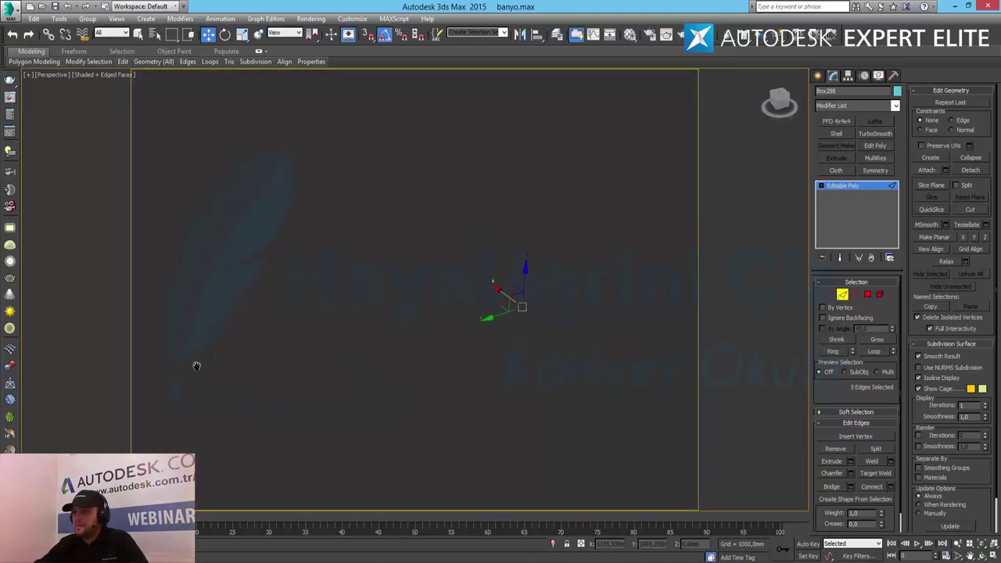
scroll(532, 345, down, 5)
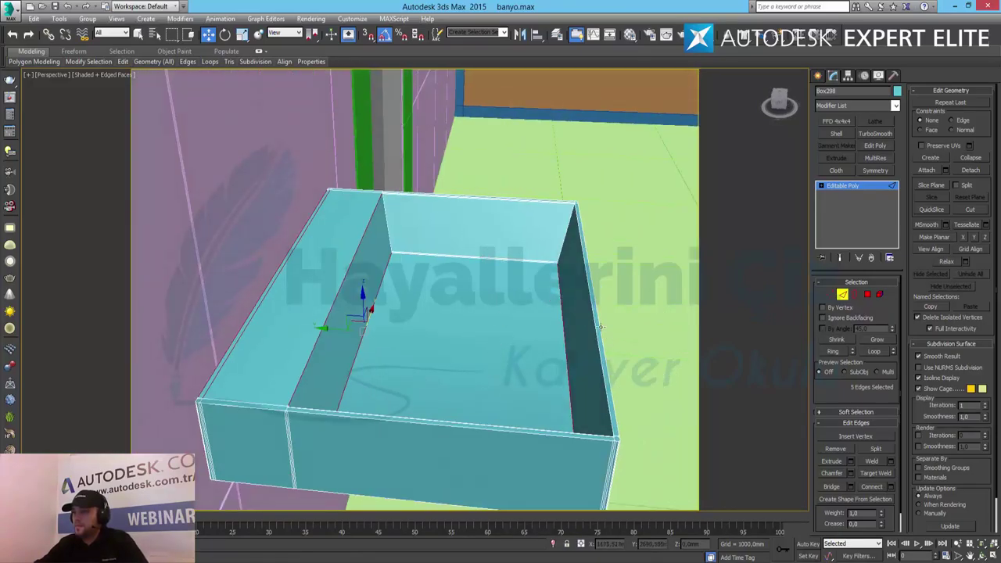
Step: Add the ring, outer right and underside edges, then chamfer all nine edges by 1,609 mm
click(831, 352)
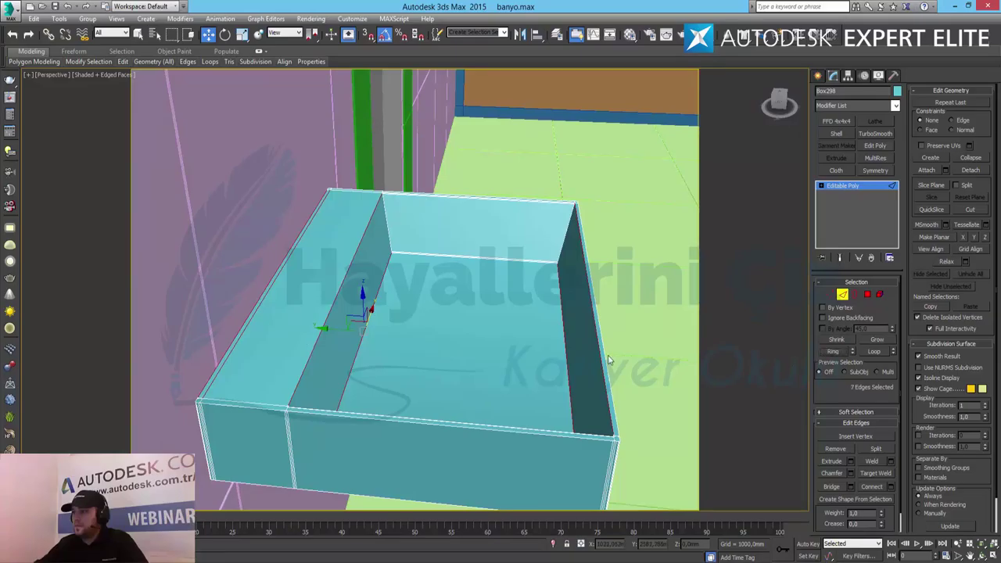
ctrl+click(604, 354)
alt+middle_drag(627, 382, 618, 359)
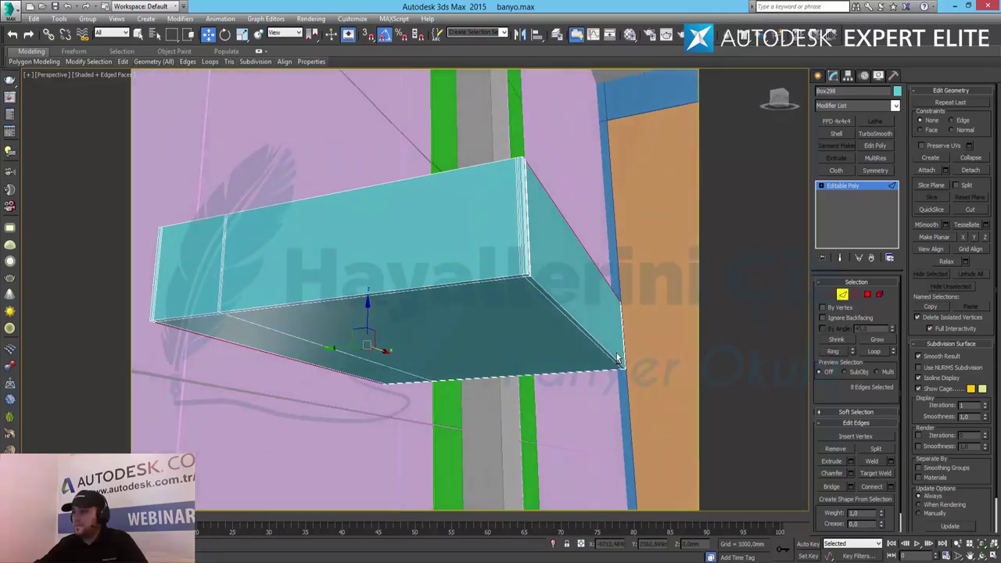
ctrl+click(572, 316)
alt+middle_drag(454, 306, 443, 347)
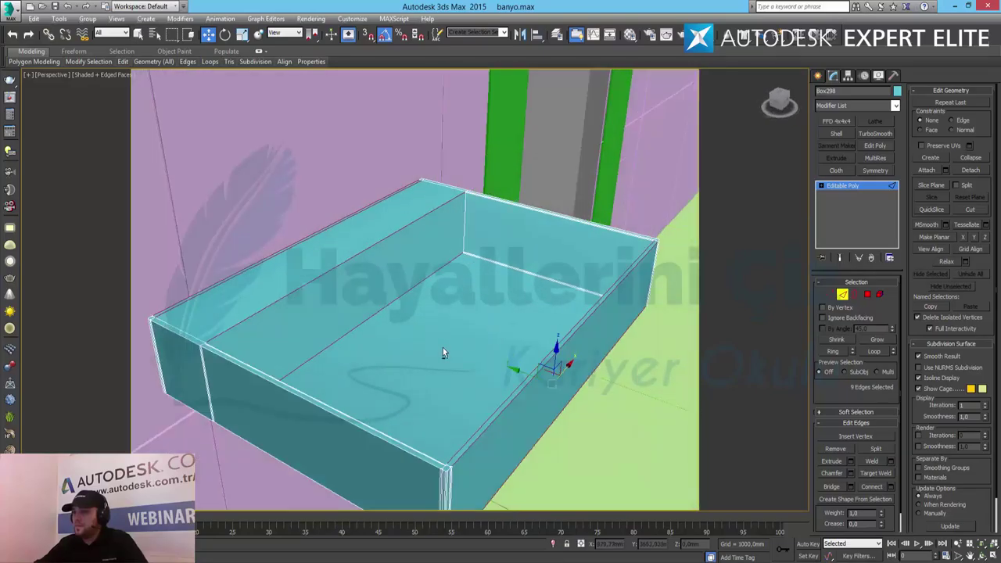
click(851, 474)
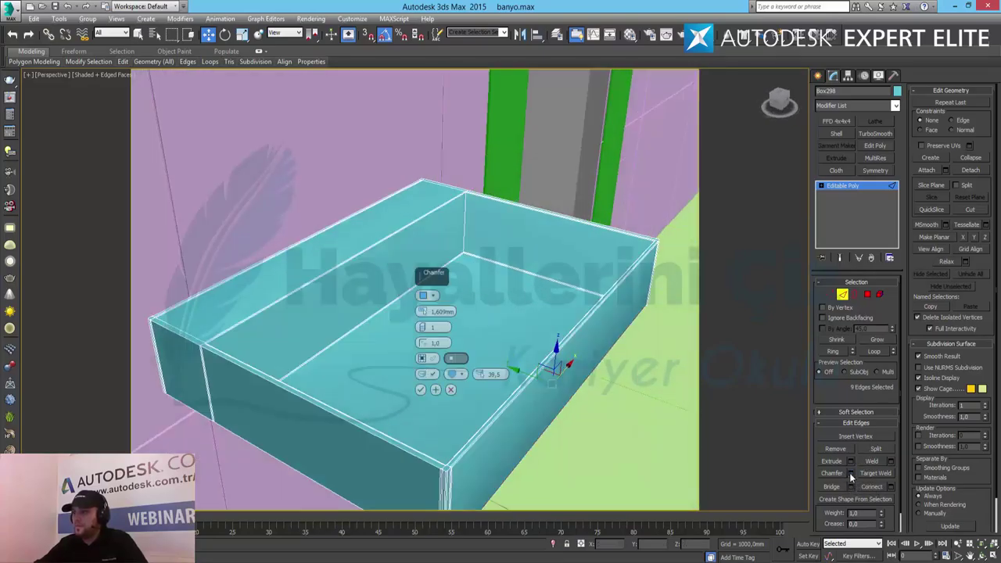
click(421, 390)
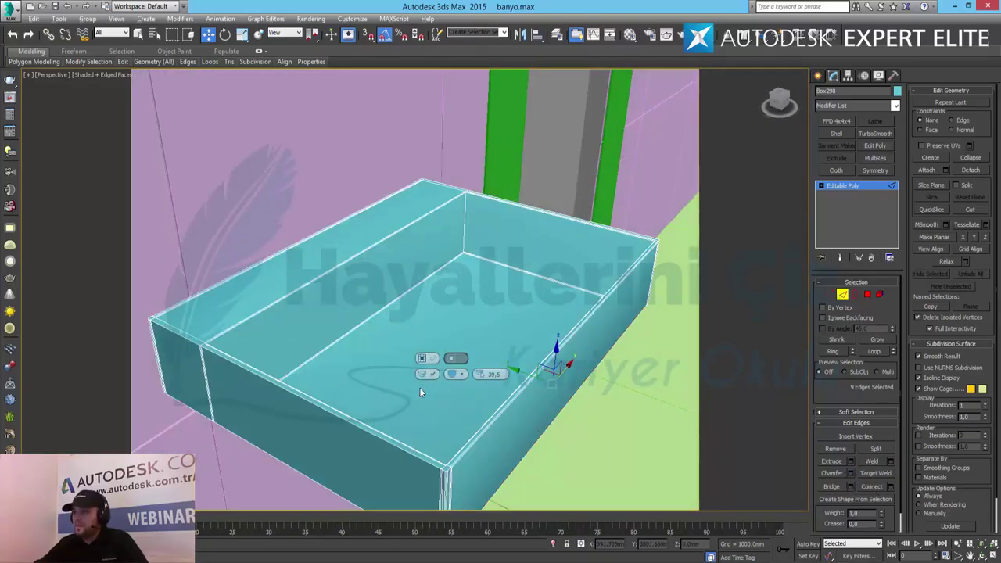
middle_drag(567, 352, 563, 310)
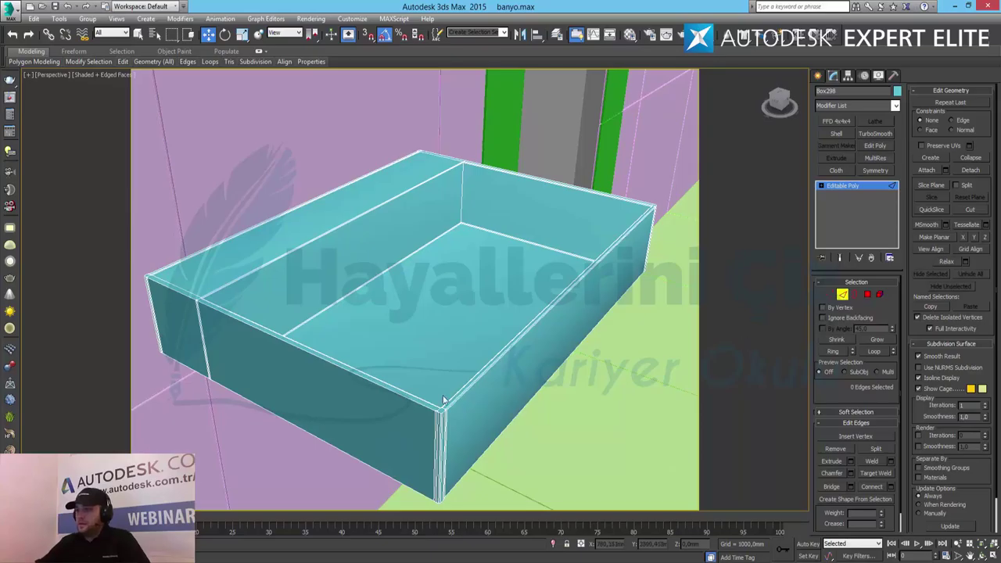
Step: Select the edge rings of the front and right vertical corners to inspect them
click(439, 465)
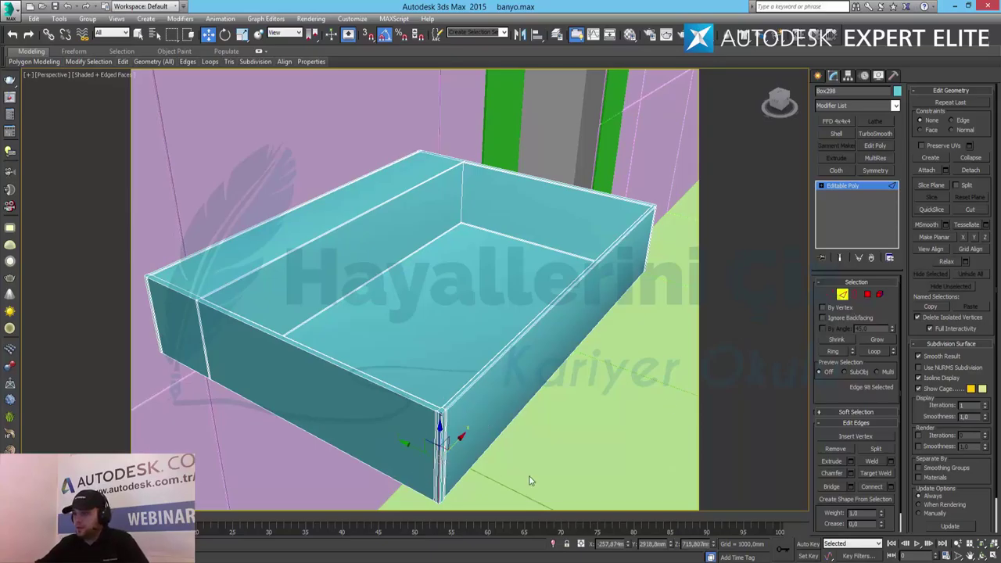
click(834, 352)
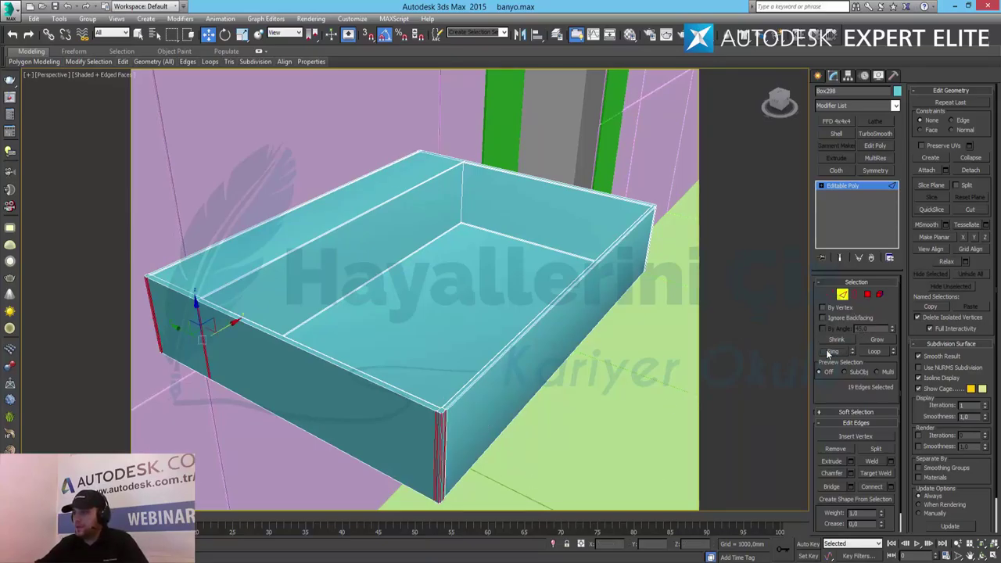
ctrl+click(647, 249)
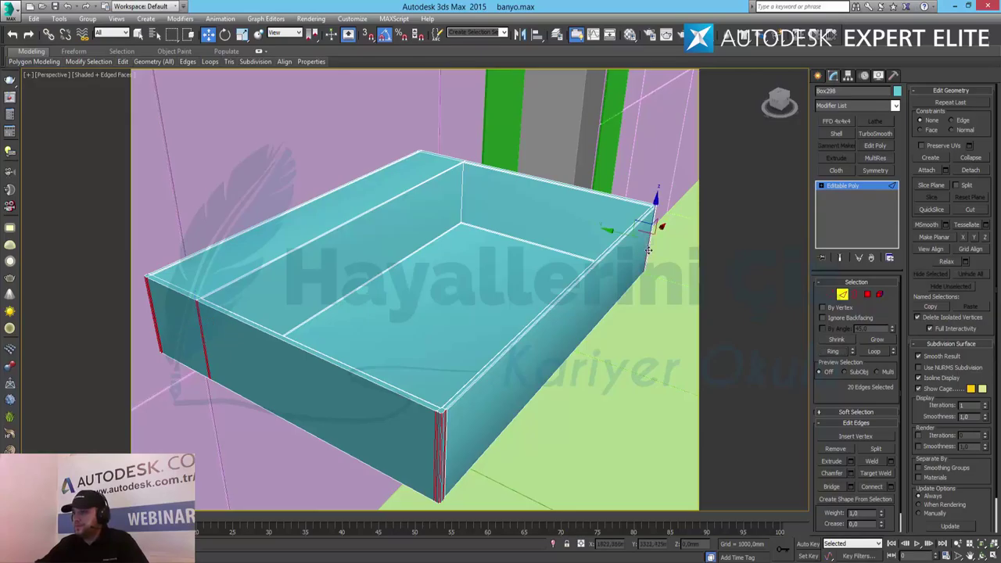
click(833, 353)
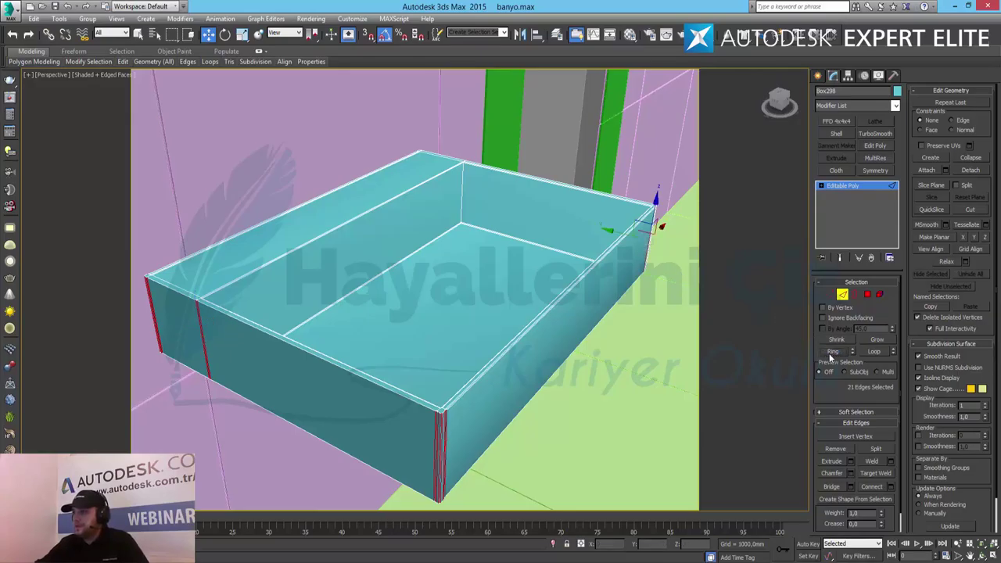
scroll(615, 279, up, 5)
middle_drag(594, 326, 356, 200)
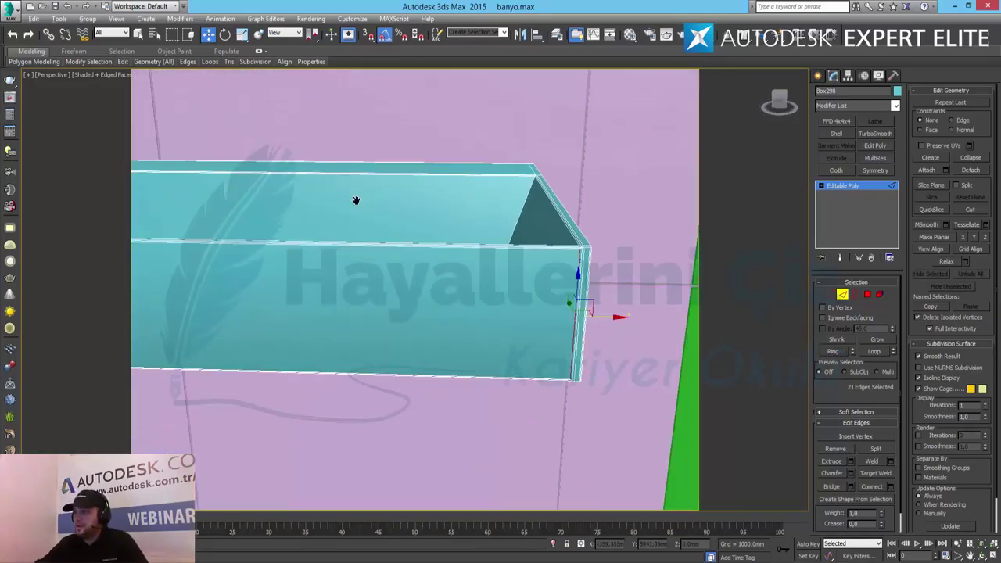
alt+middle_drag(559, 308, 529, 304)
Step: Select the top edge loop and an upper-left edge, framing it with Z to inspect
click(225, 327)
double_click(241, 331)
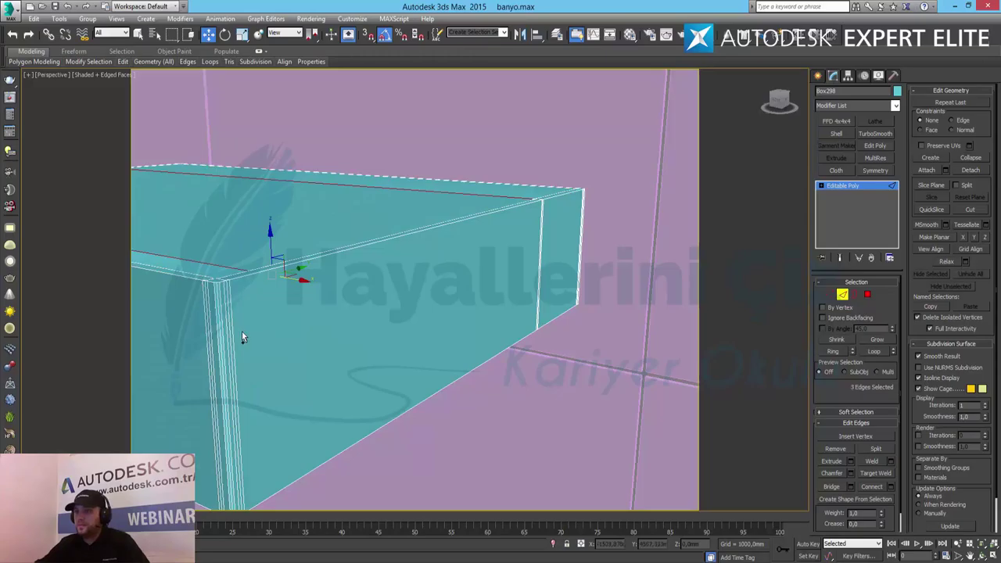
click(247, 333)
click(248, 333)
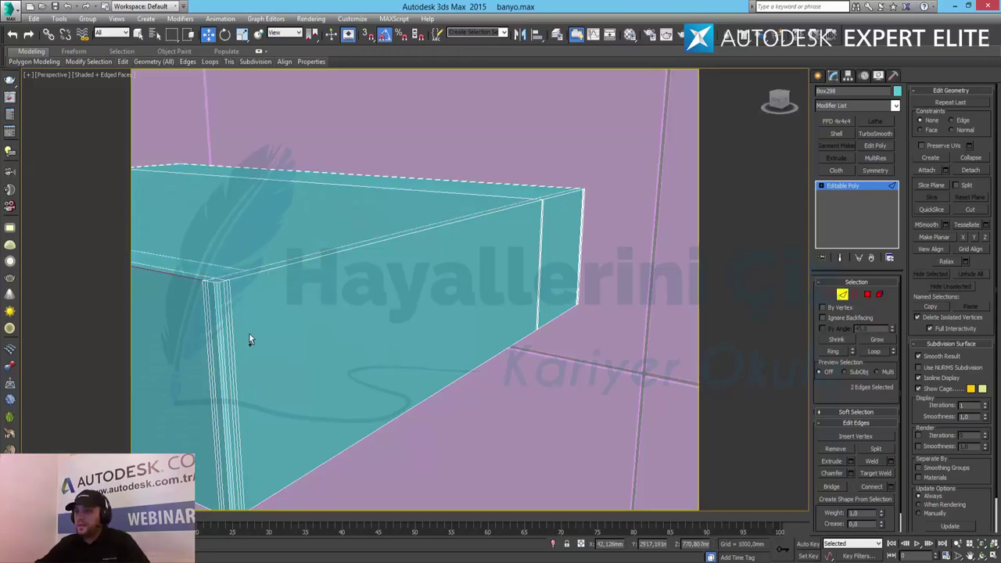
alt+middle_drag(250, 340, 344, 330)
key(z)
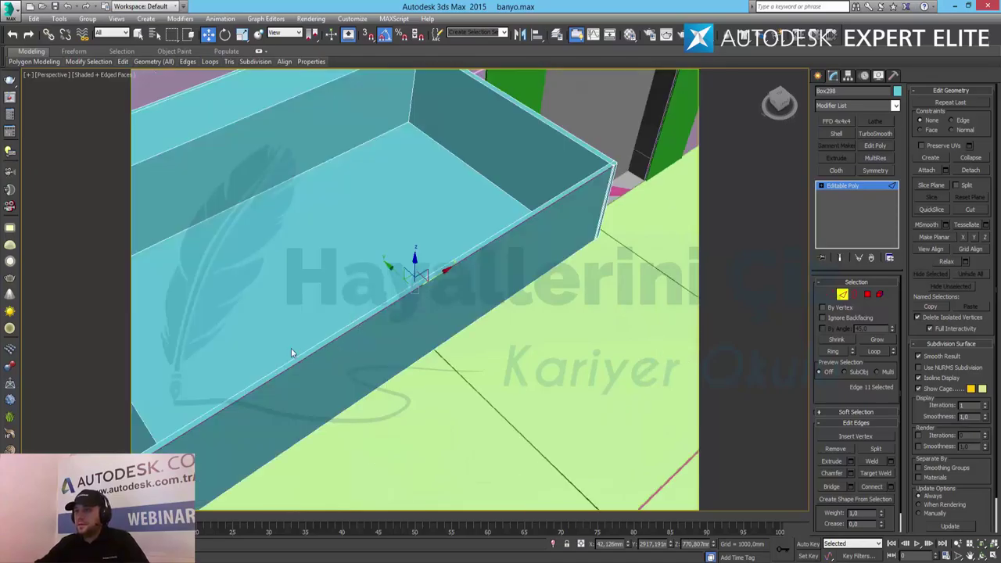
alt+middle_drag(291, 348, 448, 321)
scroll(414, 316, down, 3)
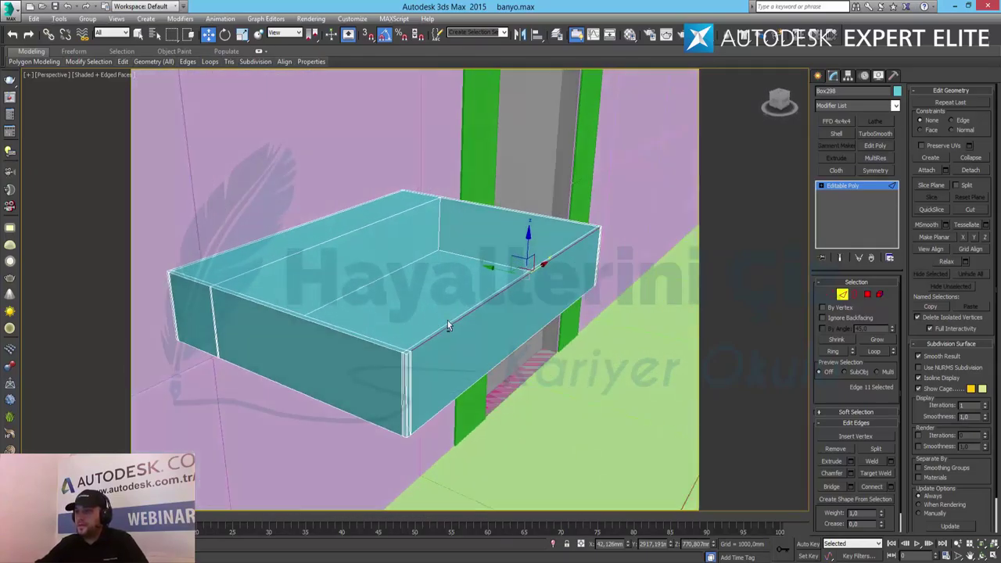
Step: Clear the selection, leave Edge mode and hide the basin box
click(487, 337)
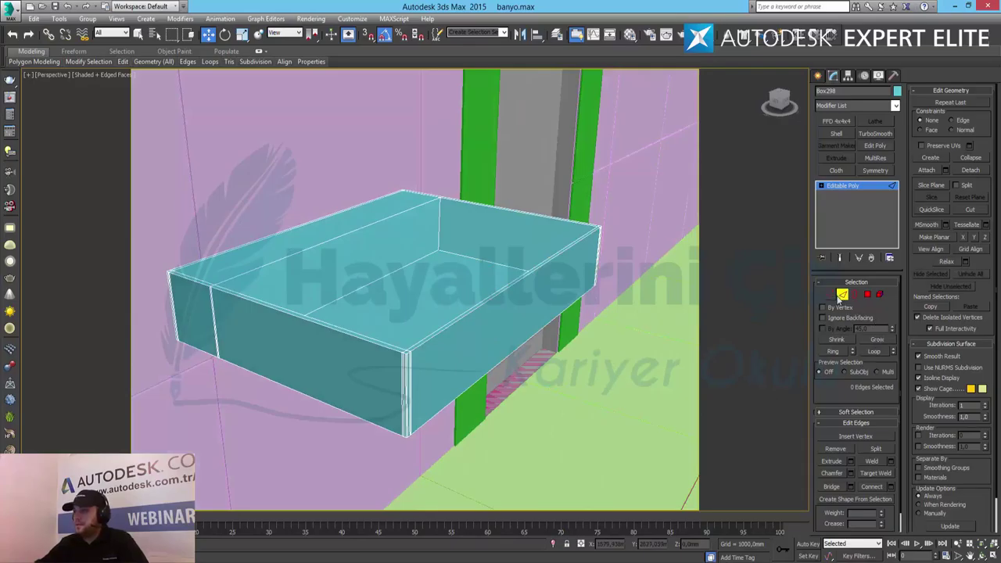
click(841, 296)
key(Delete)
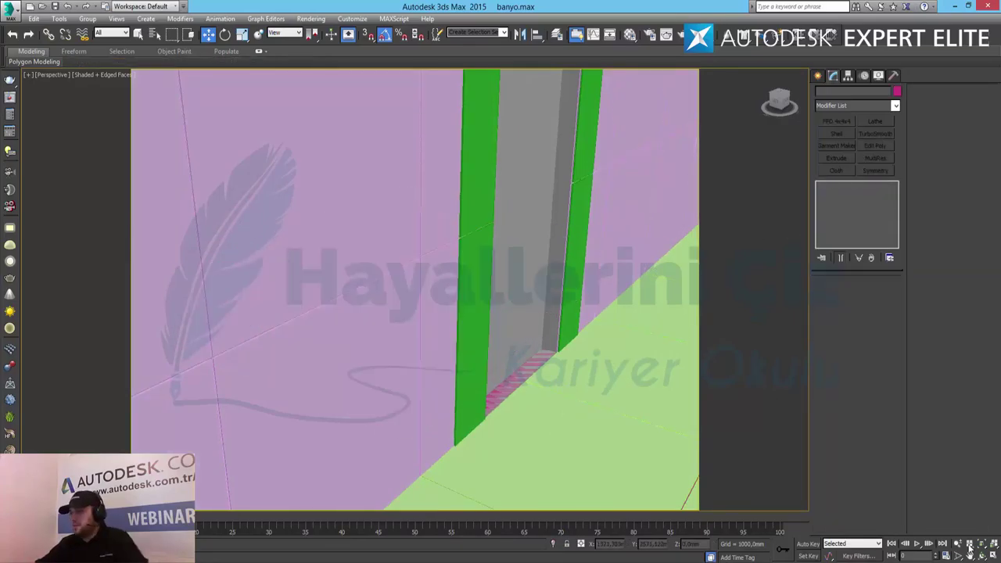
Step: Maximise the Top view and draw a new box there
click(994, 554)
click(202, 138)
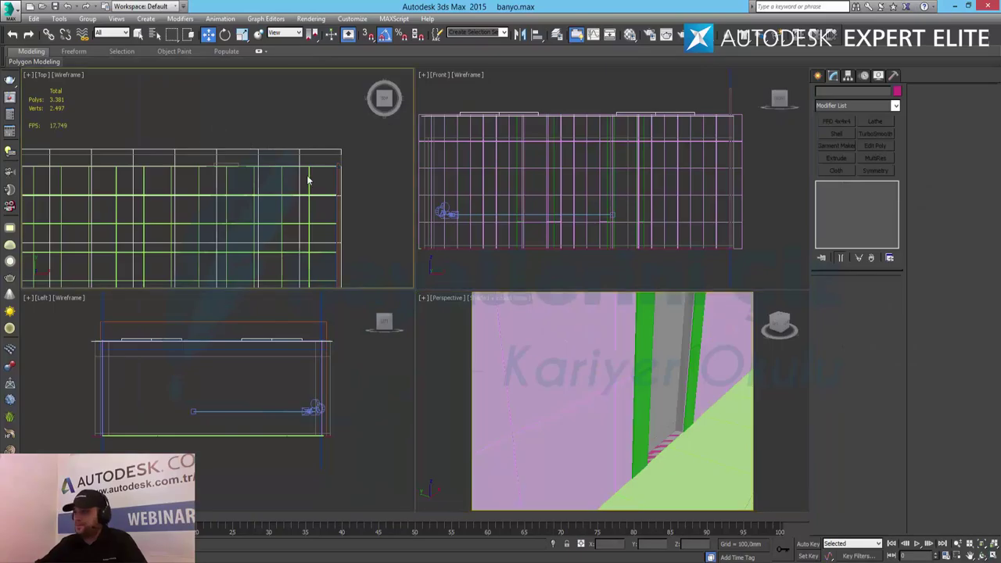
key(alt+w)
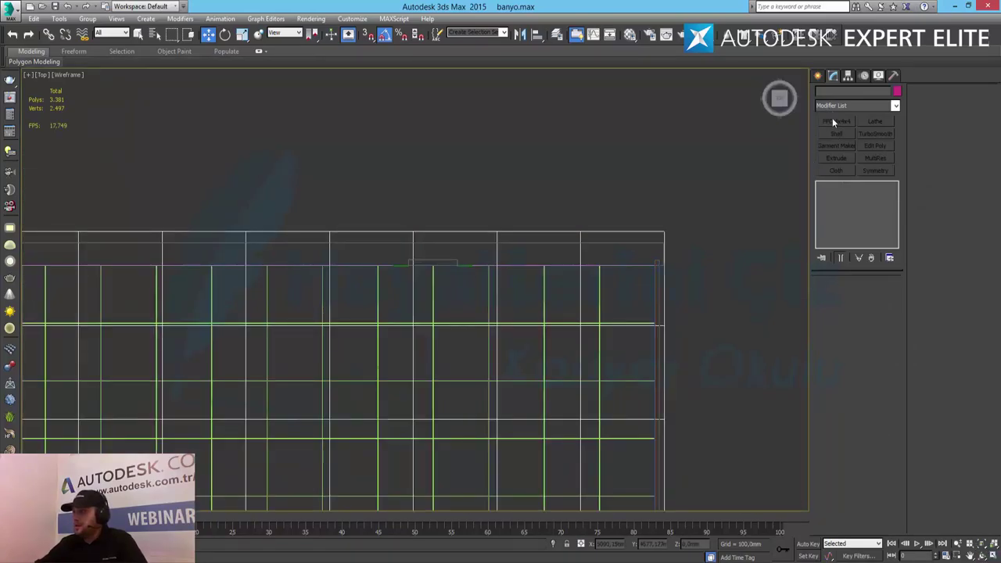
click(818, 76)
click(836, 145)
drag(313, 146, 405, 202)
click(456, 198)
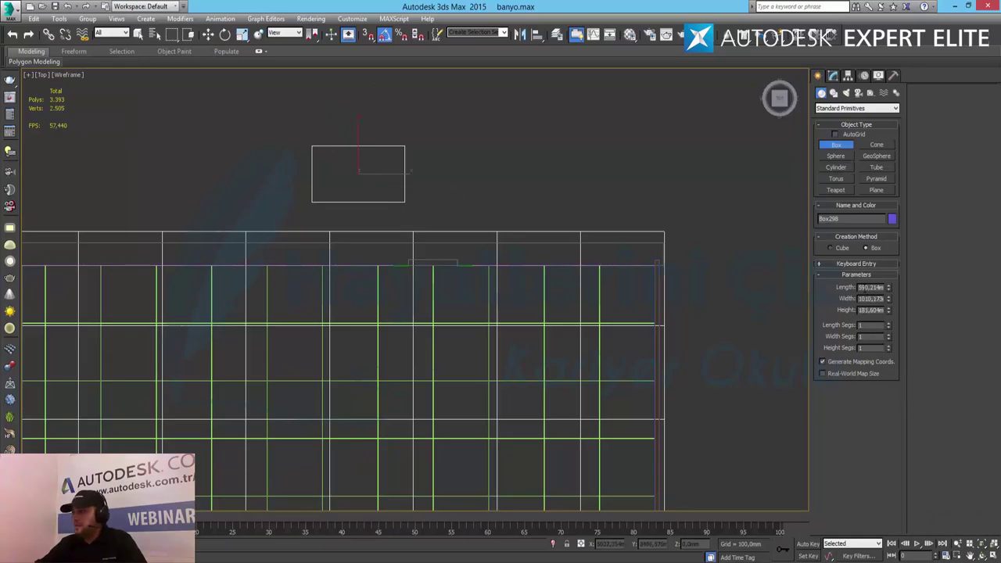
Step: Set the box to Length 450, Width 600 and Height 110 mm
double_click(871, 287)
text(450)
key(Tab)
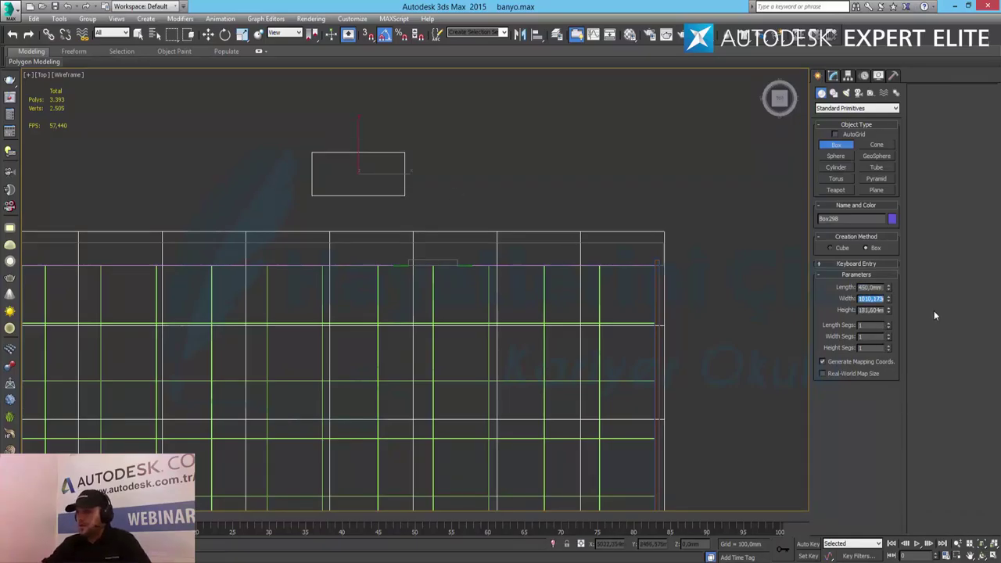
text(600)
key(Tab)
text(110)
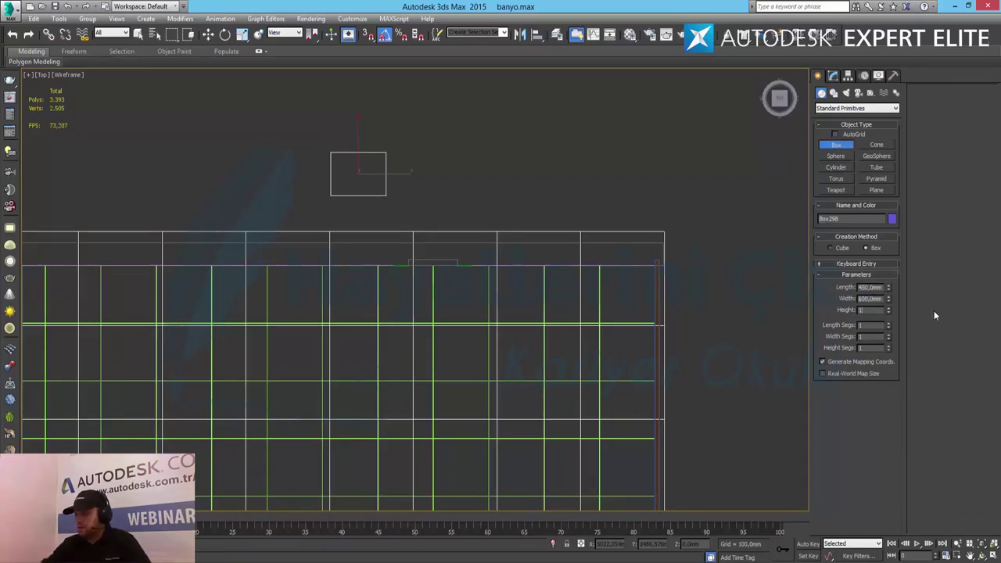
key(Return)
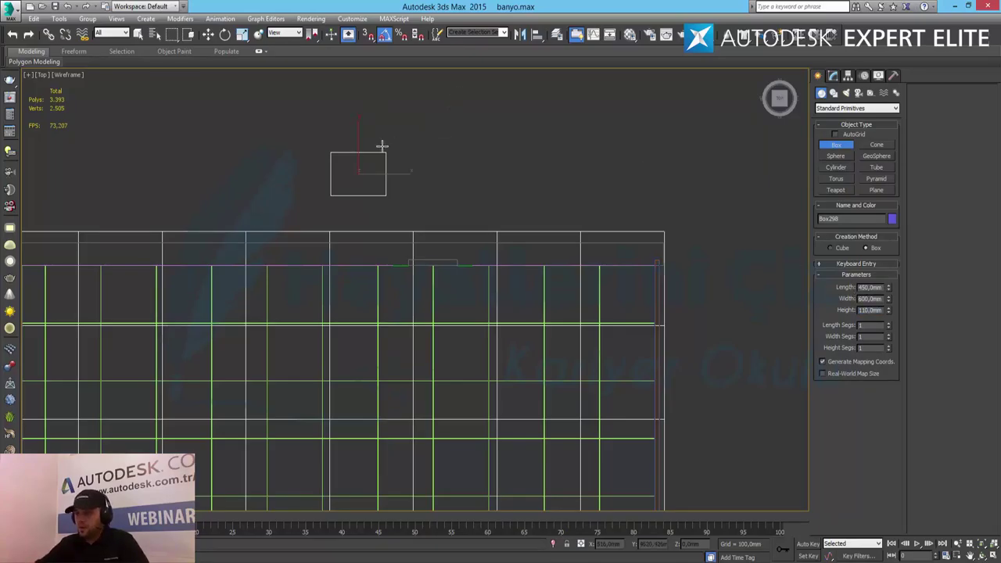
Step: Move the box down against the top wall and restore the four viewports
key(w)
drag(341, 183, 341, 295)
scroll(340, 295, up, 8)
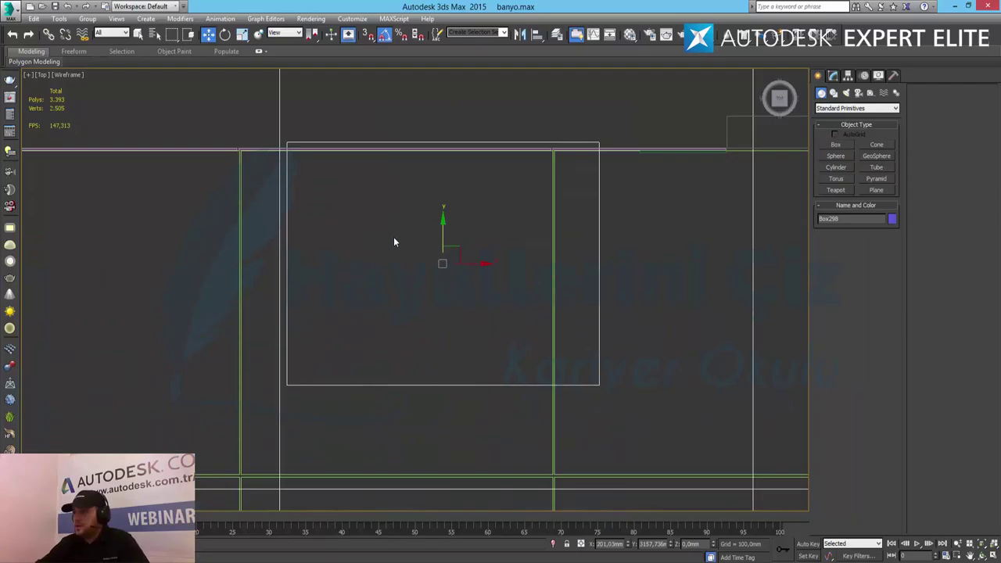
drag(442, 223, 439, 231)
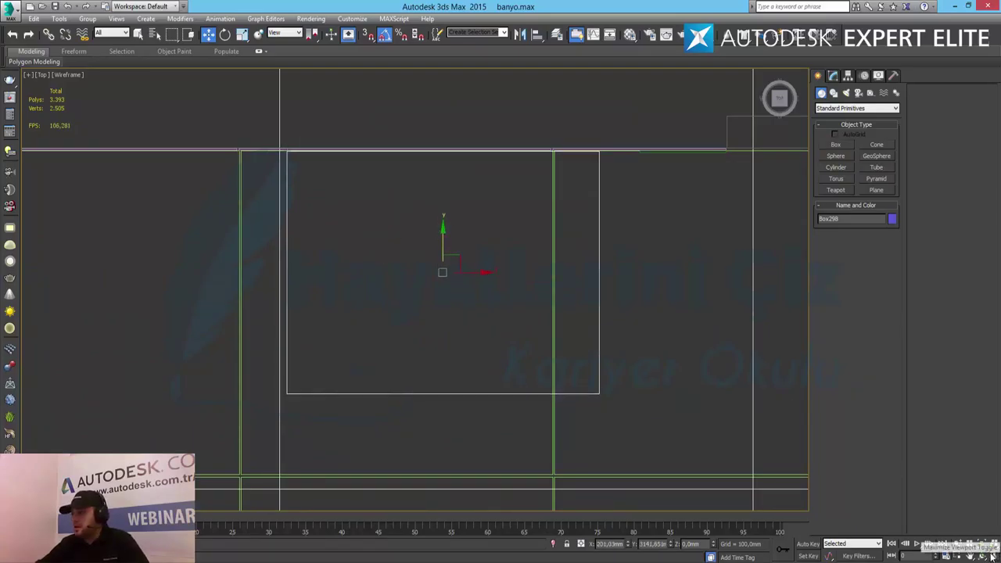
key(alt+w)
Step: Raise the box up the wall in the Front view and convert it to Editable Poly
right_click(650, 212)
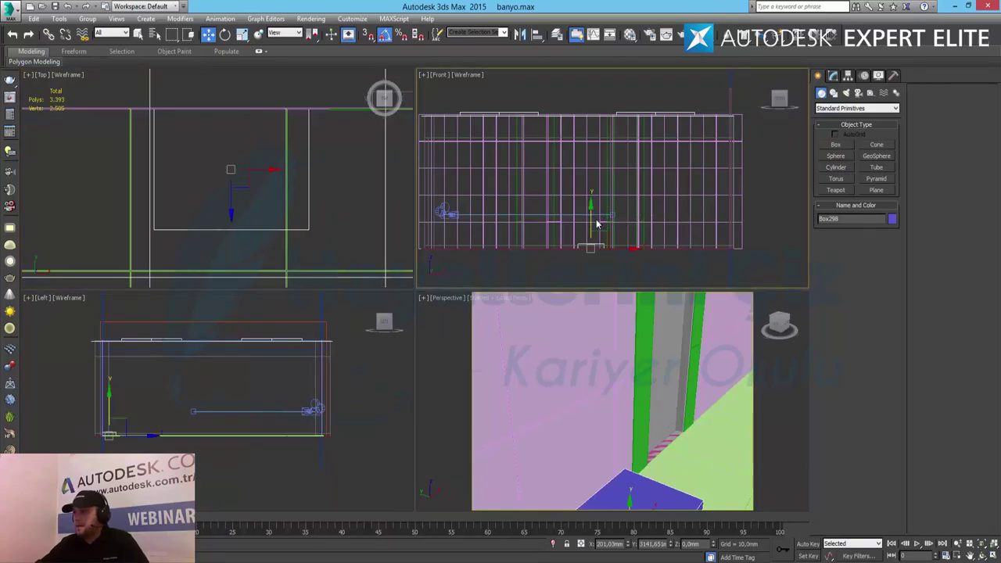
drag(597, 225, 596, 194)
right_click(668, 383)
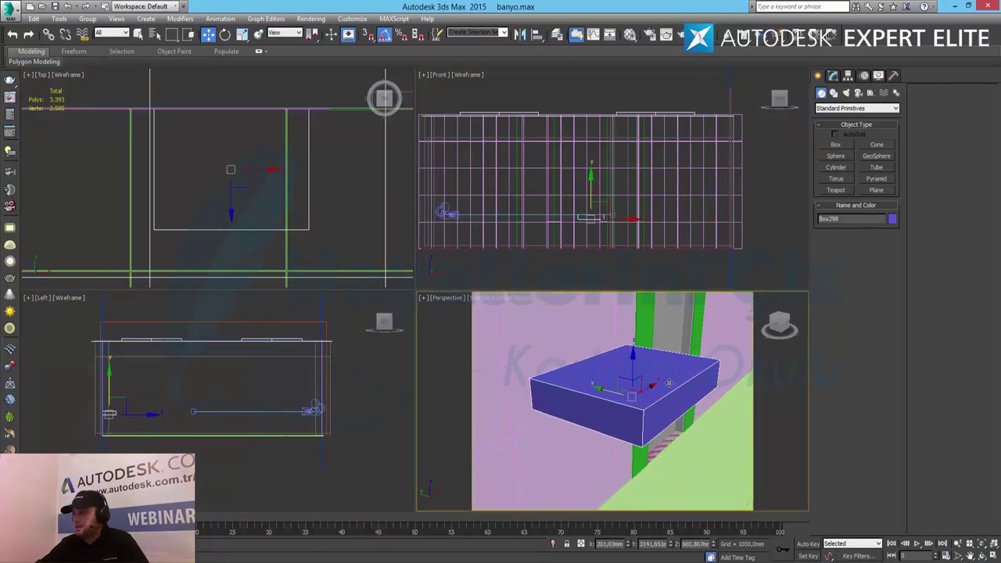
key(alt+w)
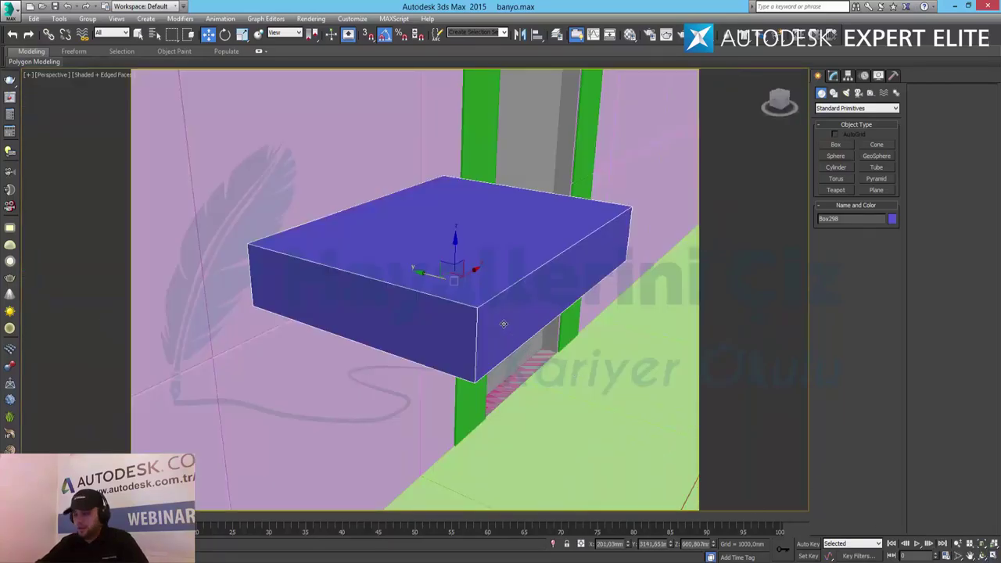
scroll(408, 278, down, 2)
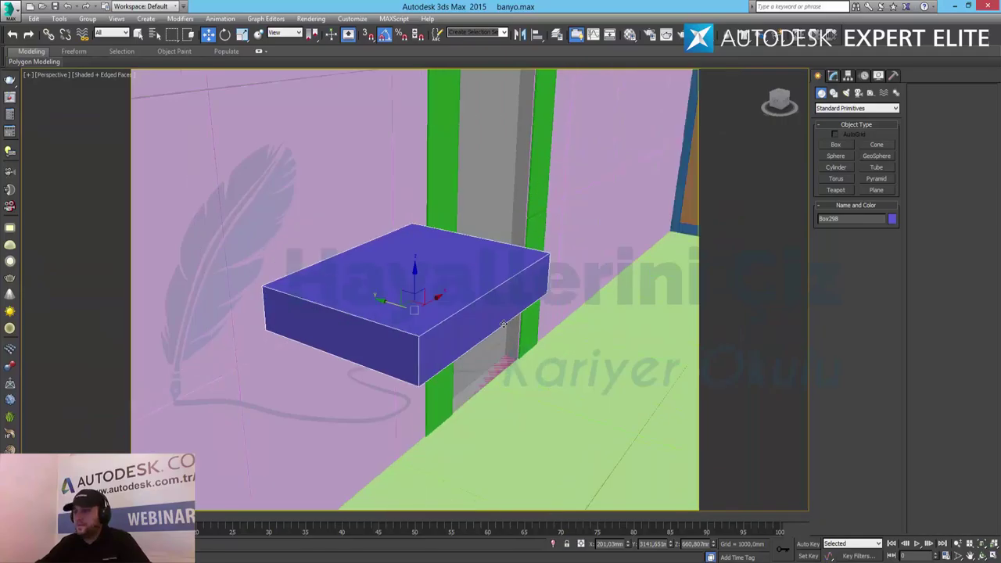
click(958, 544)
drag(408, 324, 430, 300)
key(w)
right_click(427, 295)
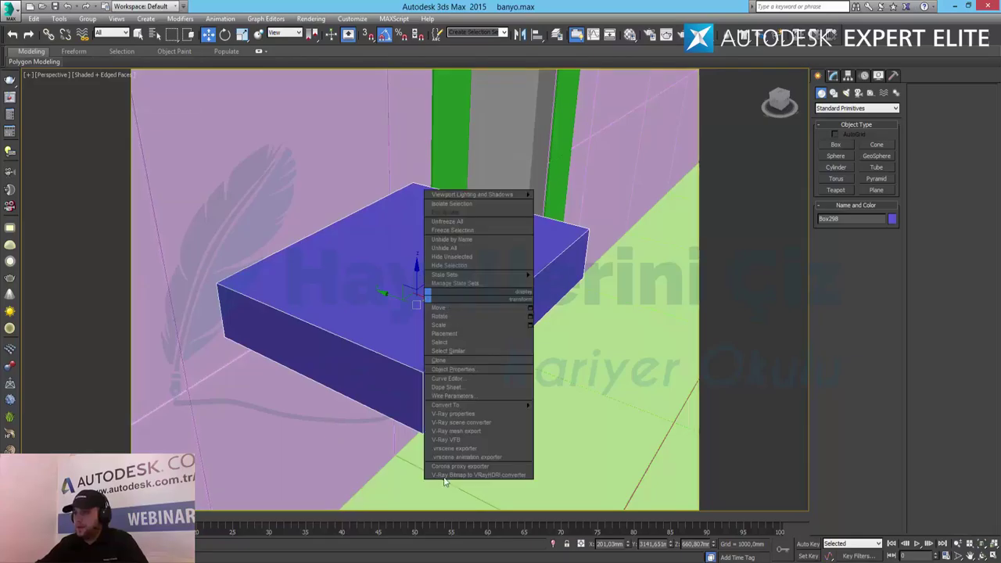
mouse_move(457, 406)
click(570, 414)
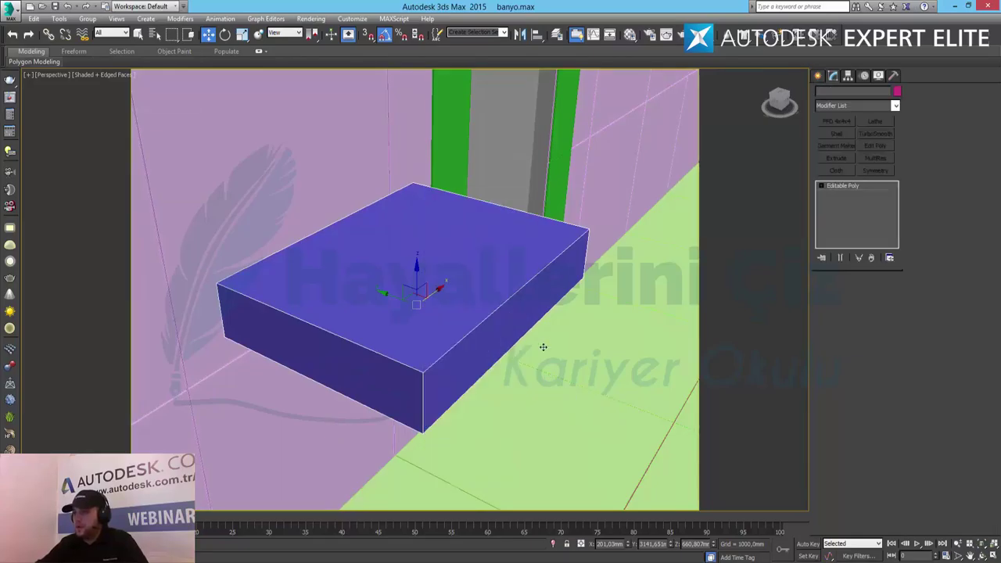
Step: Connect an edge ring with two new edges spread toward the box ends
click(843, 294)
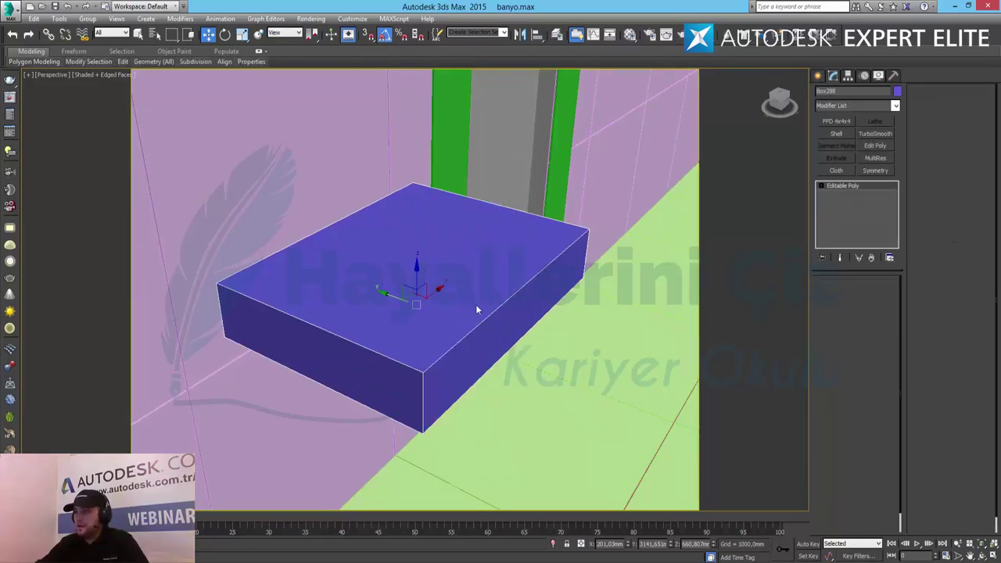
click(445, 352)
click(834, 351)
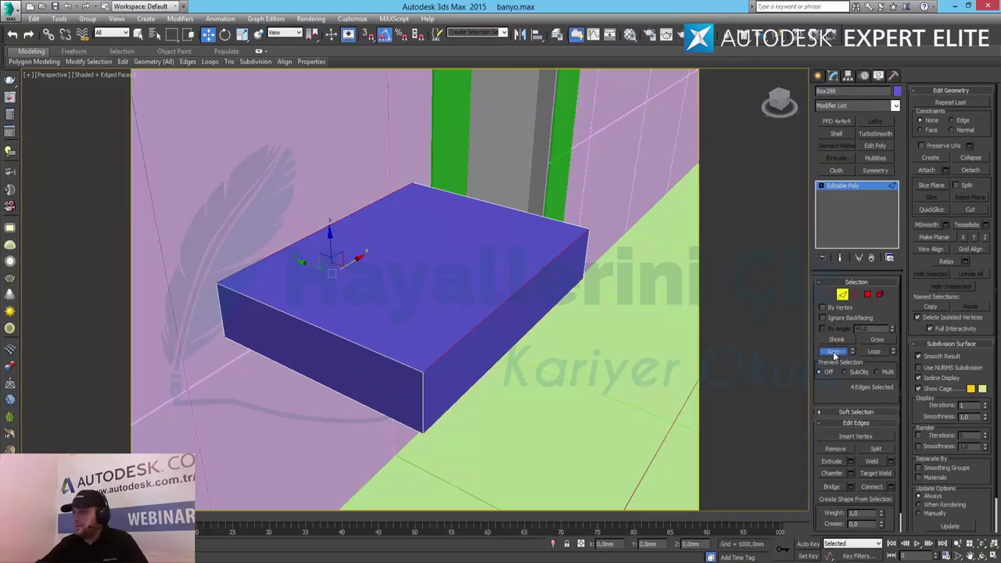
click(890, 486)
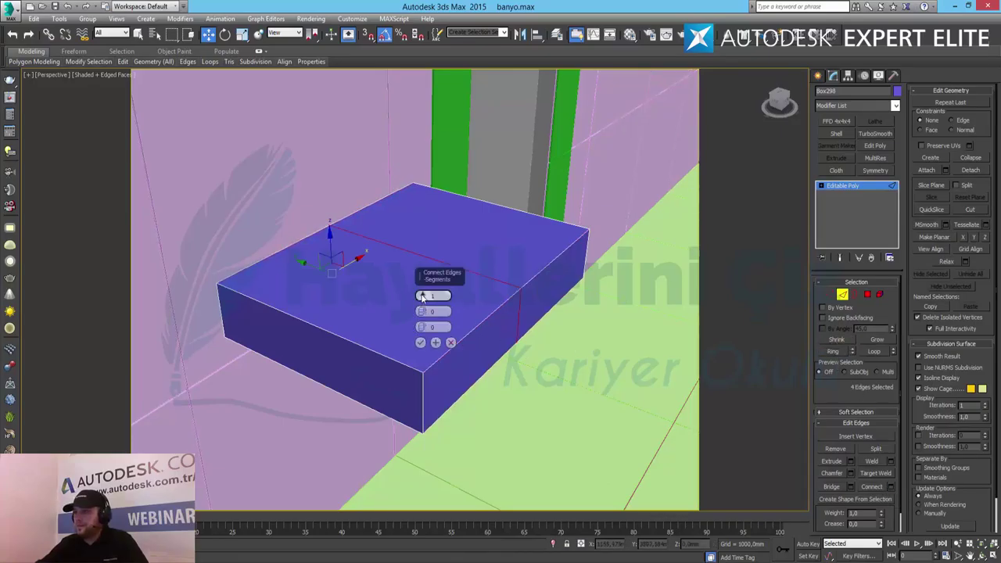
drag(422, 311, 461, 167)
click(421, 343)
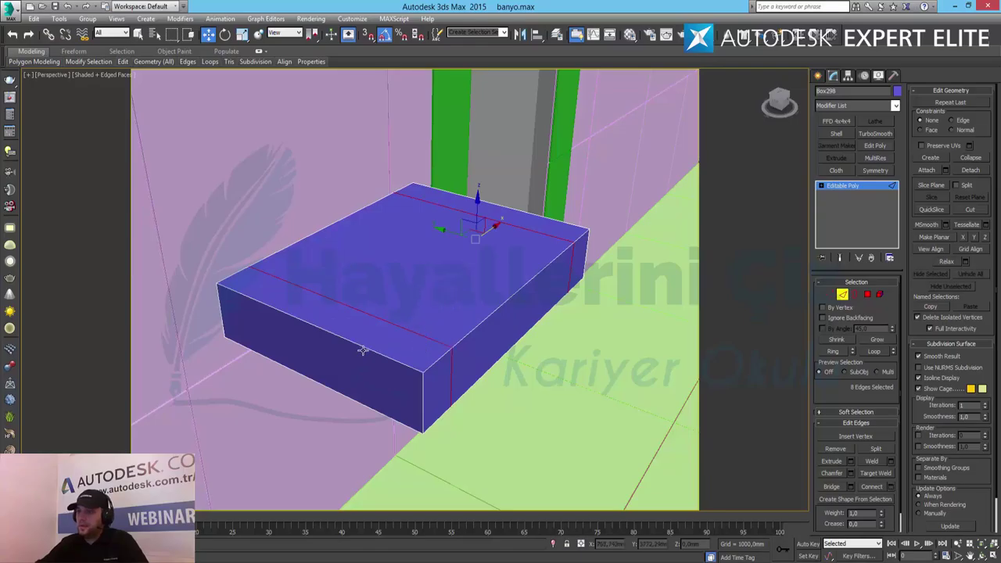
Step: Add a single edge loop across the front-top edge ring and slide it along the box
click(365, 347)
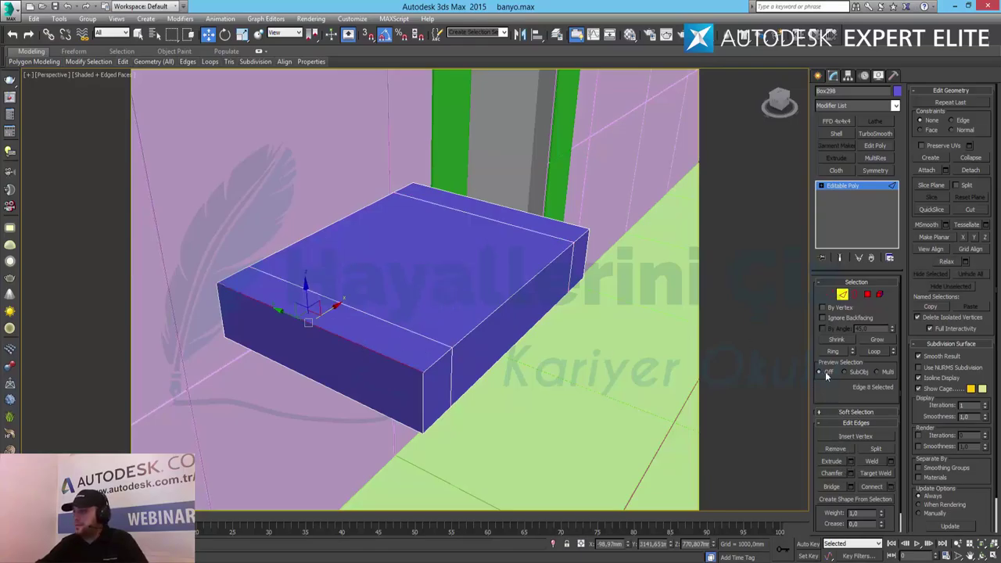
click(835, 351)
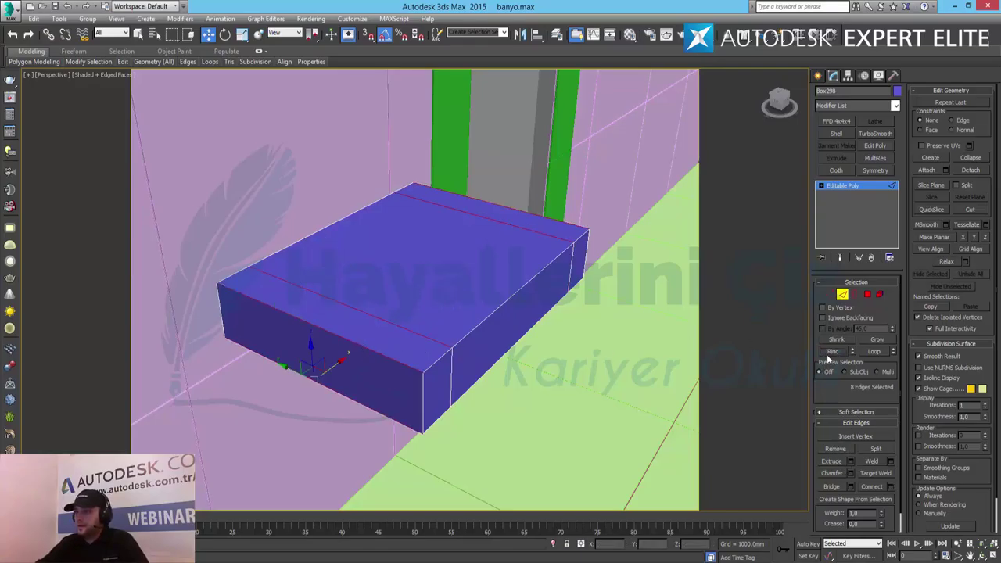
click(890, 487)
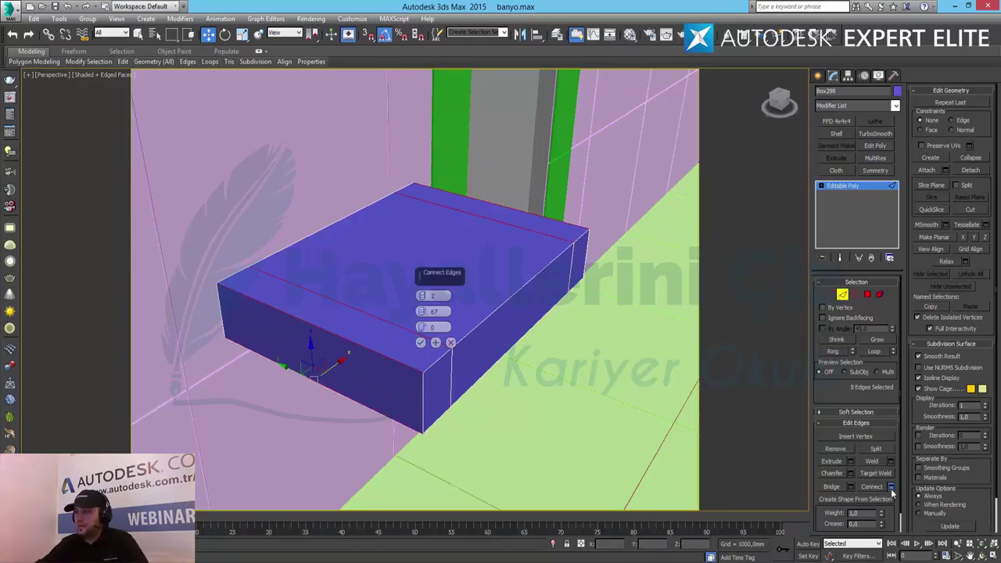
click(421, 298)
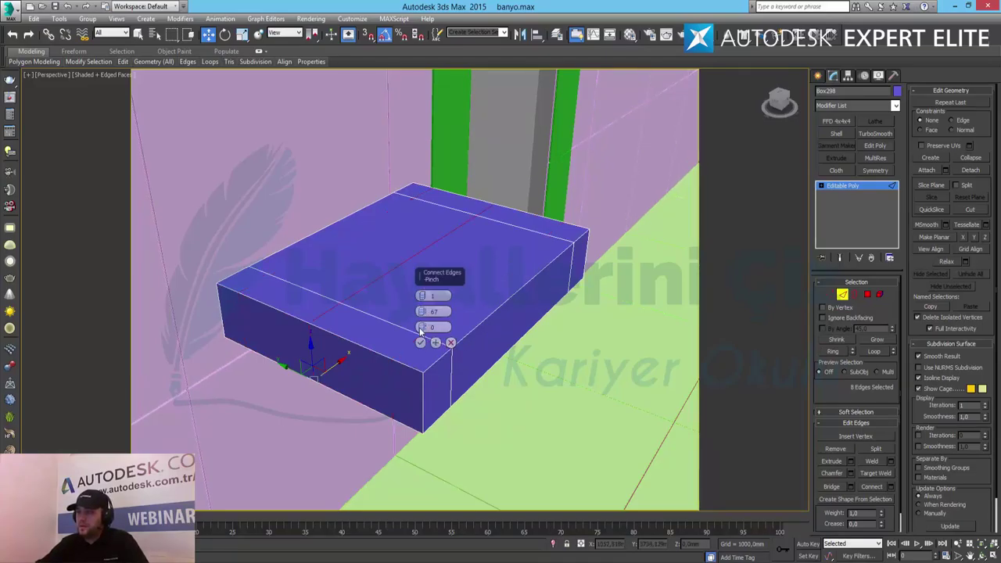
drag(423, 330, 454, 407)
drag(453, 246, 454, 212)
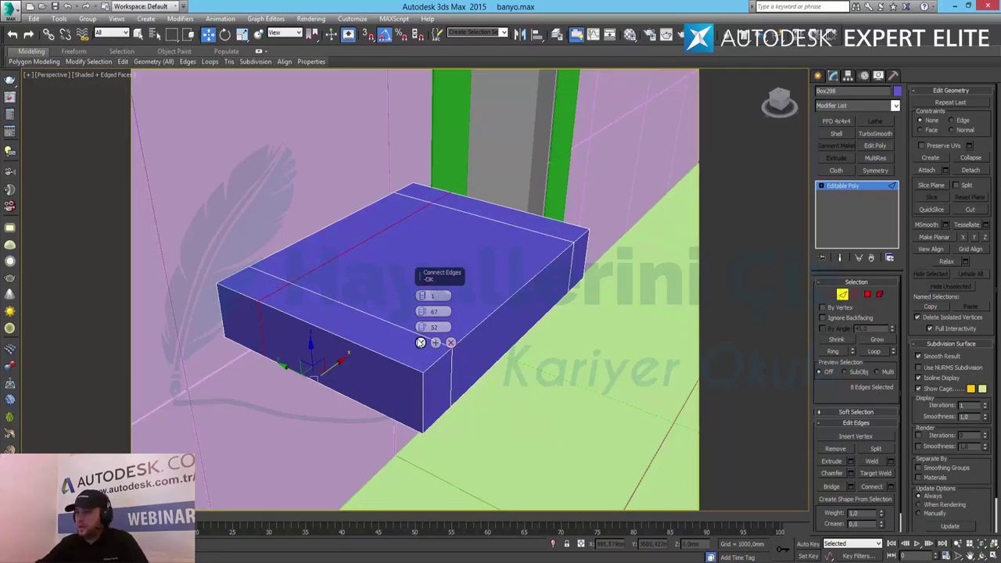
click(421, 343)
Step: Add another edge loop near the first, sliding it to -75
click(435, 337)
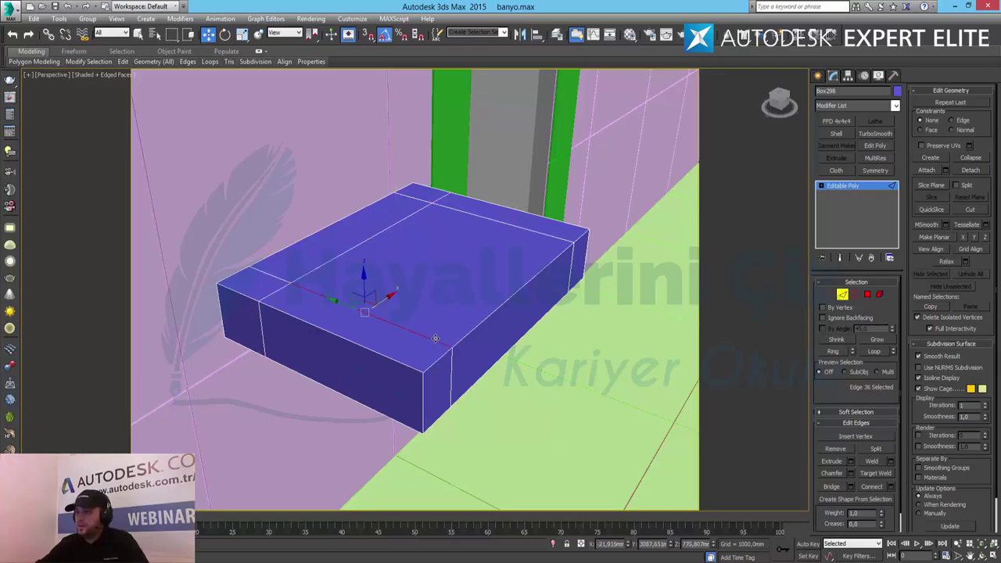
click(833, 352)
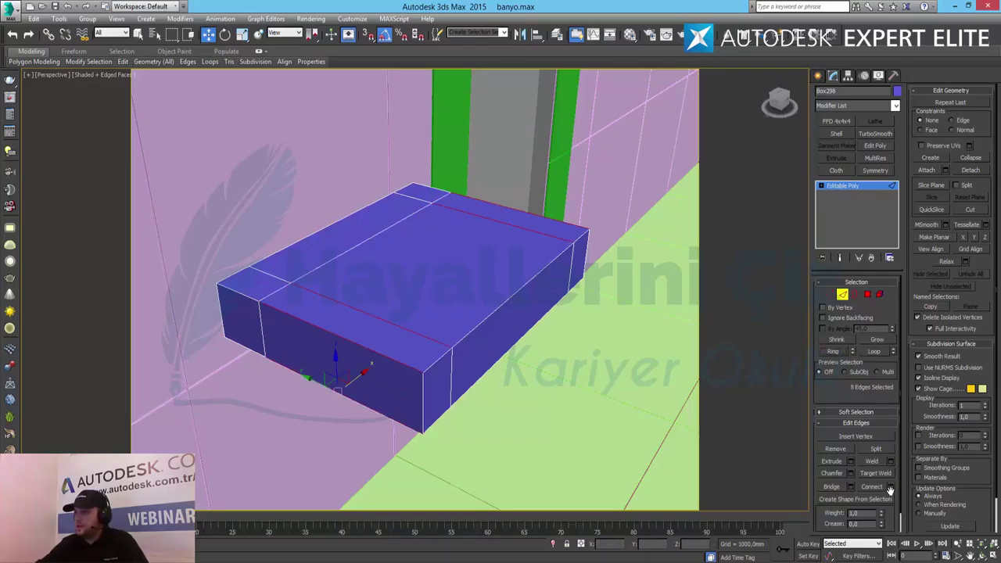
click(890, 487)
click(443, 327)
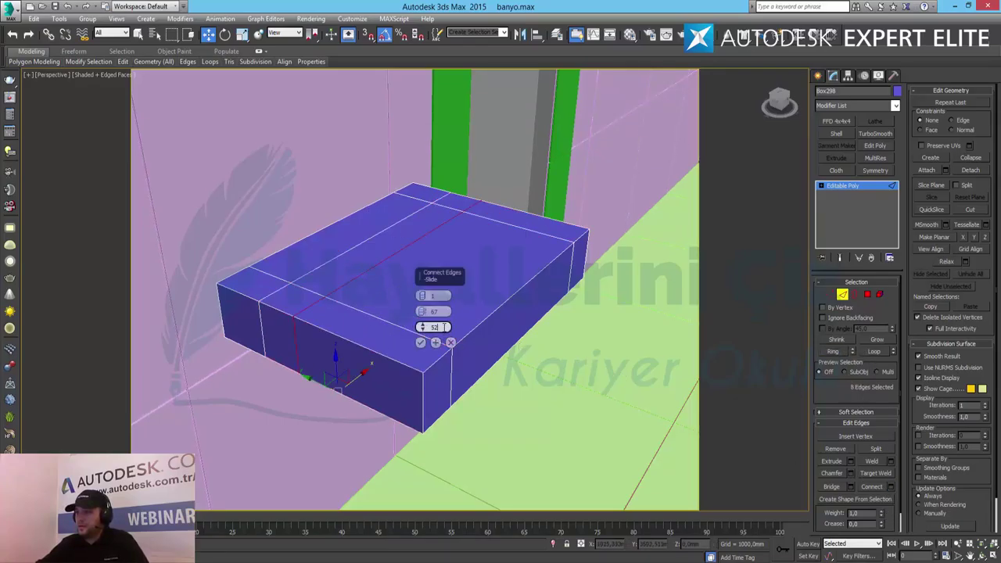
text(0)
key(Return)
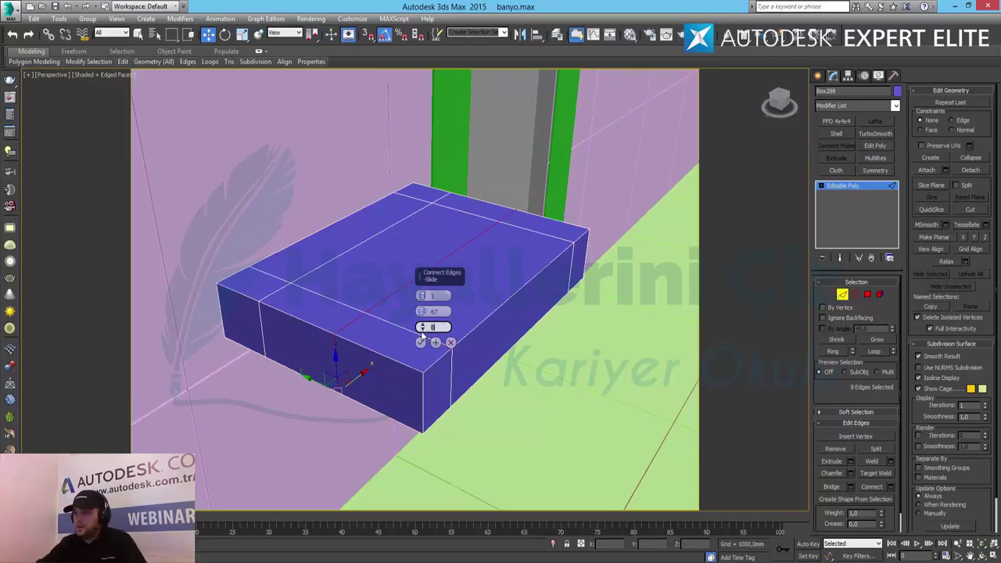
drag(423, 335, 449, 425)
drag(461, 485, 453, 469)
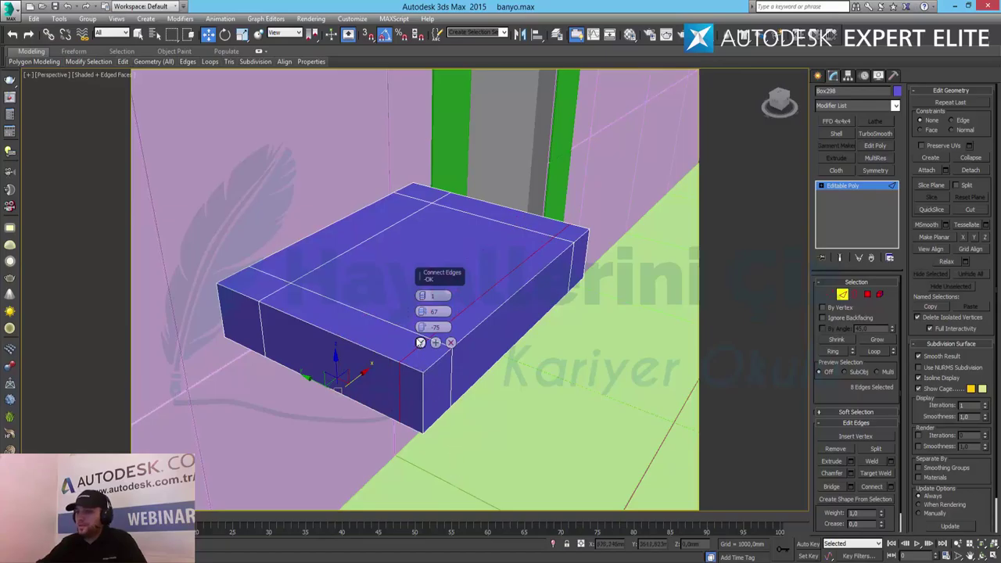
click(420, 343)
Step: Extrude the inner top polygon about 95 mm downward into the box
key(4)
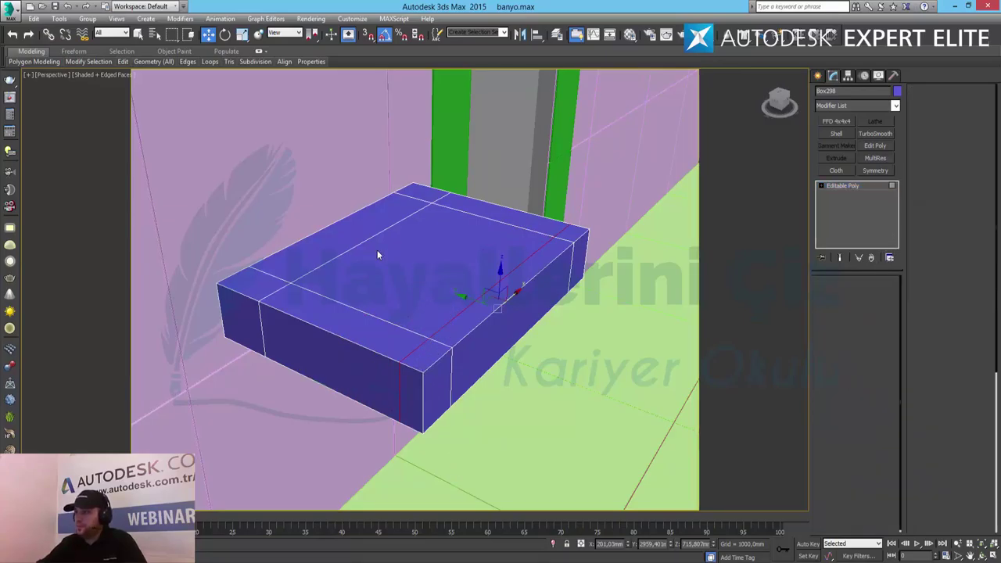
click(470, 270)
click(851, 448)
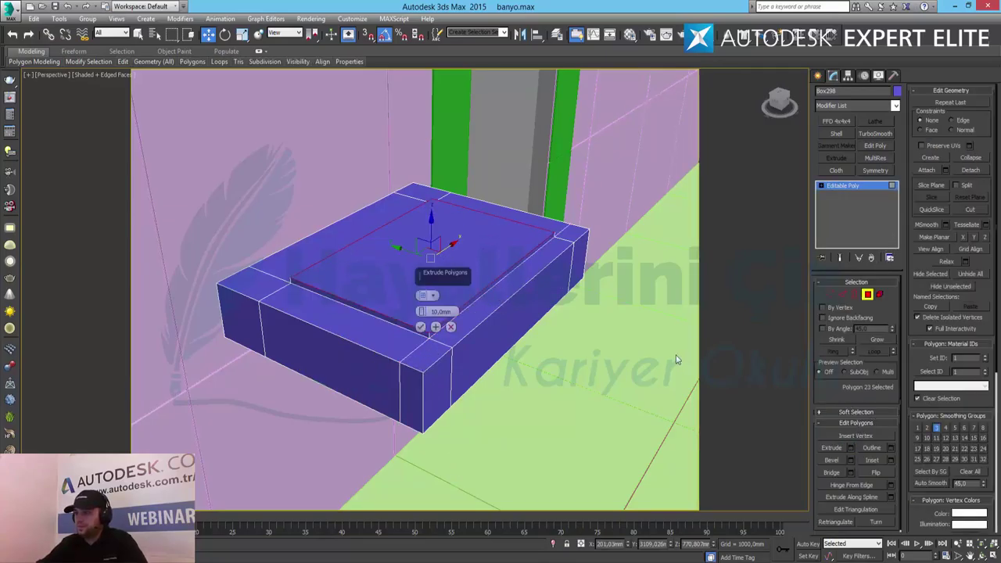
key(alt+x)
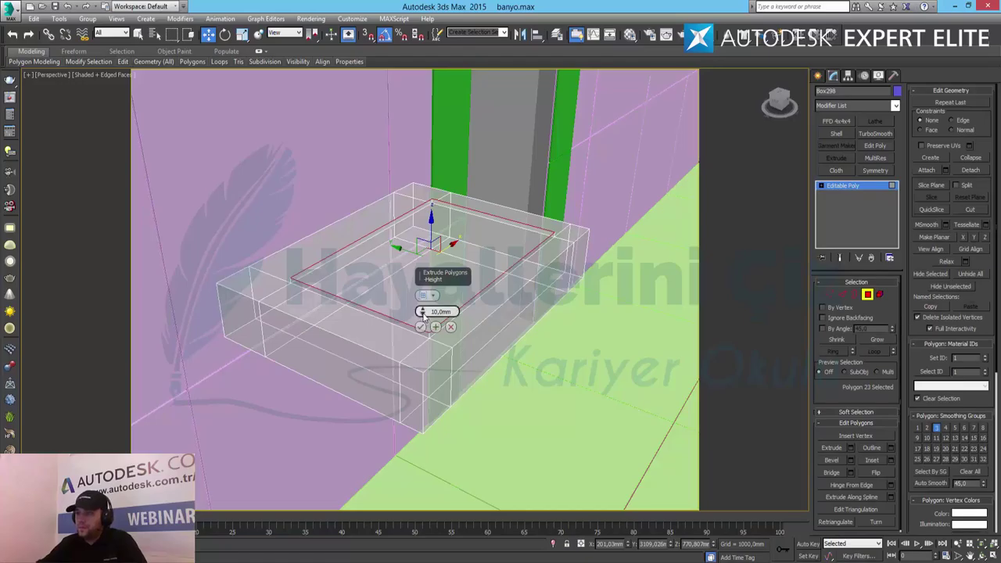
drag(422, 313, 437, 102)
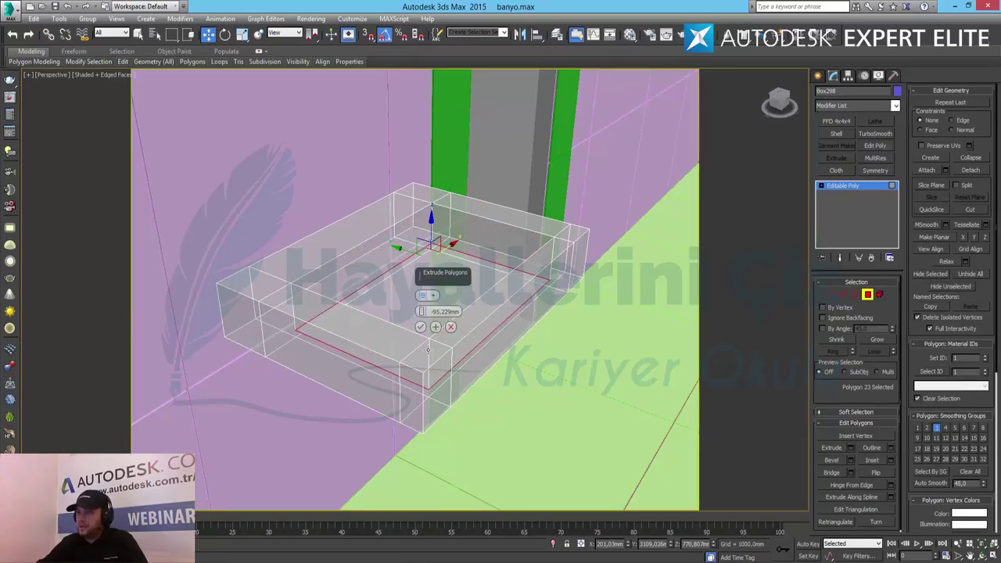
click(421, 327)
key(alt+x)
Step: Scale down the basin floor slightly so the inner walls taper
alt+middle_drag(451, 273, 423, 277)
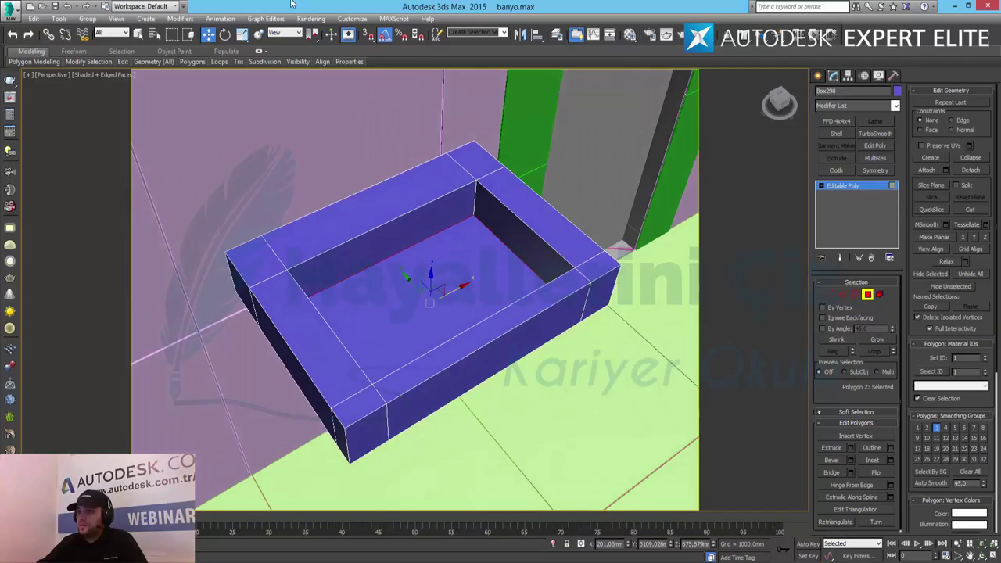
click(241, 36)
drag(430, 305, 429, 315)
alt+middle_drag(479, 345, 489, 317)
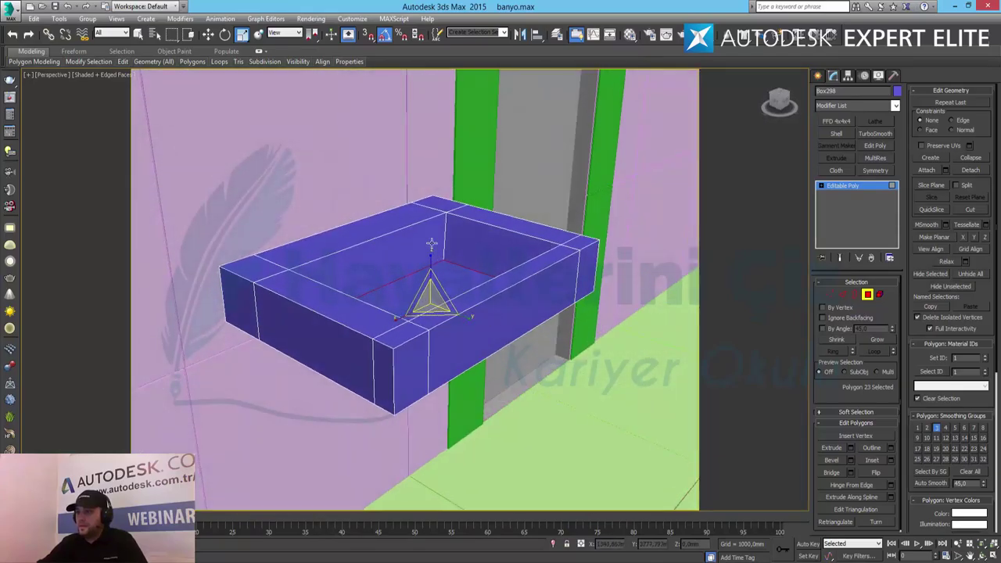
click(865, 296)
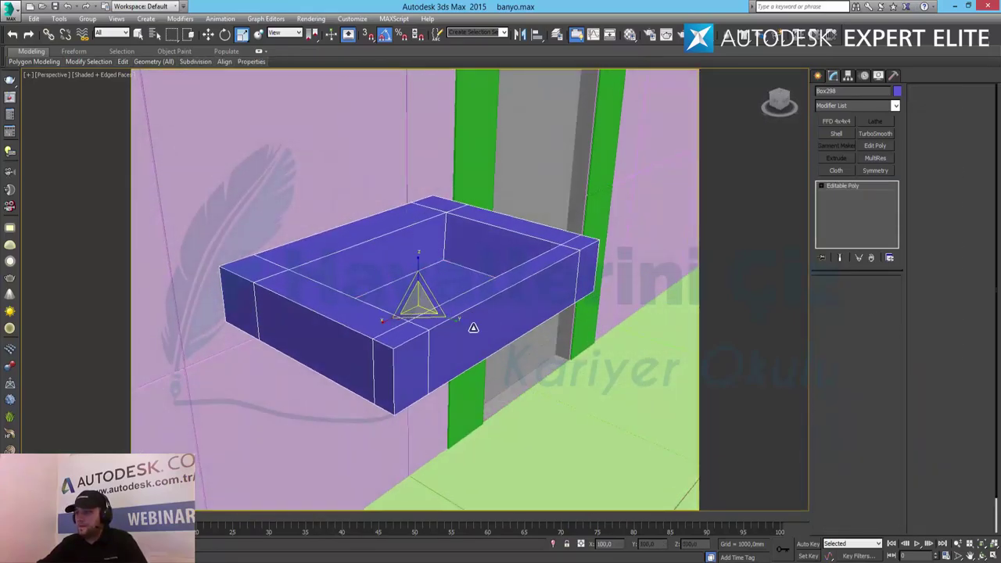
Step: Zoom and orbit in close to inspect the sink box's hollow cavity
key(w)
scroll(434, 287, up, 3)
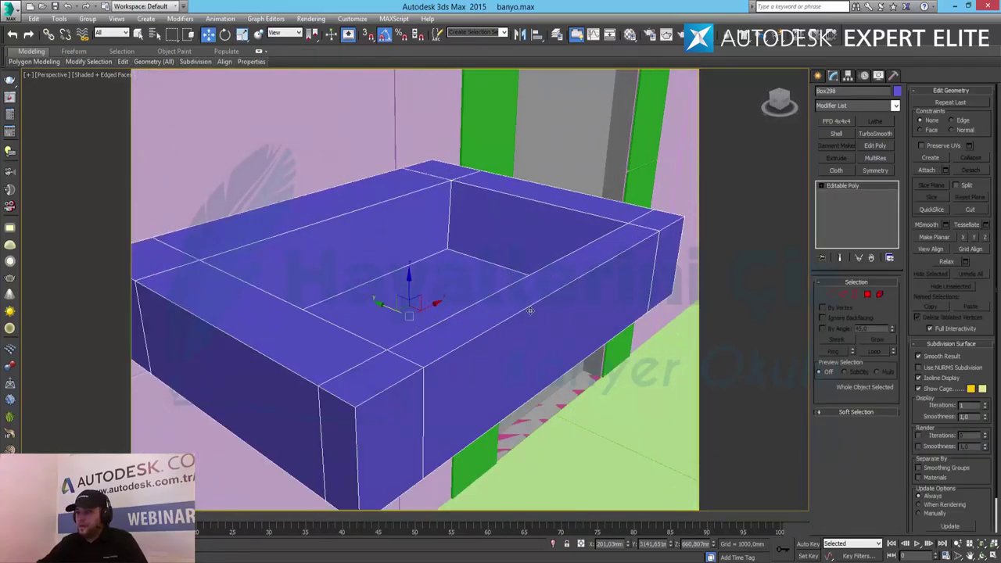
alt+middle_drag(530, 311, 506, 315)
alt+middle_drag(487, 313, 414, 296)
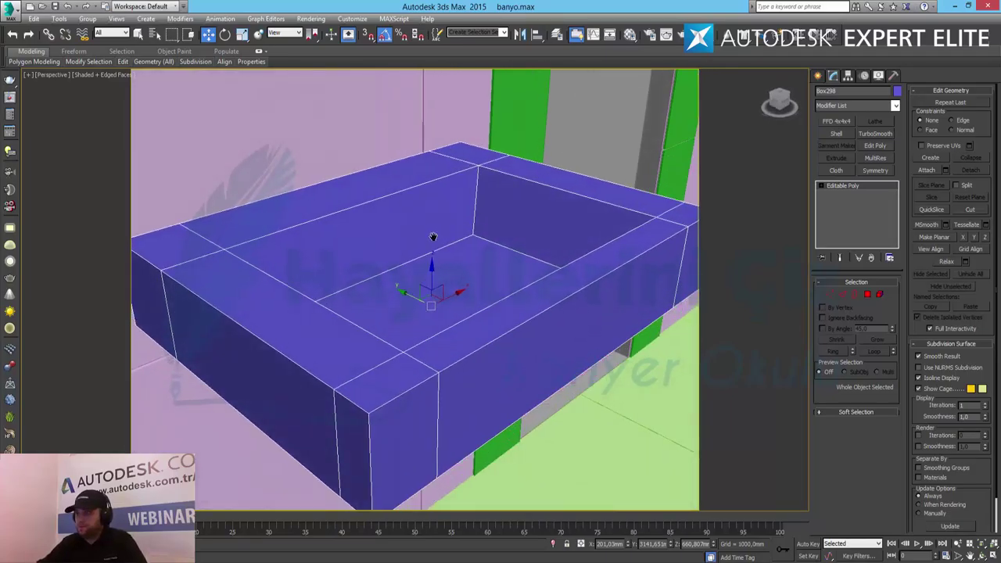
middle_drag(433, 236, 422, 255)
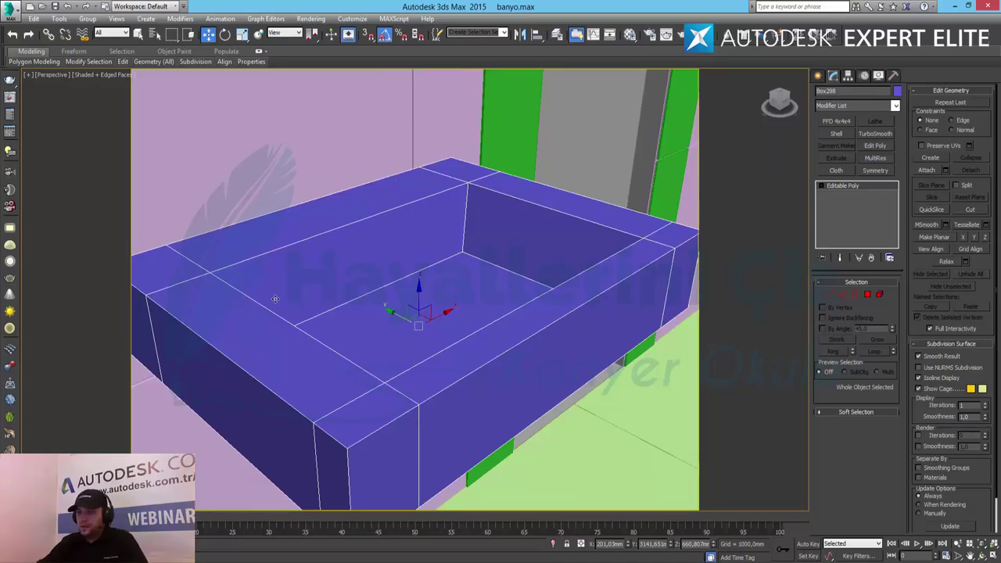
alt+middle_drag(275, 299, 309, 340)
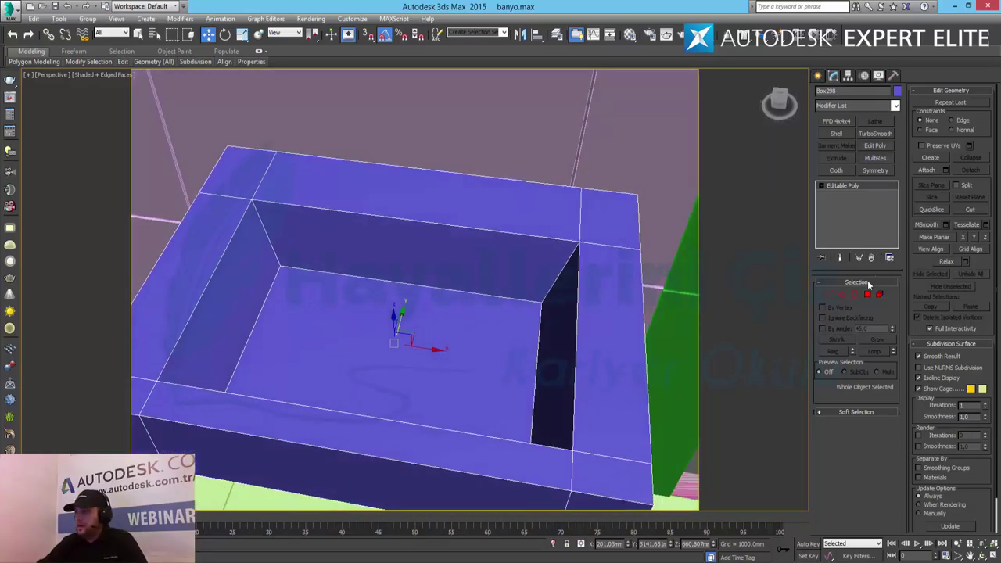
click(843, 296)
Step: Connect the lower front edge ring with a centred edge loop at slide 0
double_click(368, 420)
click(387, 457)
click(837, 351)
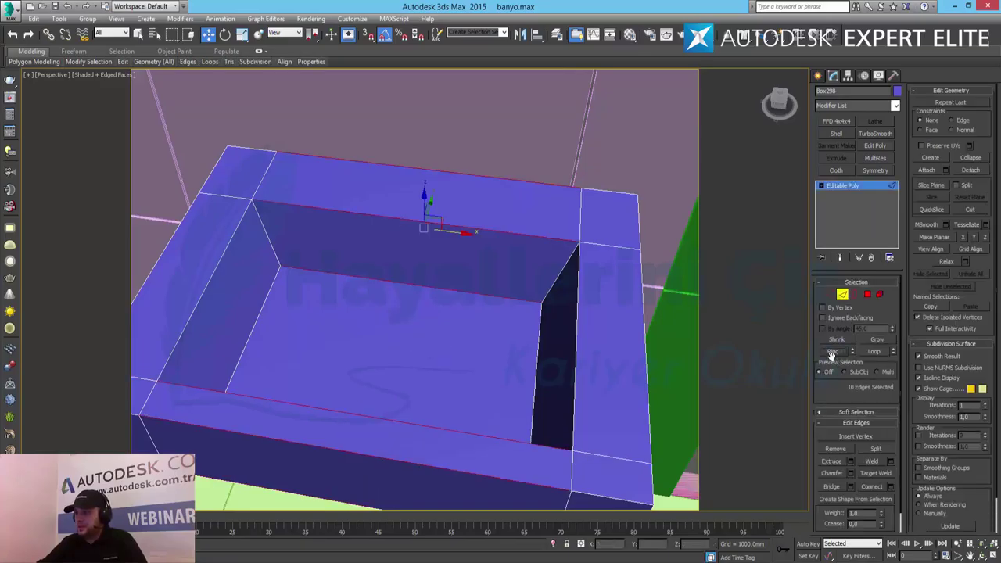
click(891, 487)
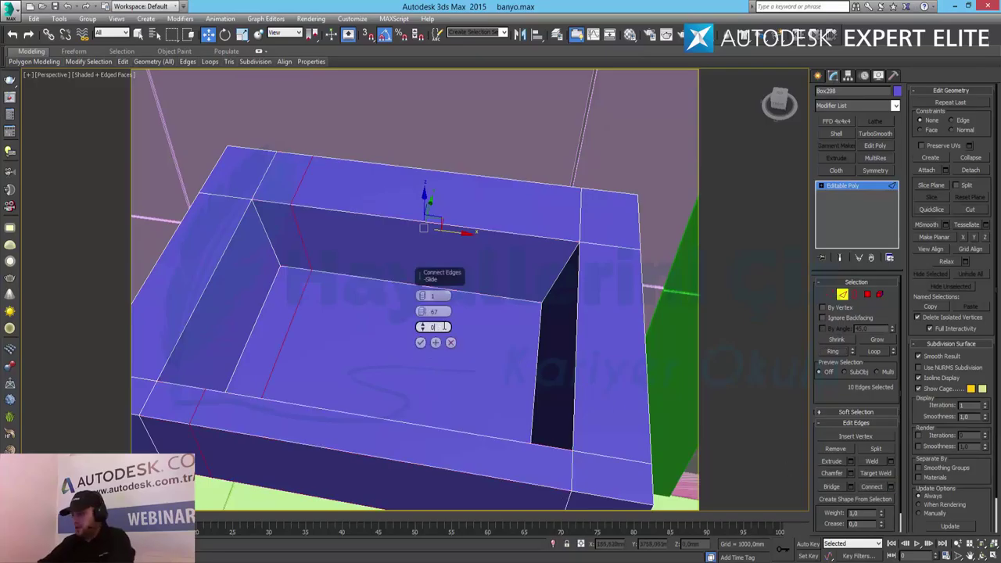
text(0)
key(Return)
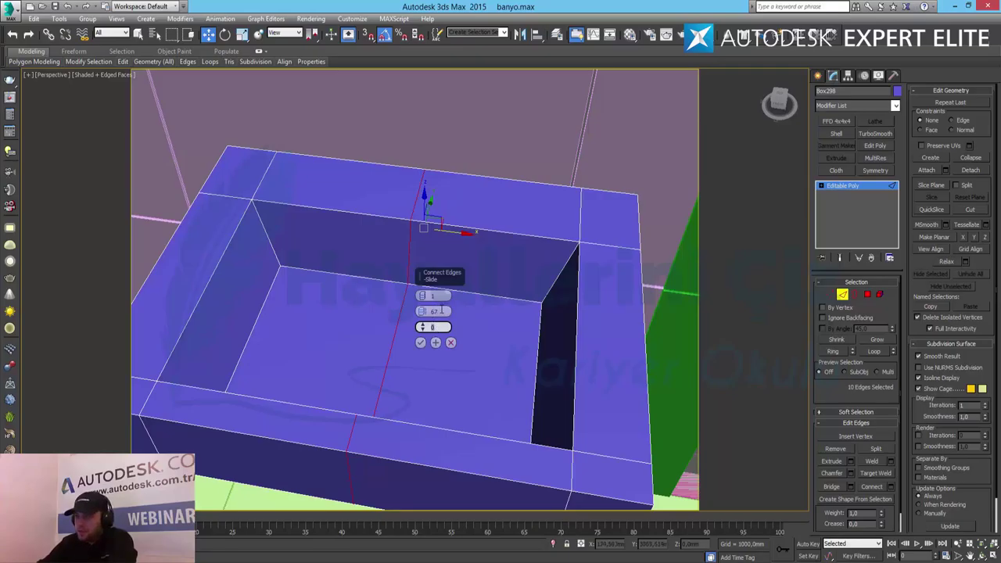
click(441, 310)
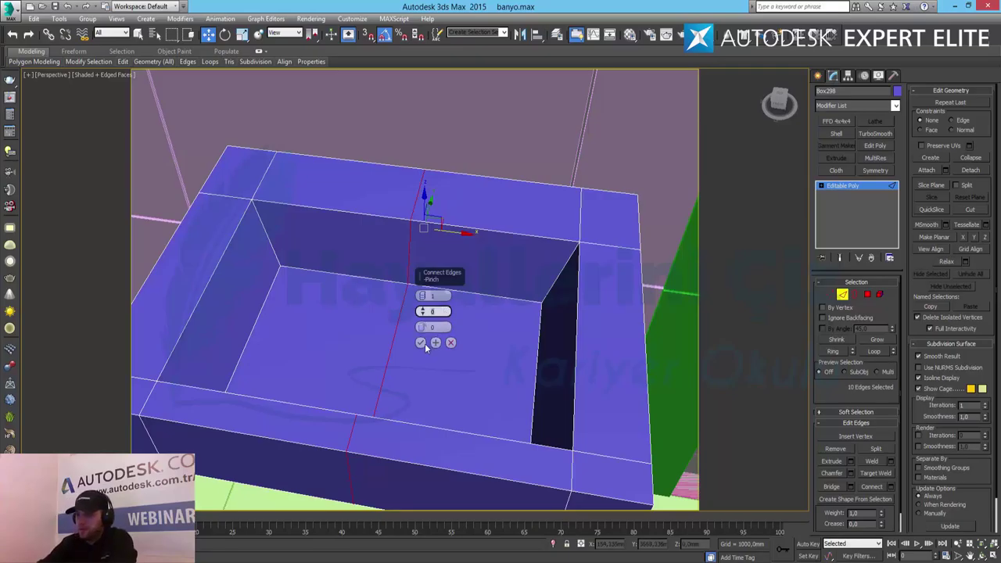
click(422, 343)
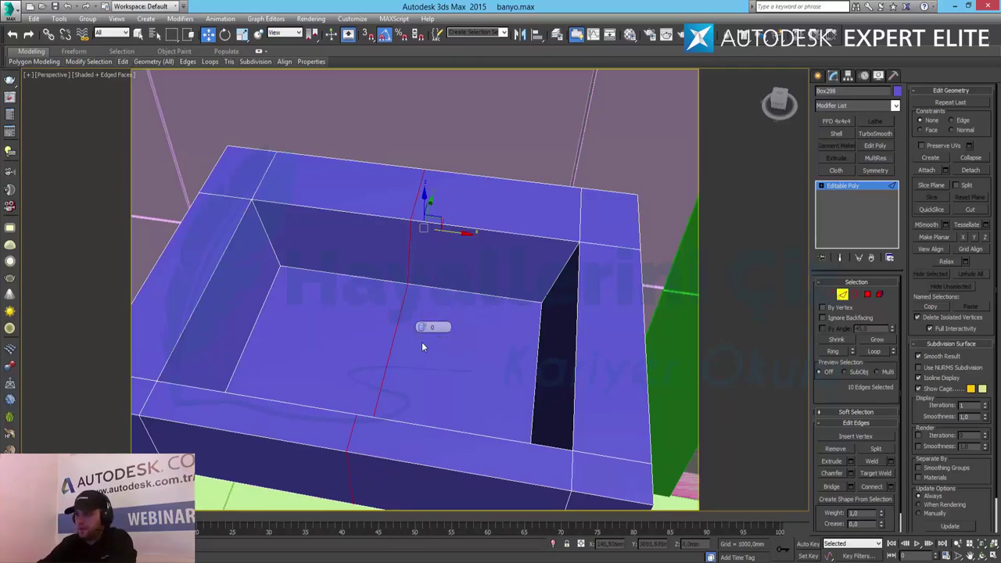
Step: Add a crosswise edge loop through the inner-wall edge ring
click(575, 370)
click(834, 351)
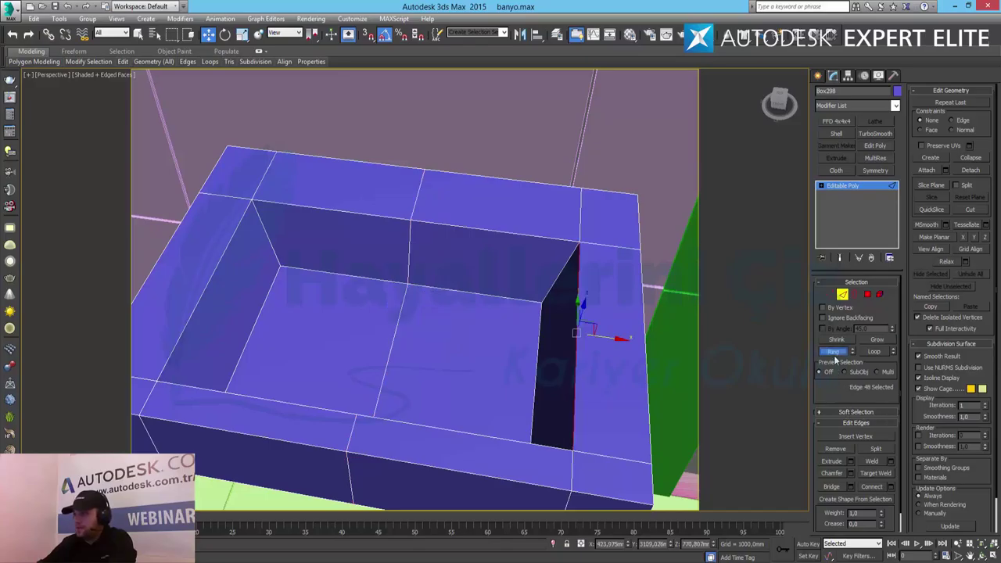
click(891, 487)
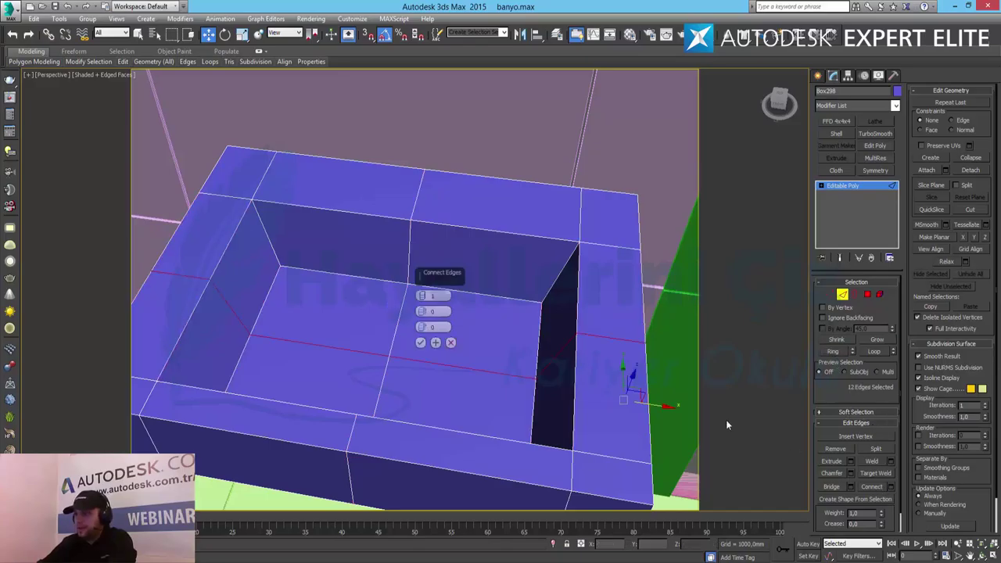
click(421, 343)
click(829, 295)
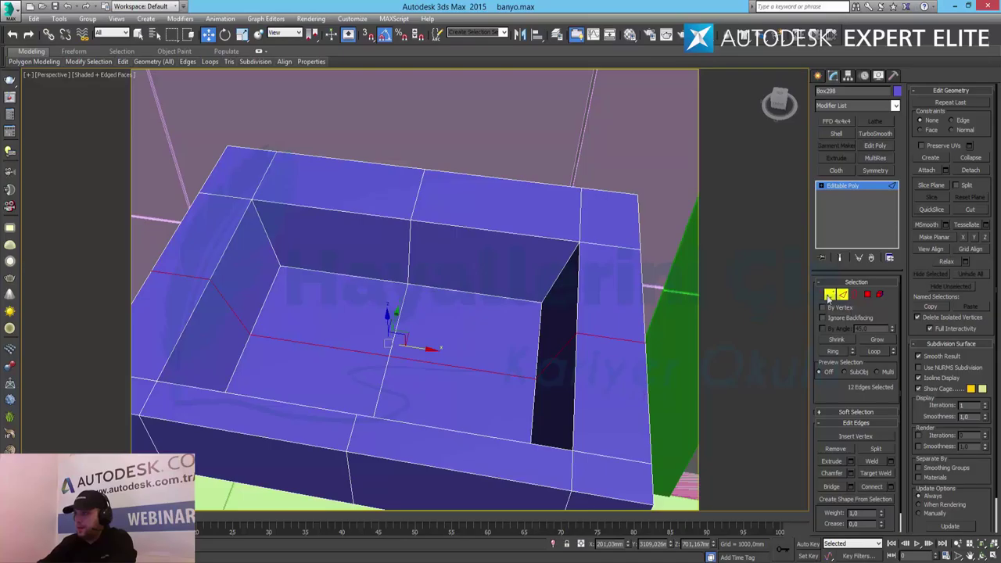
Step: Lower a basin floor vertex about 10 mm along Z, using see-through display
click(390, 356)
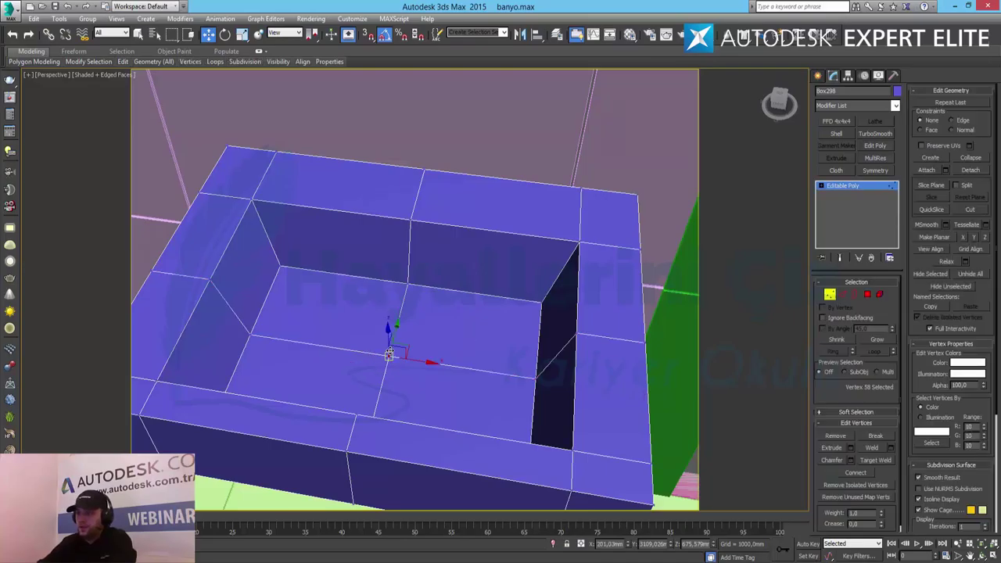
alt+middle_drag(391, 353, 406, 320)
key(alt+x)
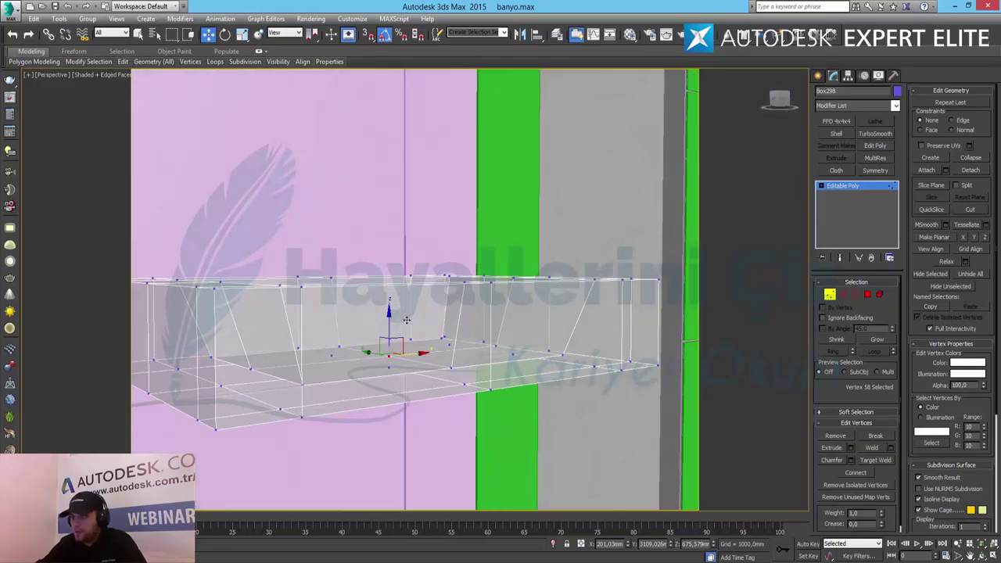
drag(389, 322, 392, 338)
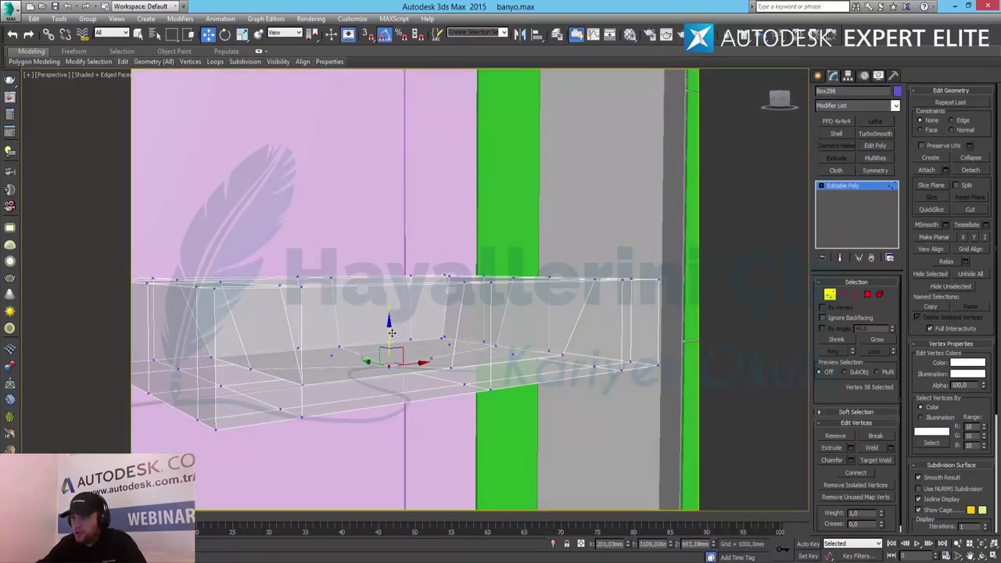
alt+middle_drag(425, 366, 399, 356)
key(alt+x)
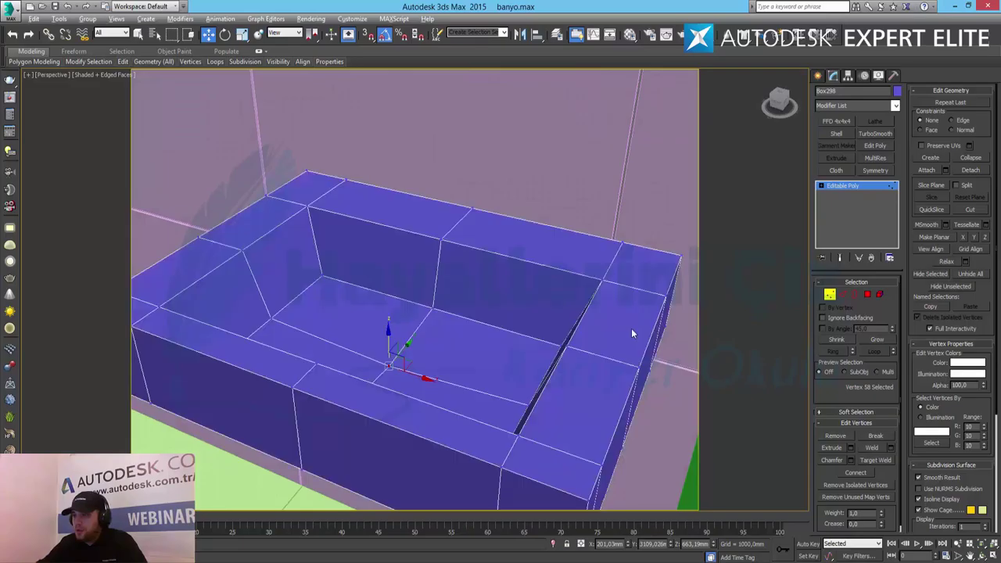
alt+middle_drag(338, 373, 416, 300)
Step: Select the eight vertices surrounding the basin floor
click(393, 300)
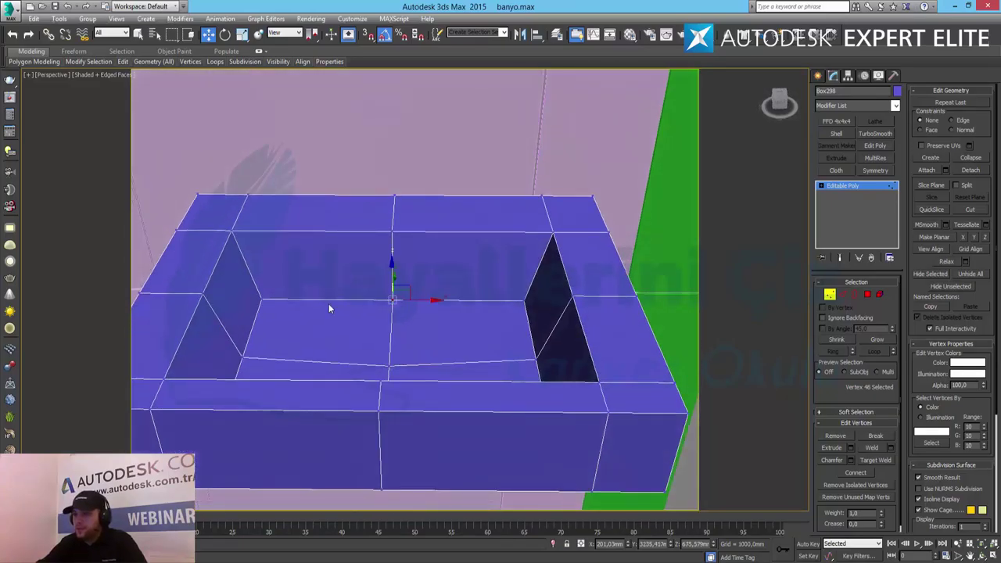
ctrl+click(261, 298)
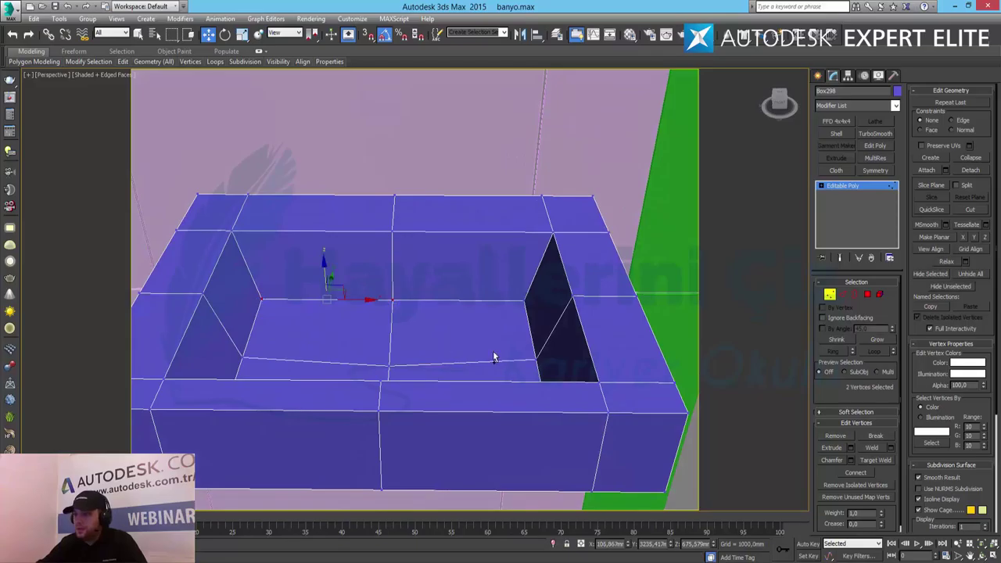
ctrl+click(526, 300)
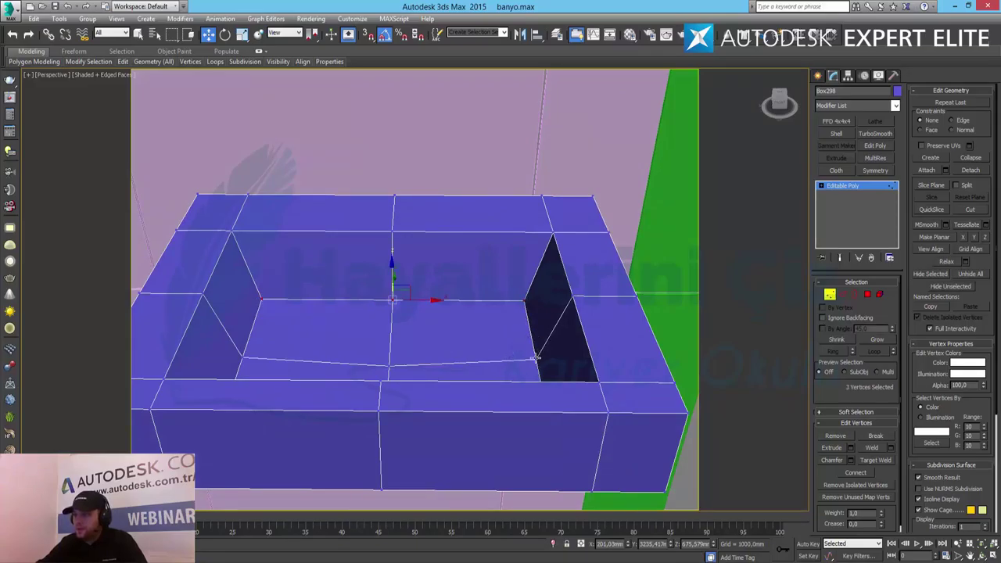
ctrl+click(535, 358)
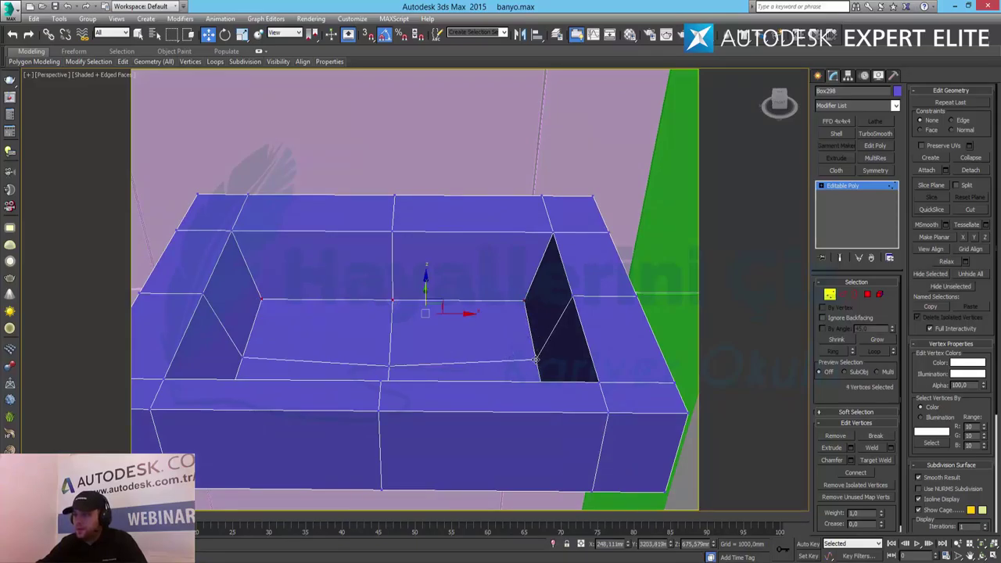
ctrl+click(242, 359)
alt+middle_drag(320, 373, 468, 264)
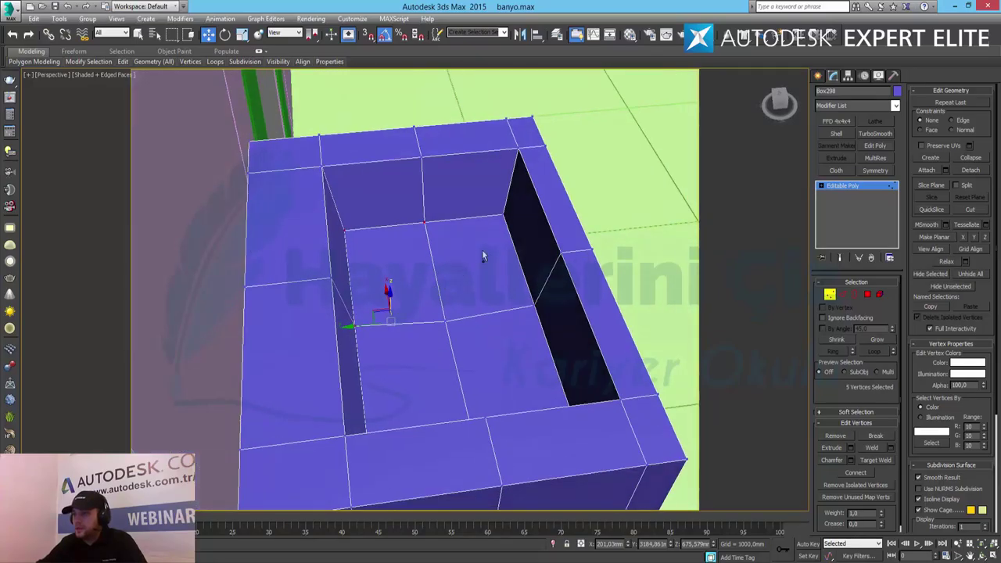
ctrl+click(502, 215)
ctrl+click(535, 303)
alt+middle_drag(482, 318, 613, 303)
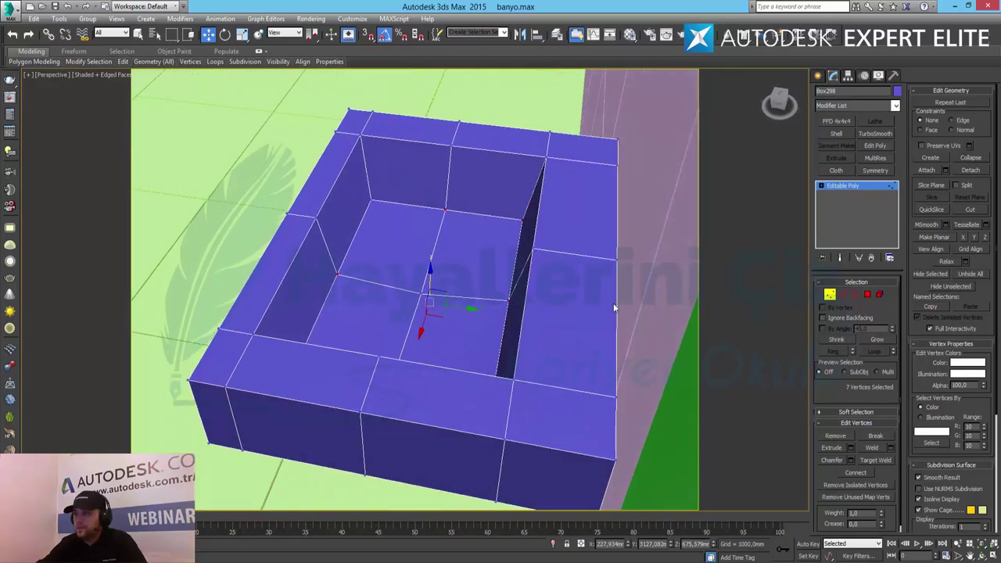
ctrl+click(371, 201)
alt+middle_drag(354, 292, 506, 283)
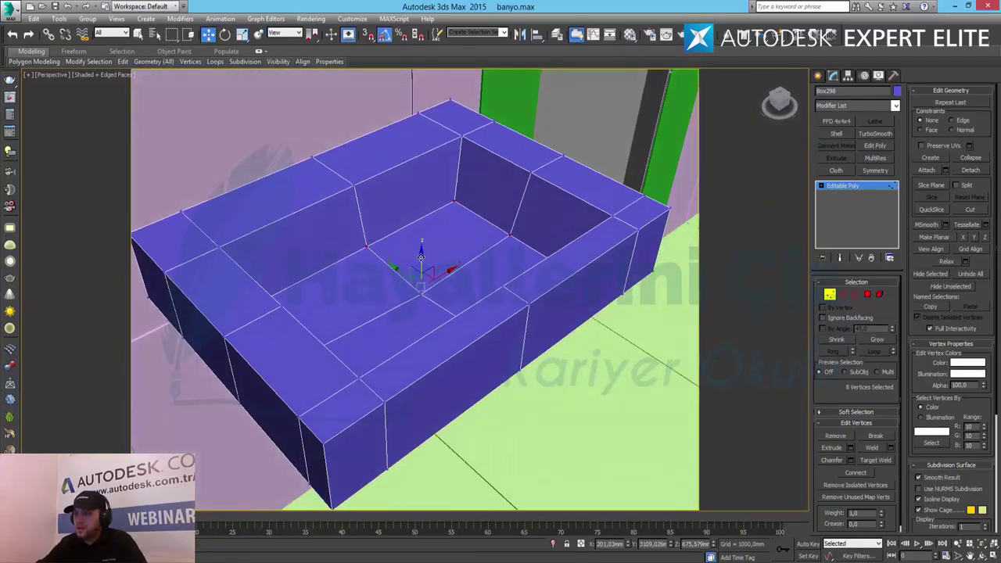
Step: Raise the eight floor vertices along Z, then reposition one corner floor vertex
drag(420, 256, 416, 245)
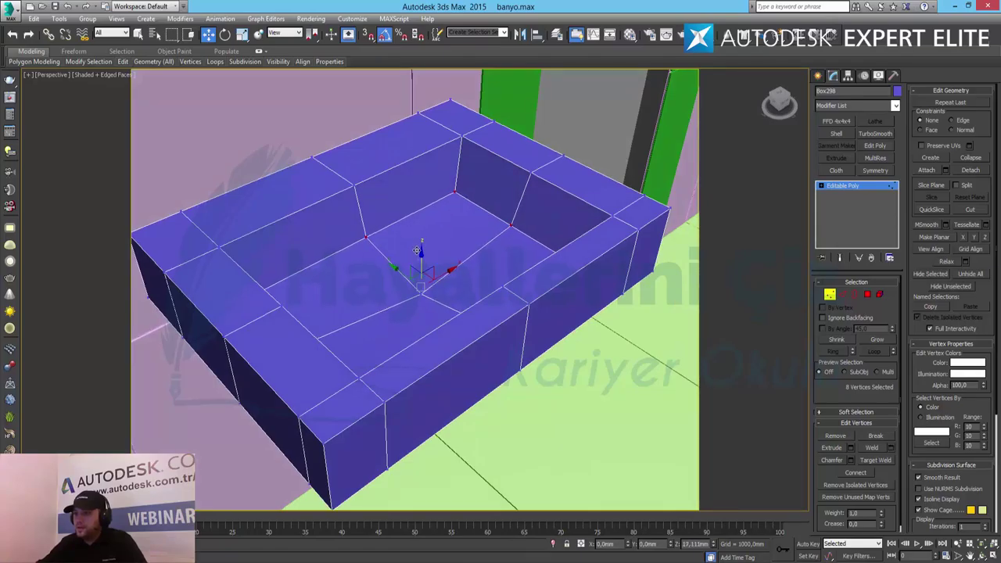
alt+middle_drag(443, 275, 401, 274)
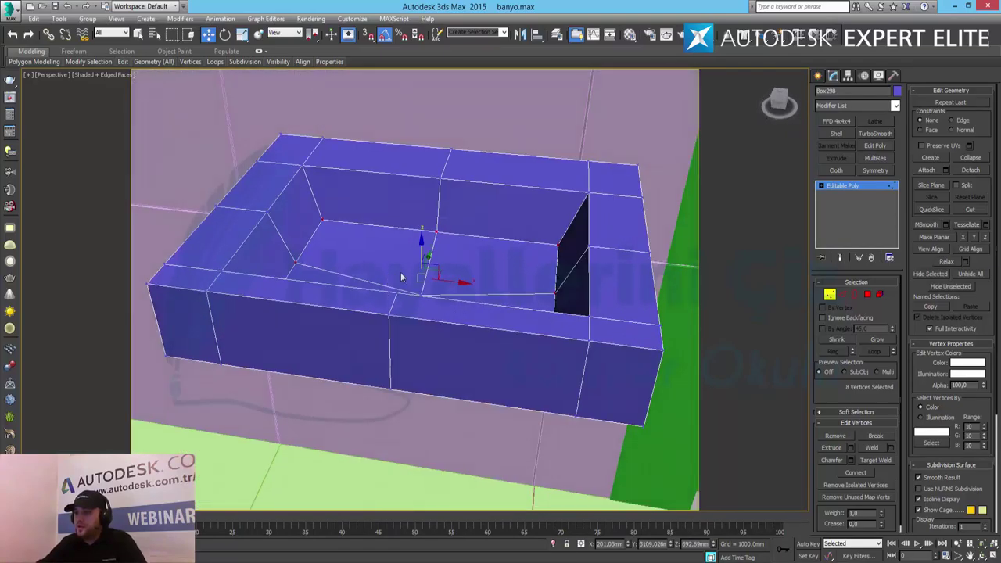
click(435, 232)
drag(436, 221, 438, 225)
alt+middle_drag(439, 225, 410, 307)
click(960, 545)
drag(405, 319, 407, 239)
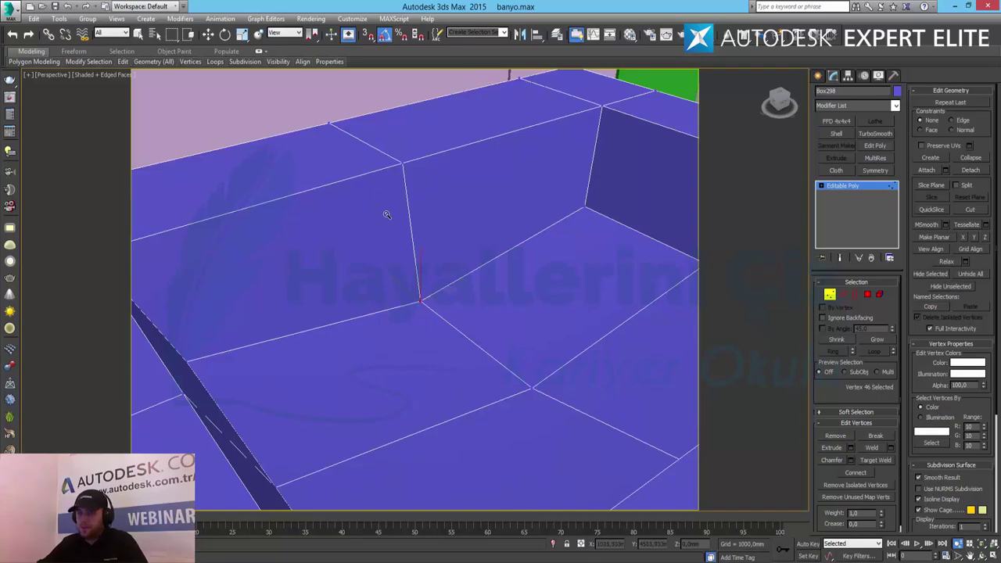
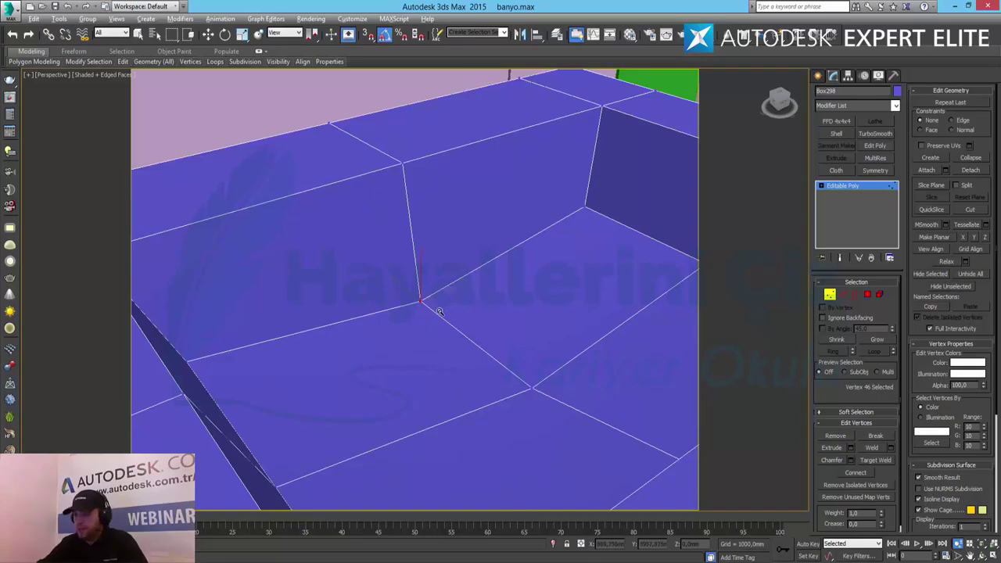
Step: In Edge mode, select the two basin floor edges on either side of the drain
alt+middle_drag(440, 311, 768, 322)
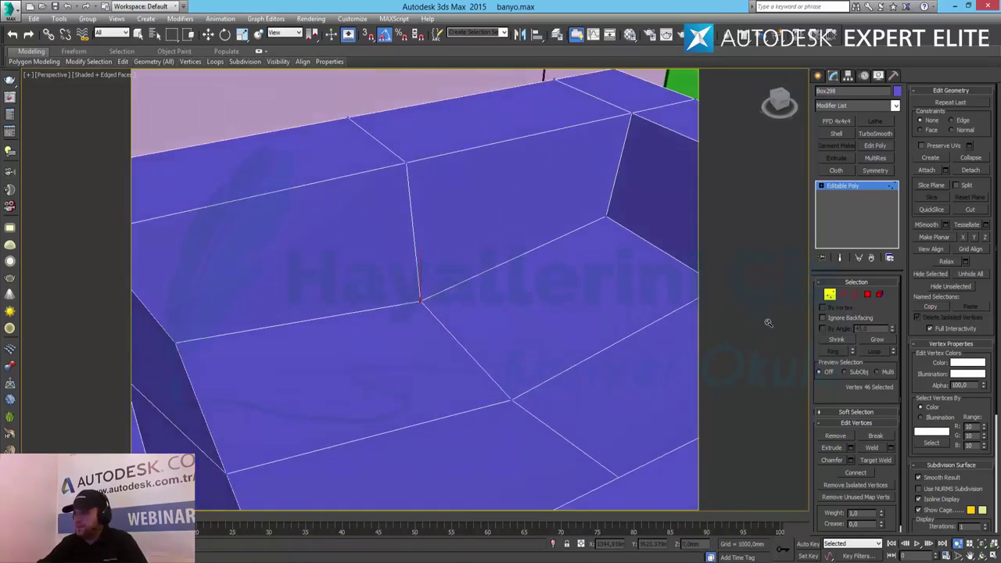
click(843, 295)
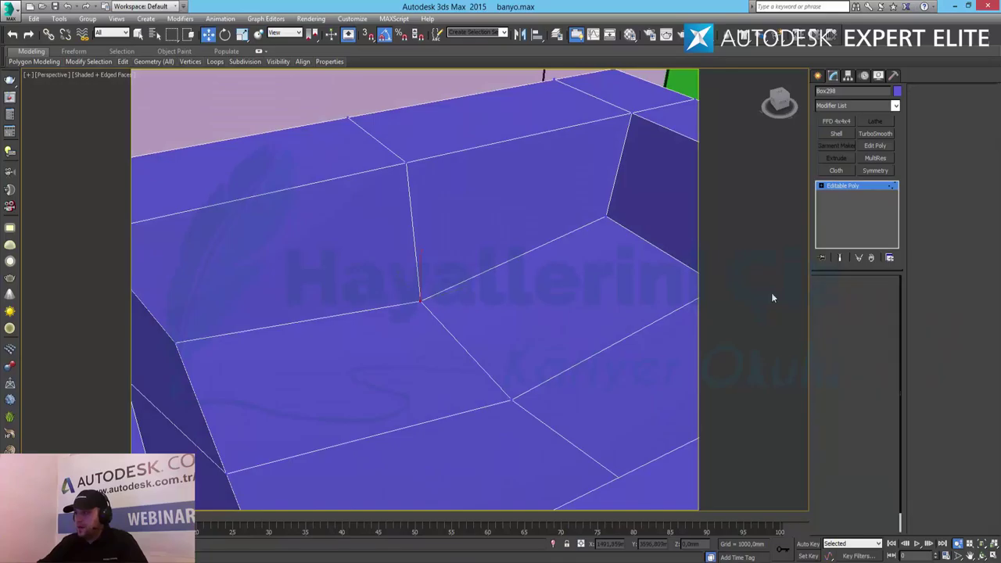
click(205, 338)
ctrl+click(467, 281)
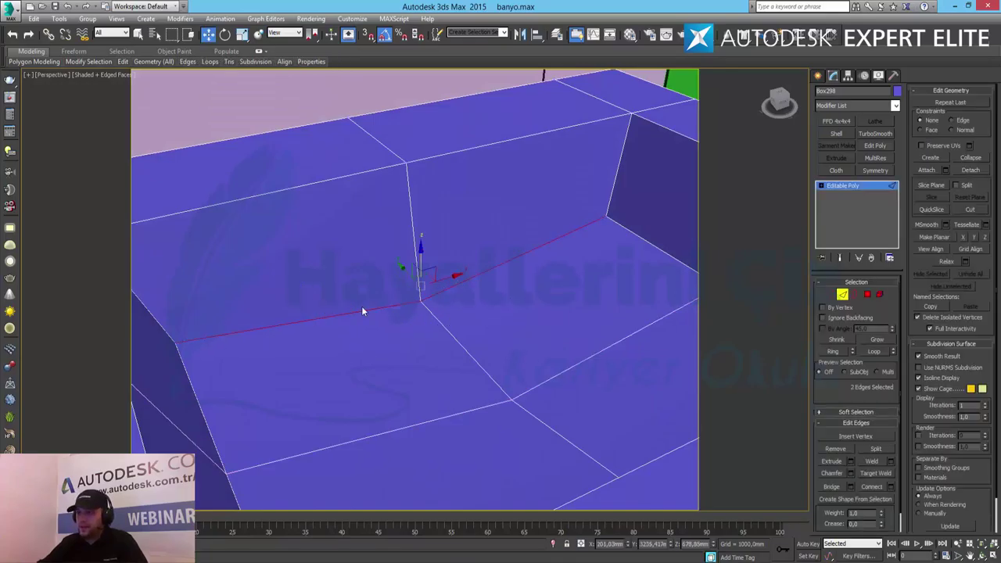
alt+middle_drag(430, 306, 409, 323)
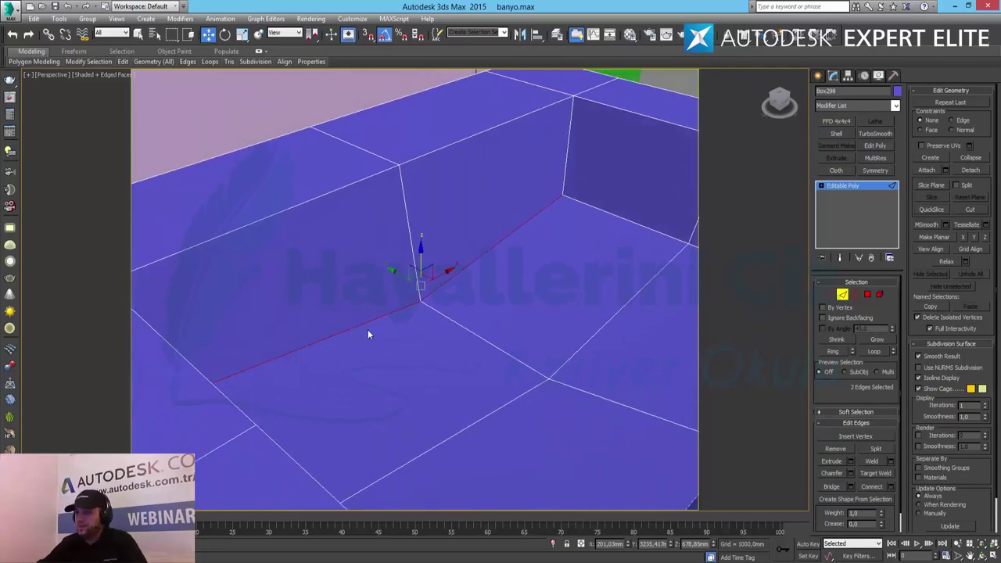
Step: Ring them and connect a centred loop with Slide 0, then select its two centre floor edges
click(833, 352)
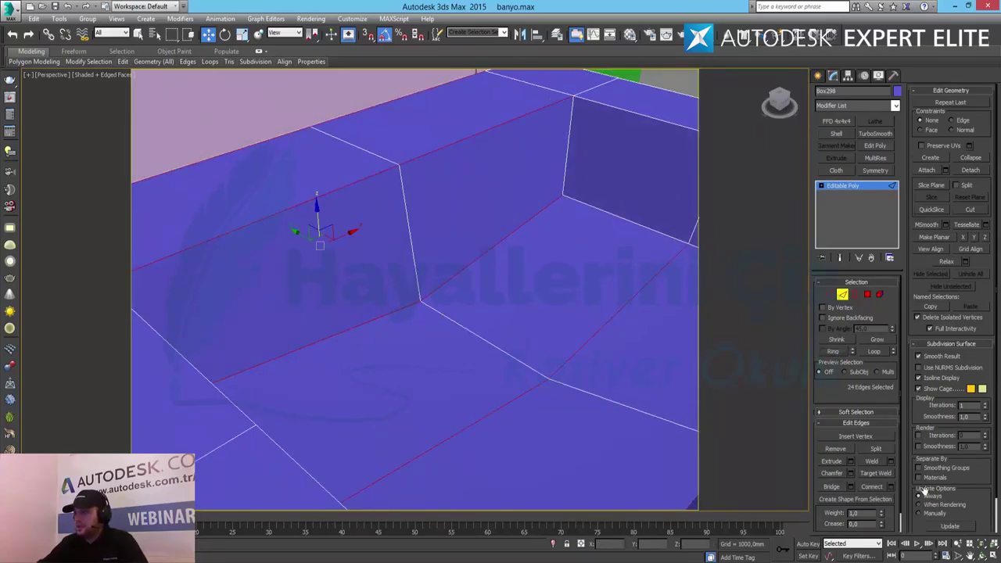
click(891, 487)
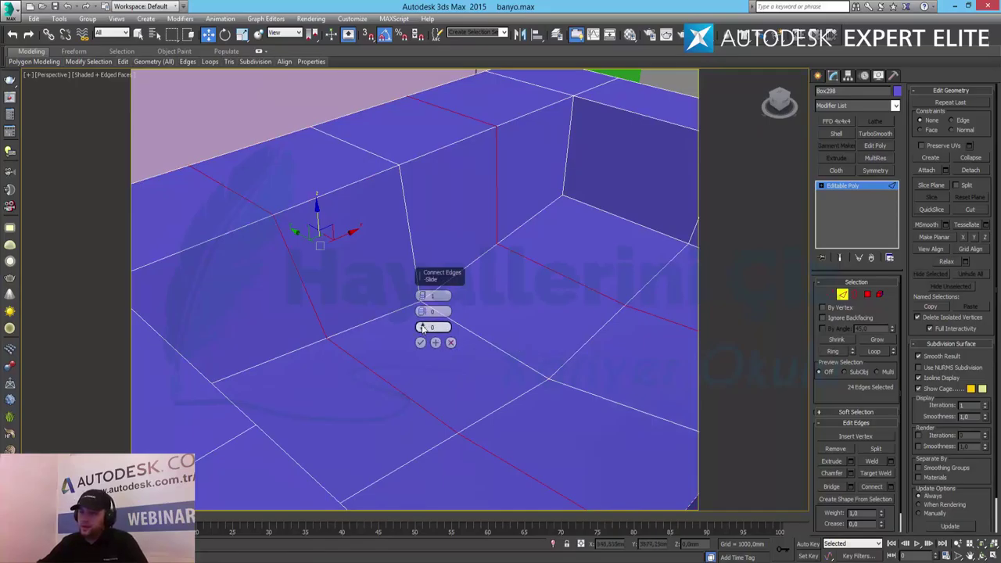
drag(421, 311, 429, 354)
right_click(433, 357)
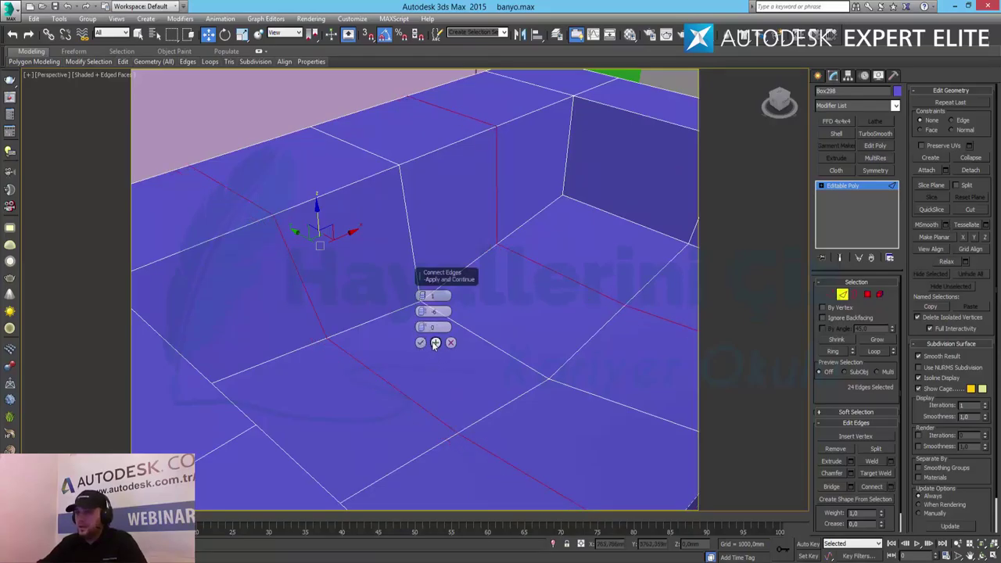
click(421, 342)
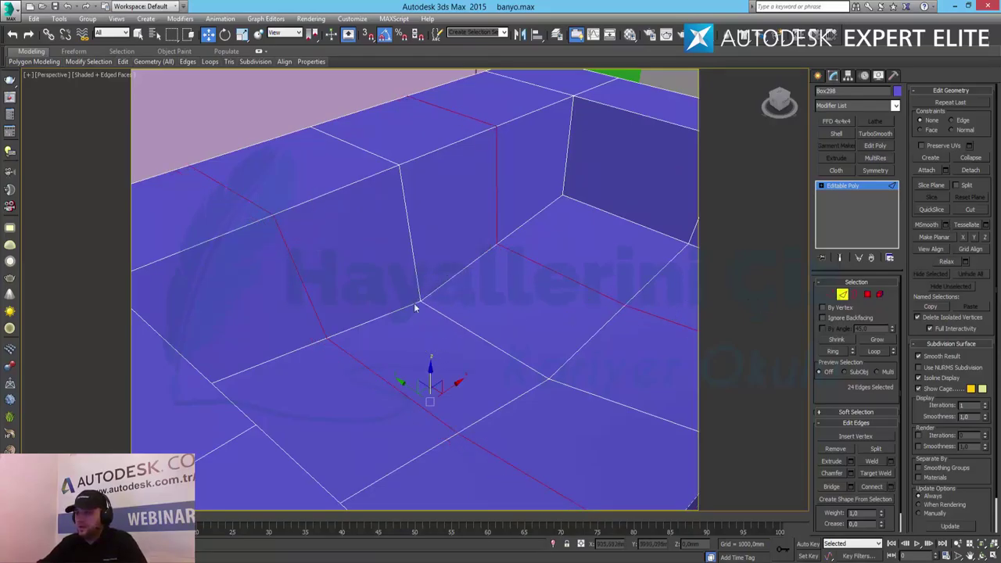
click(406, 308)
ctrl+click(443, 286)
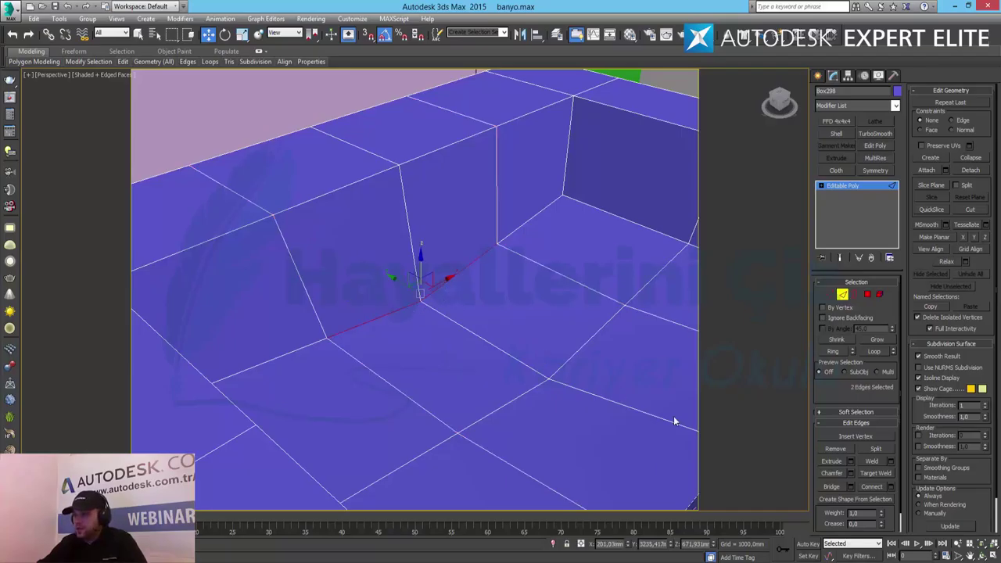
Step: Extrude the two floor edges with height about -6.56 mm and width about 3.76 mm
click(851, 461)
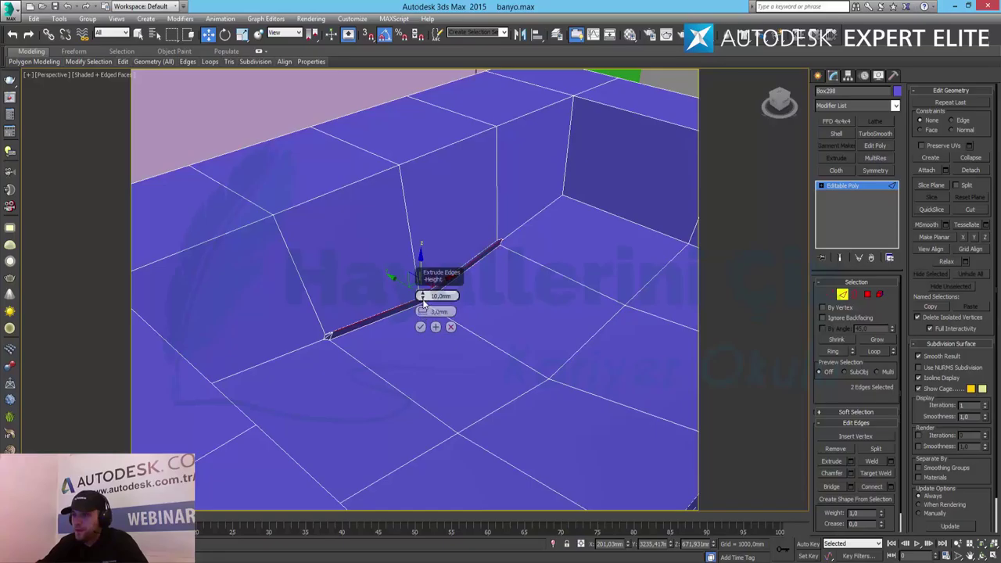
drag(422, 300, 424, 351)
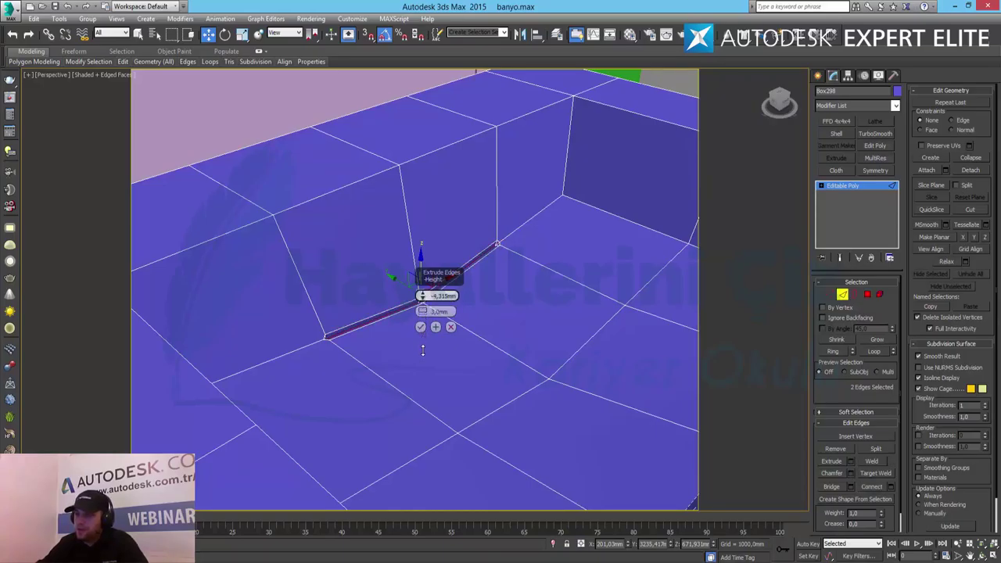
alt+middle_drag(411, 346, 436, 353)
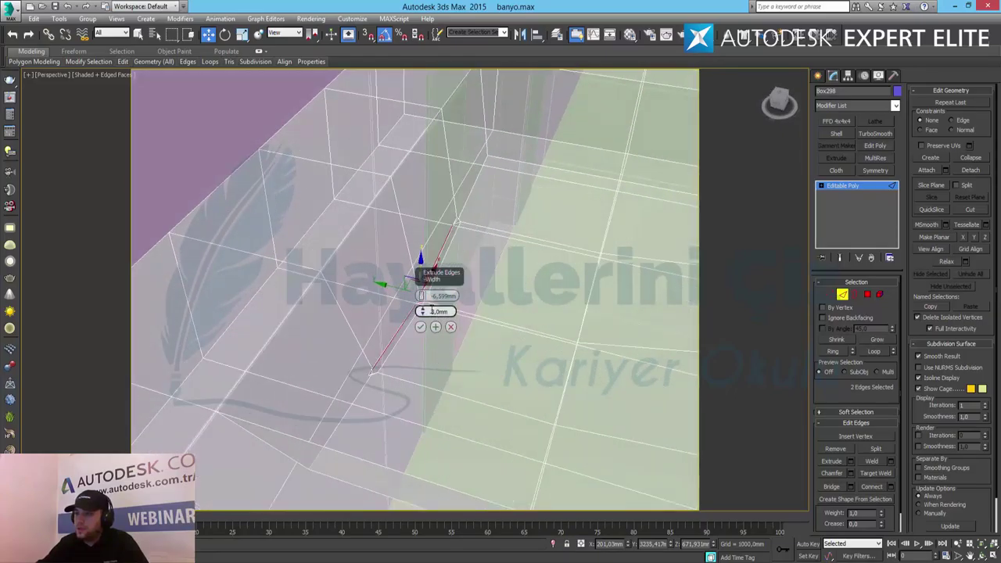
drag(423, 313, 422, 311)
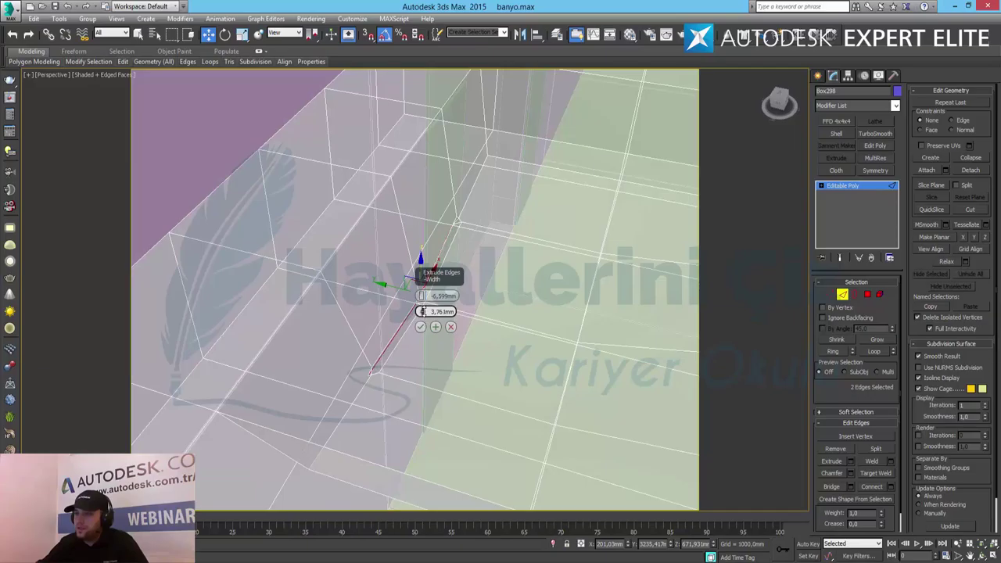
alt+middle_drag(457, 343, 426, 313)
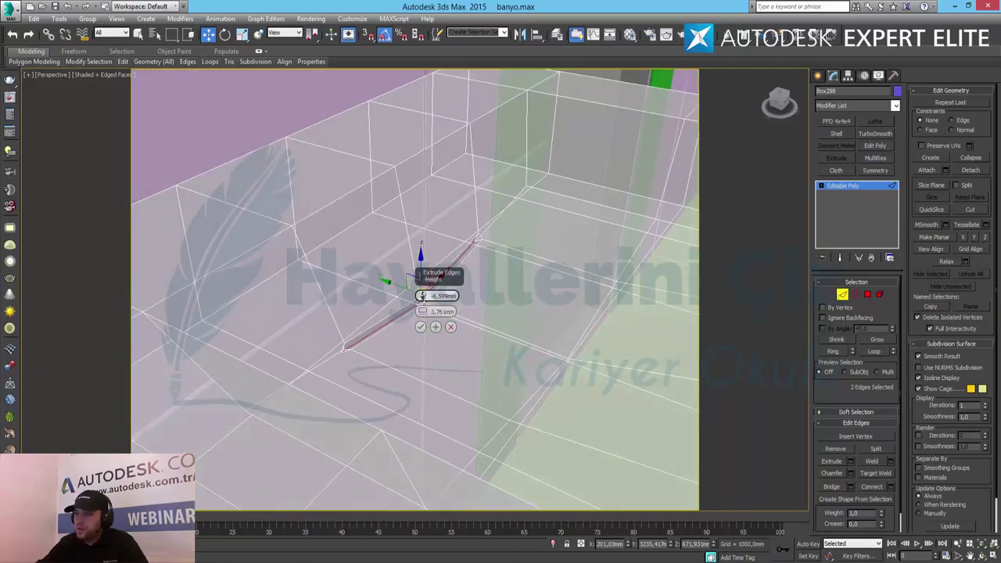
click(420, 327)
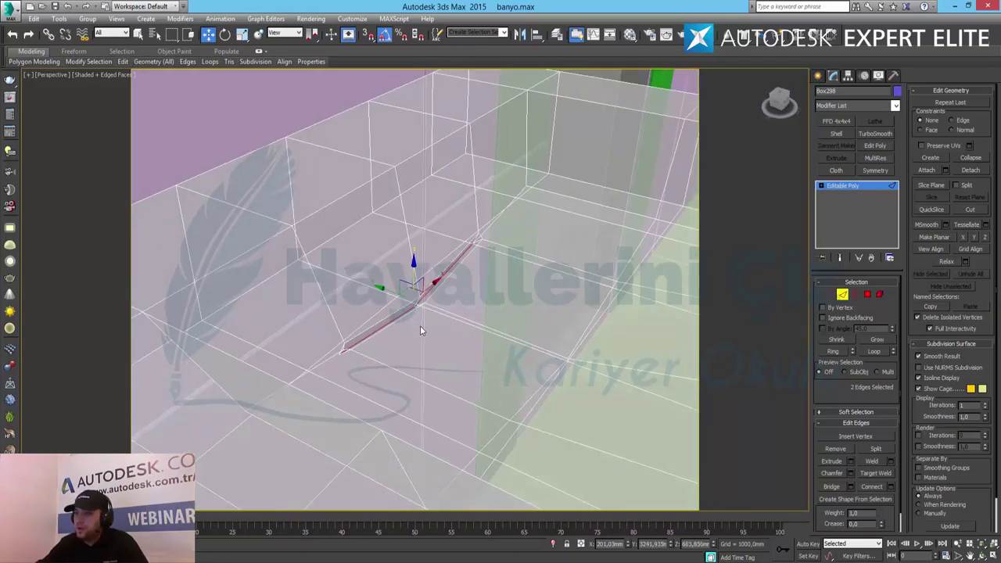
Step: Nudge the drain slot along Y and turn off the sink's see-through display
drag(385, 292, 406, 342)
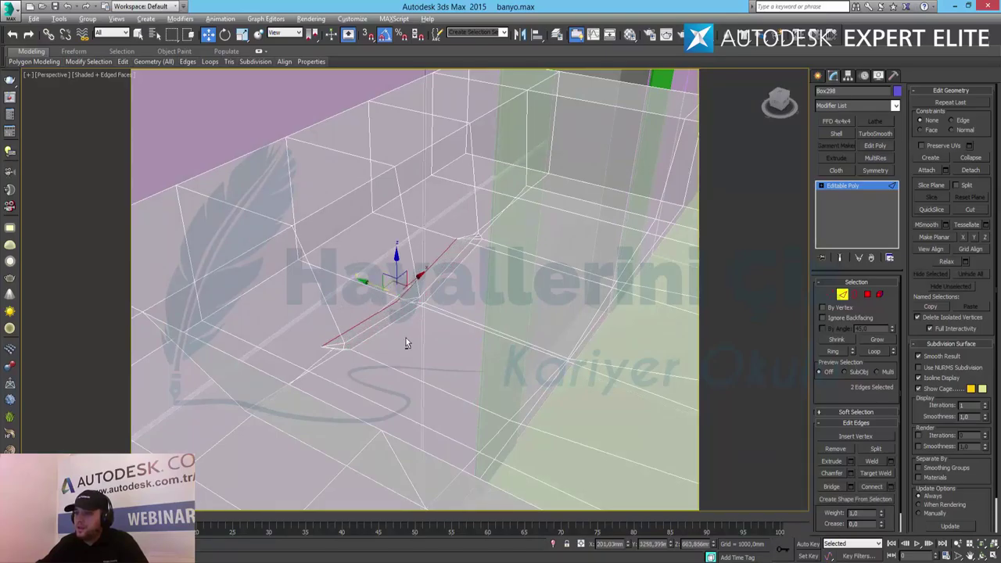
key(alt+x)
mouse_move(435, 348)
alt+middle_down()
mouse_move(402, 340)
mouse_move(419, 346)
alt+middle_up()
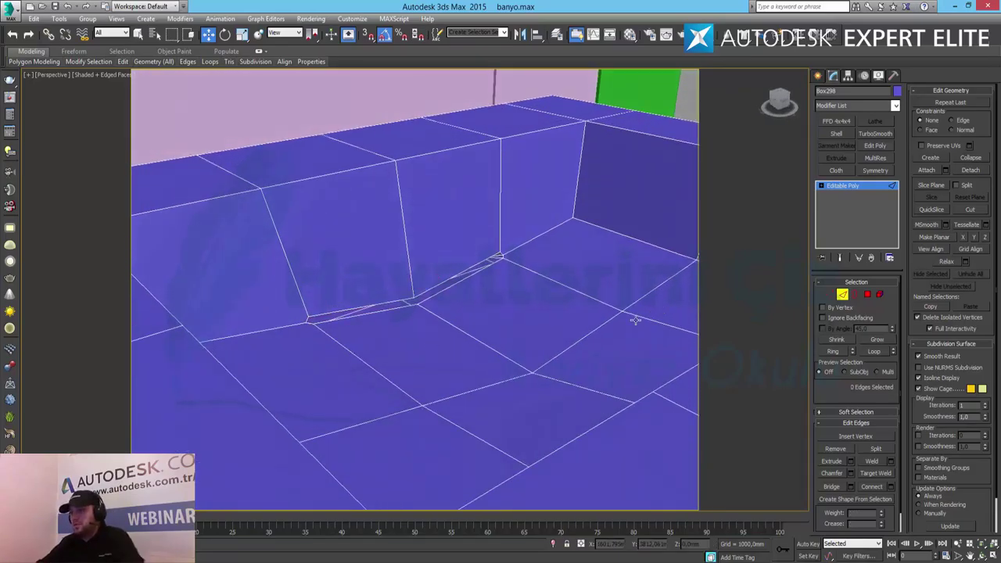
alt+middle_drag(448, 333, 486, 347)
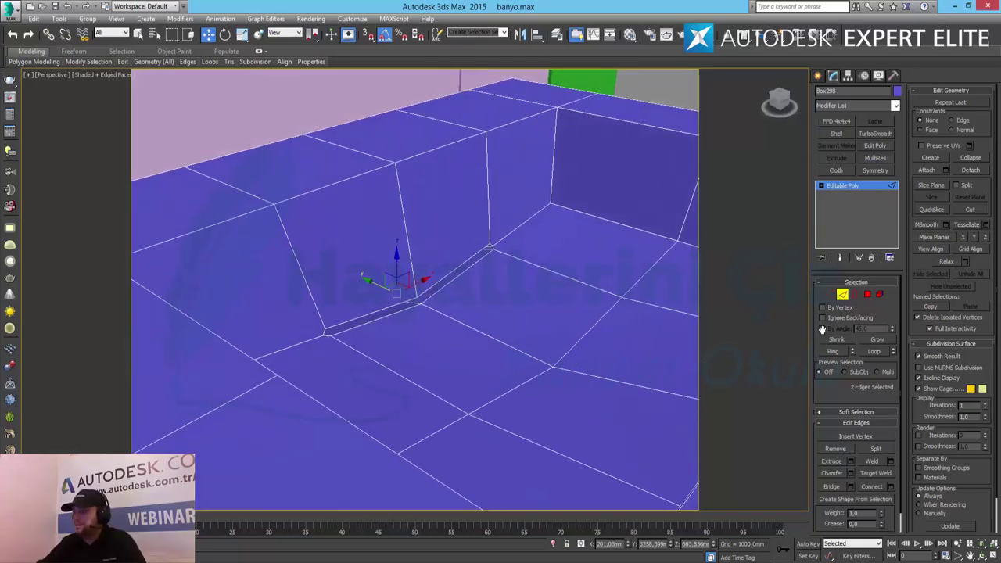
Step: Preview the sink with NURMS subdivision at 2 iterations, then switch NURMS back off
click(839, 294)
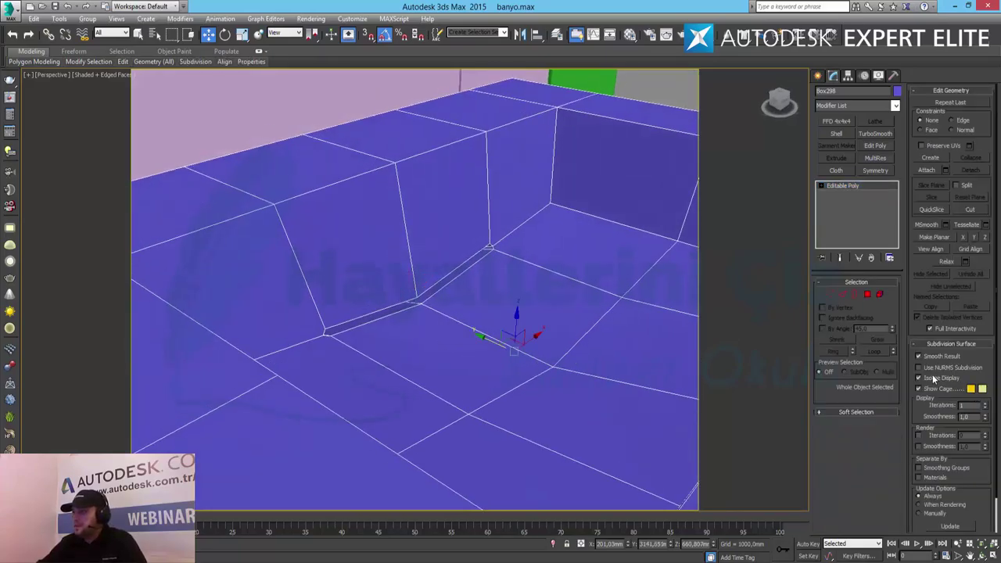
click(931, 369)
alt+middle_drag(603, 327, 580, 362)
alt+middle_drag(611, 416, 424, 223)
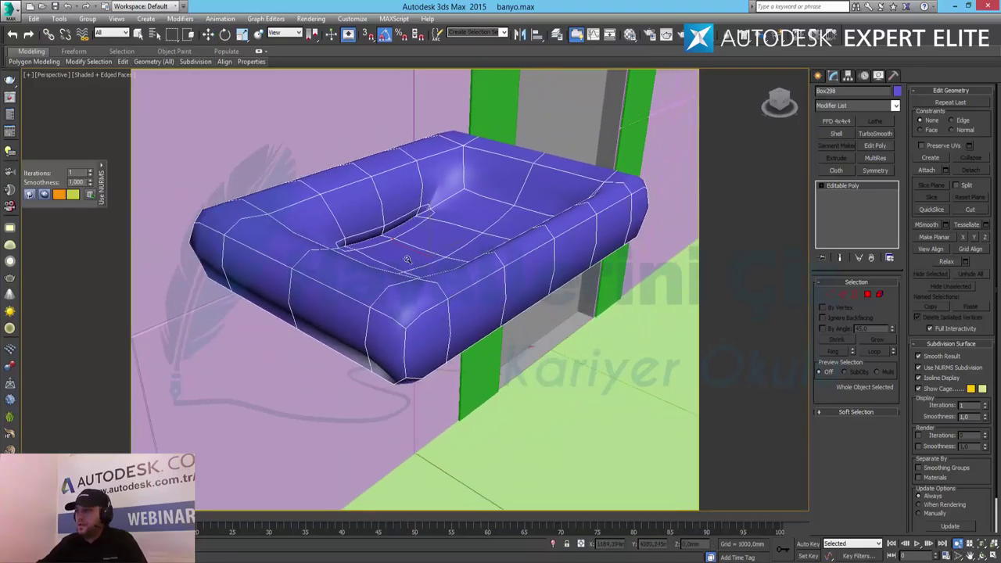
scroll(408, 259, up, 2)
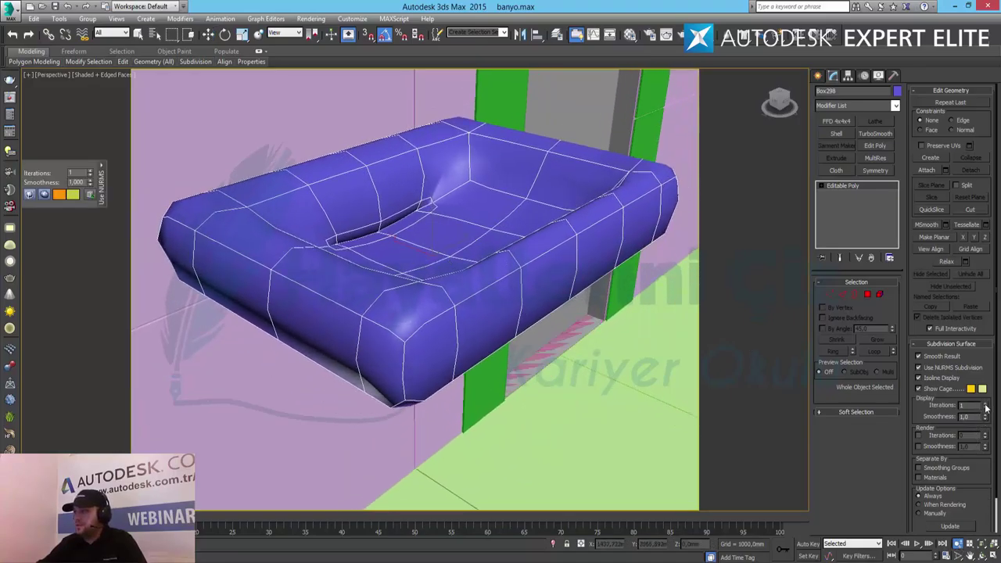
click(986, 405)
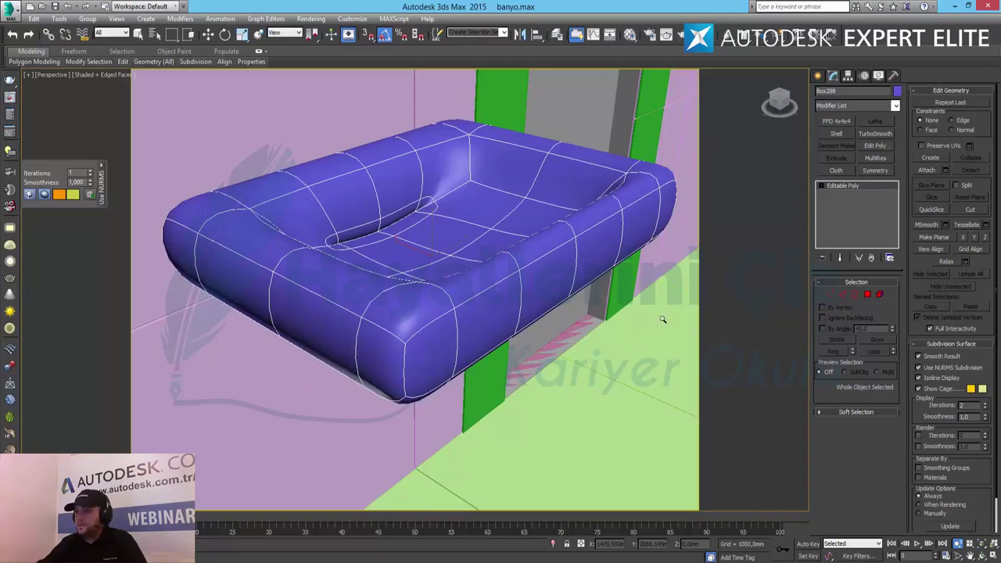
mouse_move(587, 265)
alt+middle_down()
mouse_move(489, 269)
mouse_move(579, 273)
alt+middle_up()
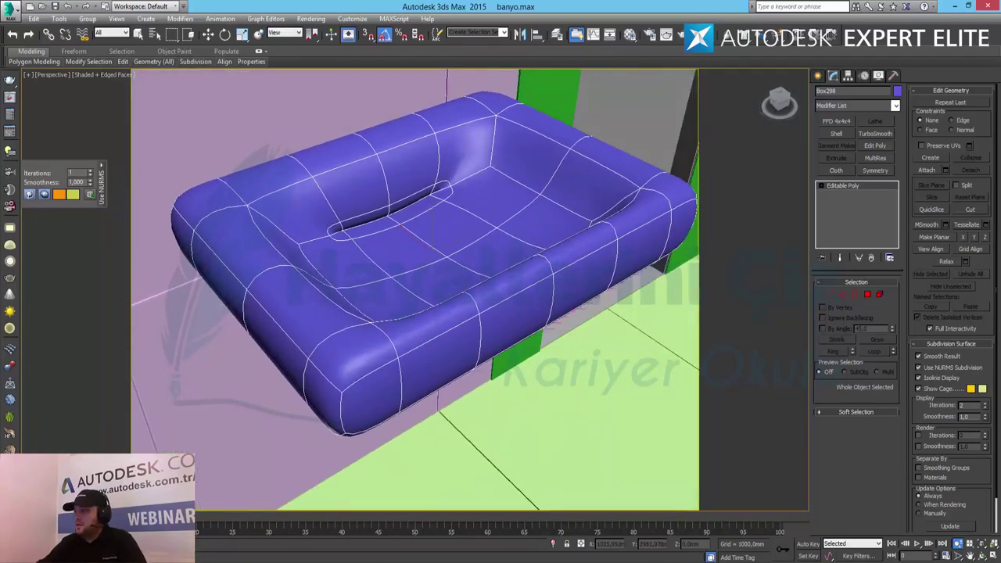
click(923, 368)
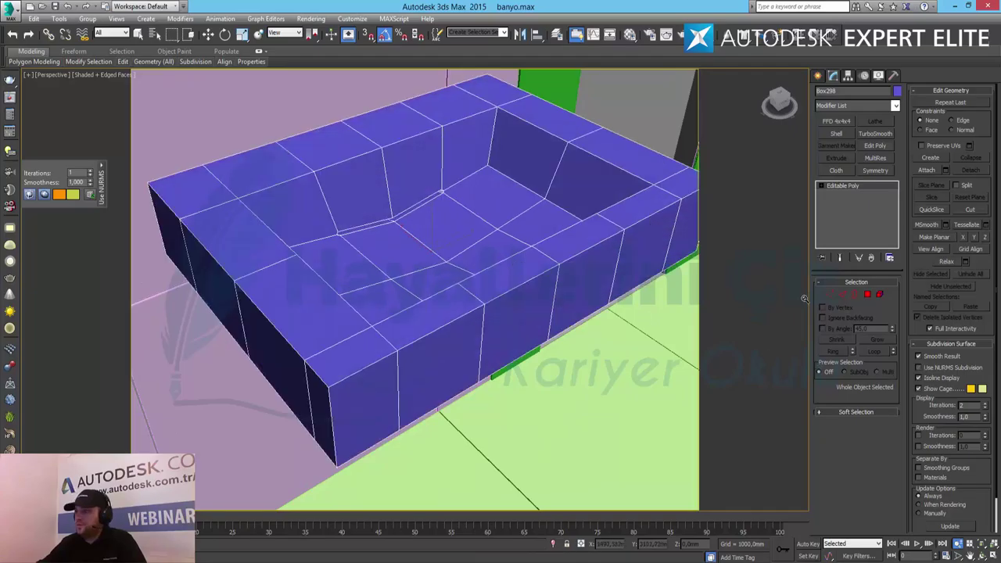
click(841, 295)
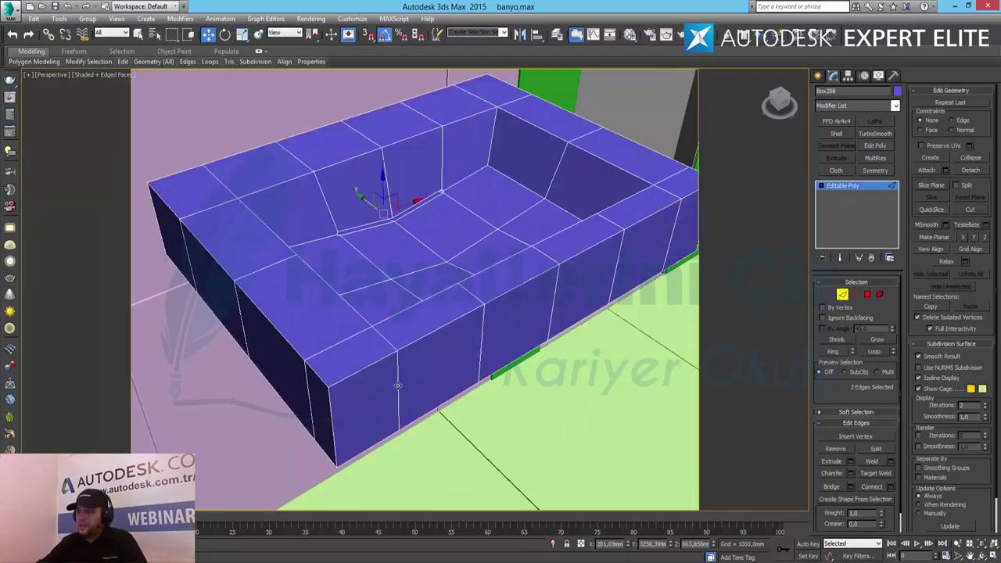
Step: Connect the side-wall edge ring with 3 segments at pinch 61, then add TurboSmooth
click(834, 353)
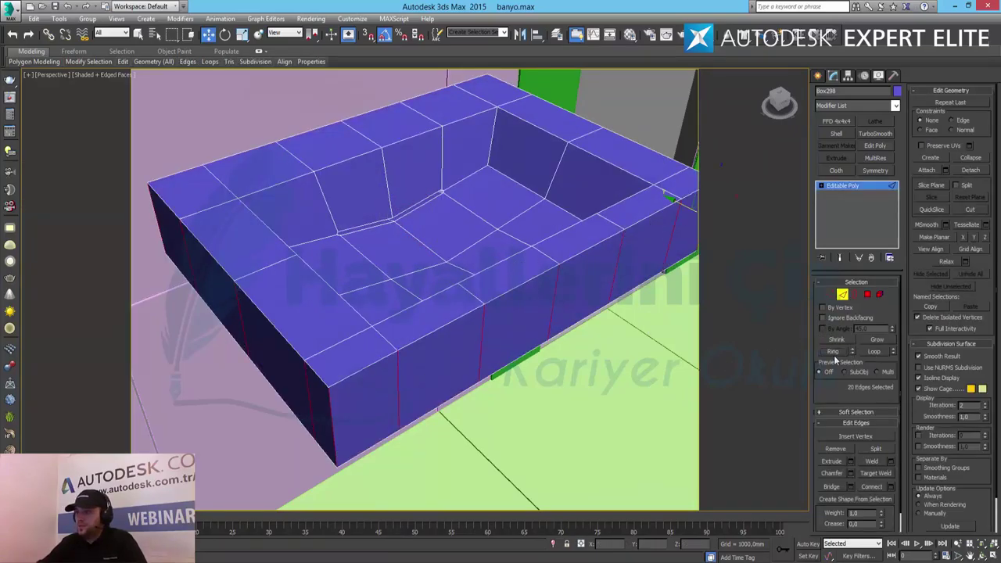
click(891, 488)
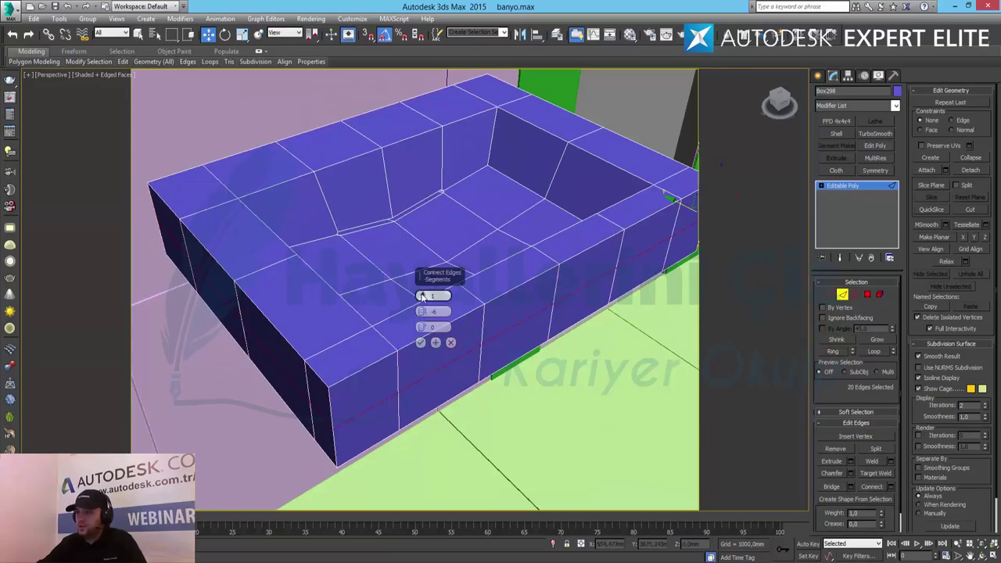
drag(422, 297, 422, 291)
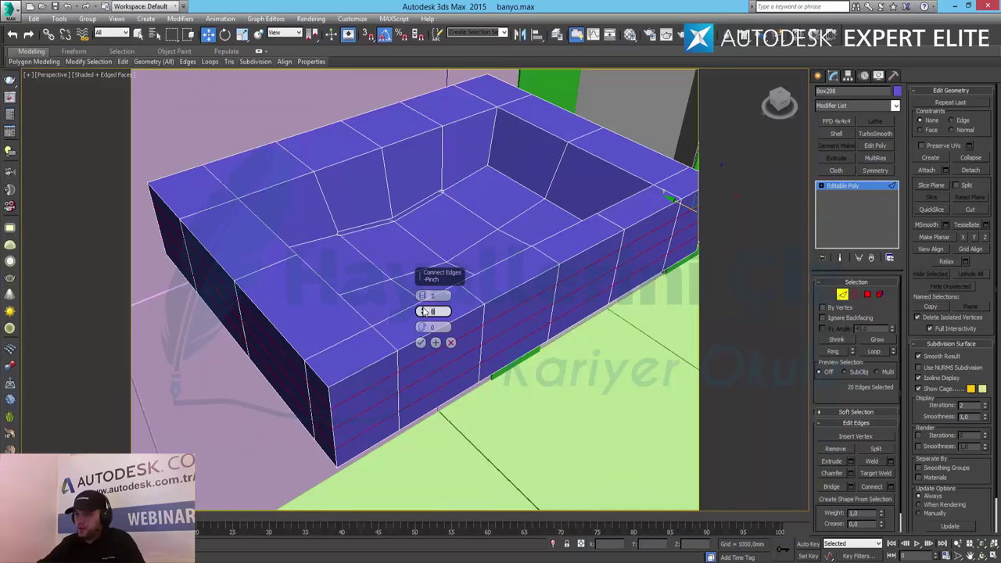
drag(423, 312, 434, 245)
mouse_move(441, 193)
mouse_down()
mouse_move(443, 179)
mouse_move(444, 207)
mouse_up()
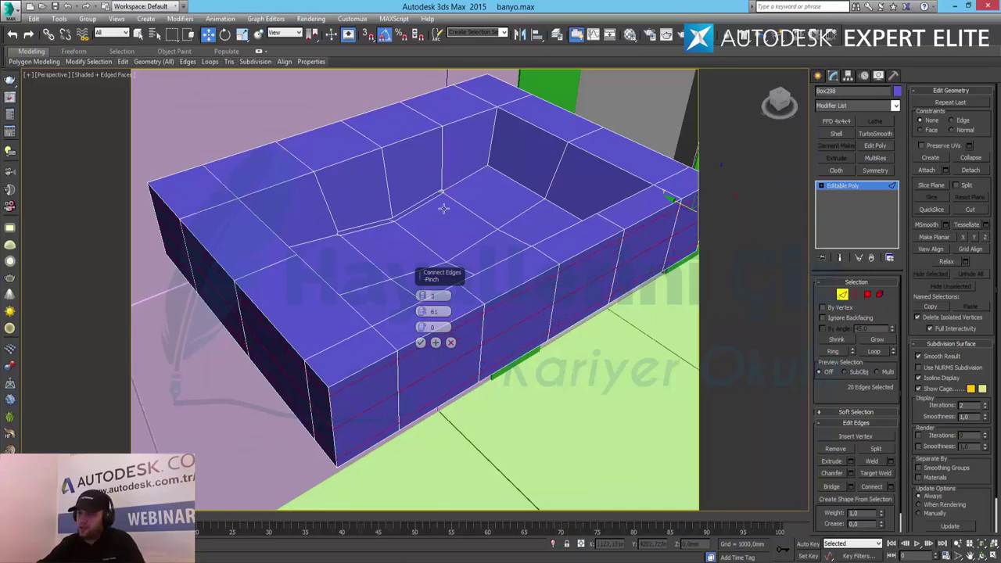
click(421, 343)
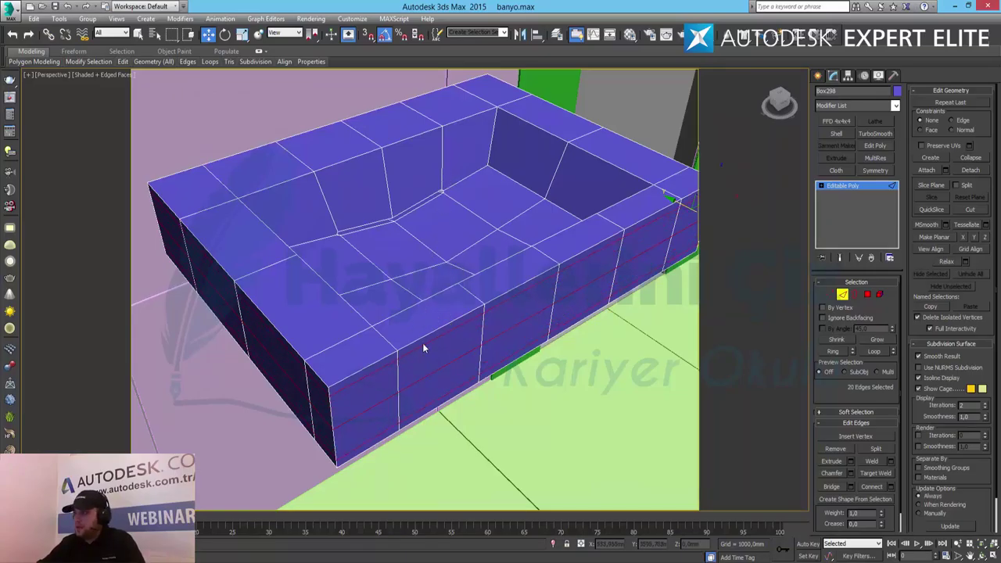
click(842, 294)
click(876, 134)
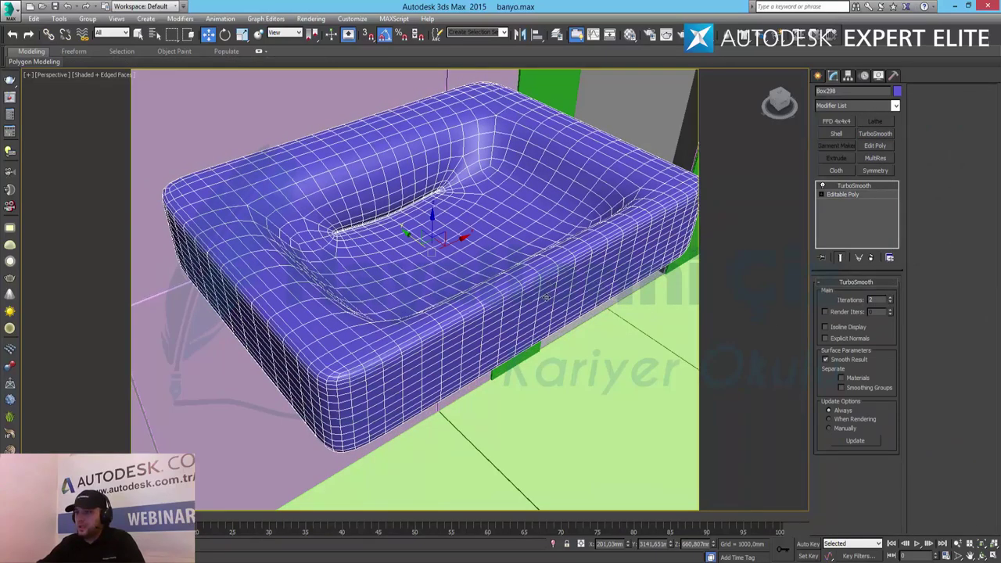
Step: Reselect the sink Box298 and drop to its Editable Poly level beneath TurboSmooth
click(590, 429)
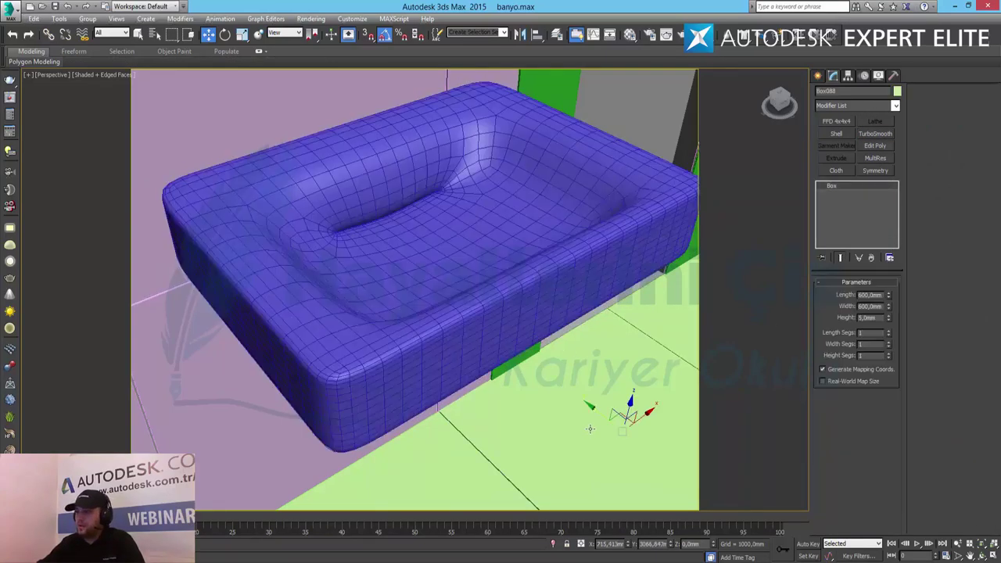
alt+middle_drag(461, 366, 485, 351)
click(495, 258)
key(z)
click(613, 436)
alt+middle_drag(613, 436, 526, 379)
alt+middle_drag(414, 329, 442, 336)
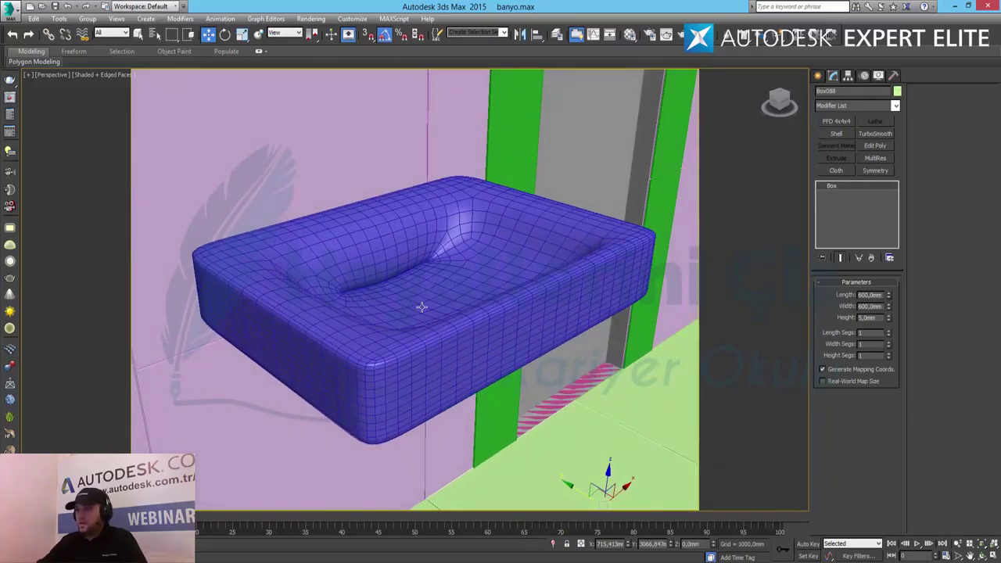
alt+middle_drag(442, 258, 436, 268)
middle_drag(427, 330, 437, 293)
click(438, 293)
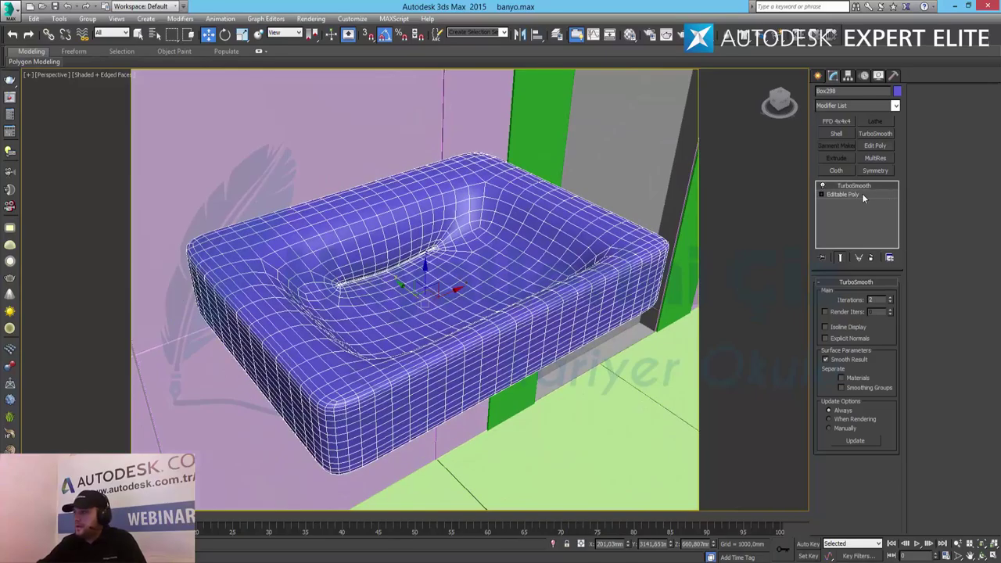
click(862, 193)
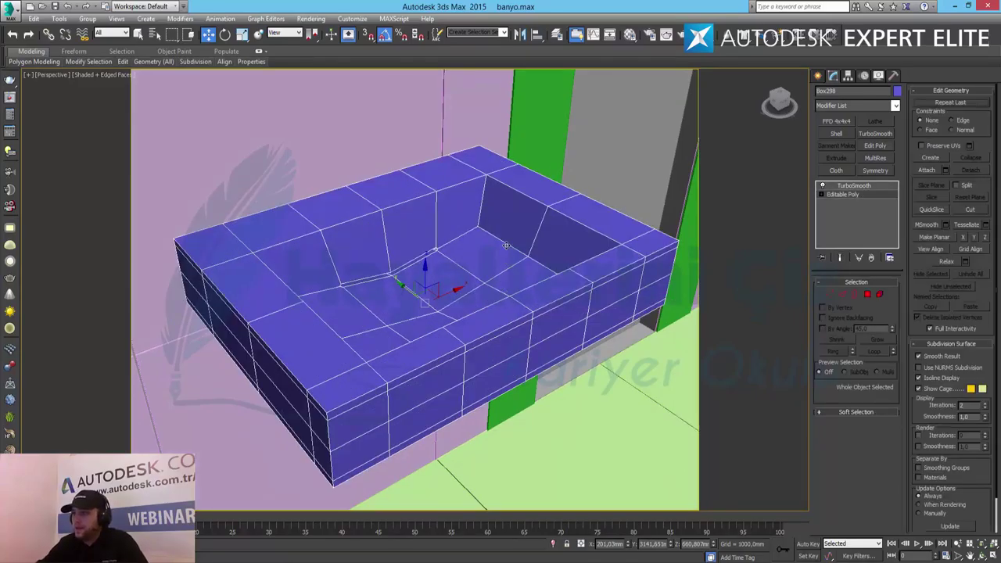
Step: Select the edge rings running around the basin's inner walls
click(844, 295)
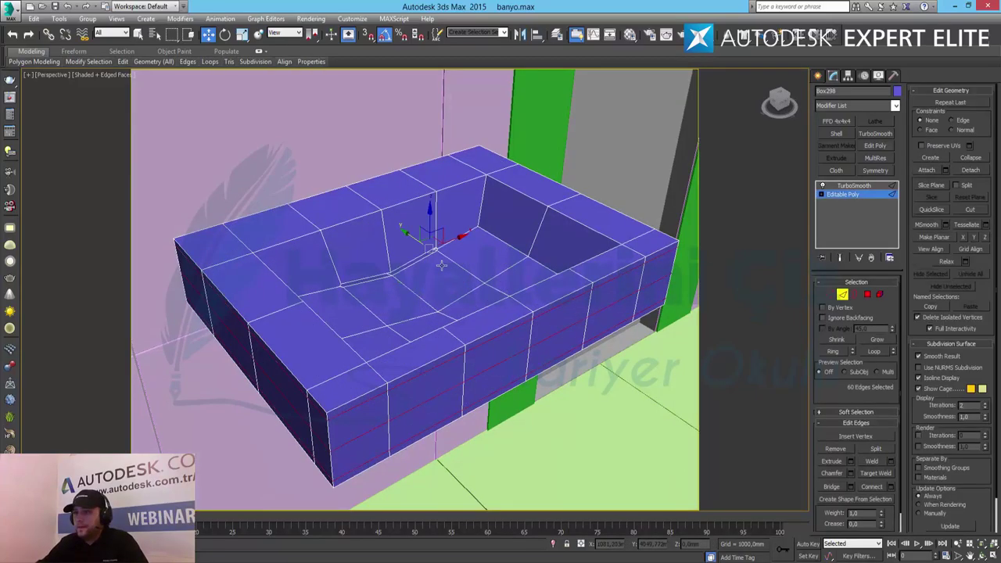
click(386, 245)
click(834, 353)
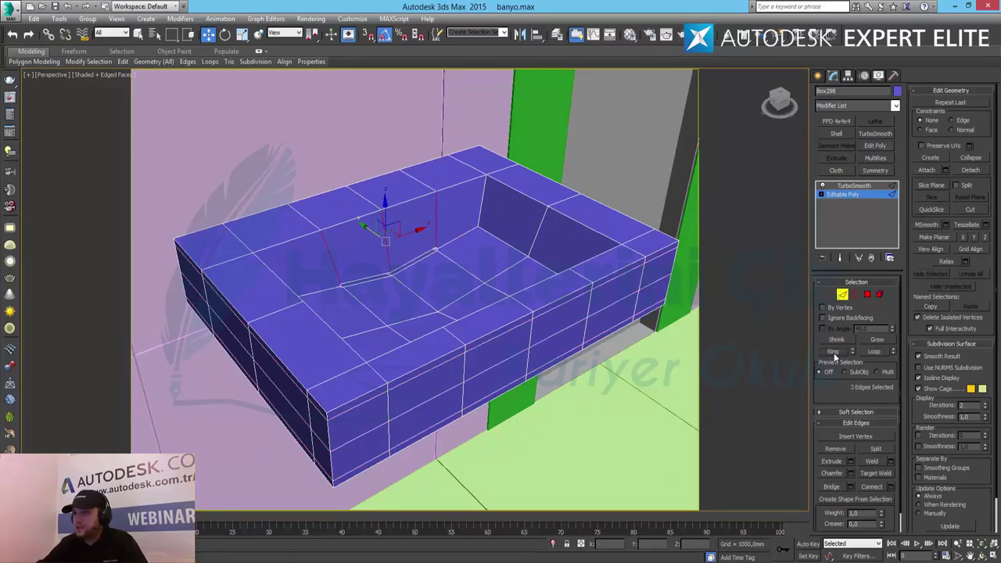
ctrl+click(479, 208)
click(834, 351)
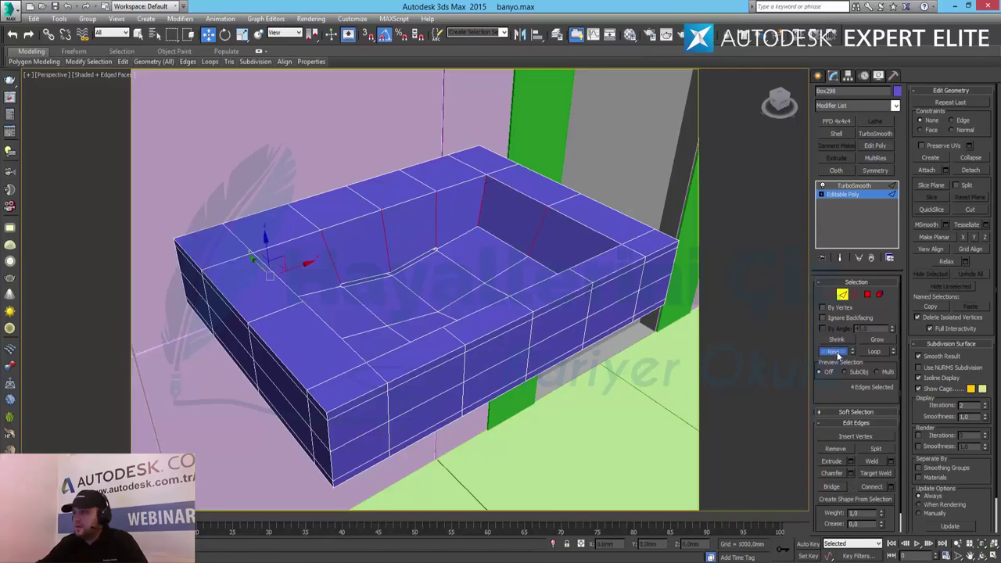
ctrl+click(536, 269)
alt+middle_drag(536, 269, 557, 272)
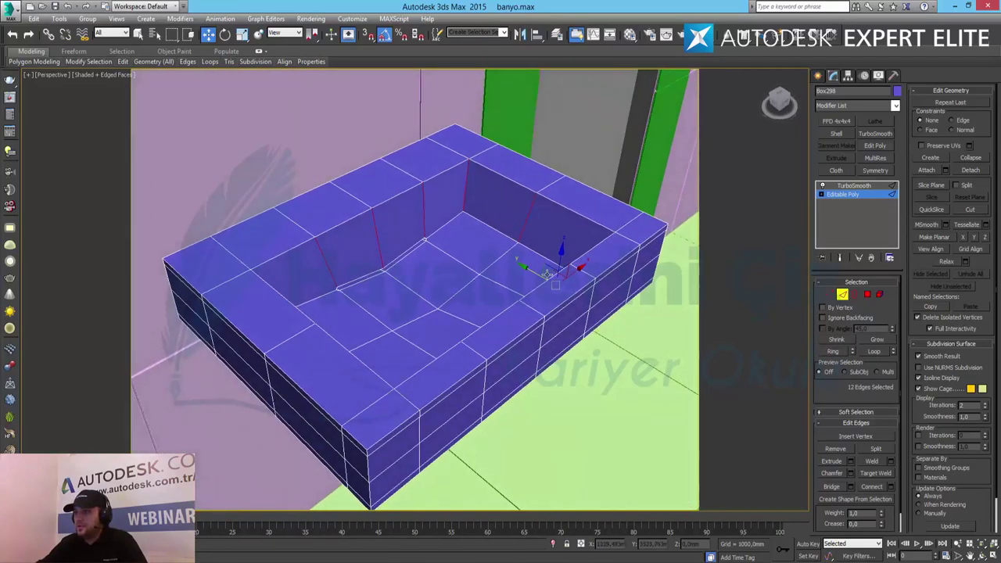
Step: Connect them with 3 loops at pinch 60, preview TurboSmooth, then return to Editable Poly
click(891, 487)
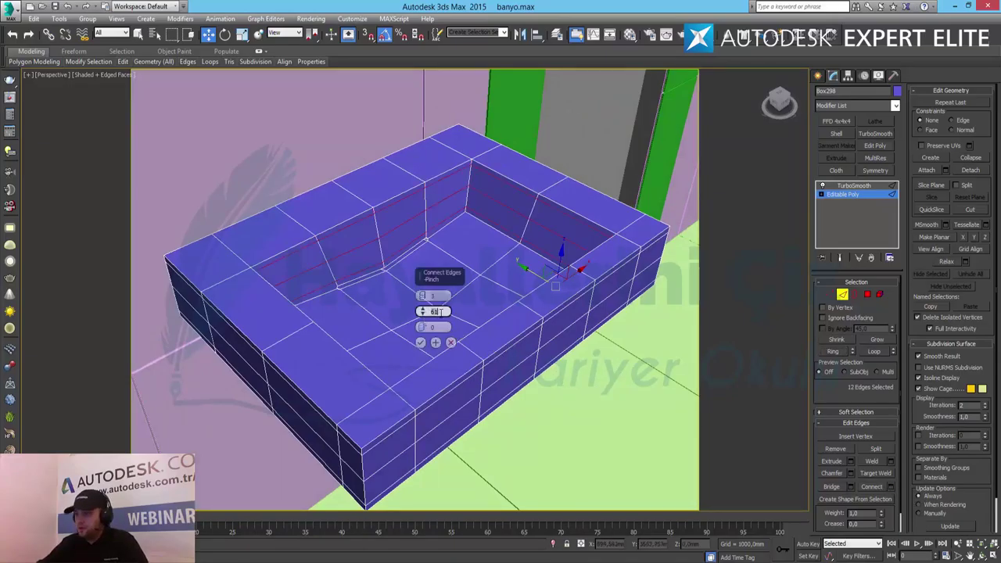
drag(440, 312, 364, 356)
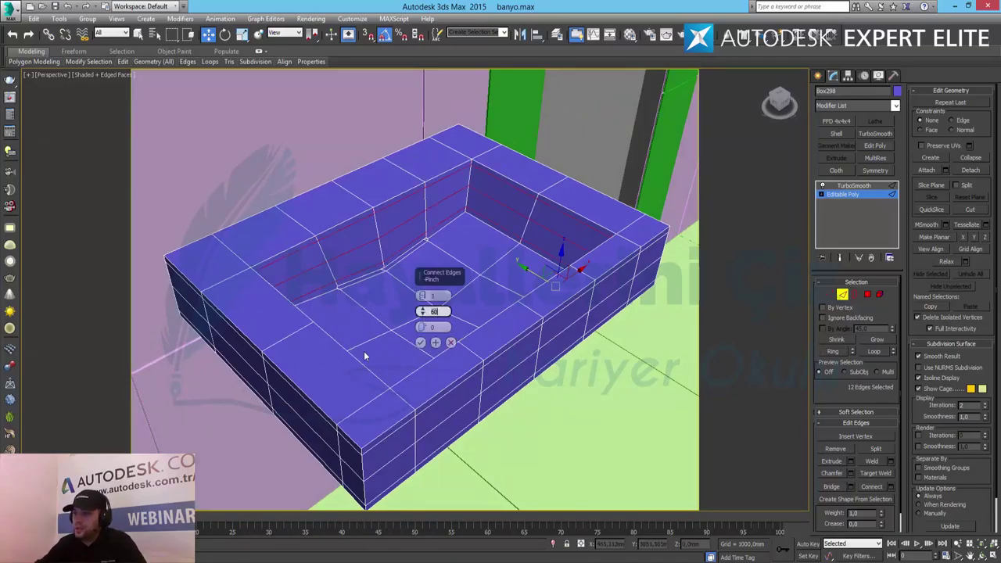
click(420, 344)
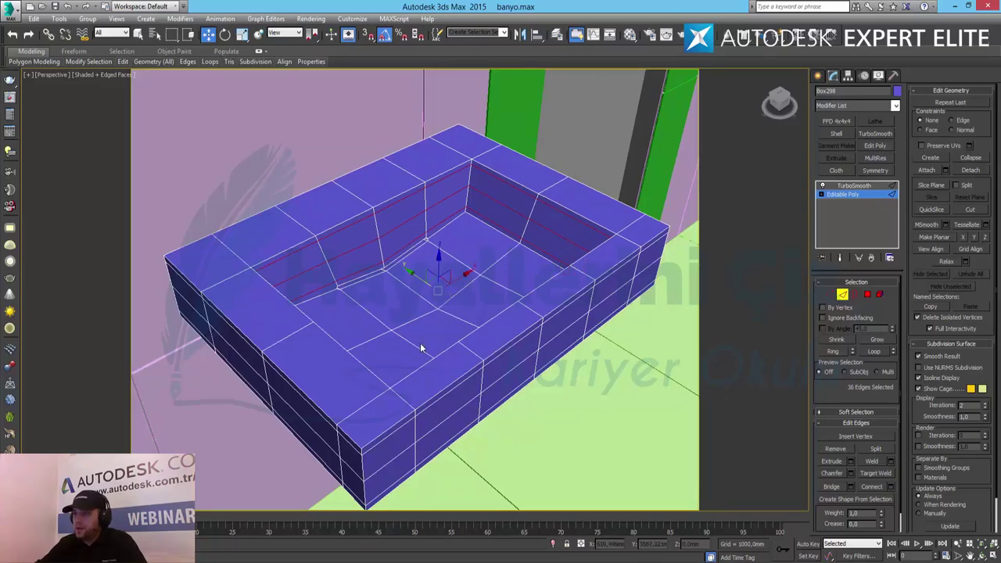
click(843, 295)
click(849, 185)
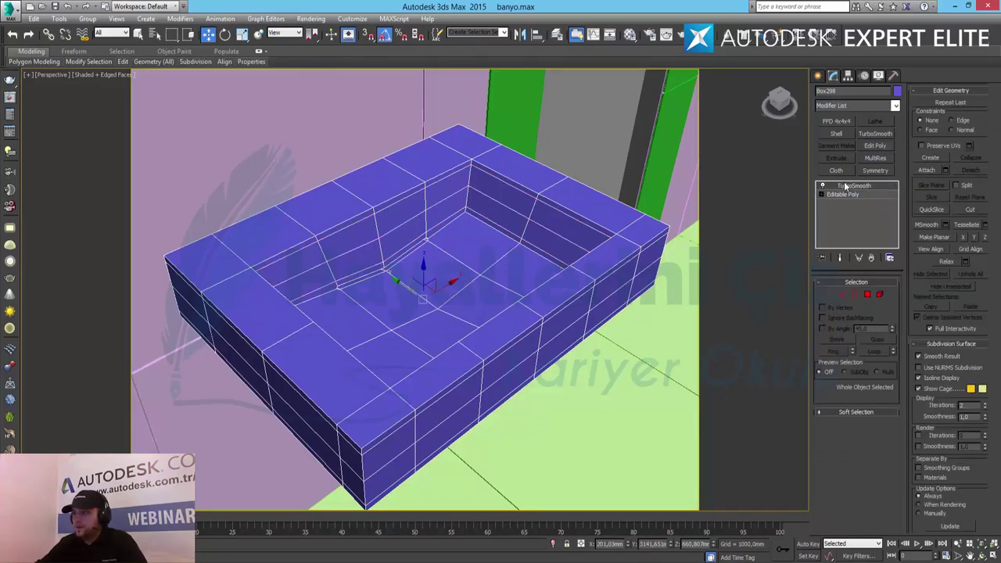
alt+middle_drag(421, 324, 463, 313)
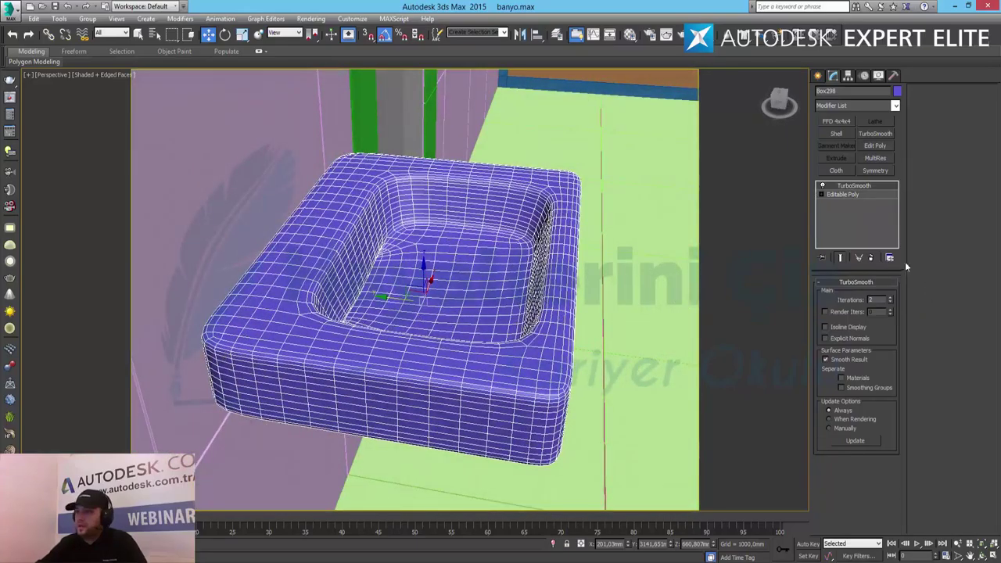
click(841, 195)
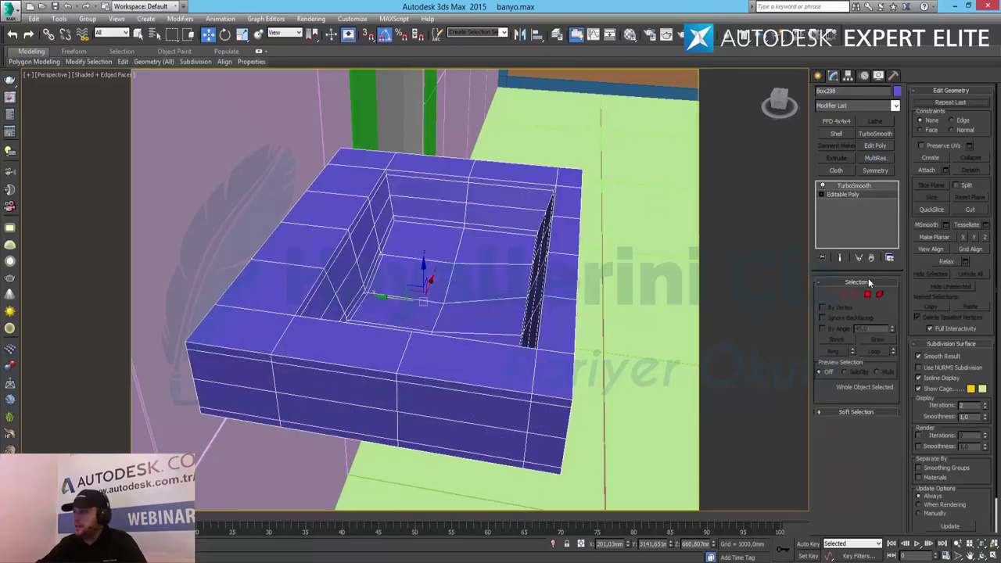
Step: Add pinched connecting loops on the front-left and right outer corner edge rings
click(843, 296)
click(228, 349)
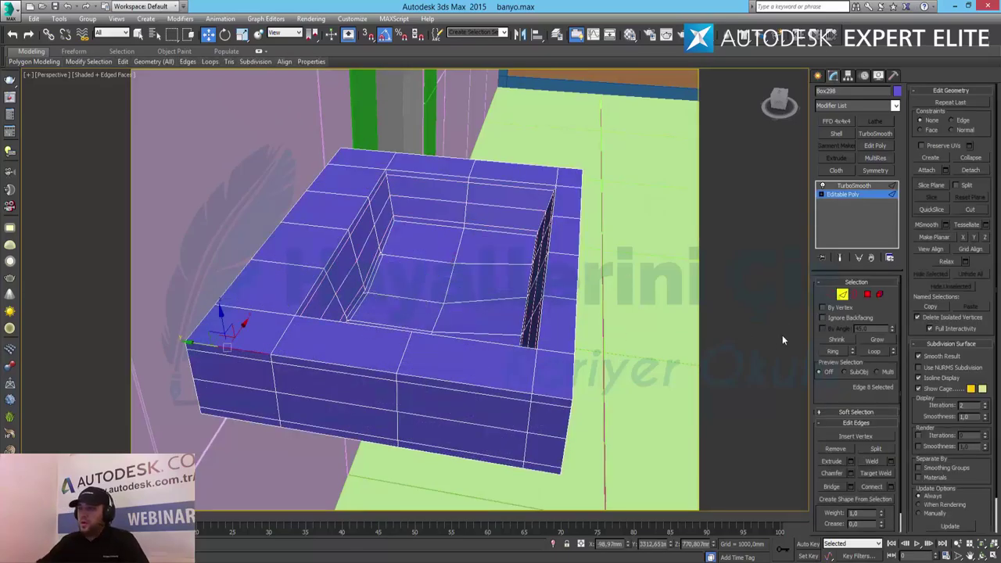
click(837, 352)
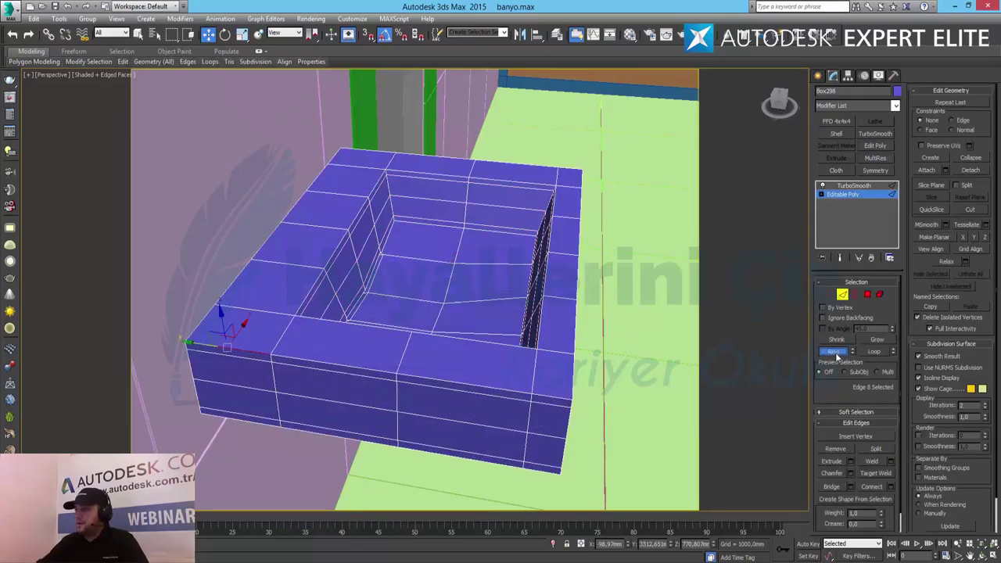
click(890, 486)
click(419, 343)
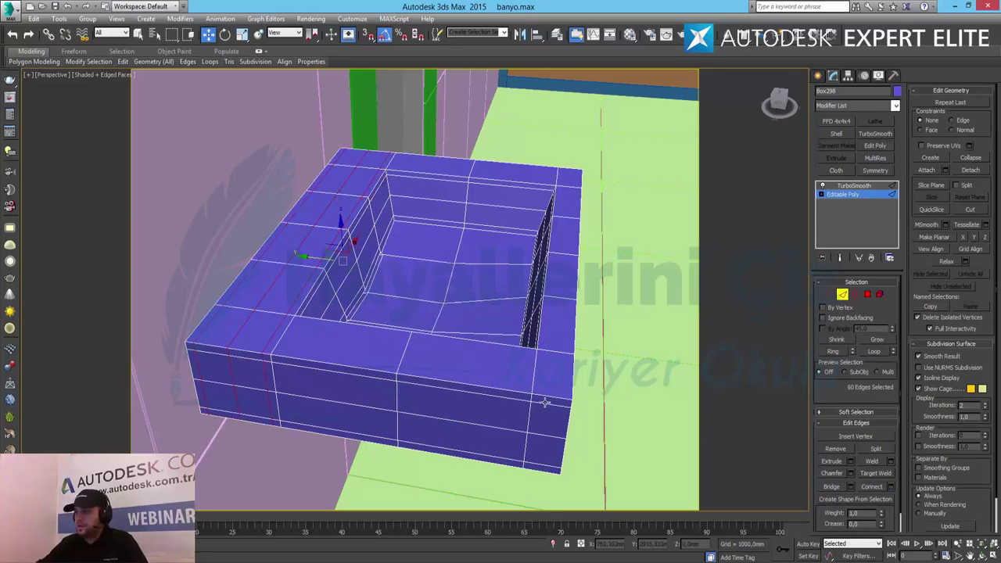
click(547, 397)
click(835, 351)
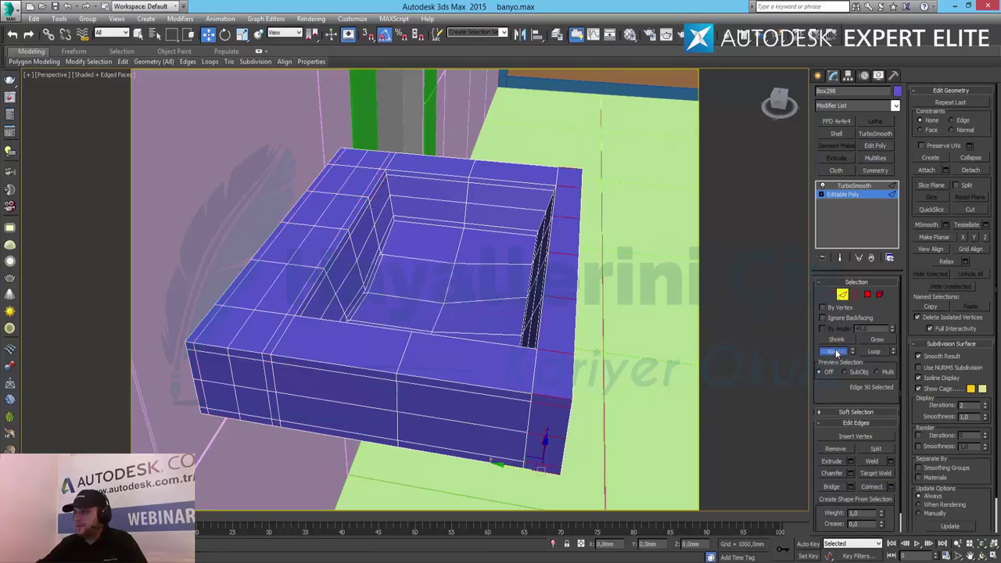
click(888, 489)
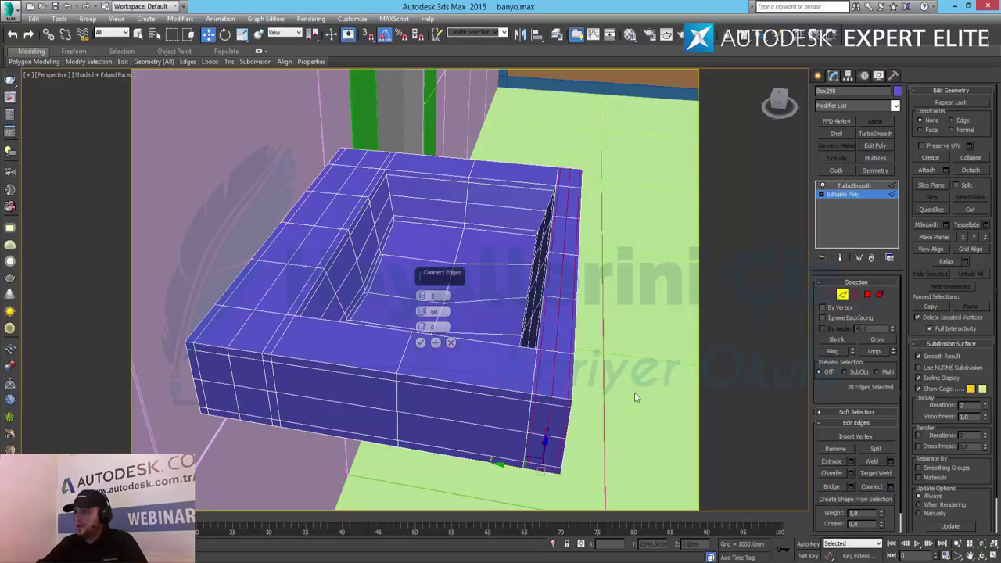
click(422, 347)
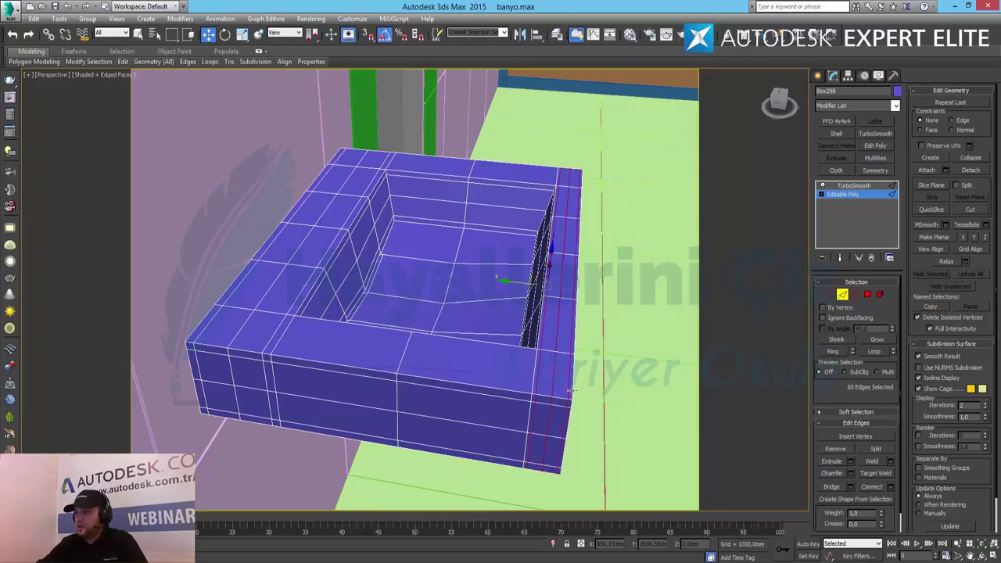
Step: Add pinched loops on the front side and top rim rings, then show TurboSmooth
click(556, 398)
click(828, 352)
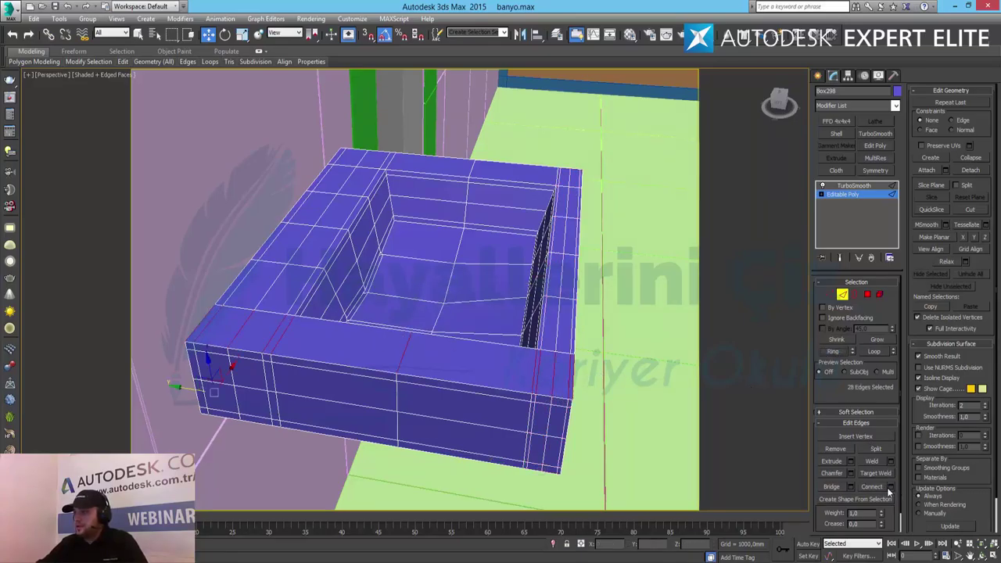
click(888, 487)
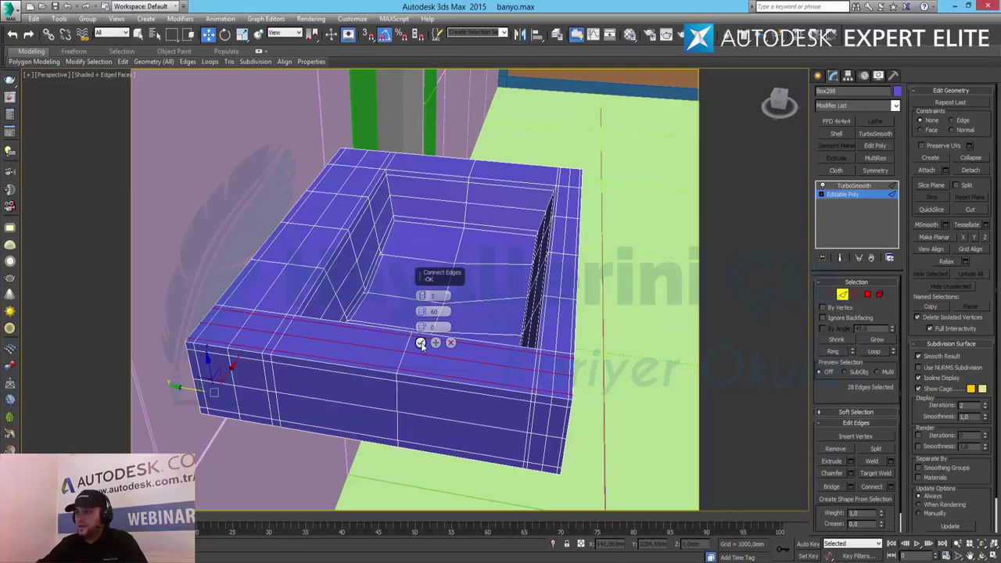
click(421, 342)
click(571, 175)
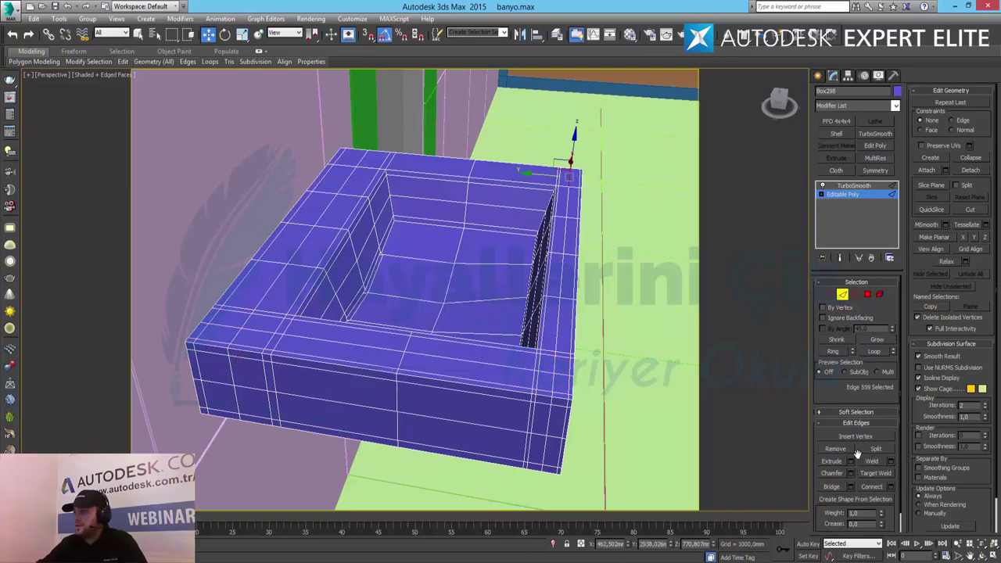
click(834, 352)
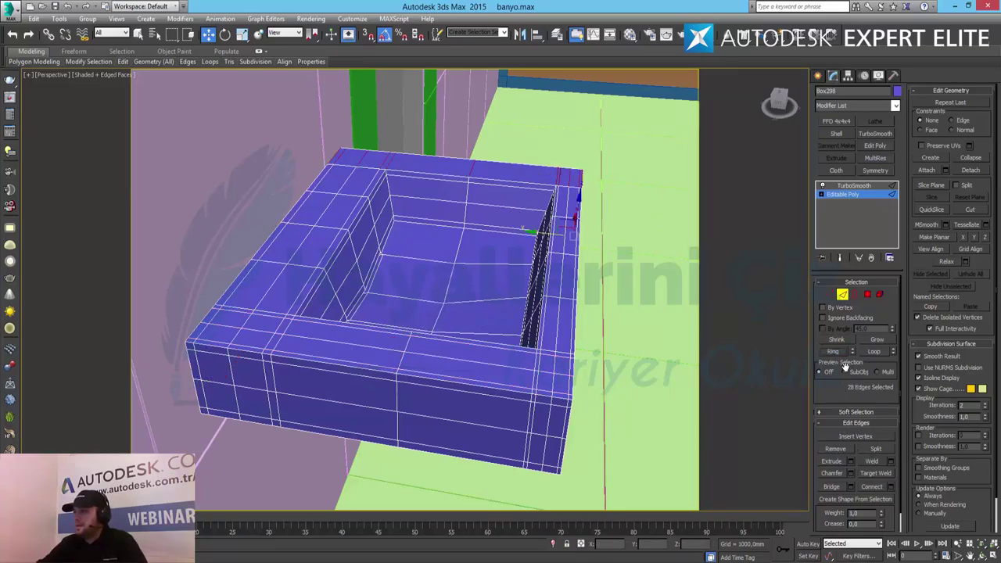
click(872, 487)
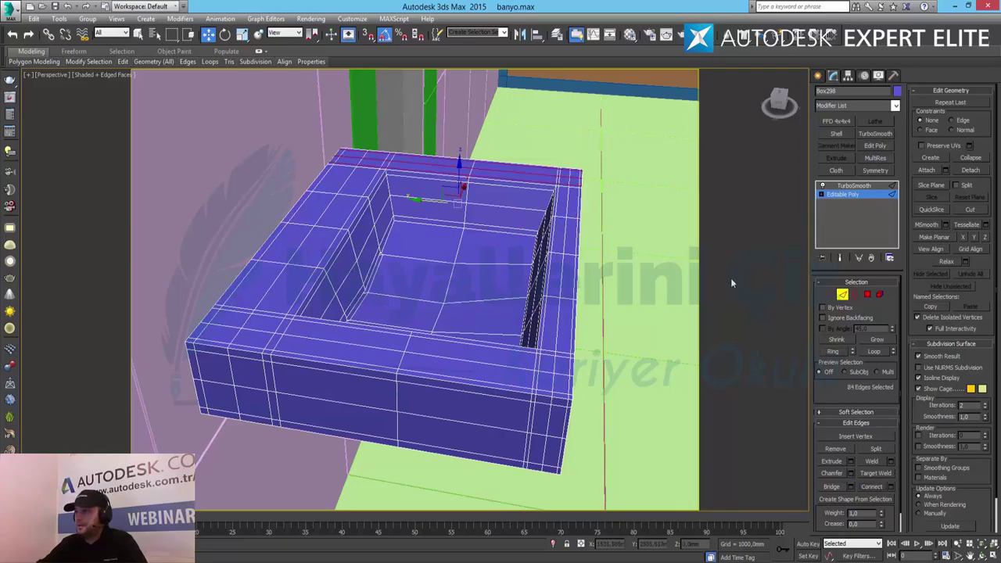
click(842, 294)
click(840, 188)
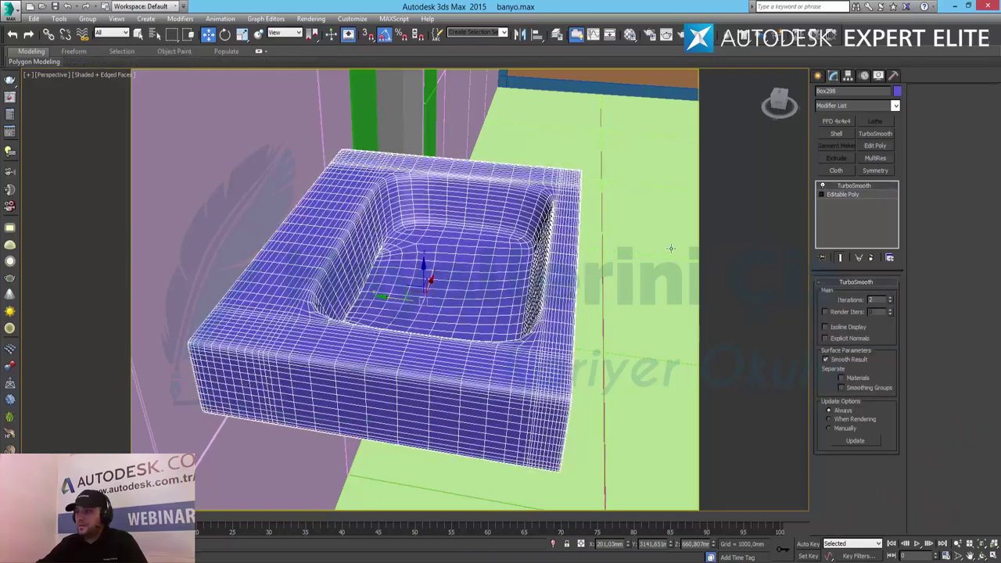
Step: Hide edged faces with F4, frame and inspect the sink, then return to its Editable Poly
click(540, 136)
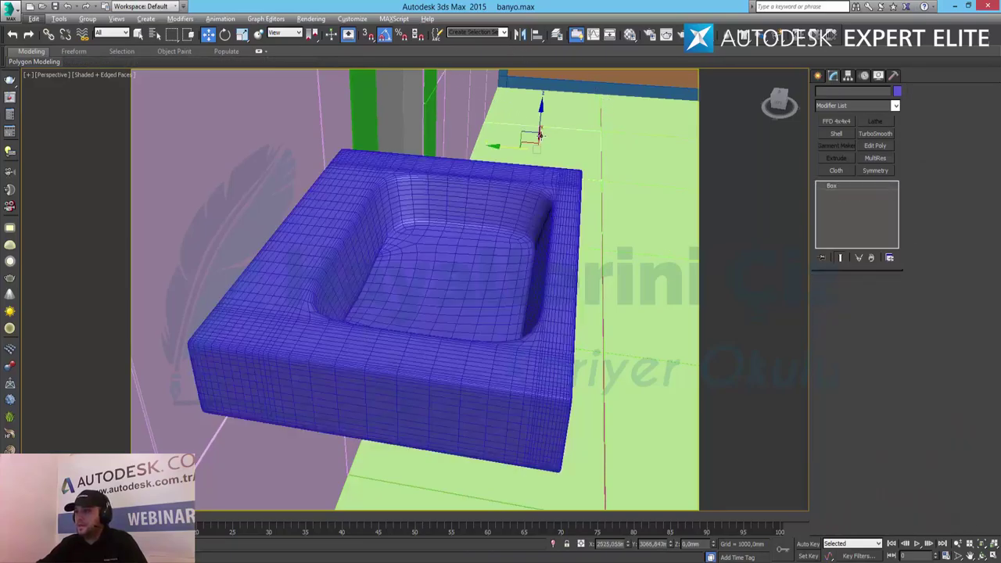
key(F4)
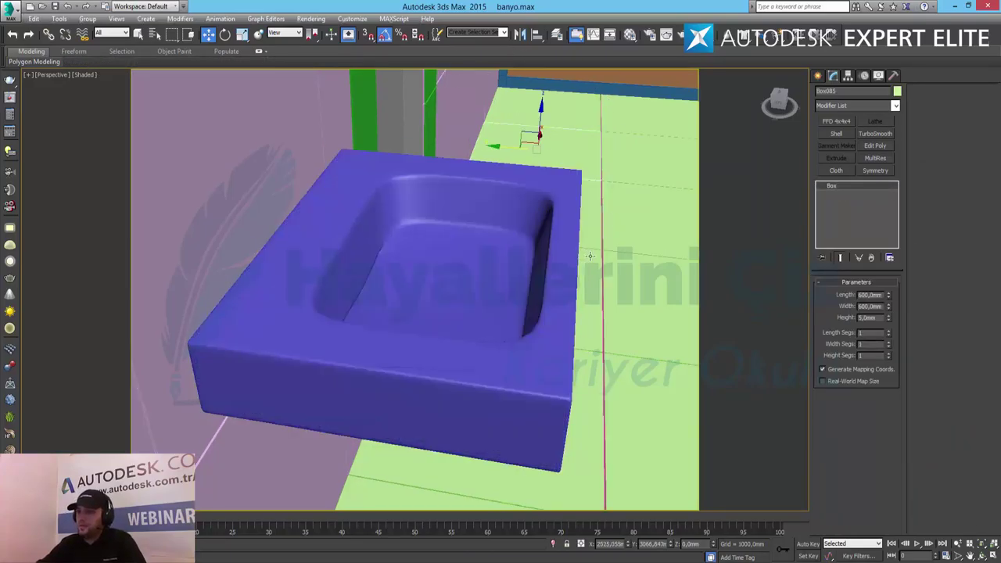
scroll(583, 255, up, 5)
click(164, 154)
key(z)
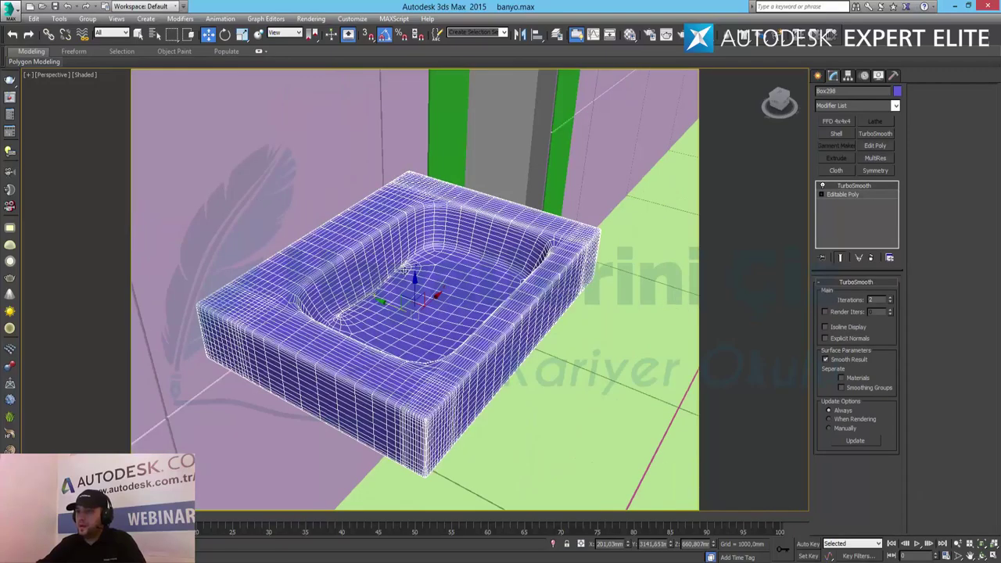
click(479, 107)
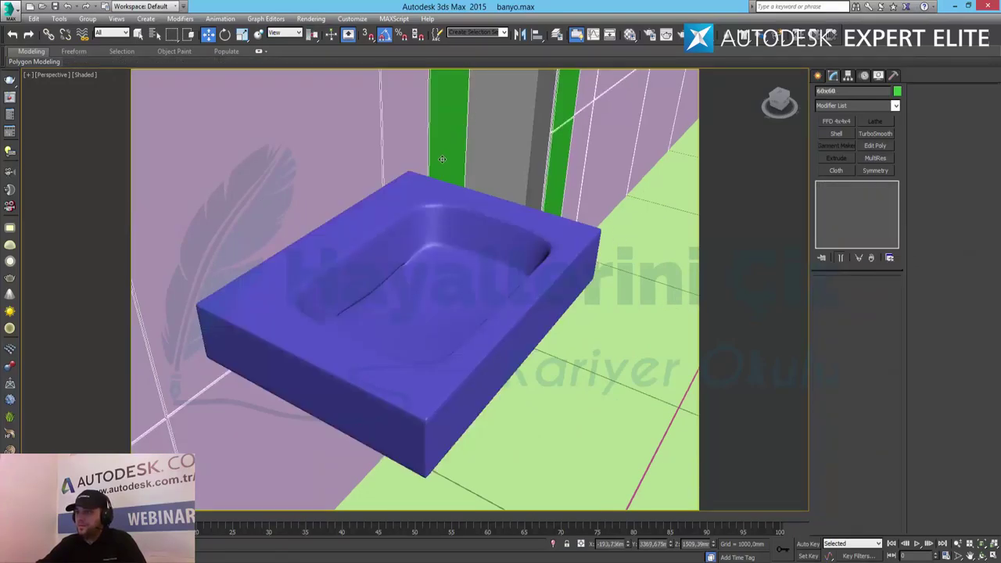
alt+middle_drag(460, 172, 446, 266)
scroll(436, 308, up, 3)
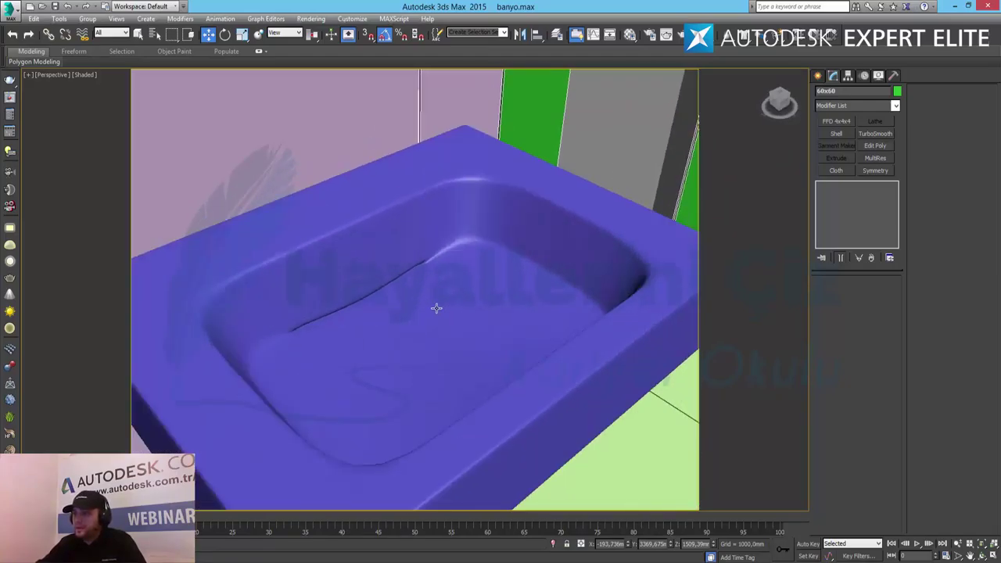
click(434, 307)
click(842, 194)
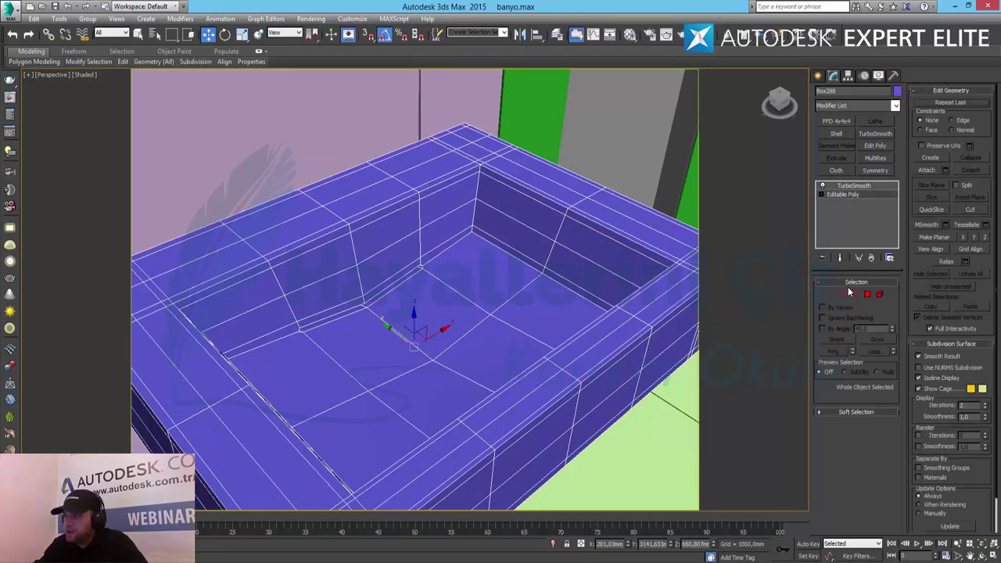
Step: Select five edges across the basin floor and connect them with new loops
click(843, 295)
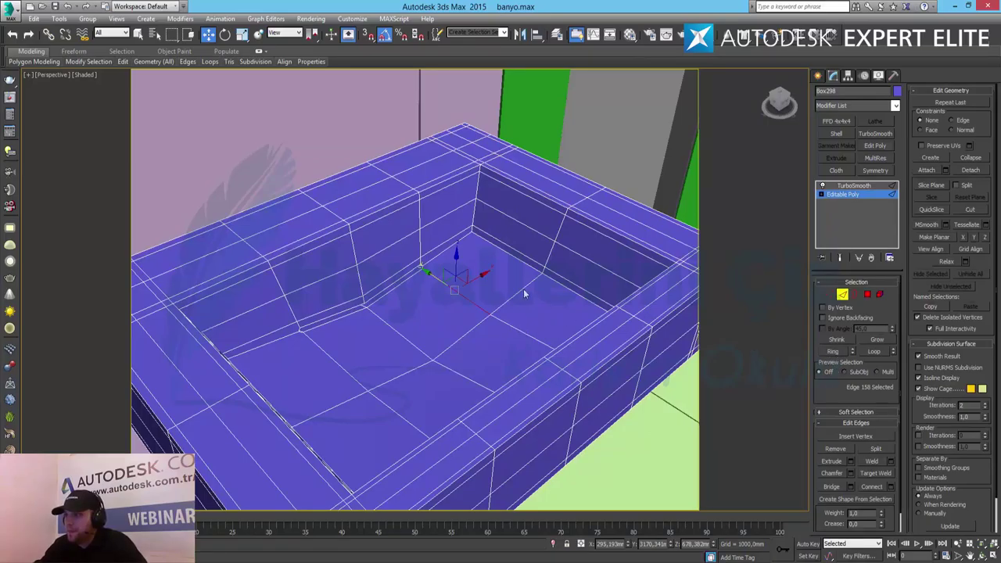
double_click(387, 323)
ctrl+click(329, 368)
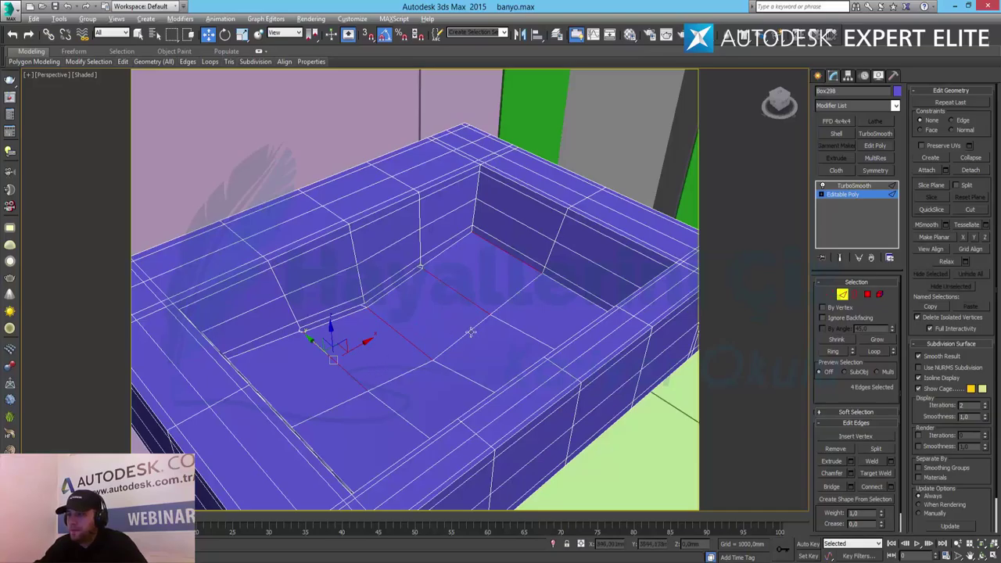
alt+middle_drag(471, 333, 409, 338)
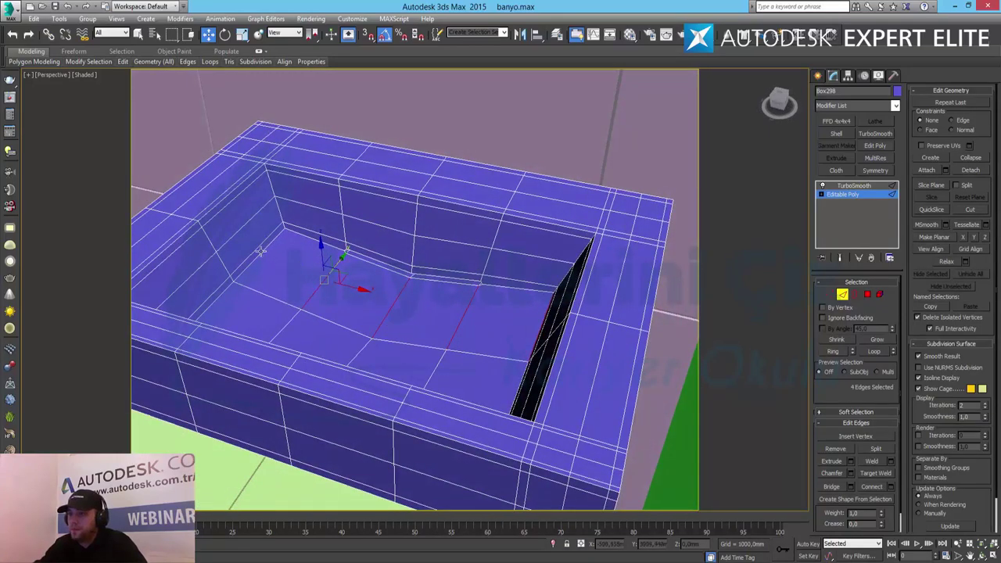
ctrl+click(267, 313)
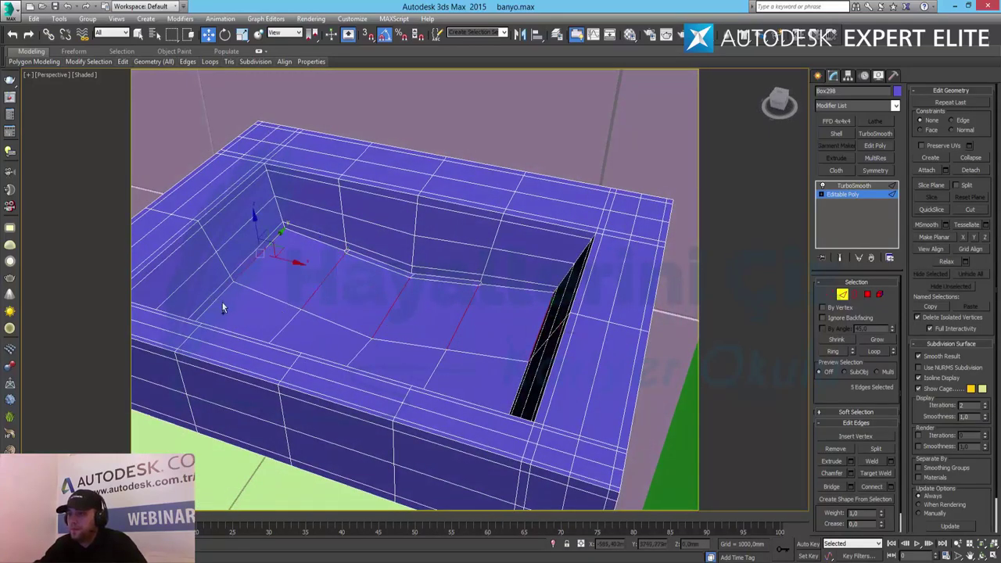
click(888, 488)
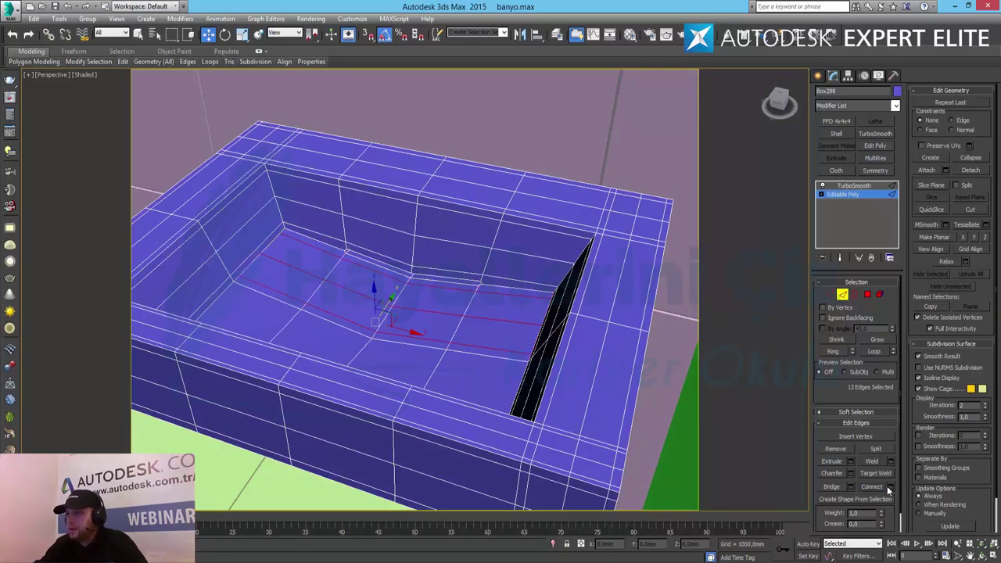
Step: Preview the TurboSmooth result, then go back to the sink's Editable Poly mesh
click(842, 296)
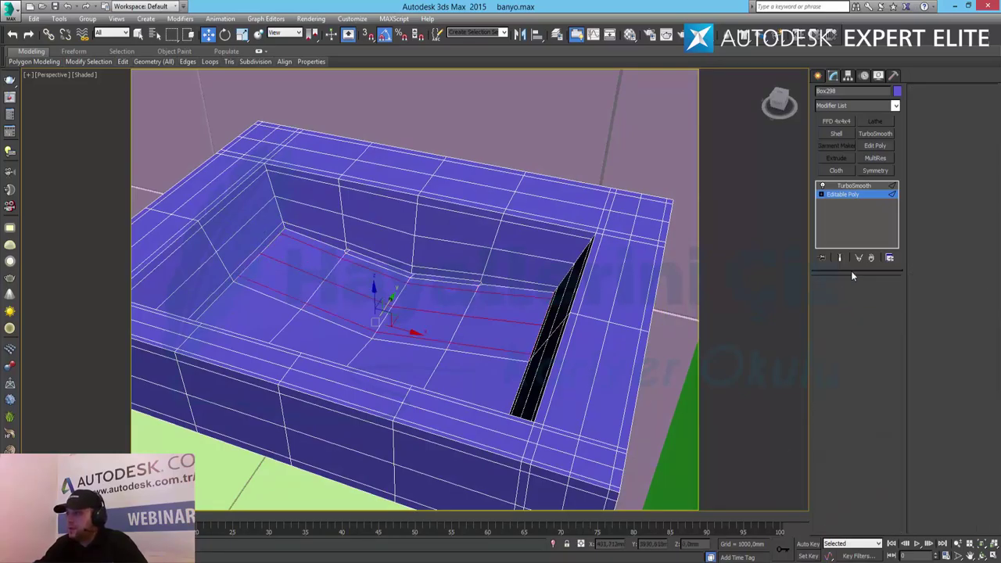
click(860, 187)
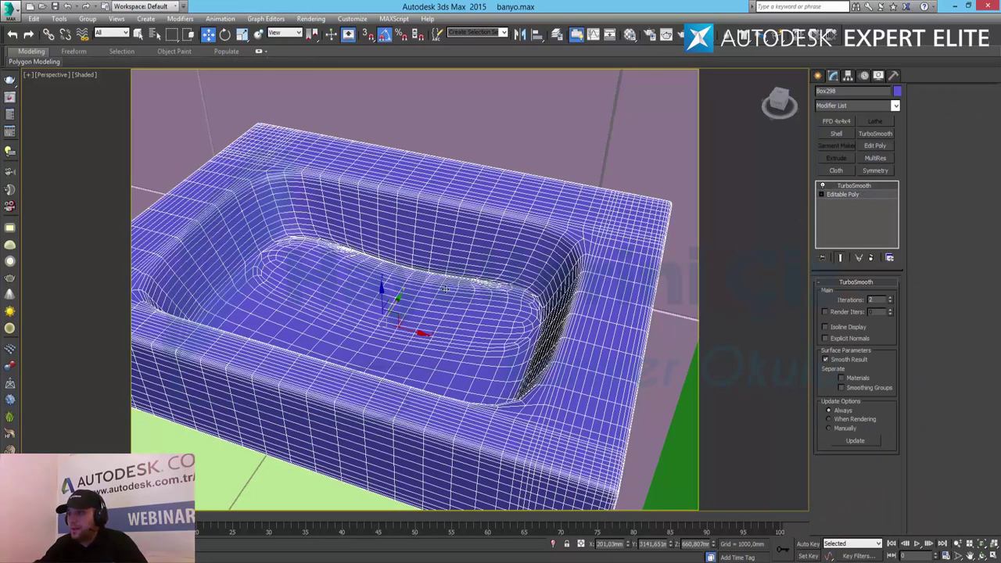
alt+middle_drag(418, 297, 477, 280)
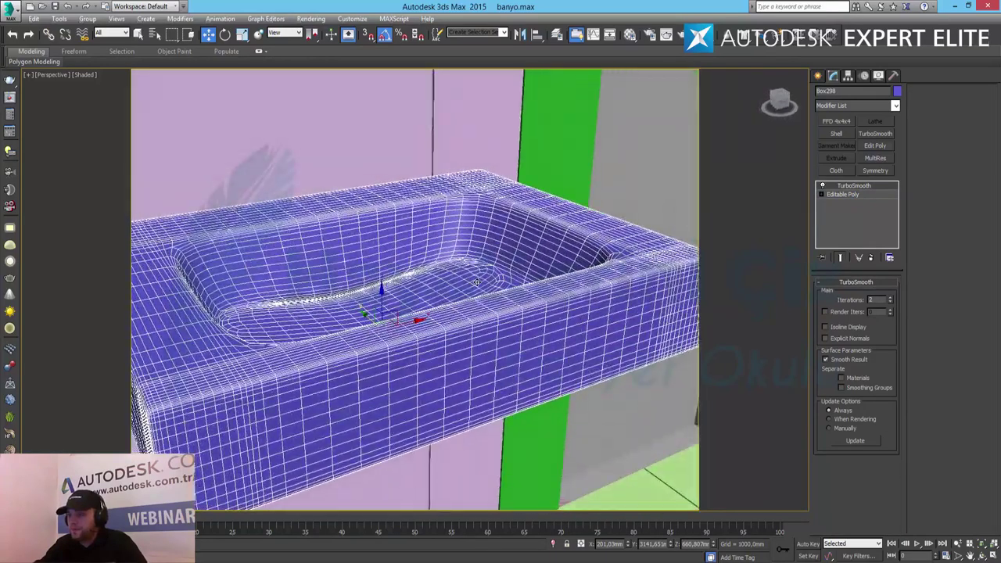
click(357, 172)
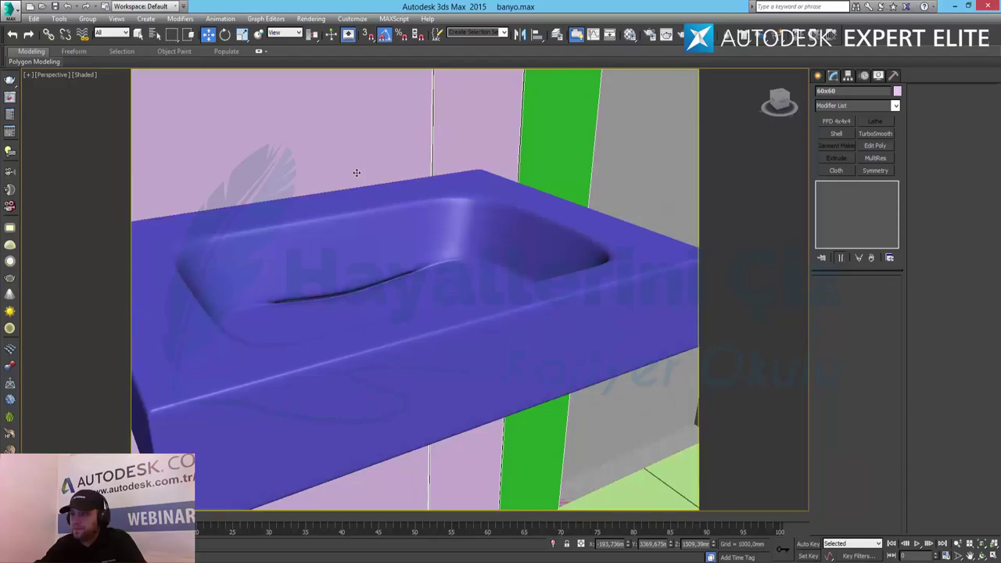
click(411, 209)
click(853, 186)
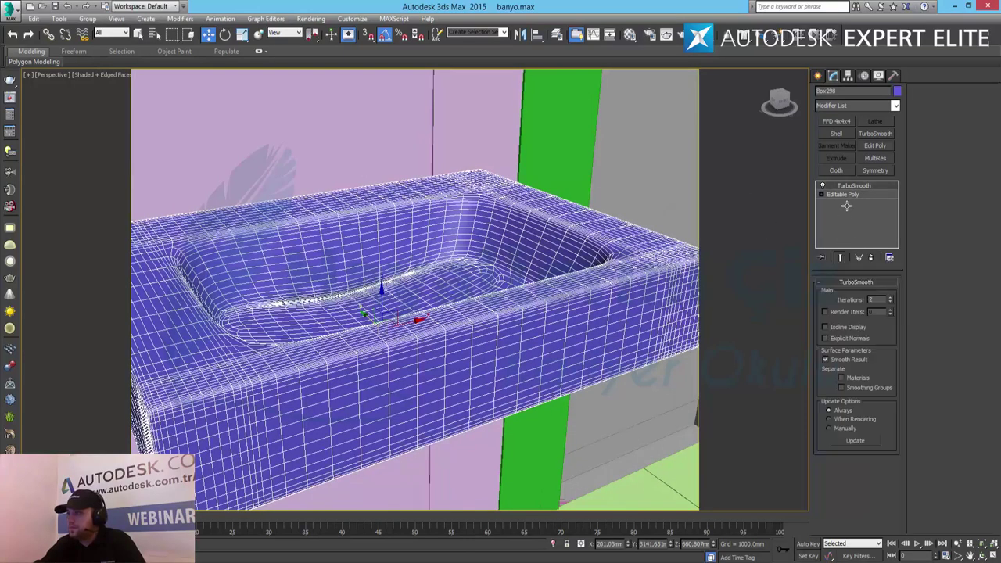
click(850, 194)
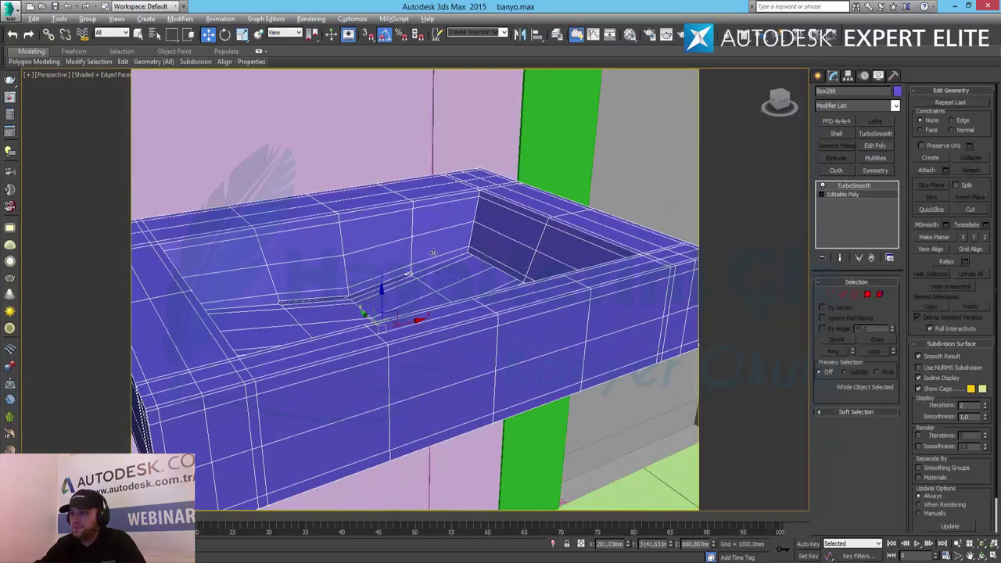
Step: Connect five more basin floor and wall edges with new loops
alt+middle_drag(432, 253, 360, 291)
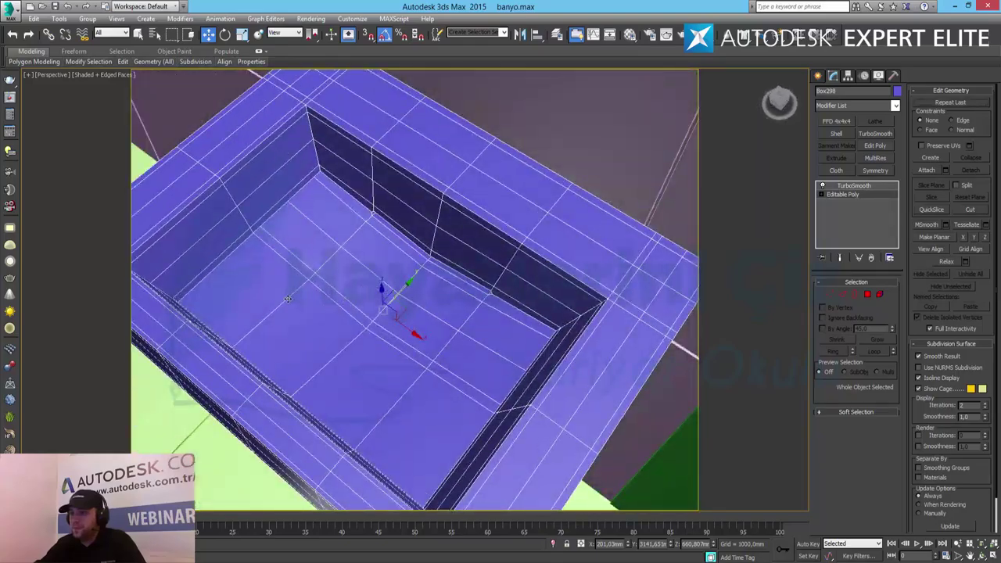
click(842, 294)
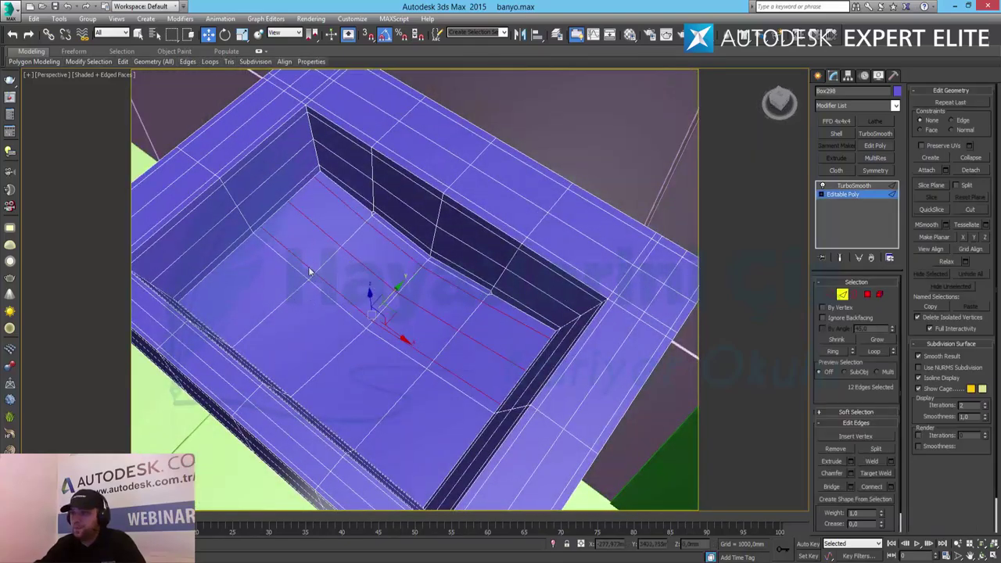
click(290, 296)
ctrl+click(222, 265)
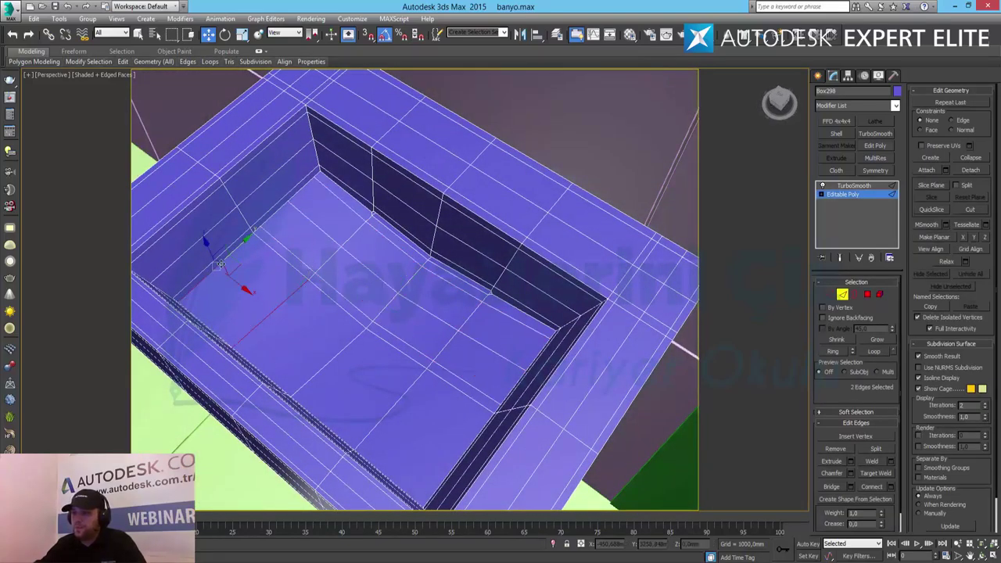
ctrl+click(337, 360)
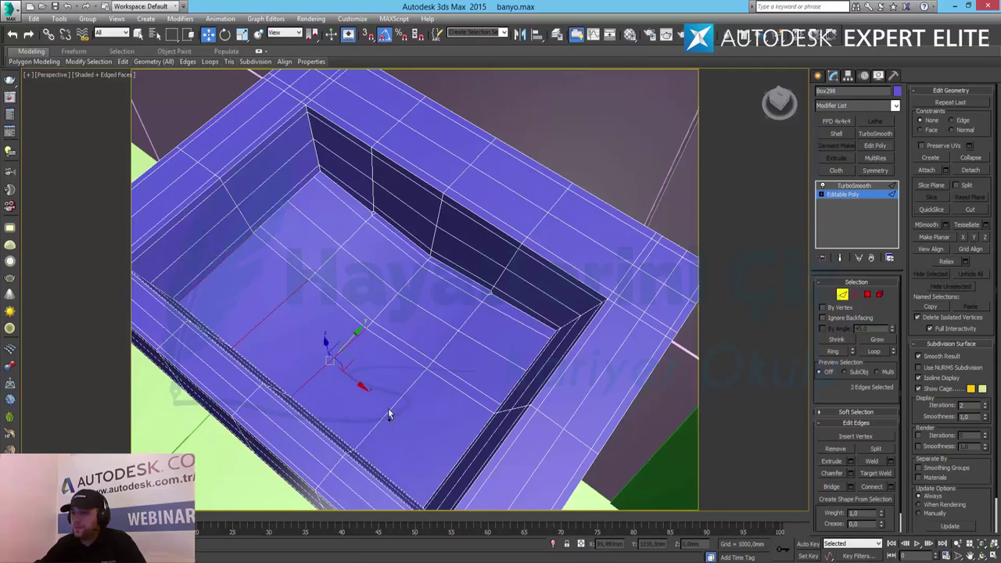
ctrl+click(390, 408)
alt+middle_drag(497, 430, 498, 374)
ctrl+click(499, 368)
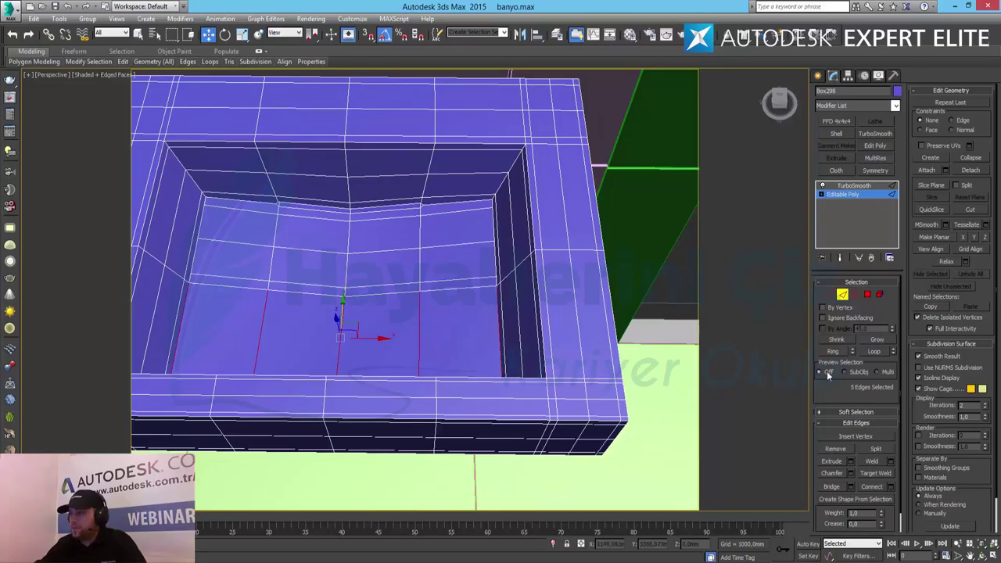
click(890, 485)
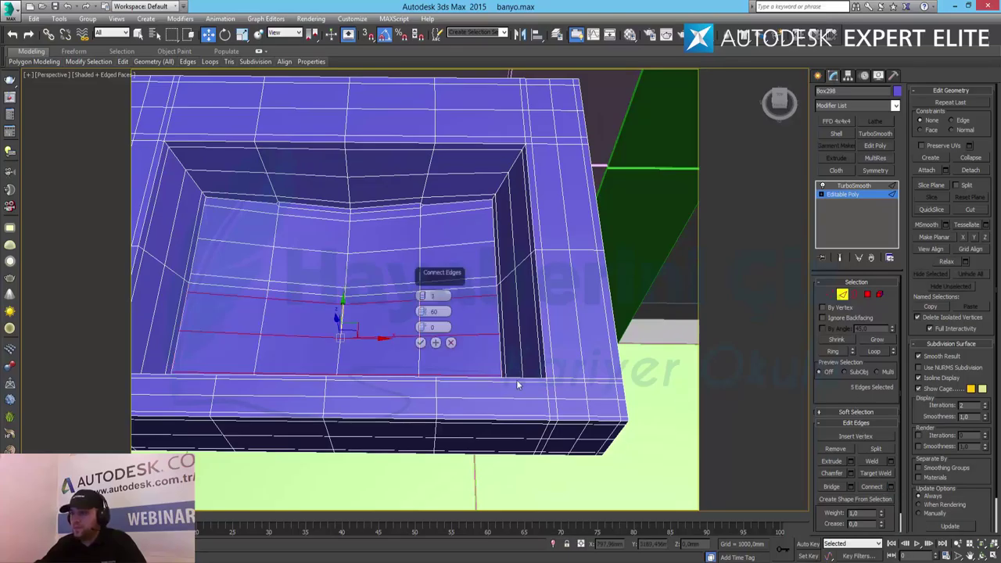
click(422, 346)
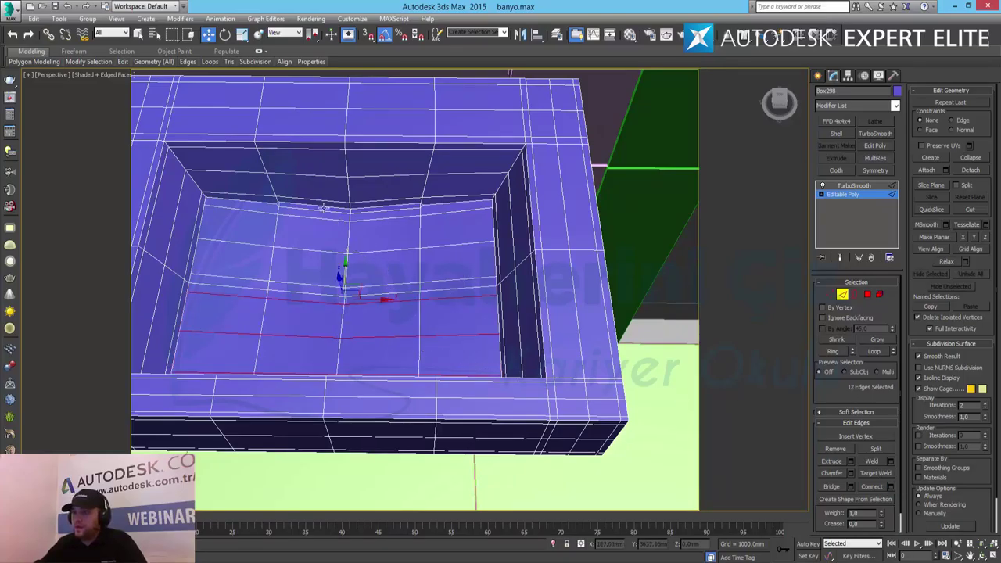
Step: Select the edges along the basin's back bottom corner
click(350, 207)
key(z)
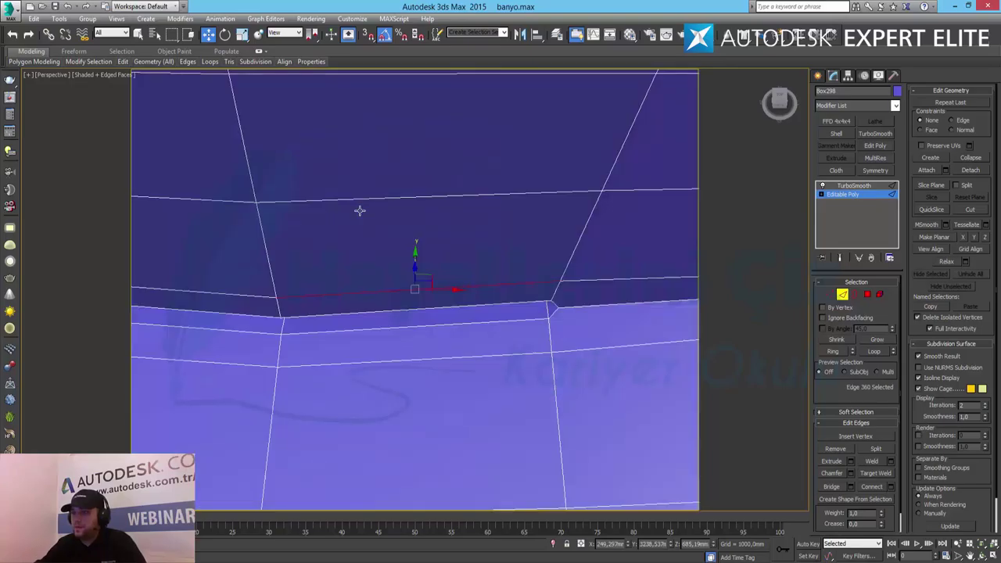
alt+middle_drag(390, 312, 331, 299)
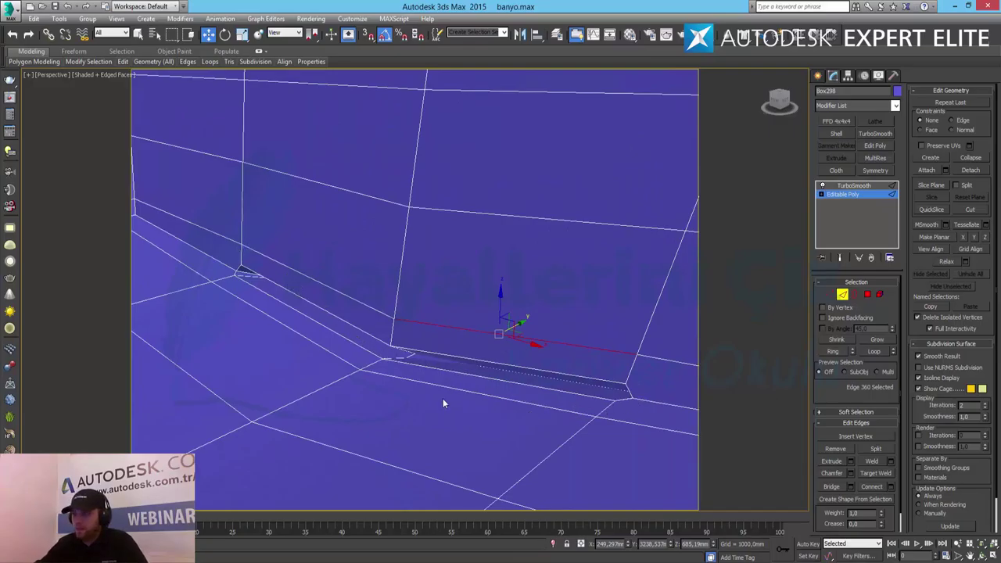
click(391, 336)
ctrl+click(233, 274)
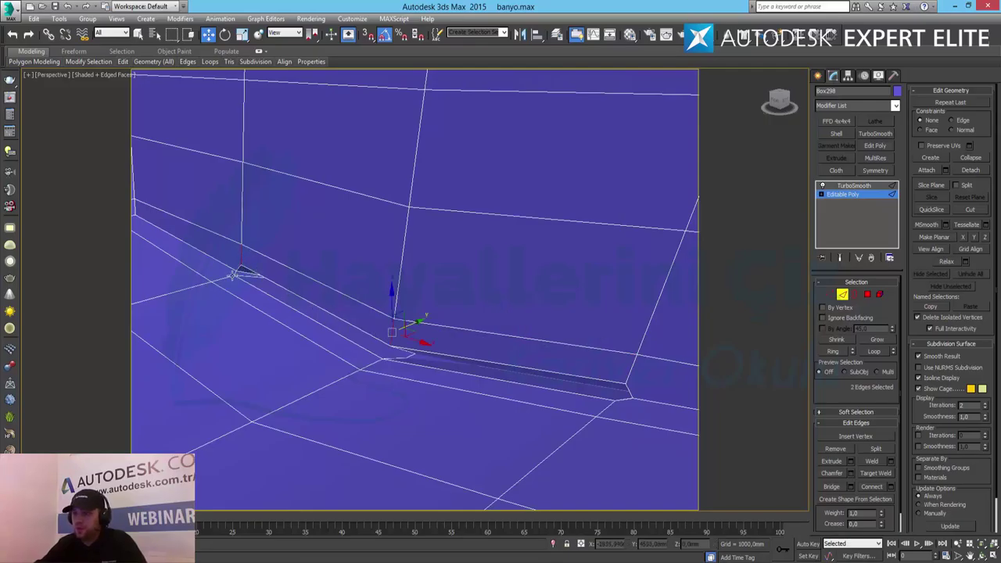
ctrl+click(227, 277)
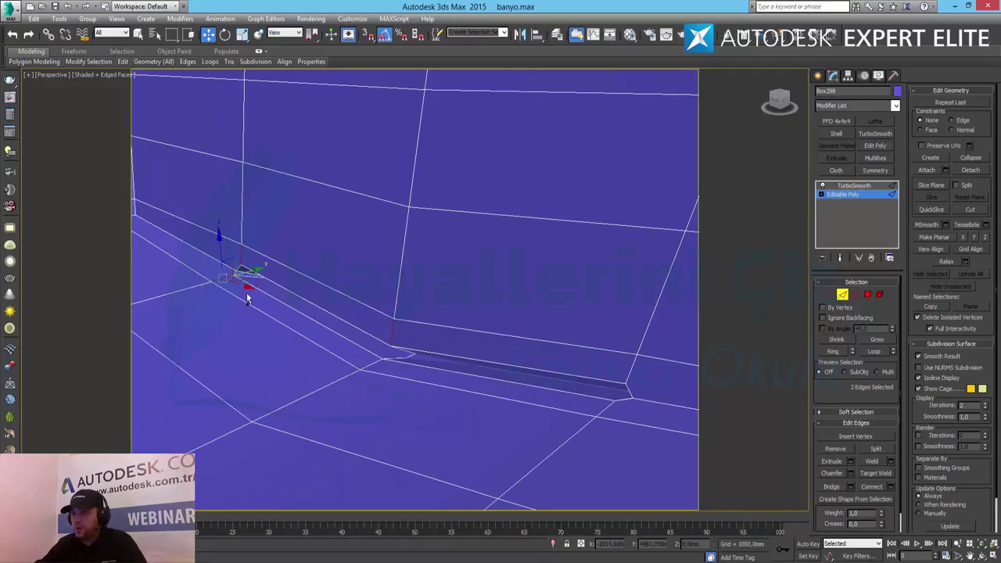
ctrl+click(377, 362)
ctrl+click(618, 395)
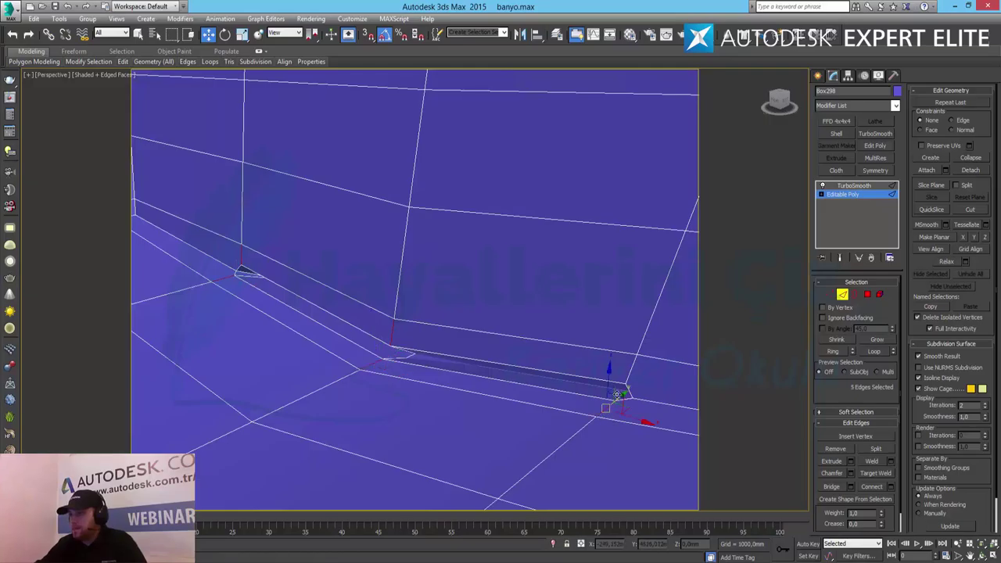
ctrl+click(632, 389)
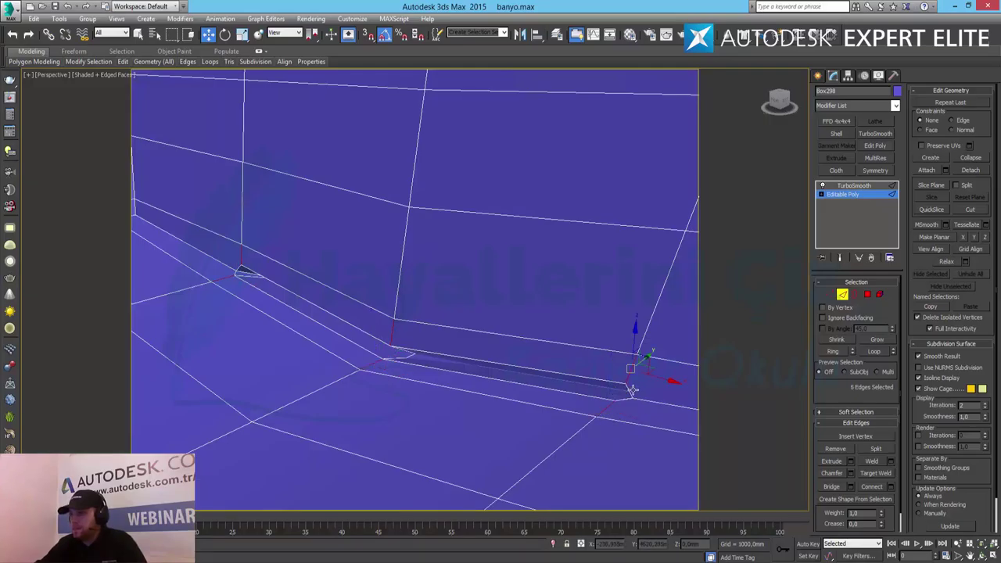
ctrl+click(626, 399)
ctrl+click(240, 258)
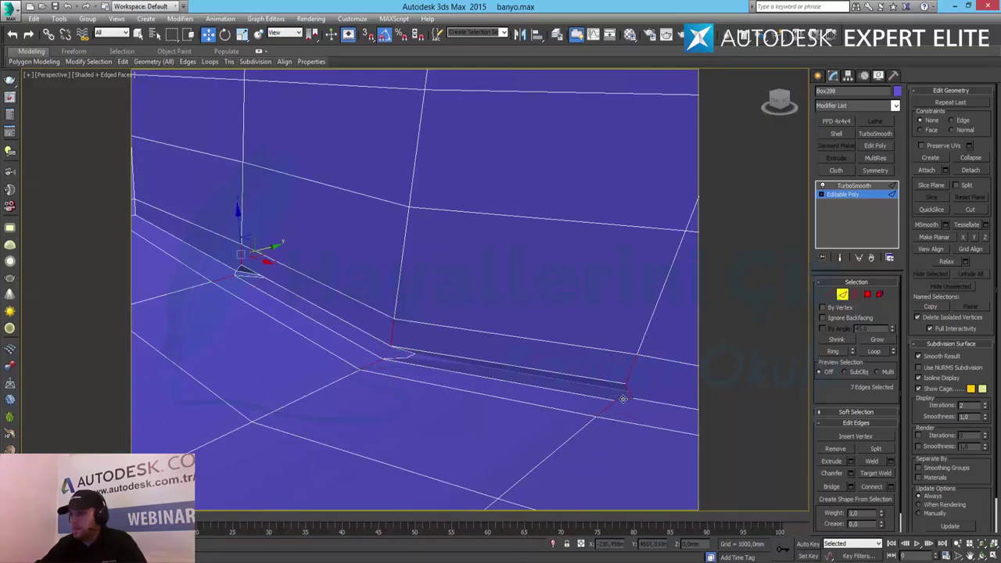
ctrl+click(241, 268)
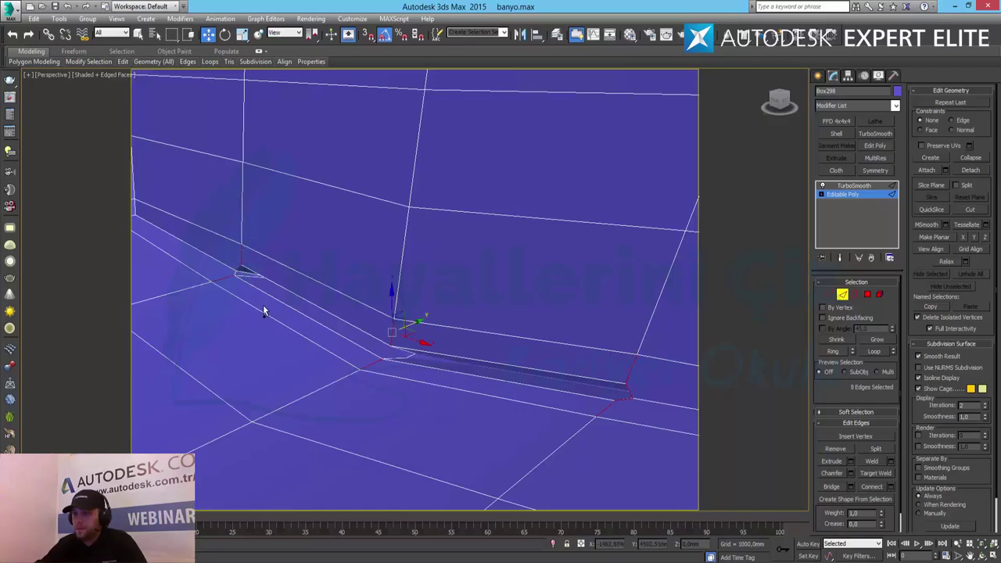
ctrl+click(237, 274)
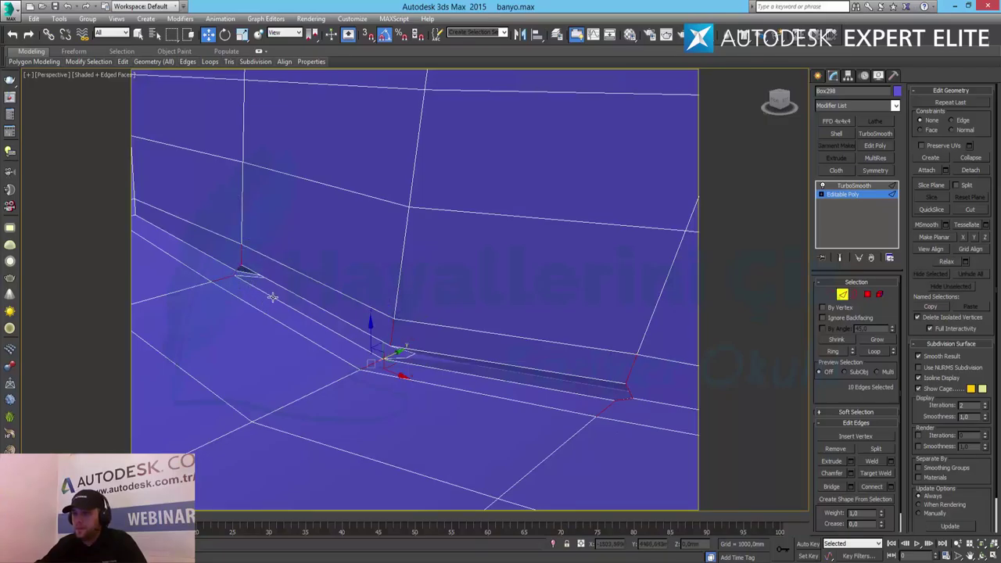
mouse_move(263, 313)
alt+middle_down()
mouse_move(288, 302)
mouse_move(243, 315)
mouse_move(257, 319)
alt+middle_up()
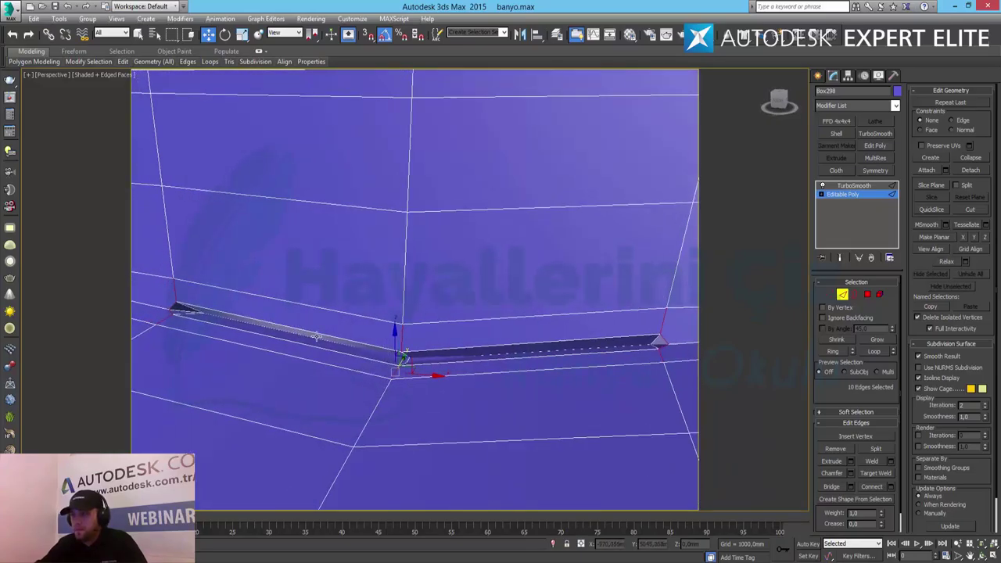
alt+middle_drag(316, 338, 322, 346)
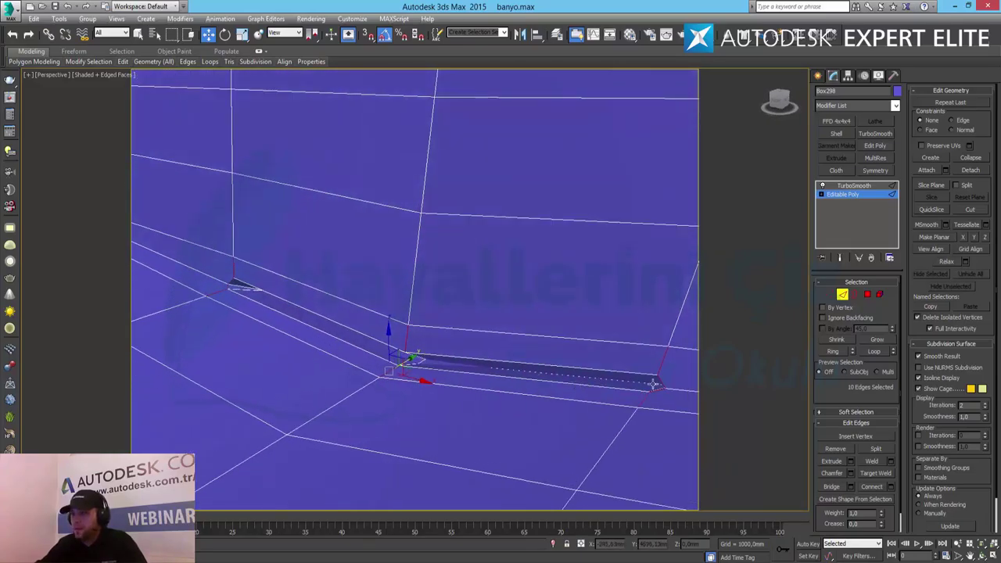
Step: Connect them with 2 segments and show the sink smoothed by TurboSmooth
click(891, 487)
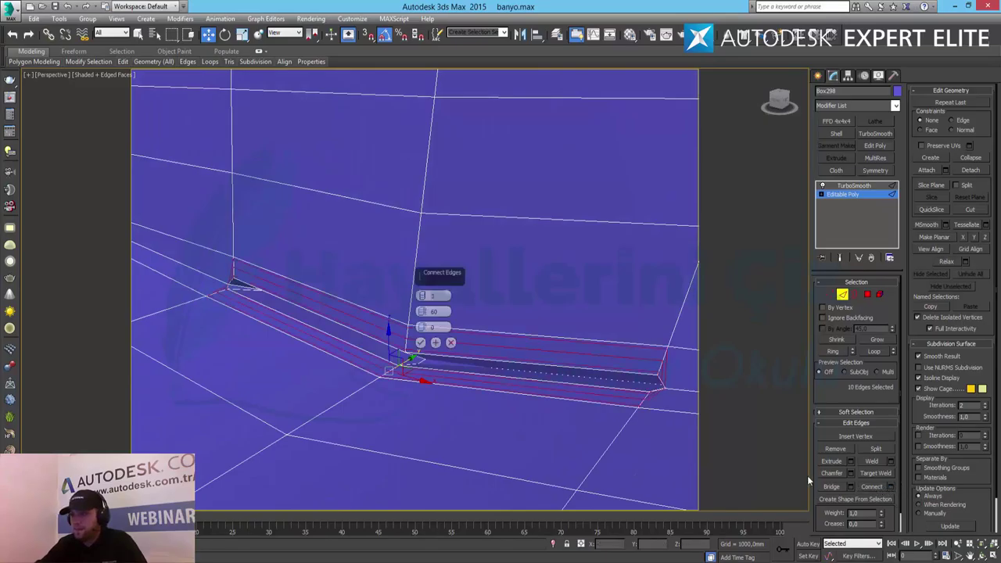
click(423, 301)
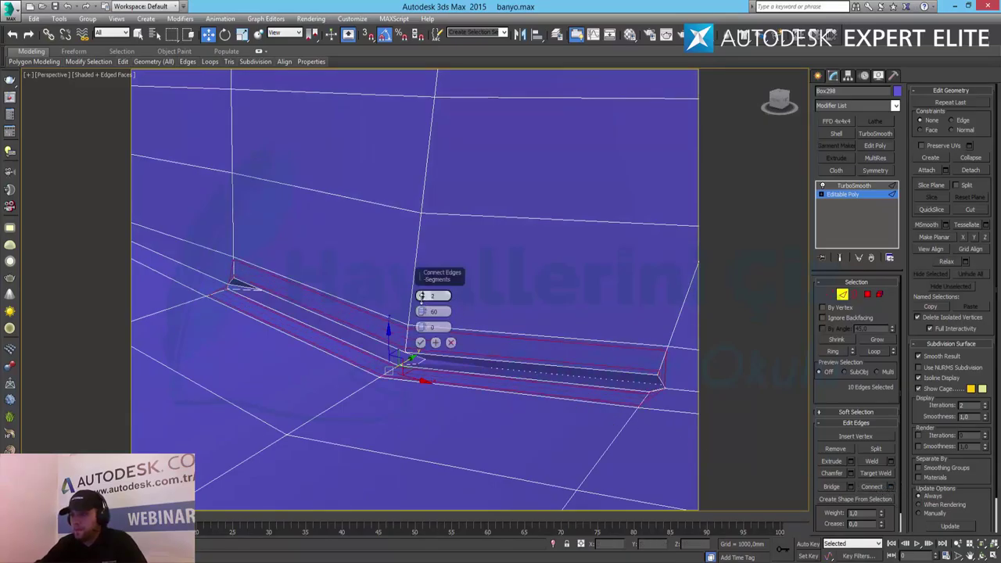
click(421, 343)
click(846, 186)
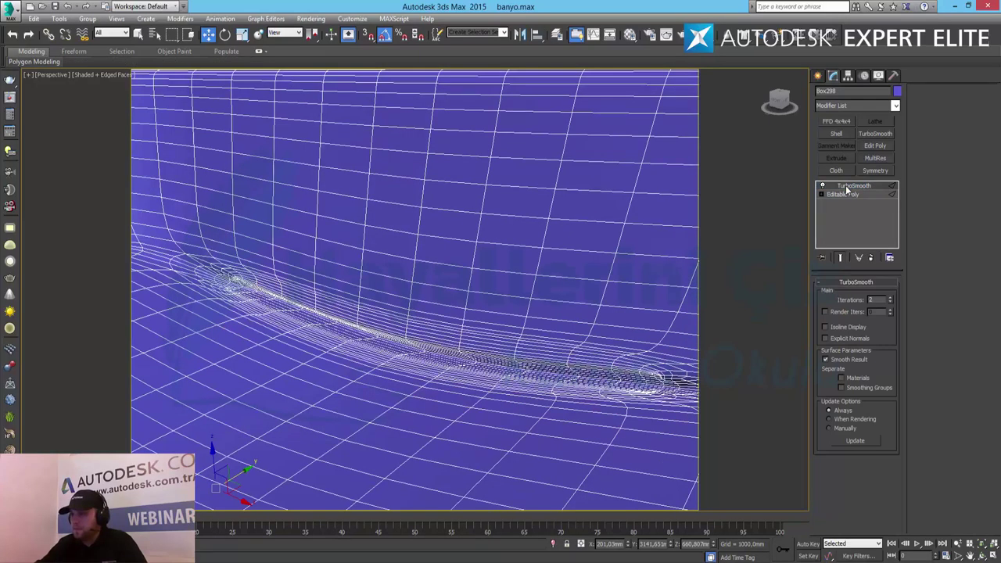
Step: Zoom out and orbit over the sink, then turn off edged-faces display for plain shading
key(alt+z)
mouse_move(435, 245)
mouse_down()
mouse_move(356, 270)
mouse_move(424, 249)
mouse_up()
alt+middle_drag(424, 248, 426, 308)
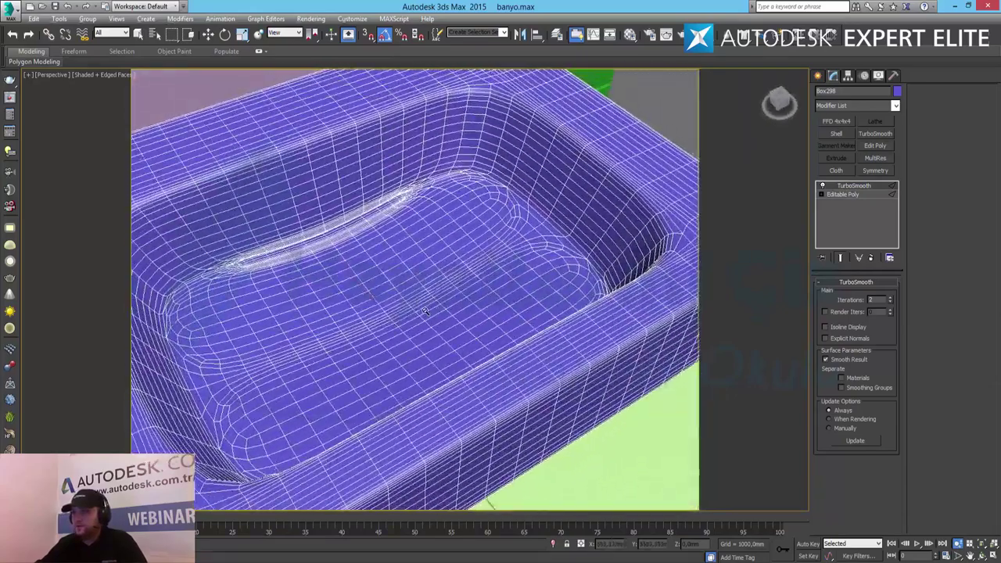
key(w)
click(174, 91)
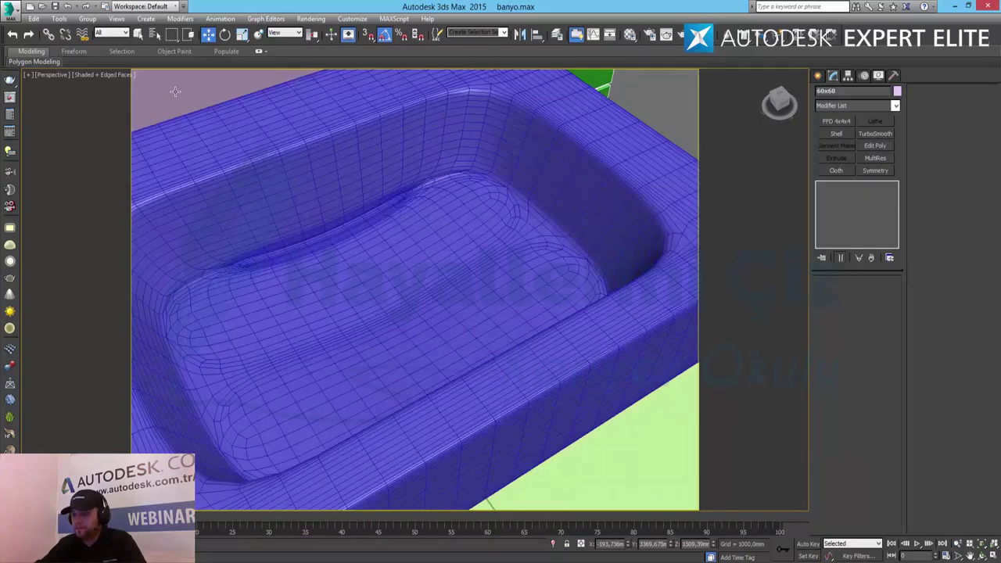
key(F4)
alt+middle_drag(376, 296, 327, 275)
Step: Reframe the smoothed sink and orbit and zoom to inspect its basin and side
key(ctrl+z)
key(z)
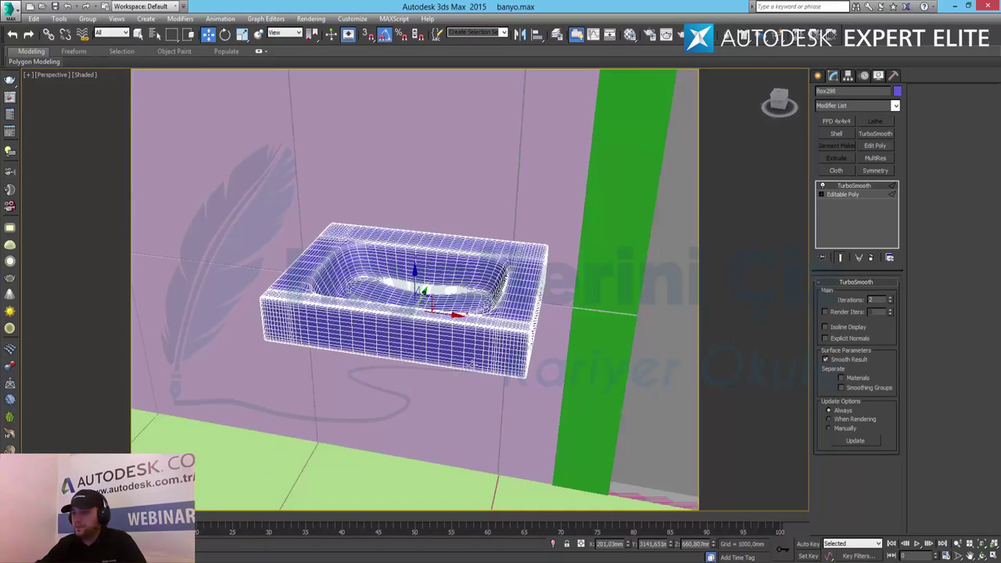
alt+middle_drag(451, 356, 419, 358)
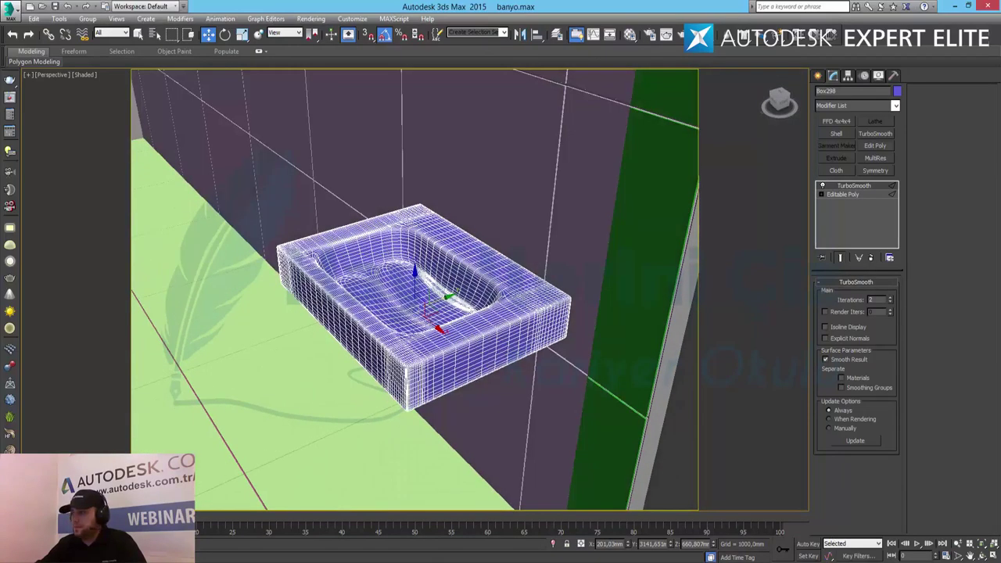
click(958, 544)
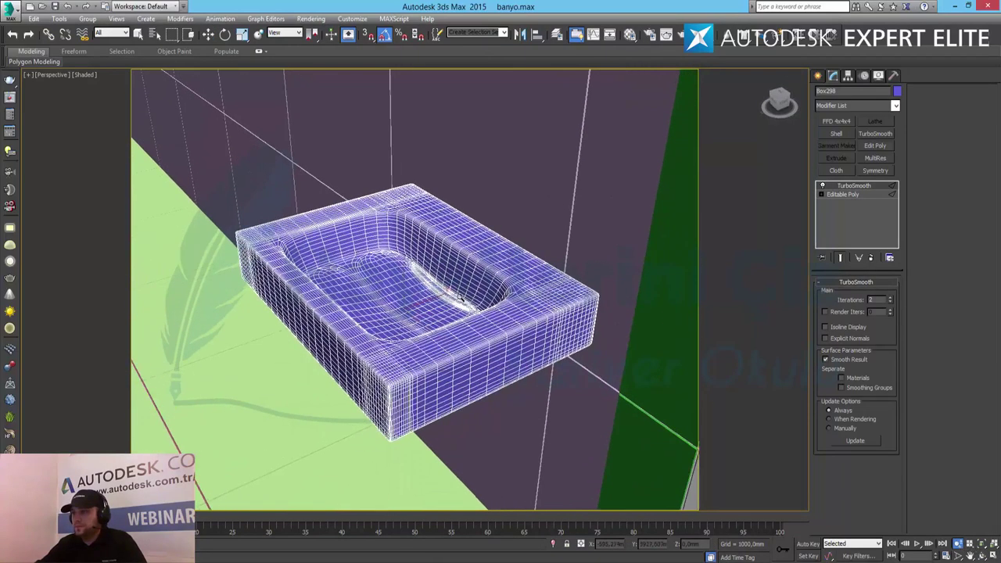
drag(464, 290, 468, 289)
key(w)
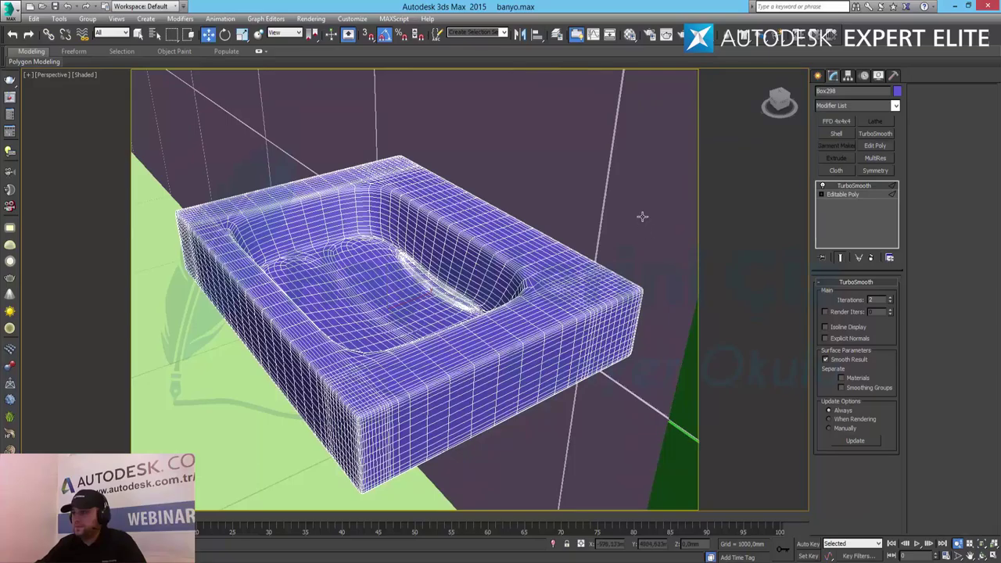
click(646, 212)
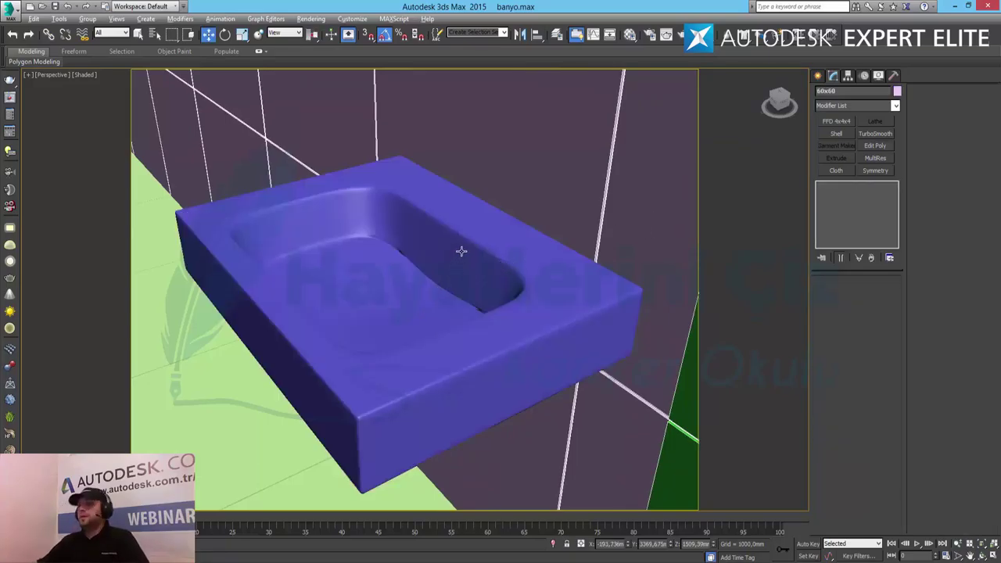
alt+middle_drag(374, 252, 429, 289)
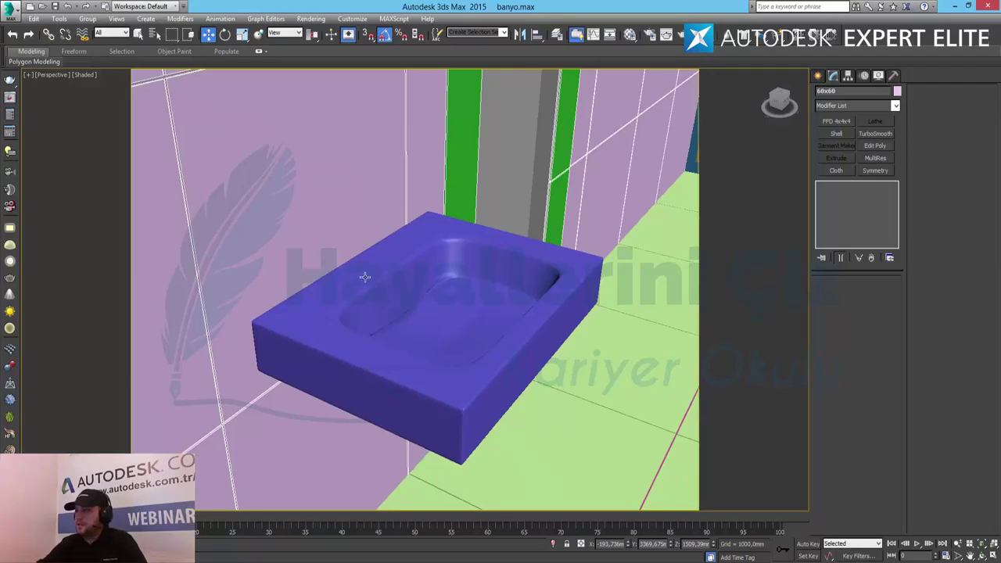
Step: In the maximized Top view, draw a small box at the sink's back, about 68,22 mm tall
key(alt+w)
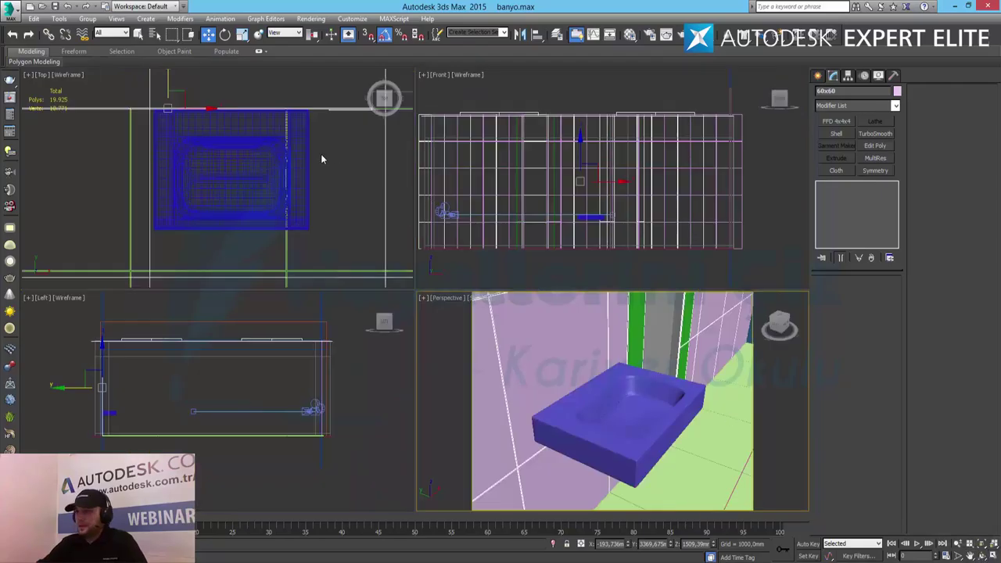
click(339, 166)
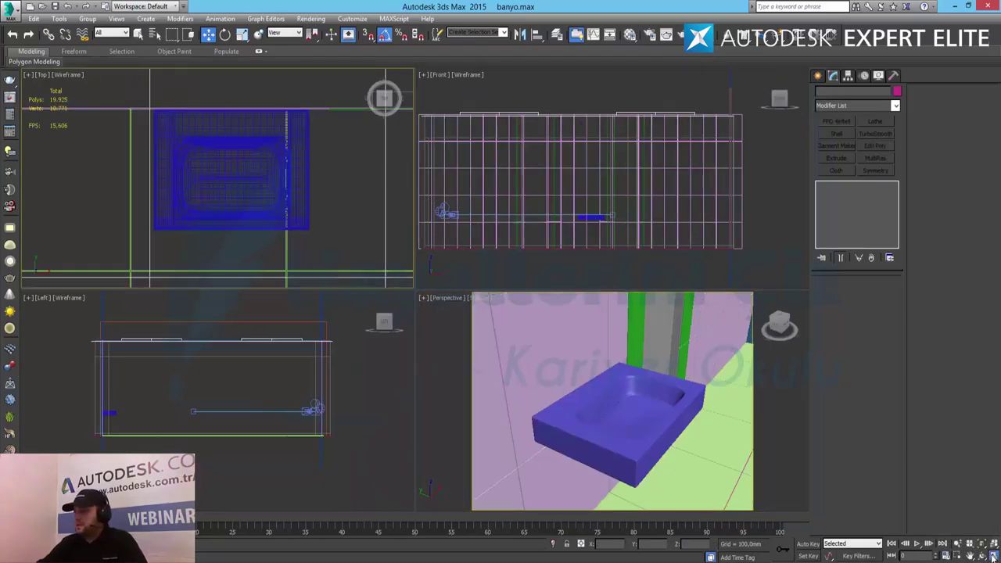
key(alt+w)
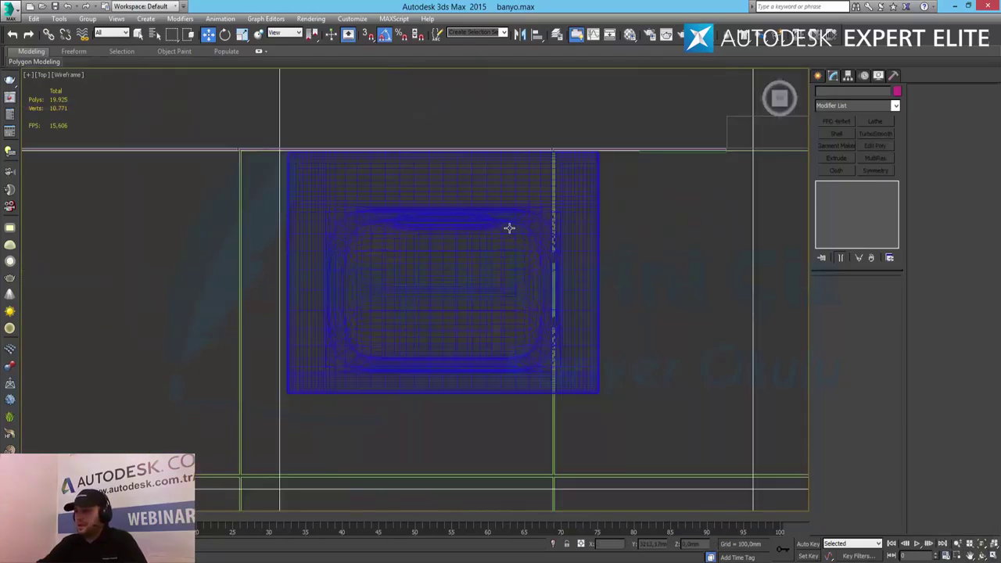
click(819, 76)
click(836, 145)
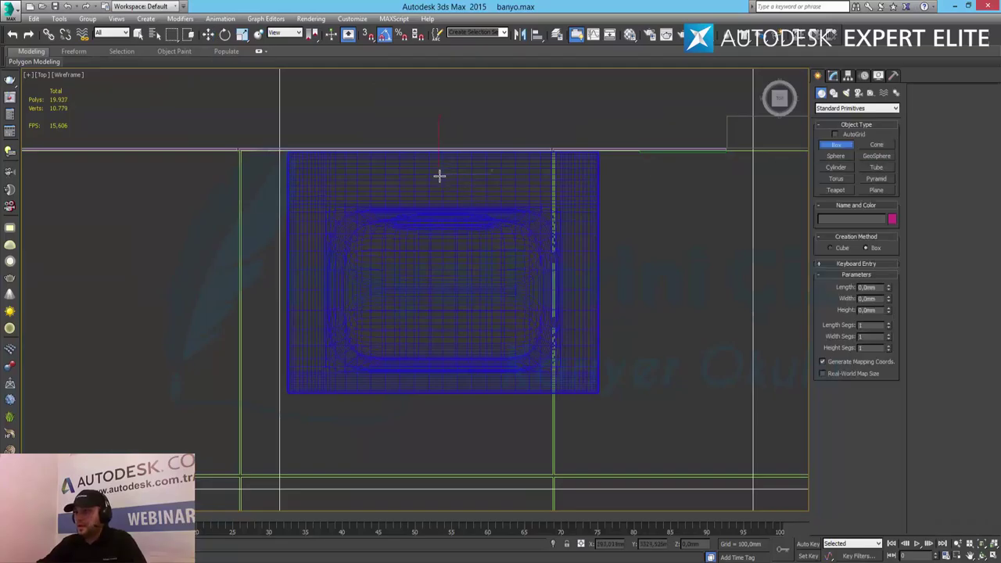
drag(439, 174, 457, 183)
click(456, 156)
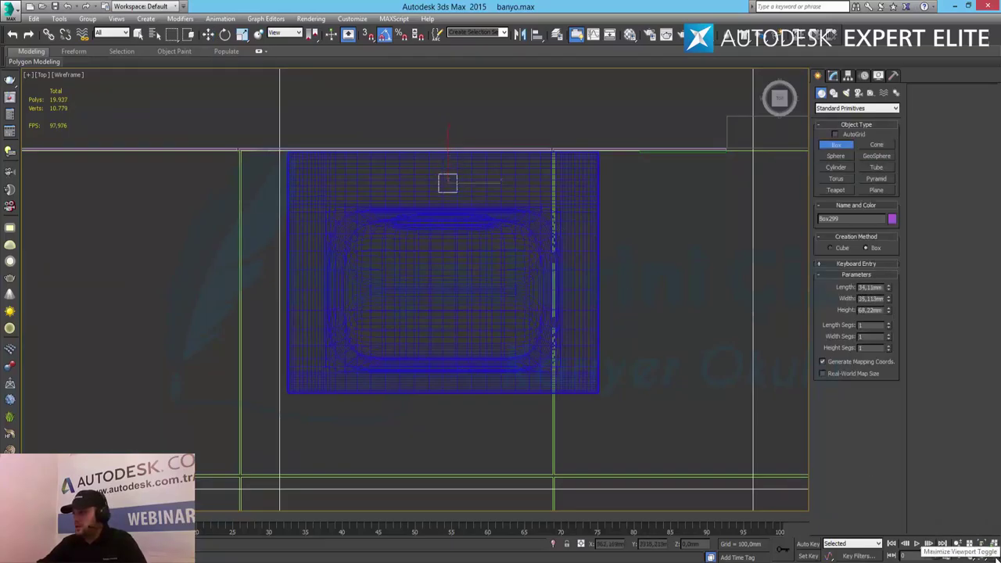
Step: In the Front view, select Box299 and lift it onto the sink's back rim
click(992, 553)
right_click(599, 179)
key(w)
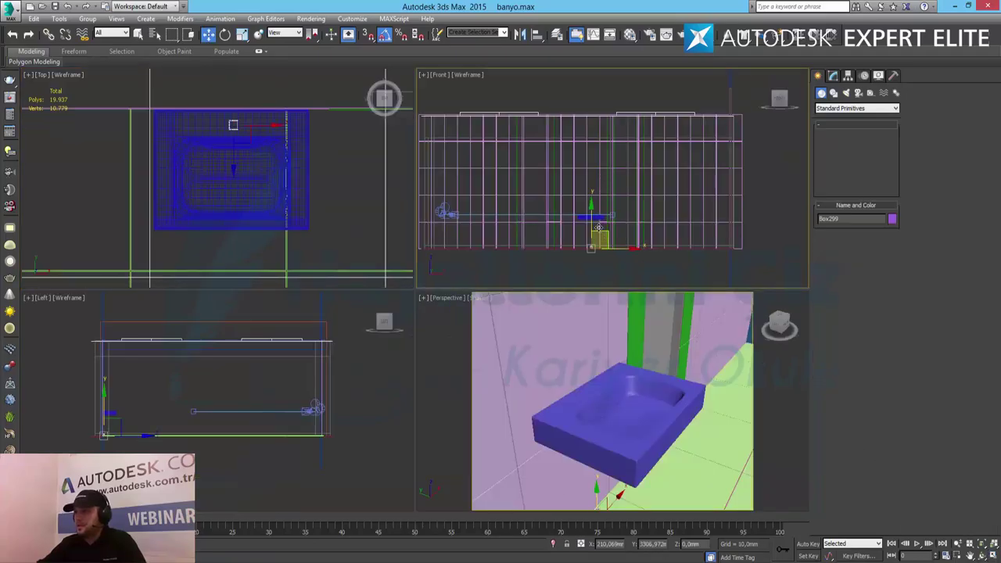
click(618, 254)
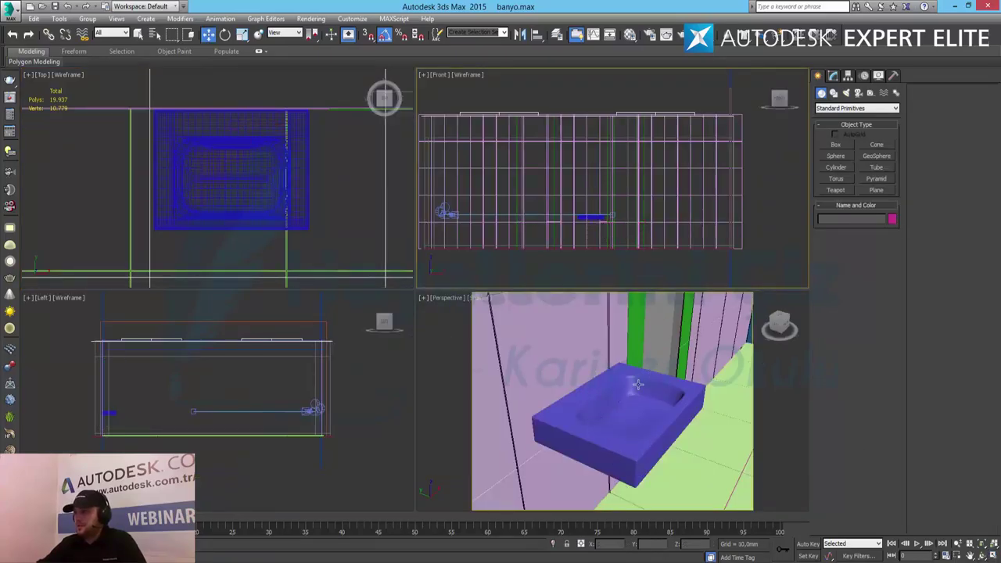
scroll(606, 227, up, 6)
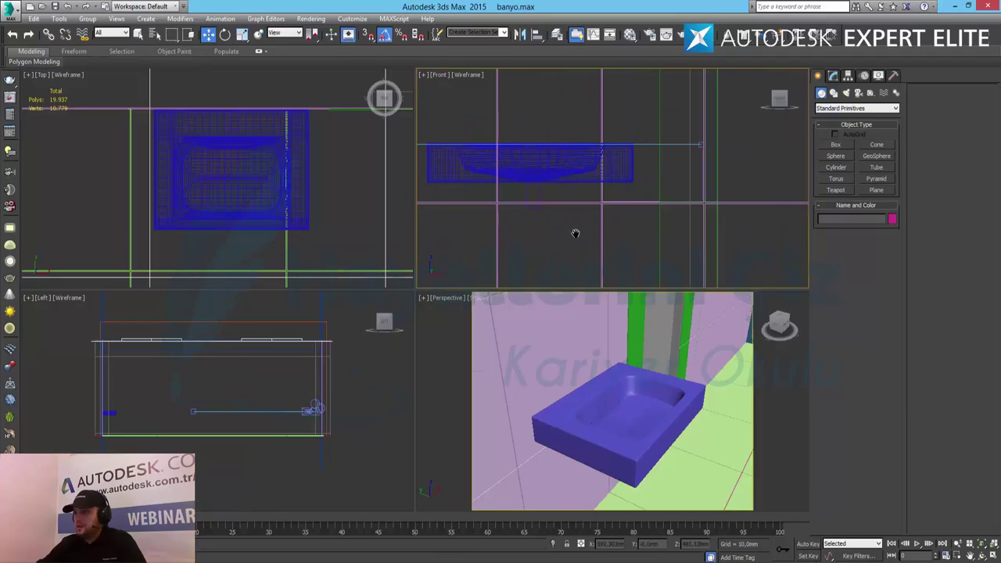
scroll(606, 185, down, 4)
scroll(592, 116, up, 3)
middle_drag(592, 117, 576, 224)
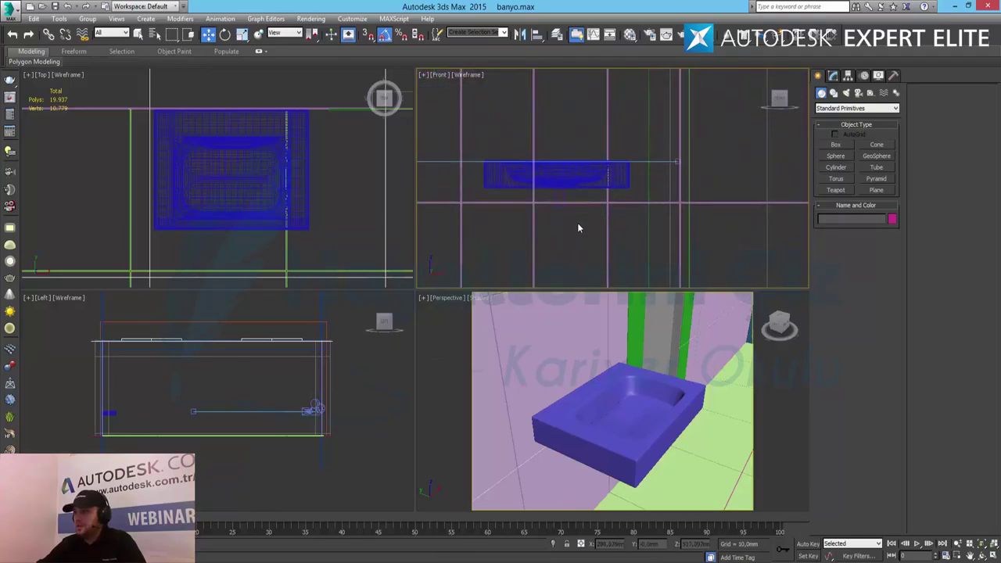
scroll(565, 203, up, 2)
scroll(562, 196, up, 3)
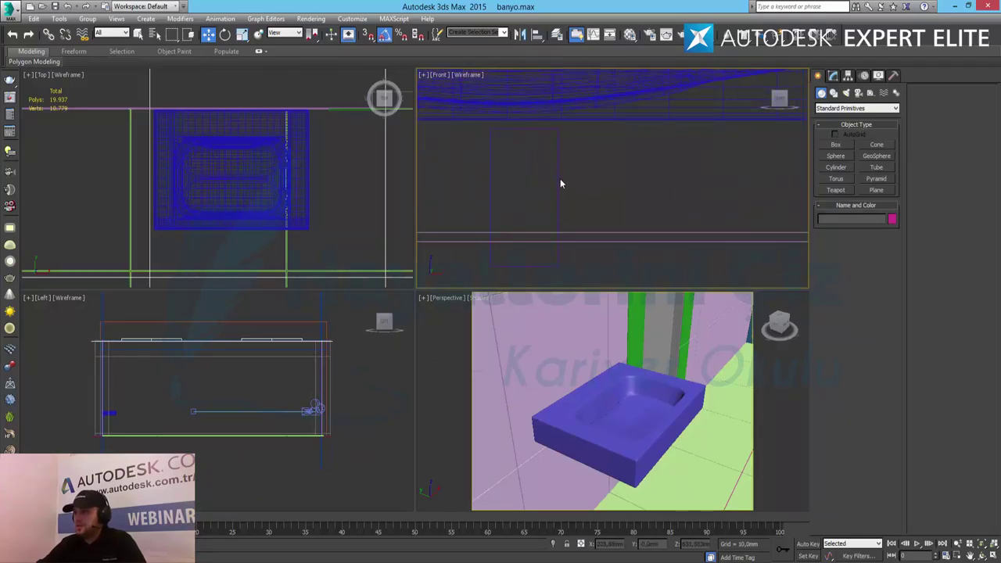
click(554, 179)
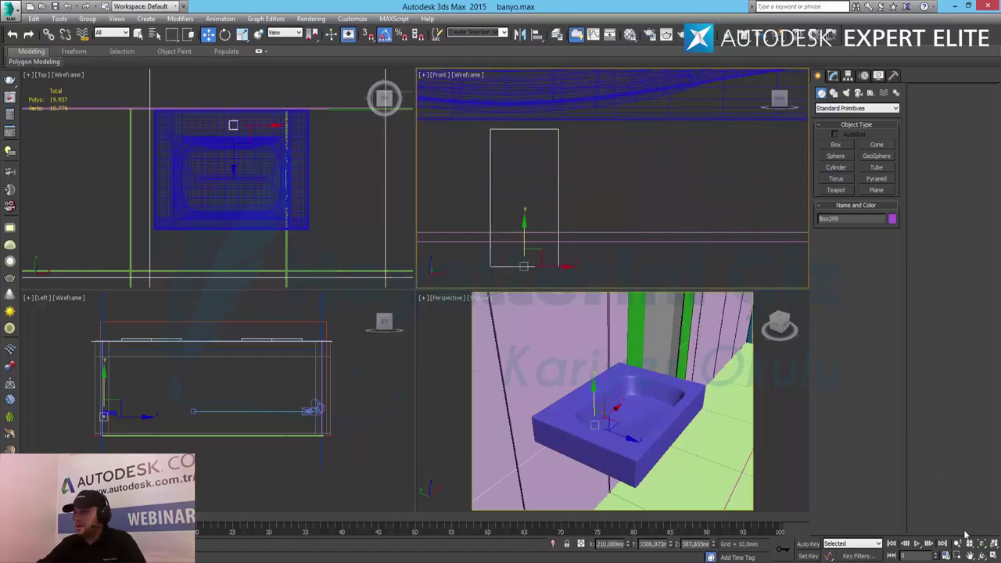
scroll(625, 186, down, 2)
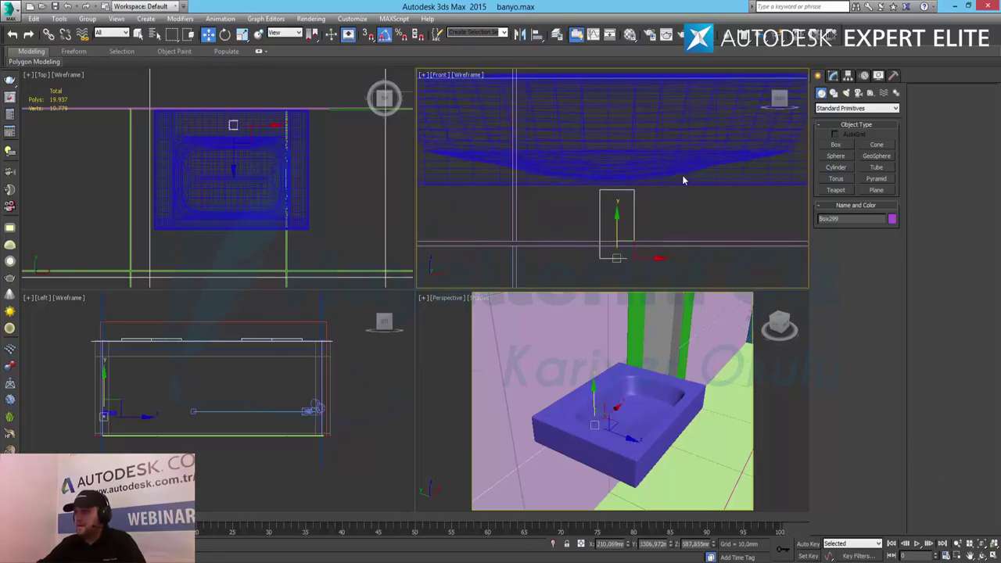
scroll(682, 180, down, 3)
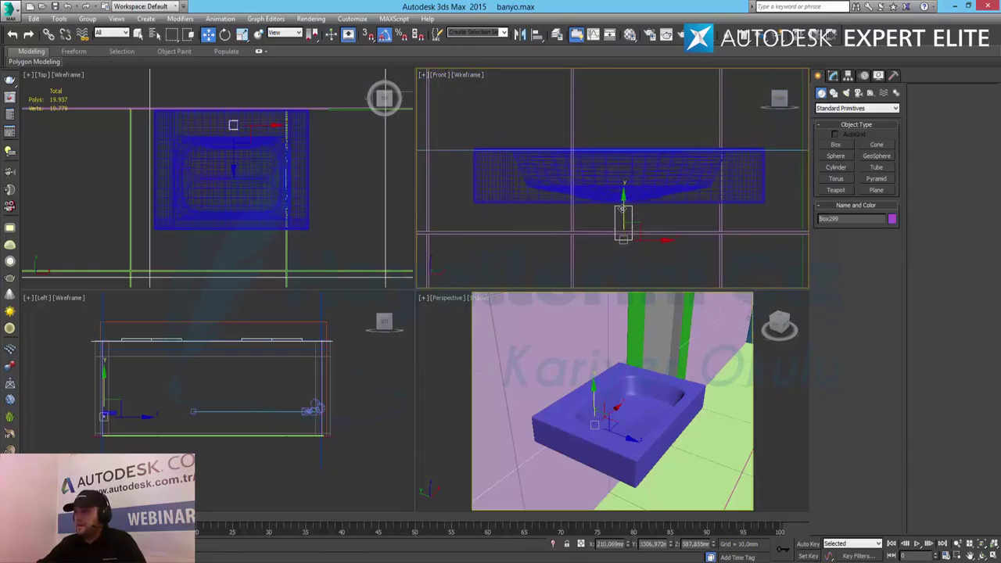
drag(623, 209, 631, 118)
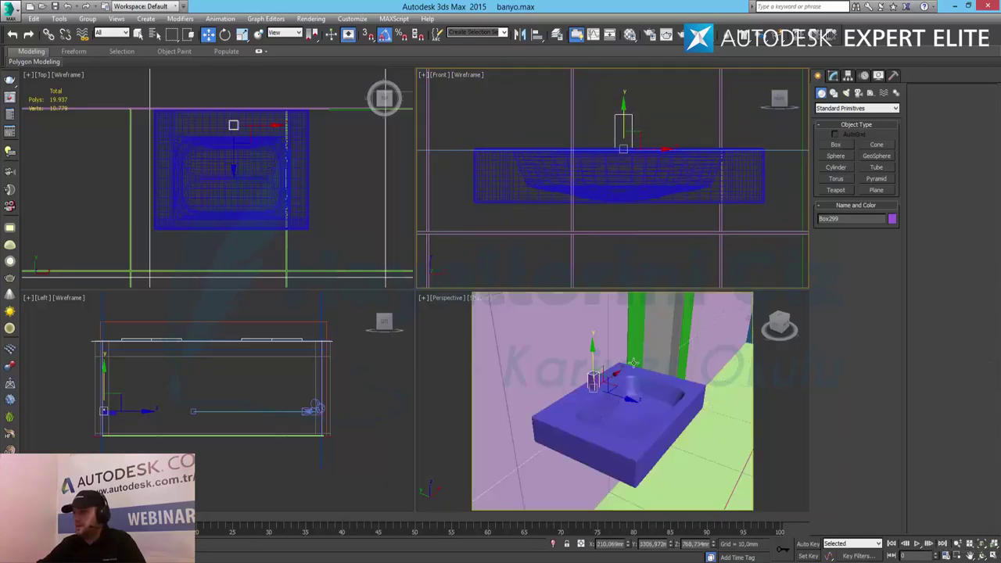
right_click(711, 404)
key(z)
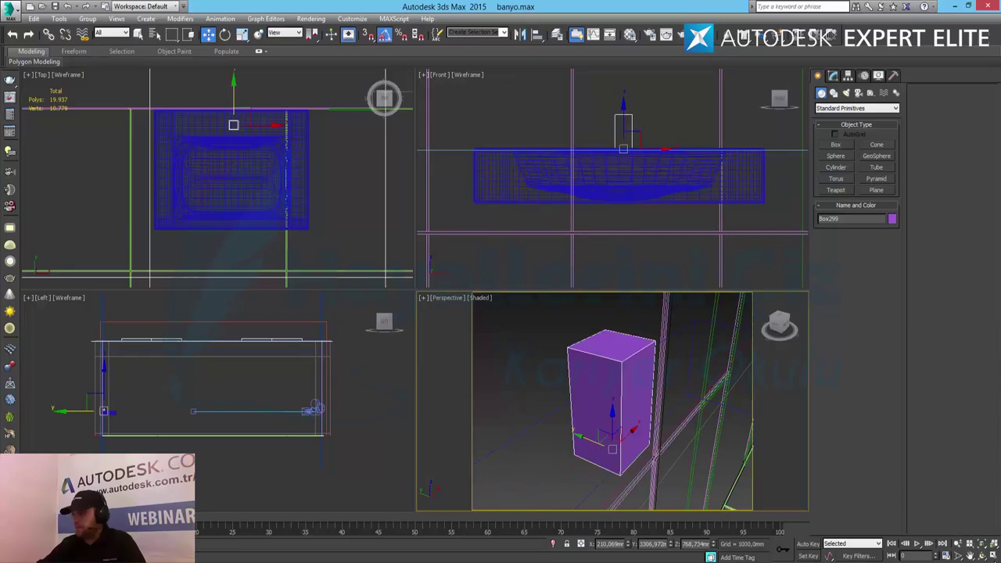
Step: In a maximized Perspective view, nudge Box299 up and raise its Height to about 131,637 mm
key(alt+w)
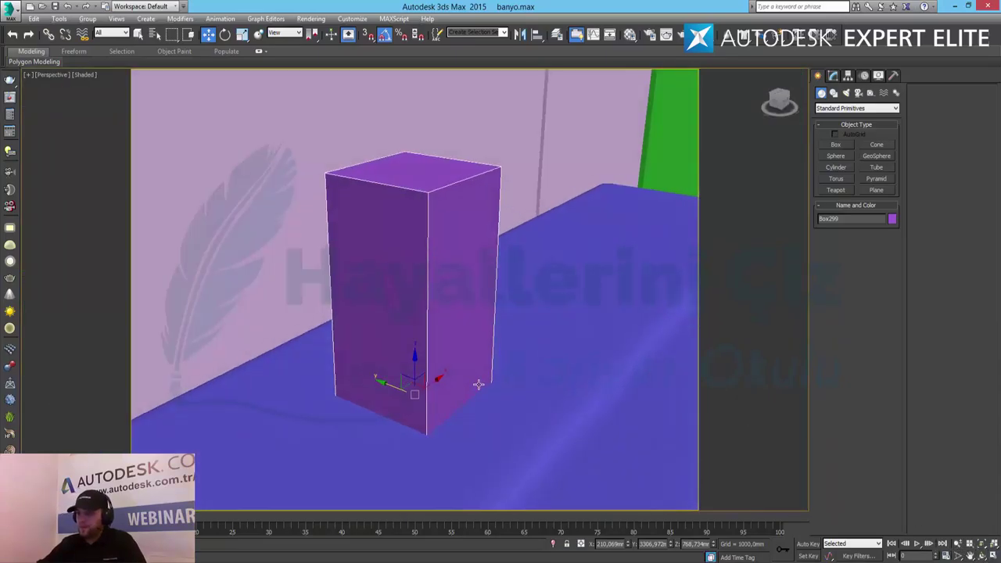
alt+middle_drag(478, 384, 477, 376)
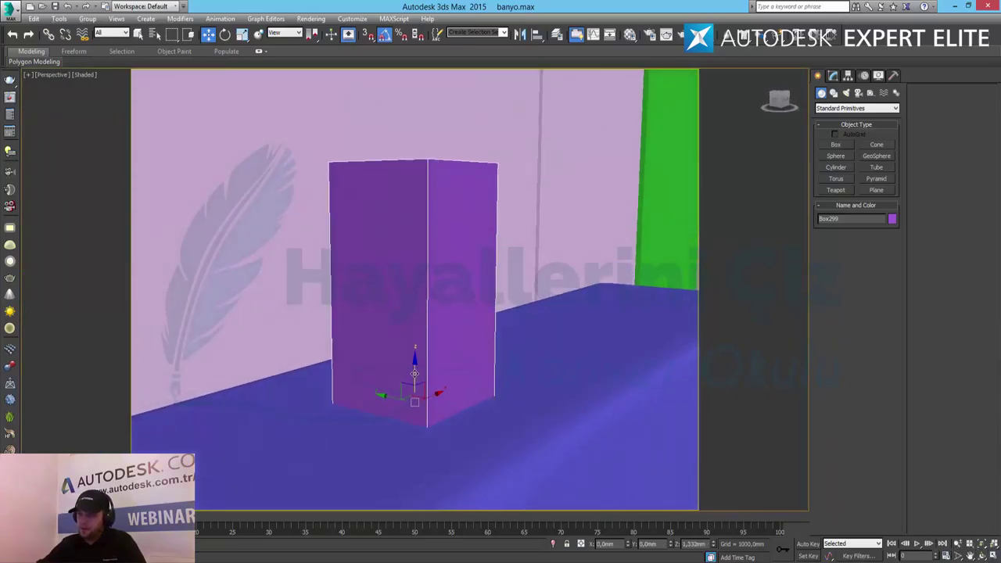
drag(415, 373, 417, 370)
click(833, 75)
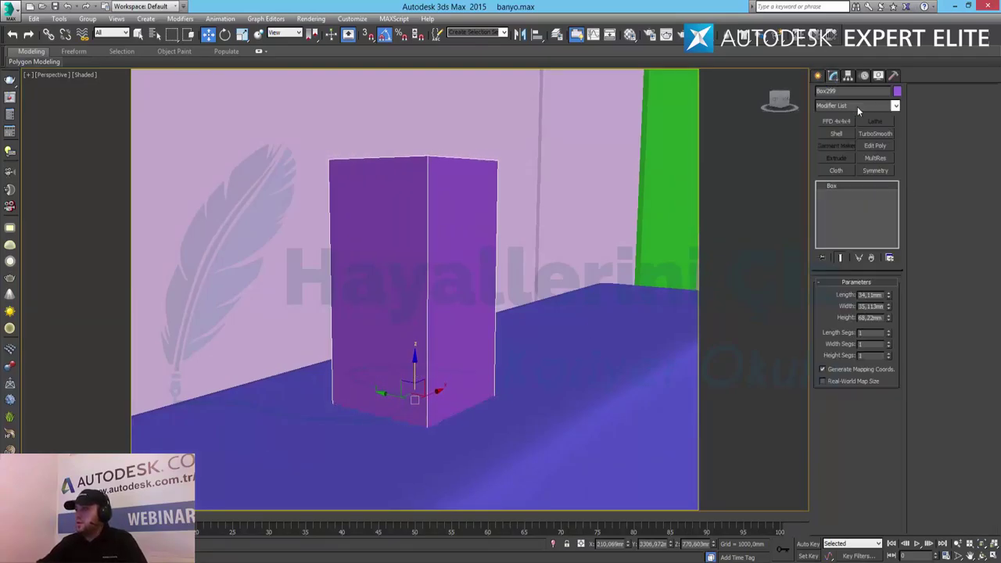
drag(889, 318, 889, 312)
click(957, 544)
drag(533, 305, 534, 344)
drag(521, 269, 475, 294)
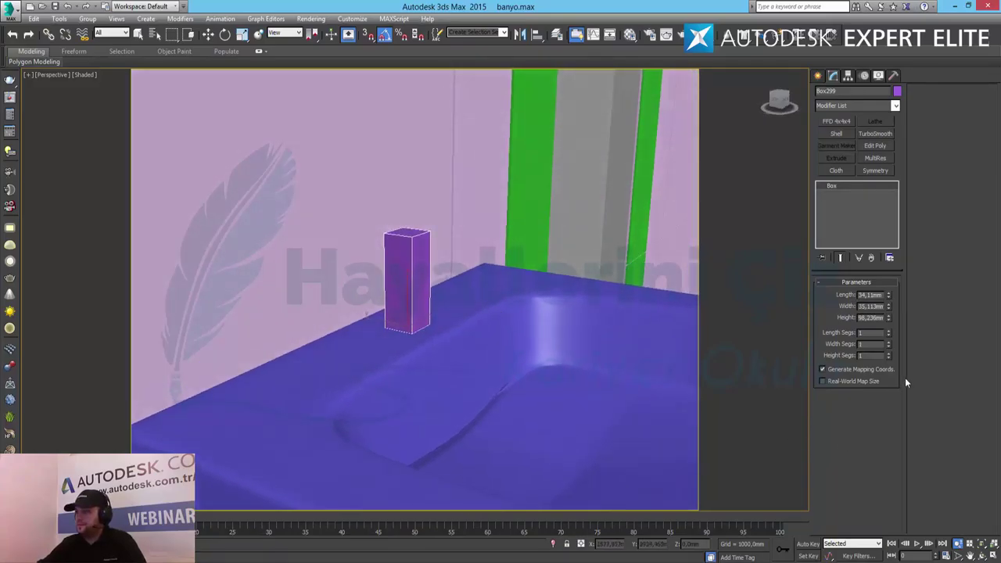
drag(890, 317, 890, 298)
Step: Orbit and zoom around the tall box to check it stands against the wall
mouse_move(631, 331)
mouse_down()
mouse_move(482, 310)
mouse_move(559, 338)
mouse_up()
alt+middle_drag(559, 338, 469, 316)
drag(409, 290, 483, 235)
alt+middle_drag(482, 246, 491, 324)
key(w)
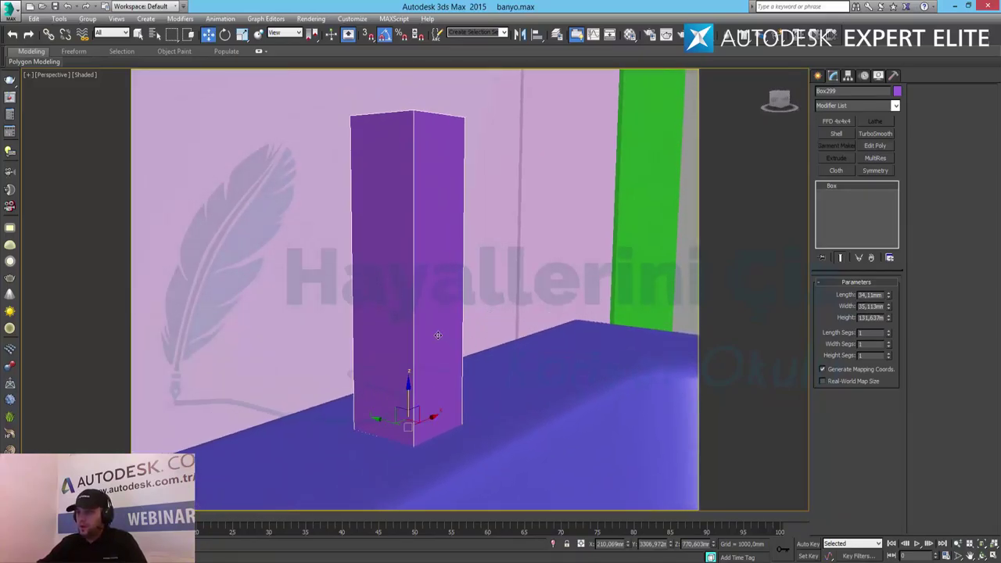
right_click(435, 329)
Step: Convert Box299 to Editable Poly and connect its vertical edge ring with a loop slid to about -97 near the base
mouse_move(480, 437)
click(592, 446)
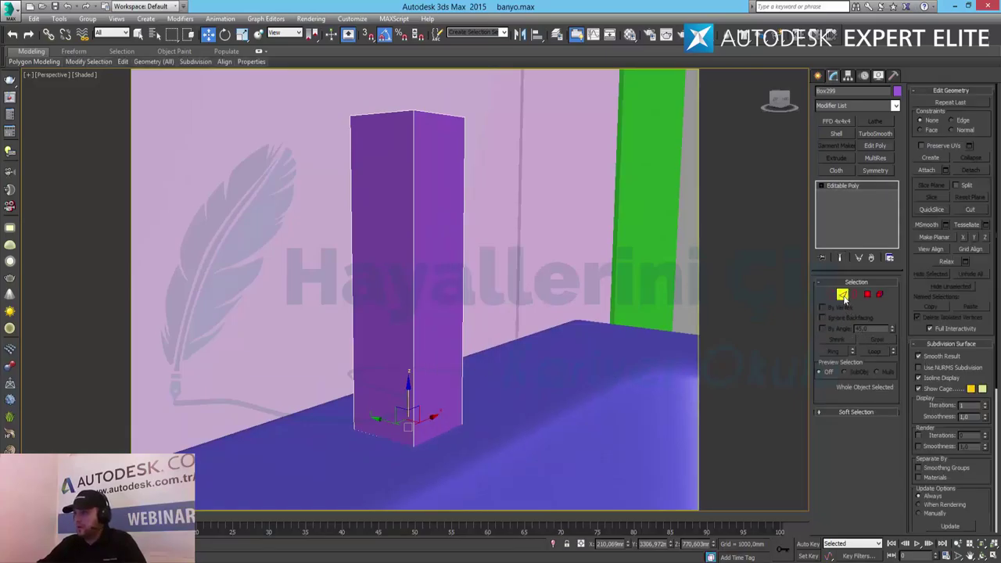
click(842, 296)
click(413, 420)
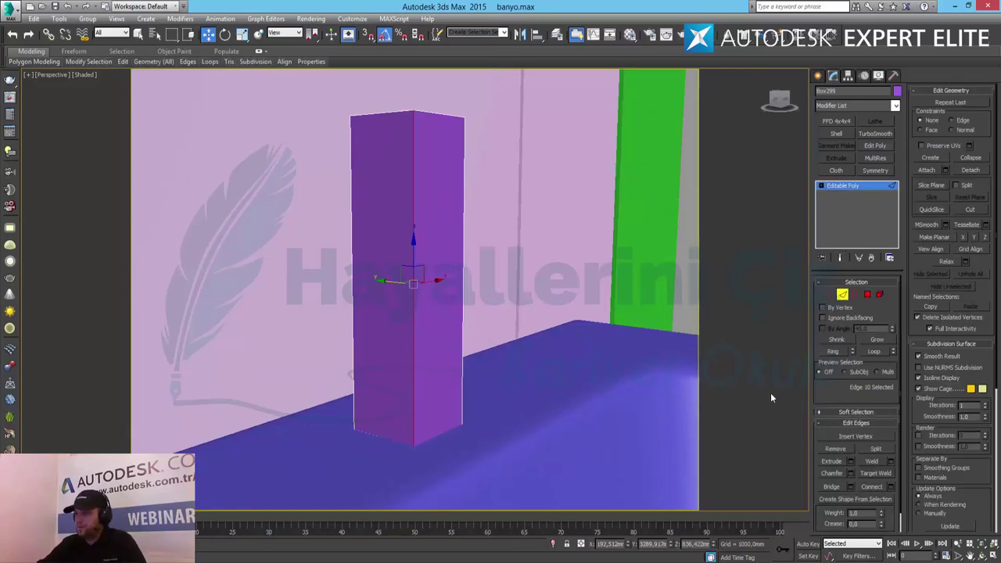
click(834, 353)
click(890, 487)
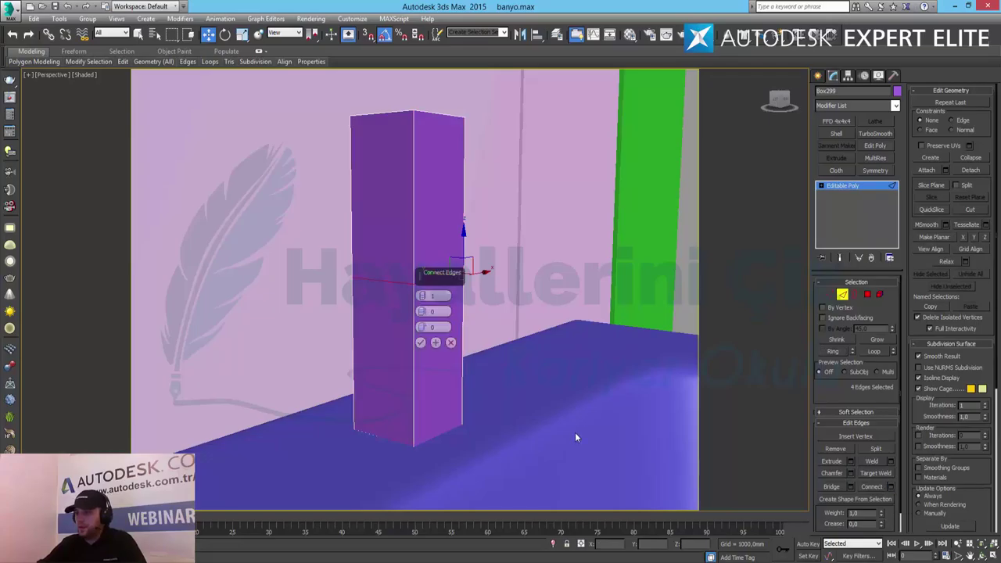
drag(423, 332, 485, 542)
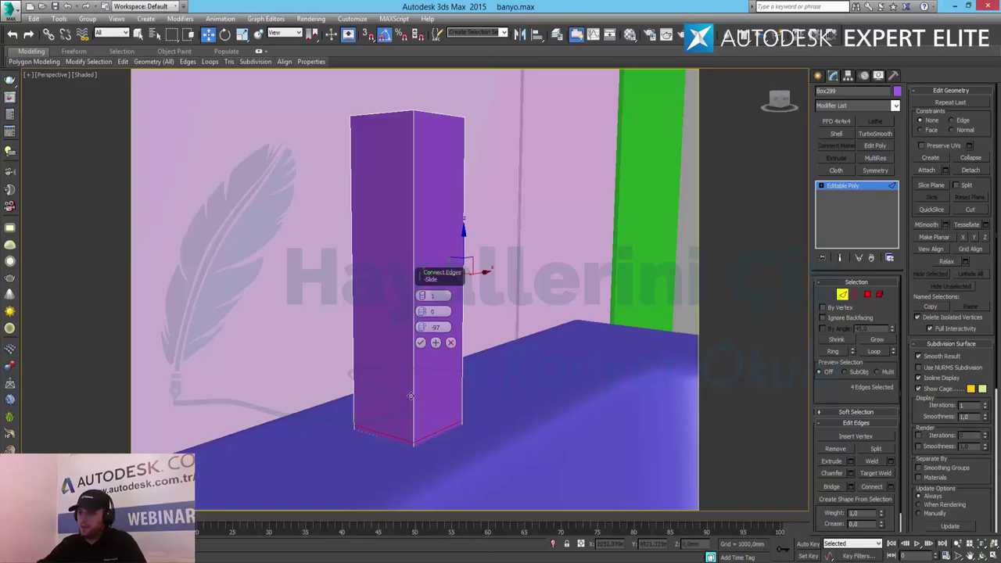
click(421, 344)
click(867, 294)
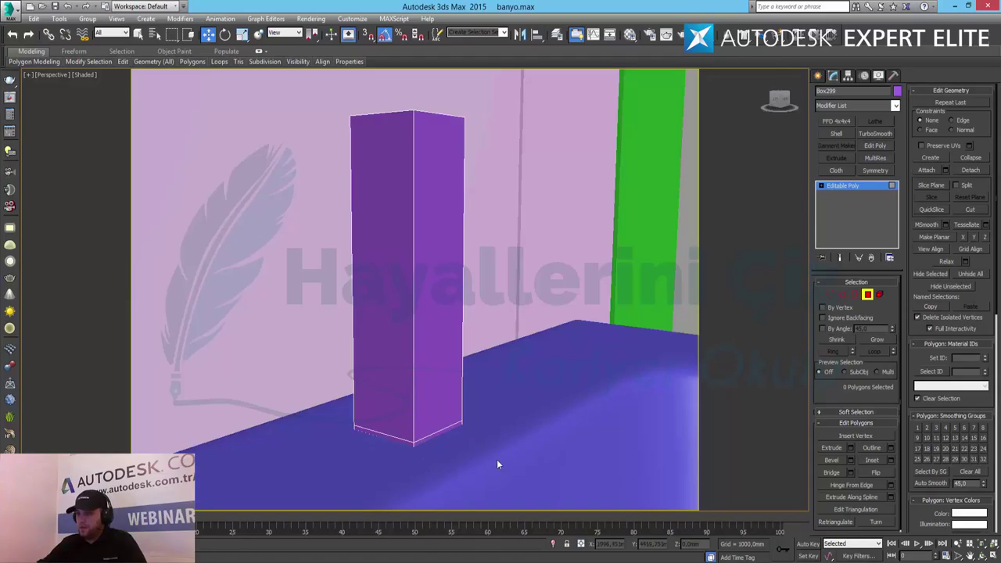
Step: Select the polygons around the box's base and set their Extrude type to Local Normal
key(ctrl+a)
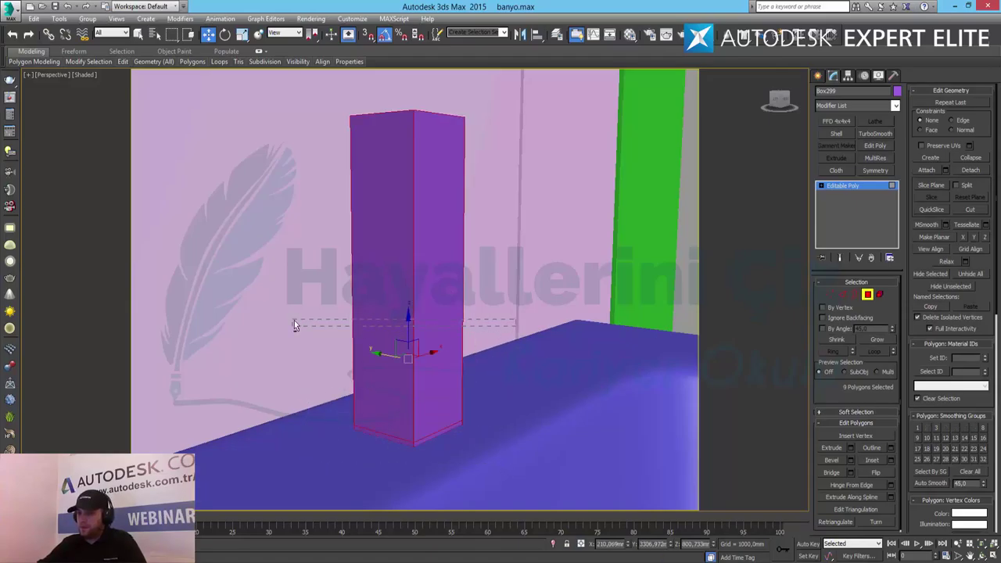
drag(294, 325, 295, 326)
mouse_move(482, 375)
alt+middle_down()
mouse_move(465, 374)
mouse_move(474, 376)
alt+middle_up()
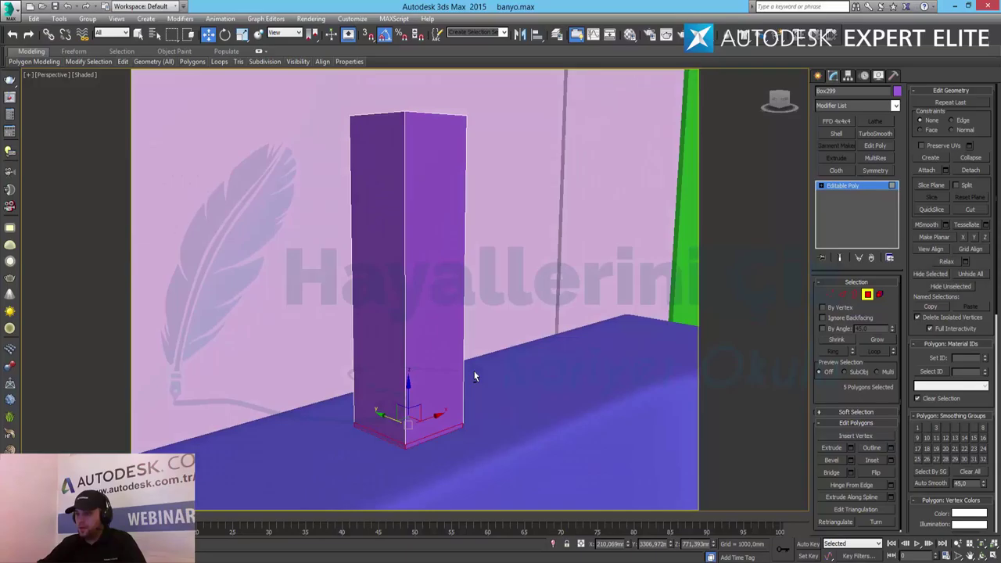
click(853, 448)
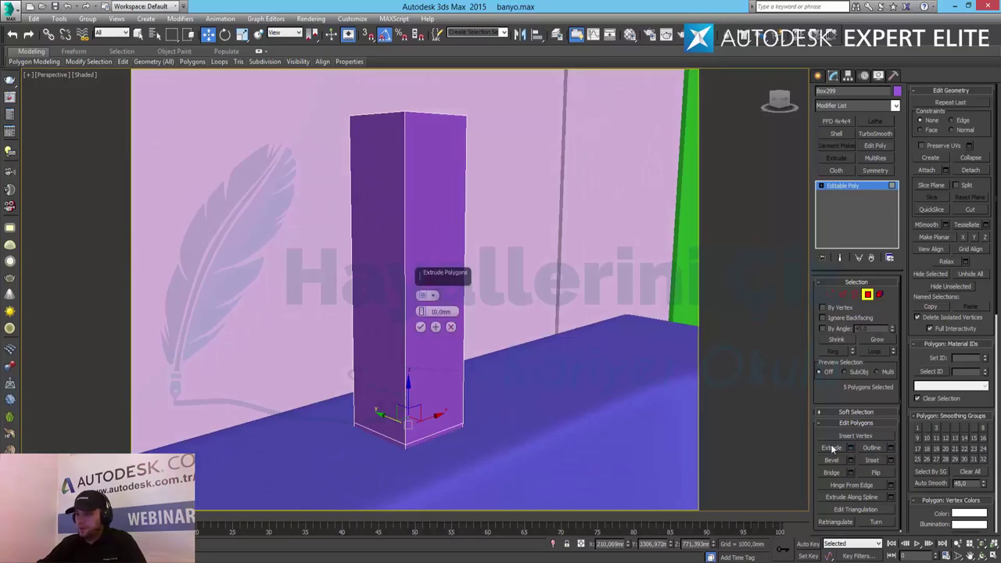
click(423, 296)
click(454, 316)
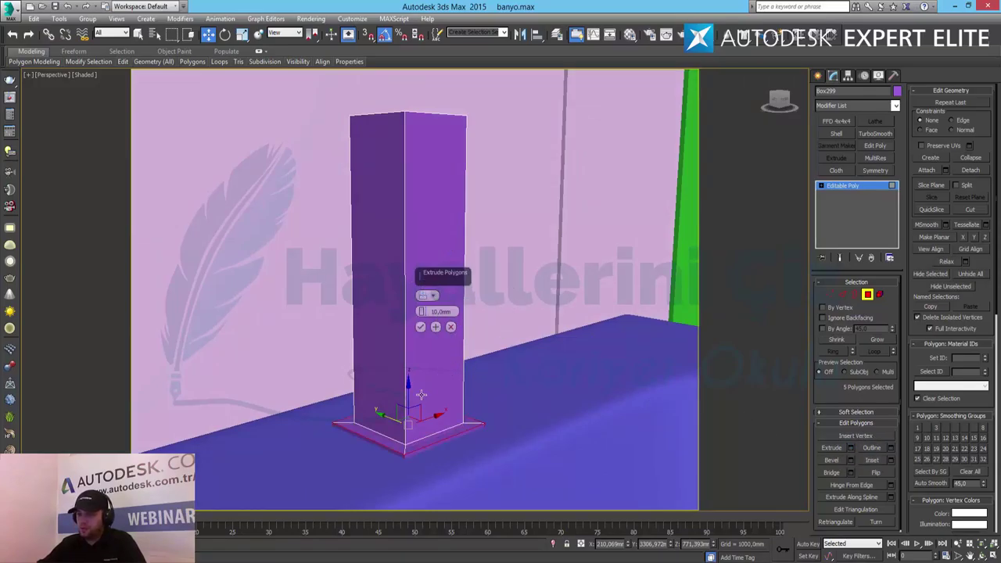
Step: Settle the base extrusion height at 5 mm, after trying 8 and 7, and confirm it
alt+middle_drag(442, 405, 465, 404)
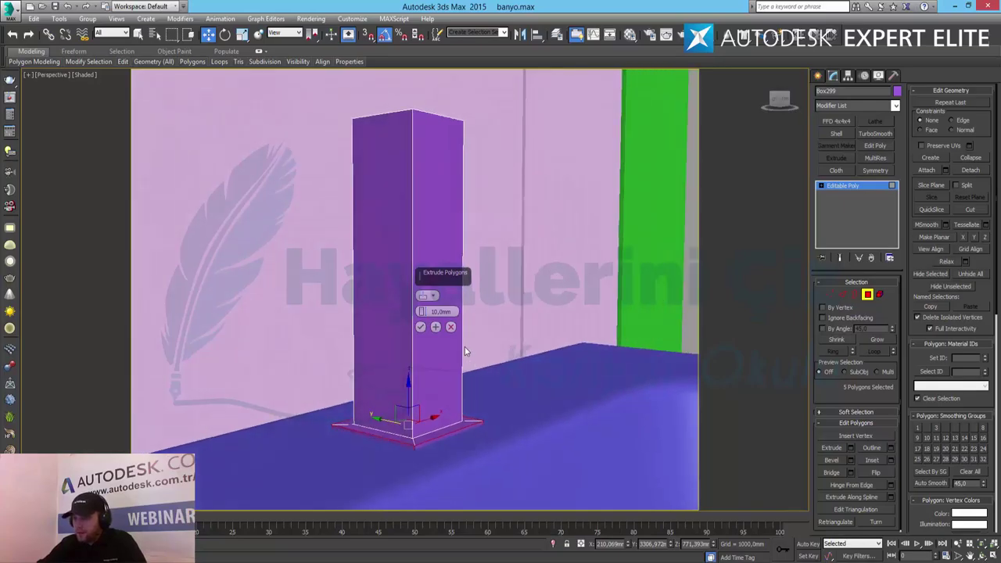
click(441, 312)
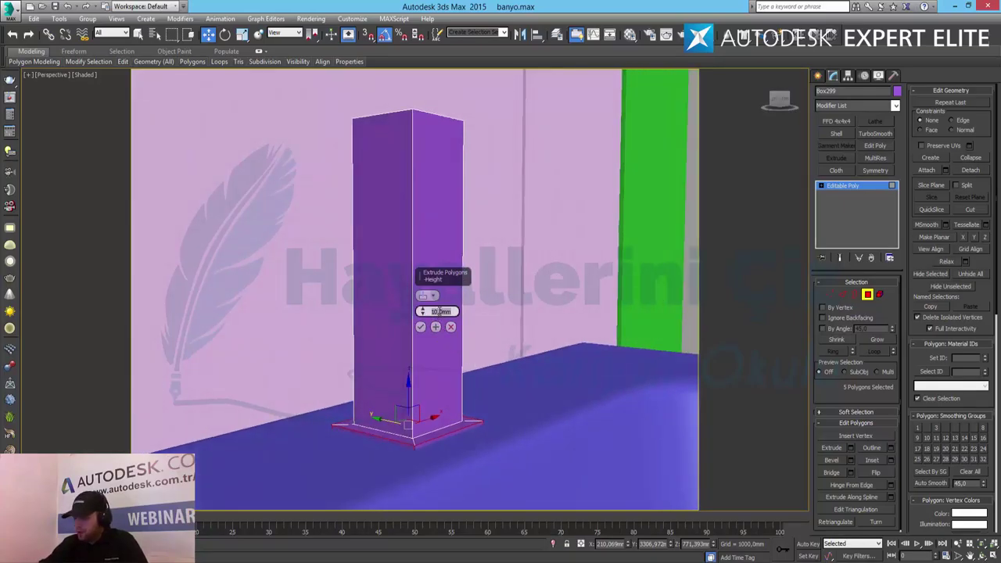
text(8)
key(Return)
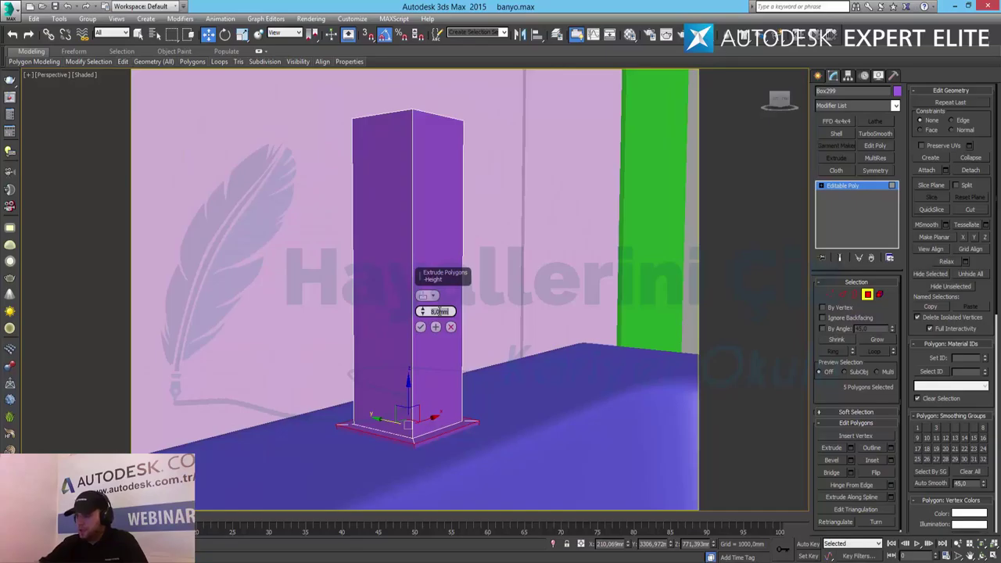
text(7)
key(Return)
text(5)
key(Return)
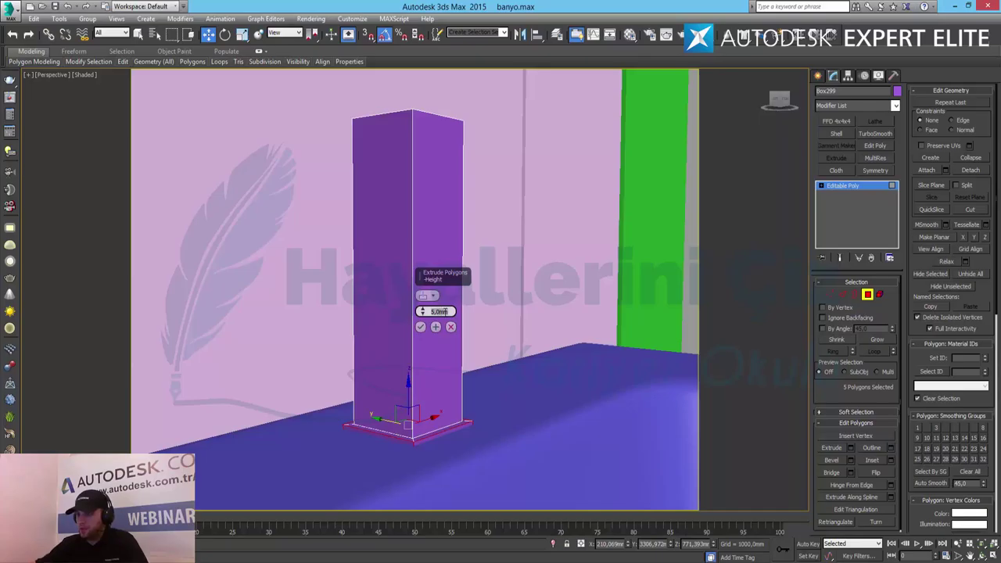
click(419, 327)
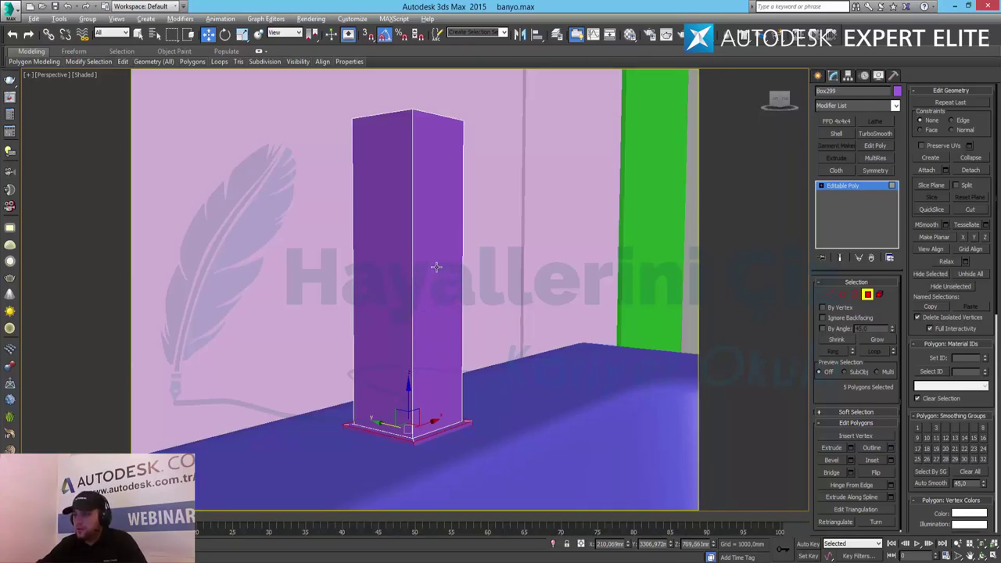
mouse_move(435, 267)
alt+middle_down()
mouse_move(403, 275)
mouse_move(440, 281)
alt+middle_up()
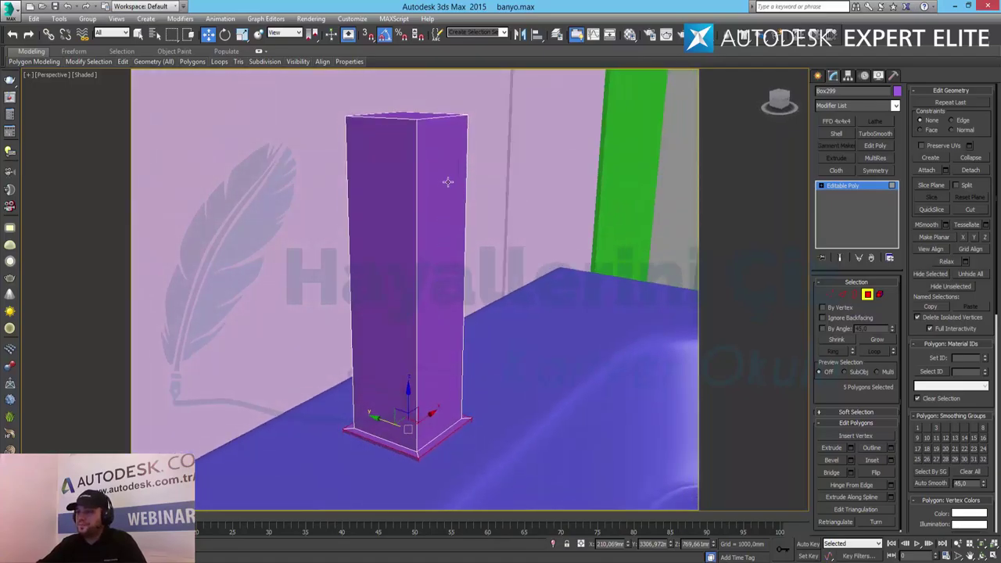
middle_drag(448, 180, 443, 208)
Step: Connect the column's vertical edge ring with a loop at slide -92 and move it up near the top
click(842, 295)
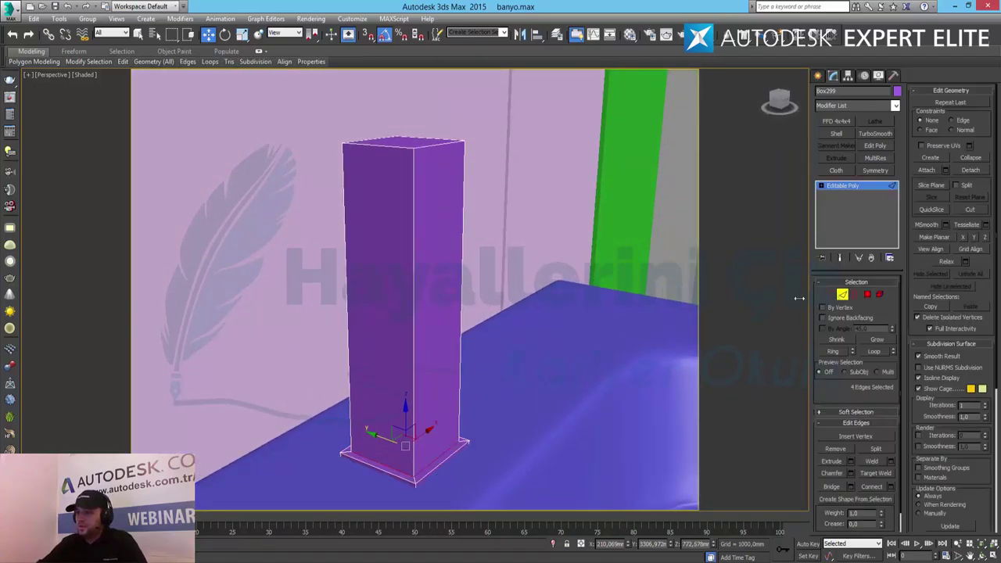
click(413, 243)
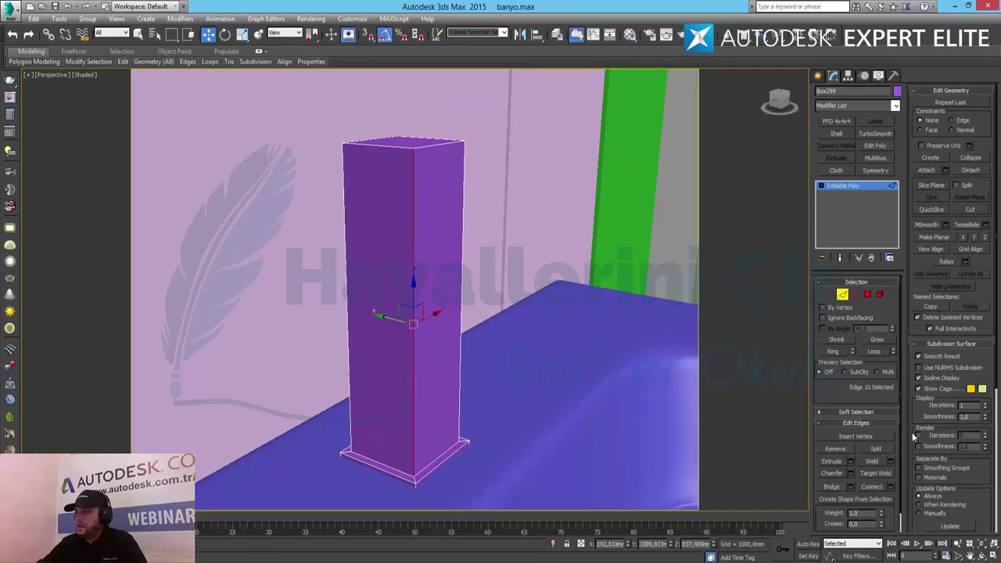
click(834, 353)
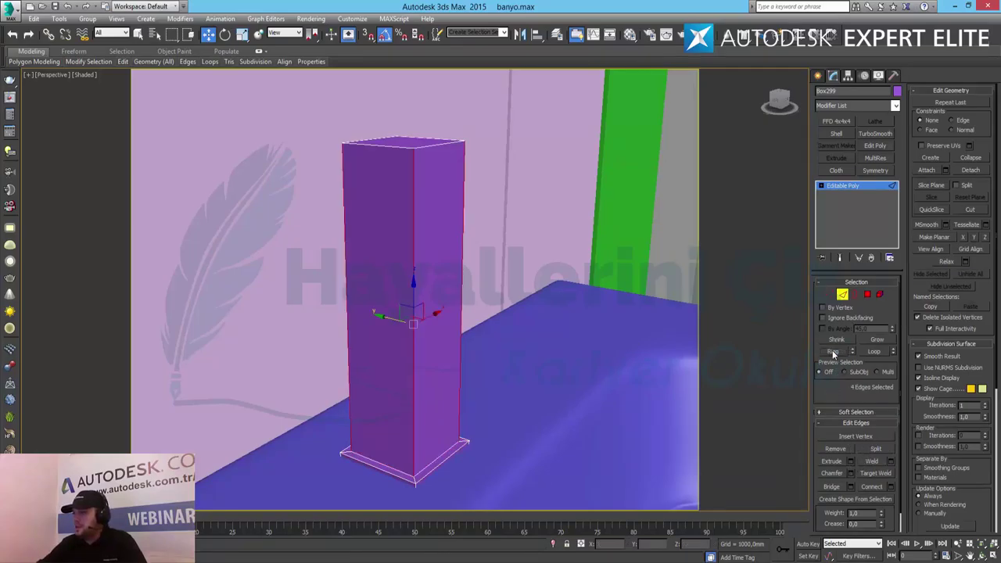
click(892, 487)
click(435, 327)
text(-92)
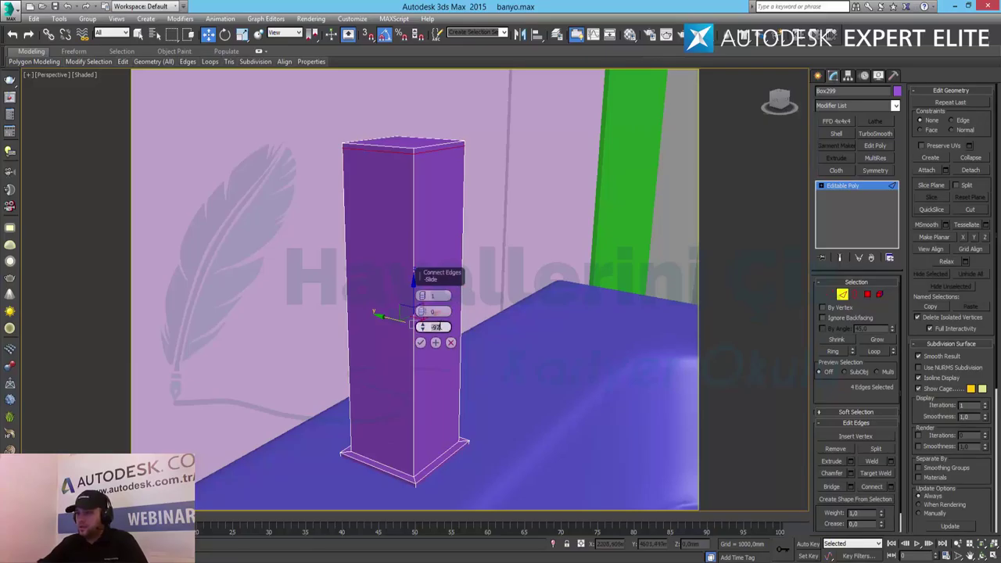
key(Return)
click(420, 343)
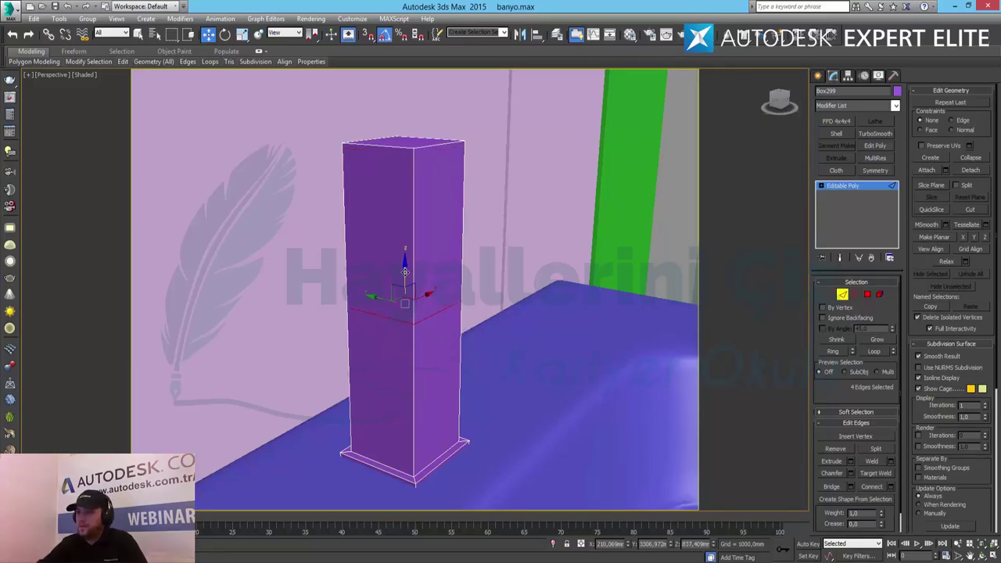
drag(405, 270, 417, 194)
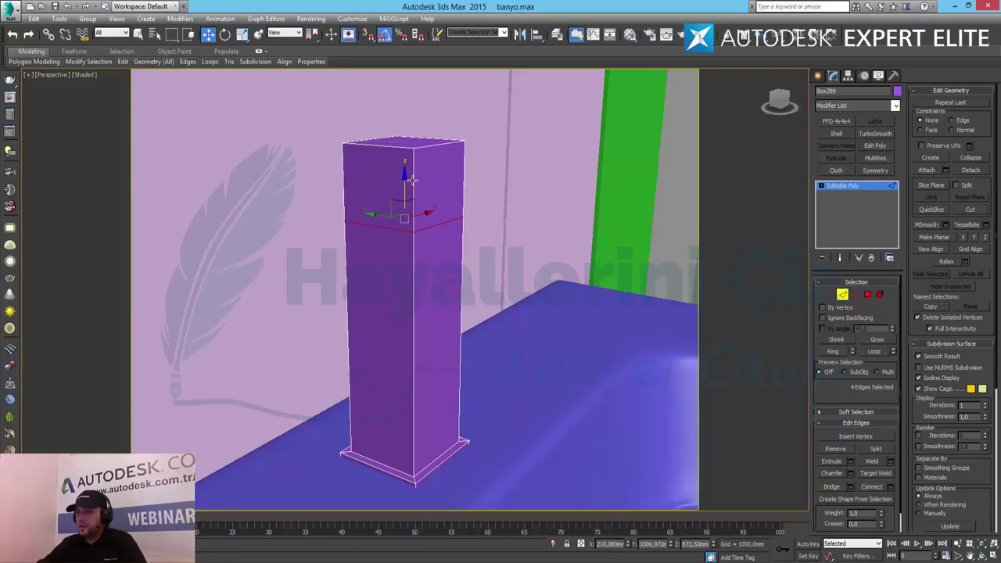
Step: Add a second connected edge loop and raise it close to the column top
click(413, 181)
click(834, 352)
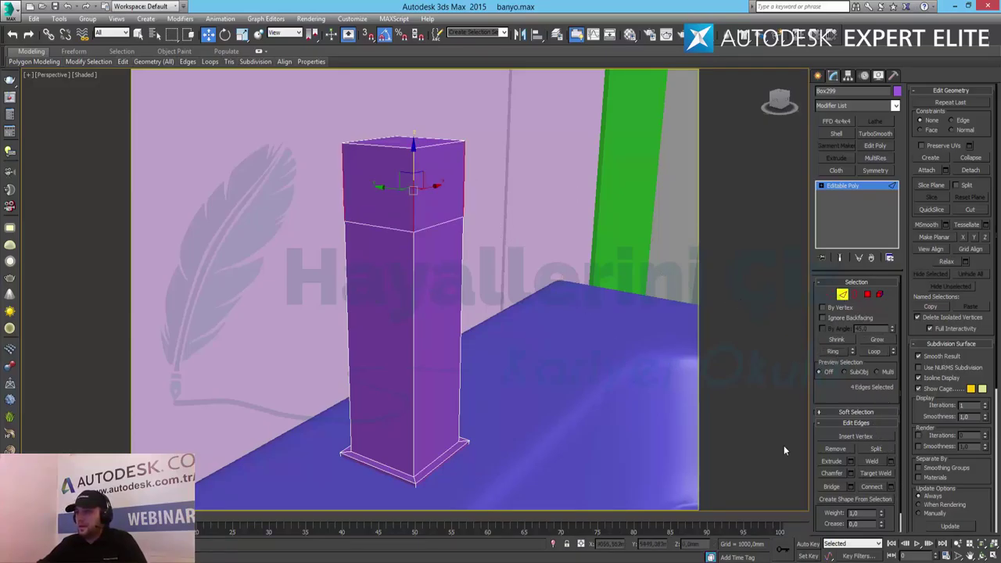
click(891, 487)
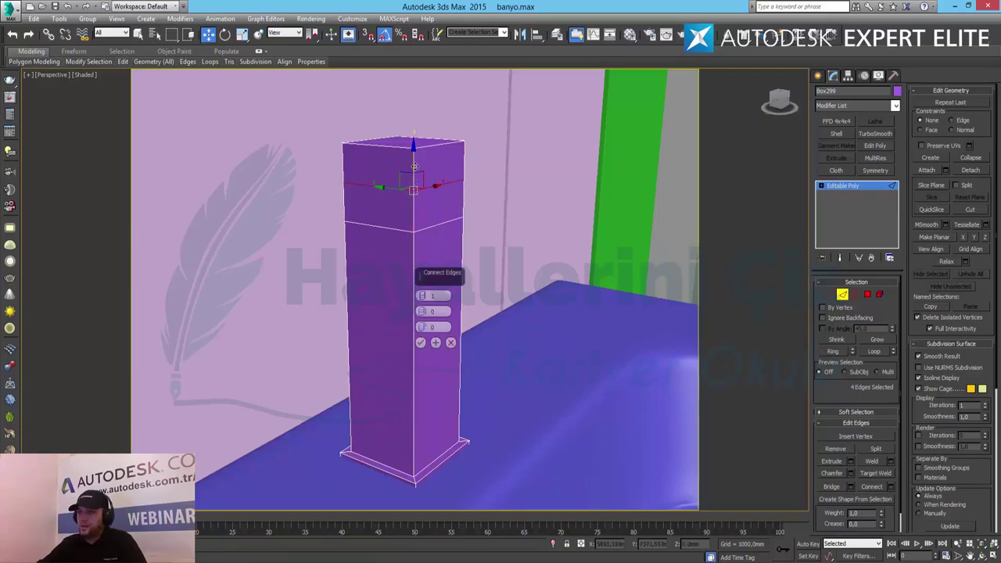
click(421, 343)
drag(404, 154, 406, 124)
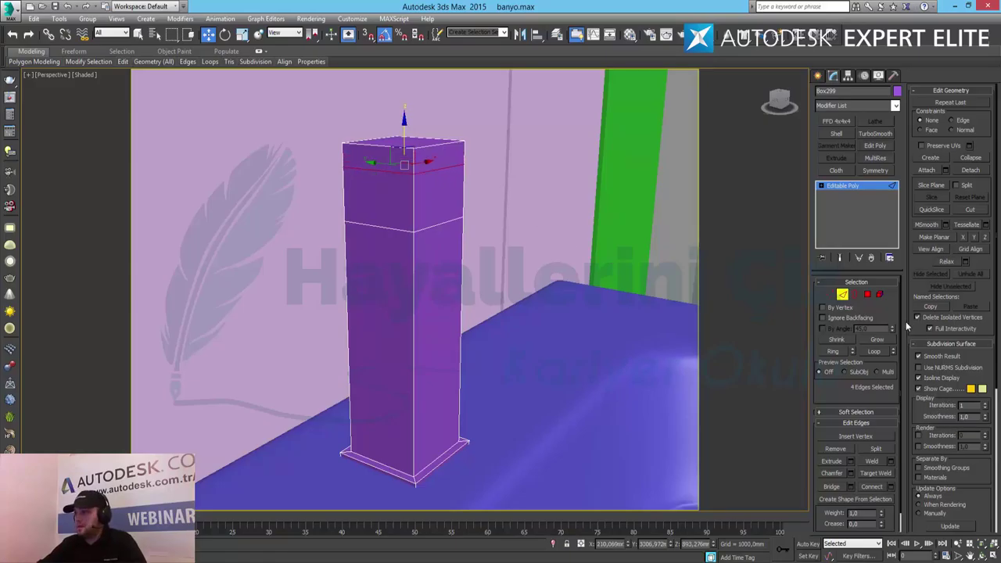
Step: Select the column's upper side polygon and begin extruding it outward as a spout
click(867, 294)
click(440, 192)
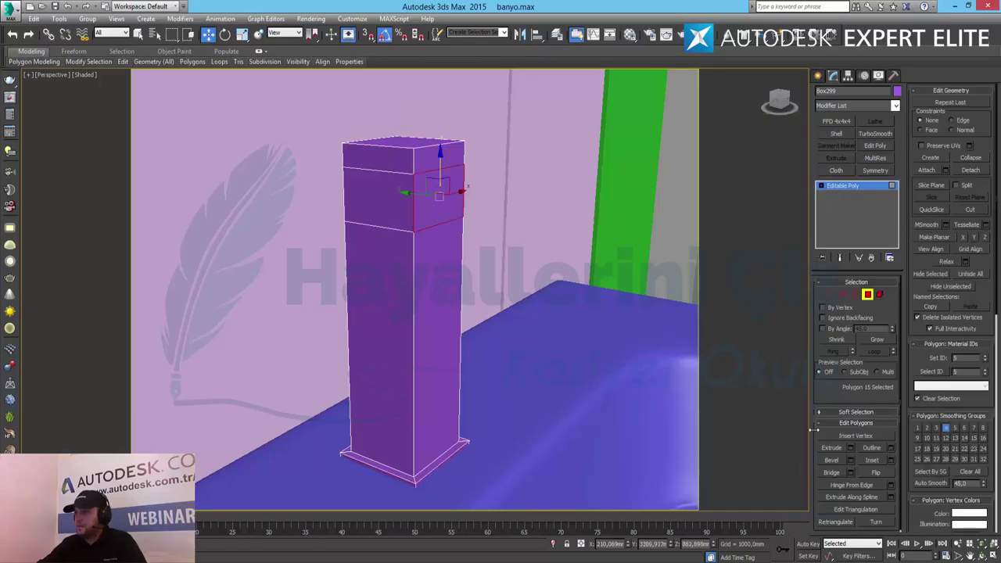
click(851, 448)
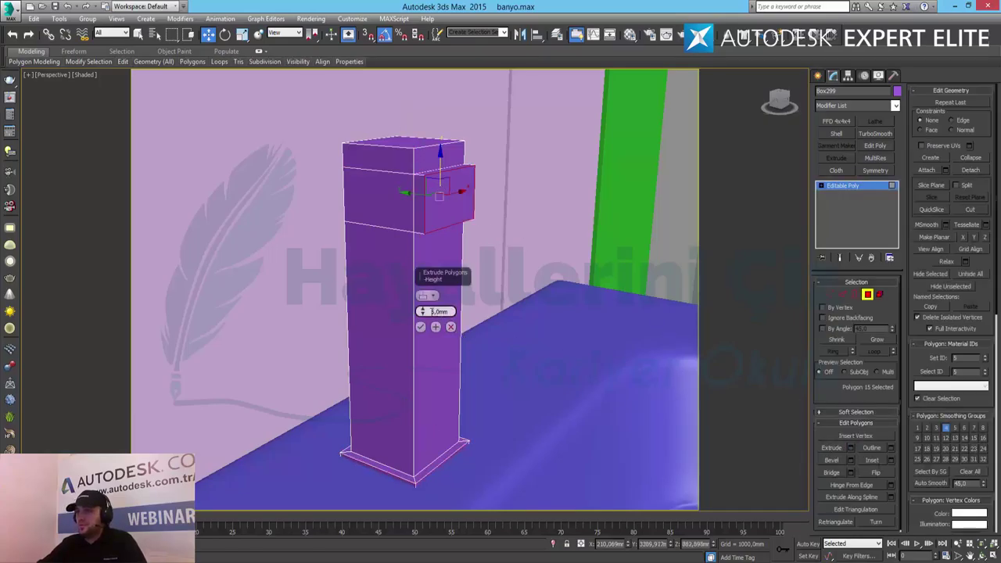
drag(421, 313, 421, 254)
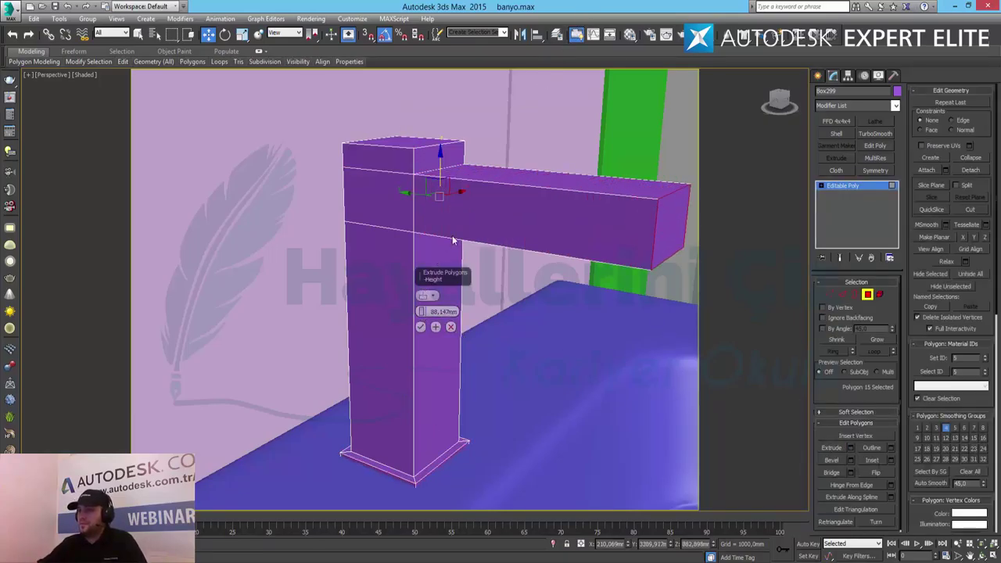
scroll(529, 363, down, 3)
alt+middle_drag(481, 347, 537, 370)
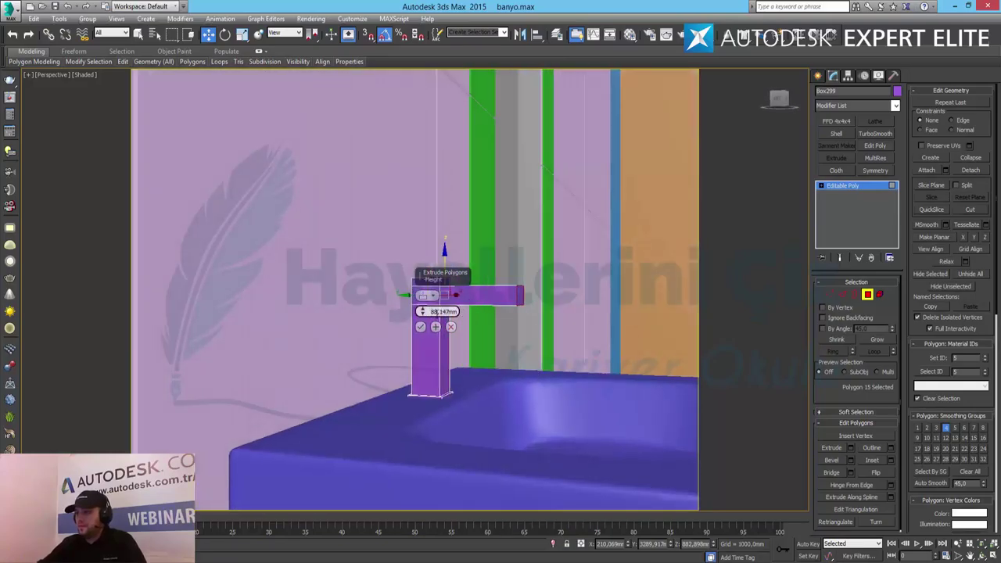
Step: Set the spout extrusion height to 95 mm, confirm it, and exit Polygon mode
double_click(442, 311)
text(95,0mm)
key(Return)
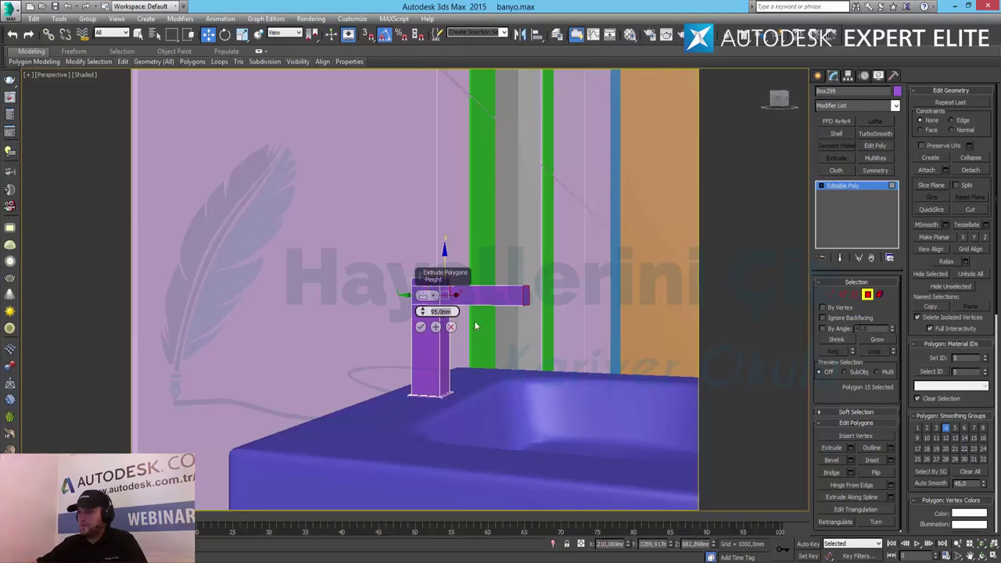
alt+middle_drag(571, 254, 418, 282)
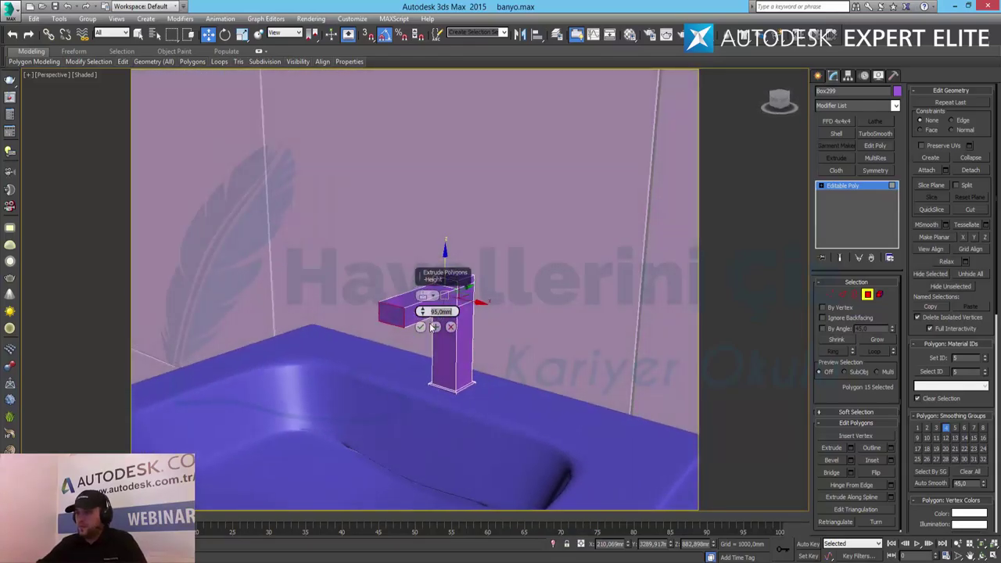
click(421, 328)
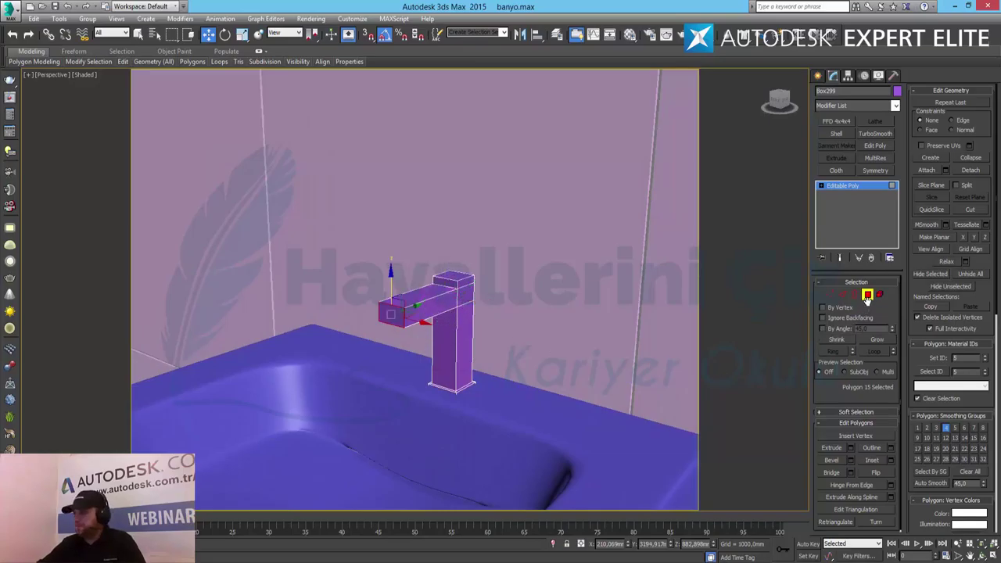
click(868, 294)
scroll(509, 308, up, 3)
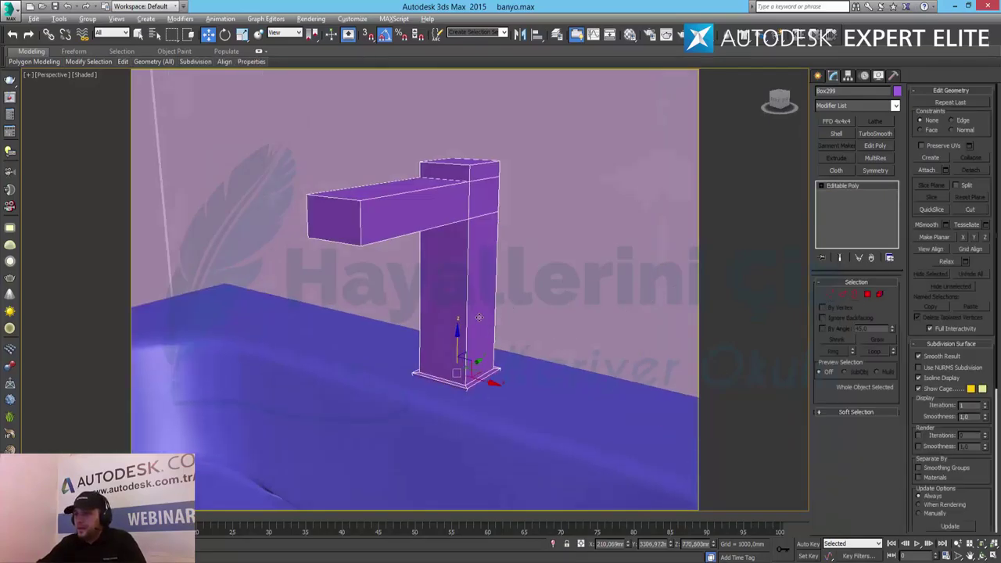
Step: View the spout from below and connect its lengthwise edge ring with a loop slid toward the tip
alt+middle_drag(508, 308, 385, 162)
alt+middle_drag(552, 268, 504, 229)
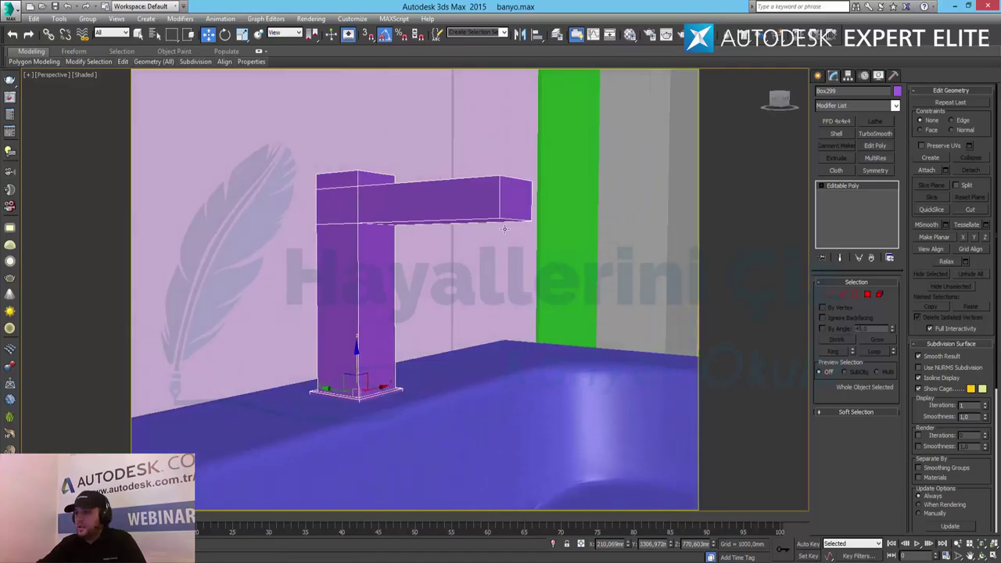
click(956, 542)
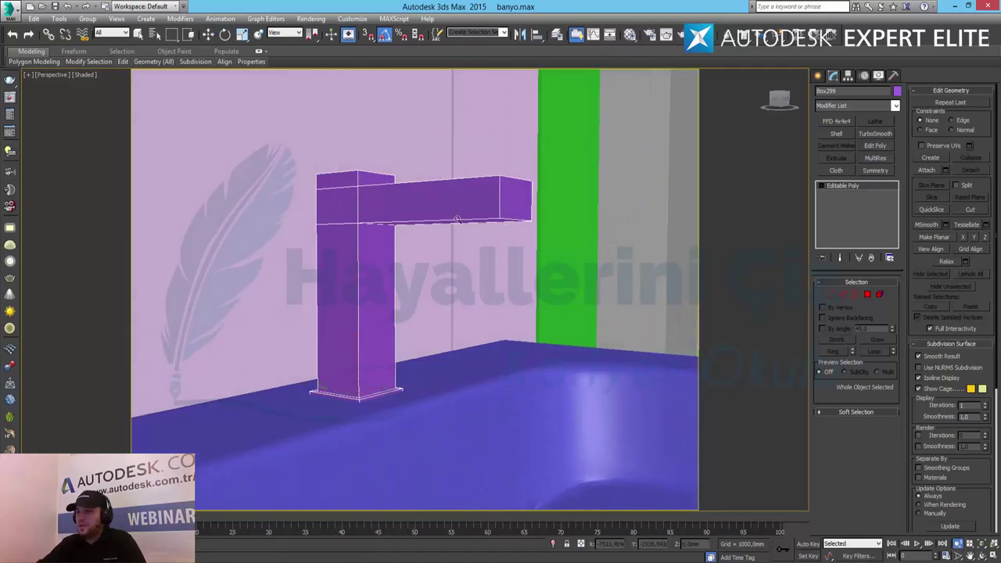
scroll(459, 219, up, 4)
alt+middle_drag(592, 275, 601, 264)
scroll(485, 224, up, 3)
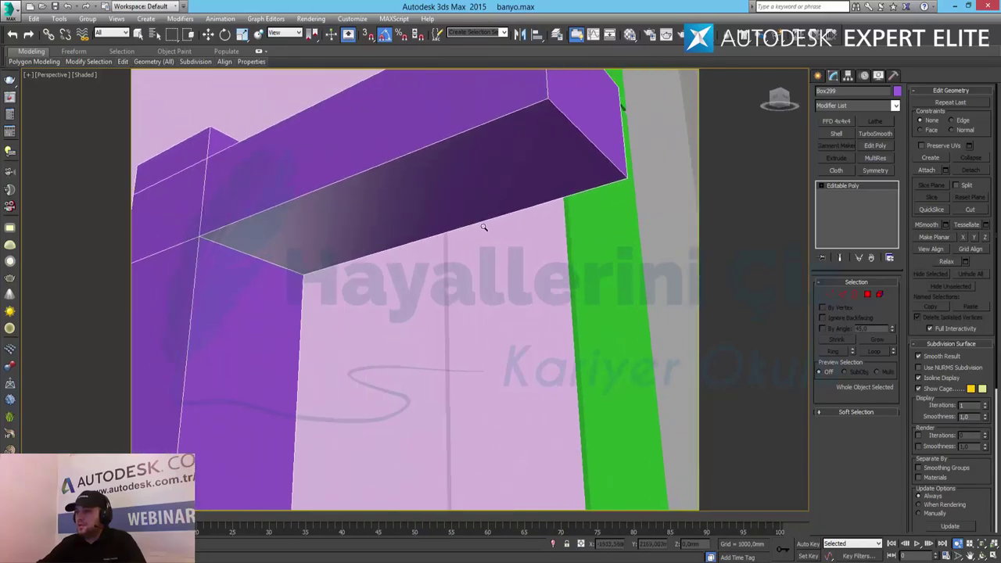
middle_drag(535, 165, 533, 207)
alt+middle_drag(537, 270, 548, 255)
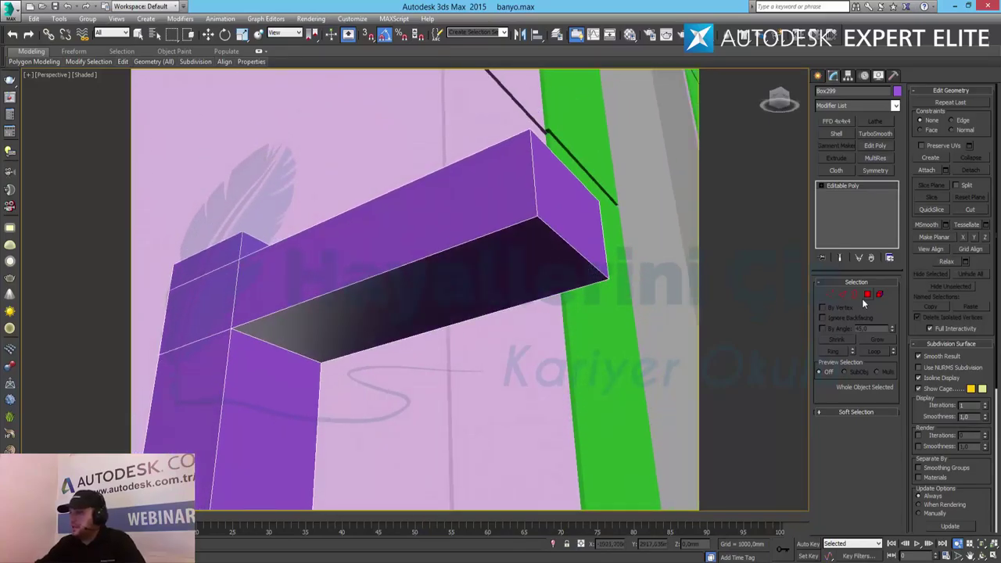
click(843, 294)
click(495, 232)
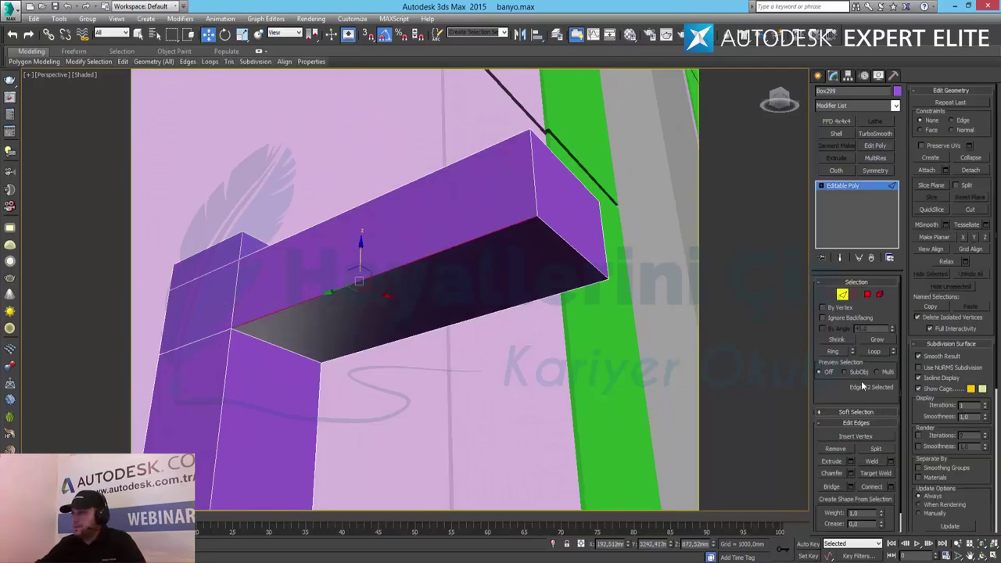
click(833, 352)
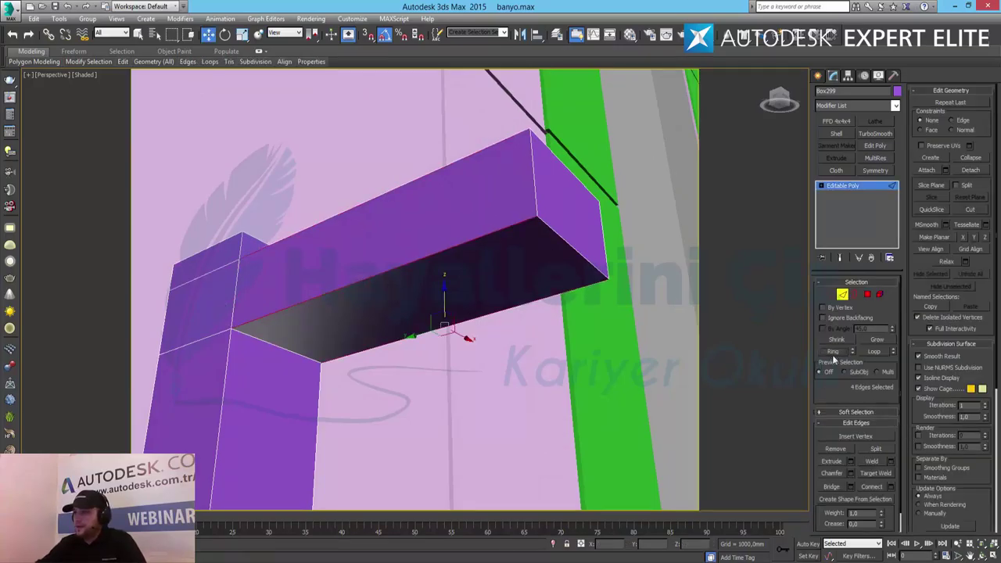
click(891, 488)
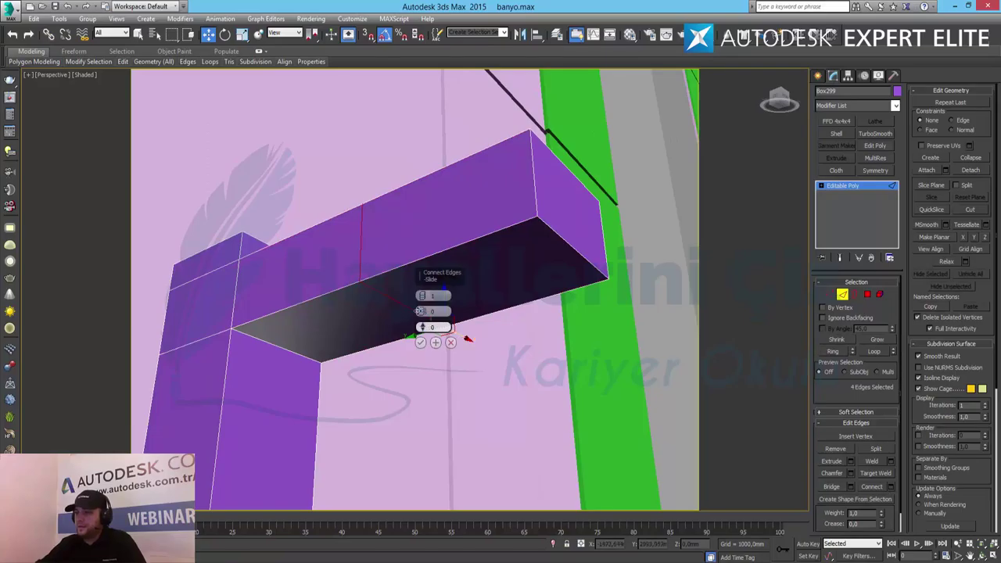
drag(422, 327, 424, 233)
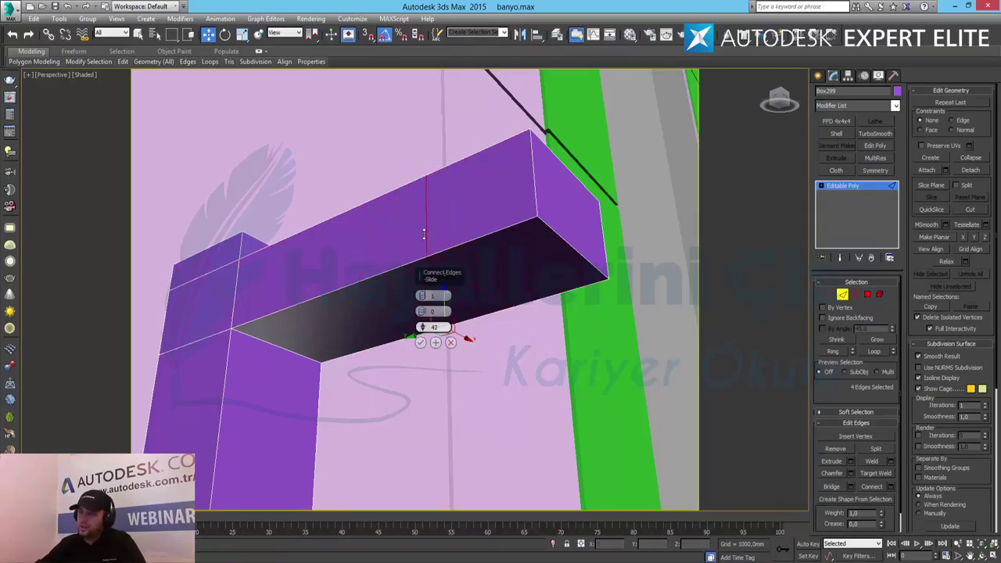
click(420, 342)
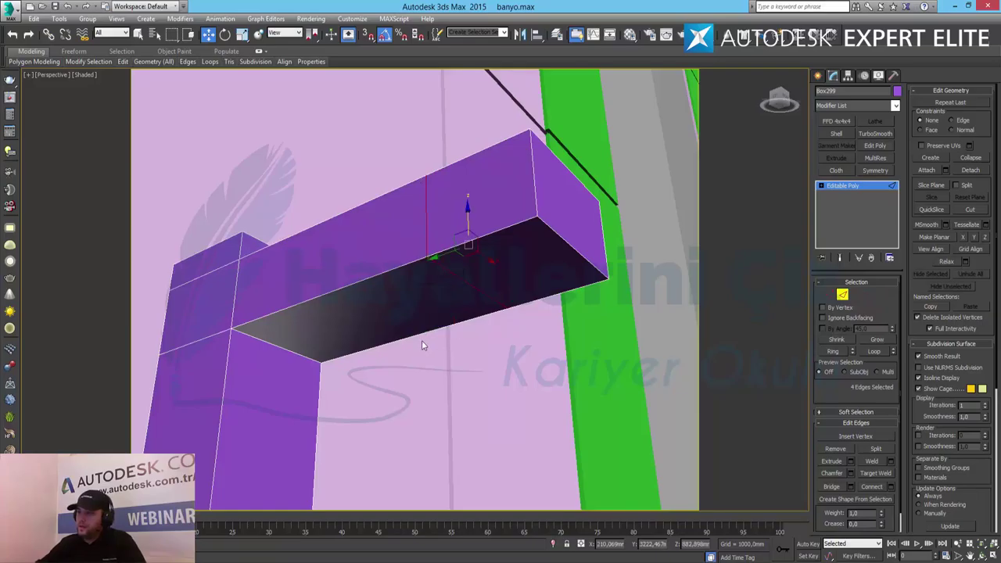
Step: Add a second connected edge loop on the front-bottom ring, slid closer to the tip
click(517, 226)
click(834, 352)
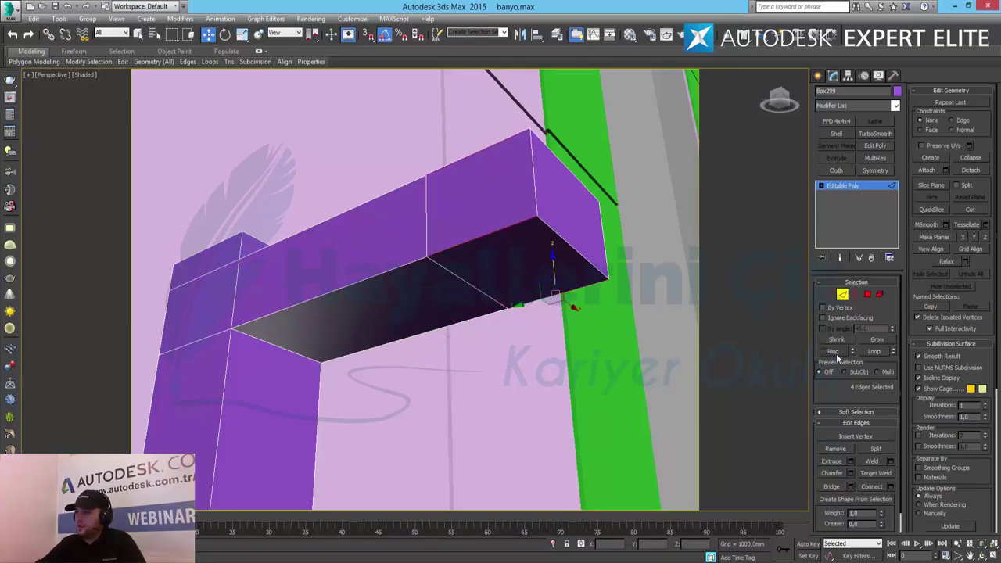
click(892, 488)
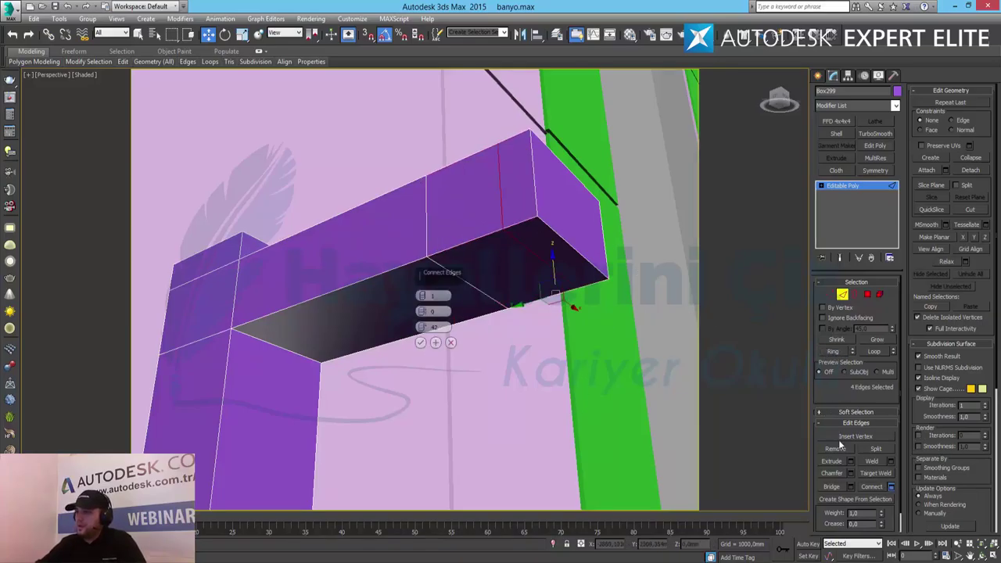
drag(424, 327, 426, 287)
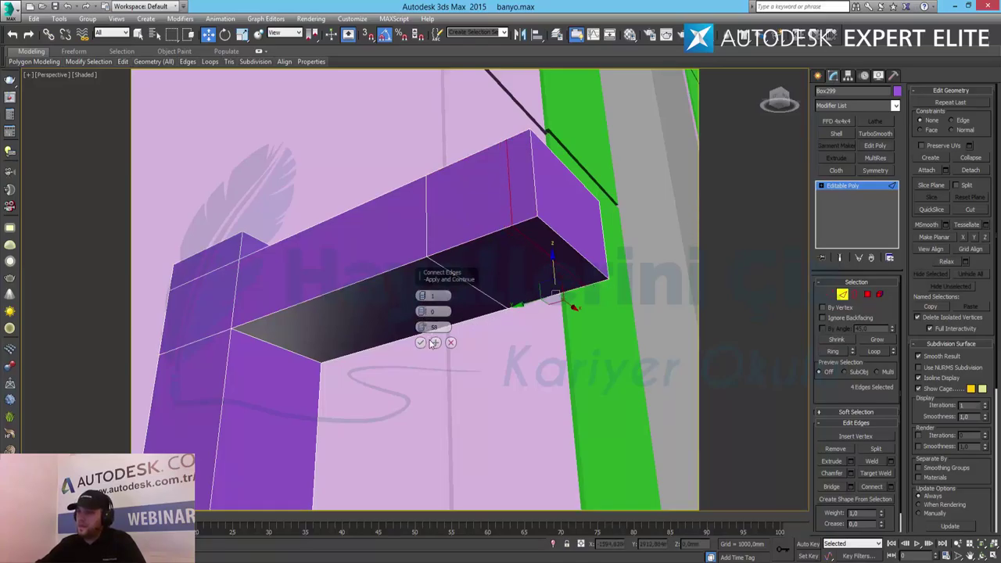
click(421, 342)
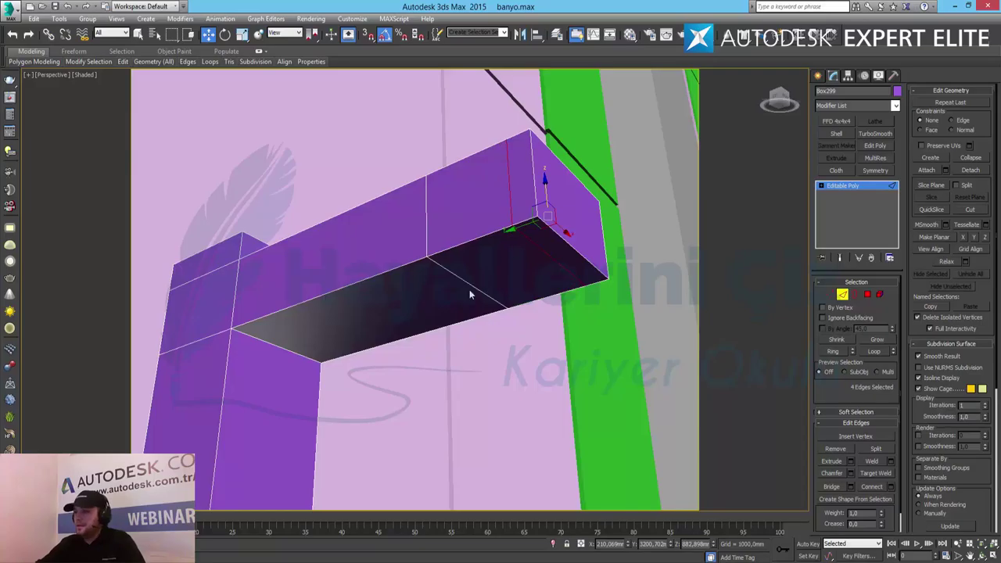
Step: Connect the two underside edges with slide 0 and pinch 58 to mark a square patch
click(535, 255)
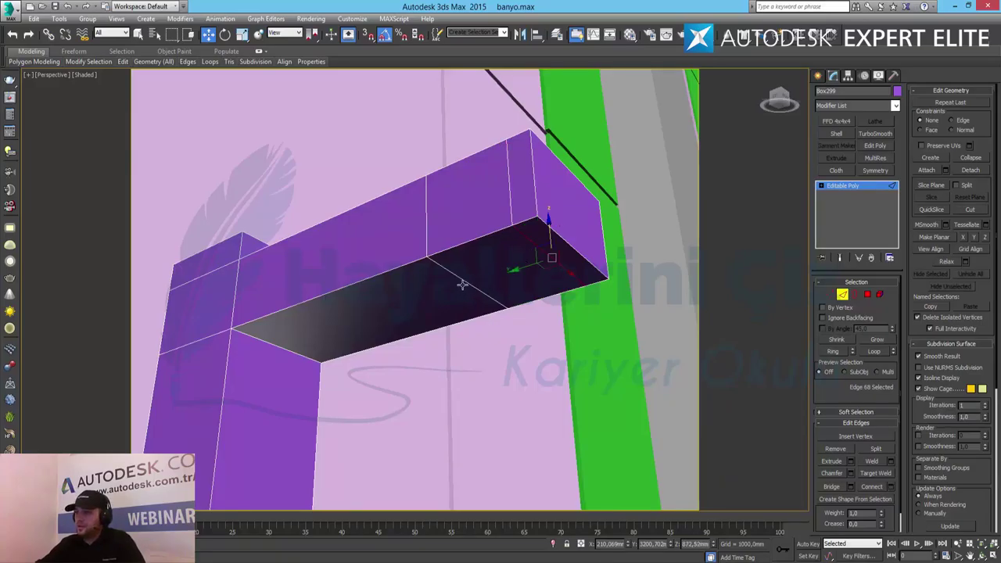
click(890, 486)
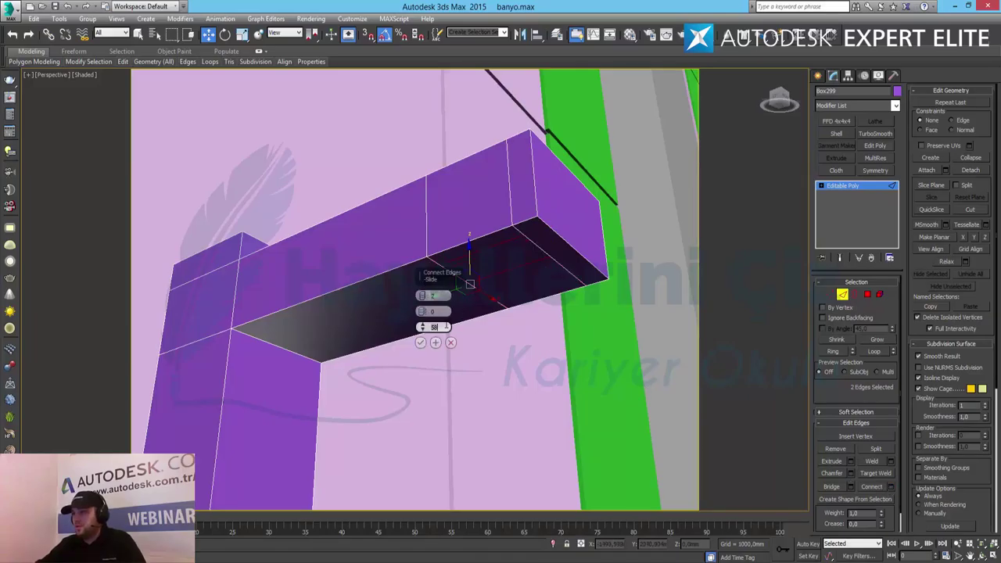
right_click(446, 327)
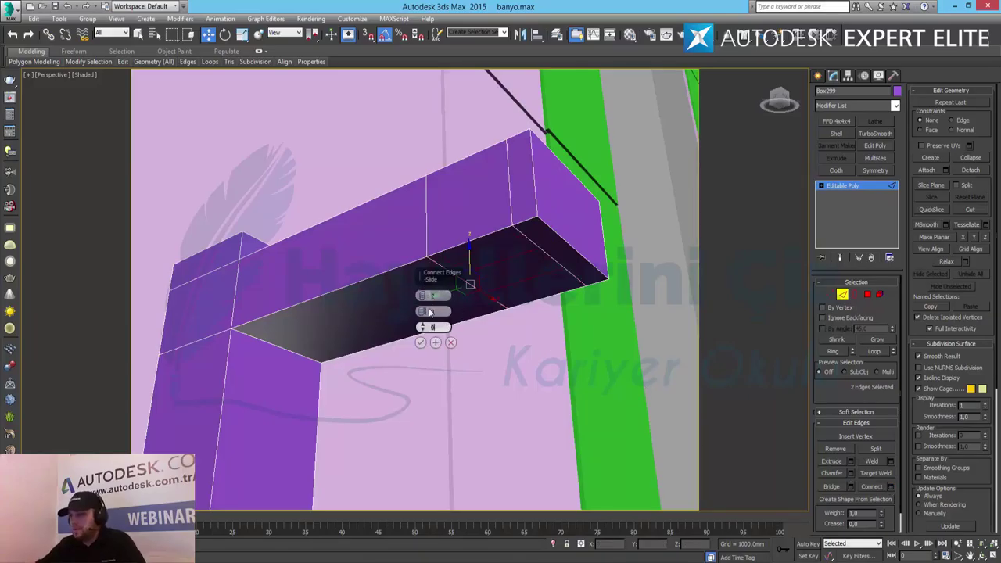
drag(425, 313, 422, 308)
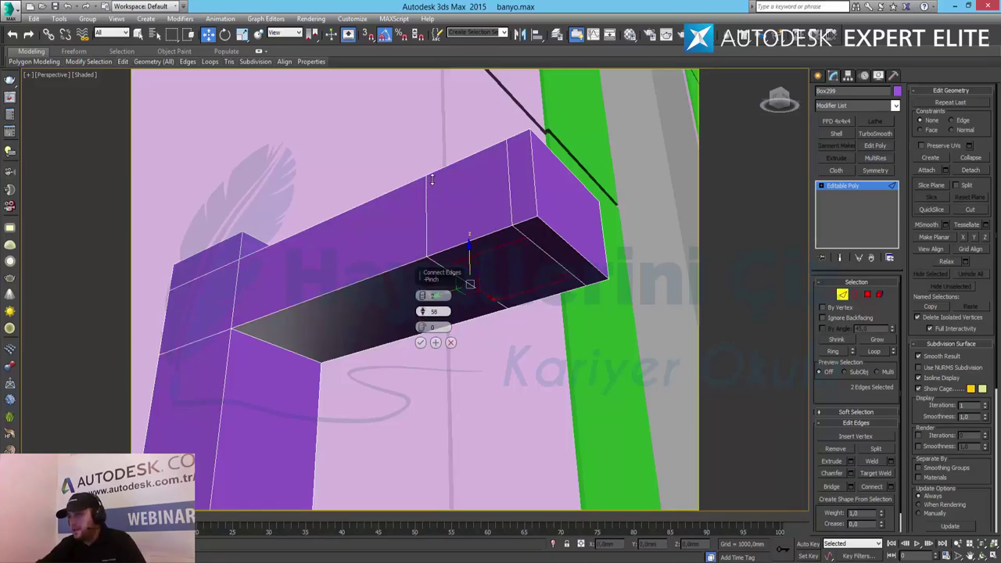
click(420, 342)
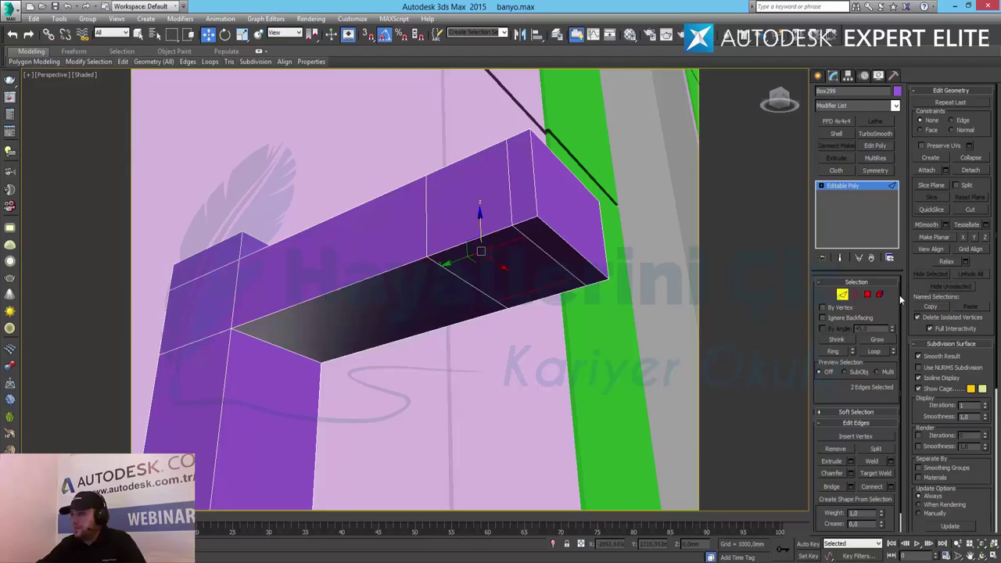
click(868, 294)
Step: Select the square patch under the spout tip and extrude it to a 7 mm height
click(530, 263)
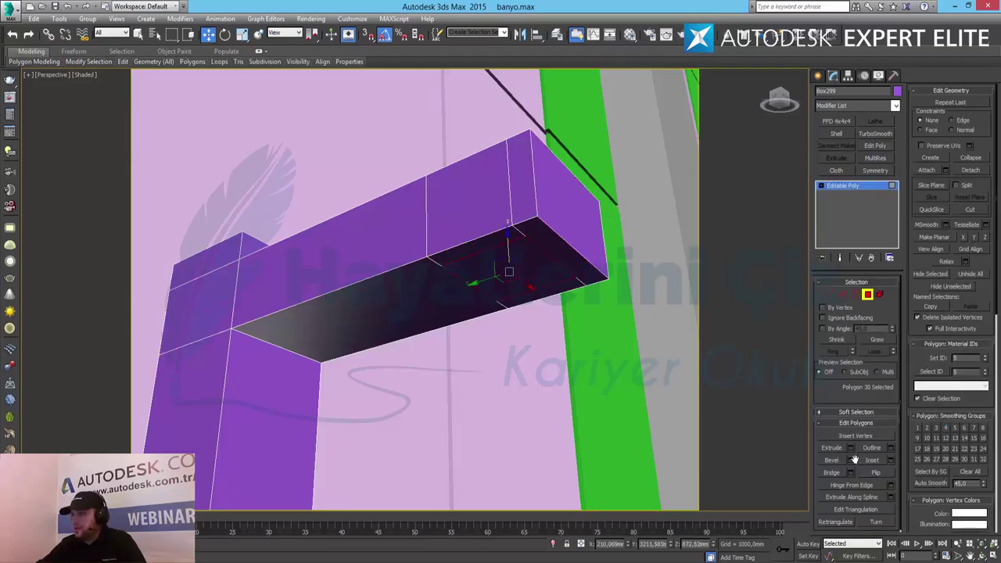
click(851, 448)
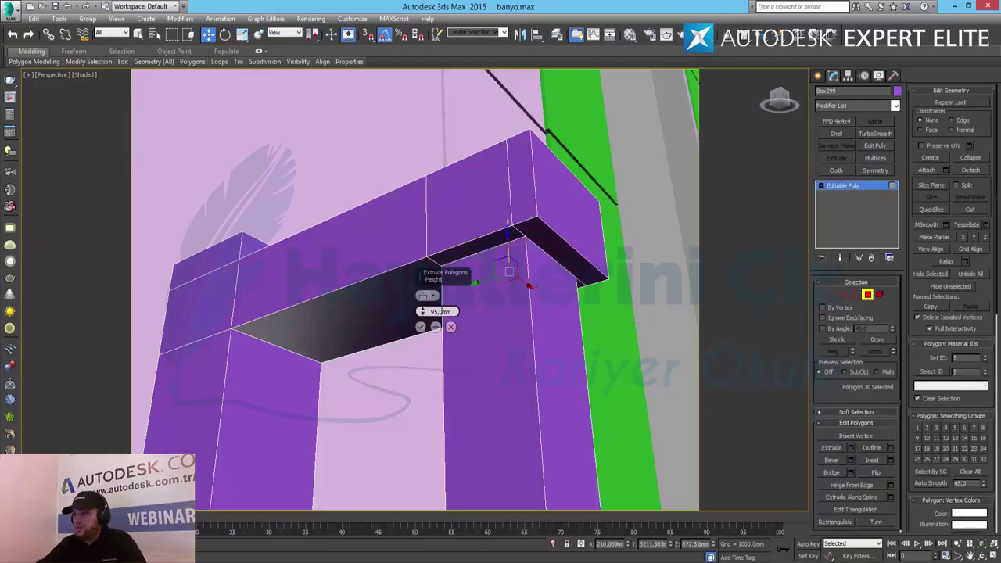
text(20)
key(Return)
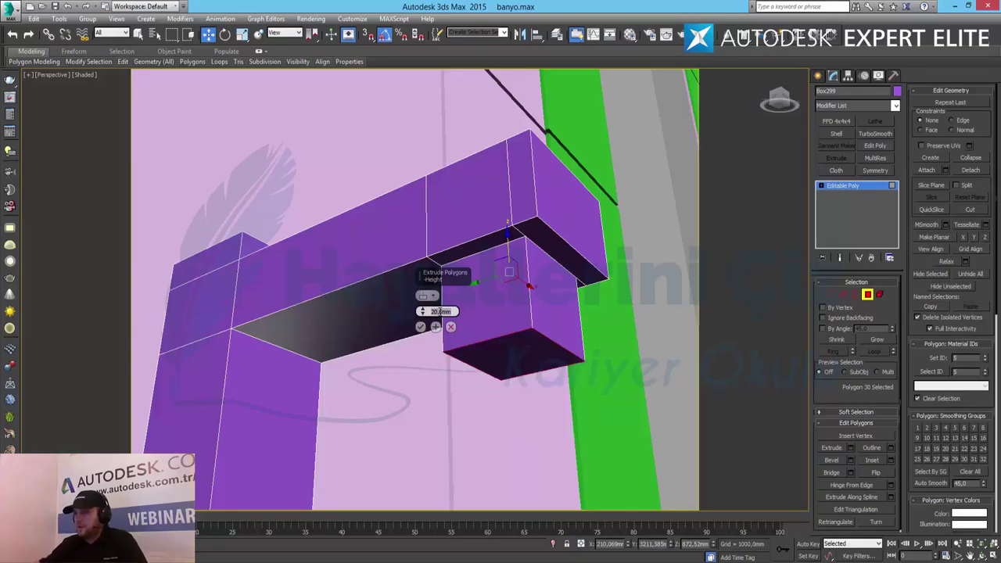
text(10)
key(Return)
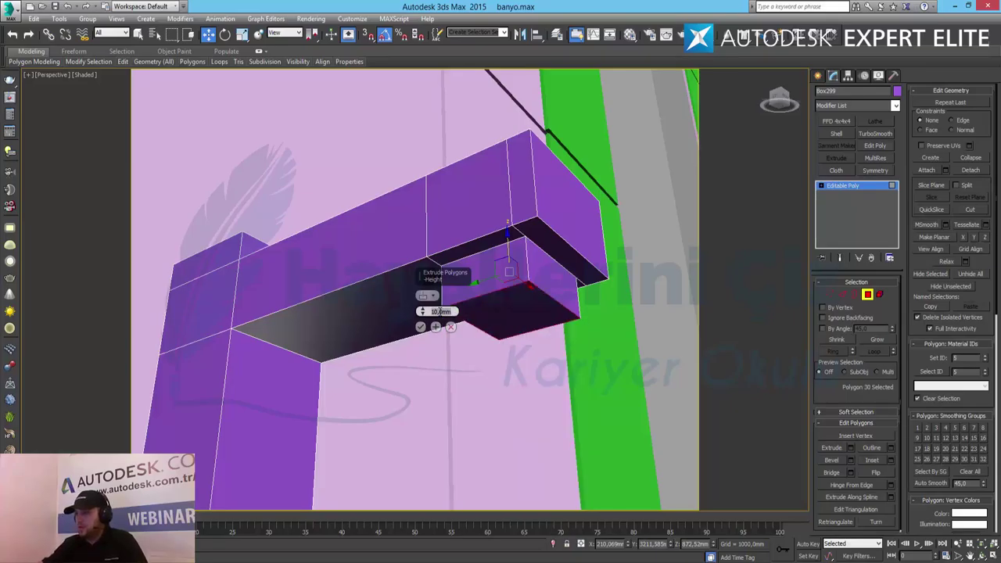
text(5)
key(Return)
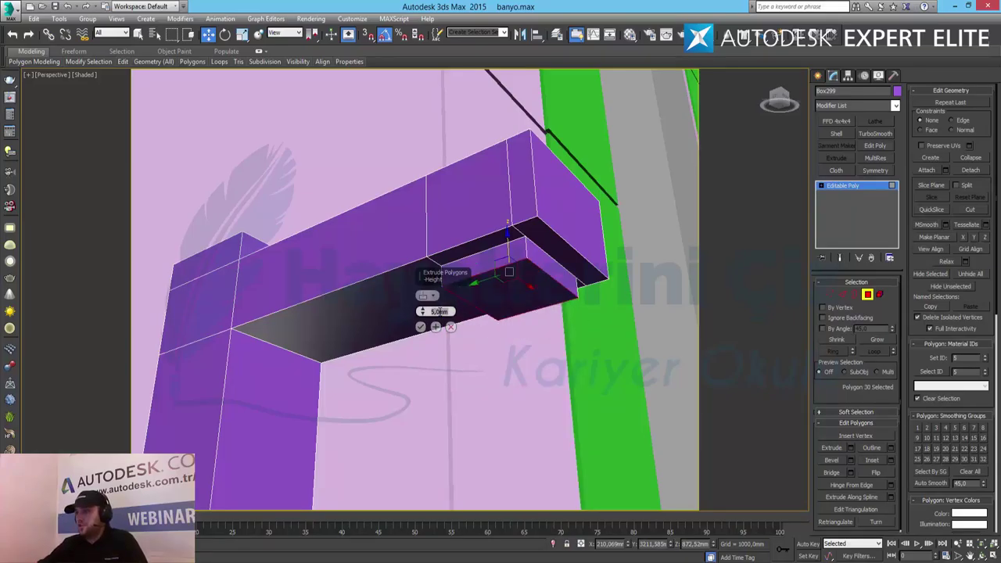
text(7)
key(Return)
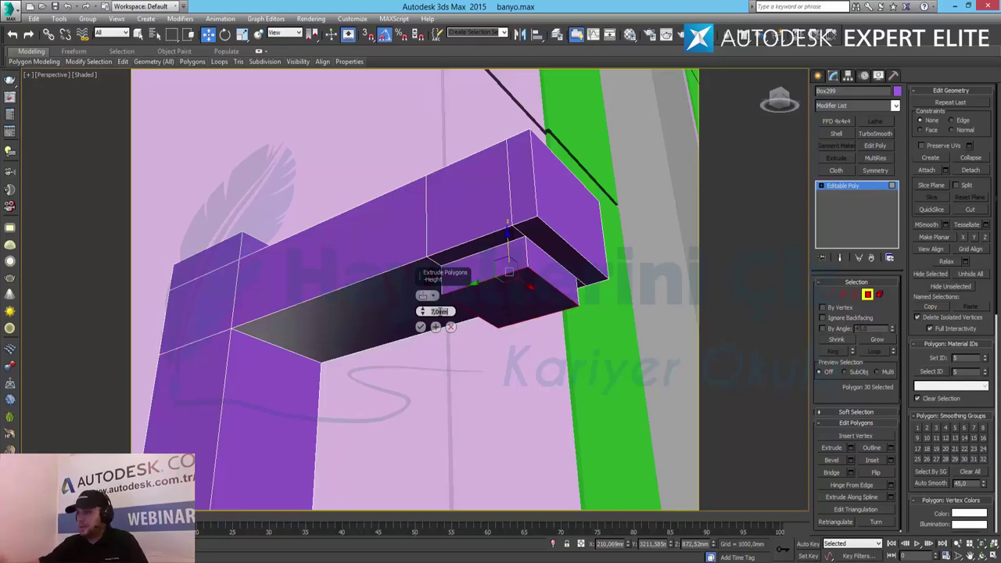
click(424, 327)
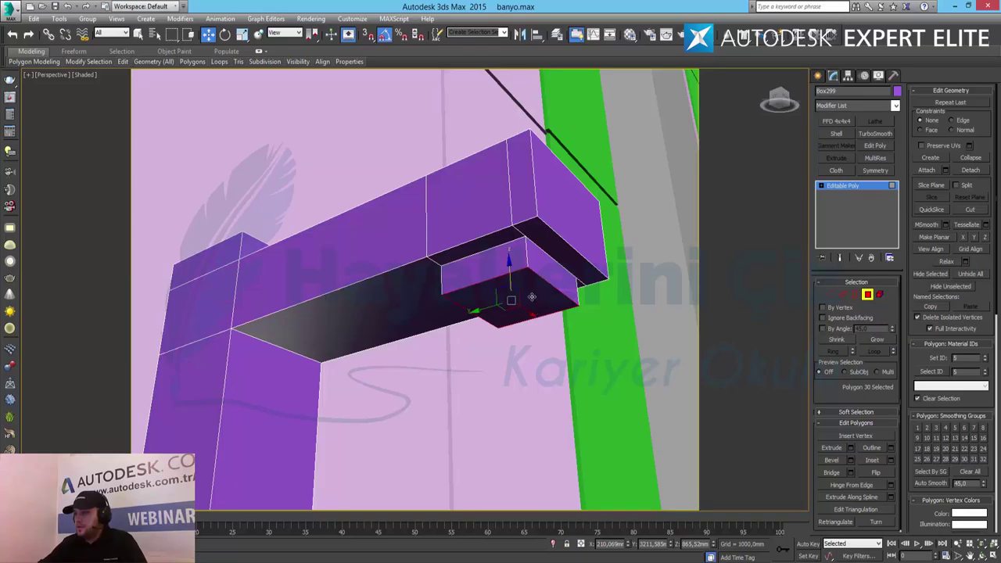
Step: Inset the new block's bottom face by about 2.7 mm and make the spout see-through
click(892, 461)
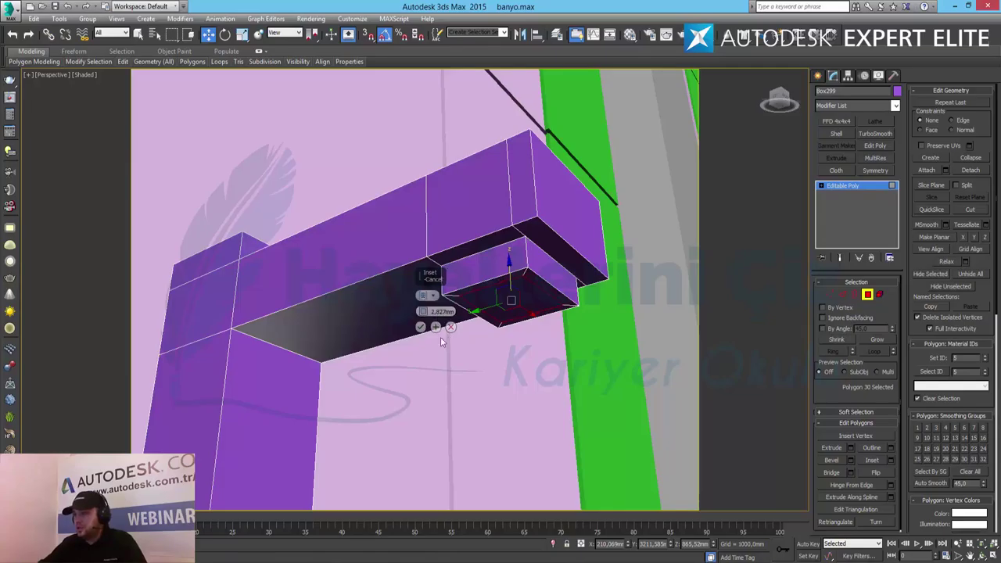
click(421, 327)
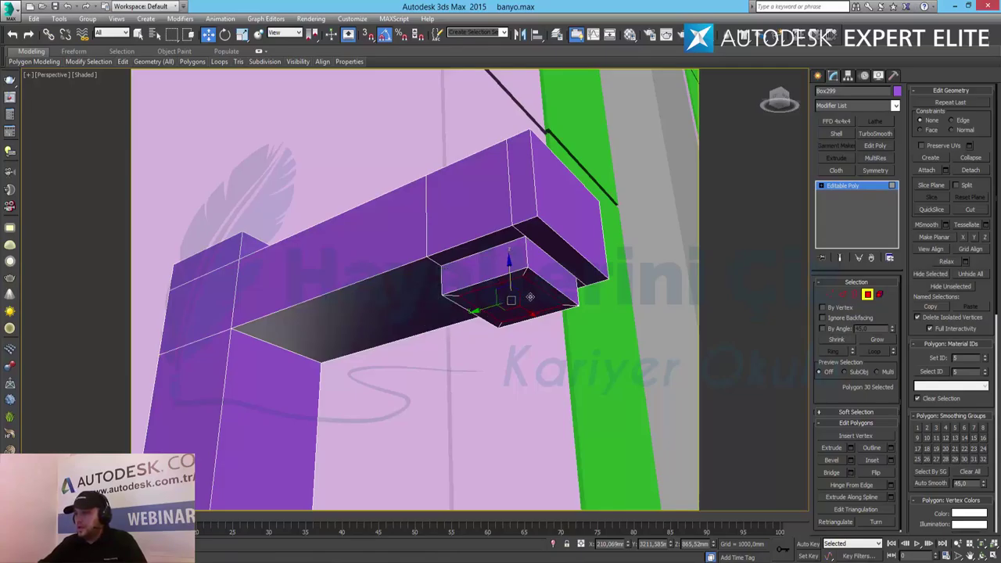
key(z)
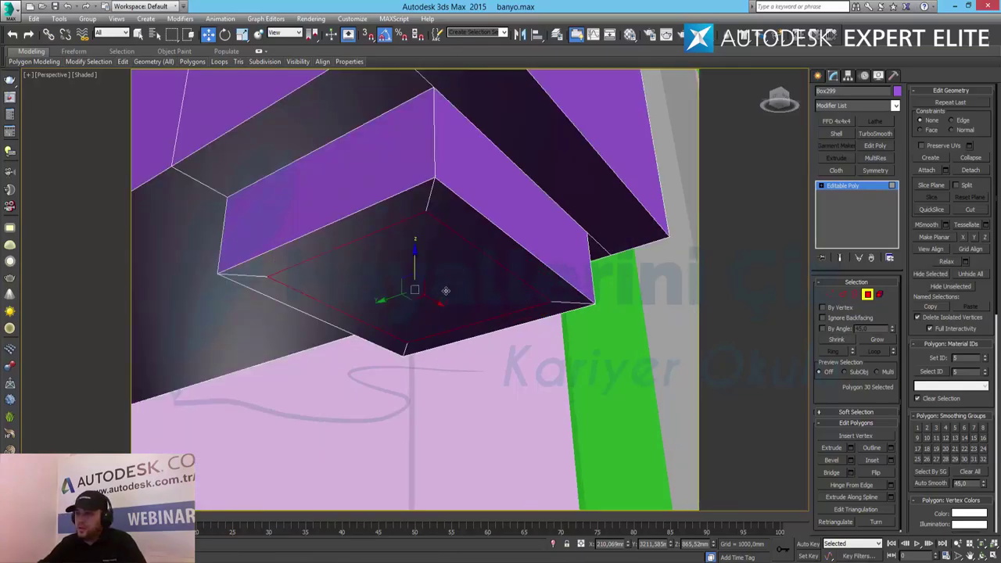
key(alt+x)
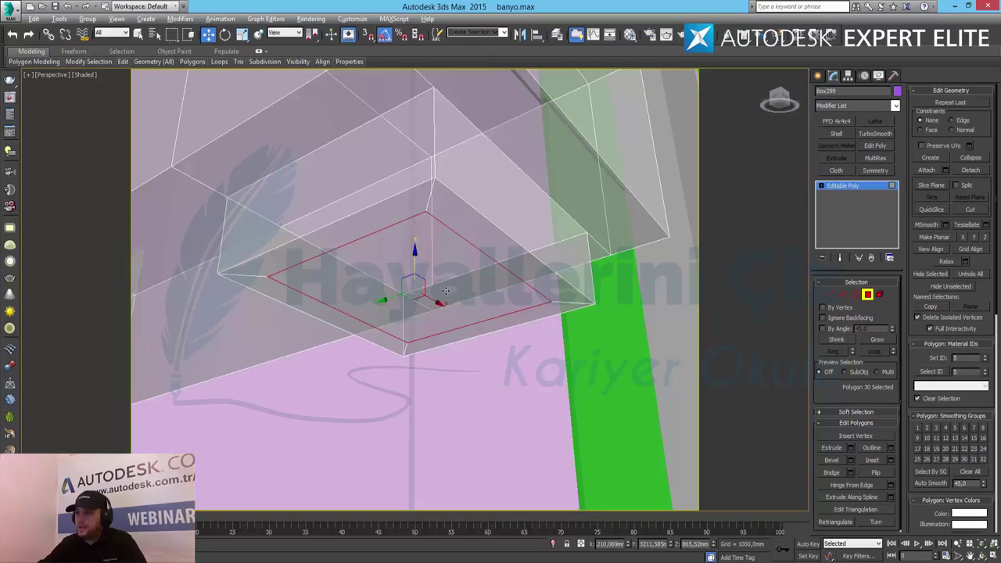
Step: Extrude the inset face about -4.7 mm inward to form the outlet recess, then restore opacity
click(851, 448)
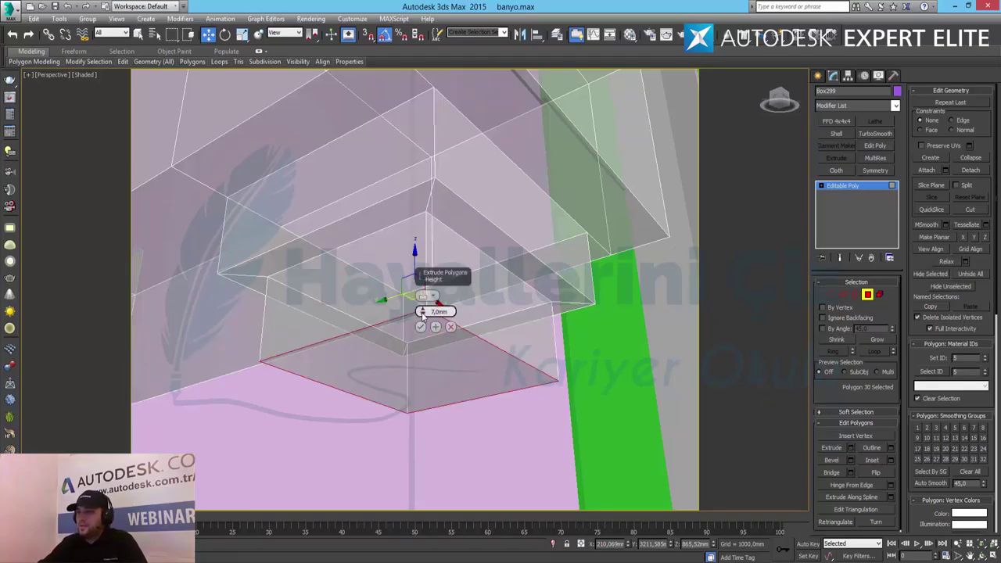
drag(422, 311, 446, 361)
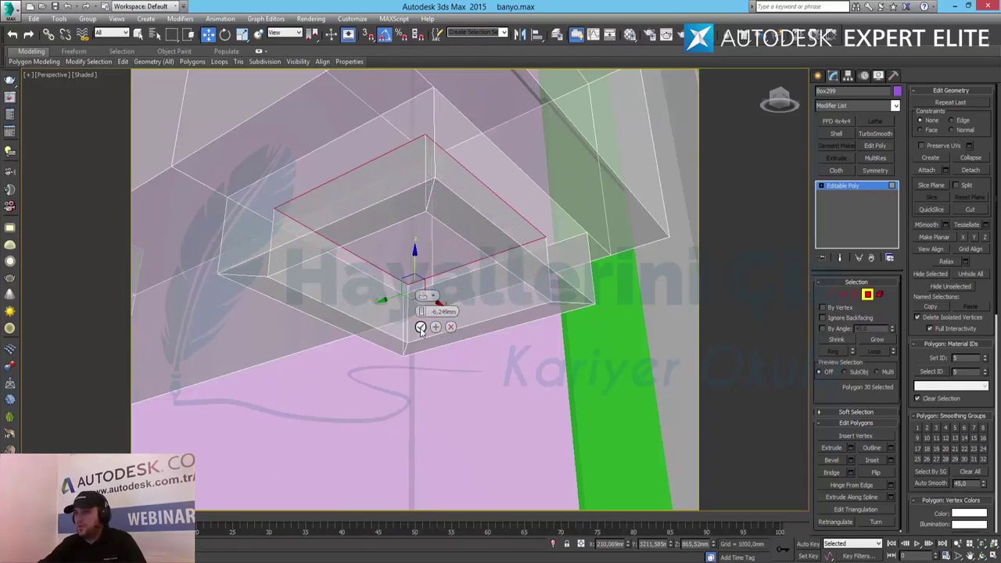
click(420, 327)
click(421, 328)
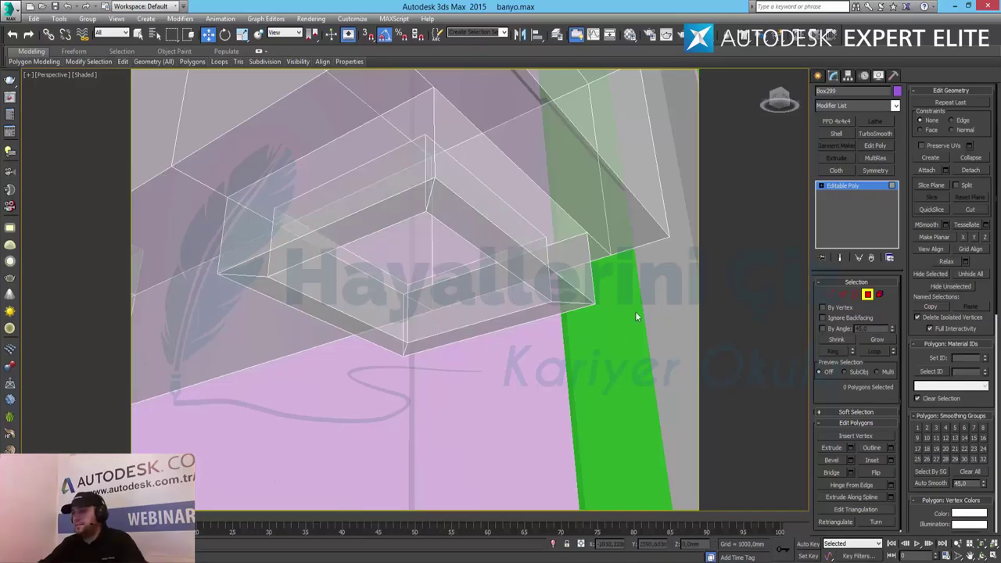
key(alt+x)
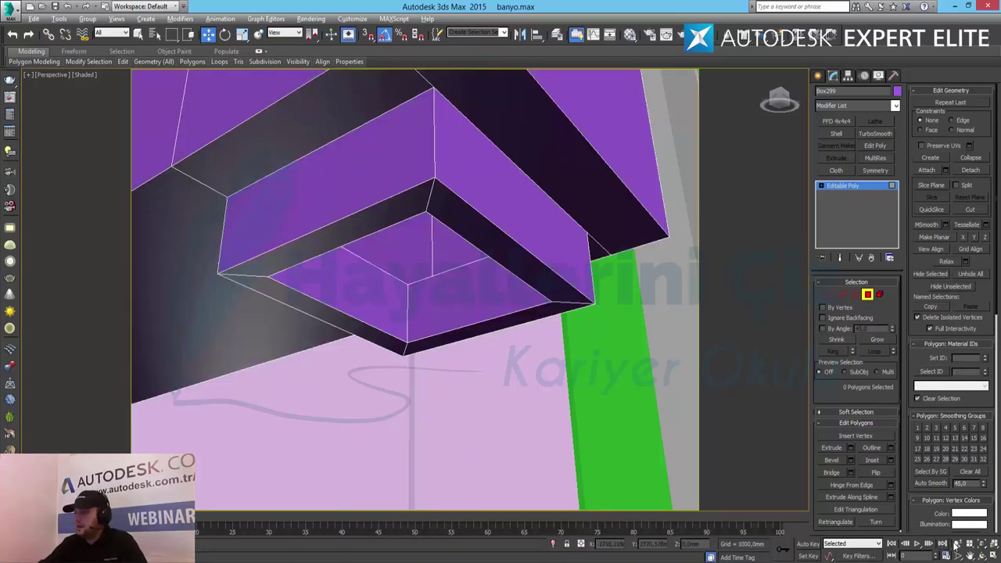
Step: Orbit and zoom the view to look down on the top of the faucet column
scroll(340, 203, down, 2)
scroll(340, 204, down, 2)
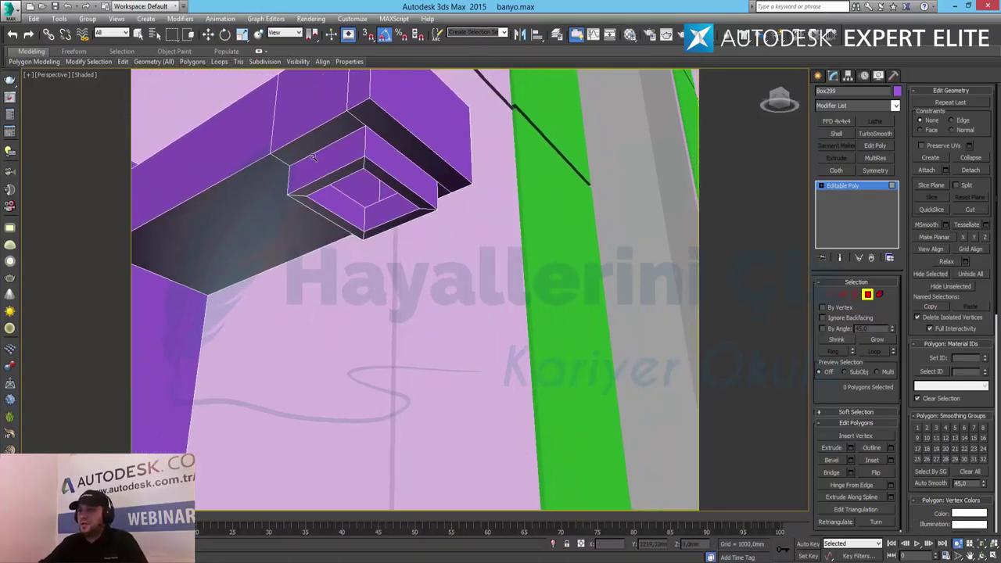
alt+middle_drag(340, 204, 431, 316)
scroll(422, 223, up, 2)
scroll(422, 223, down, 2)
scroll(407, 206, up, 2)
scroll(416, 300, up, 3)
alt+middle_drag(407, 216, 410, 249)
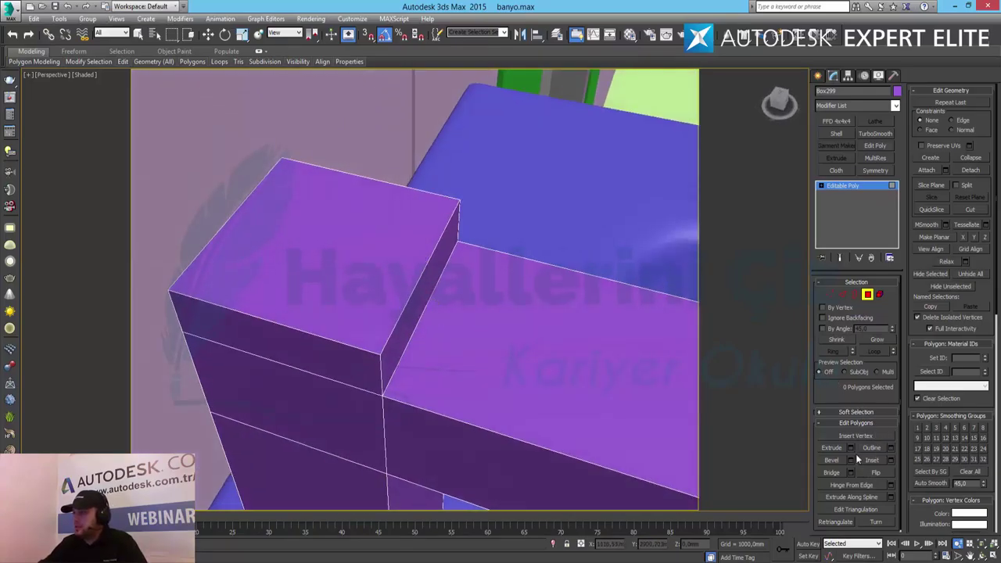
Step: Pick the block's four top edges, then select its top polygon
click(842, 295)
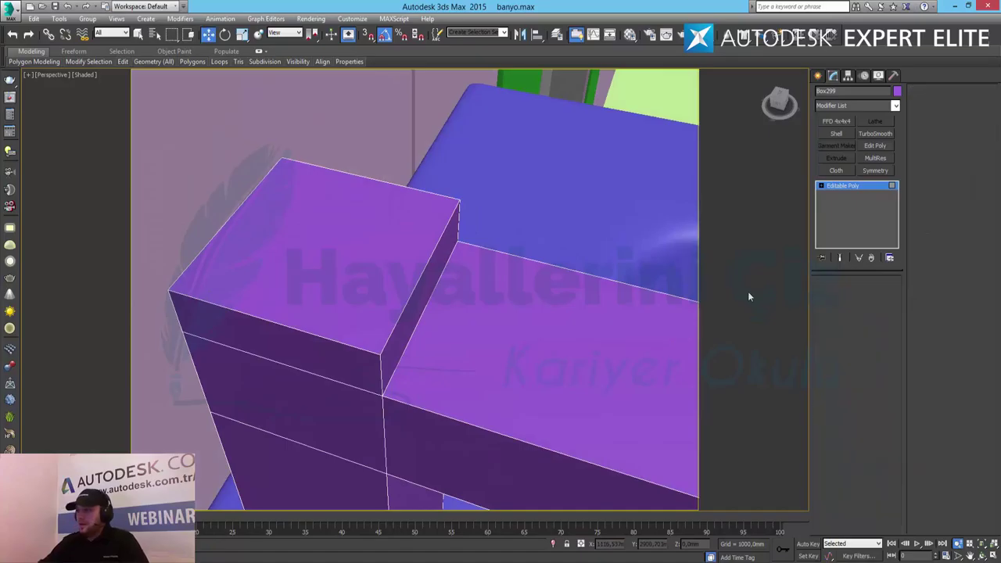
click(419, 272)
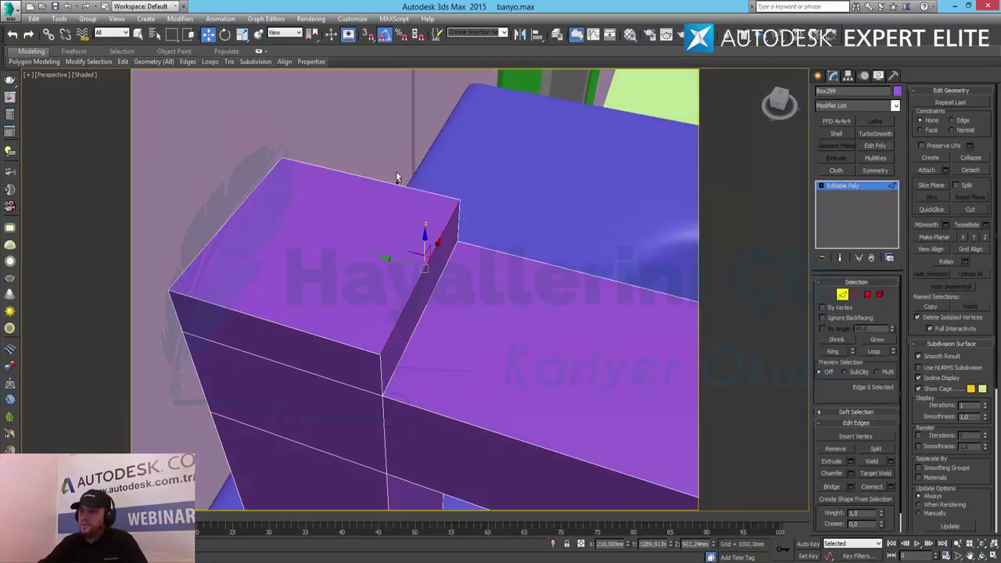
ctrl+click(390, 182)
ctrl+click(242, 203)
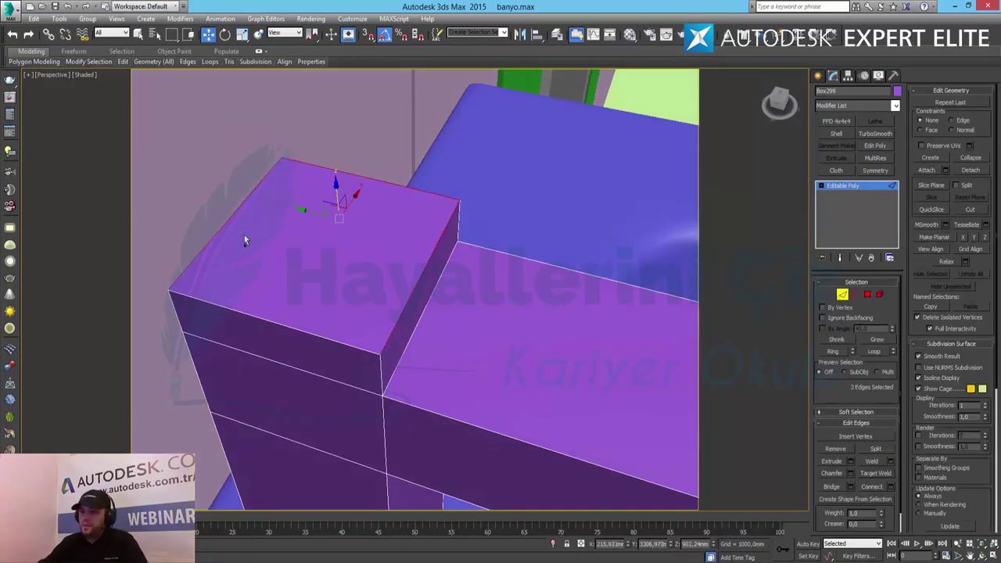
ctrl+click(227, 310)
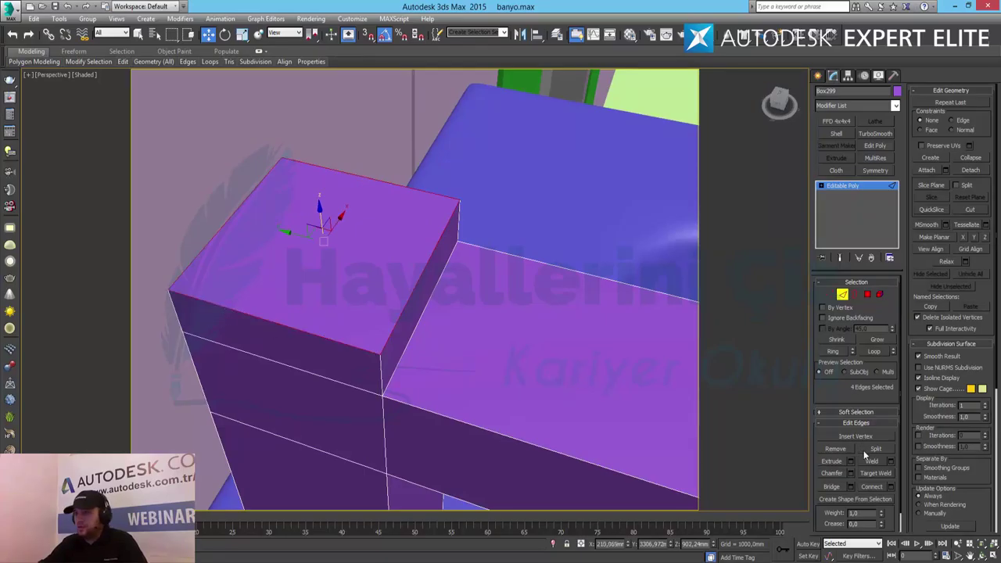
click(868, 295)
click(396, 260)
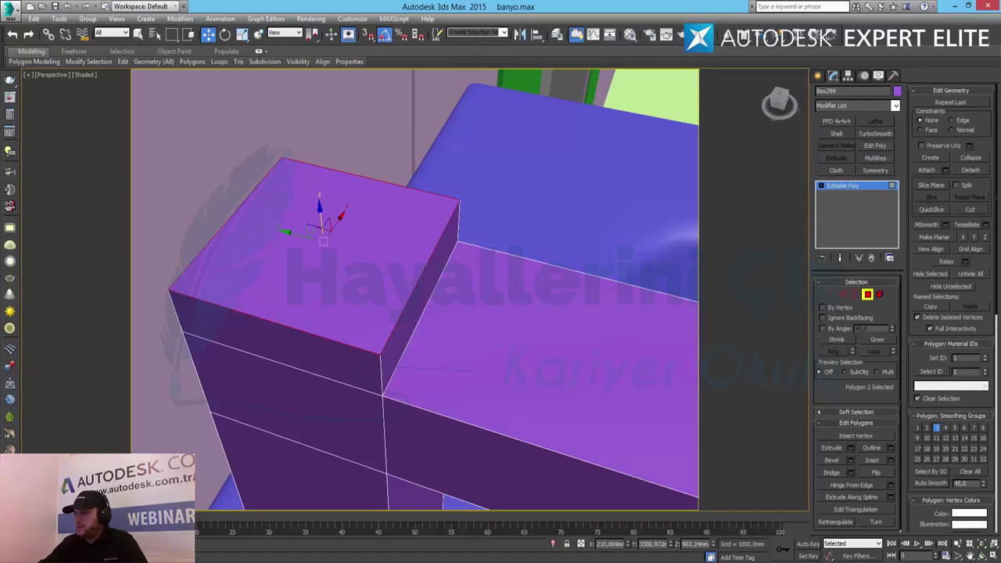
Step: Inset the column's top face by about 10.6 mm
click(891, 461)
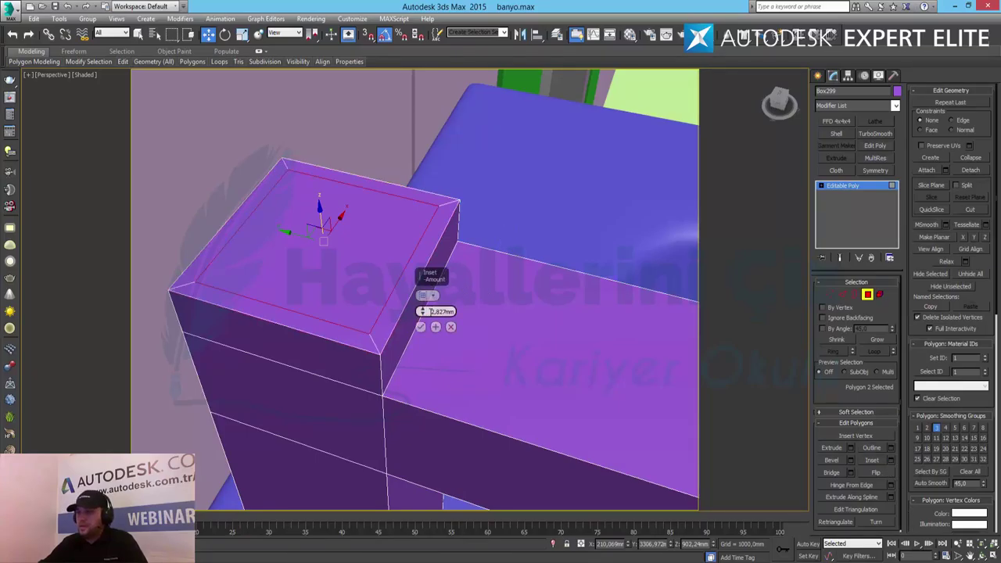
drag(421, 311, 419, 279)
click(420, 327)
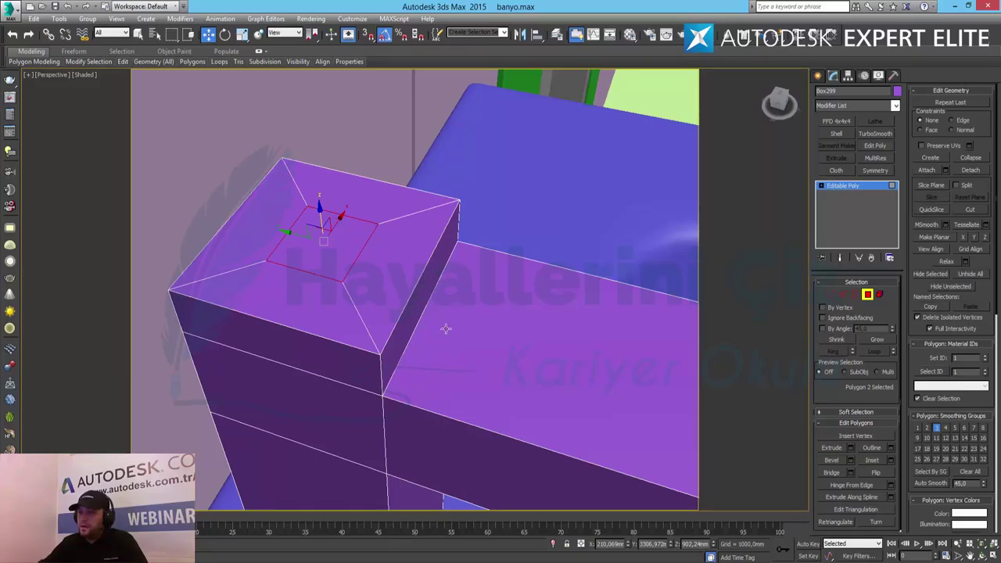
Step: Extrude the inset top face with a -1 mm height to sink a shallow recess
click(851, 448)
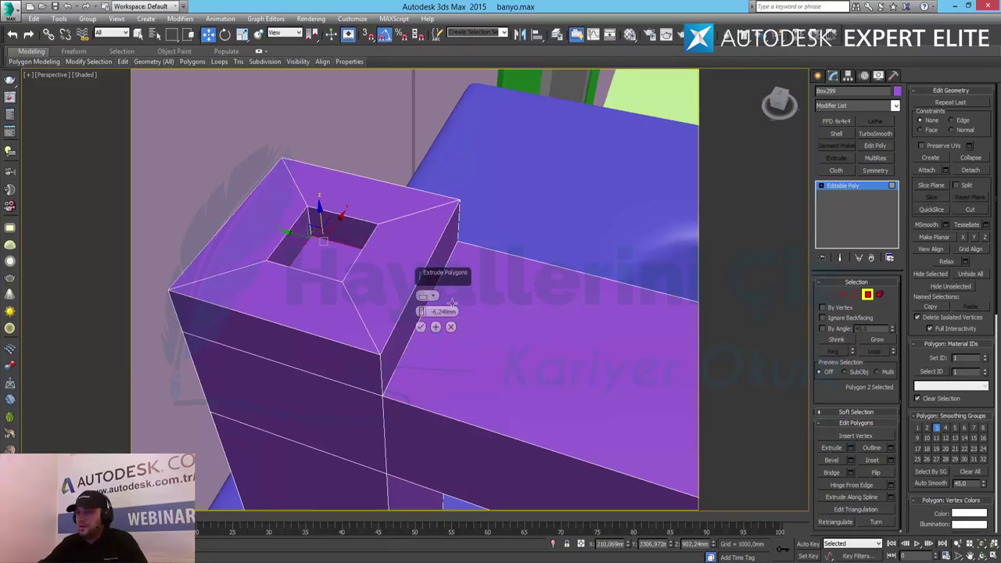
double_click(439, 311)
text(2)
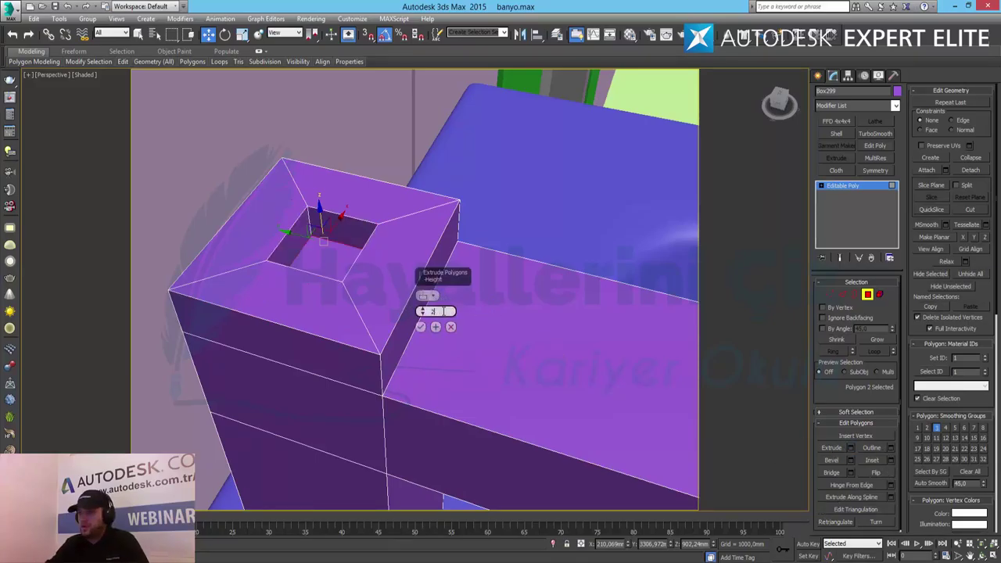
key(Return)
key(BackSpace)
text(-2)
key(Return)
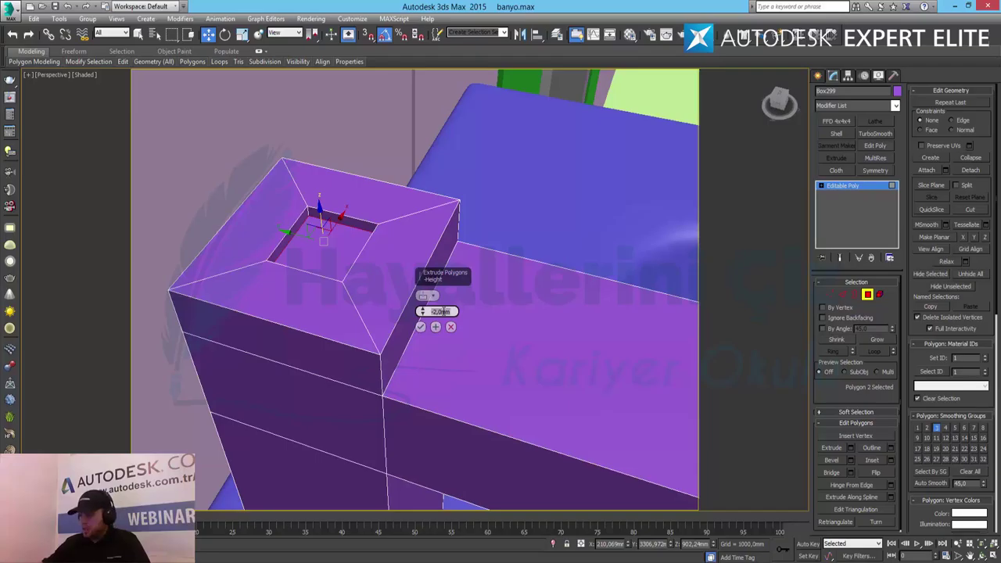
double_click(442, 311)
text(-1)
key(Return)
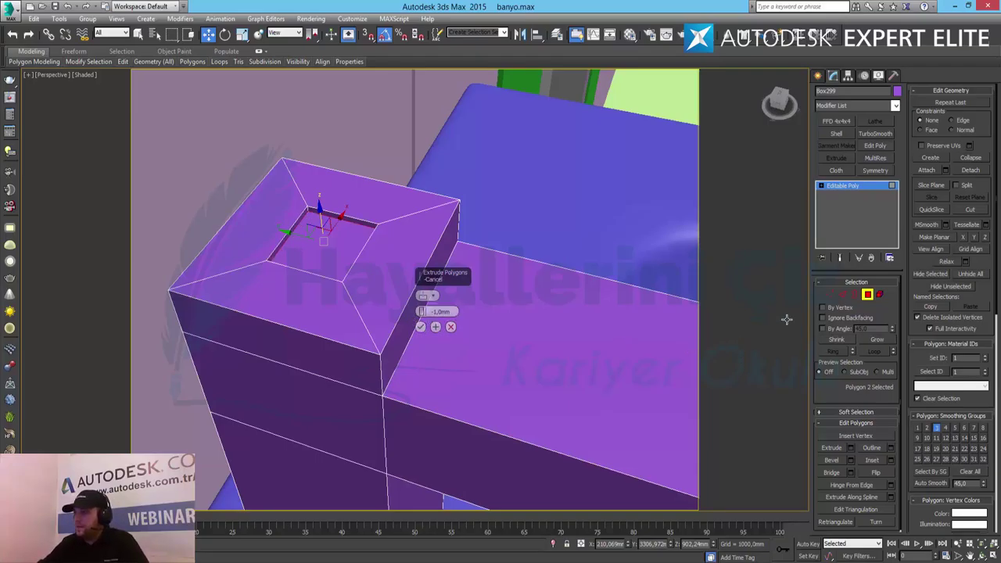
click(420, 327)
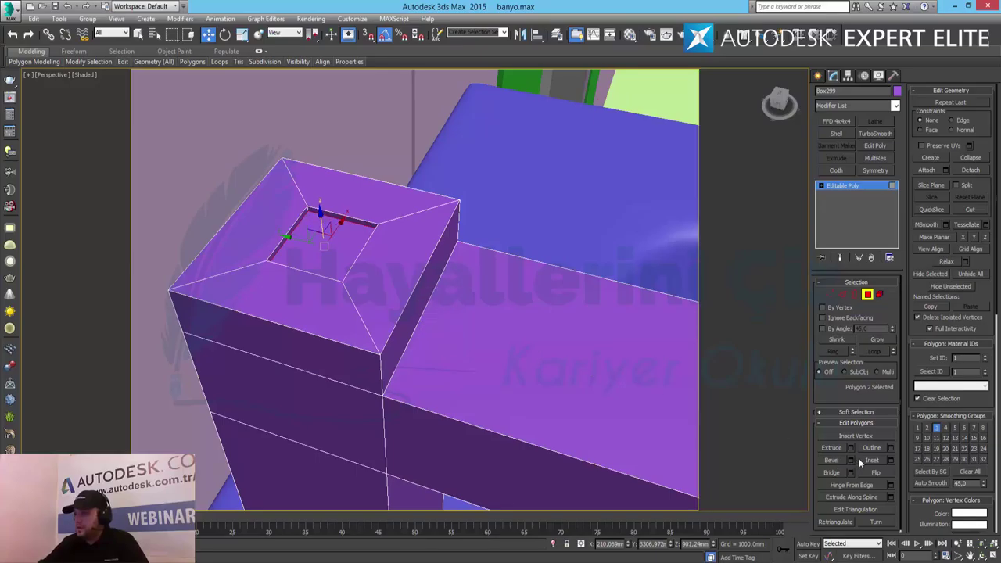
Step: Inset the recessed top face again by about 4.66 mm
click(891, 460)
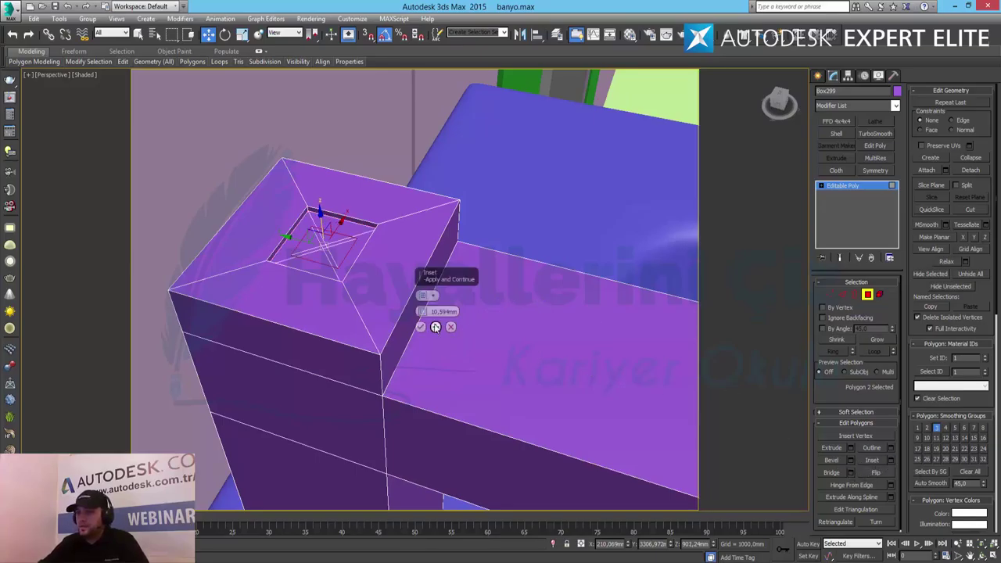
drag(421, 314, 427, 334)
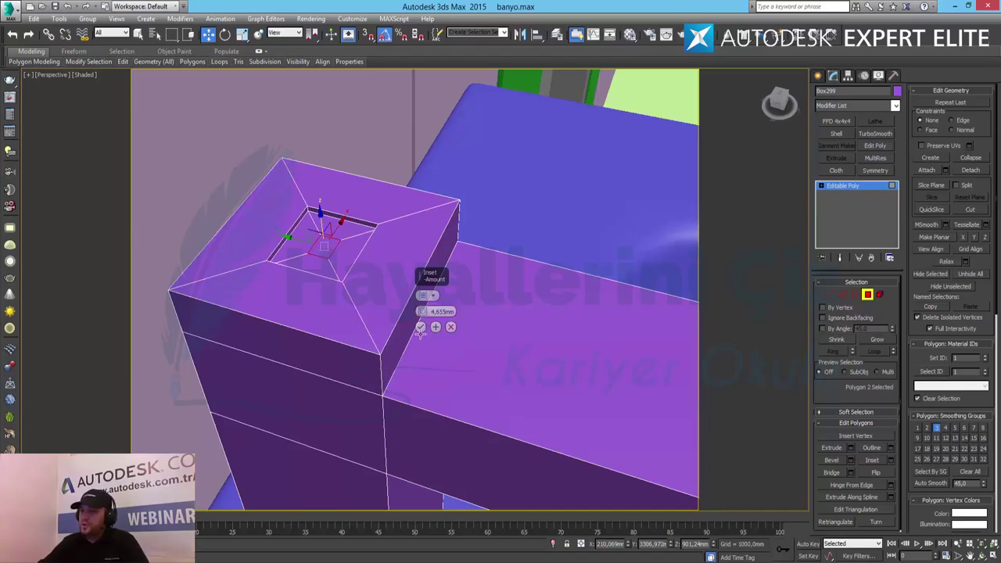
click(421, 327)
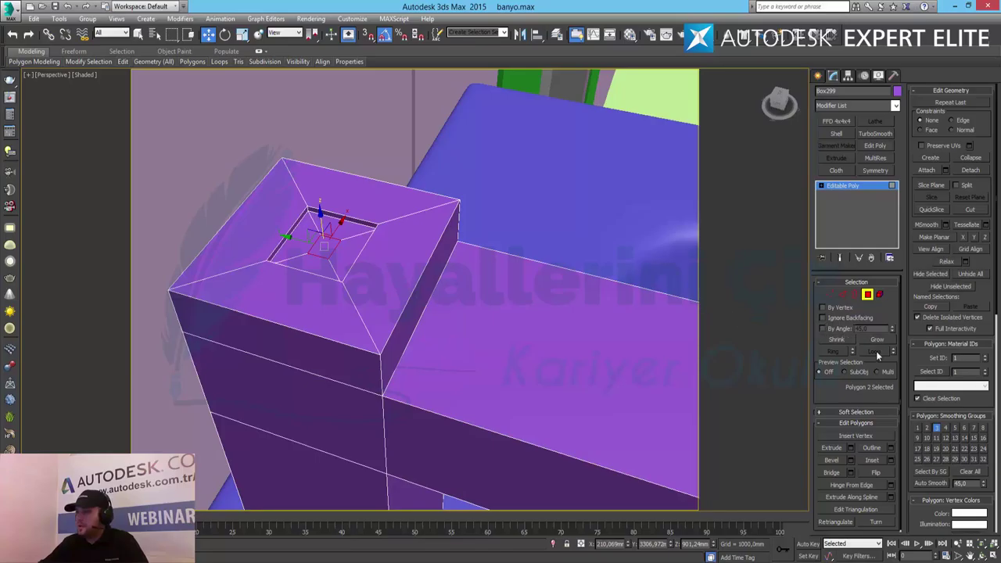
Step: Extrude the inner face upward 50 mm into a lever stem
click(850, 448)
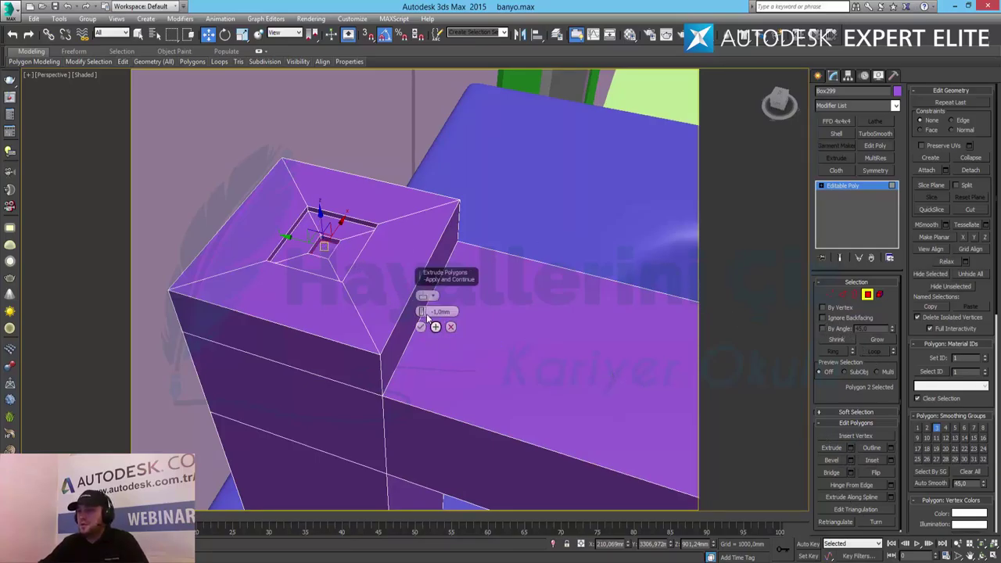
drag(422, 310, 427, 175)
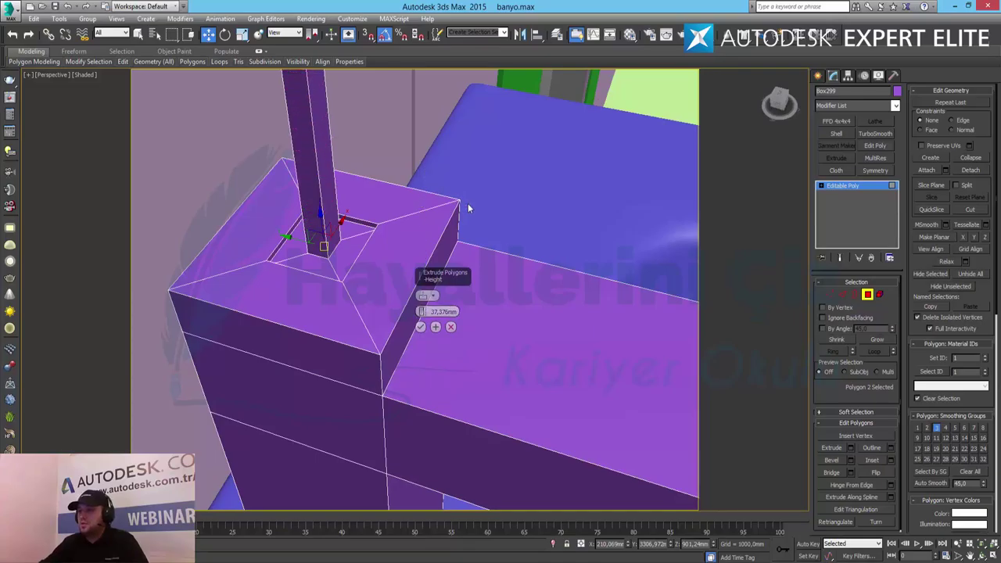
middle_drag(467, 205, 474, 353)
scroll(504, 268, down, 5)
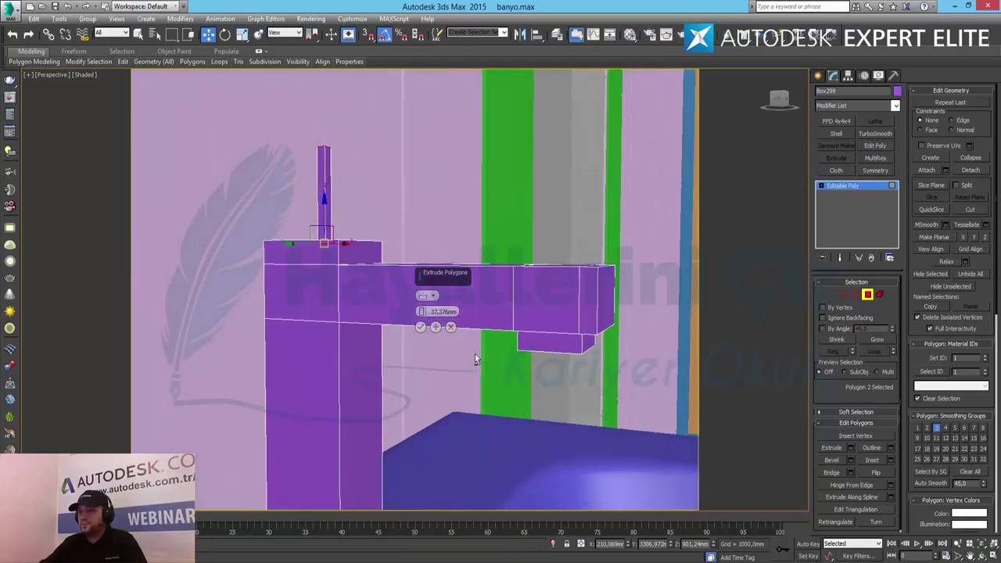
double_click(444, 311)
text(50)
key(Return)
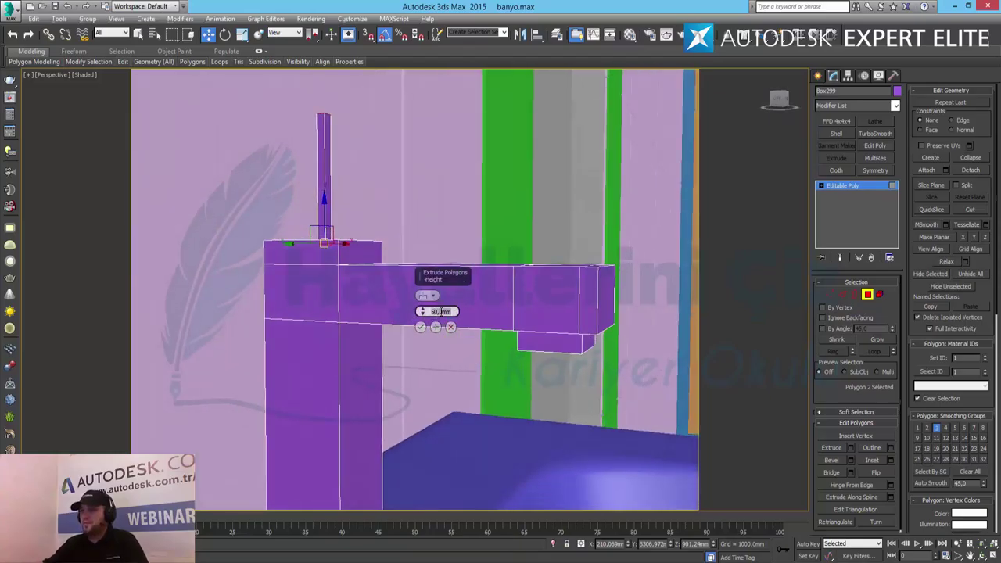
click(421, 327)
Step: Orbit and zoom out around the sink, faucet and wall tiles, ending with the faucet selected
alt+middle_drag(403, 227, 664, 390)
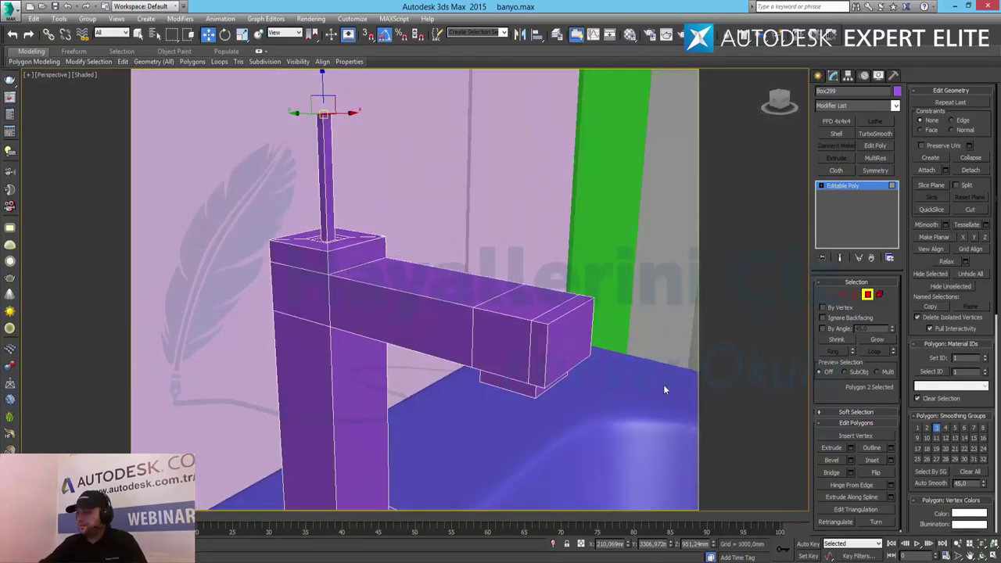
click(958, 545)
scroll(405, 258, down, 6)
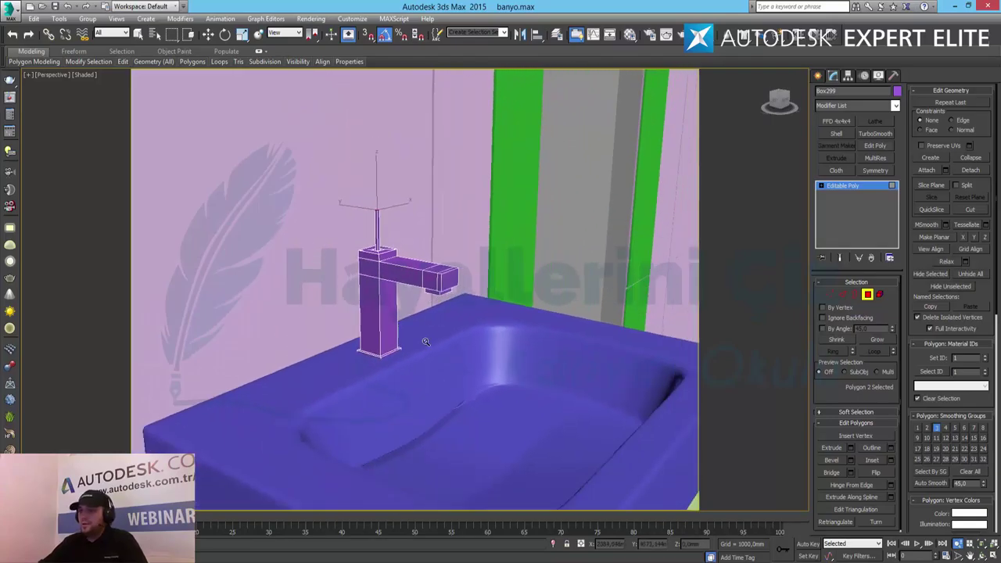
drag(419, 255, 416, 273)
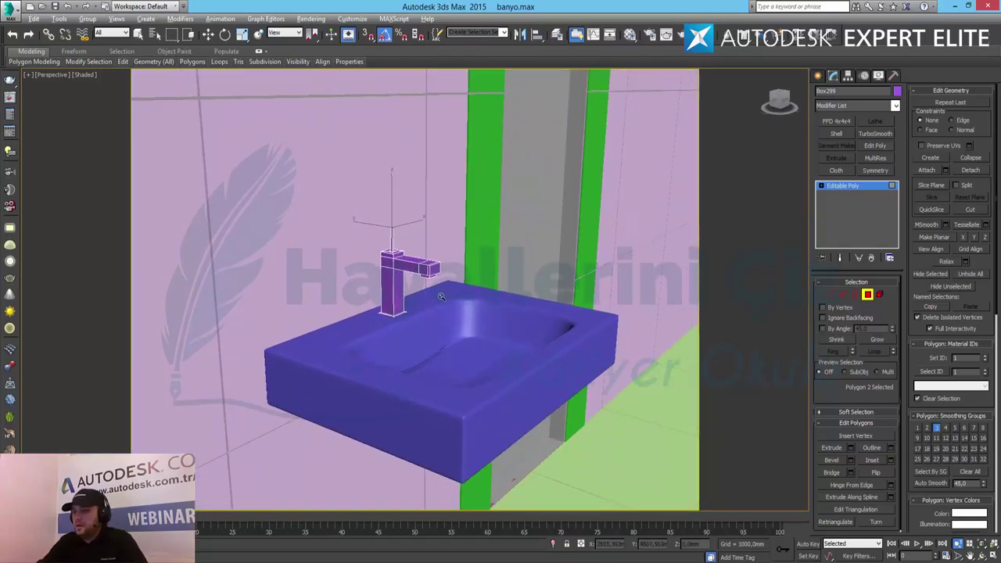
alt+middle_drag(447, 297, 371, 293)
key(w)
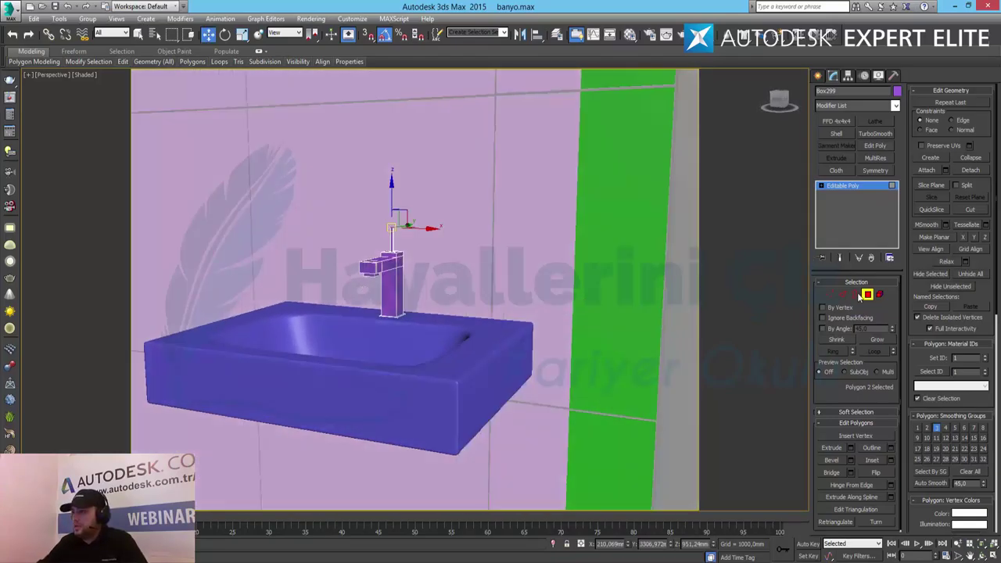
click(550, 358)
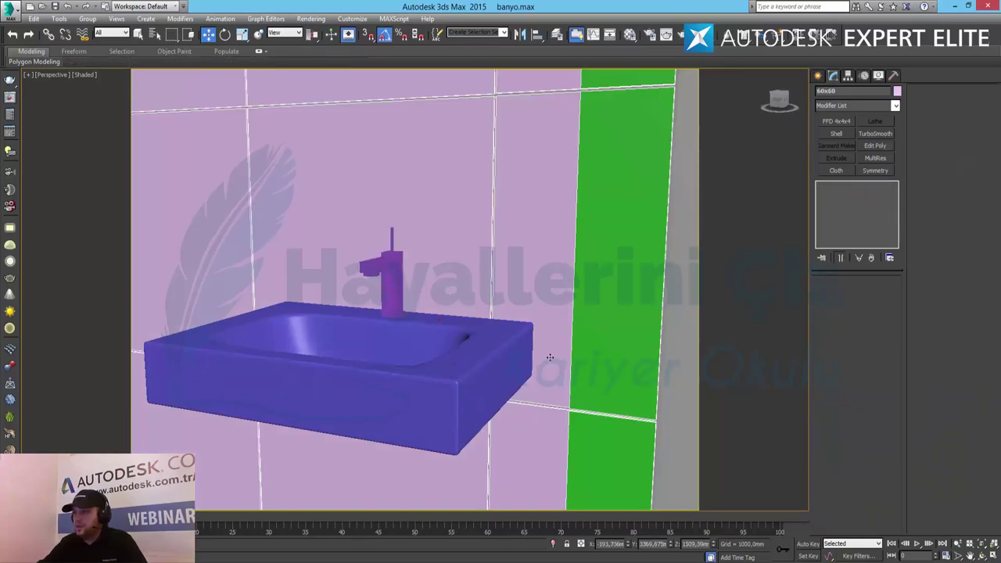
alt+middle_drag(293, 287, 419, 385)
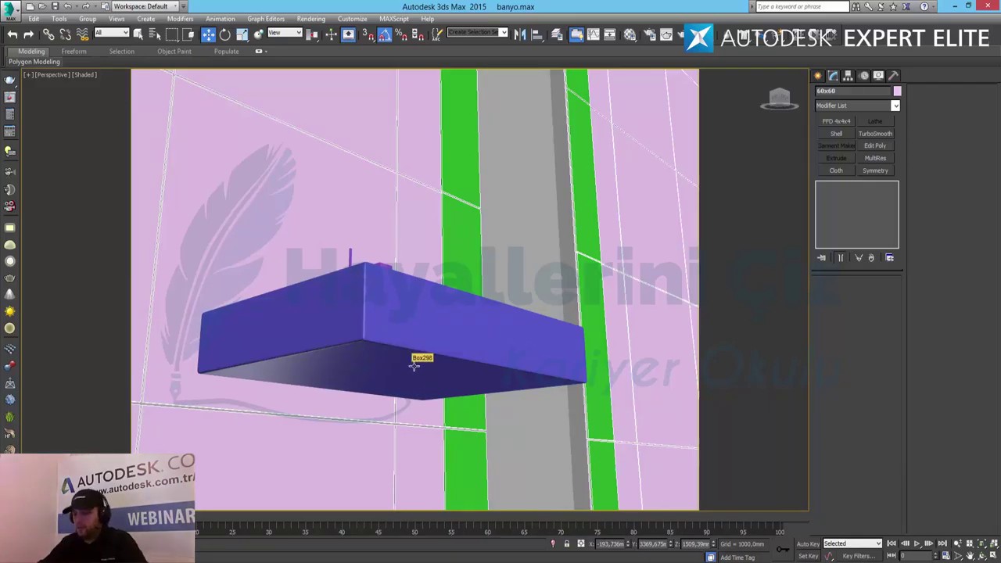
alt+middle_drag(368, 296, 438, 338)
alt+middle_drag(491, 304, 366, 329)
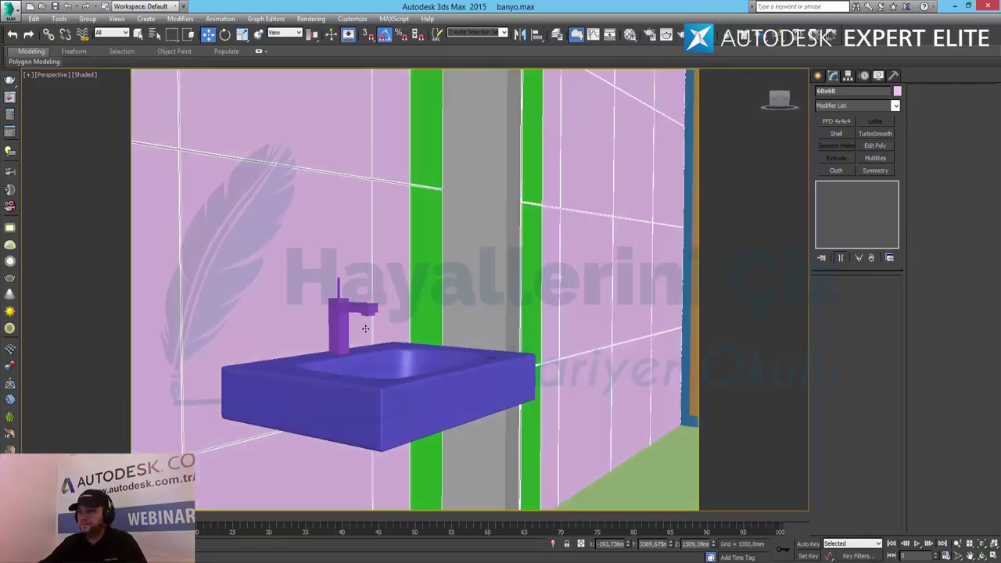
click(340, 316)
Step: Add the sink to the faucet selection and maximize the Front view
ctrl+click(381, 408)
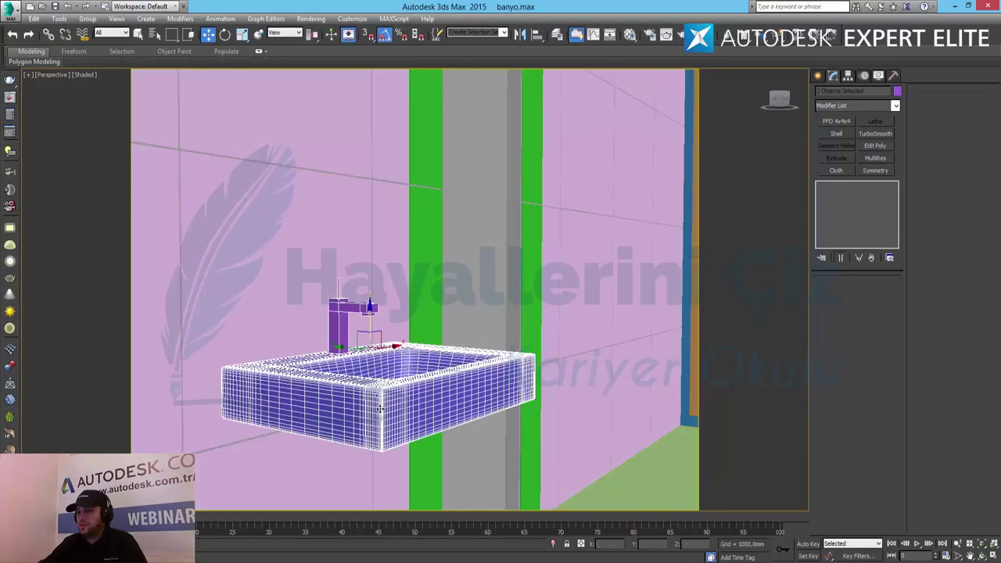
key(alt+w)
scroll(610, 148, down, 5)
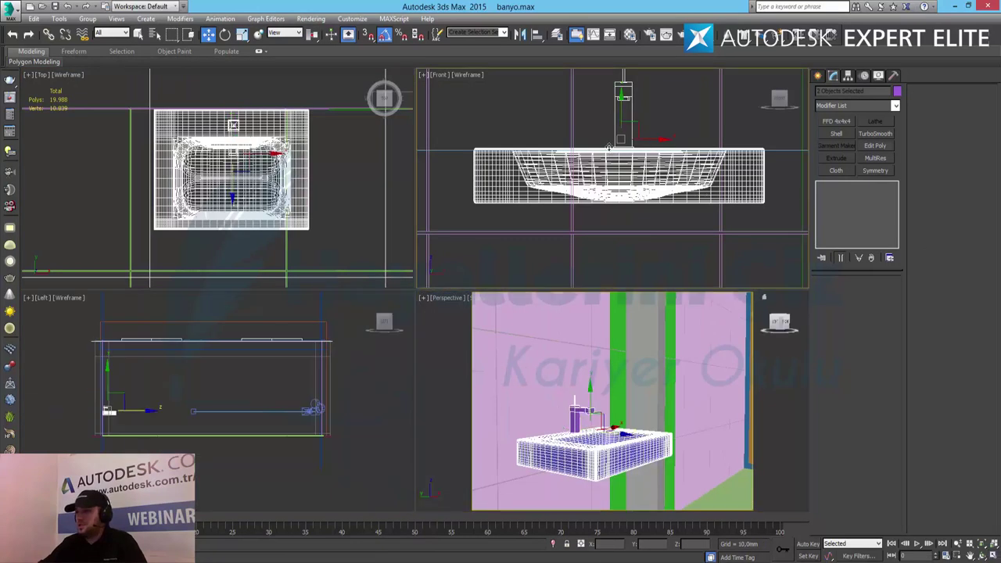
key(alt+w)
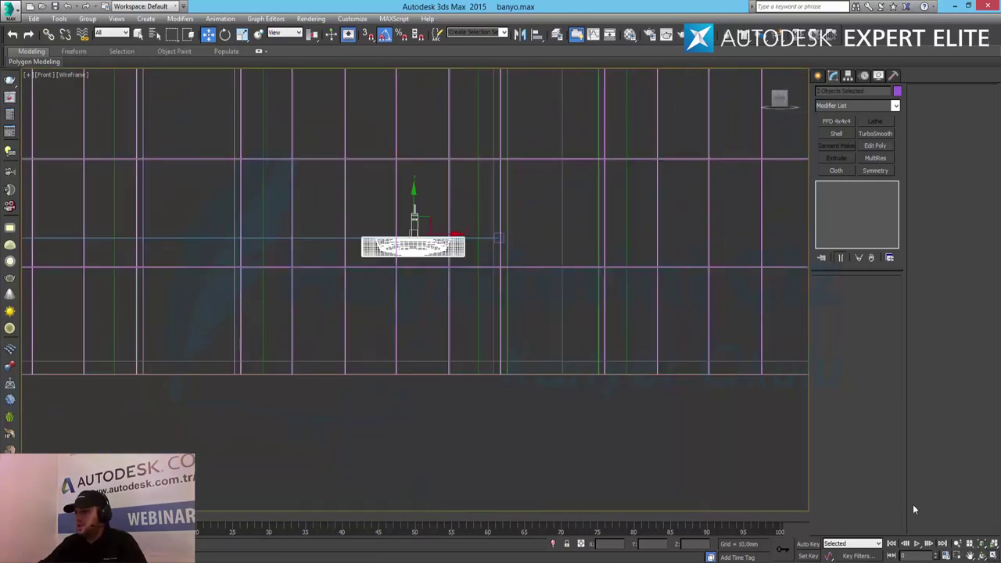
scroll(635, 378, up, 1)
scroll(475, 388, down, 3)
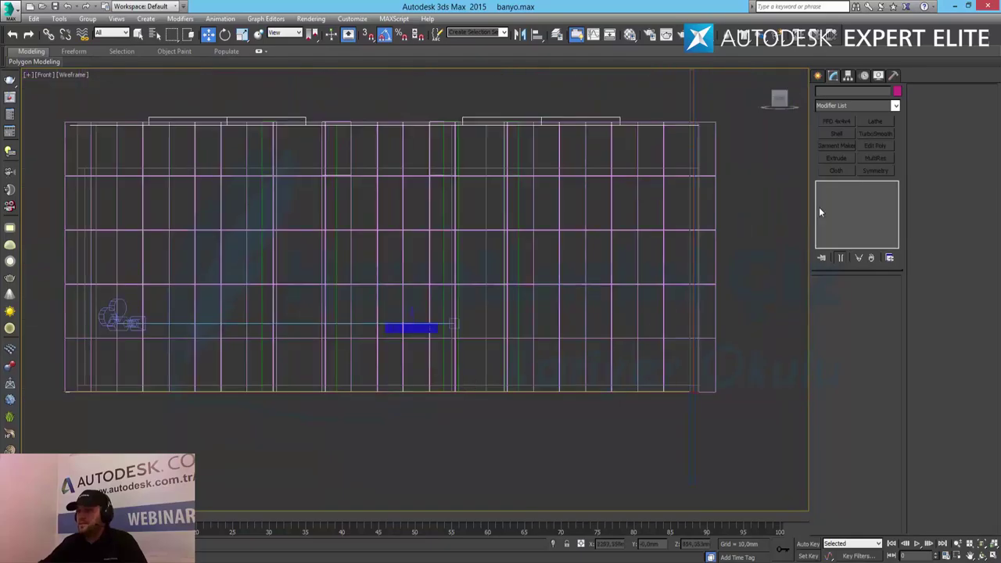
Step: Draw a rectangle below the model and set its Length to 850
click(818, 76)
click(833, 93)
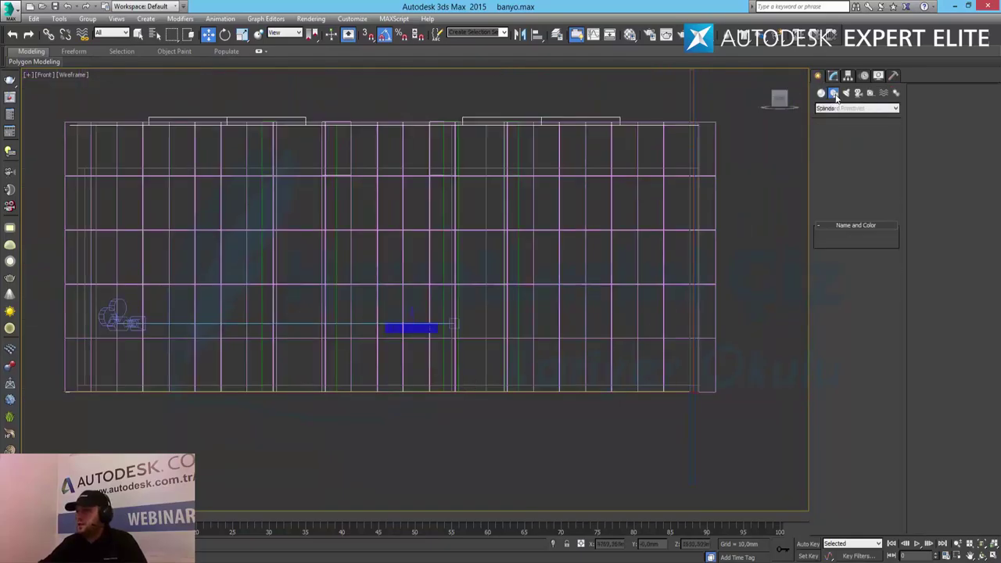
click(884, 154)
drag(401, 414, 428, 472)
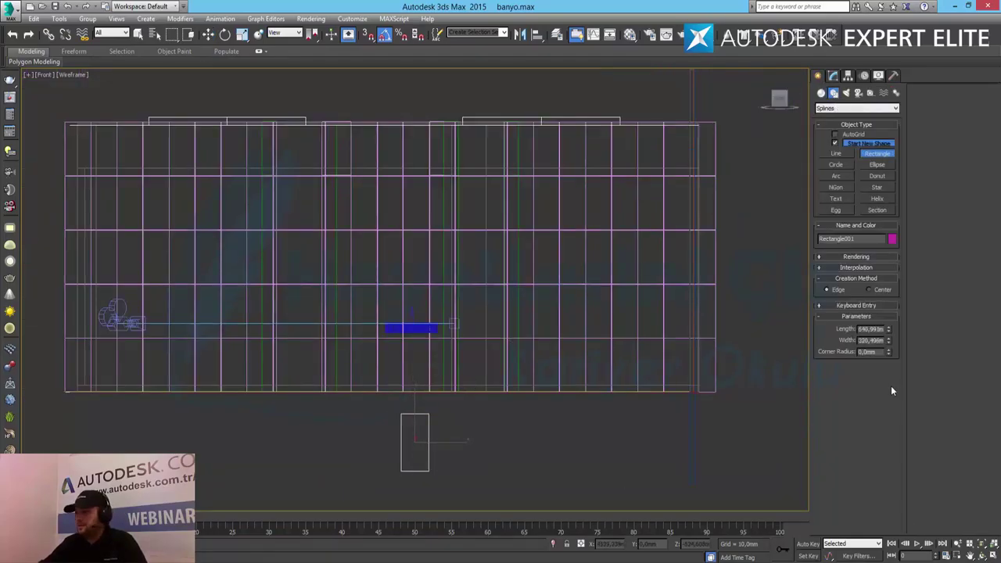
double_click(868, 330)
text(850)
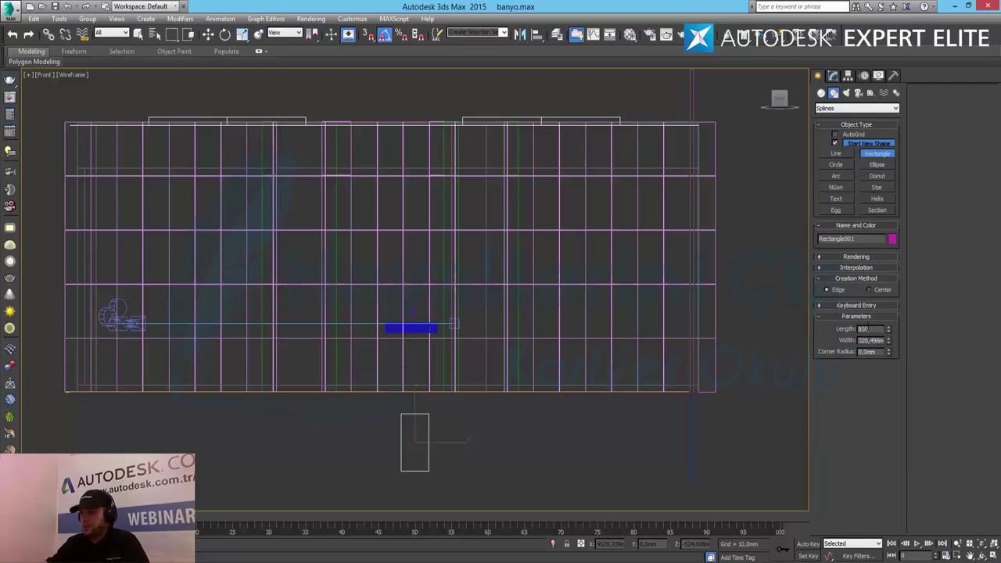
key(Return)
Step: Move the 850 rectangle up so it stands directly beneath the sink
key(w)
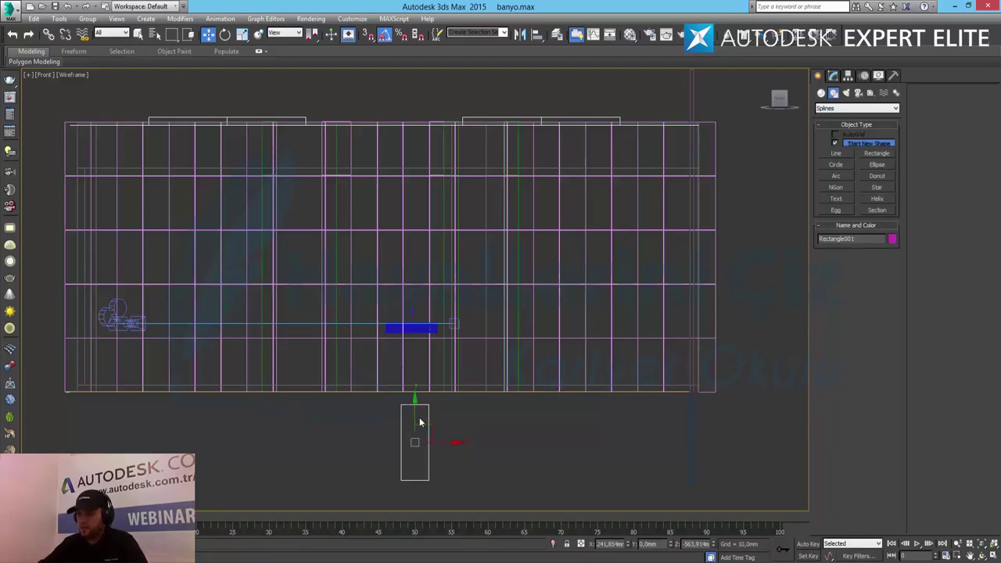
drag(419, 423, 414, 325)
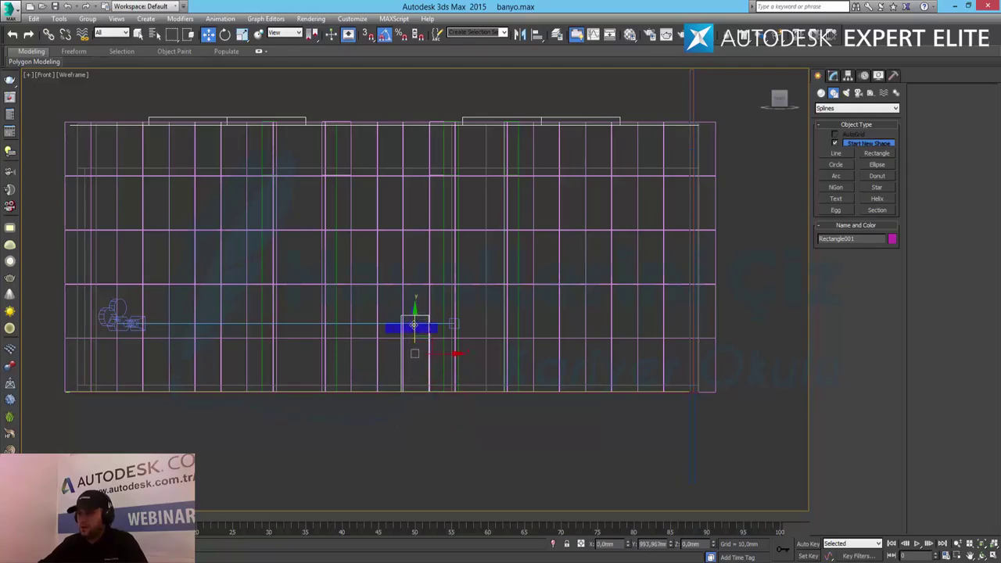
scroll(414, 325, up, 5)
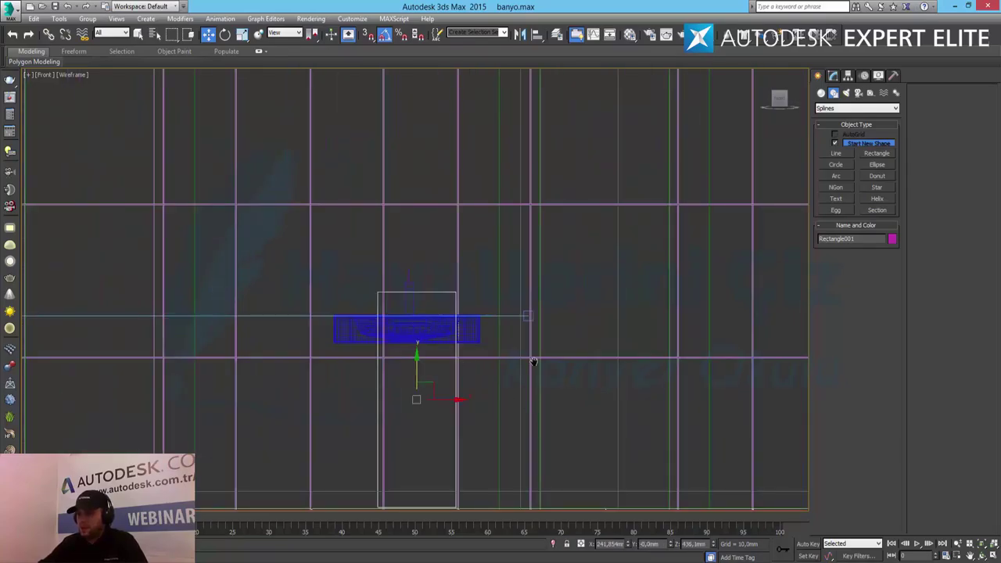
middle_drag(533, 379, 464, 357)
scroll(465, 358, up, 2)
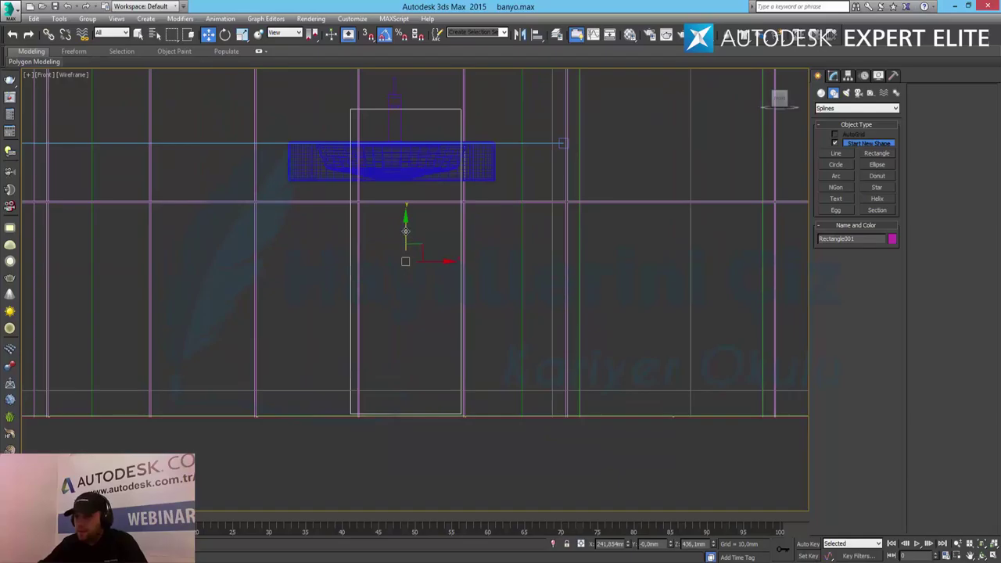
drag(405, 232, 405, 233)
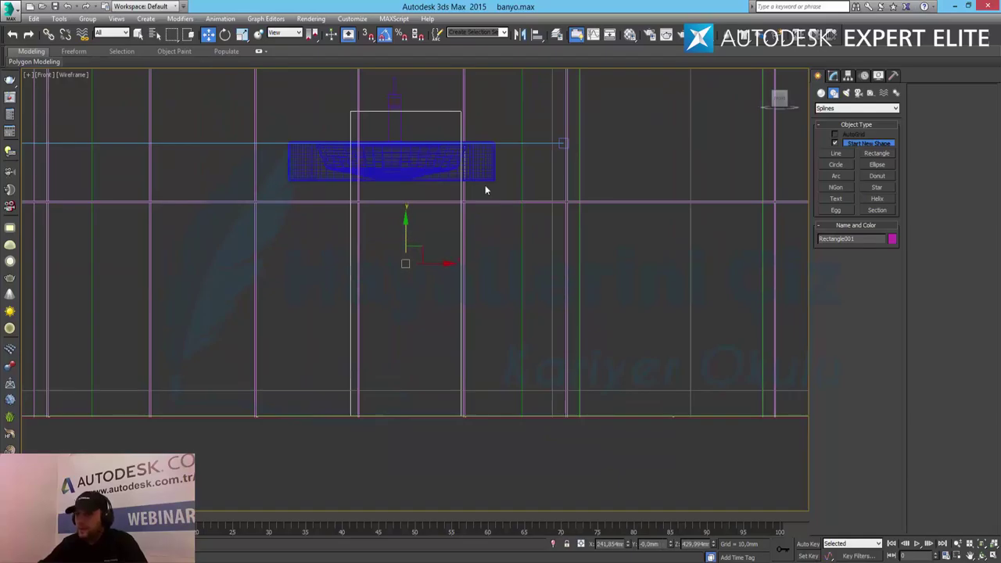
middle_drag(485, 187, 503, 264)
Step: Select the sink and faucet together and raise them toward the guide's top
click(326, 235)
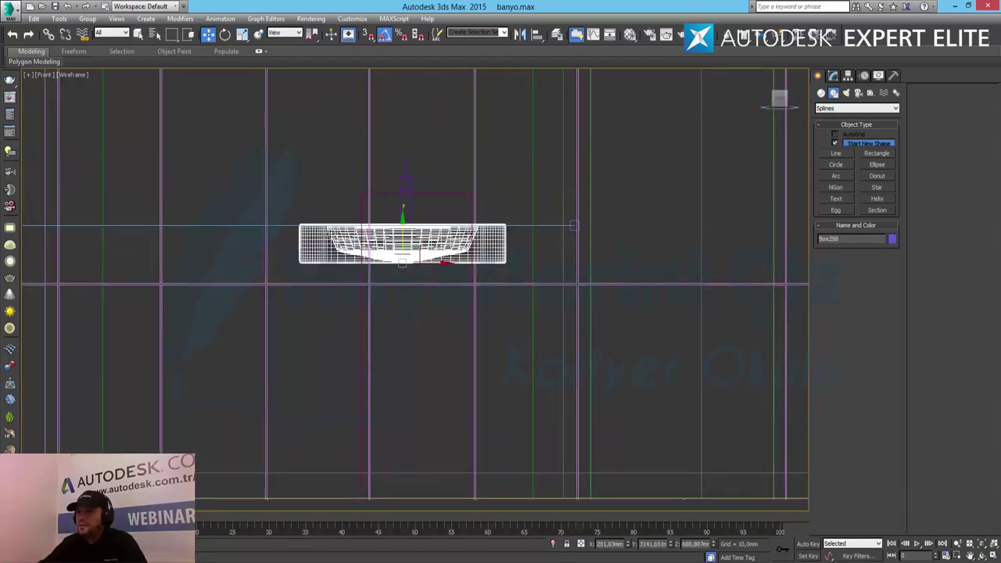
ctrl+click(407, 187)
drag(403, 185, 414, 156)
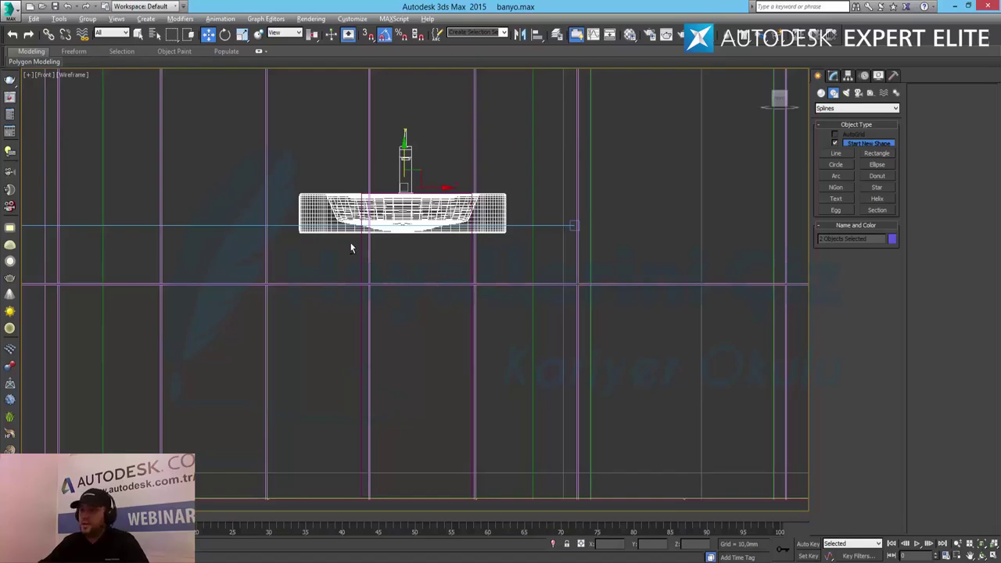
Step: Pan the Front view, then maximize a Perspective view looking down on the sink
scroll(351, 239, up, 4)
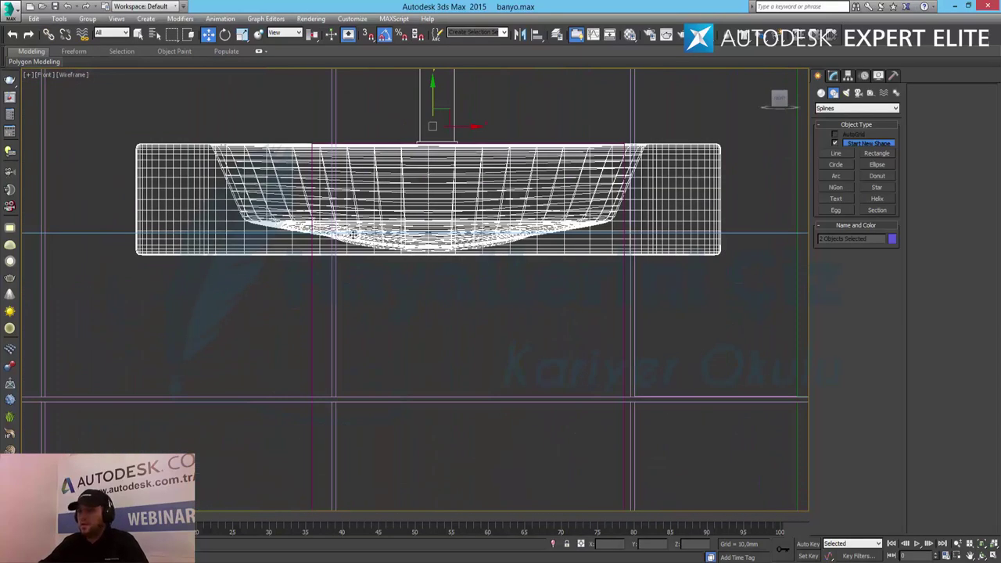
scroll(449, 217, down, 6)
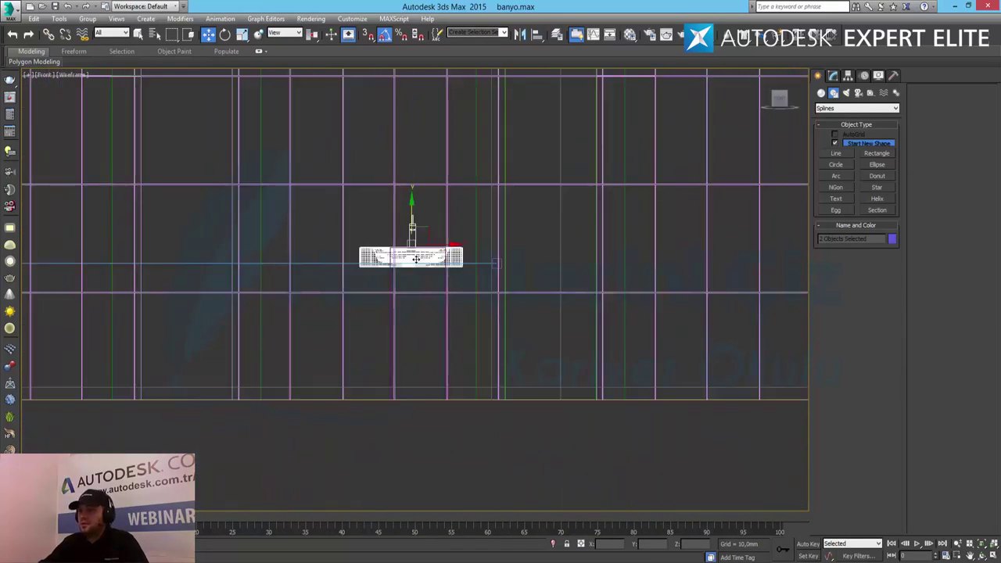
scroll(416, 259, down, 3)
scroll(418, 267, up, 3)
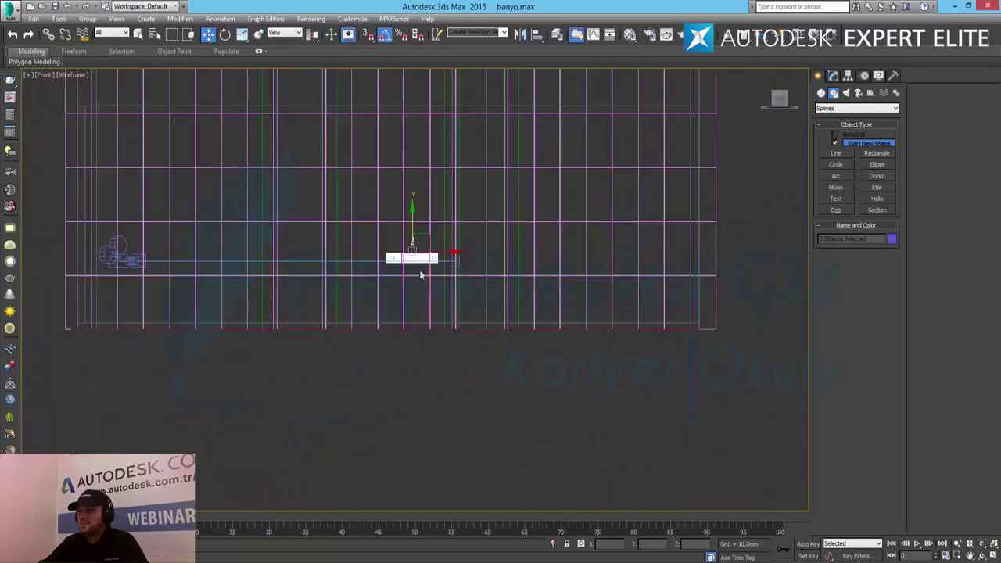
middle_drag(414, 164, 429, 274)
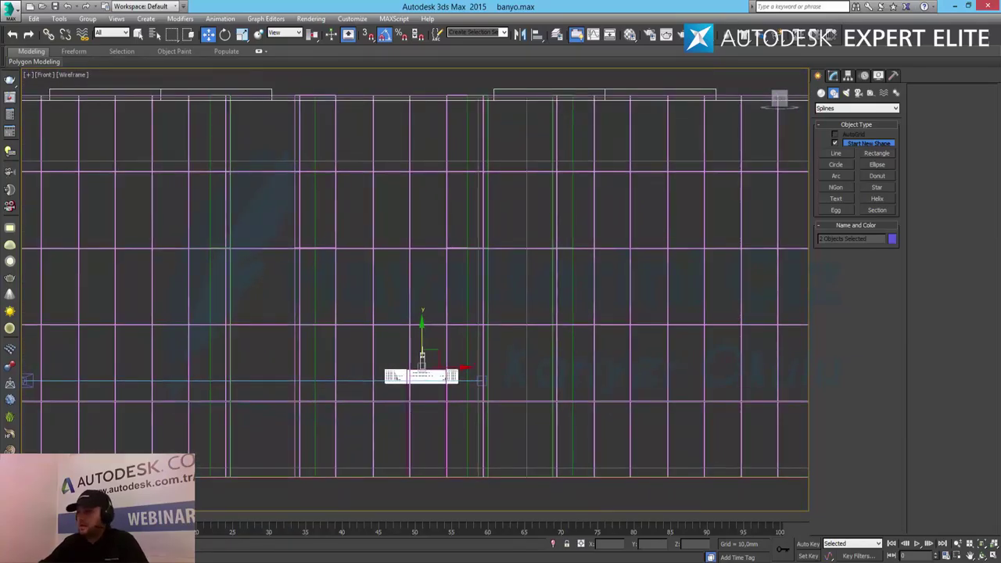
key(alt+w)
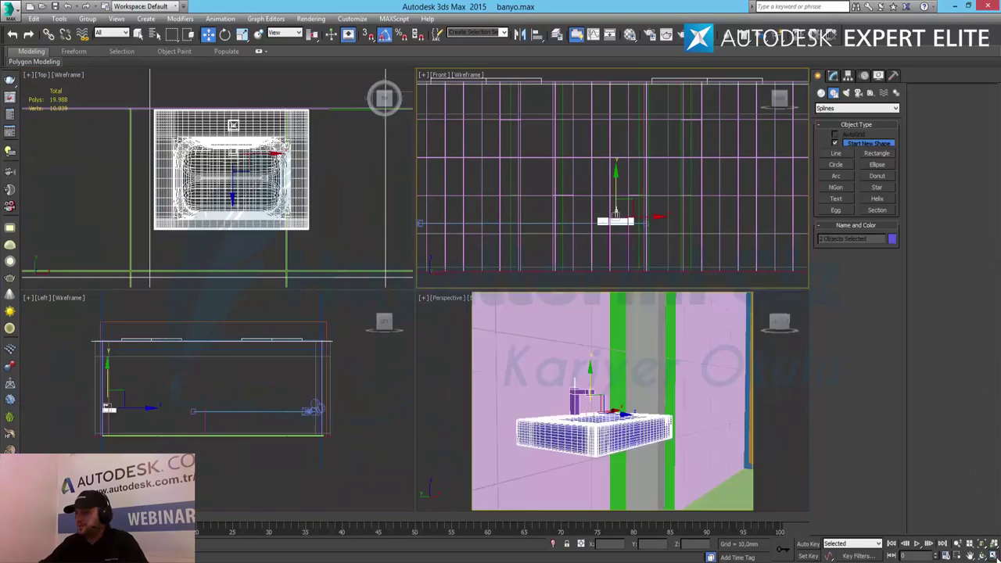
click(613, 413)
alt+middle_drag(640, 428, 634, 435)
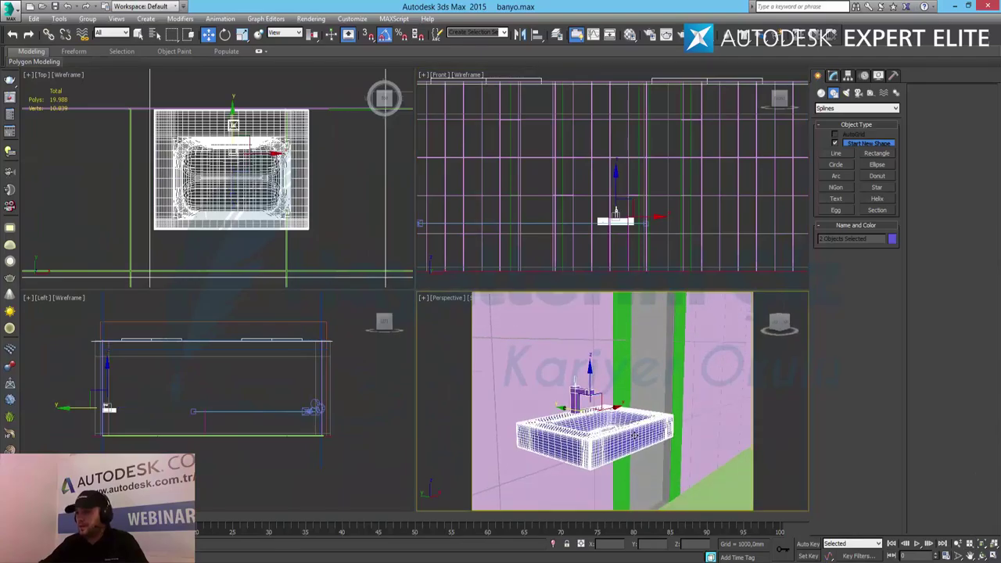
key(alt+w)
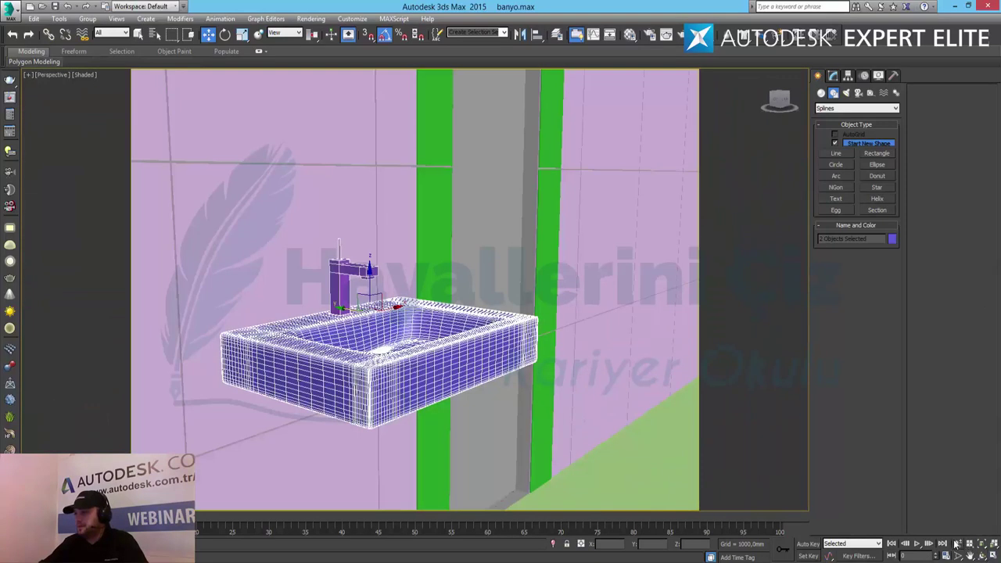
scroll(403, 288, down, 4)
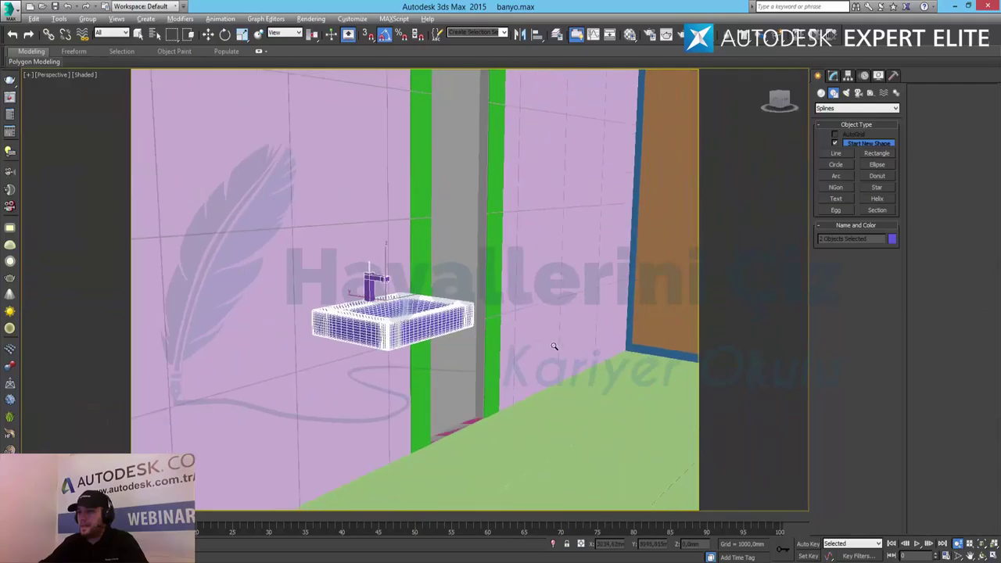
alt+middle_drag(552, 346, 501, 349)
Step: Move the sink and faucet left along the wall
key(w)
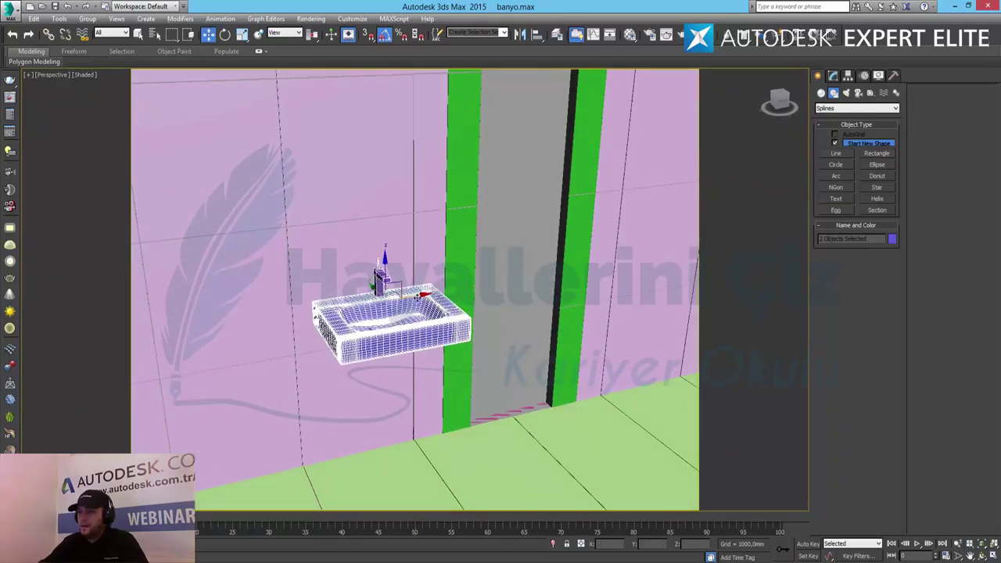
drag(419, 296, 399, 305)
alt+middle_drag(467, 373, 492, 359)
Step: Scale the sink and faucet uniformly to 120% with the Scale Transform Type-In
right_click(242, 34)
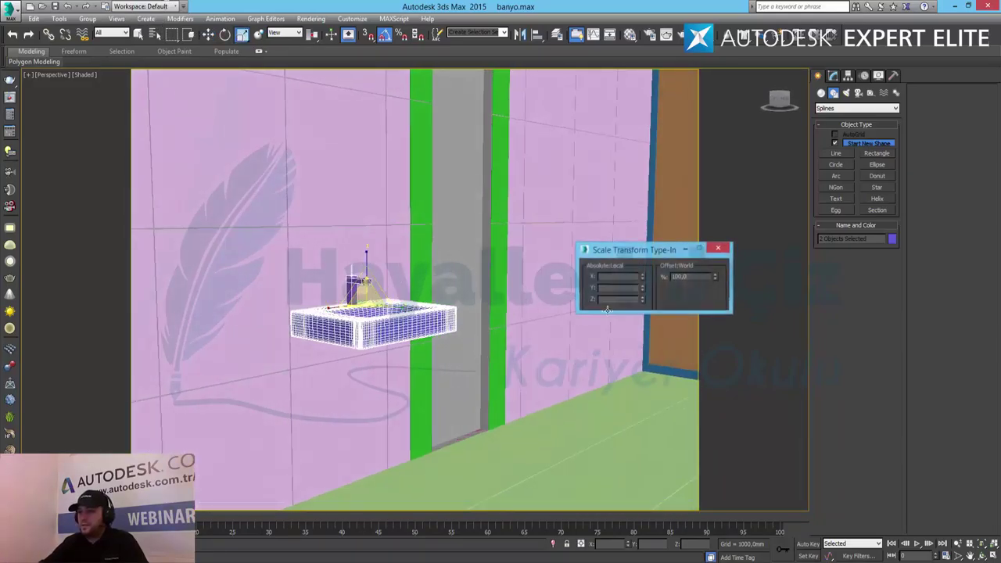
double_click(679, 277)
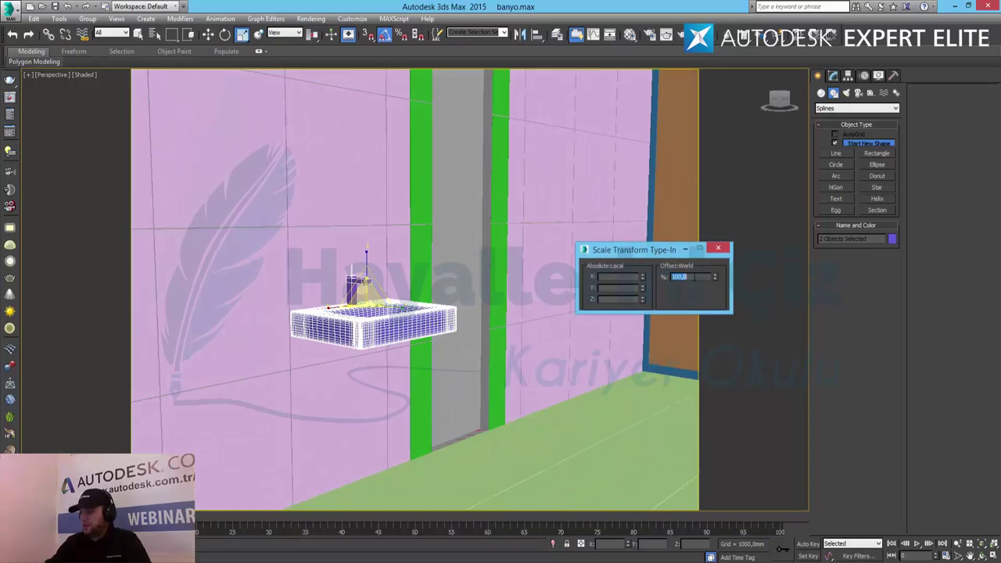
text(120)
key(Return)
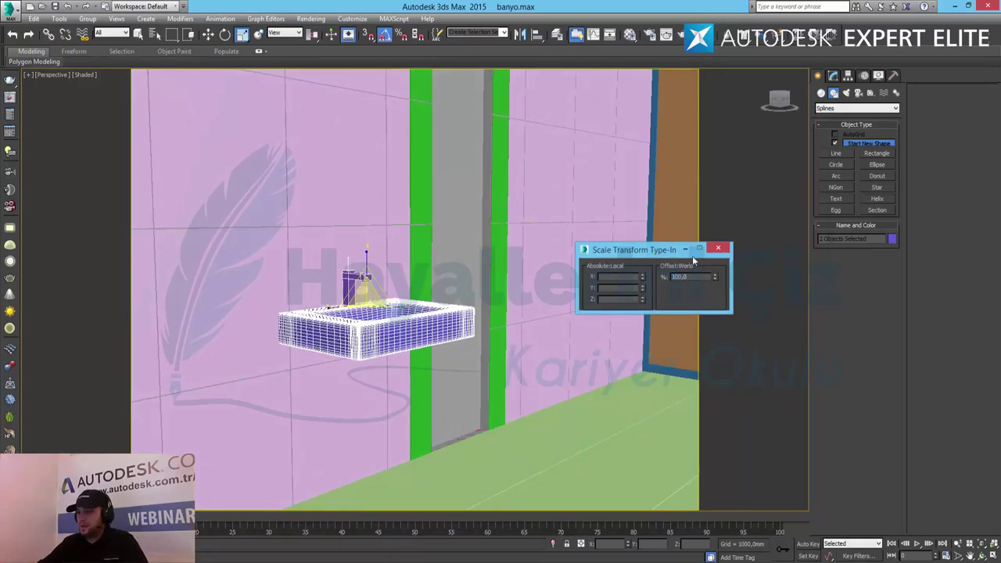
click(718, 248)
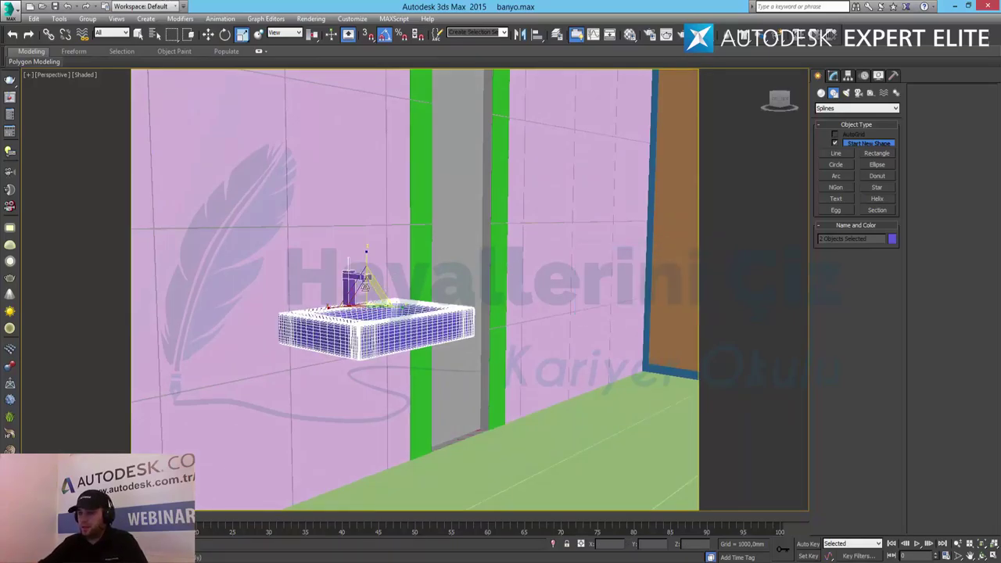
Step: Shift the sink and faucet about 38.9 mm along Y in the Top view, closer to the wall
key(w)
key(alt+w)
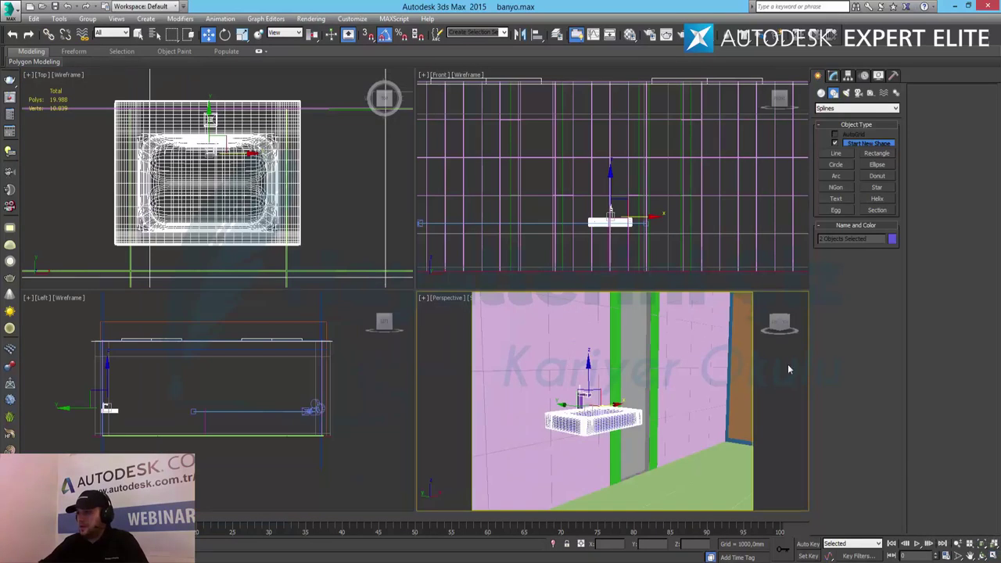
scroll(588, 186, up, 3)
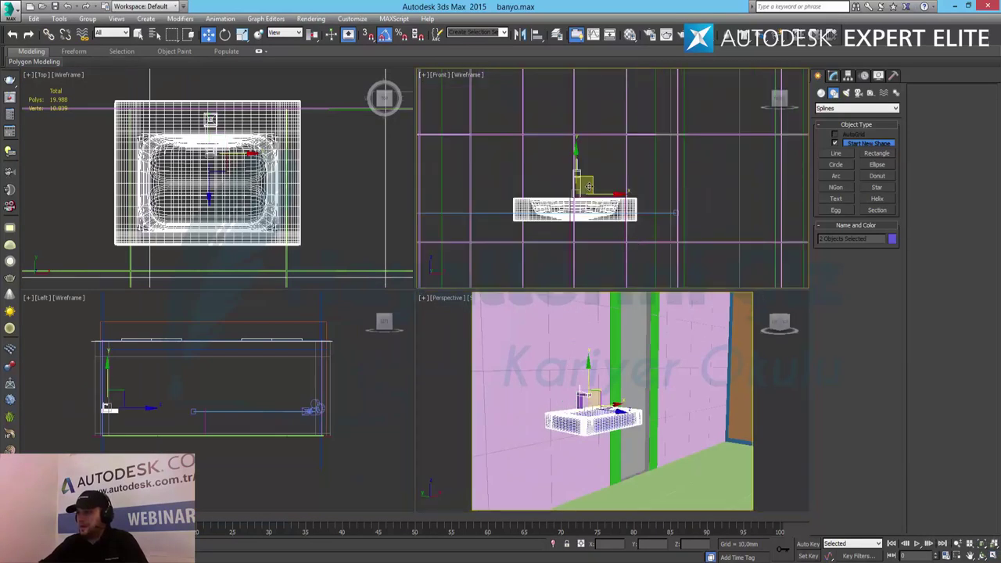
right_click(278, 154)
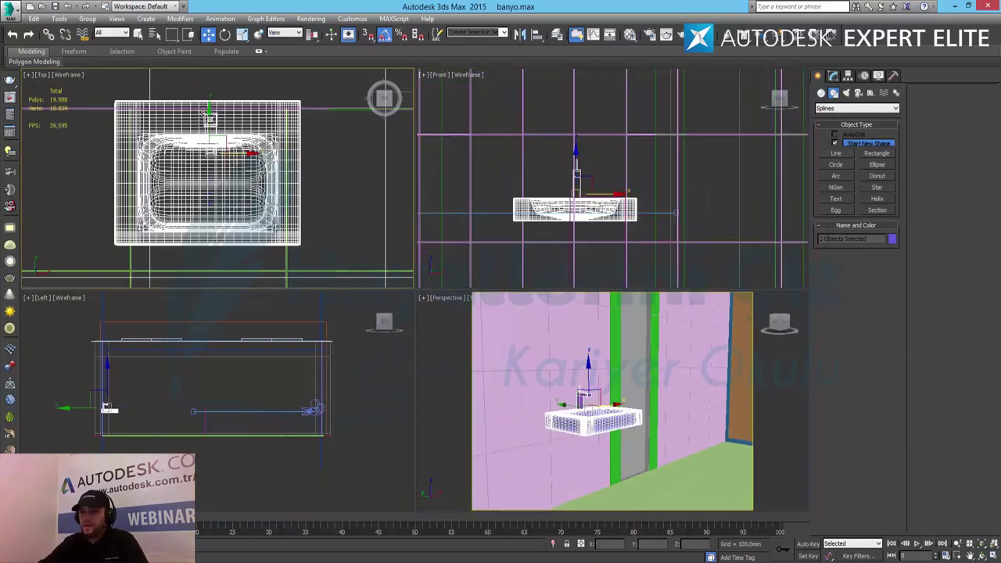
drag(206, 113, 209, 119)
right_click(655, 438)
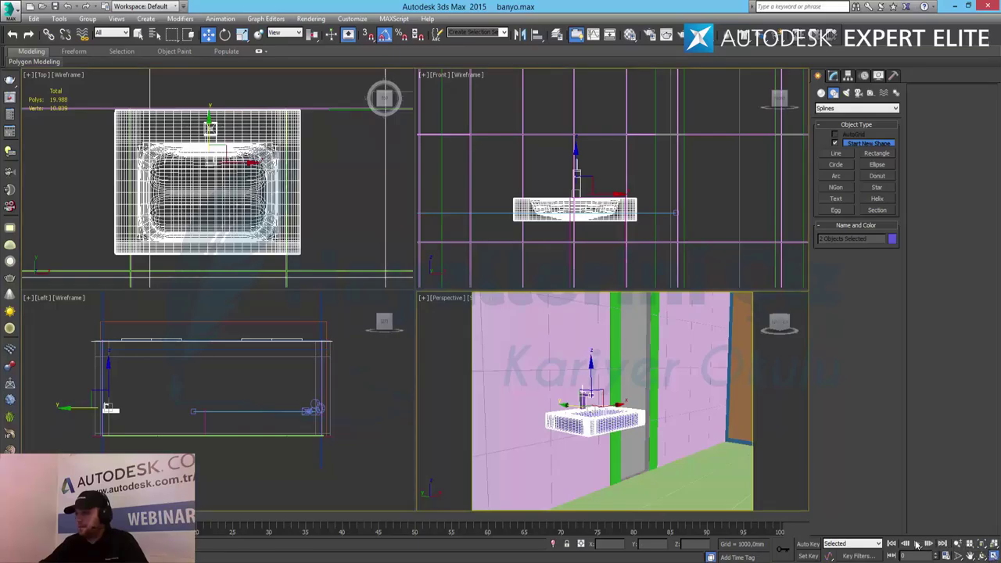
click(993, 556)
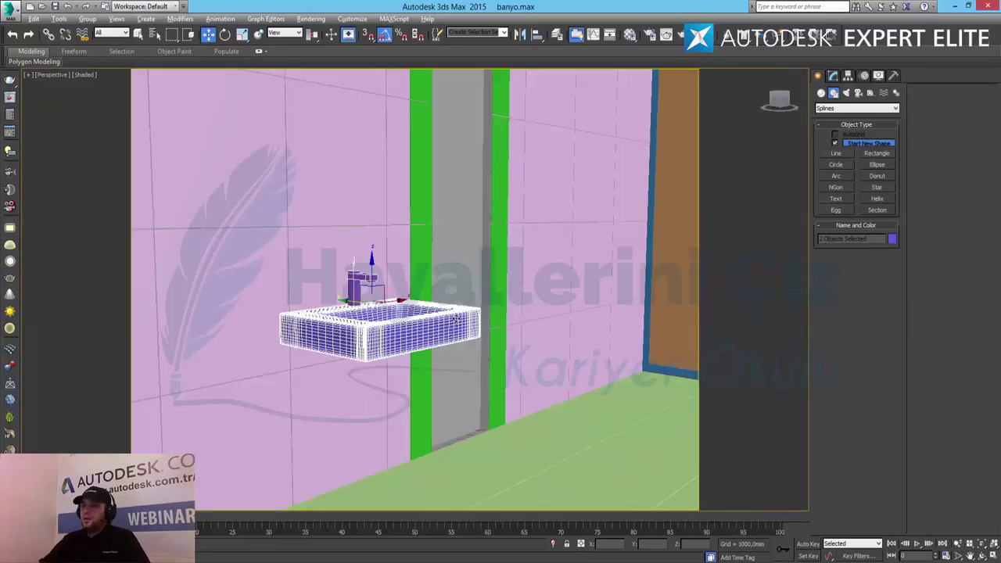
mouse_move(457, 317)
alt+middle_down()
mouse_move(371, 317)
mouse_move(456, 321)
alt+middle_up()
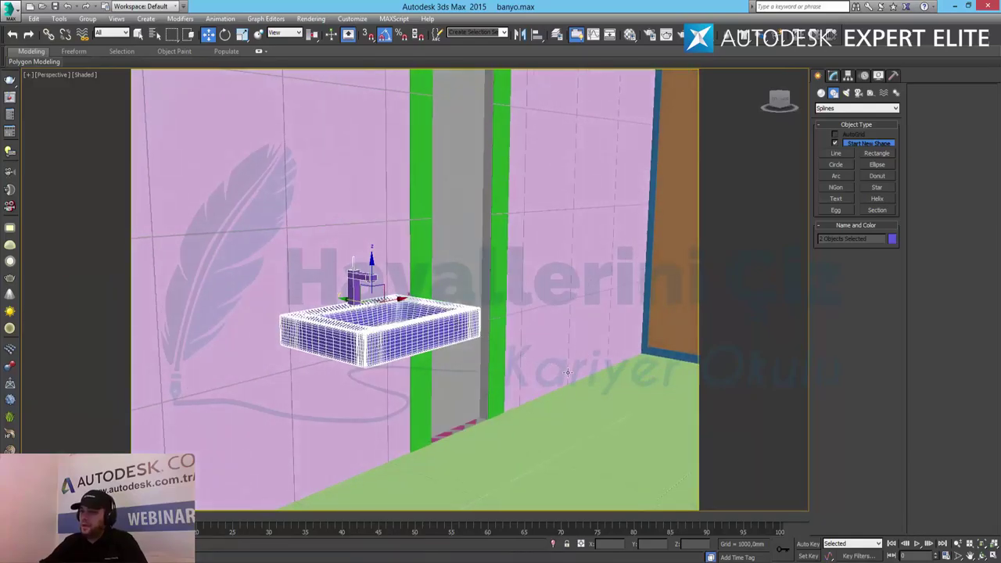
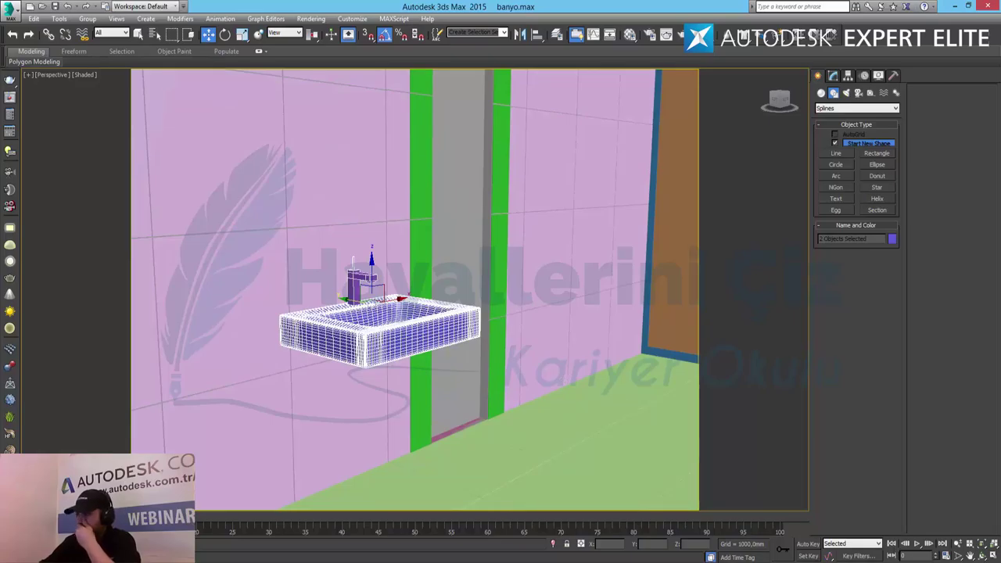
Step: Draw a low box on the floor to the right of the sink in the Top view
click(992, 555)
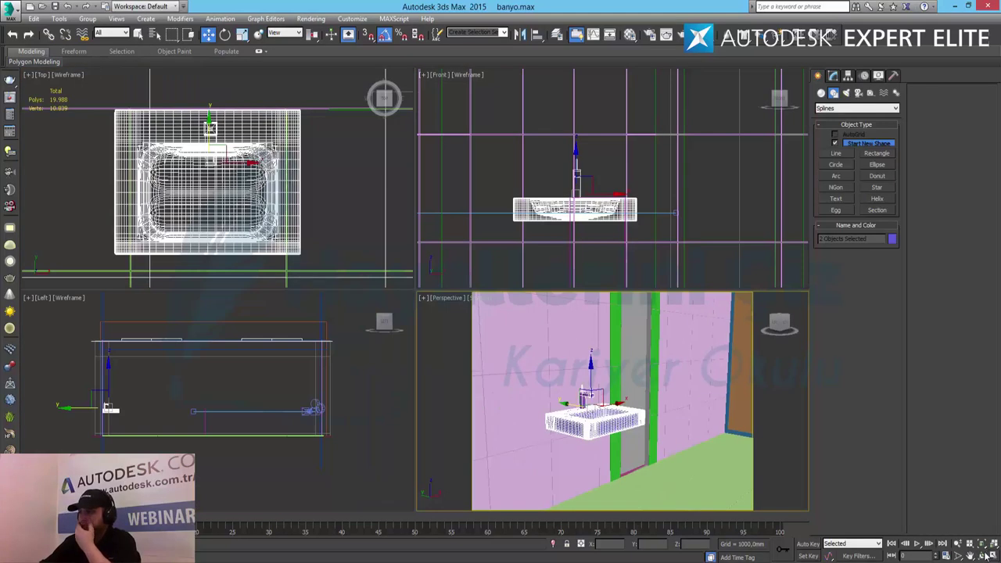
click(349, 243)
click(991, 554)
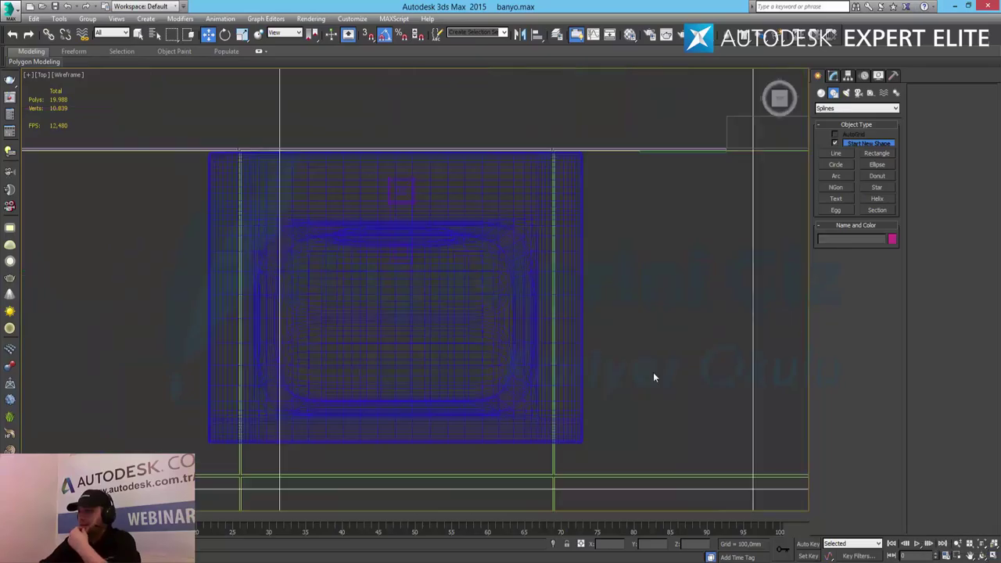
scroll(553, 305, down, 3)
middle_drag(552, 306, 419, 300)
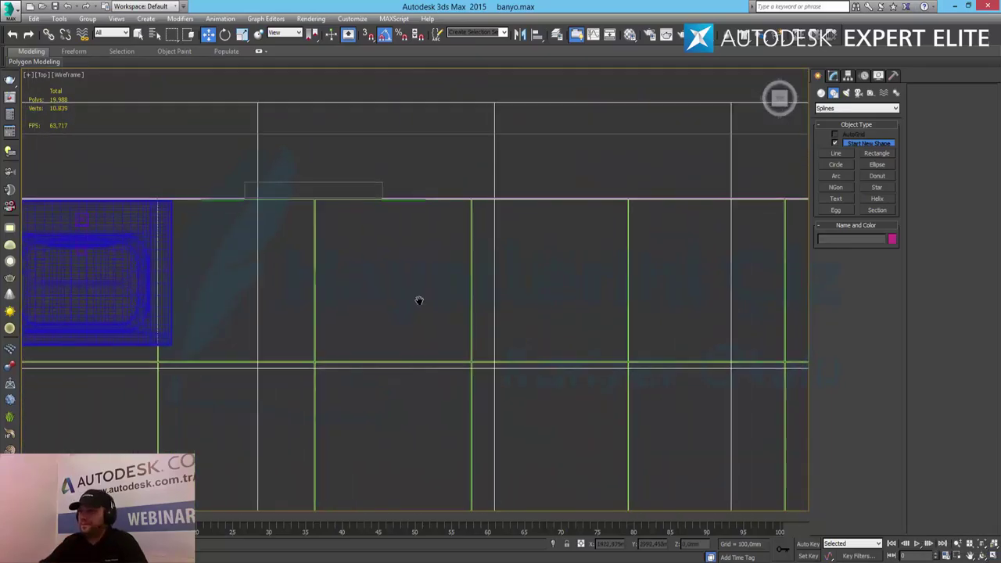
click(822, 93)
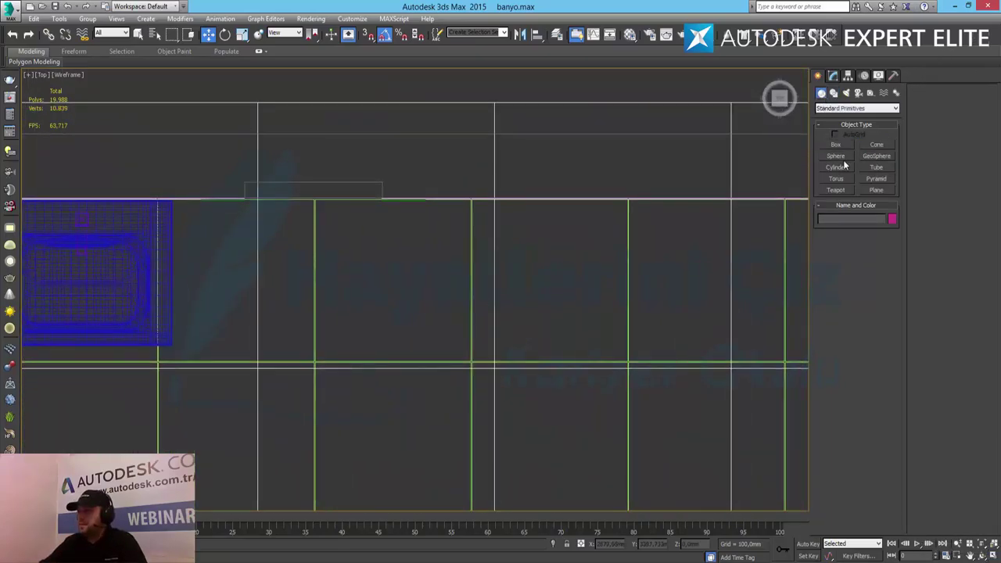
click(840, 146)
drag(451, 235, 597, 459)
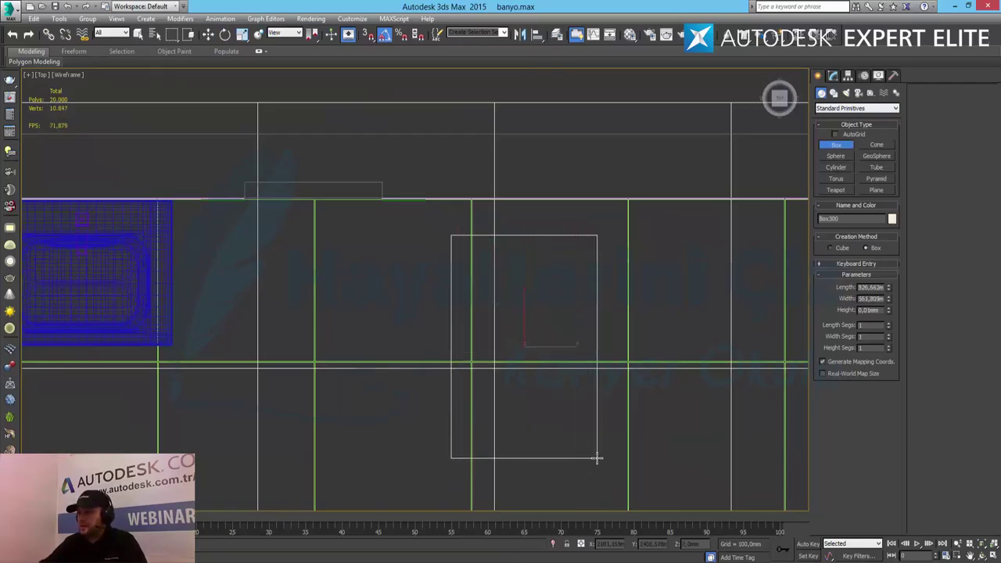
click(602, 398)
Step: Move the box up against the wall, then lower it slightly in the Front view
key(w)
drag(524, 316, 525, 281)
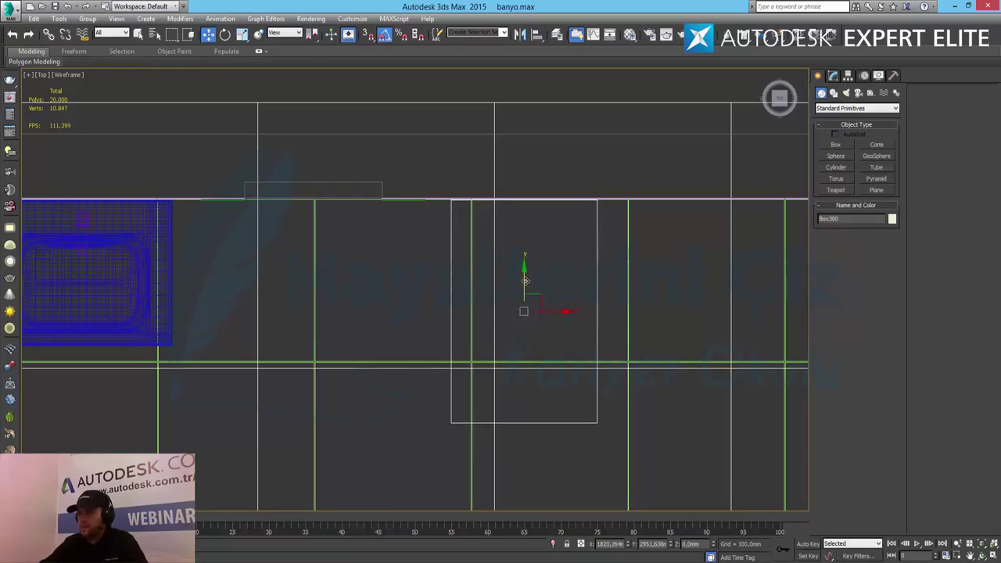
click(992, 555)
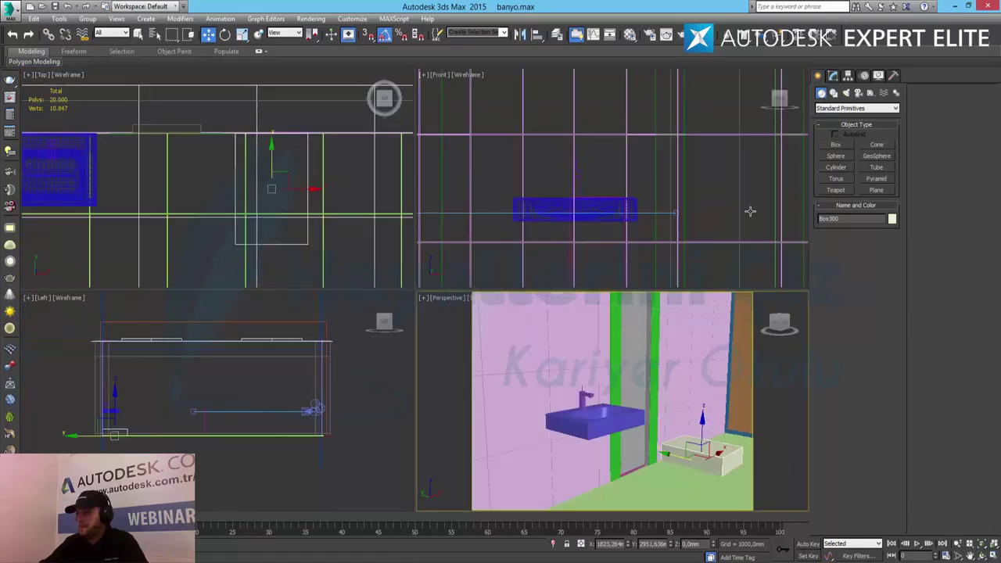
middle_drag(673, 186, 646, 163)
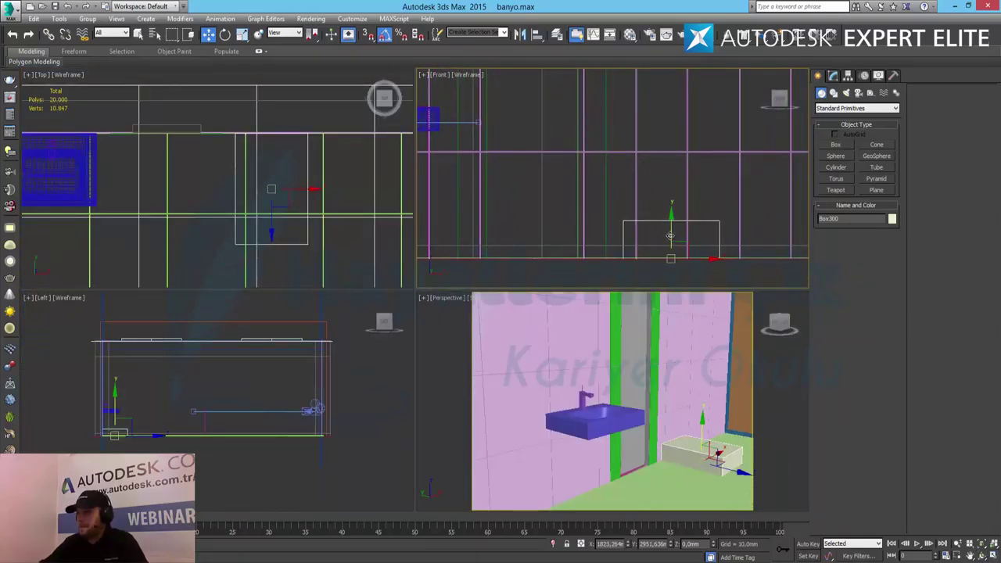
click(671, 219)
drag(671, 219, 693, 225)
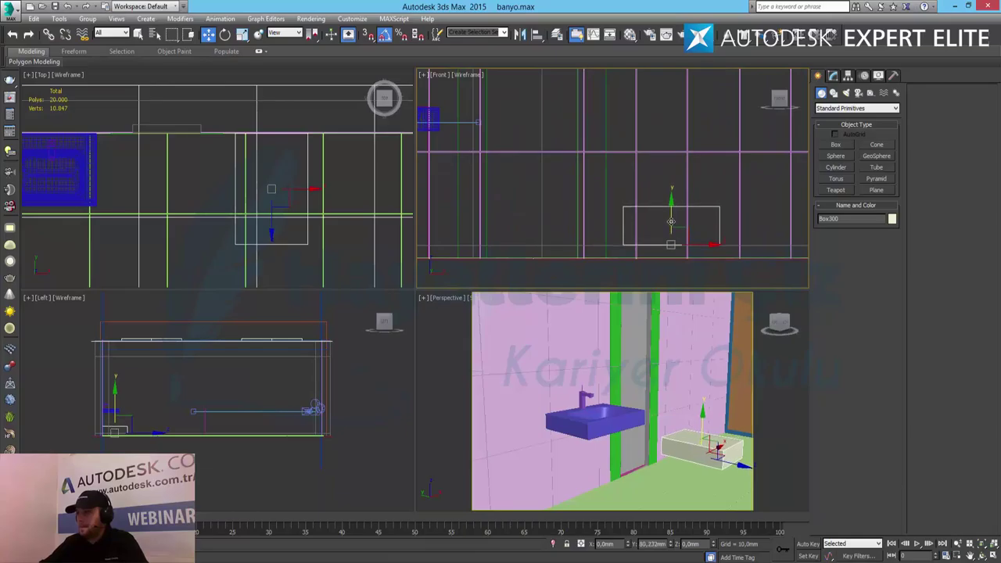
click(833, 75)
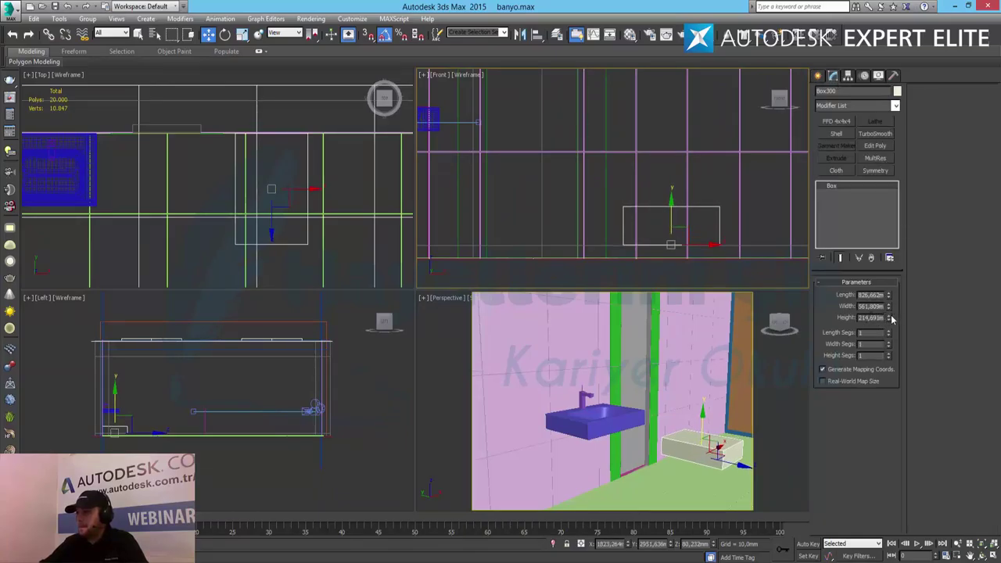
Step: Set Box300 to Length 800, Width 600 and Height 420 mm in the Modify panel
mouse_move(892, 319)
mouse_down()
mouse_move(897, 268)
mouse_move(898, 301)
mouse_up()
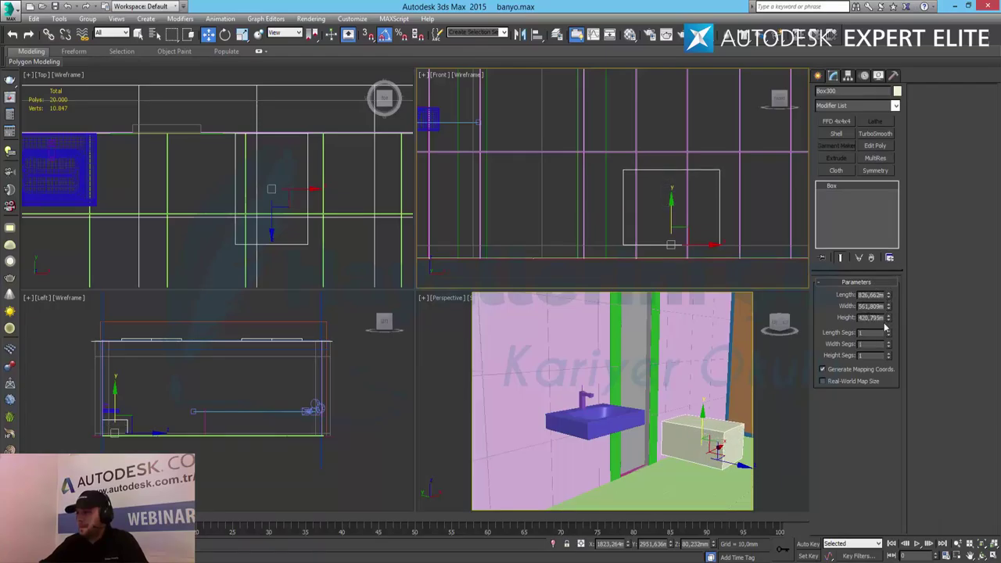
double_click(873, 317)
double_click(875, 306)
text(550)
key(Return)
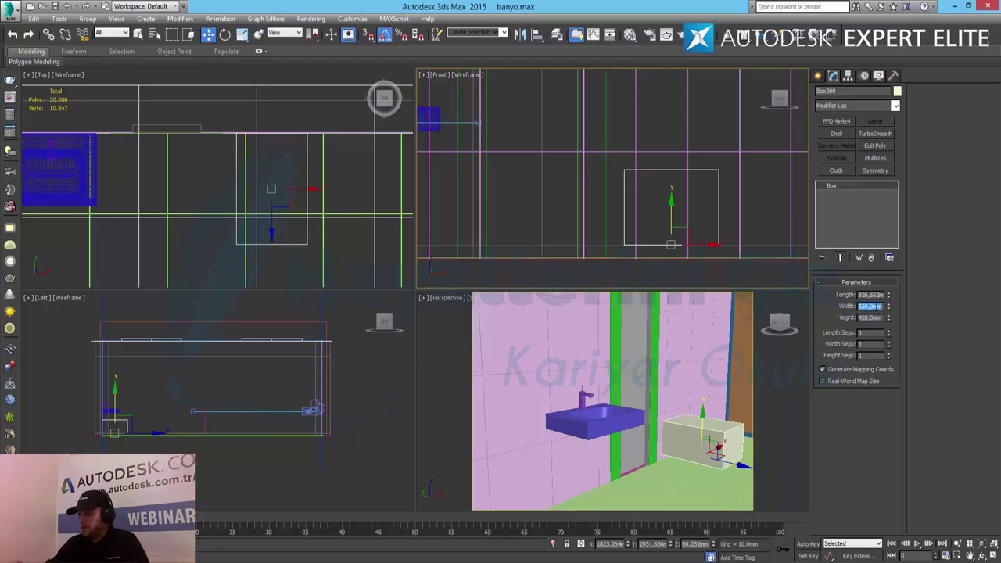
text(600)
key(Return)
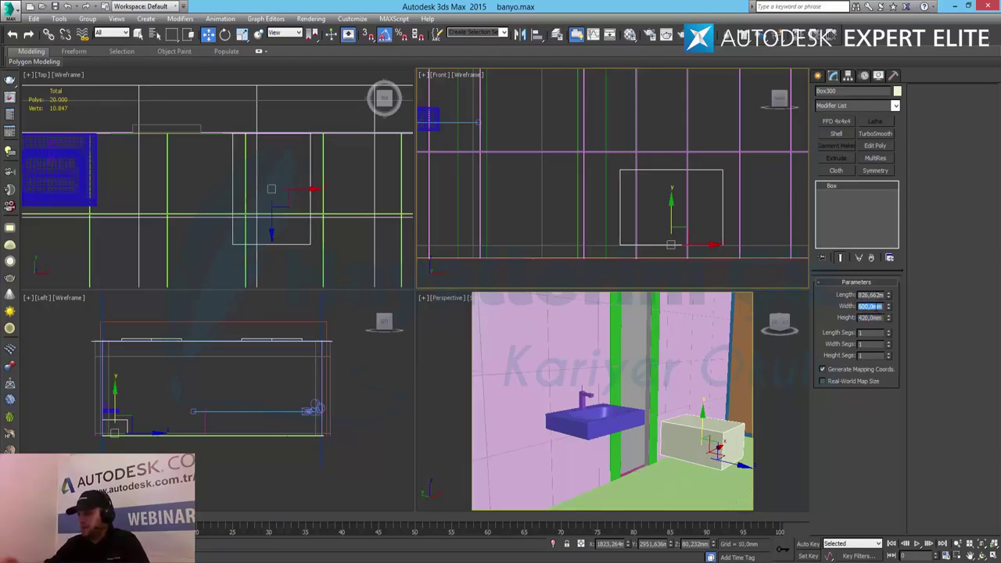
double_click(869, 295)
text(800)
key(Return)
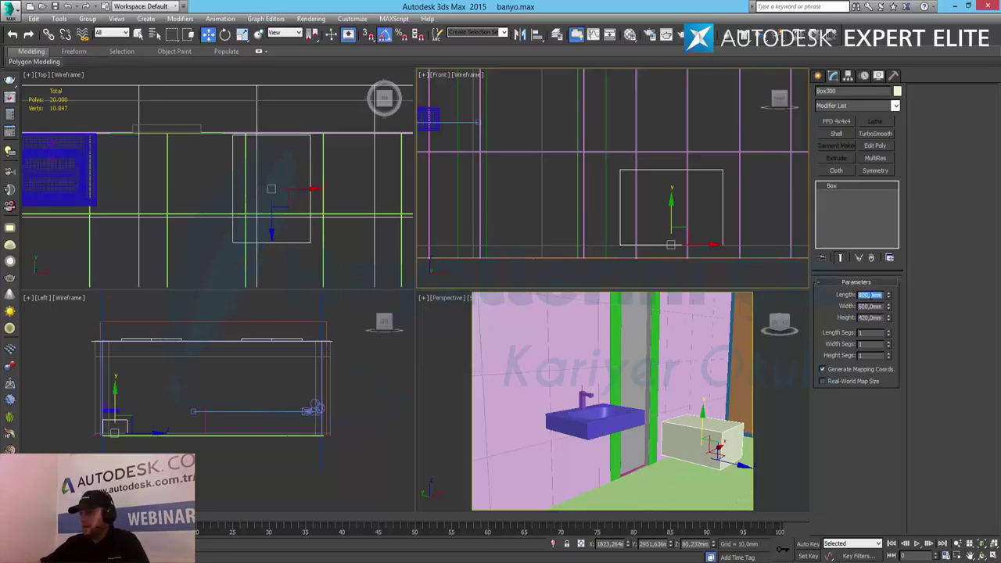
click(670, 429)
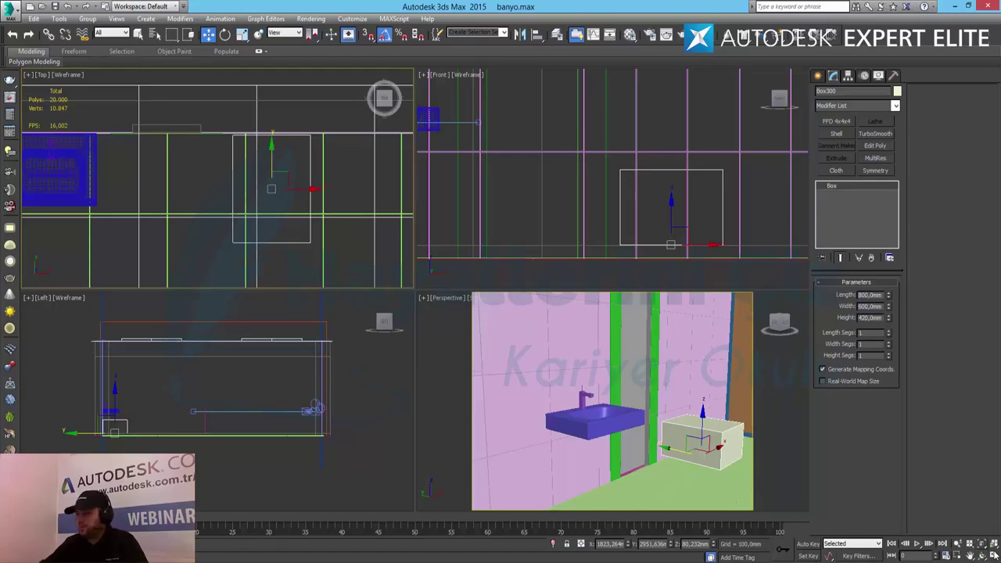
key(alt+w)
Step: Nudge the box slightly toward the wall and frame it in a full-size Perspective view
middle_drag(565, 253, 538, 259)
drag(499, 293, 499, 289)
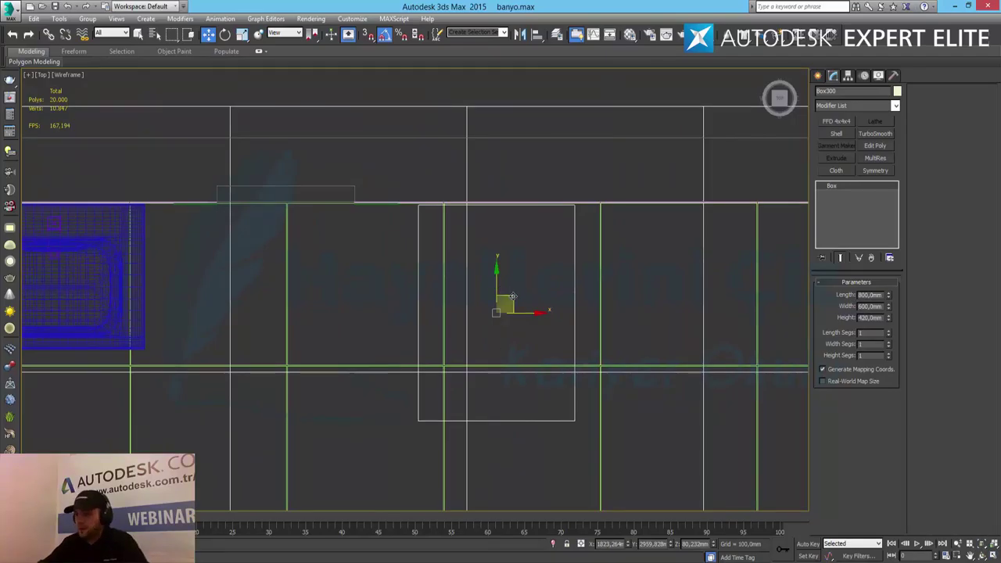
key(alt+w)
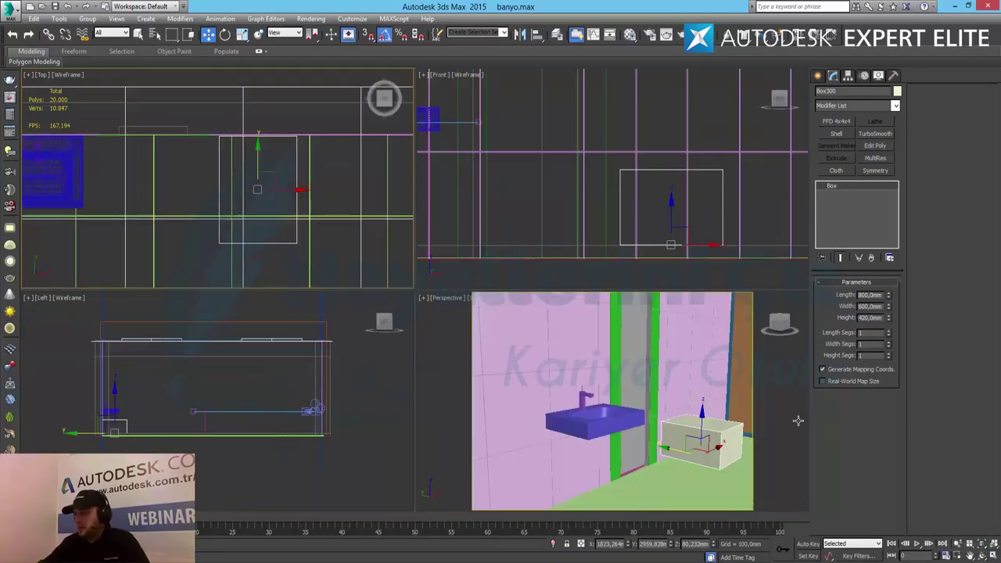
right_click(703, 405)
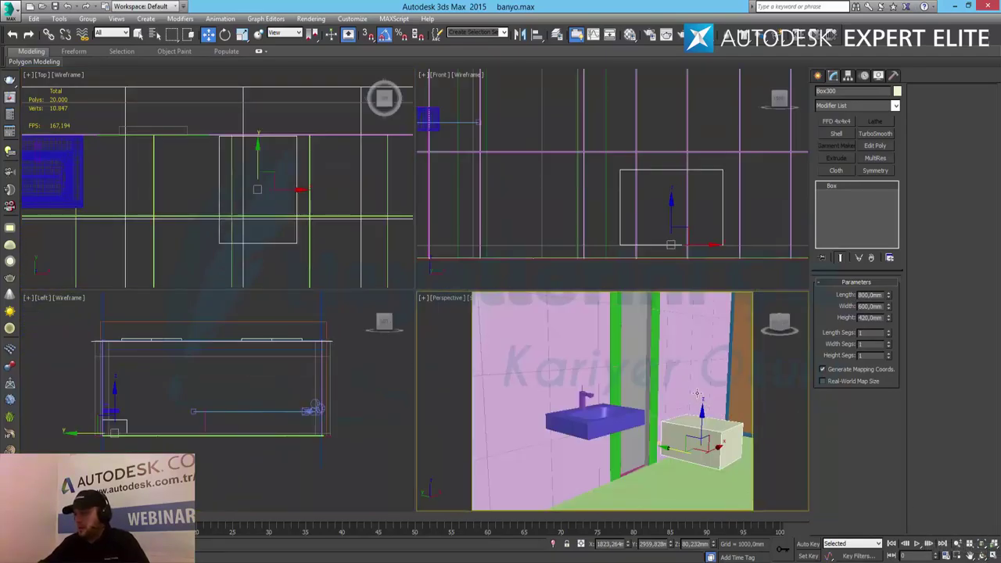
click(994, 550)
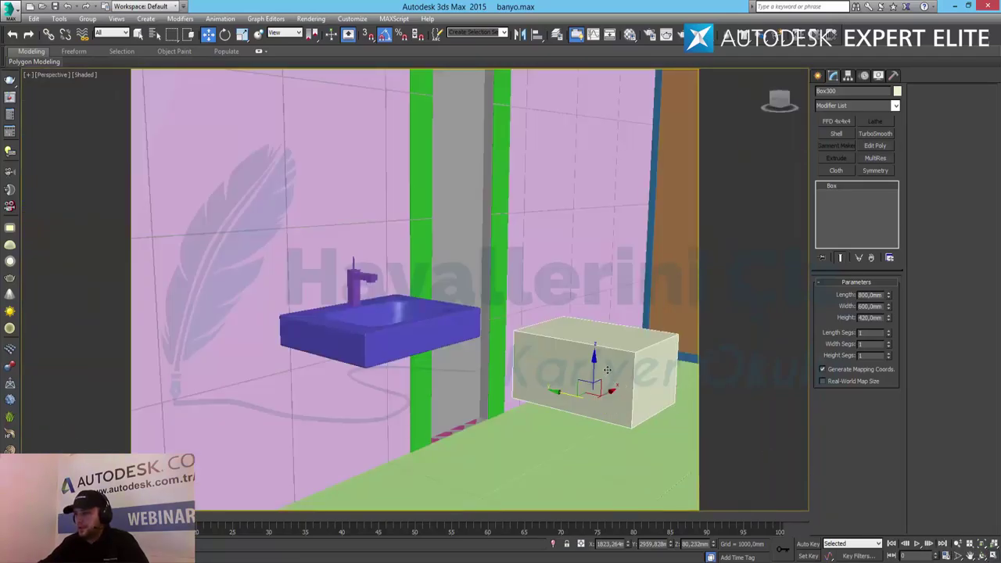
key(z)
Step: Orbit and zoom around the box to inspect it beside the sink and walls
alt+middle_drag(633, 346, 521, 355)
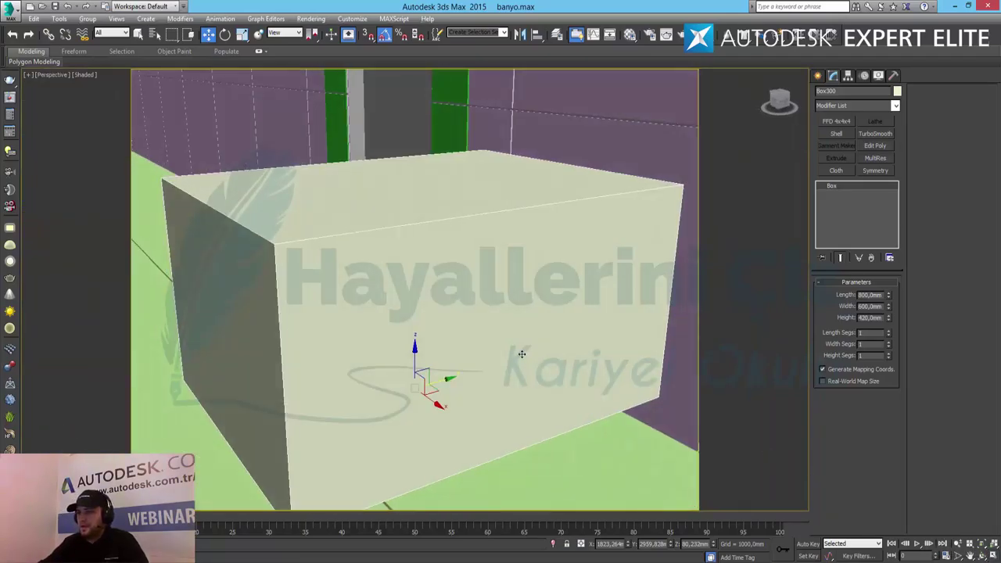
click(959, 545)
drag(476, 259, 474, 294)
drag(412, 288, 338, 223)
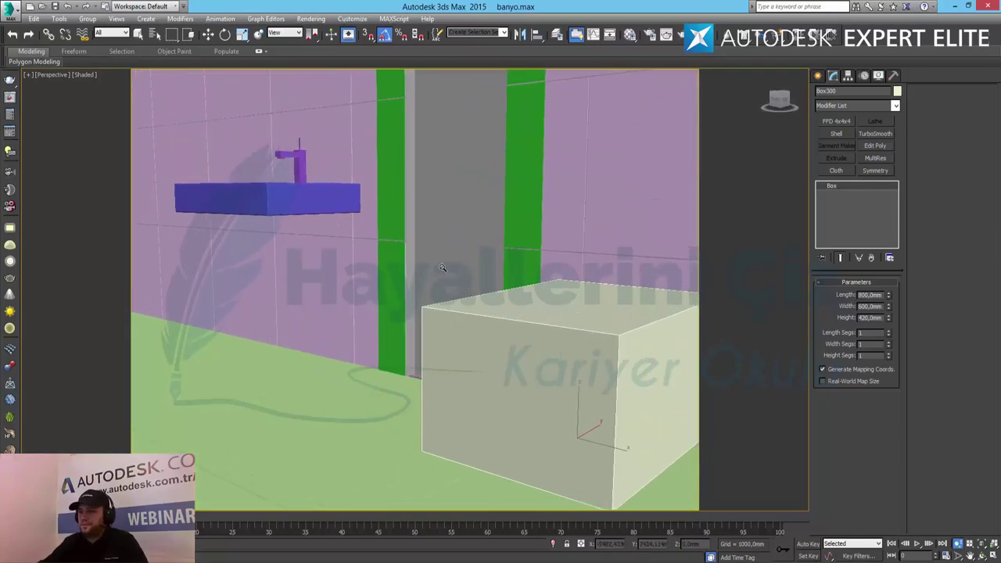
drag(442, 267, 425, 305)
alt+middle_drag(349, 293, 360, 307)
key(shift+z)
key(shift+z)
key(shift+z)
key(shift+z)
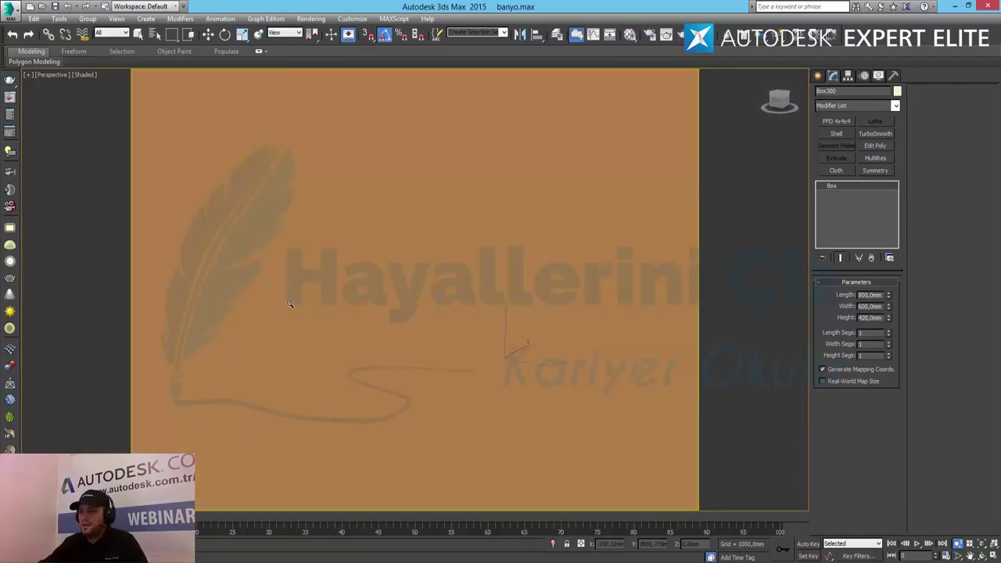
key(shift+z)
key(shift+z)
key(shift+z)
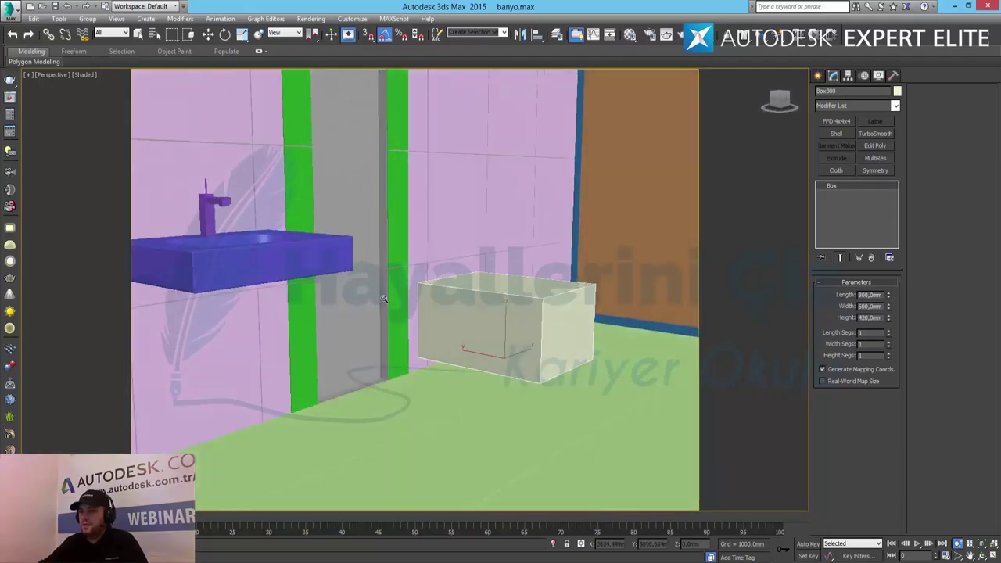
alt+middle_drag(384, 296, 382, 298)
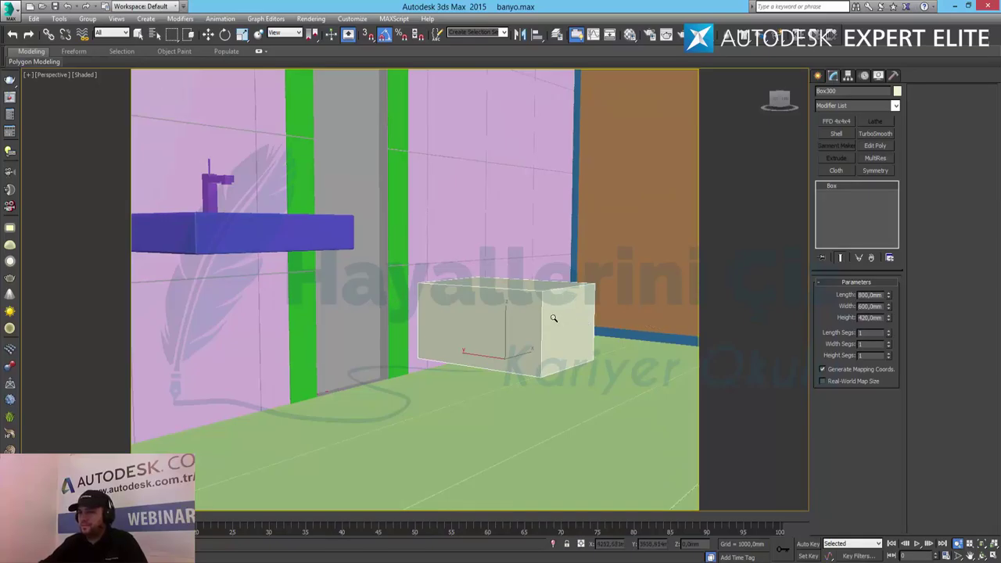
key(w)
key(z)
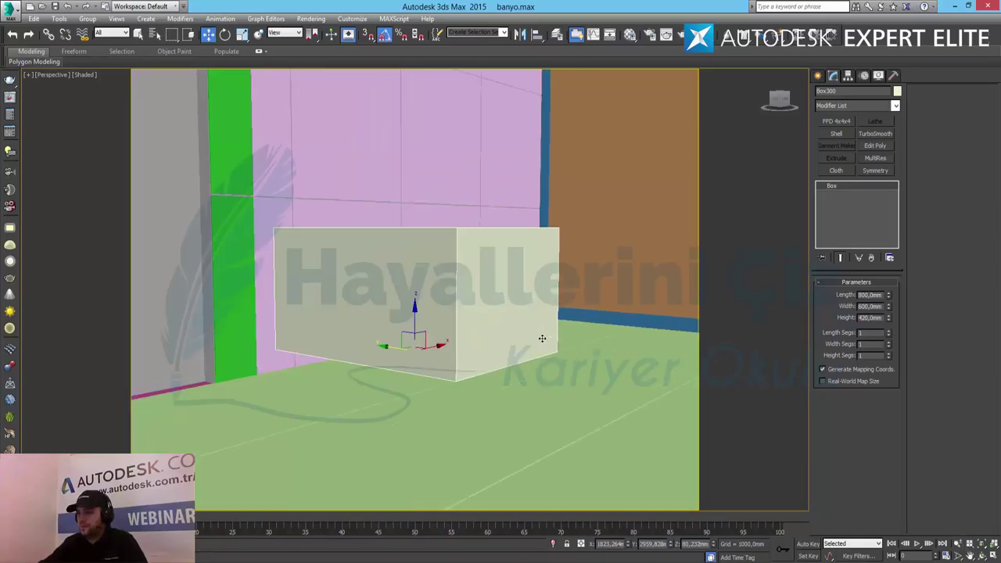
alt+middle_drag(446, 238, 446, 260)
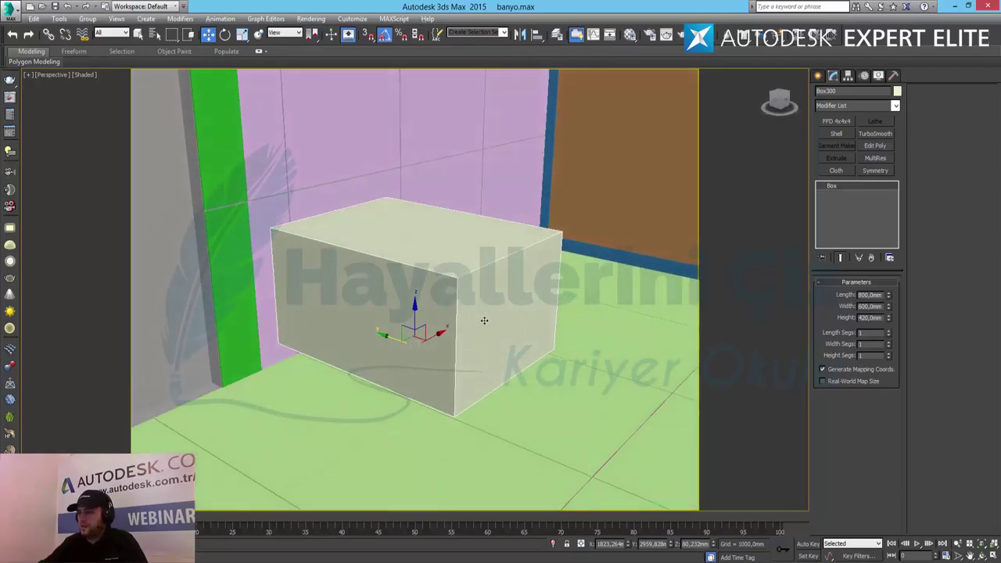
right_click(427, 296)
Step: Convert the box to Editable Poly and connect a single vertical front edge
mouse_move(473, 403)
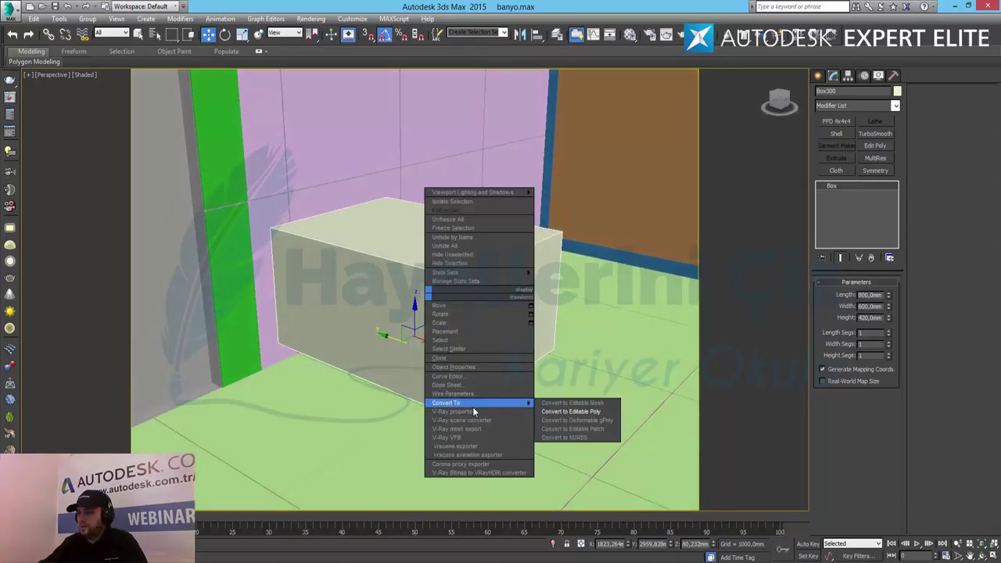
click(552, 409)
click(842, 295)
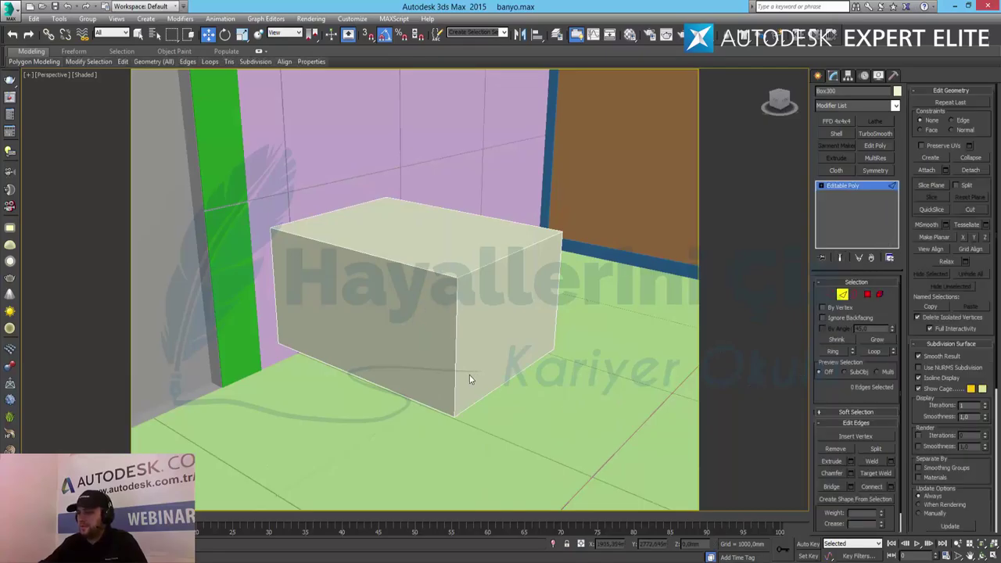
click(455, 373)
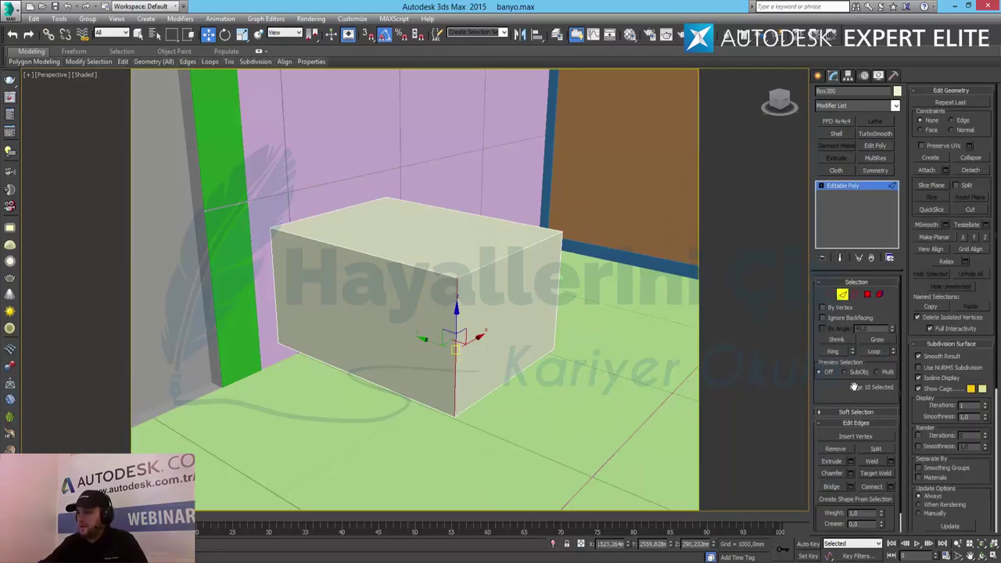
click(891, 487)
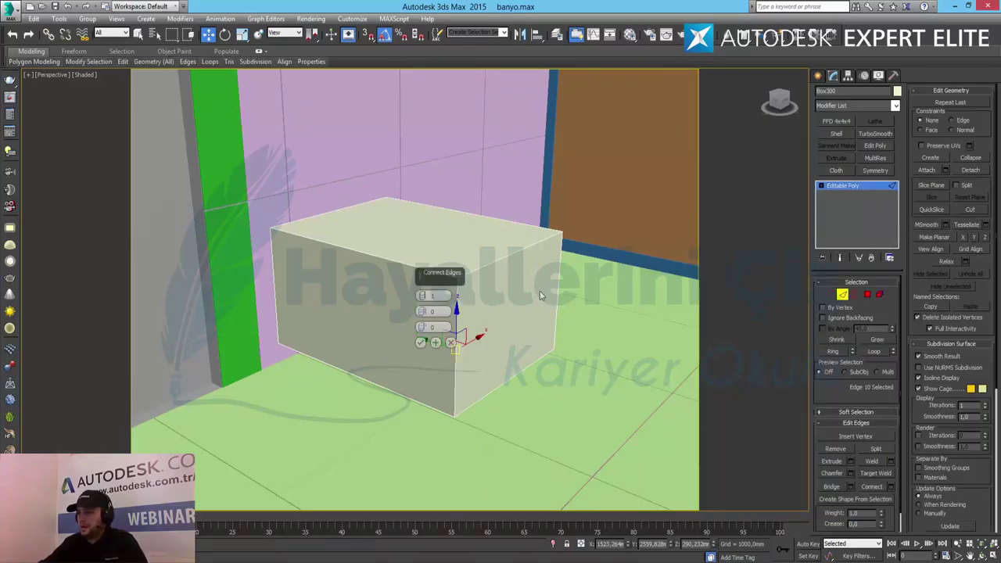
click(422, 342)
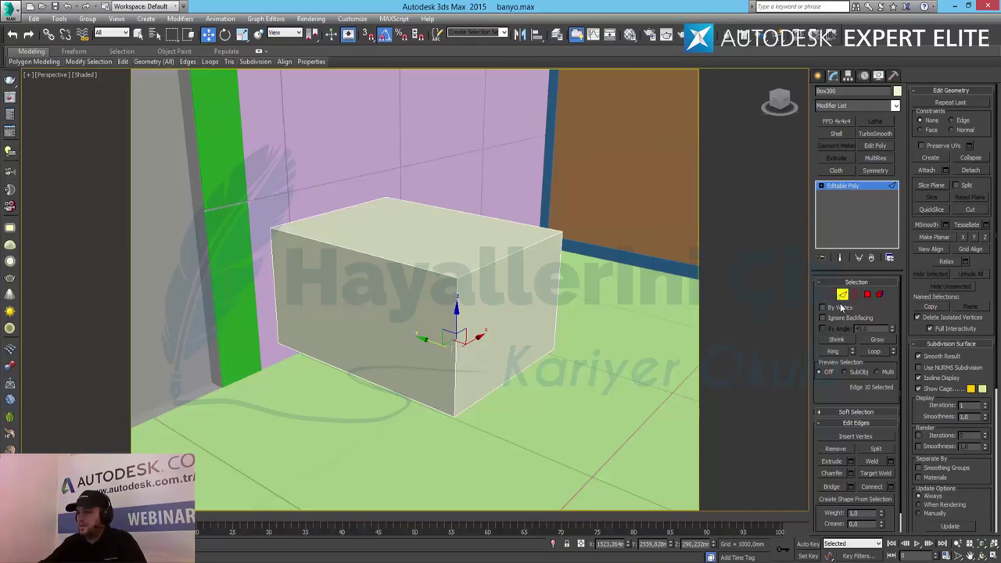
Step: Ring-select the vertical edges and connect them with 3 segments and pinch 46
key(ctrl+d)
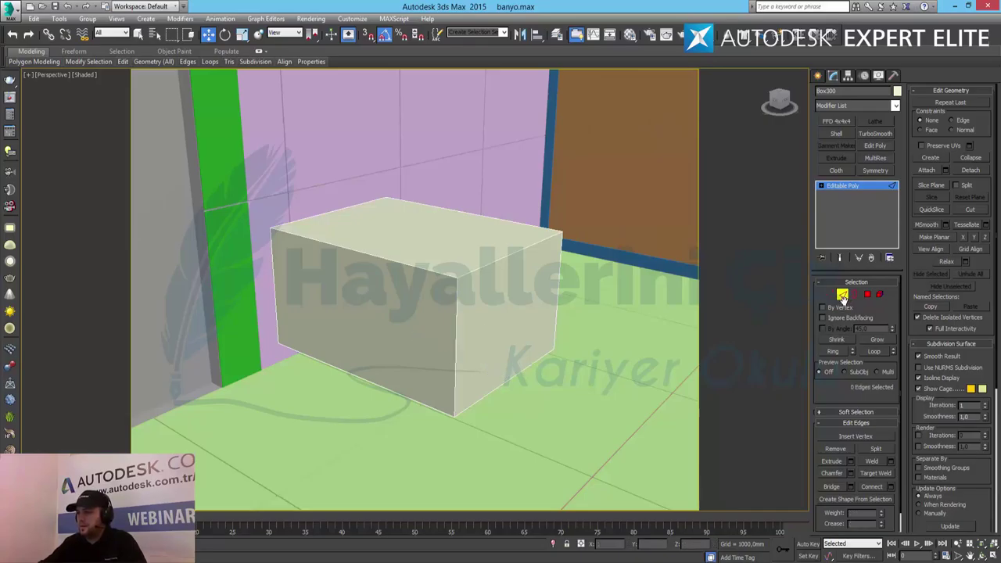
click(455, 351)
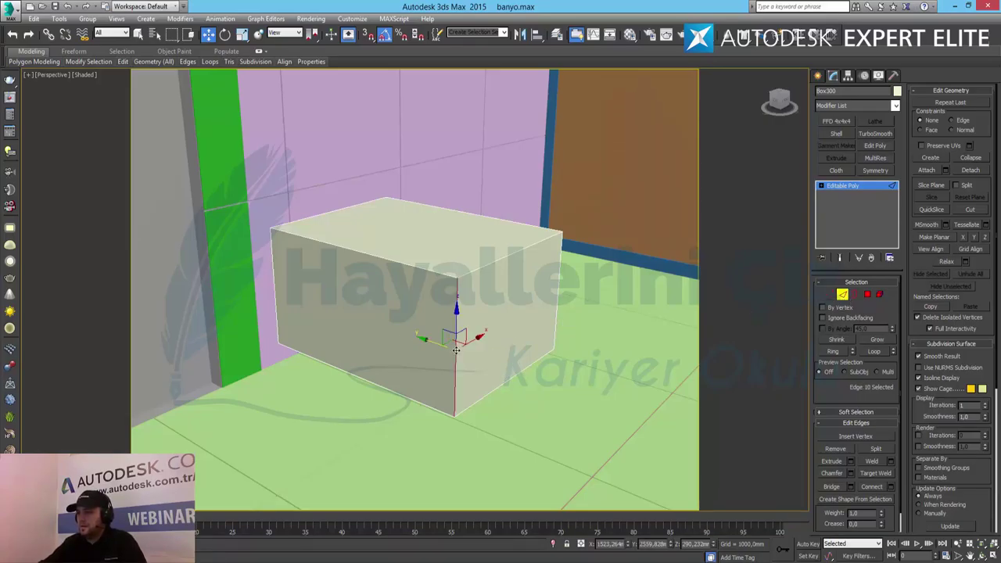
click(833, 352)
click(891, 486)
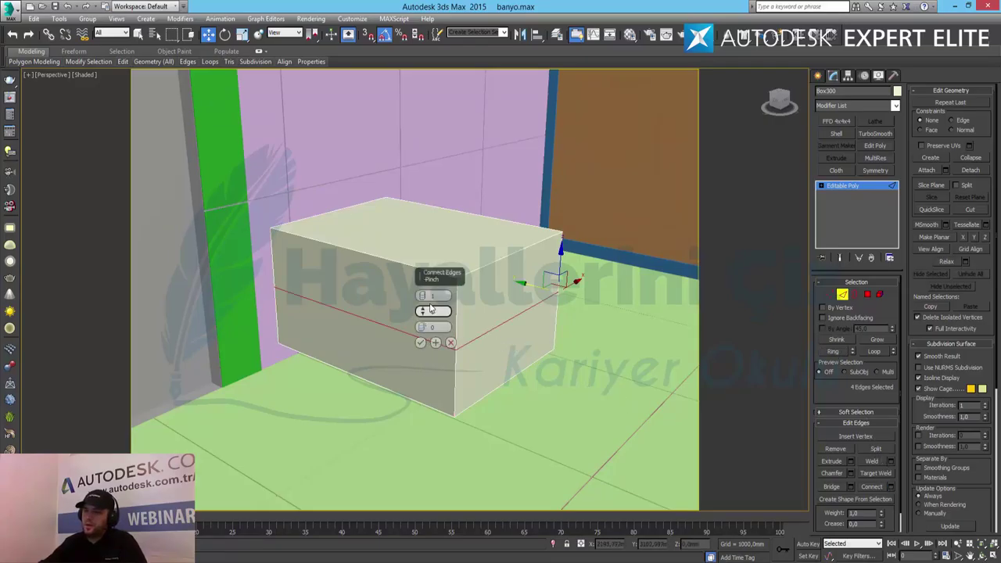
drag(422, 294, 435, 210)
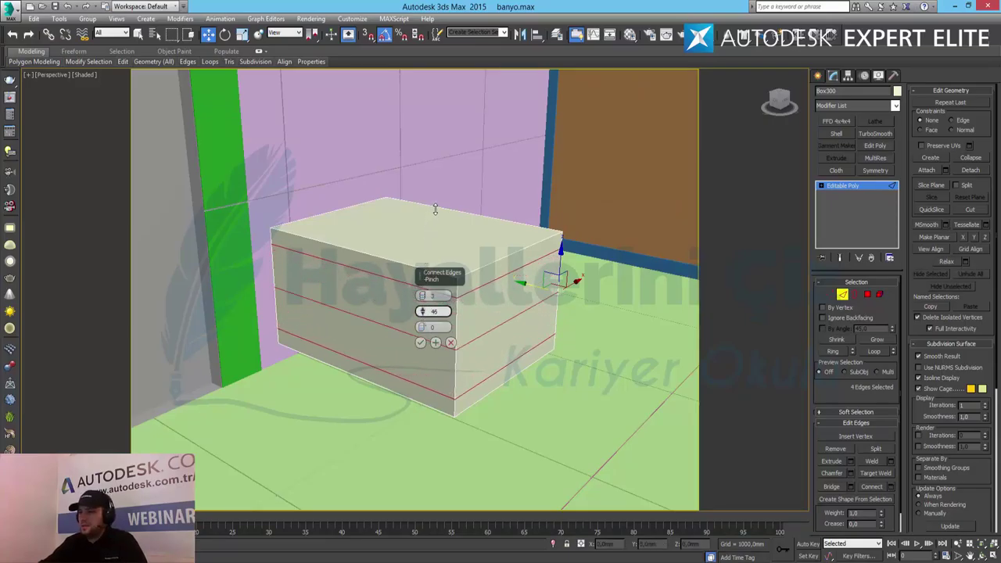
click(421, 342)
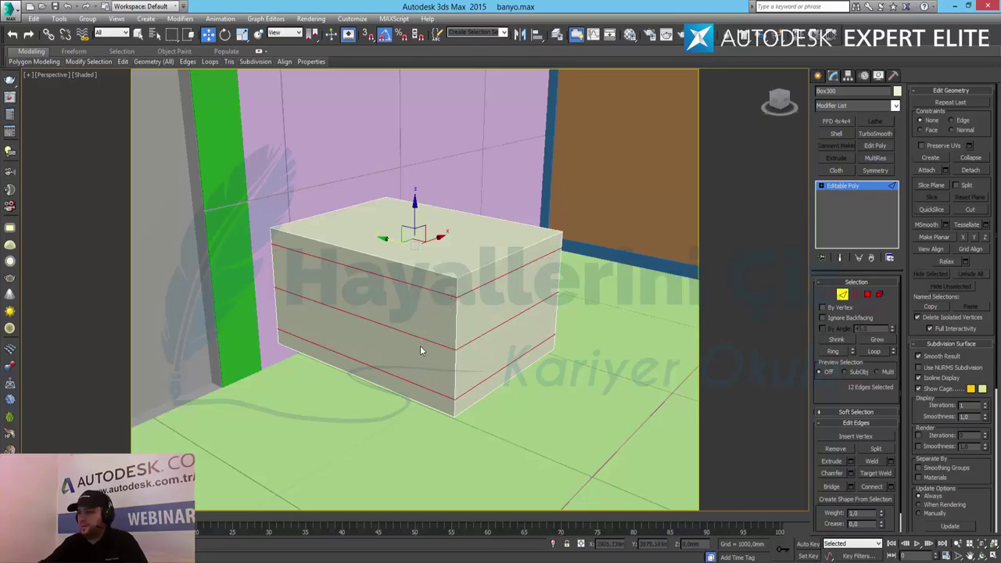
alt+middle_drag(420, 351, 460, 339)
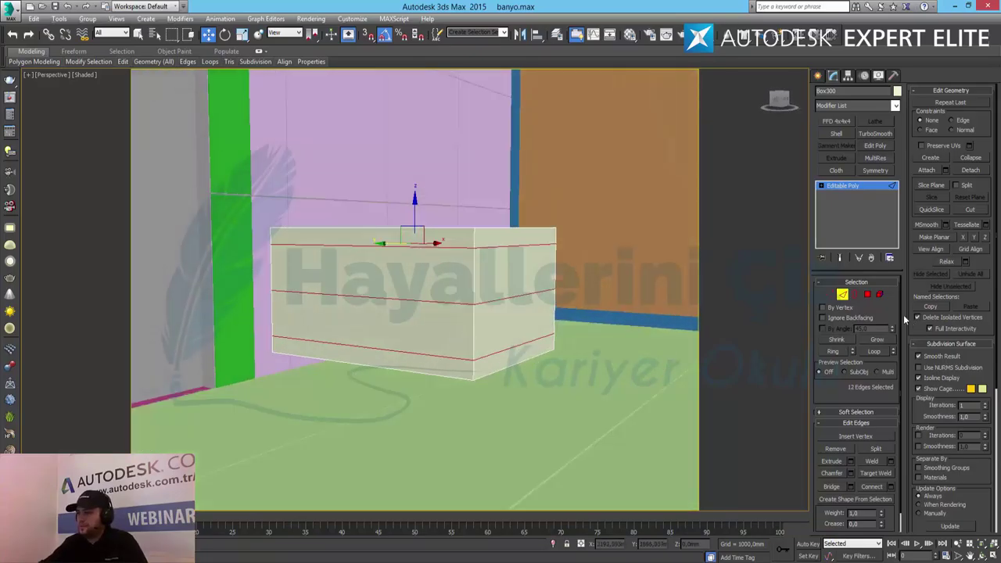
click(842, 294)
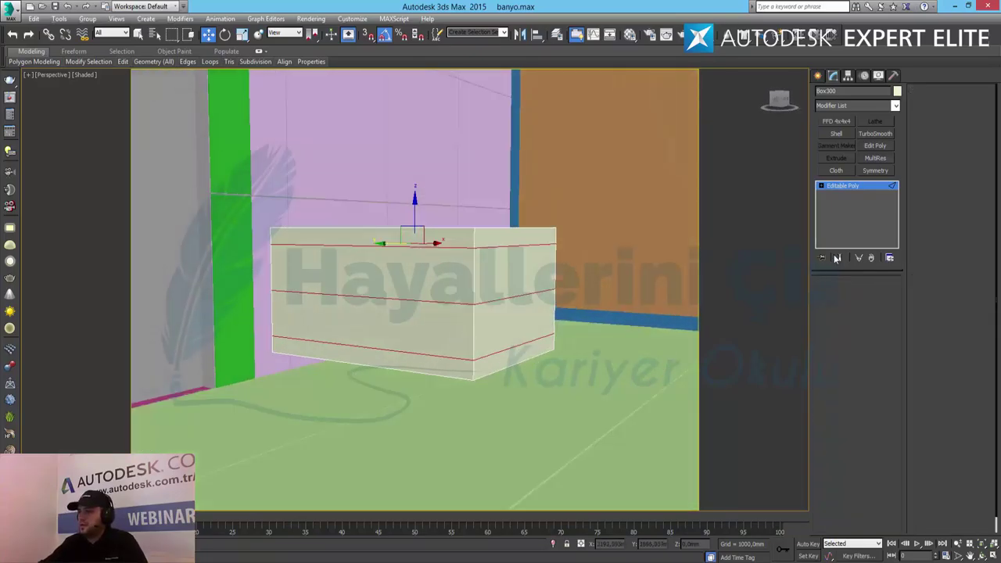
Step: Add an FFD 4x4x4 modifier to the box and frame its lattice in a maximized Left view
click(836, 122)
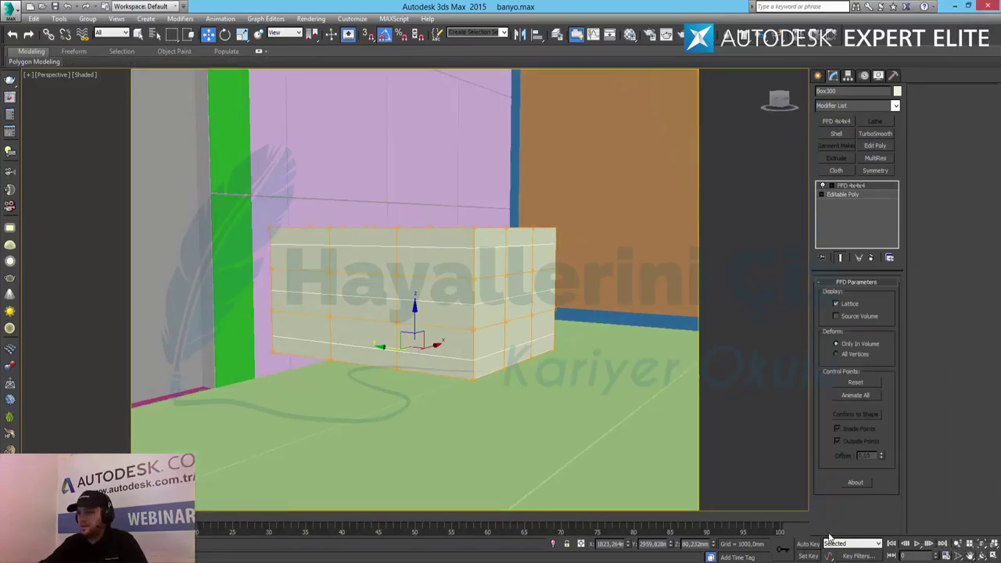
click(992, 553)
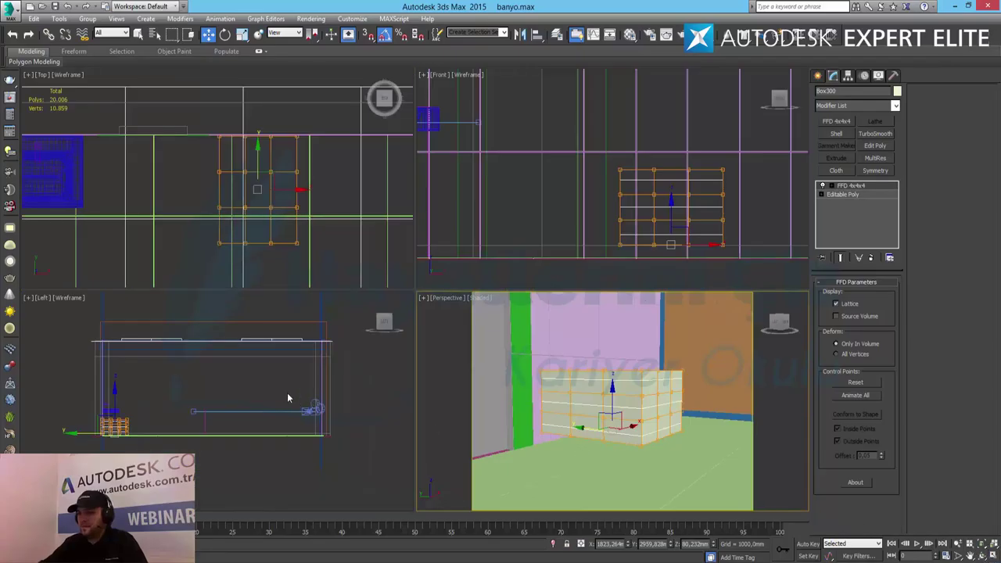
key(z)
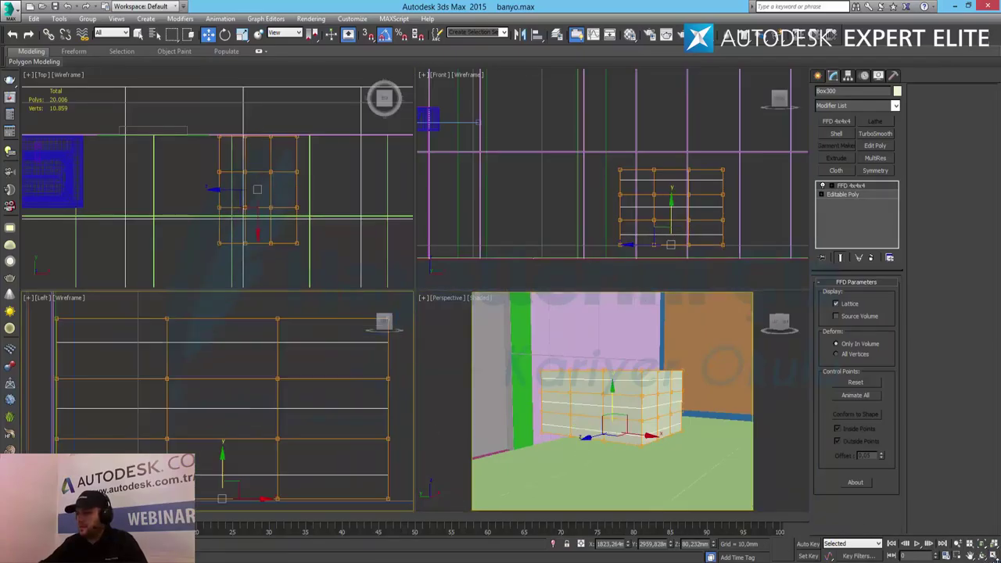
click(992, 552)
click(962, 546)
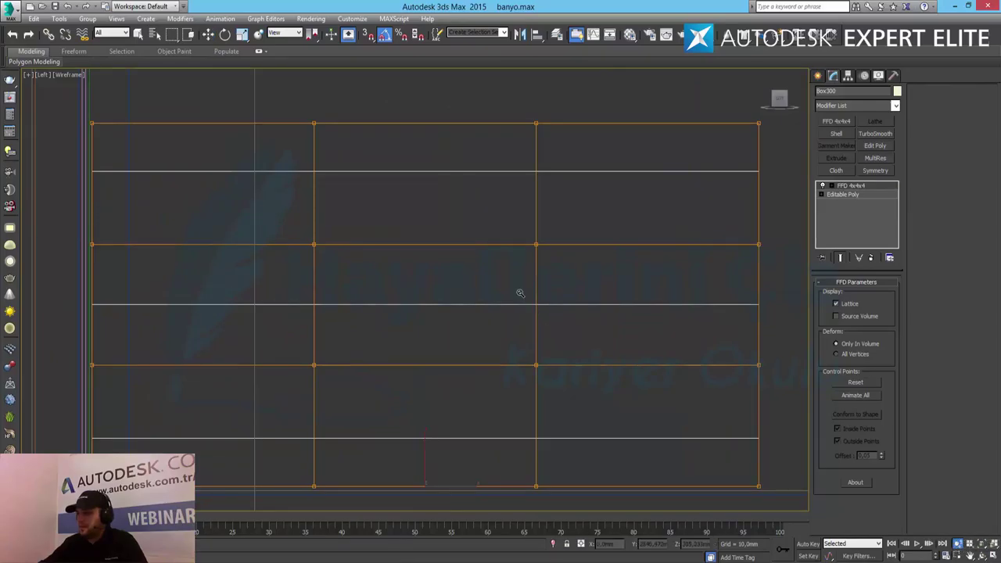
Step: Move the FFD's bottom-right control point left along X to taper the box's lower side
drag(518, 290, 552, 334)
middle_drag(617, 375, 565, 365)
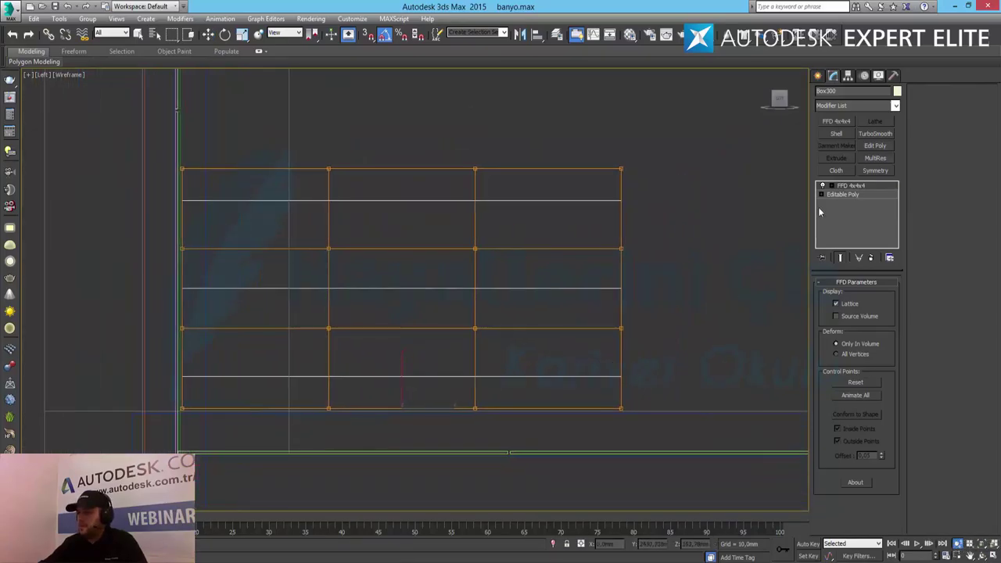
click(821, 186)
click(858, 194)
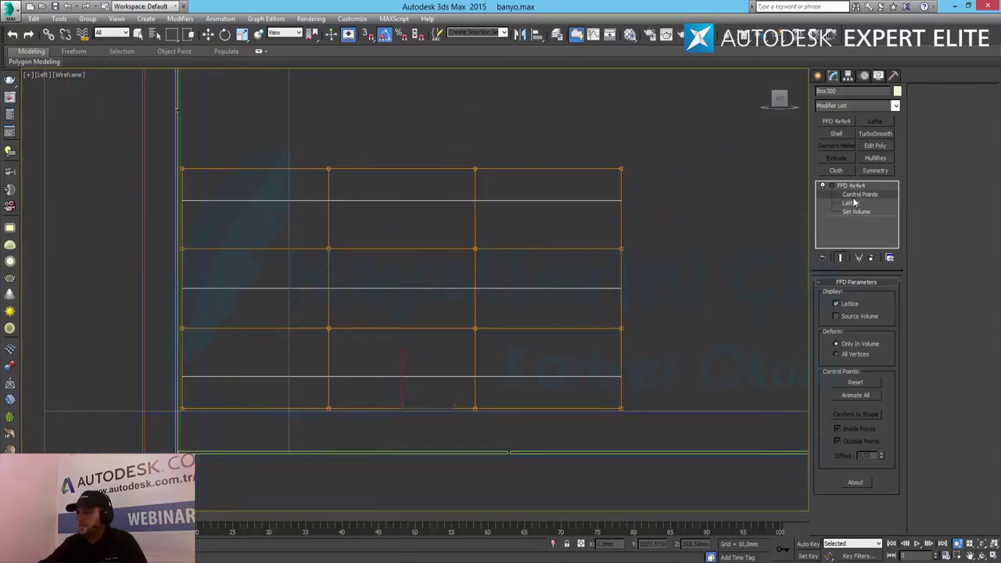
drag(572, 392, 573, 393)
drag(648, 407, 543, 410)
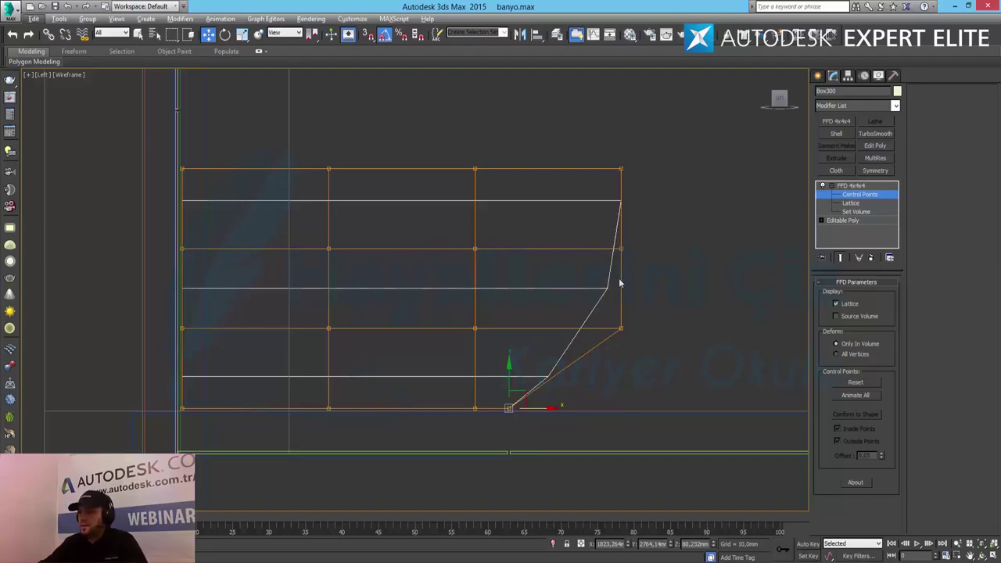
click(992, 556)
right_click(655, 392)
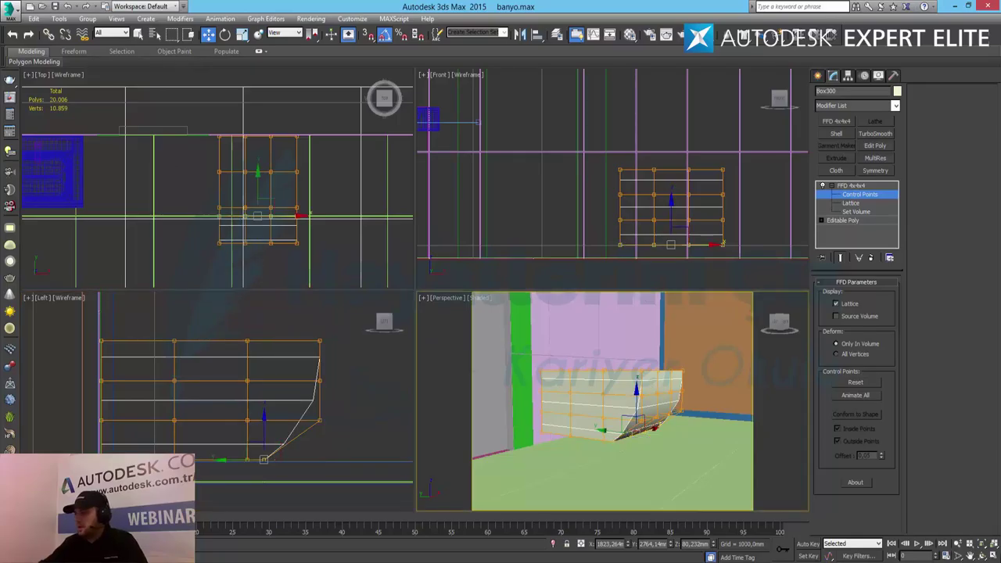
Step: Zoom and orbit the maximized Perspective view to inspect the bent box
click(992, 554)
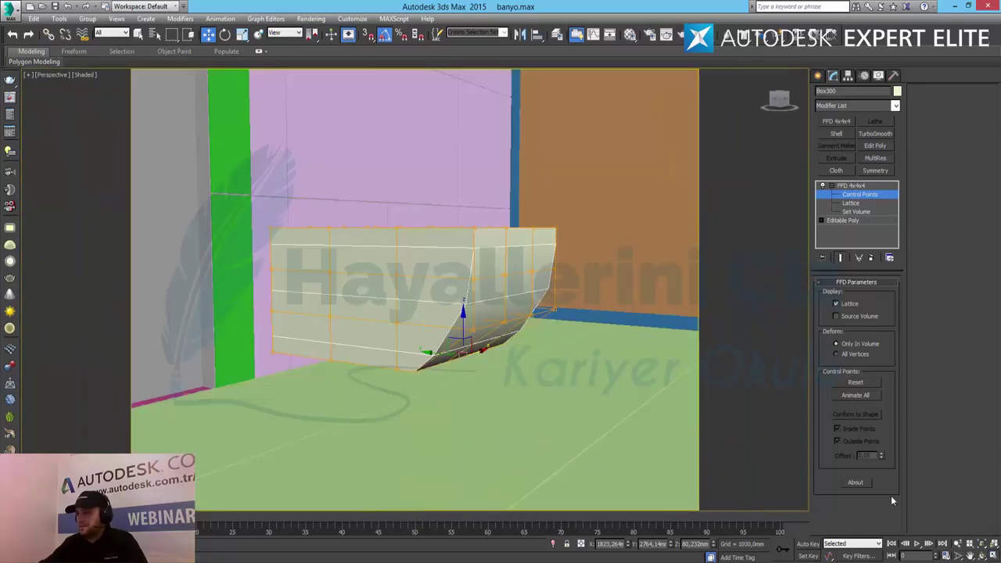
click(957, 544)
drag(436, 289, 481, 283)
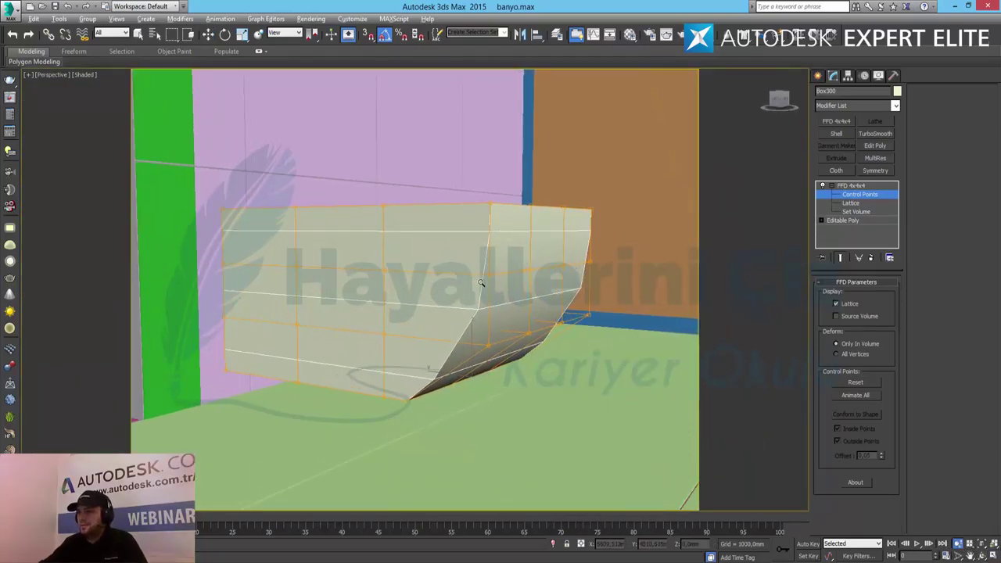
mouse_move(500, 273)
alt+middle_down()
mouse_move(520, 286)
mouse_move(488, 281)
alt+middle_up()
key(shift+z)
key(shift+y)
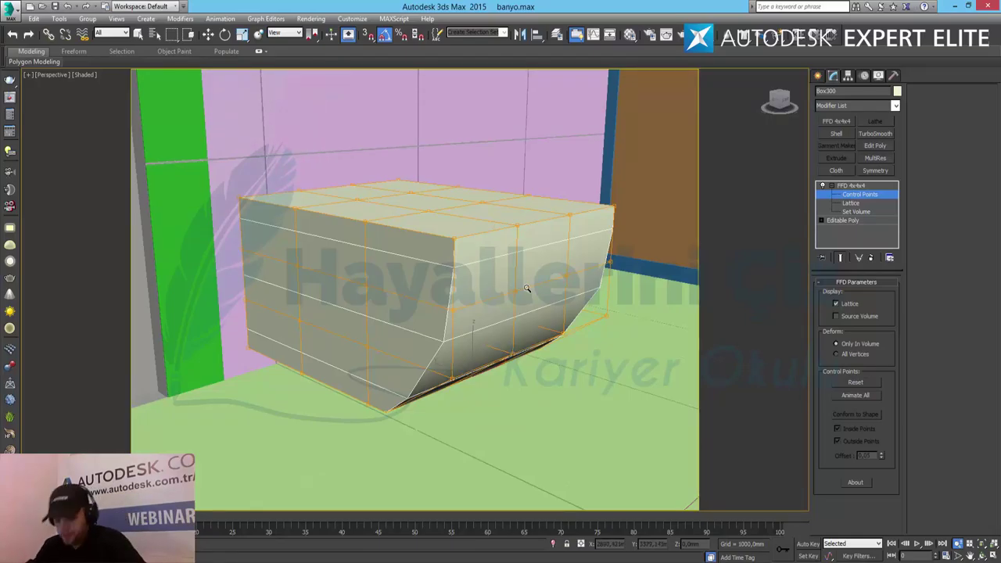
Step: Exit Control Points and collapse the FFD 4x4x4 sub-levels
key(w)
click(850, 188)
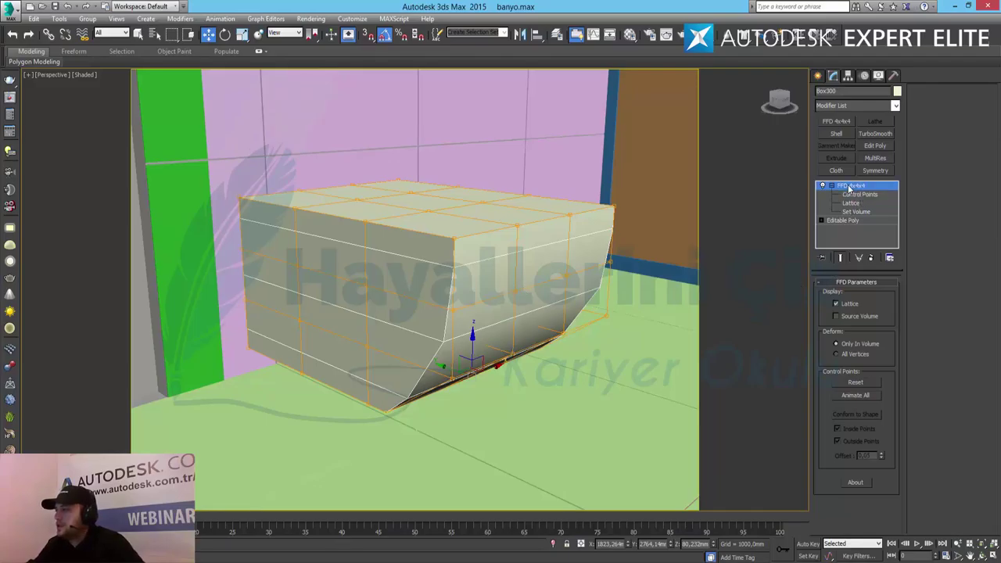
click(833, 186)
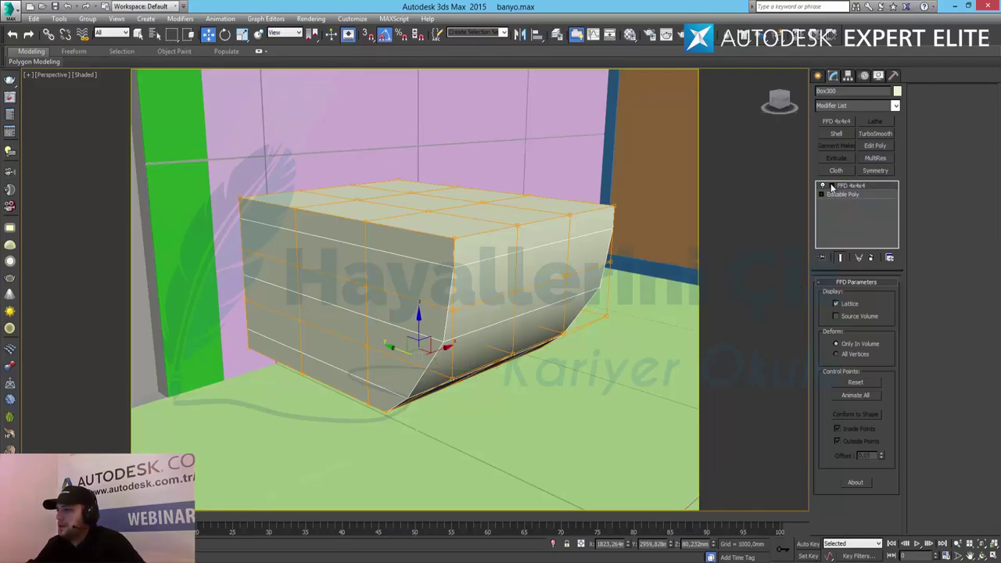
right_click(498, 256)
Step: Convert the bent box to Editable Poly and loop-select the edges of both curved front corners
mouse_move(547, 365)
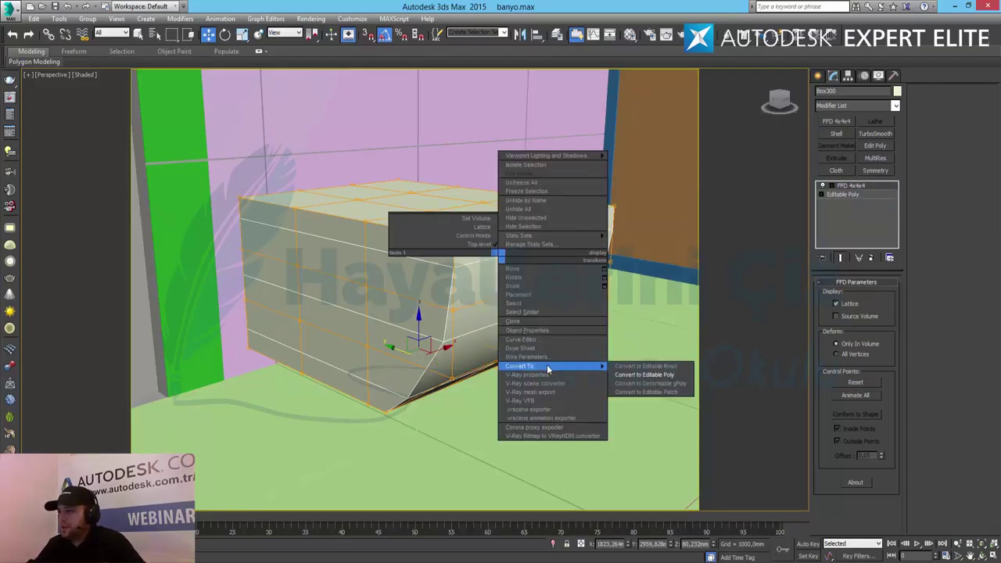
click(644, 375)
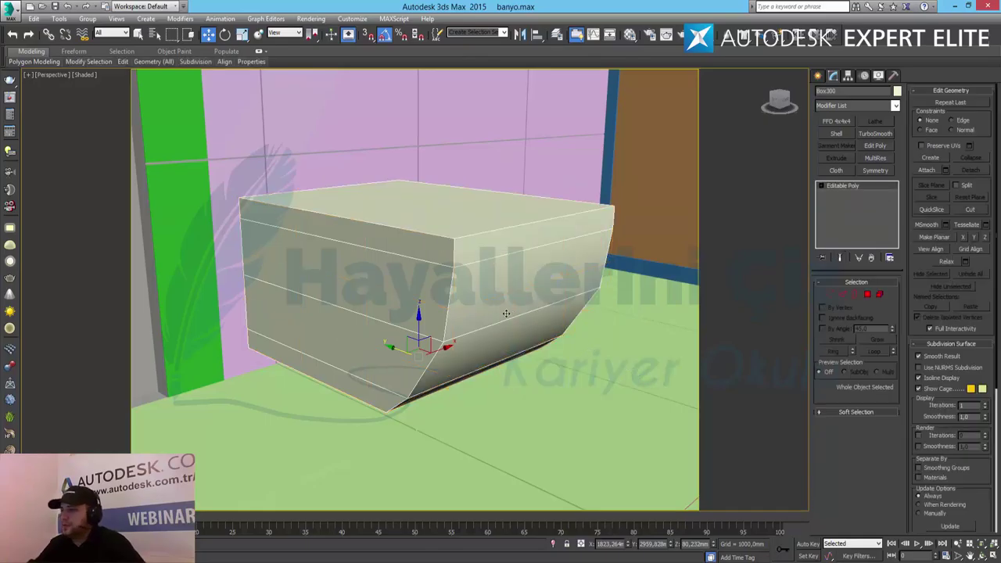
click(843, 294)
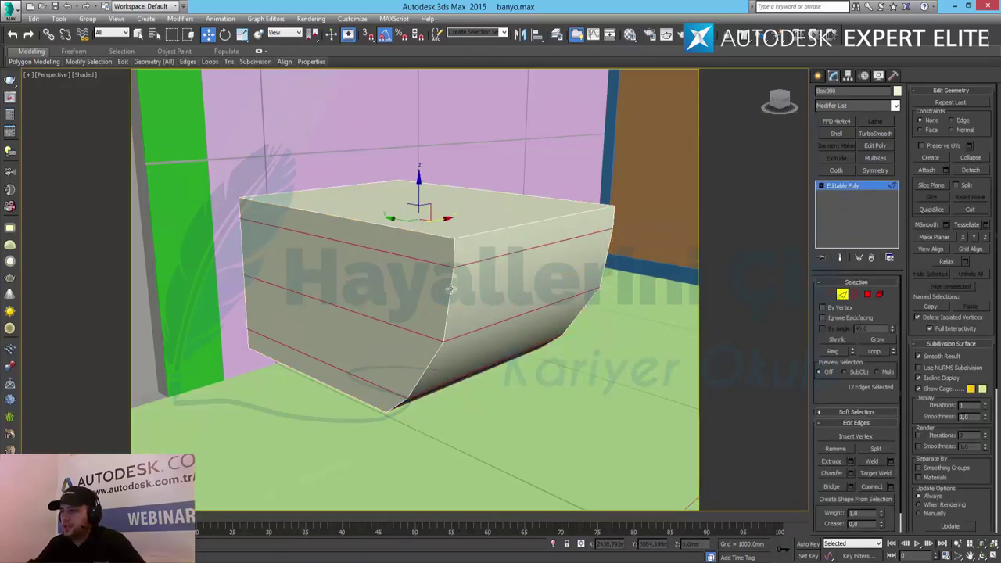
click(870, 353)
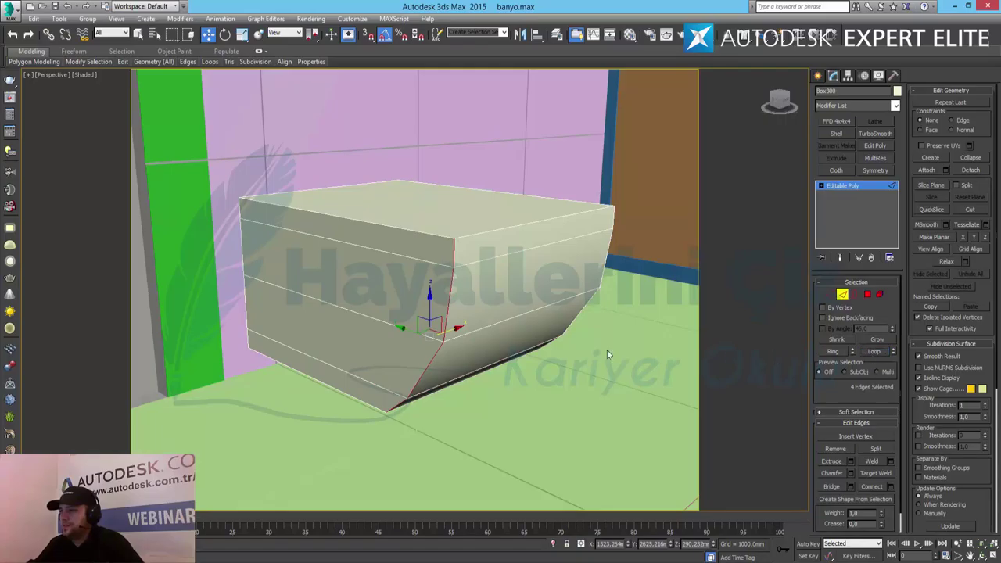
alt+middle_drag(622, 313, 428, 272)
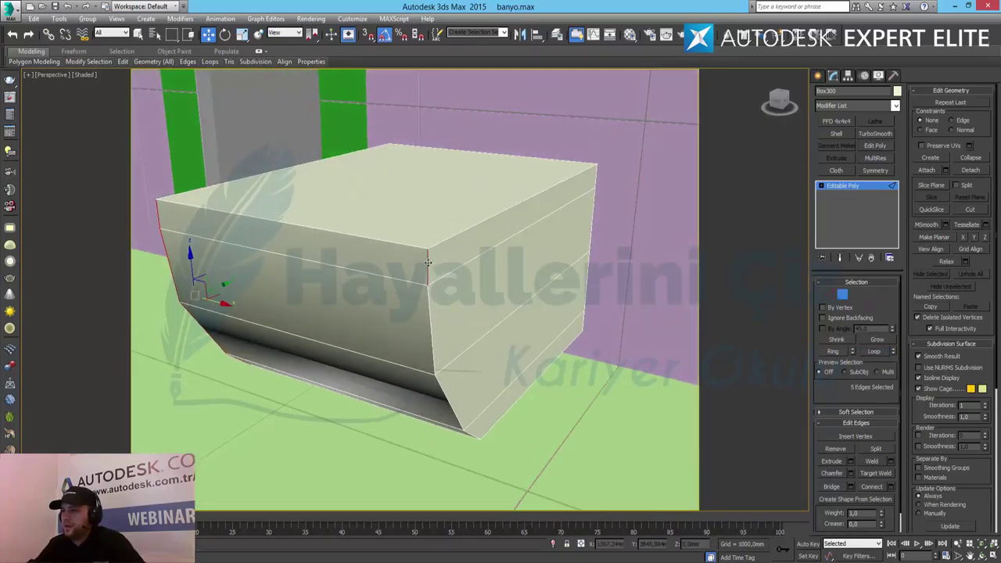
ctrl+click(429, 270)
click(873, 352)
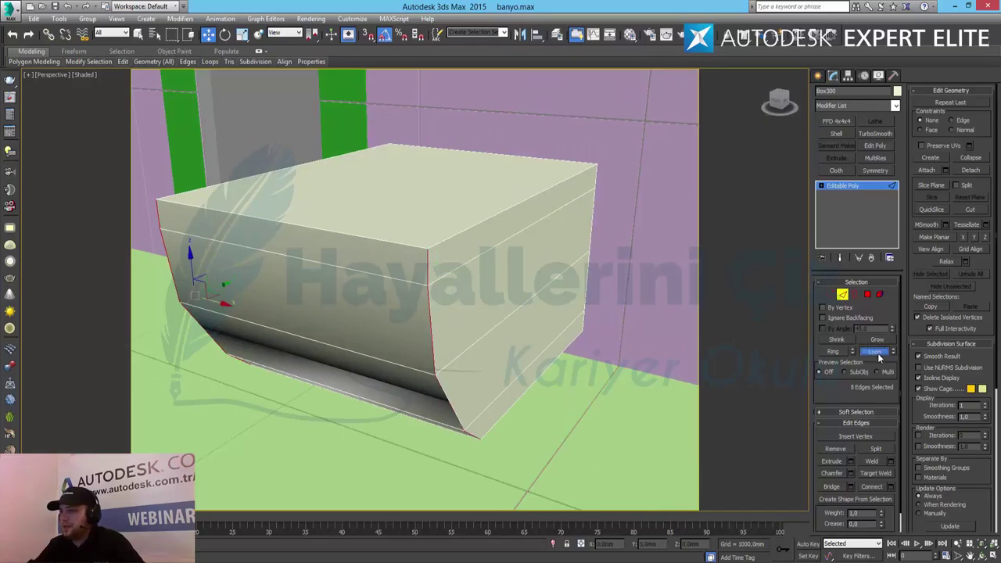
alt+middle_drag(489, 337, 517, 282)
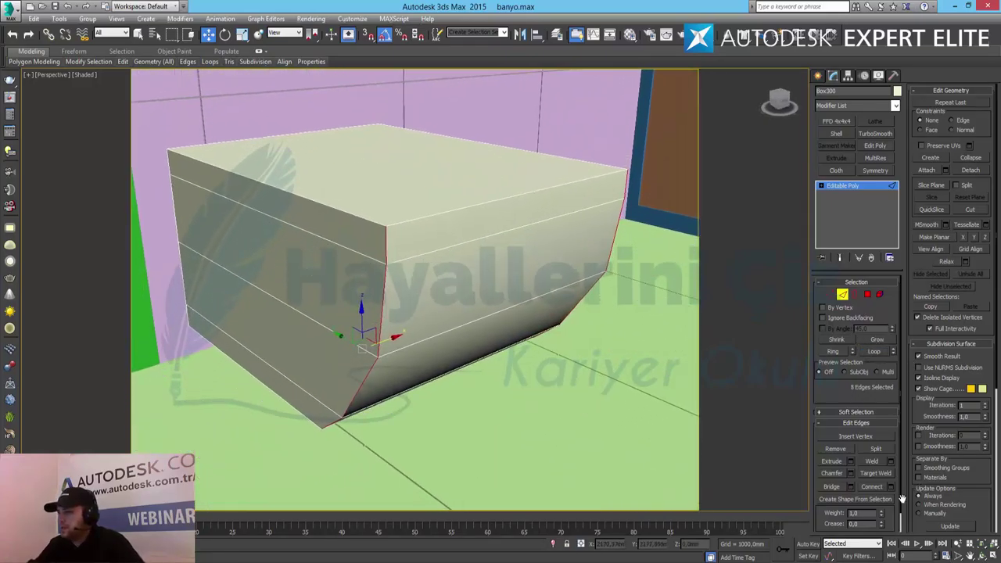
click(851, 473)
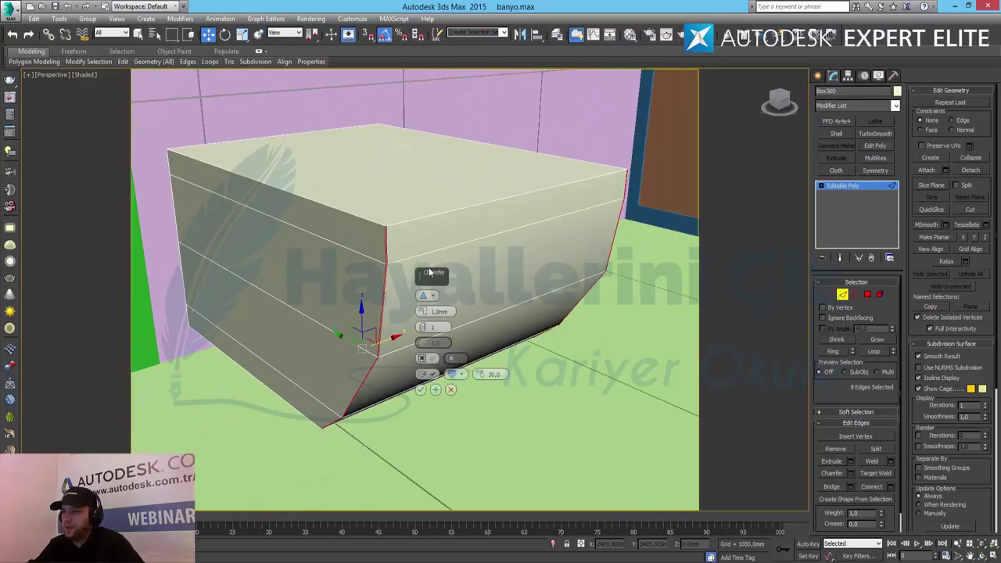
Step: Apply a standard chamfer with 2 connecting segments to the corner edges
drag(436, 273, 550, 240)
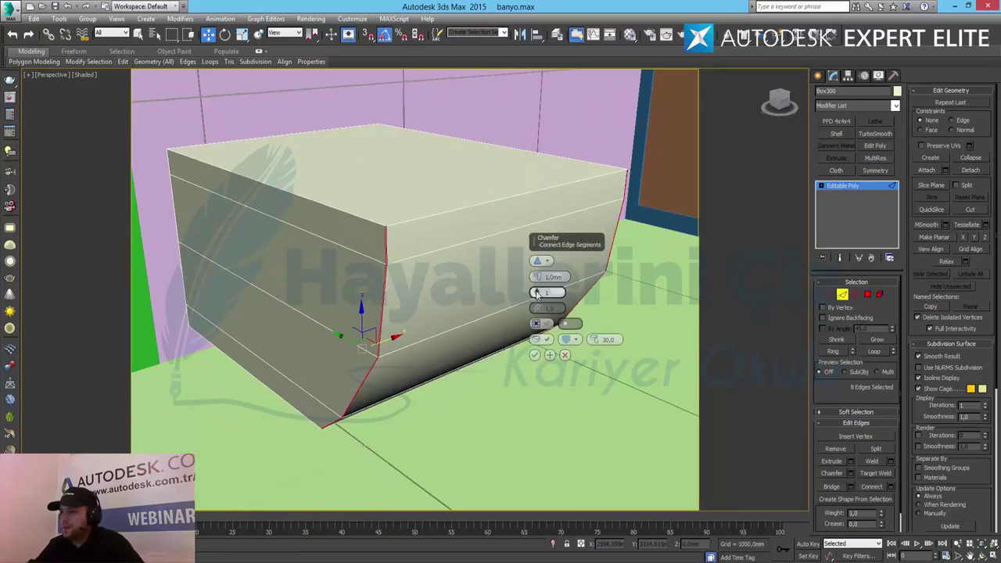
drag(536, 293, 548, 235)
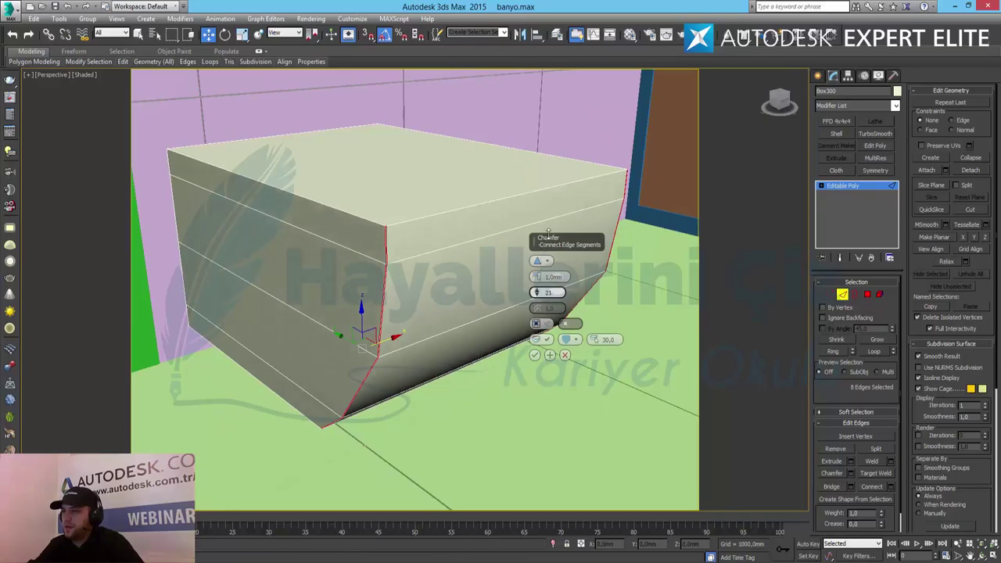
drag(574, 196, 548, 266)
click(540, 260)
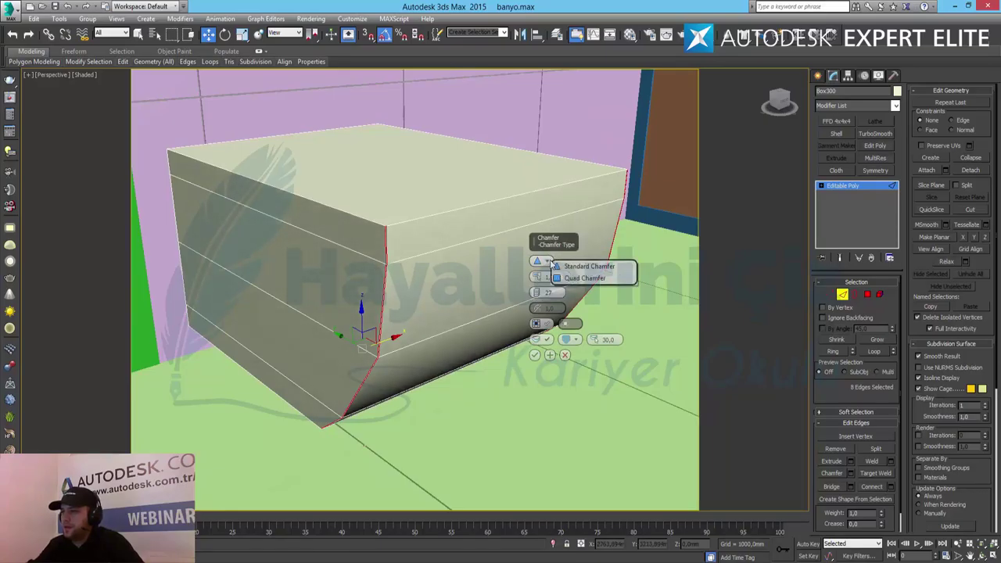
click(587, 266)
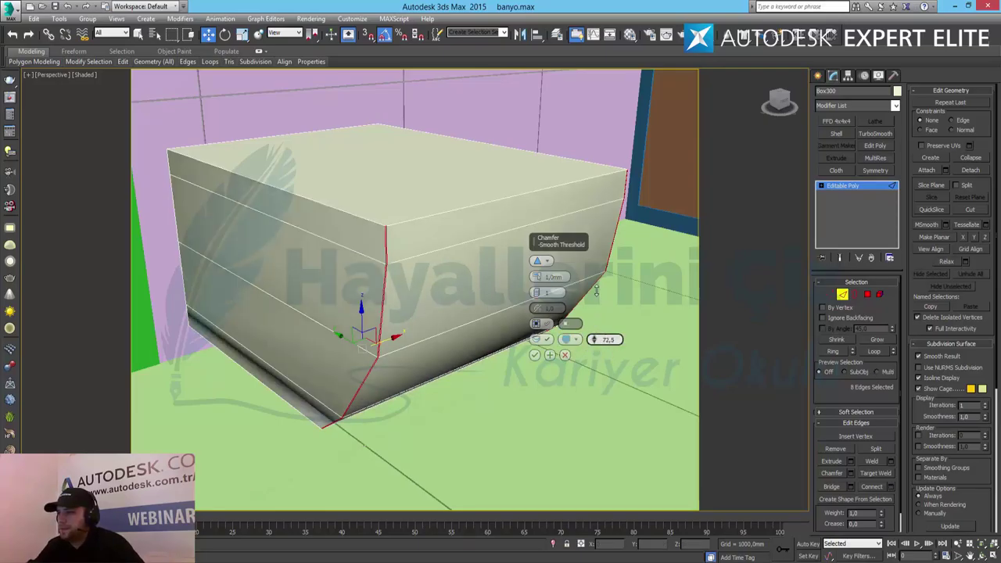
click(546, 293)
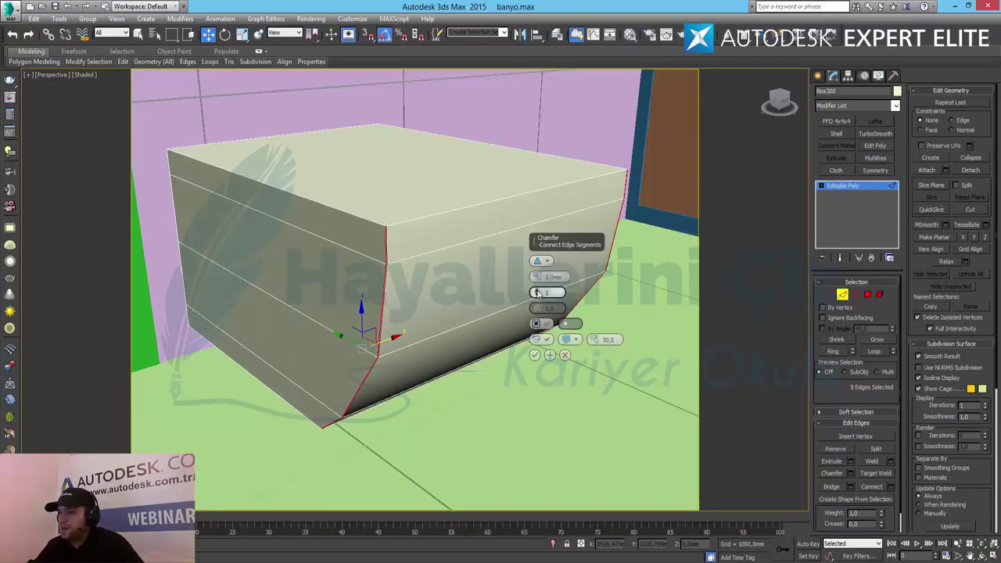
text(2)
key(Return)
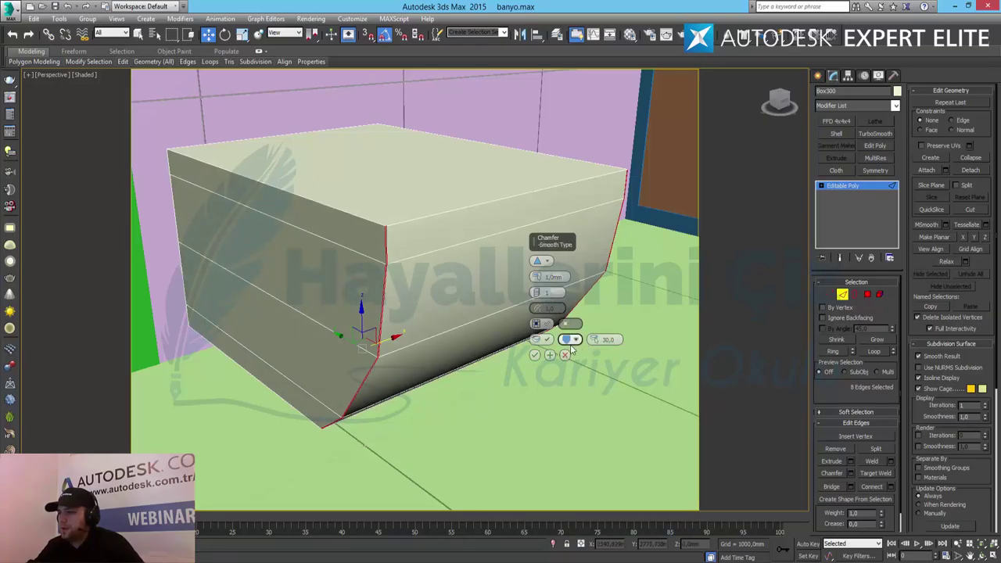
click(534, 354)
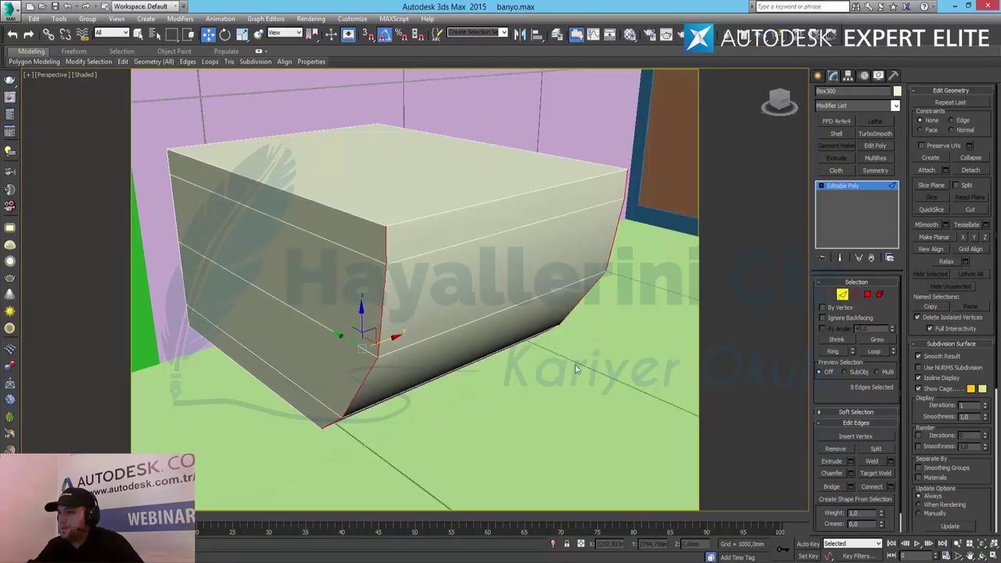
Step: Redo the chamfer as a Quad Chamfer of 38.462 mm, 2 segments and 0.51 tension
click(852, 473)
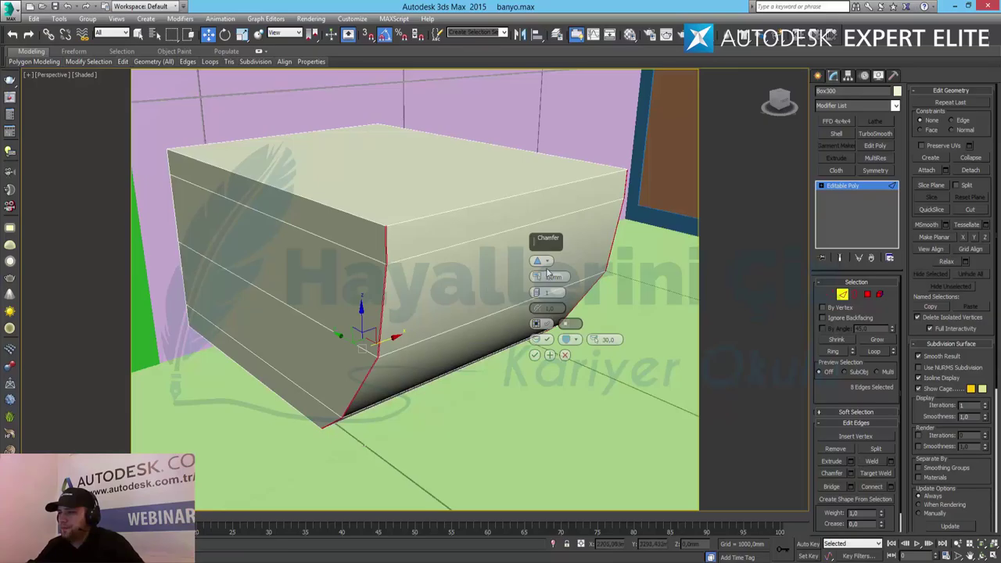
click(545, 262)
click(566, 278)
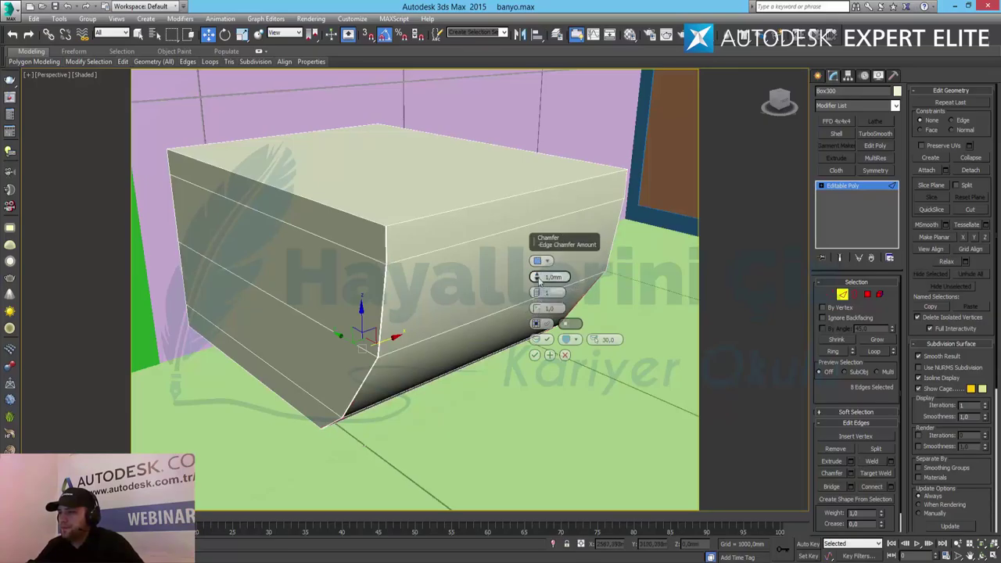
drag(539, 278, 535, 133)
alt+middle_drag(404, 232, 361, 252)
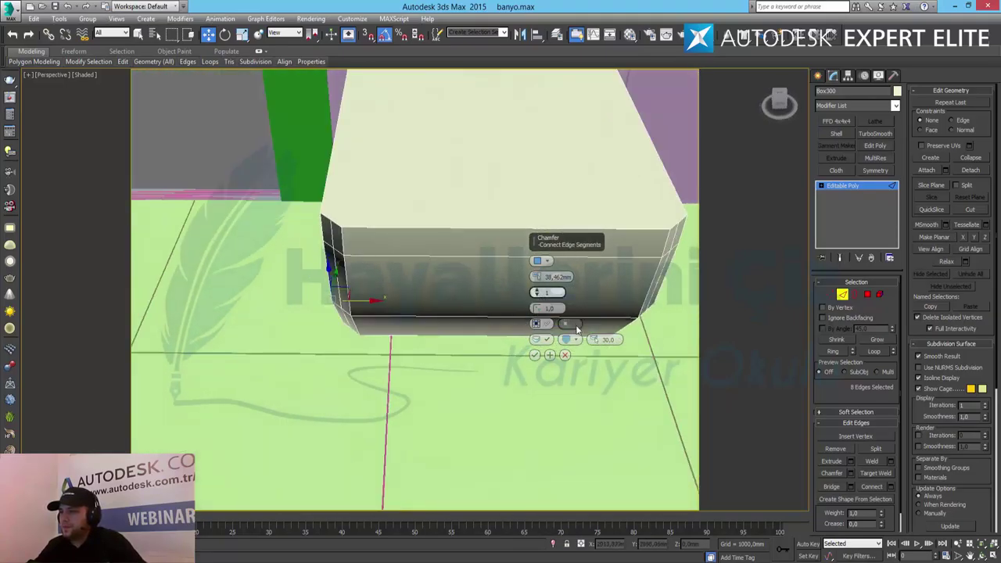
drag(594, 340, 592, 307)
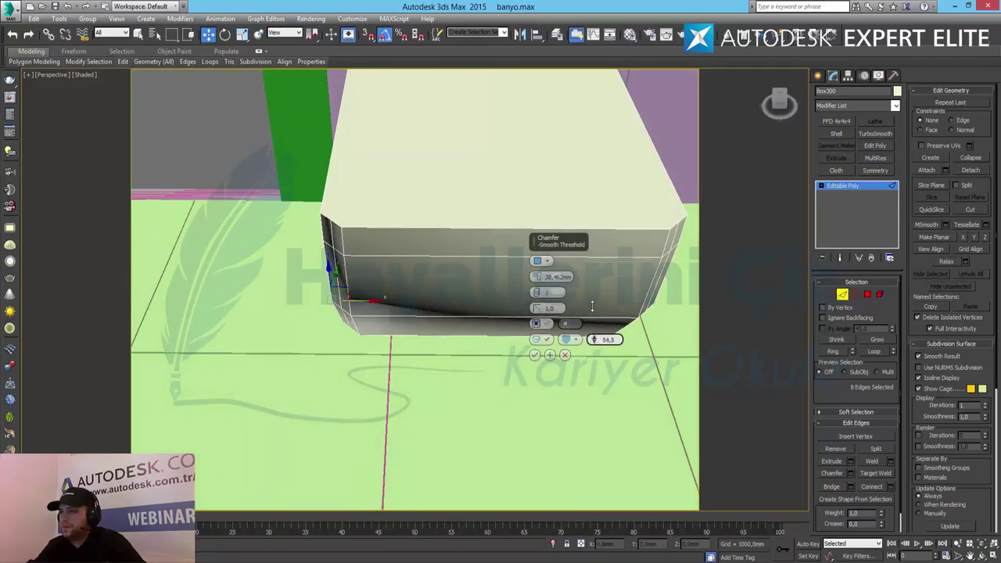
right_click(591, 304)
click(549, 309)
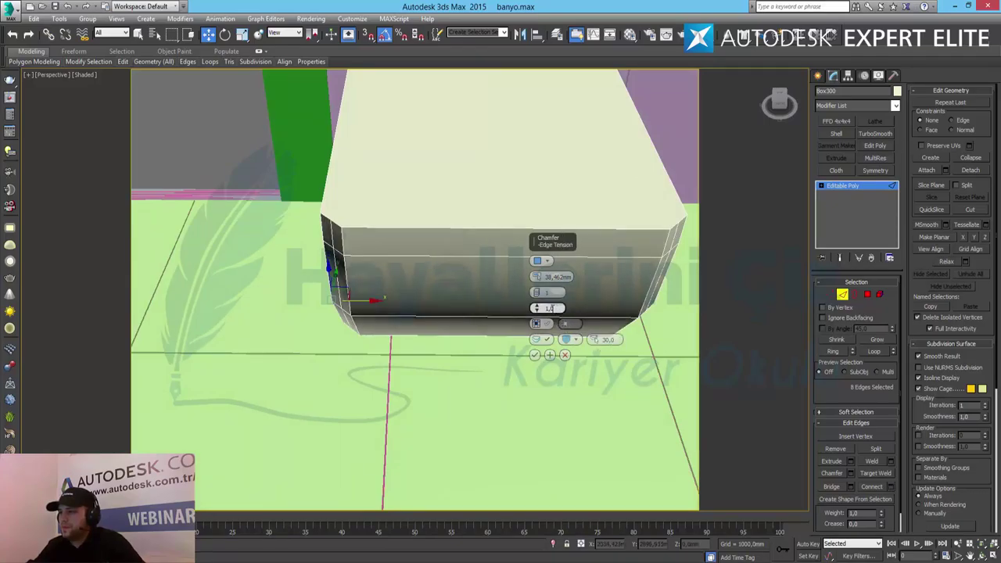
drag(537, 301, 548, 353)
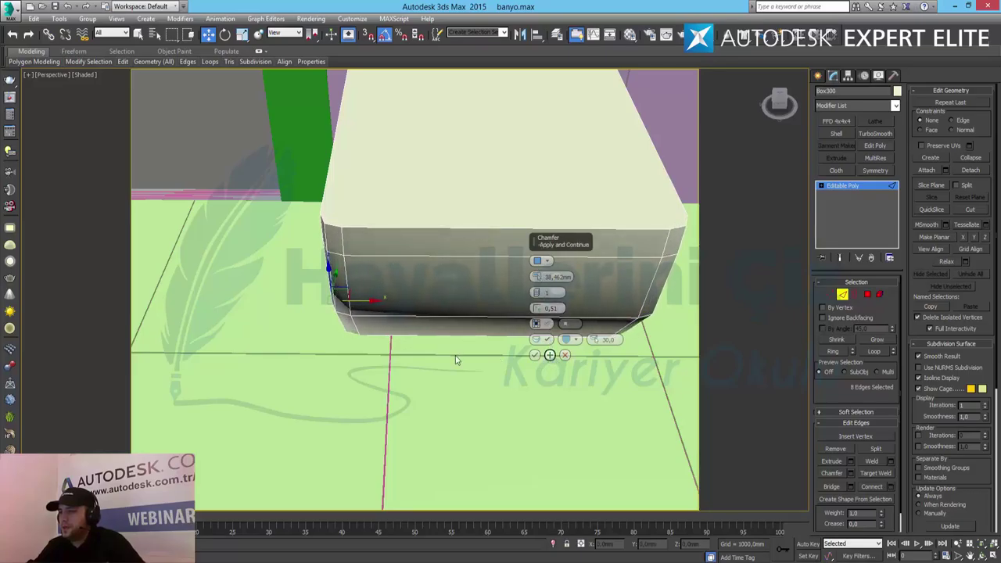
alt+middle_drag(351, 357, 438, 309)
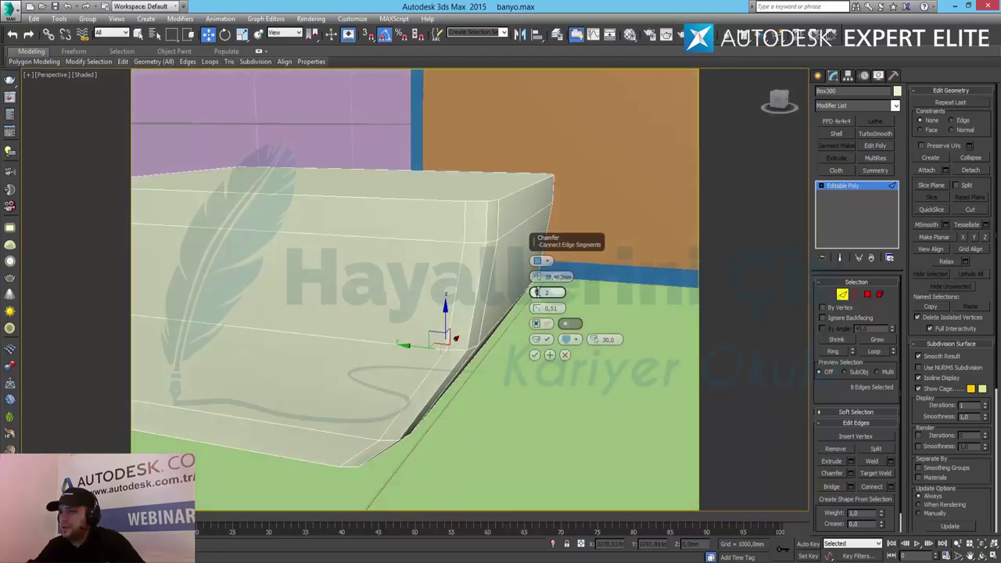
alt+middle_drag(458, 266, 412, 287)
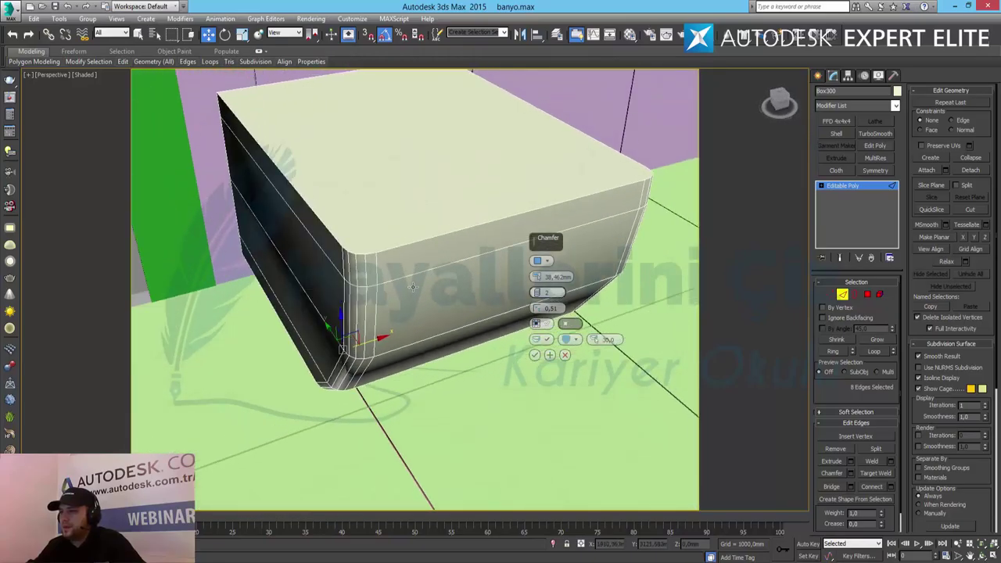
click(535, 355)
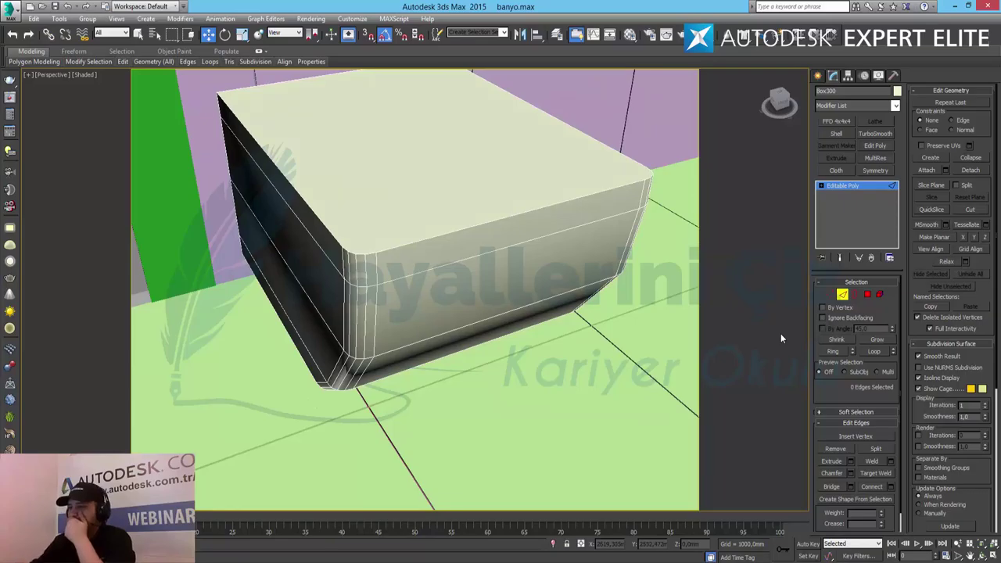
Step: Shift-drag the box's top polygon upward and clone it to a new object, Object001
click(866, 295)
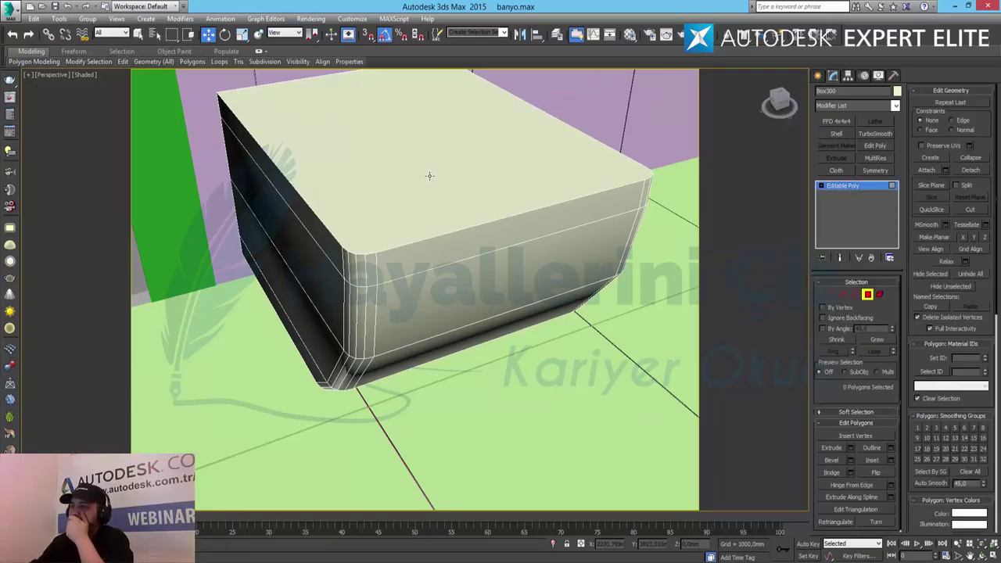
click(429, 176)
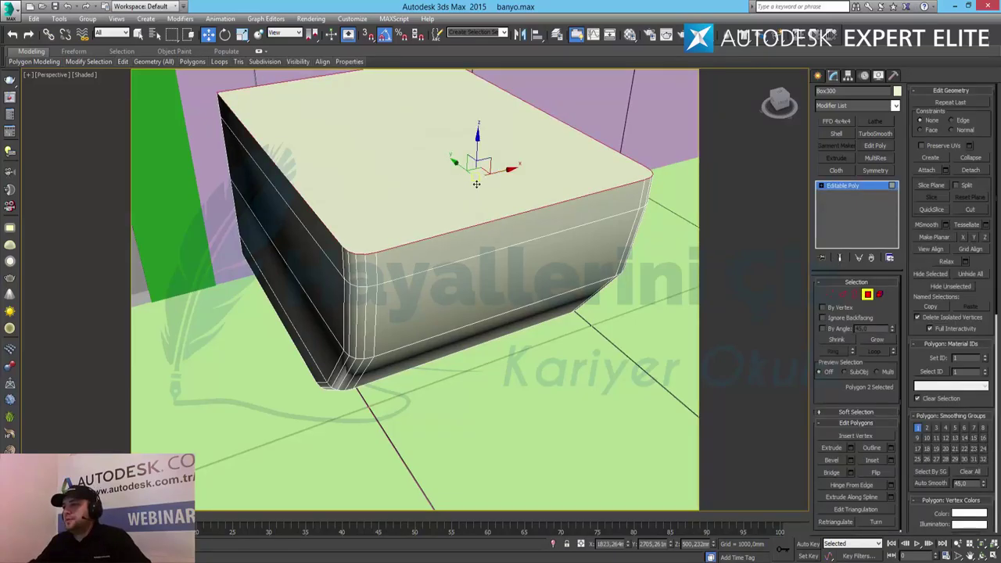
mouse_move(477, 148)
shift+mouse_down()
mouse_move(477, 125)
mouse_move(478, 141)
shift+mouse_up()
click(456, 282)
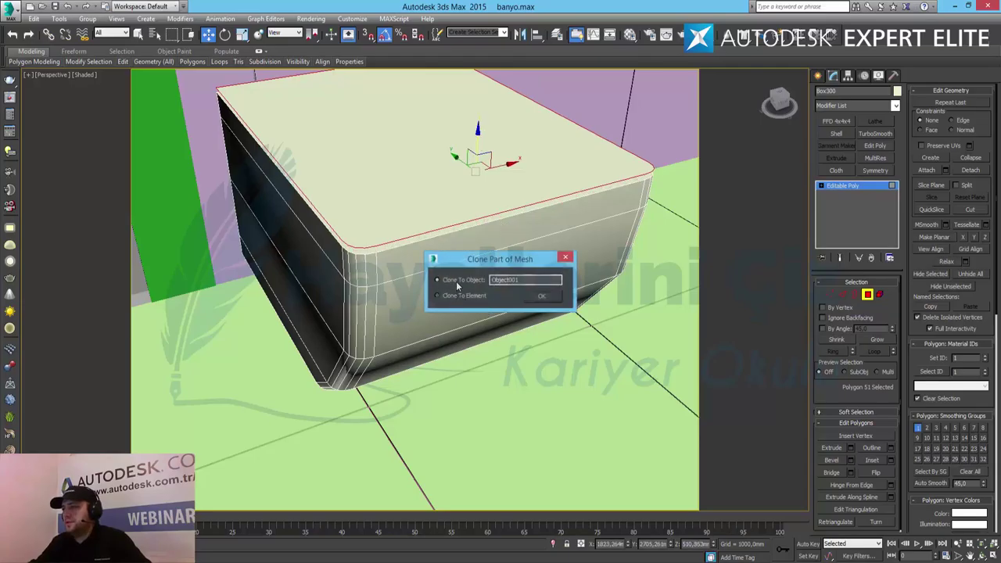
click(543, 295)
click(422, 201)
alt+middle_drag(447, 233, 446, 226)
click(867, 294)
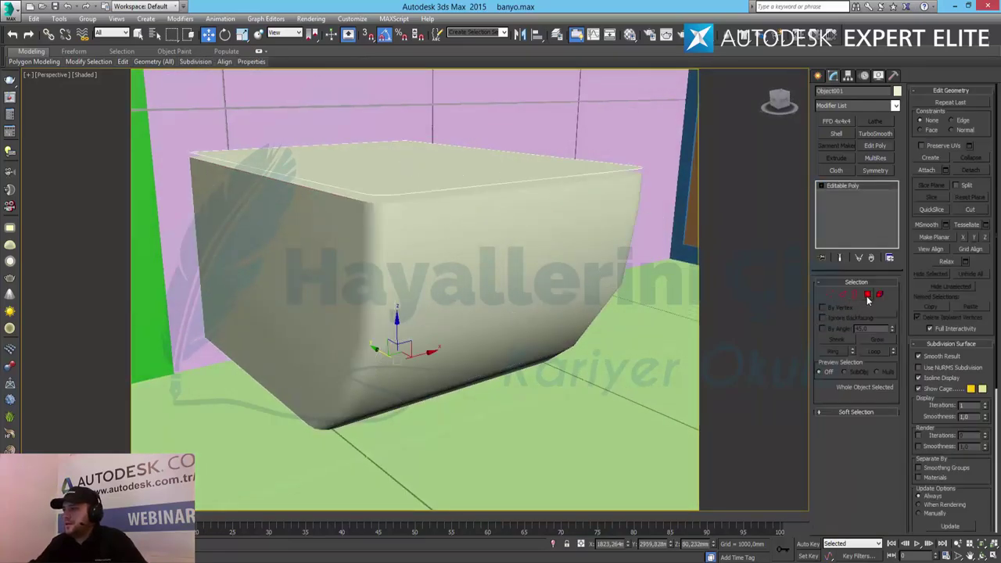
Step: Extrude Object001's top polygon upward by 40 mm to make a thick lid slab
click(867, 296)
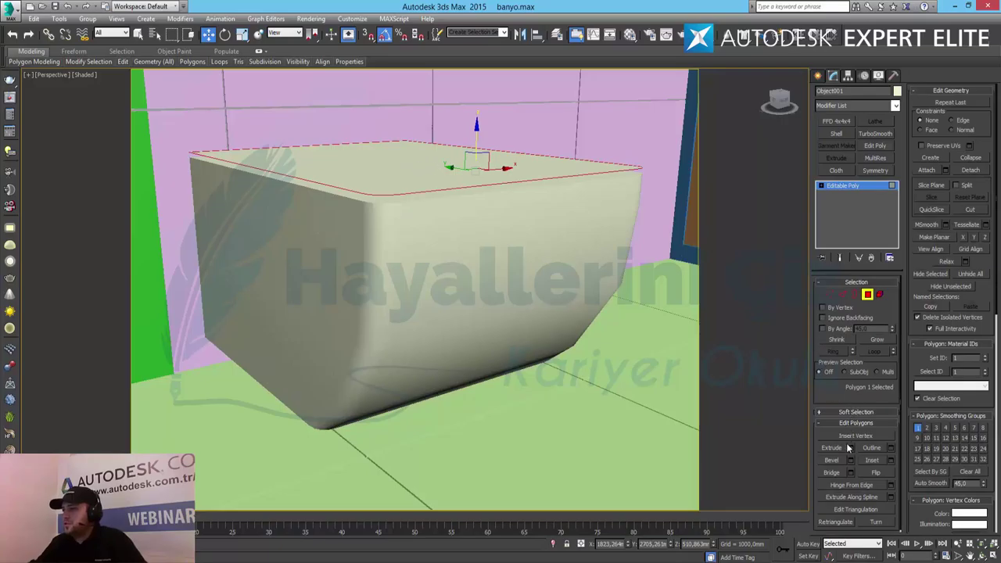
click(850, 448)
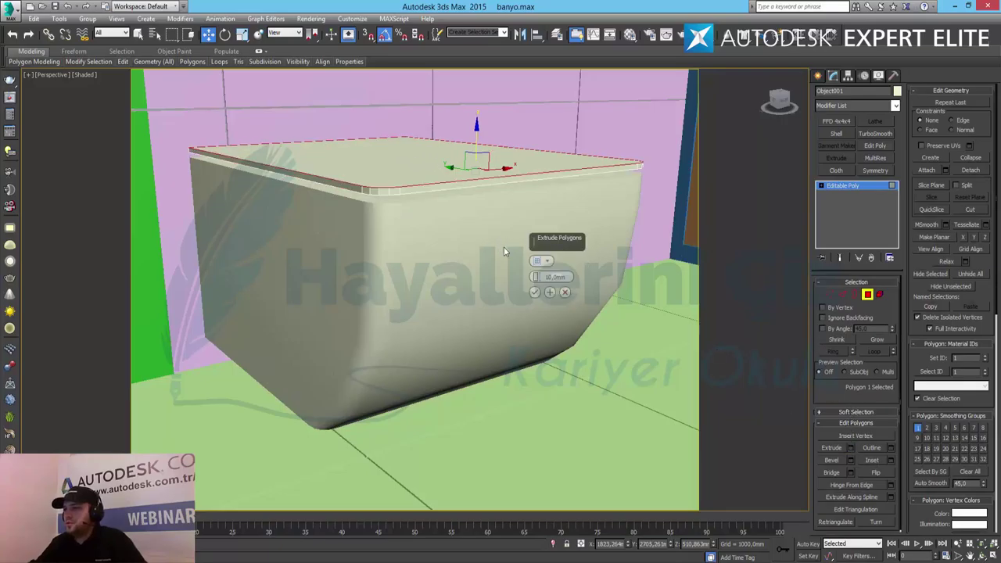
double_click(550, 277)
text(40)
key(Return)
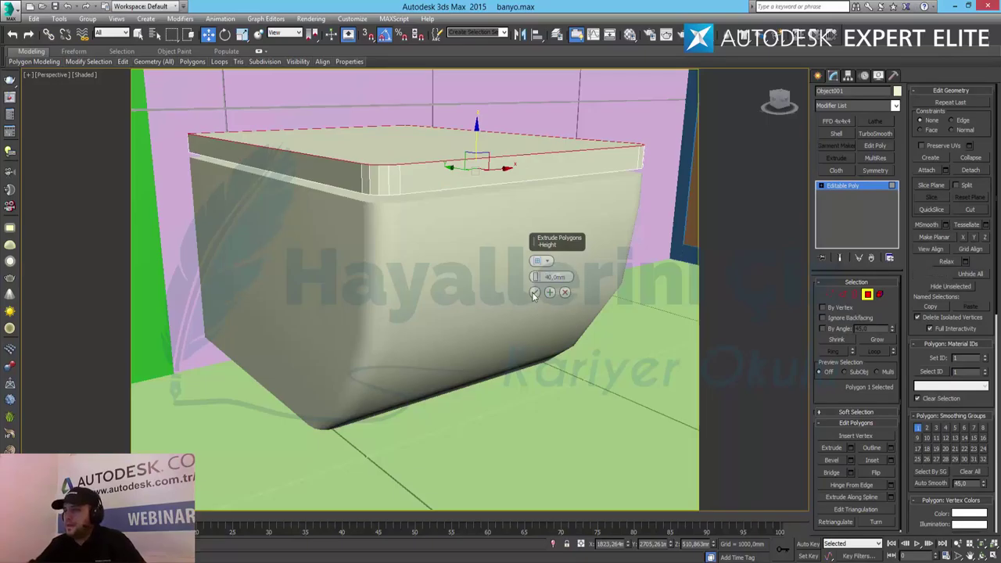
click(535, 293)
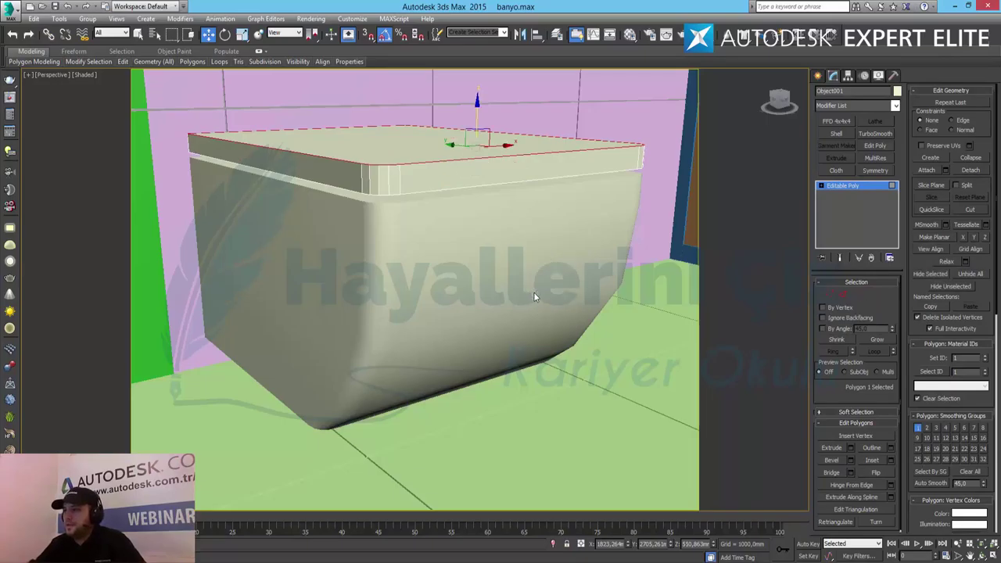
click(869, 295)
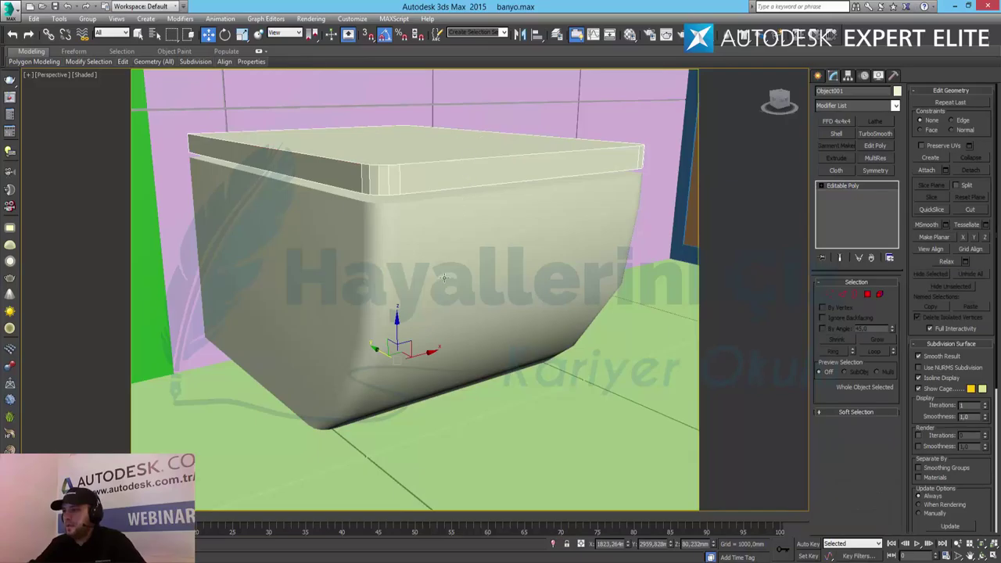
Step: Center Object001's pivot on the object, then lower the lid slab vertically
click(848, 75)
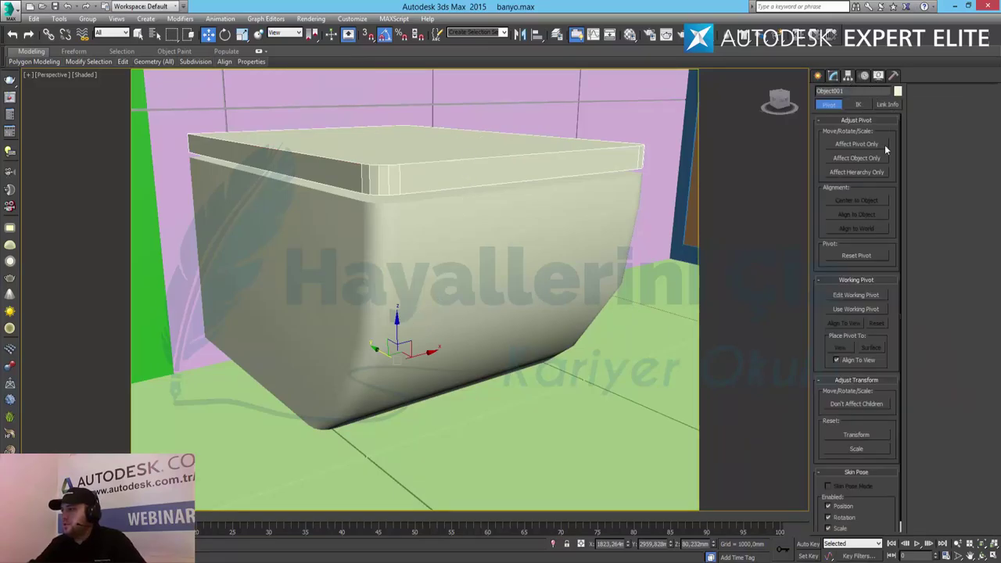
click(870, 144)
click(855, 200)
click(843, 143)
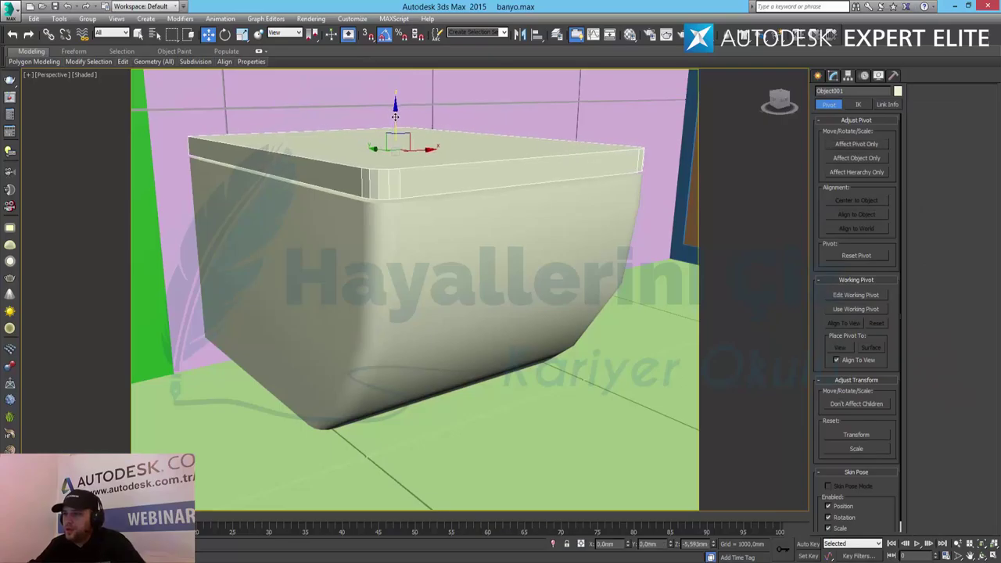
drag(390, 108, 416, 124)
Step: Maximize the Left view and raise the top slab slightly along Y
key(alt+w)
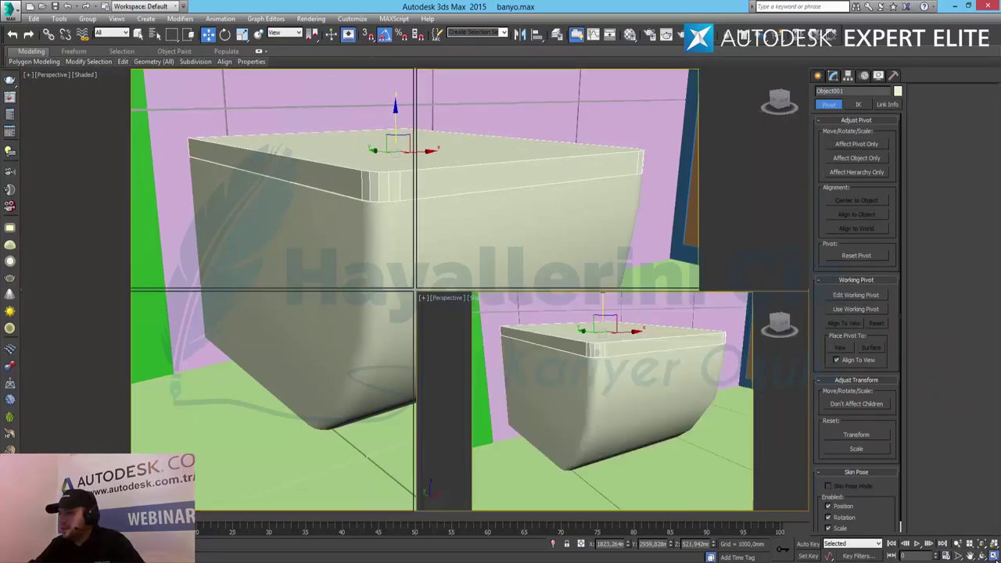
scroll(677, 176, up, 5)
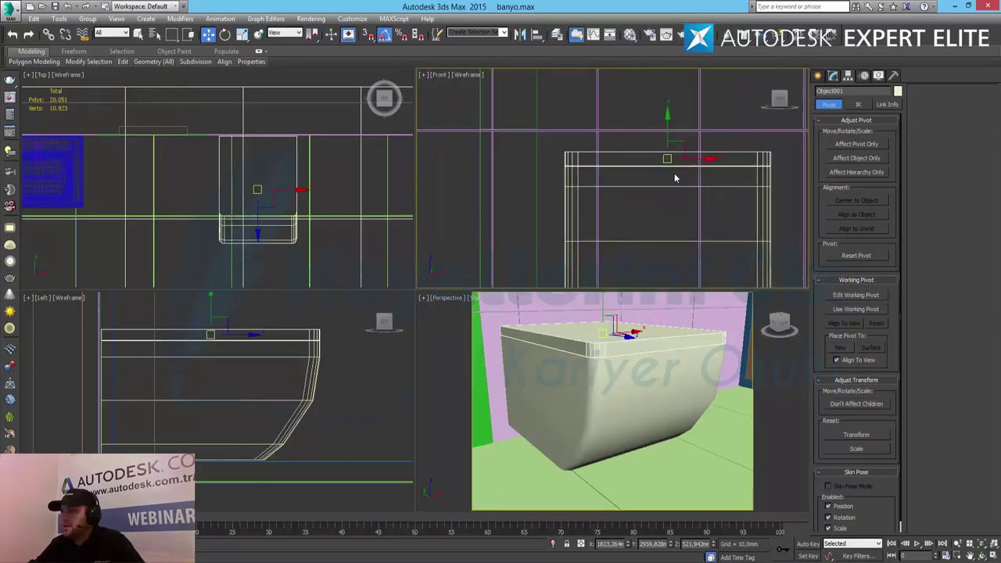
middle_drag(671, 172, 583, 184)
scroll(643, 178, up, 3)
middle_click(266, 381)
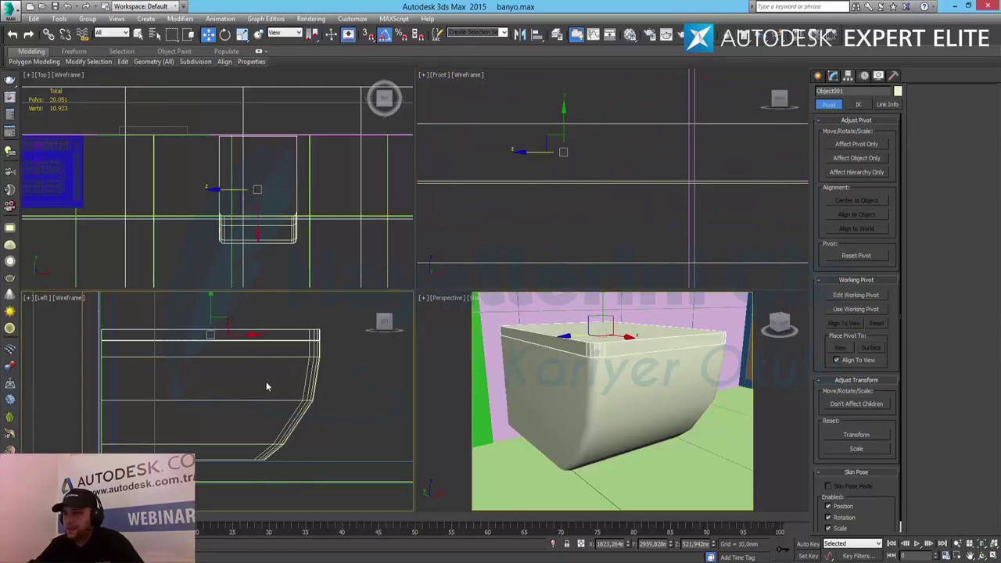
scroll(290, 395, up, 5)
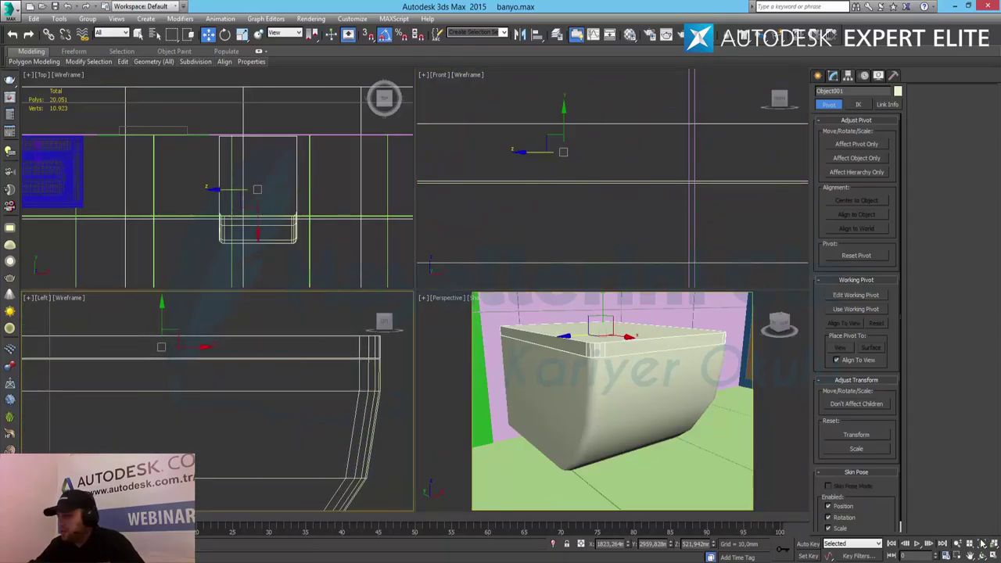
scroll(219, 391, down, 3)
key(alt+w)
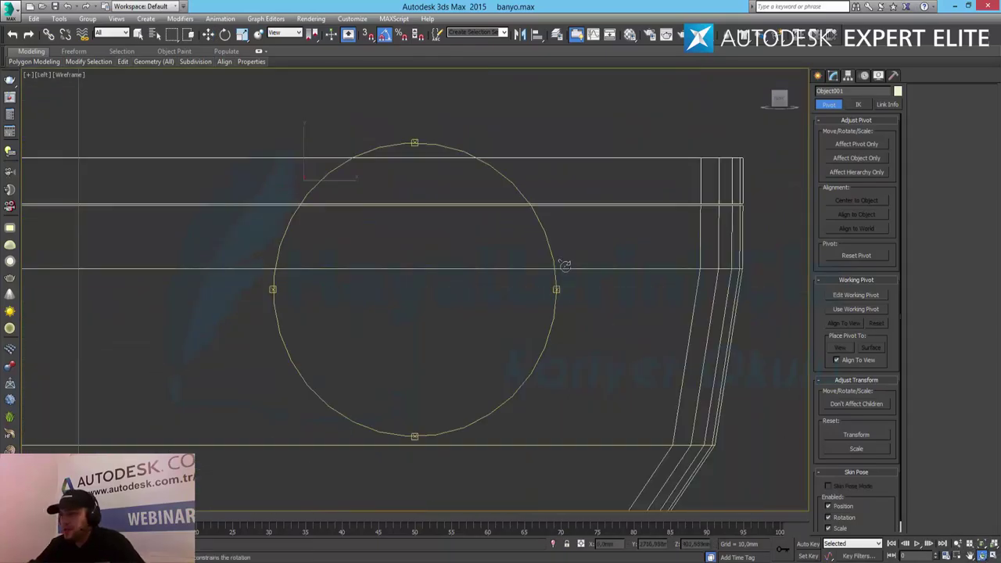
drag(304, 146, 304, 144)
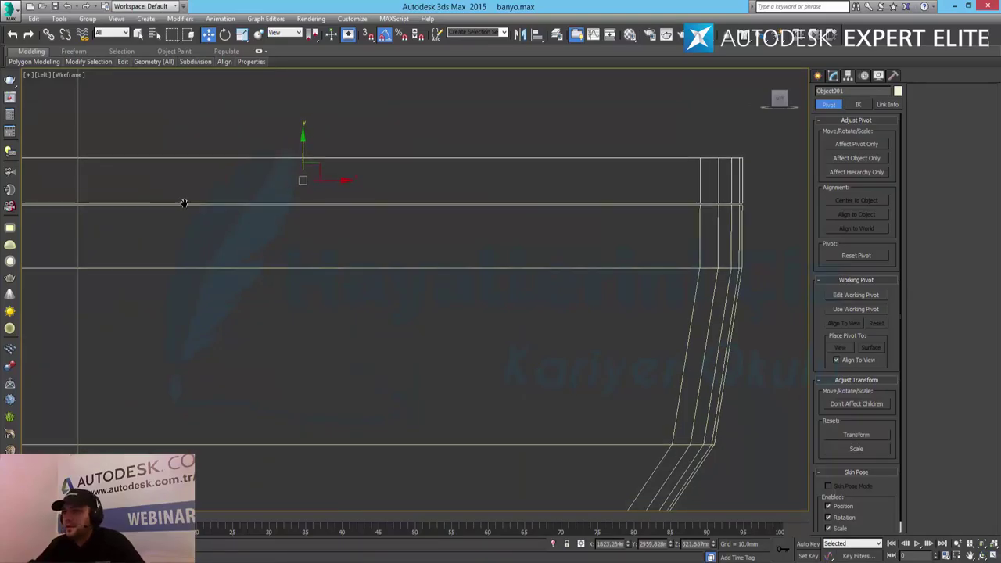
middle_drag(183, 205, 713, 288)
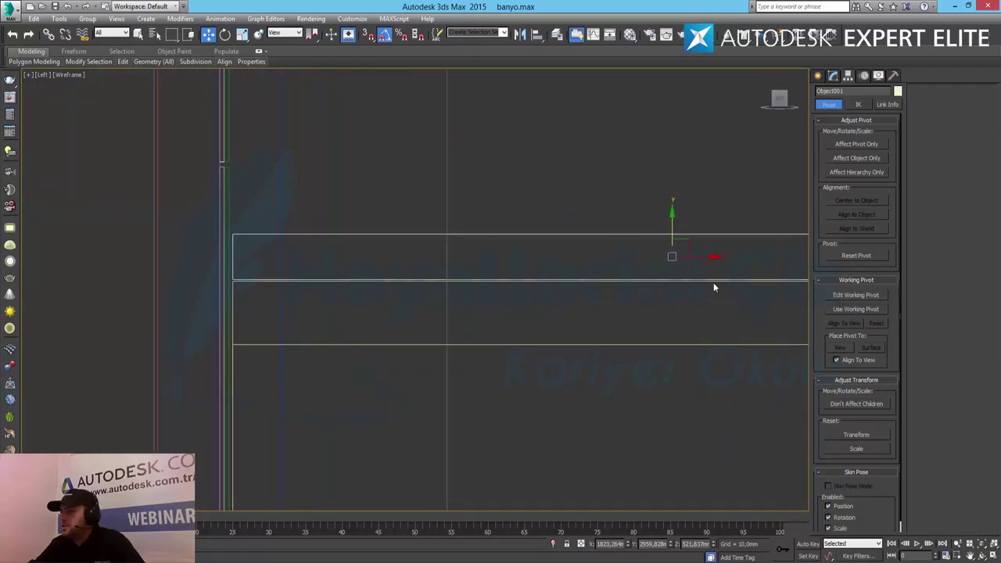
Step: Pull the slab's four left-end vertices inward along X to shorten the lid
click(818, 76)
click(832, 76)
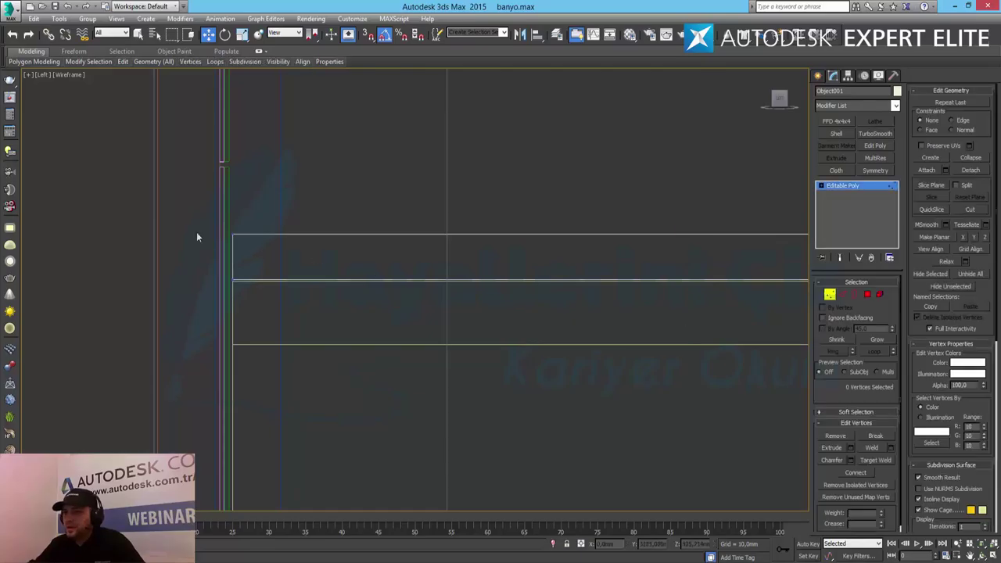
drag(201, 224, 283, 315)
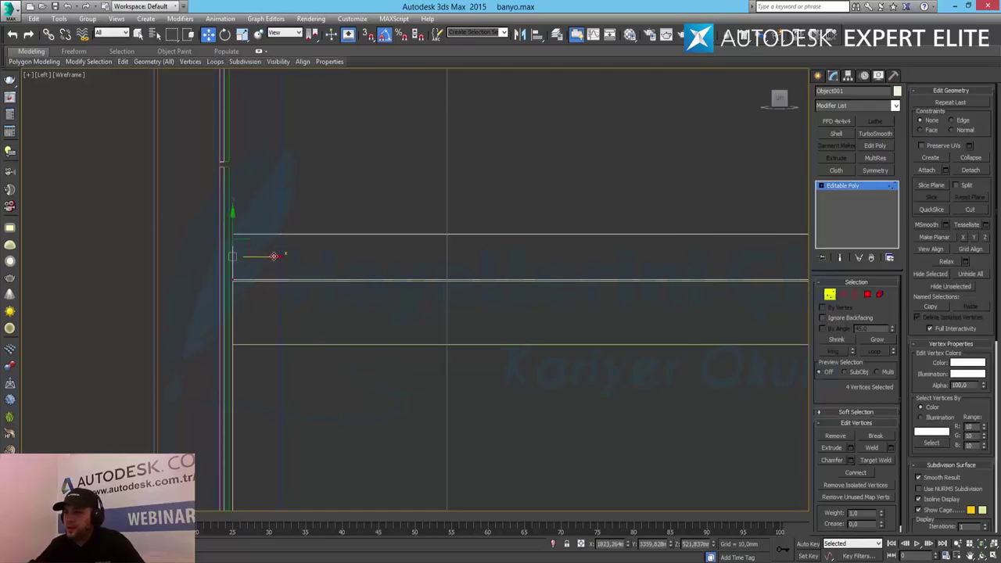
drag(274, 255, 470, 258)
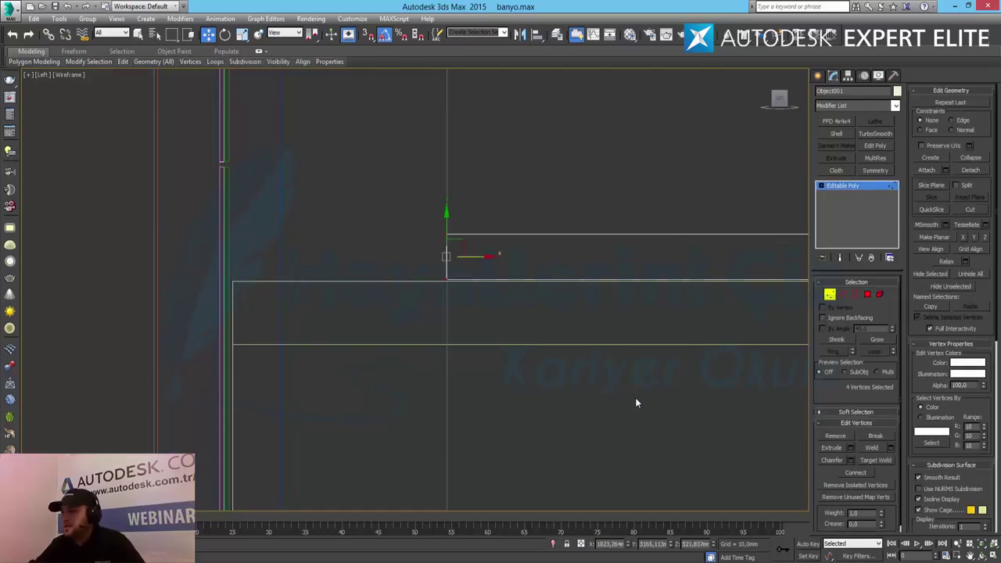
middle_drag(636, 401, 438, 373)
scroll(481, 372, down, 2)
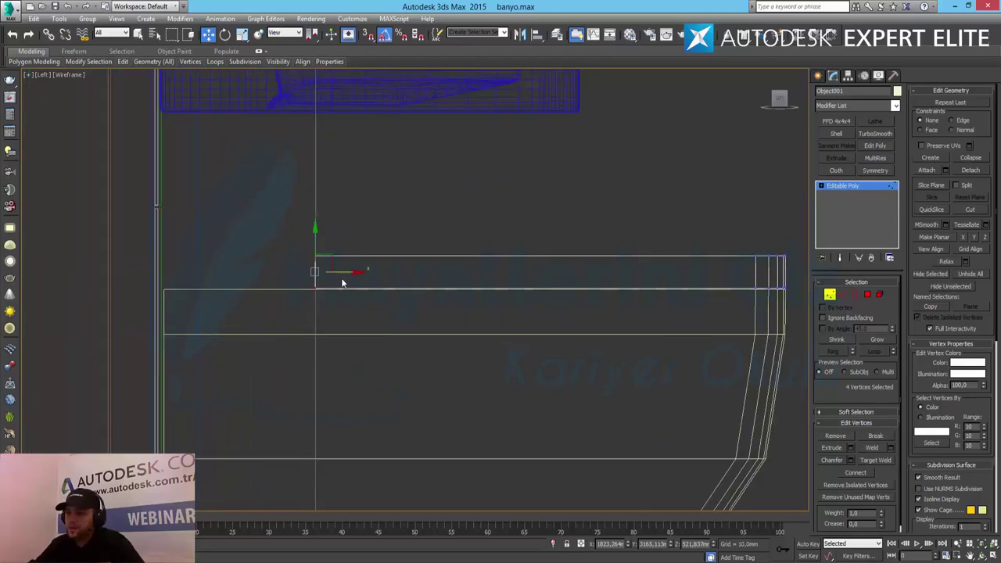
drag(348, 272, 314, 273)
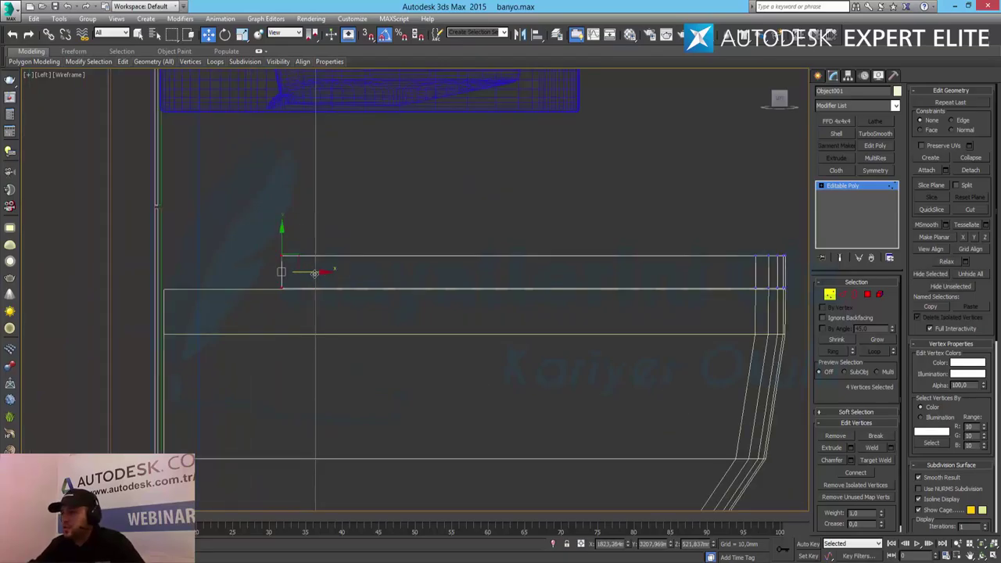
click(830, 294)
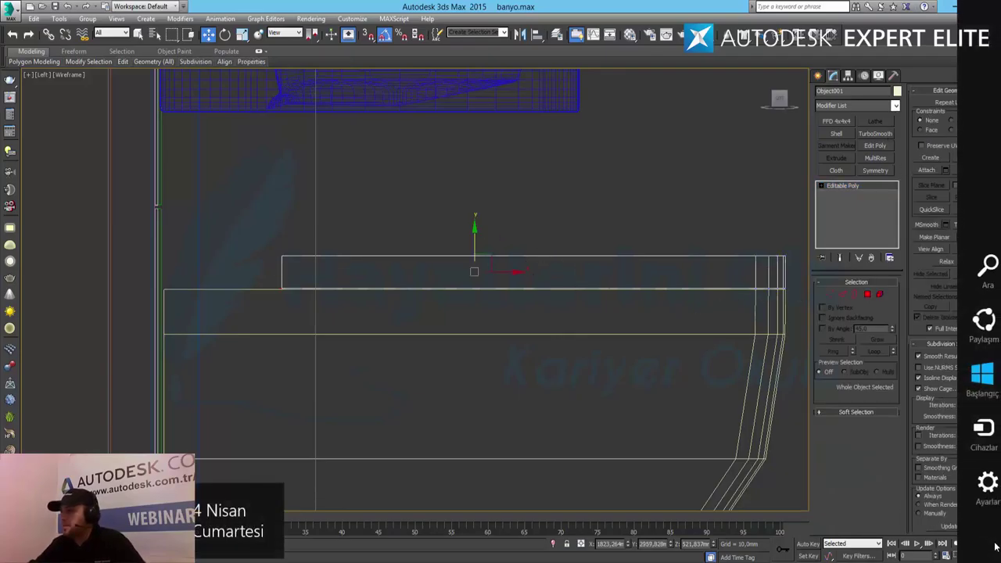
Step: Move Object001's pivot alone to the slab's left edge
click(848, 76)
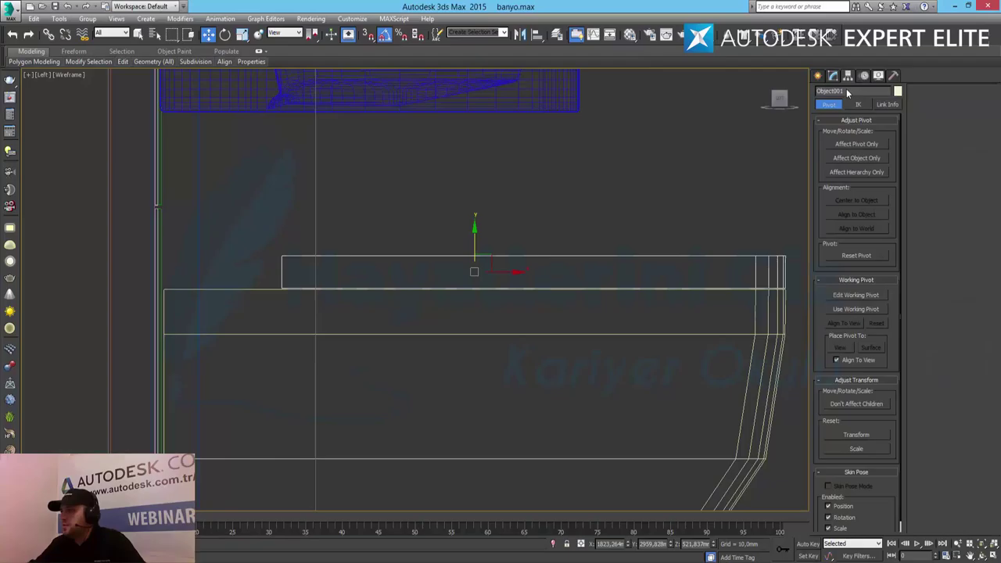
click(856, 145)
drag(505, 271, 281, 259)
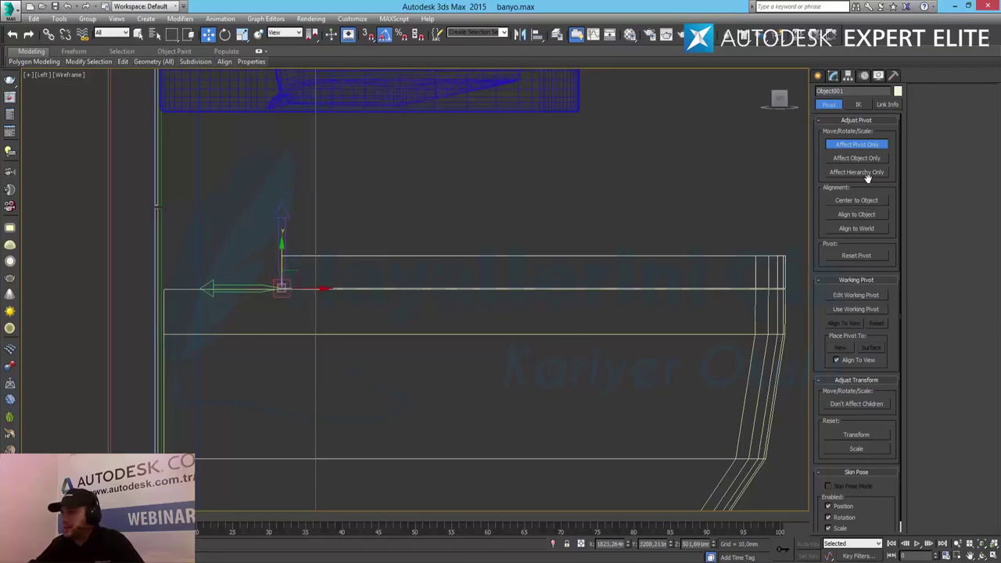
click(859, 145)
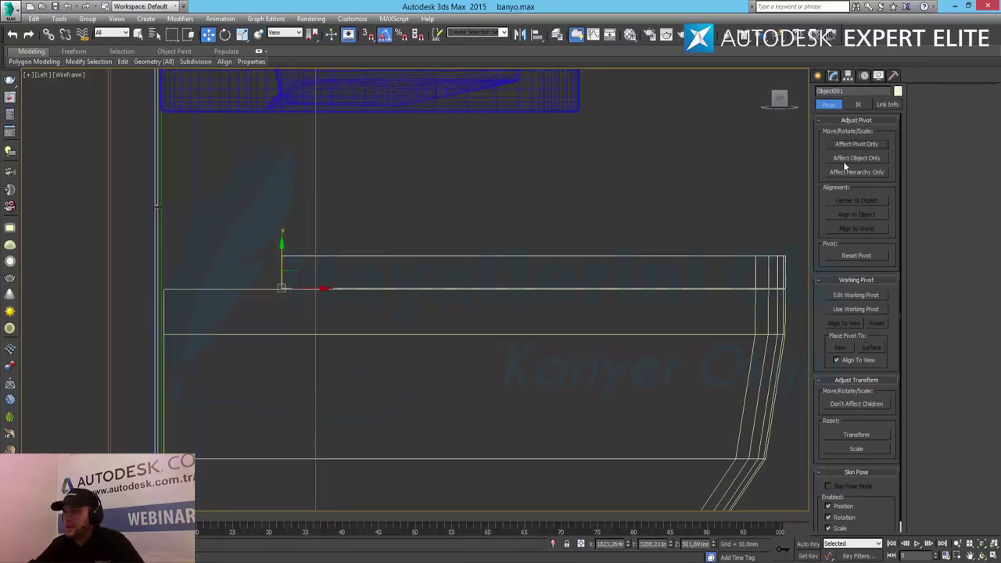
Step: Test-rotate the slab on its new pivot with angle snap off, undo, and maximize Perspective
click(225, 34)
drag(333, 278, 382, 249)
click(379, 38)
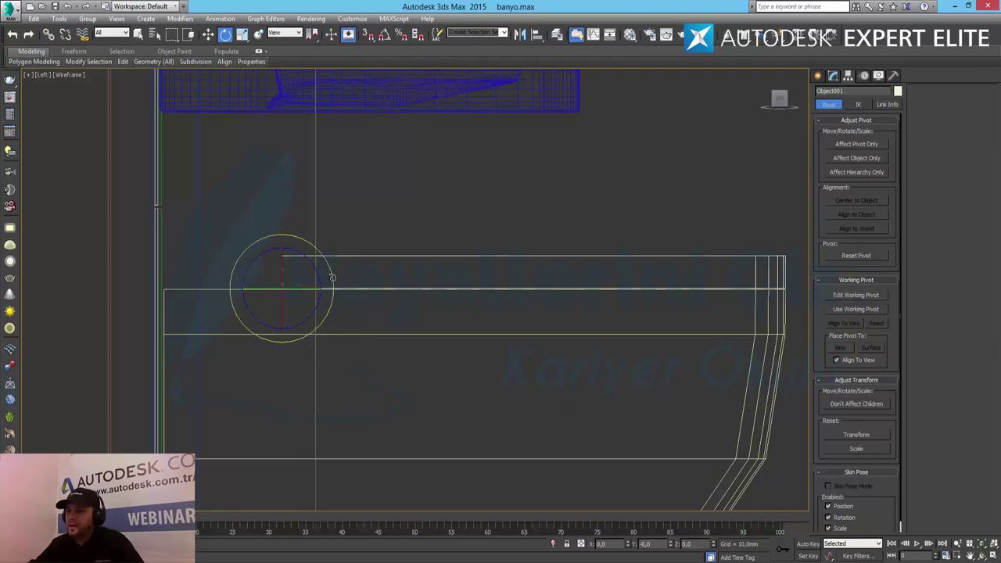
drag(333, 278, 368, 250)
key(ctrl+z)
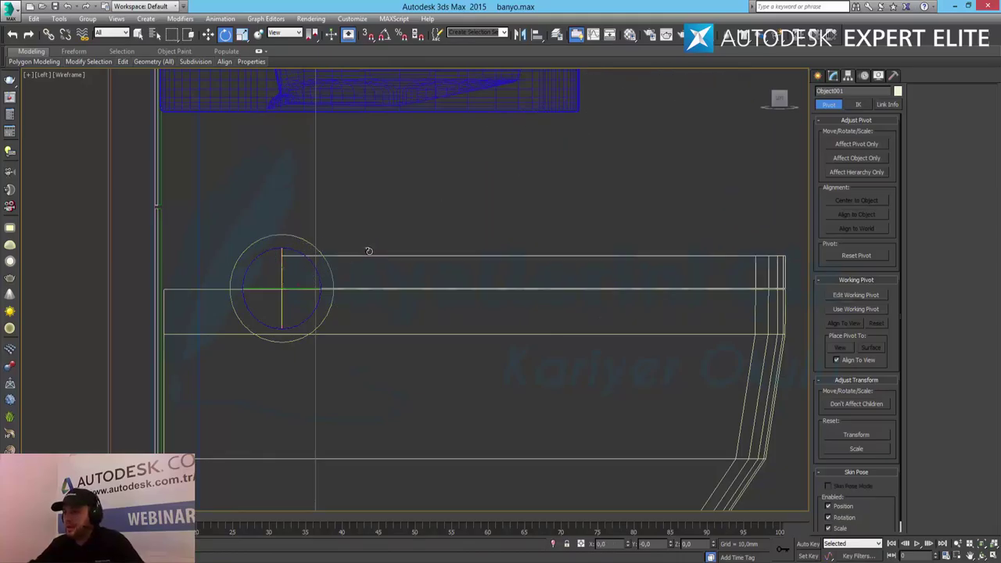
key(w)
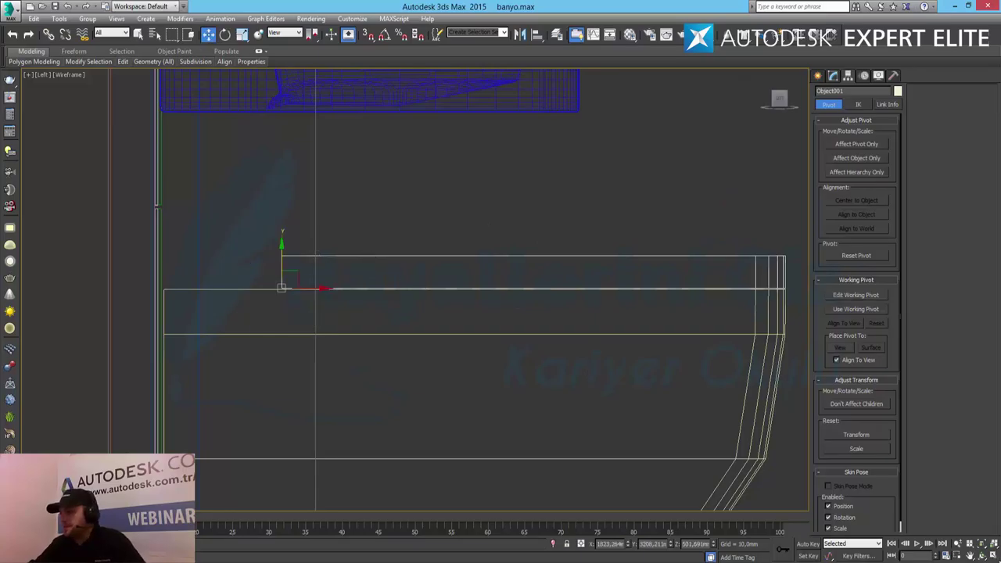
key(alt+w)
click(637, 360)
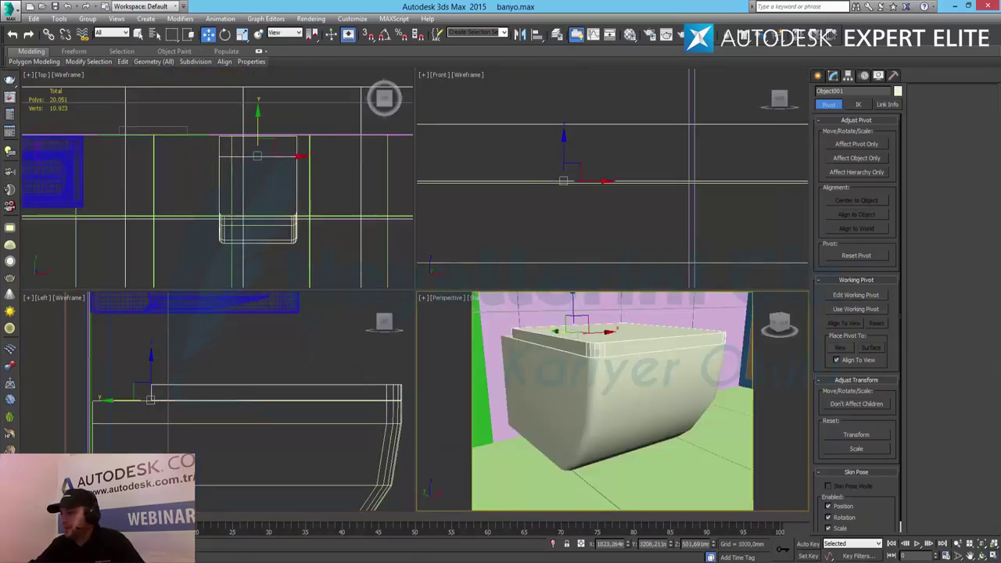
key(alt+w)
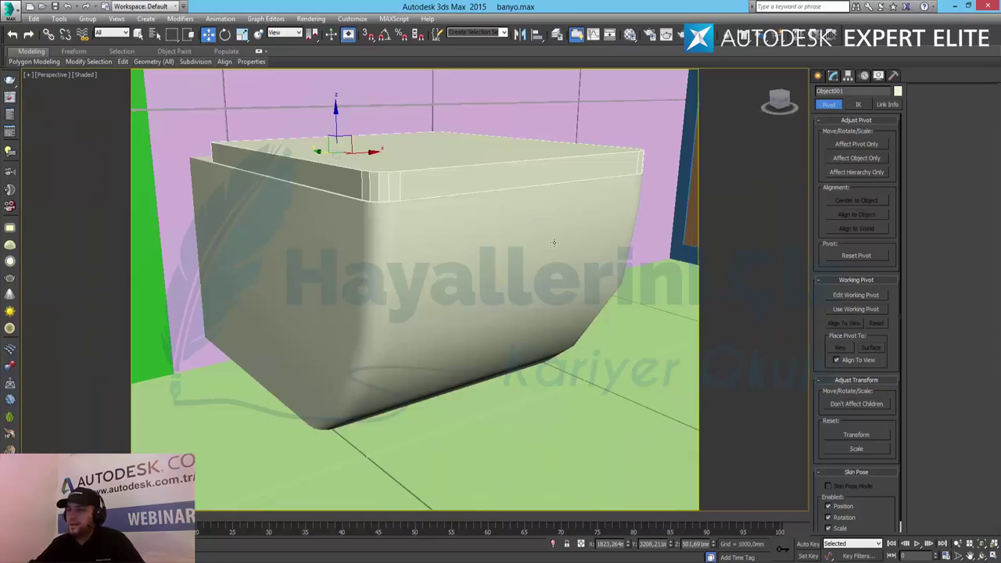
Step: Select the Box300 basin body and briefly preview NURMS subdivision smoothing
alt+middle_drag(554, 242, 500, 236)
click(438, 313)
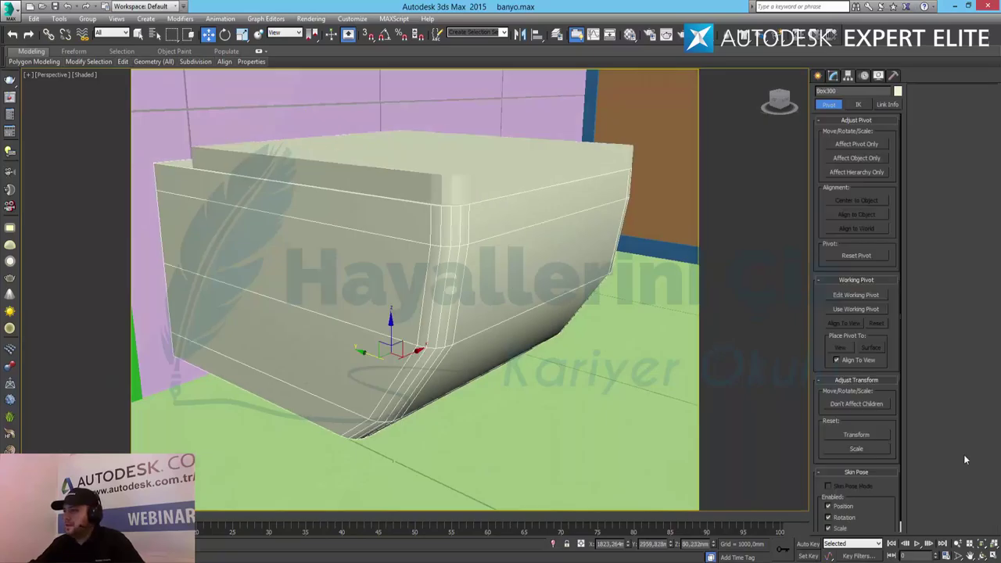
click(832, 75)
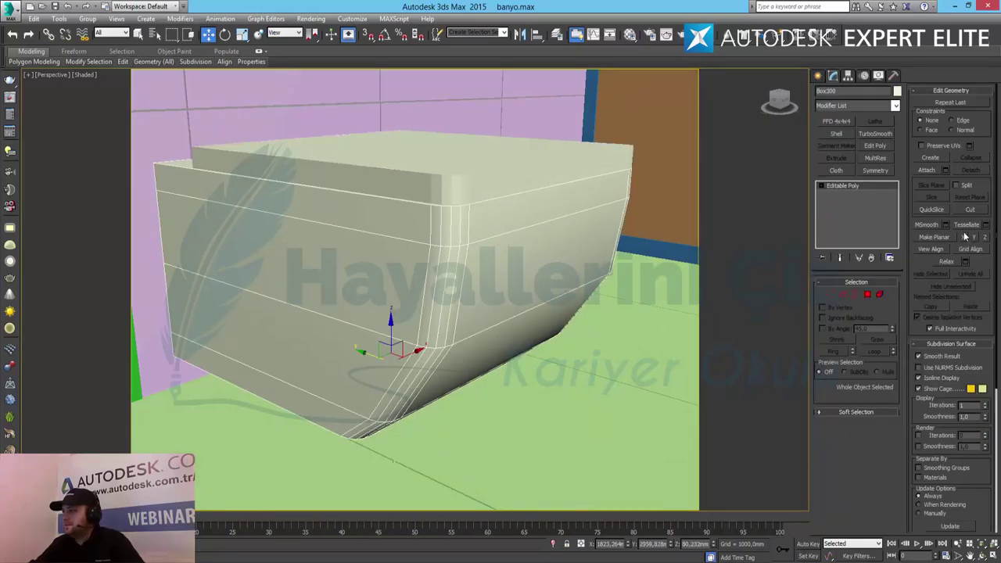
click(930, 372)
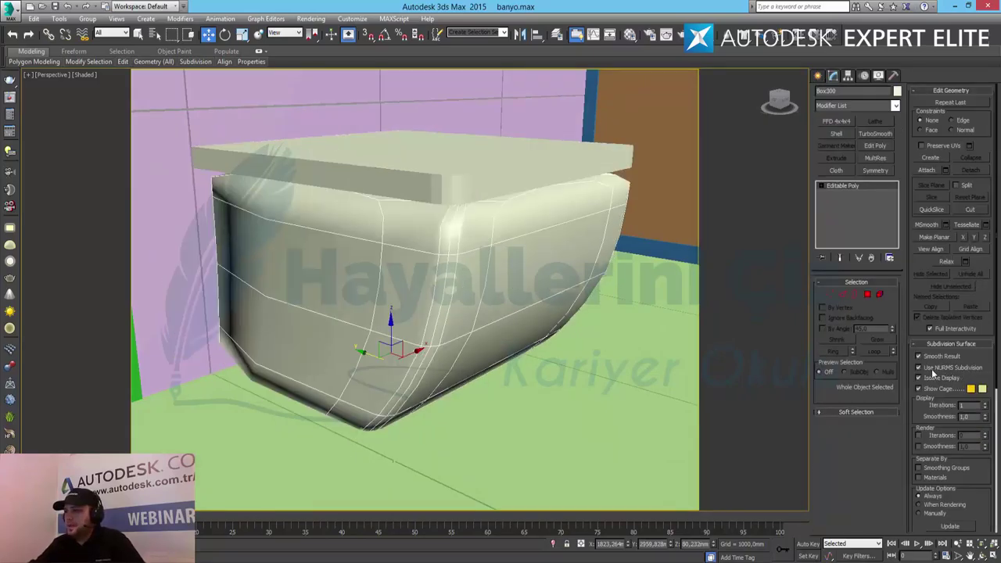
click(931, 368)
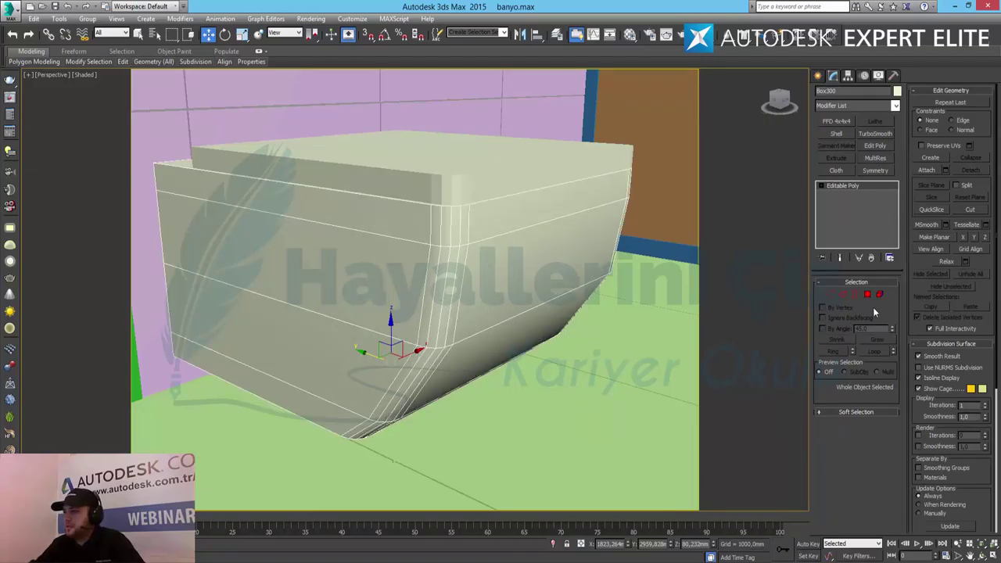
Step: Connect the front face's edge ring with 5 vertical edges, spread apart by pinch
click(842, 294)
click(313, 221)
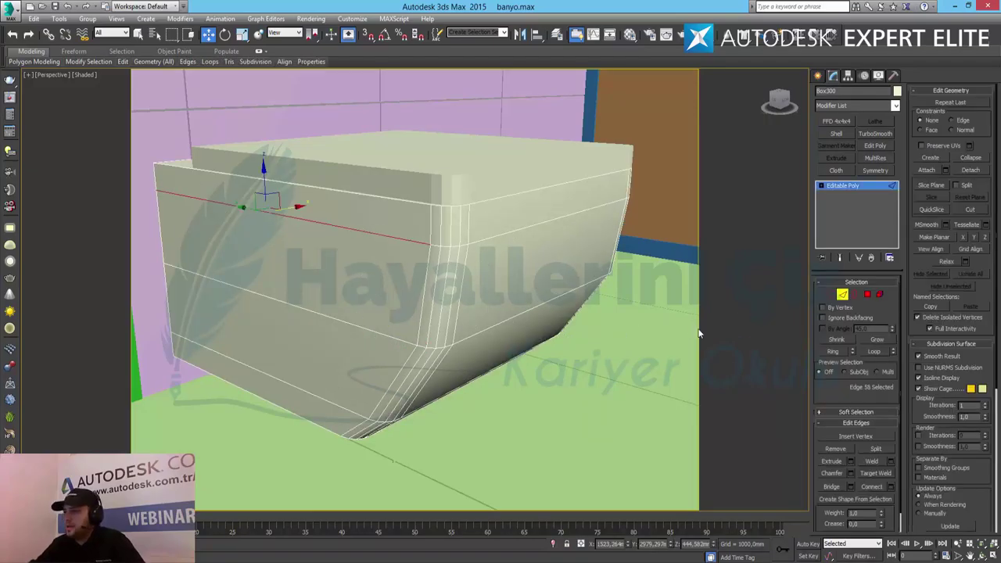
click(834, 352)
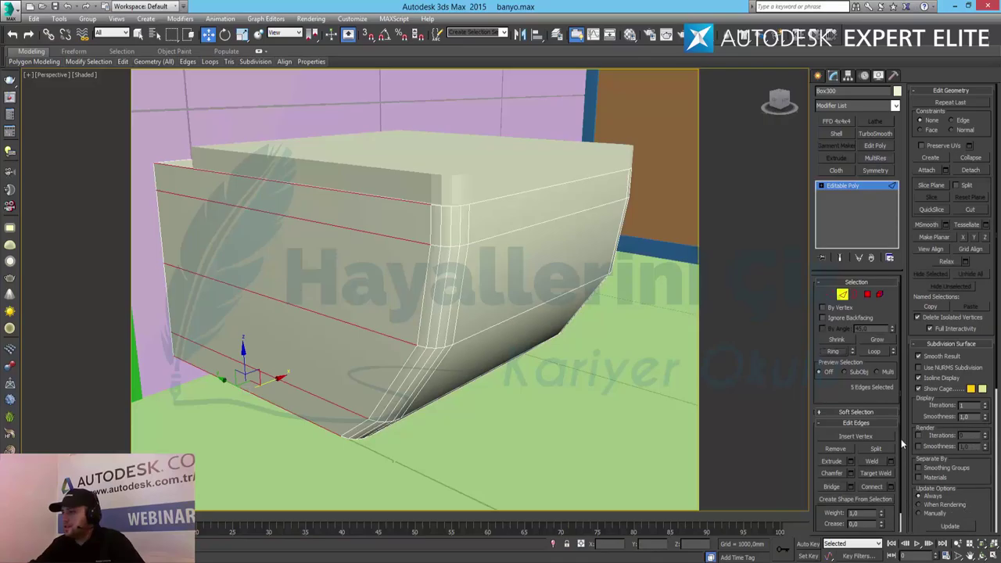
click(891, 487)
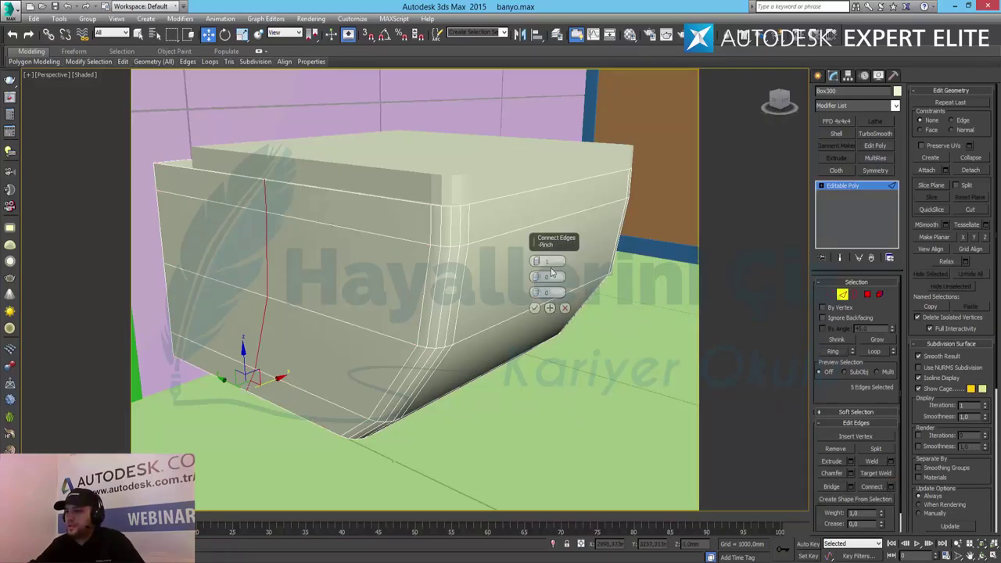
text(5)
key(Return)
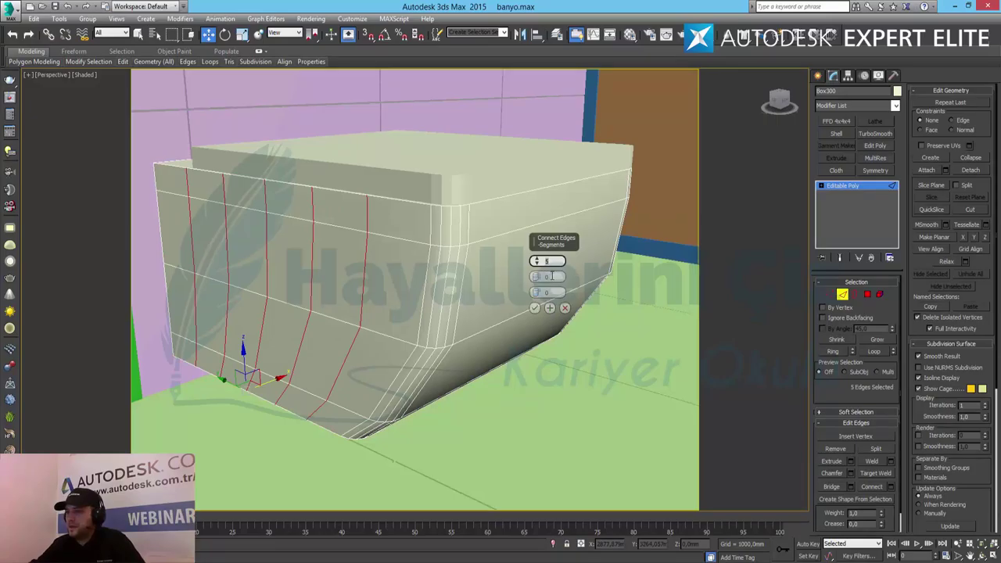
click(551, 276)
drag(539, 277, 564, 157)
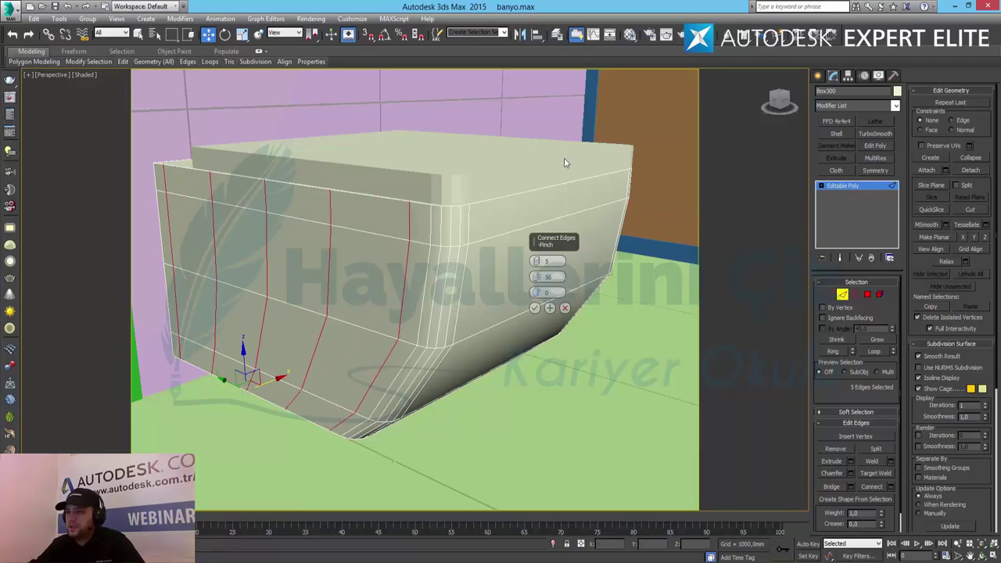
click(535, 307)
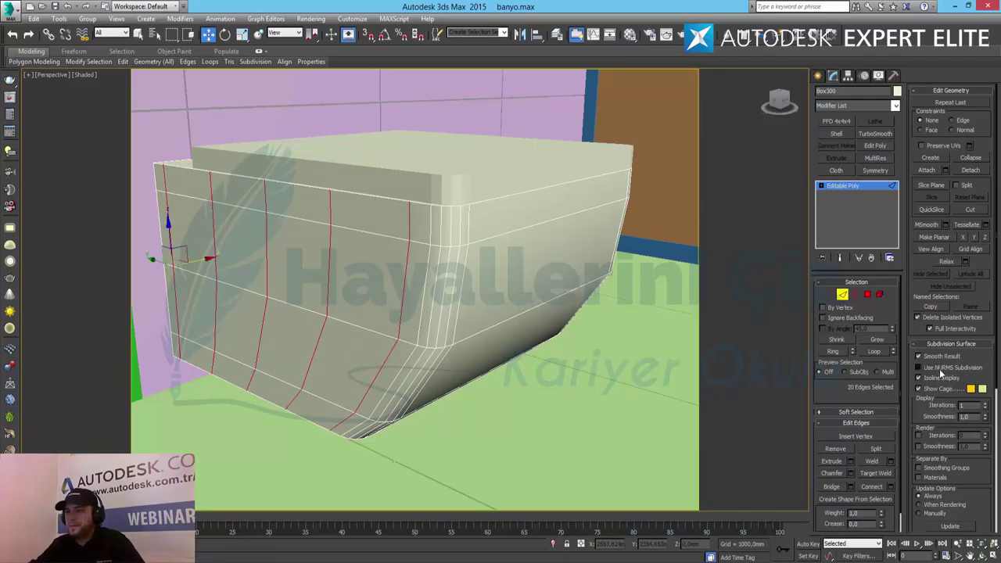
Step: Connect the side face's edge ring with new vertical edges and check the smoothed result
click(920, 367)
click(938, 369)
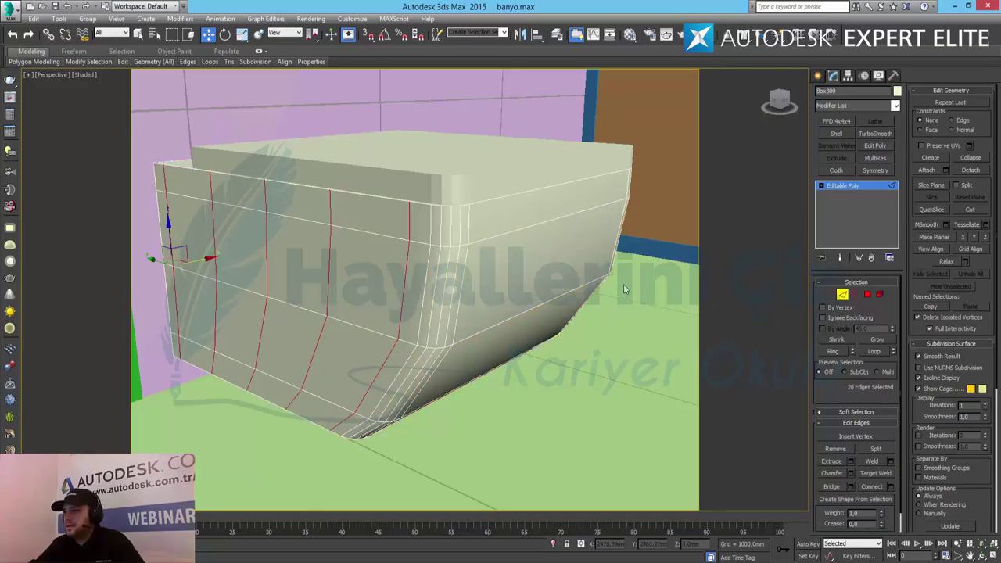
click(567, 215)
click(840, 352)
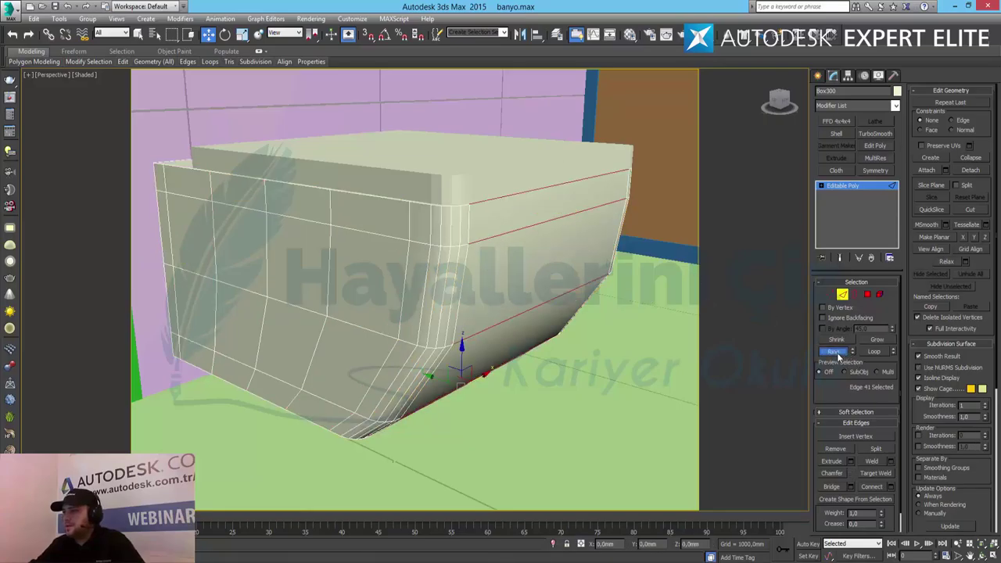
click(890, 486)
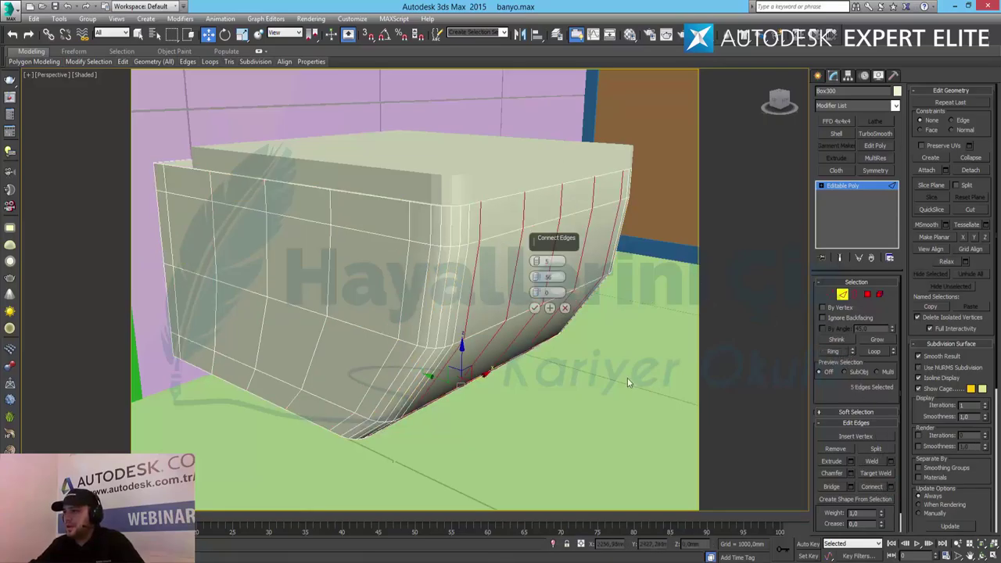
click(535, 305)
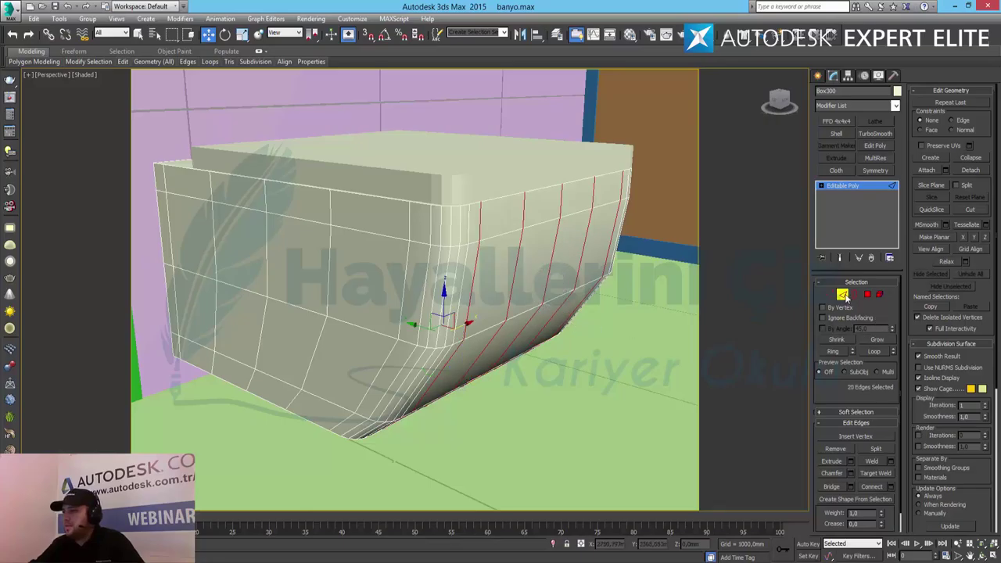
click(843, 295)
click(930, 370)
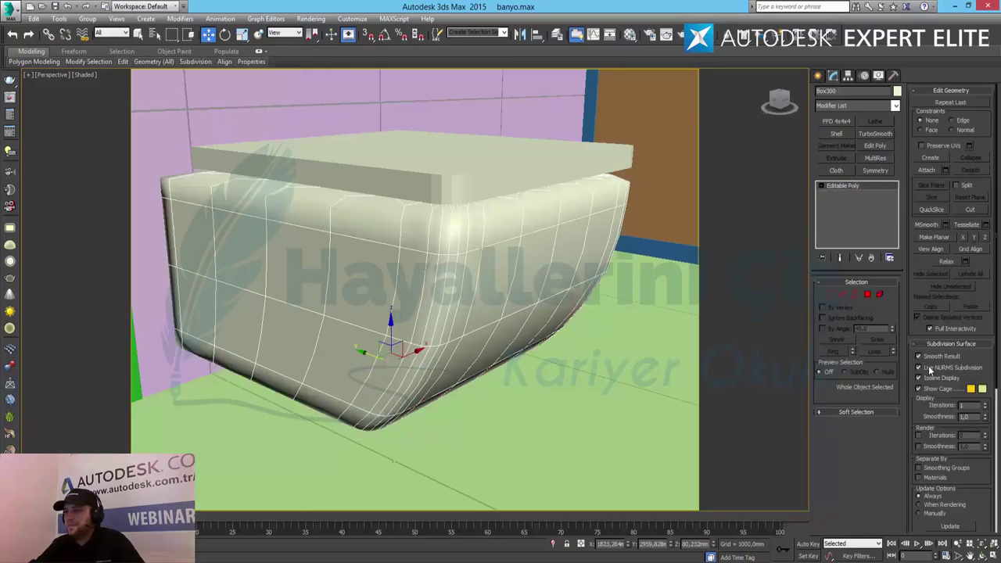
click(920, 368)
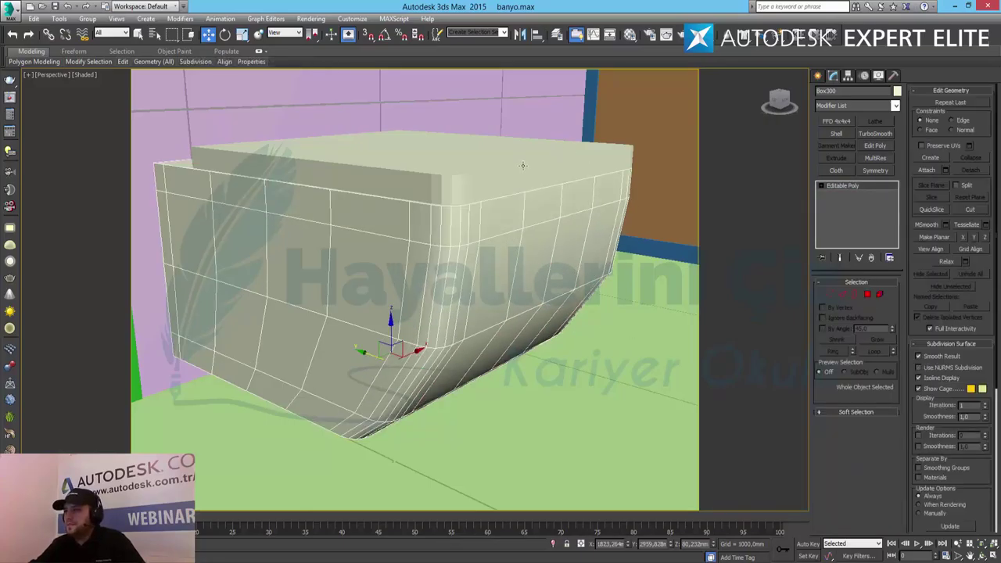
Step: Isolate the sink body, hiding everything else, and orbit to view its top
click(523, 166)
click(494, 245)
right_click(493, 245)
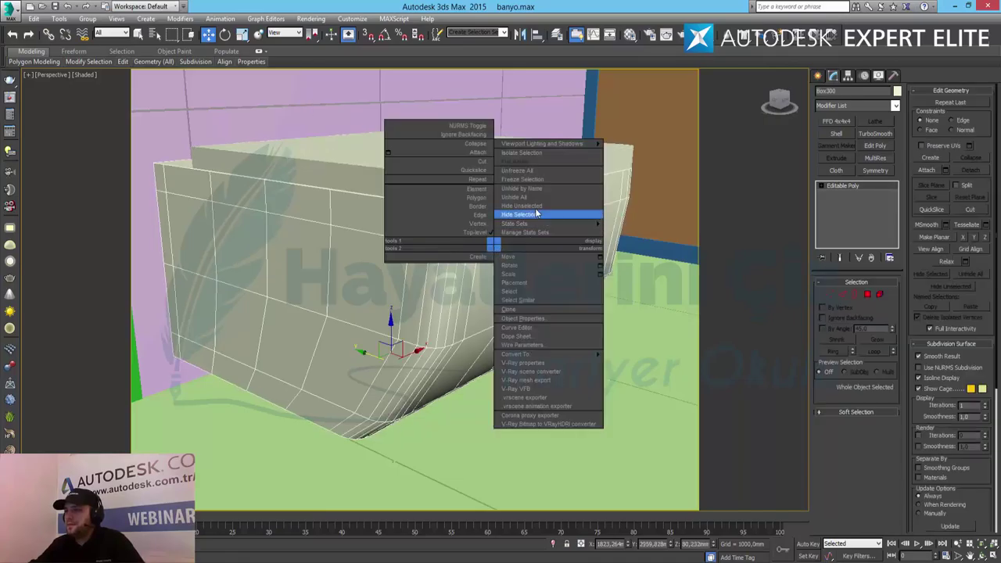
click(530, 153)
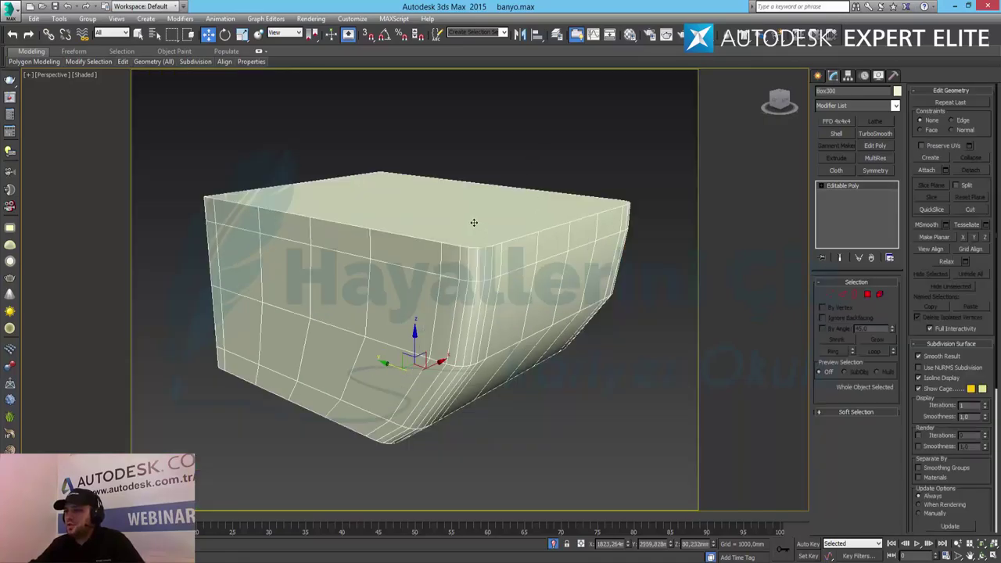
alt+middle_drag(483, 223, 497, 240)
Step: Inset Box300's top face by about 24 mm to add an inner border loop
click(867, 294)
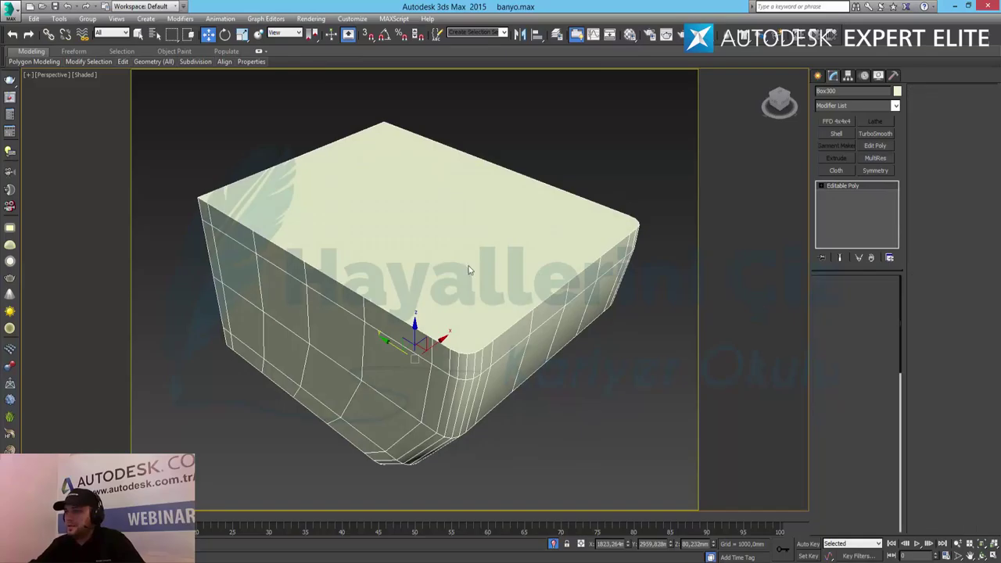
click(470, 273)
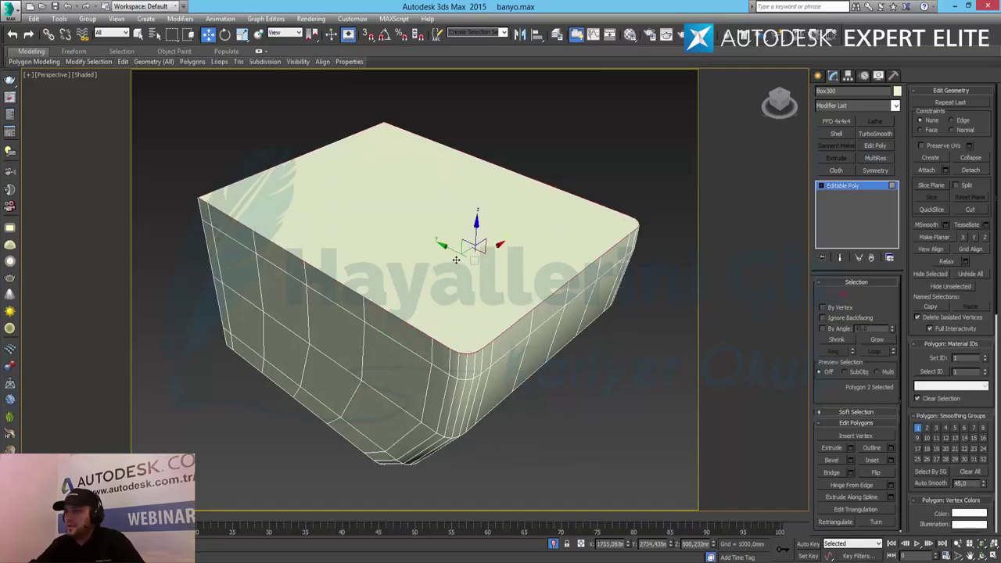
click(890, 459)
drag(536, 279, 560, 97)
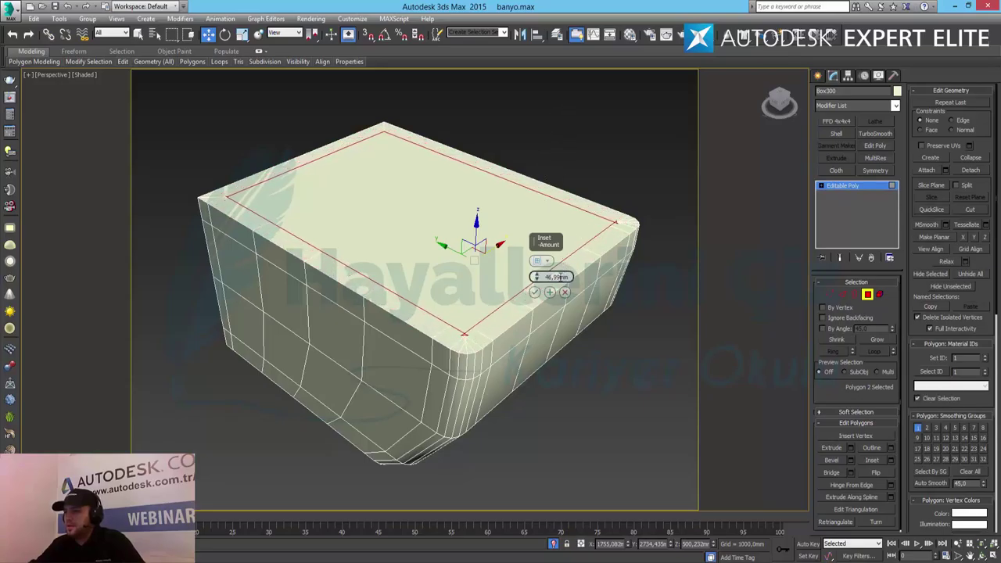
drag(535, 277, 553, 360)
click(550, 293)
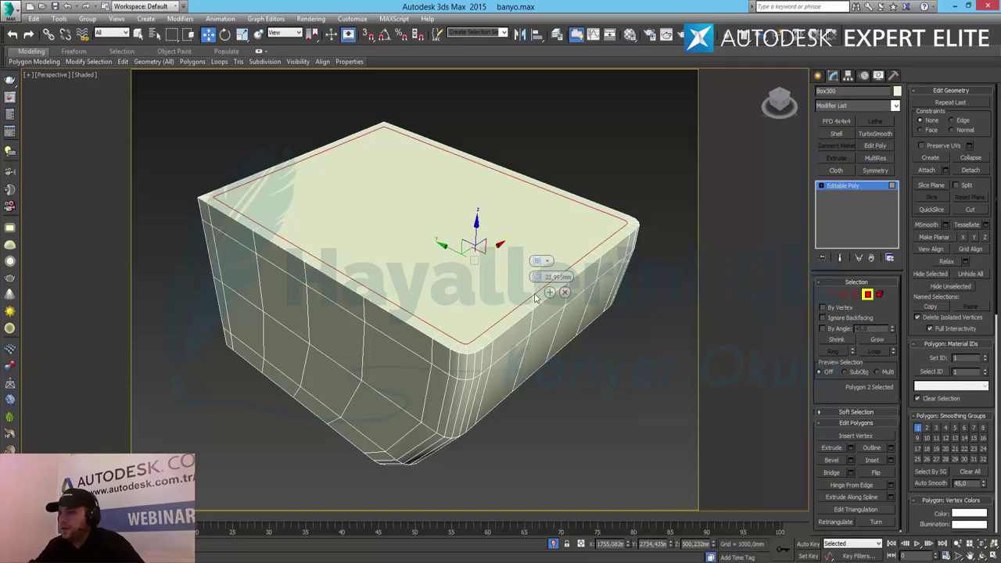
click(535, 293)
click(867, 296)
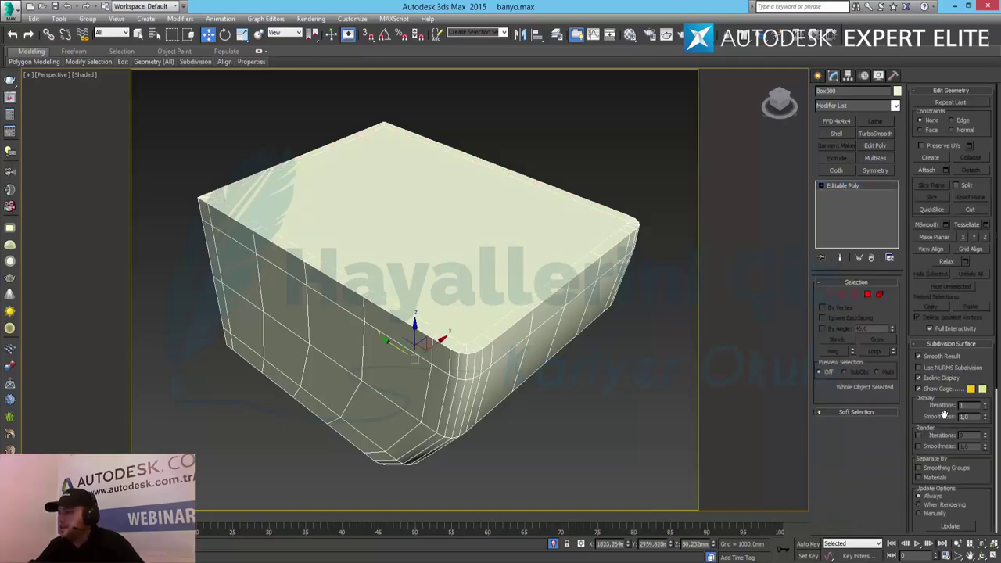
Step: Connect the front face's horizontal edge ring with new vertical edge loops
click(932, 371)
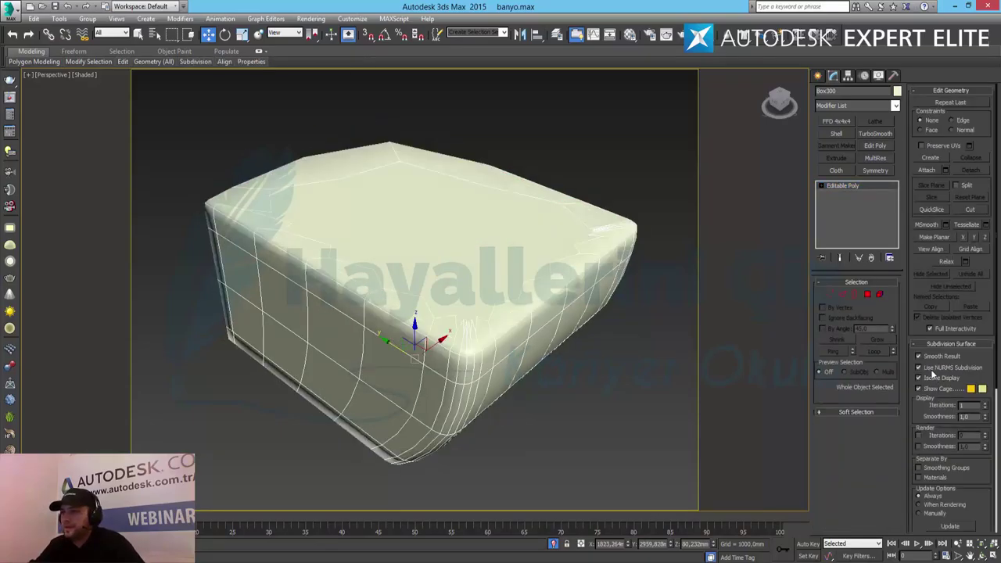
click(932, 369)
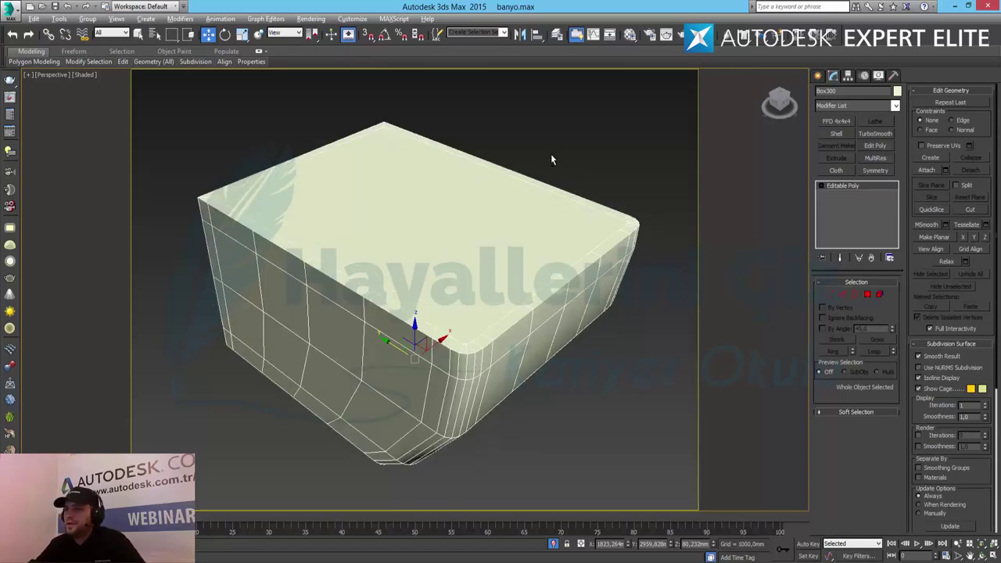
alt+middle_drag(554, 156, 424, 147)
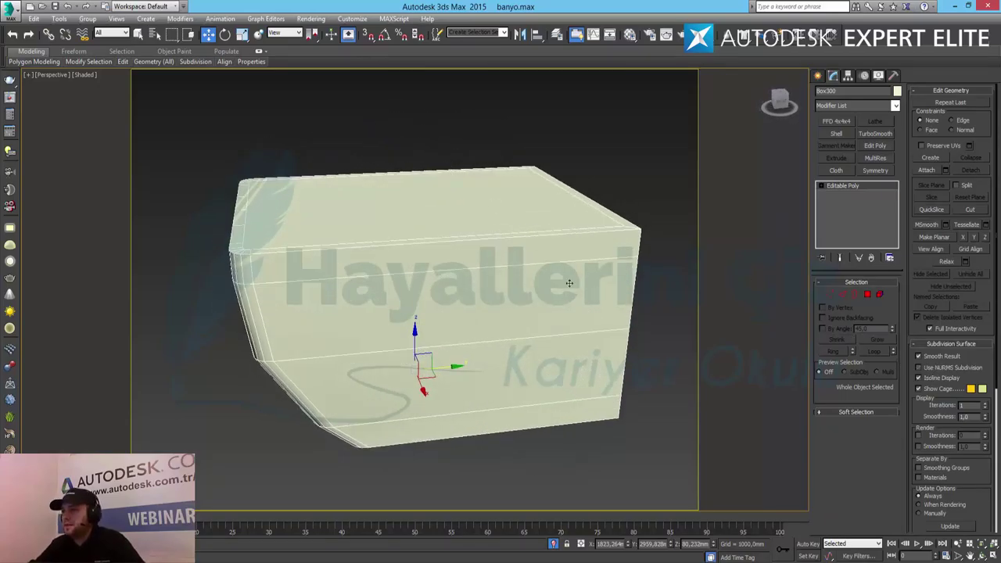
click(842, 295)
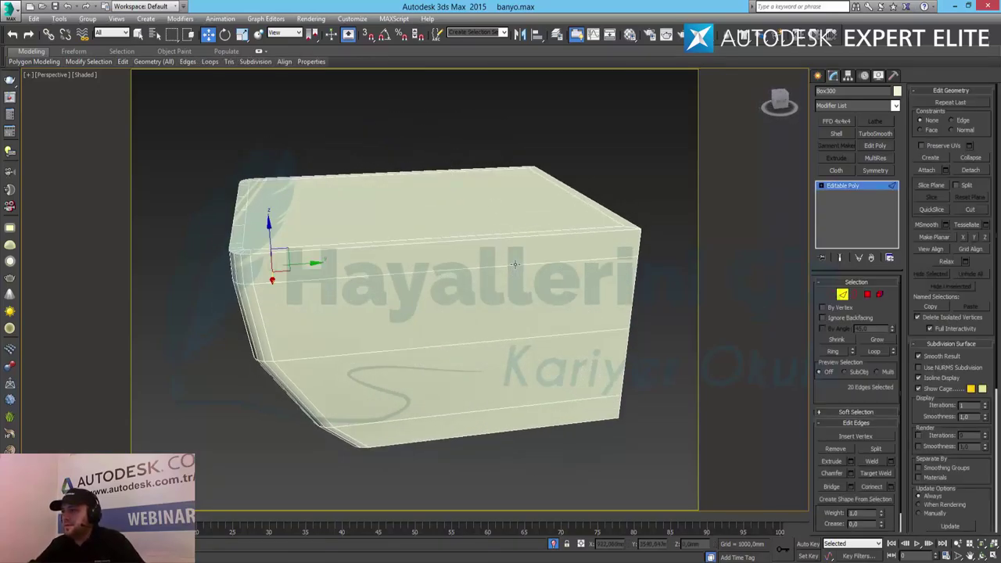
click(510, 267)
click(837, 352)
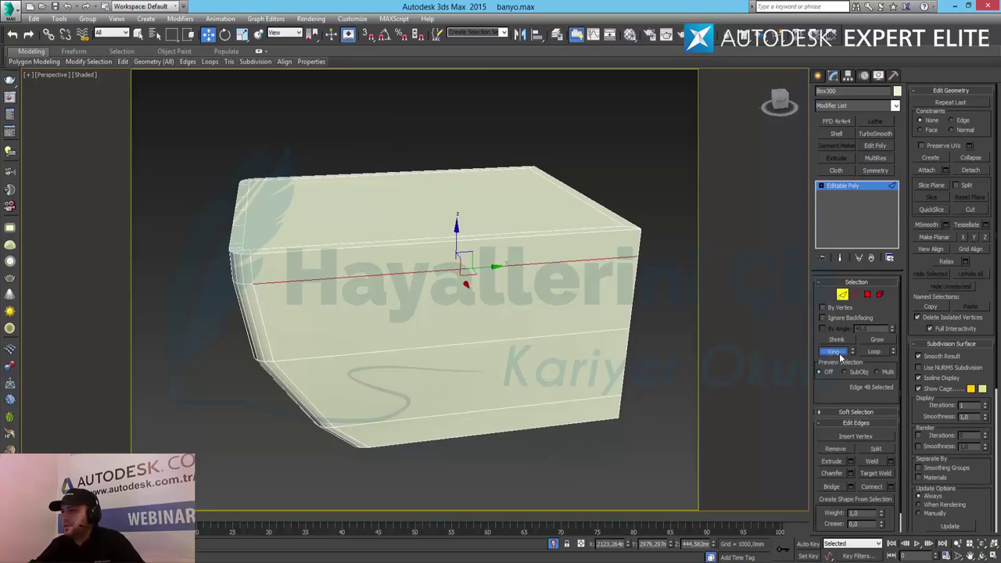
click(892, 487)
click(538, 305)
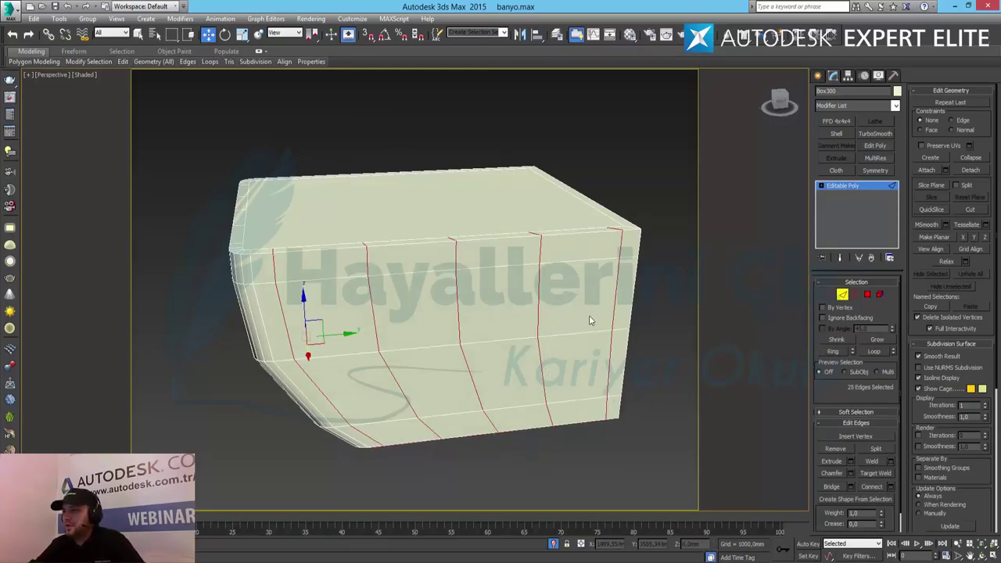
Step: Connect the opposite side's edge ring with vertical loops and preview NURMS smoothing
alt+middle_drag(583, 319, 399, 298)
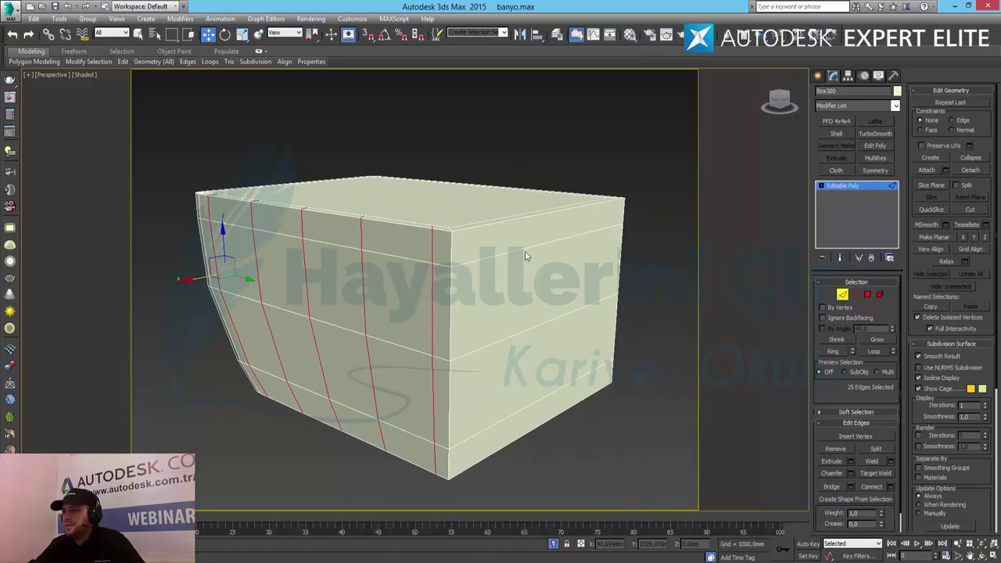
click(526, 249)
click(833, 352)
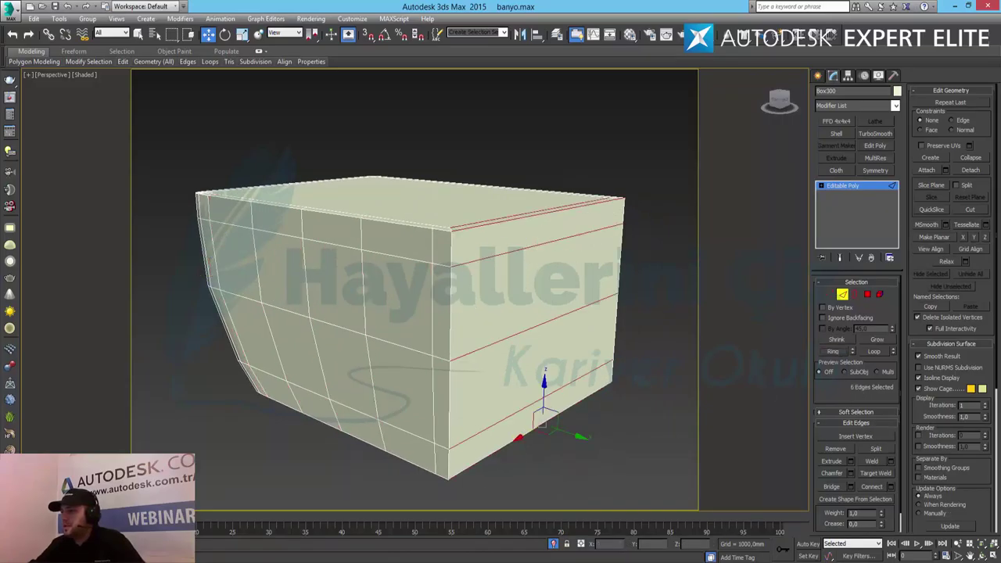
click(892, 487)
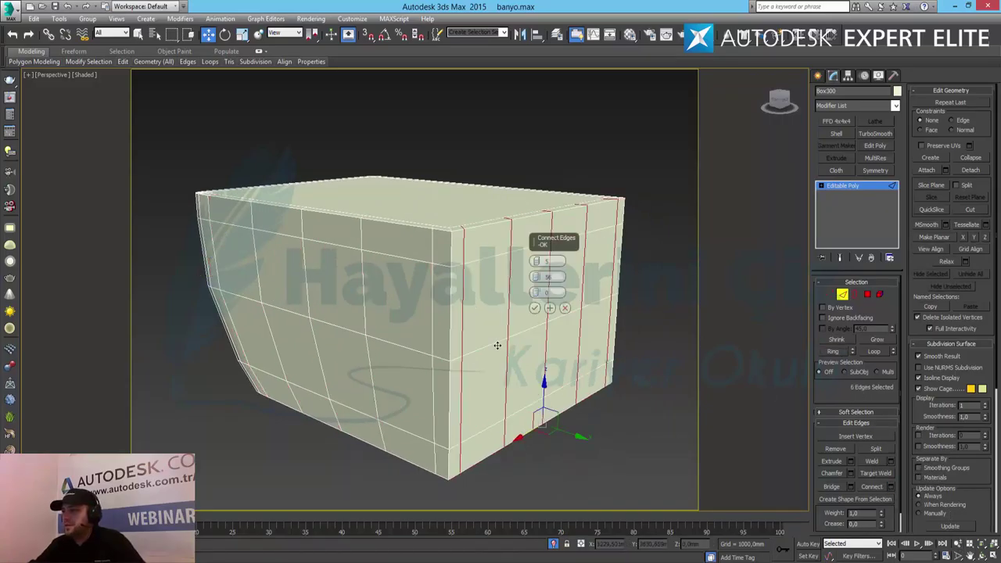
click(538, 309)
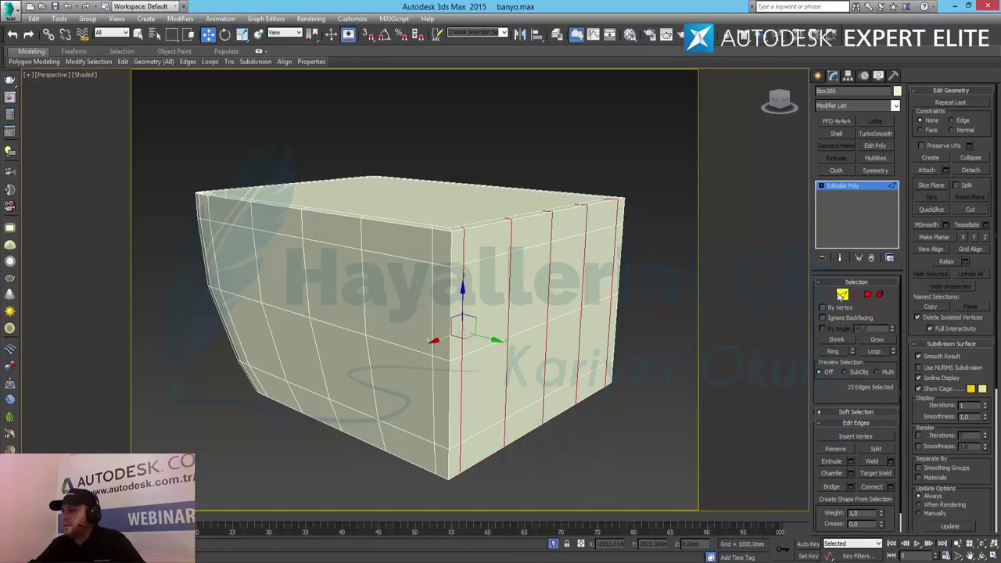
click(843, 295)
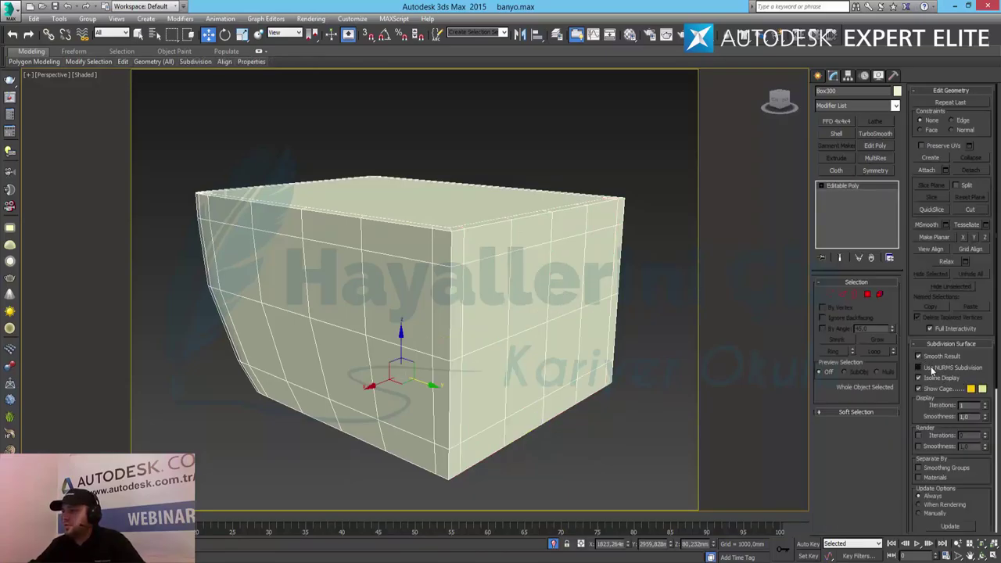
click(929, 368)
Step: Inset Box300's large bottom face with a border of about 23 mm
alt+middle_drag(435, 301, 558, 250)
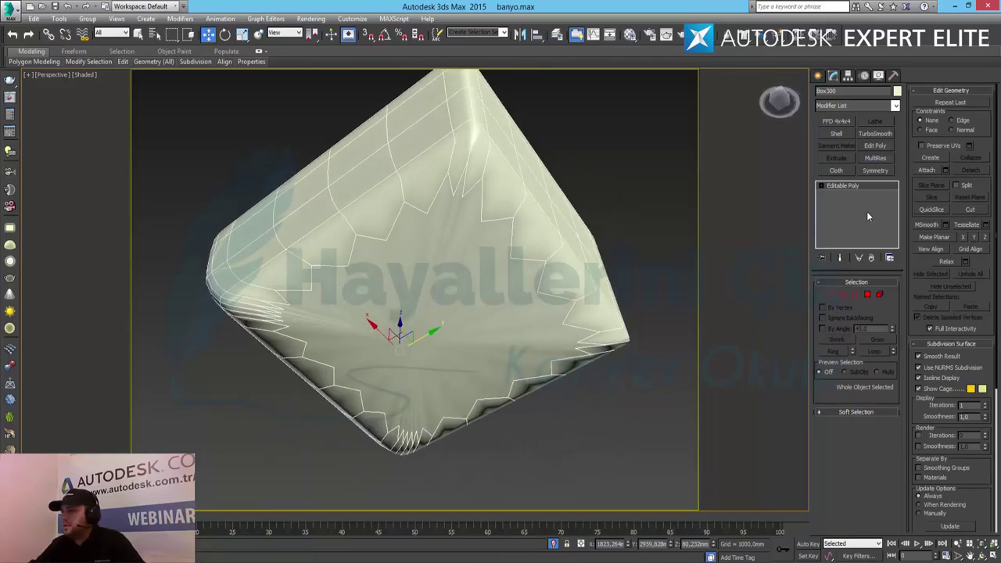
click(941, 370)
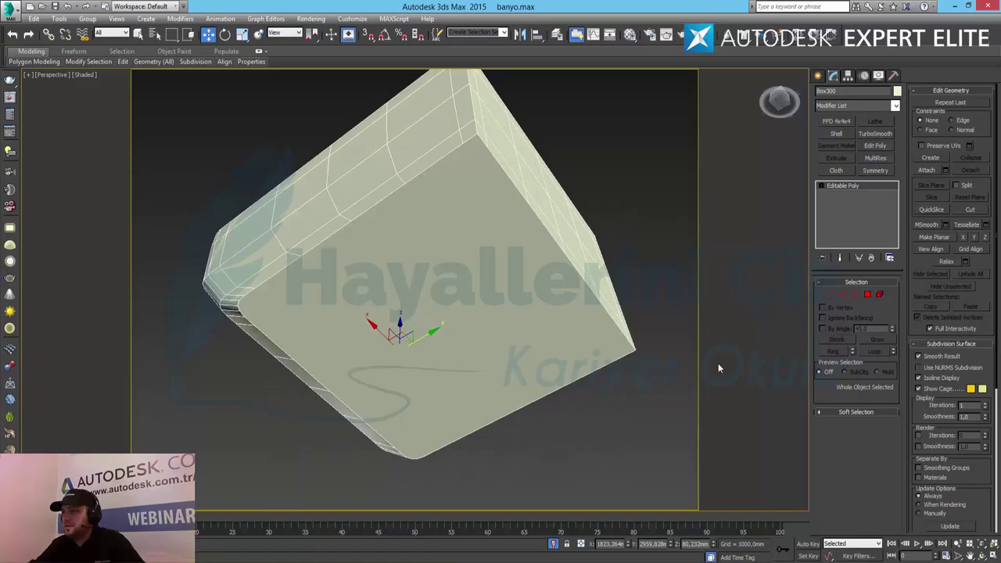
click(867, 294)
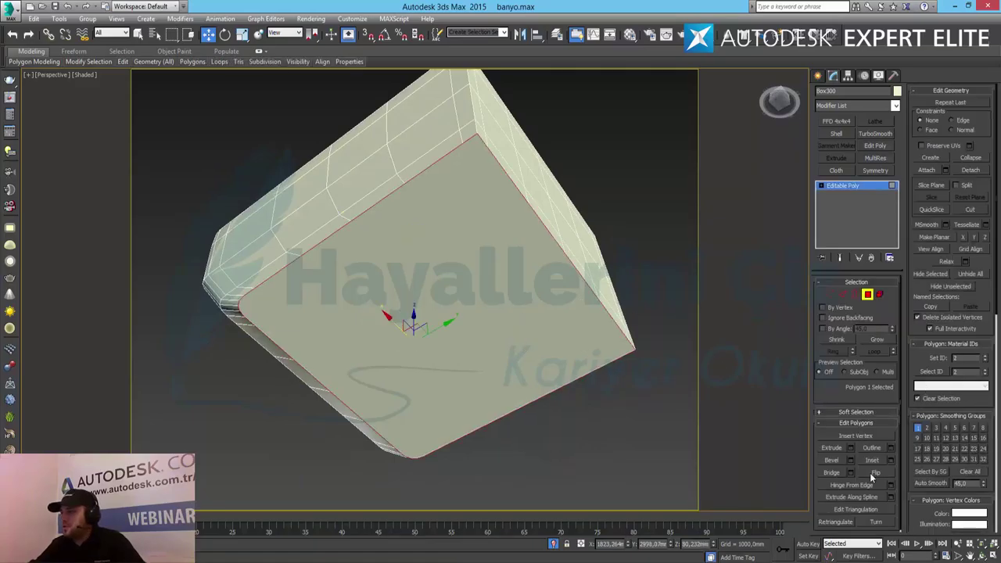
click(890, 461)
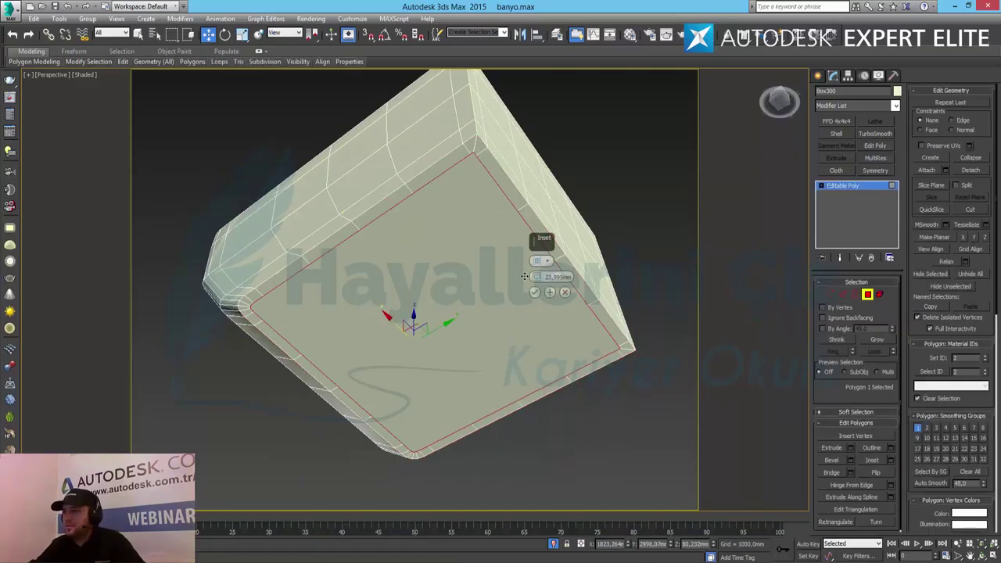
mouse_move(535, 278)
mouse_down()
mouse_move(543, 205)
mouse_move(552, 274)
mouse_up()
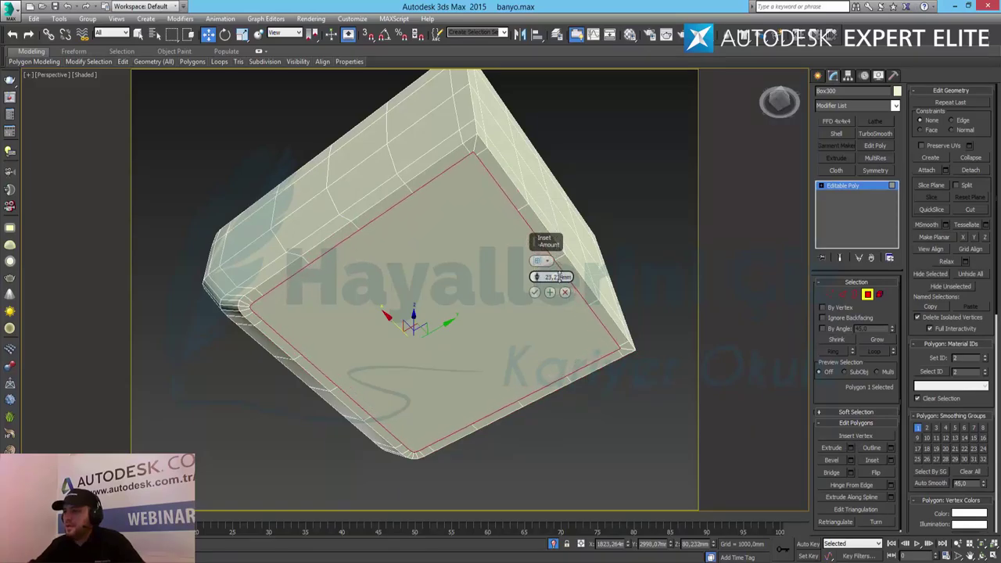
click(536, 293)
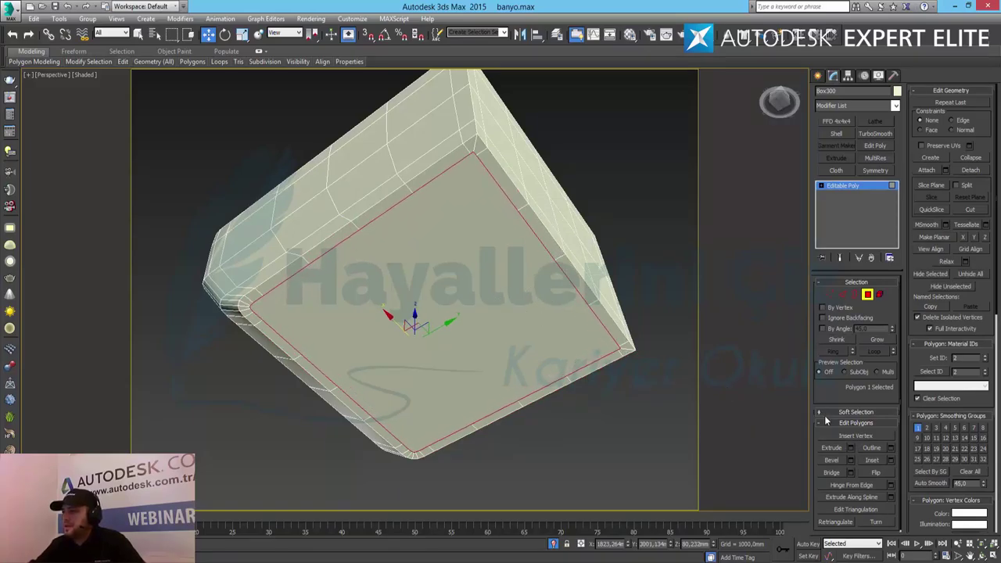
Step: Exit polygon editing and turn on NURMS subdivision smoothing for Box300
click(892, 460)
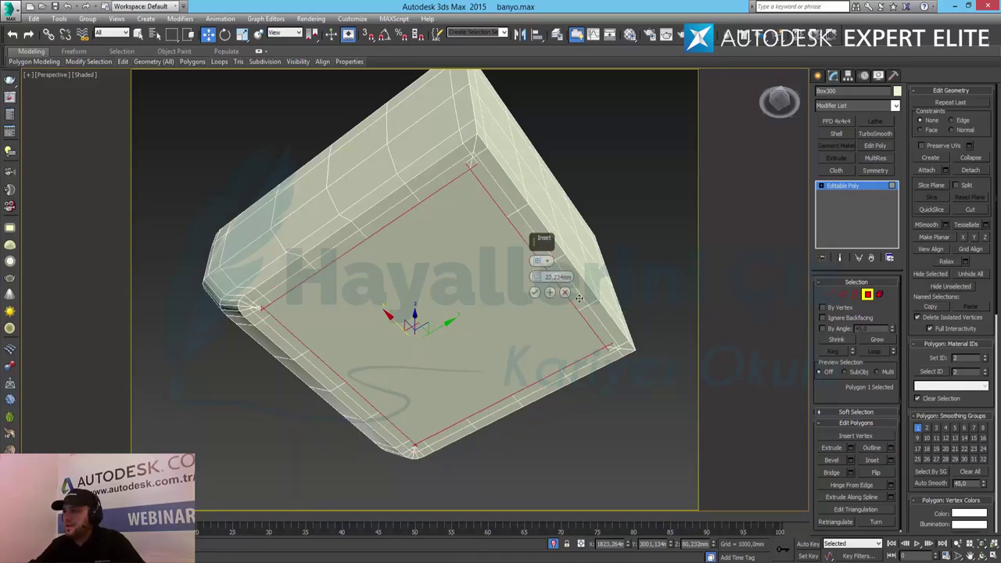
click(567, 294)
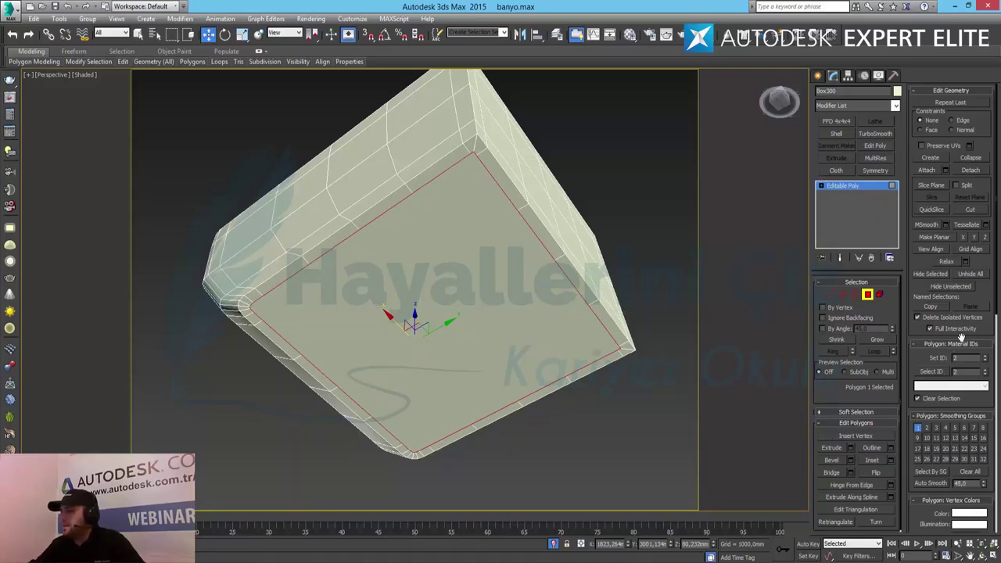
click(867, 294)
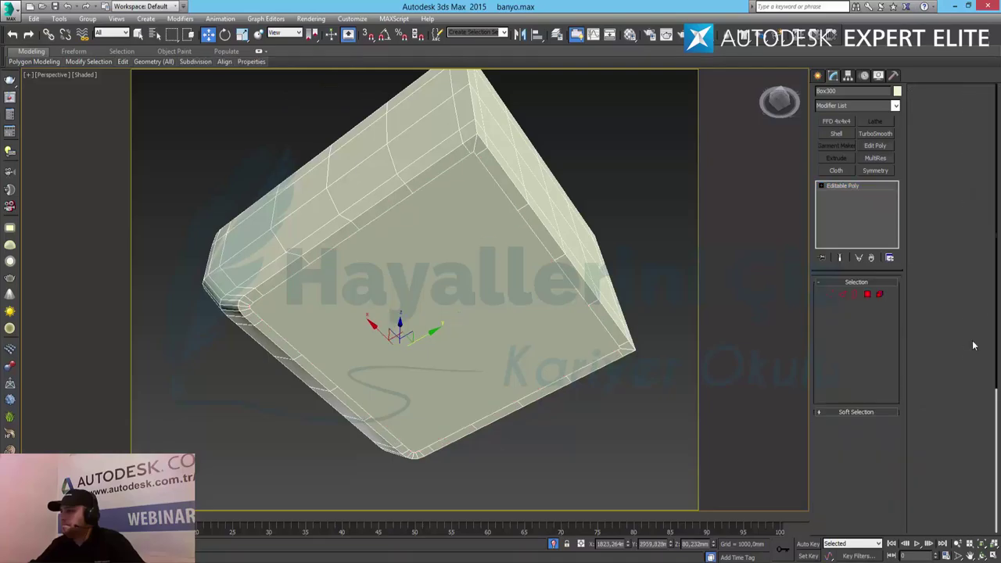
click(925, 369)
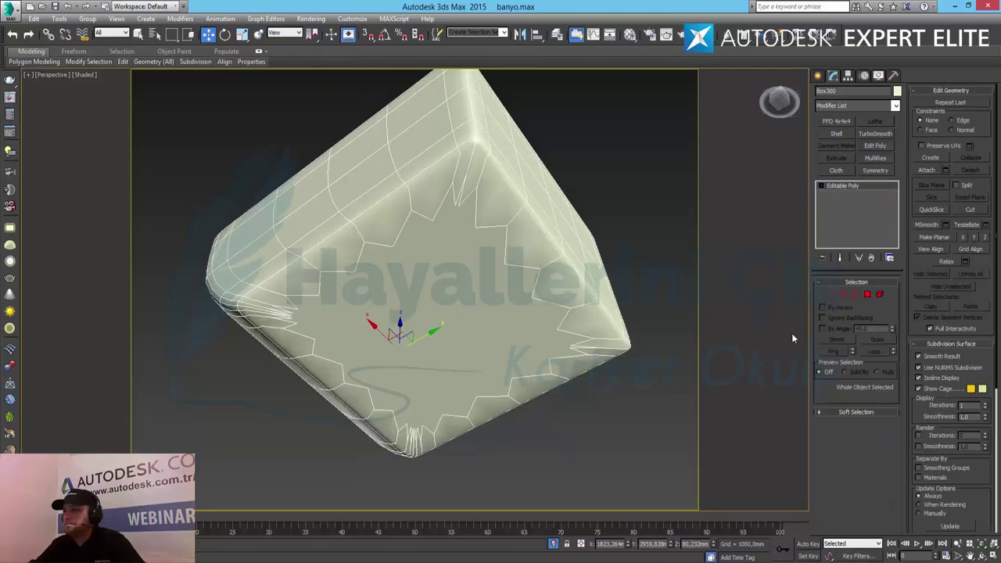
Step: Test-render the smoothed box and try NURMS iterations 0, then back to 1
alt+middle_drag(420, 224, 610, 291)
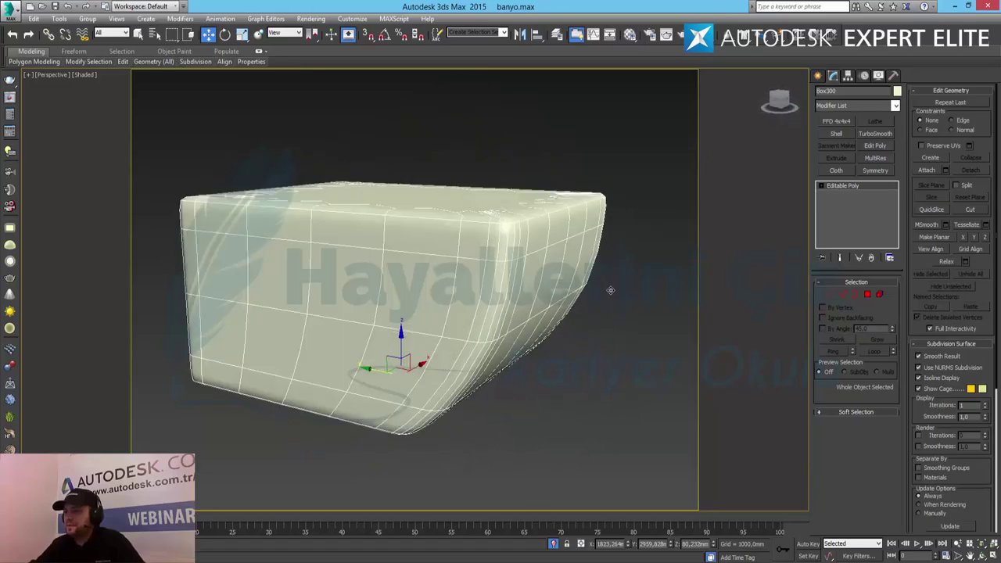
key(shift+q)
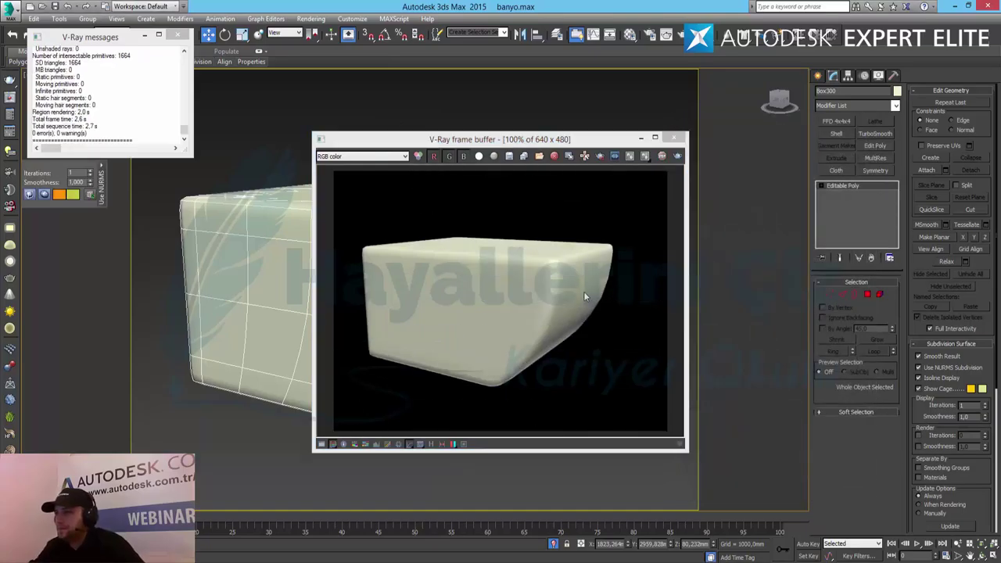
click(673, 139)
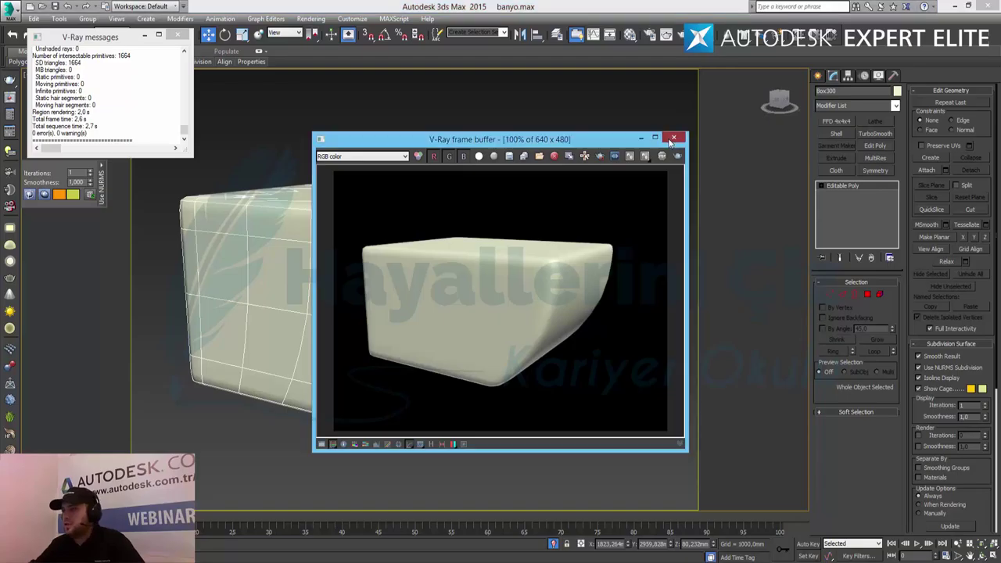
click(183, 34)
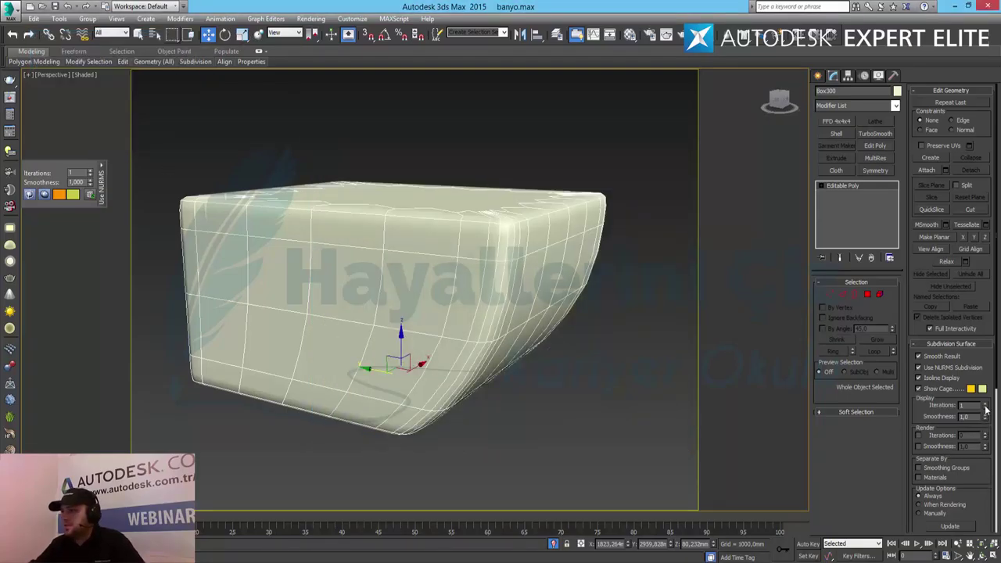
click(986, 409)
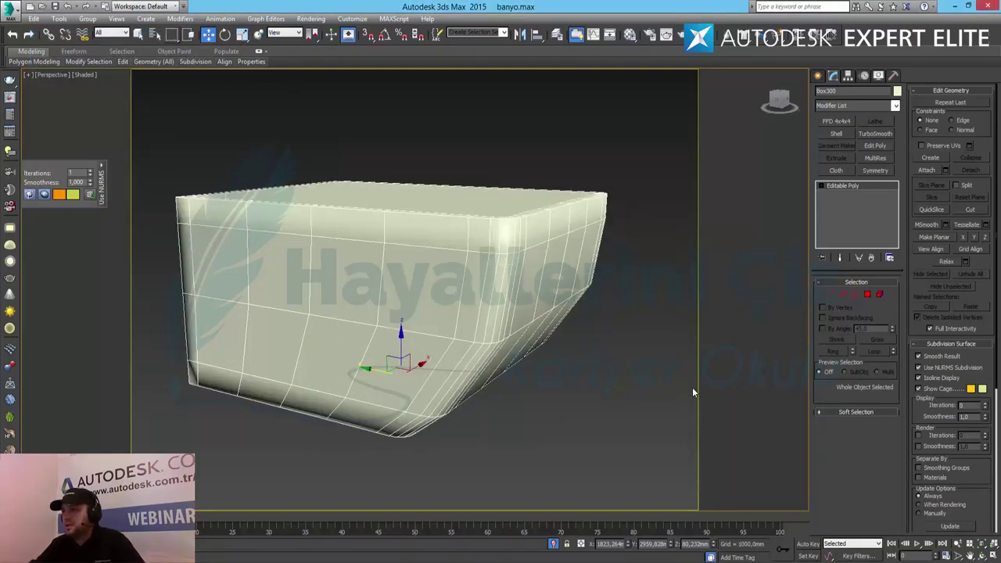
click(985, 405)
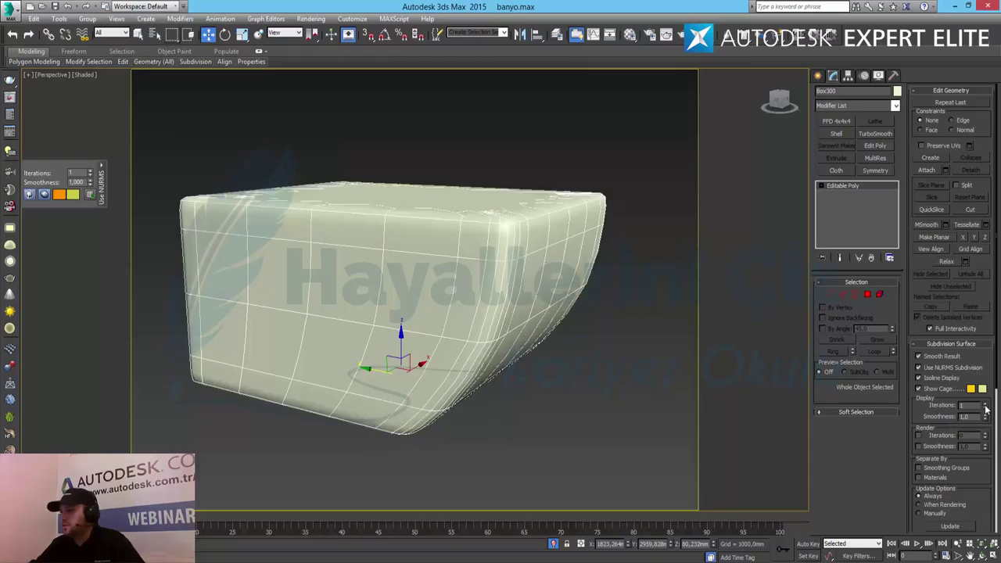
Step: Replace NURMS smoothing on Box300 with a TurboSmooth modifier at 2 iterations
click(604, 357)
mouse_move(628, 310)
alt+middle_down()
mouse_move(530, 322)
mouse_move(501, 281)
mouse_move(565, 248)
mouse_move(629, 250)
mouse_move(649, 336)
mouse_move(602, 320)
mouse_move(610, 306)
alt+middle_up()
click(611, 307)
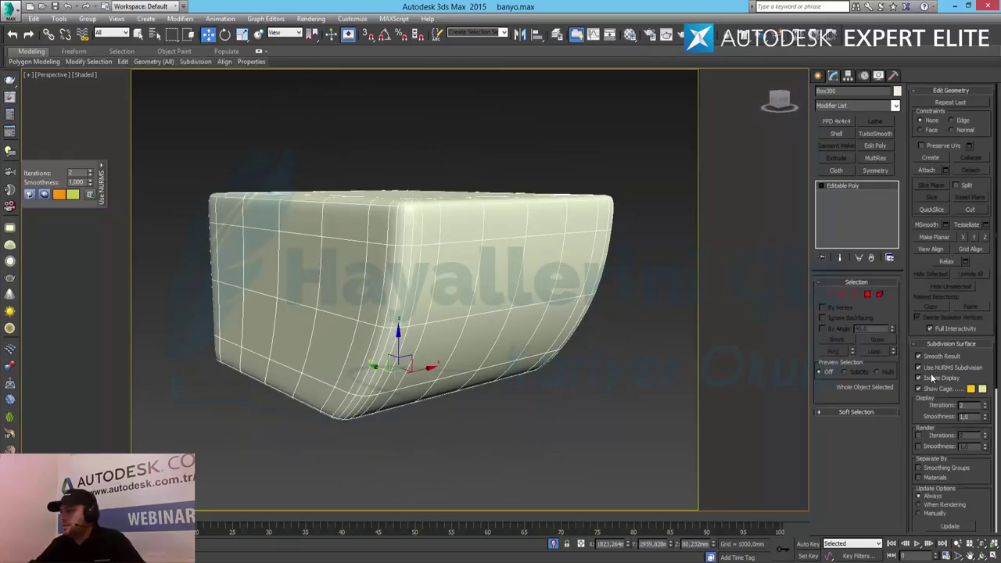
click(930, 369)
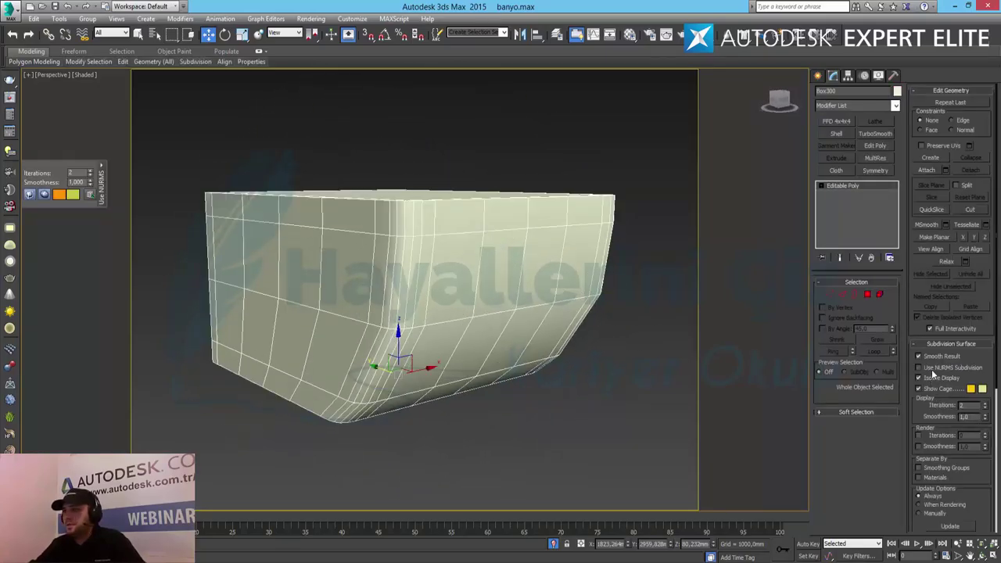
click(875, 134)
click(892, 298)
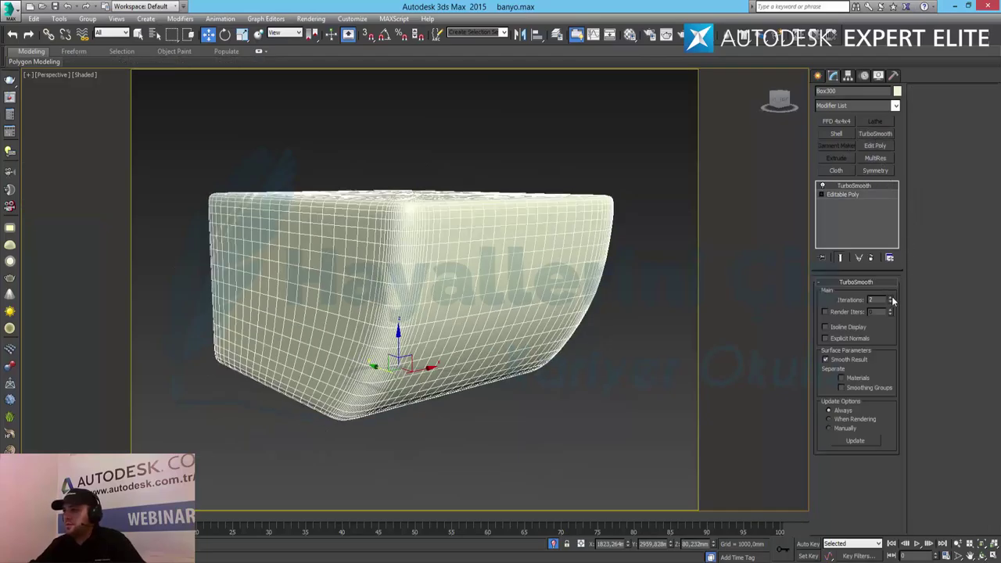
click(568, 394)
alt+middle_drag(568, 393, 498, 257)
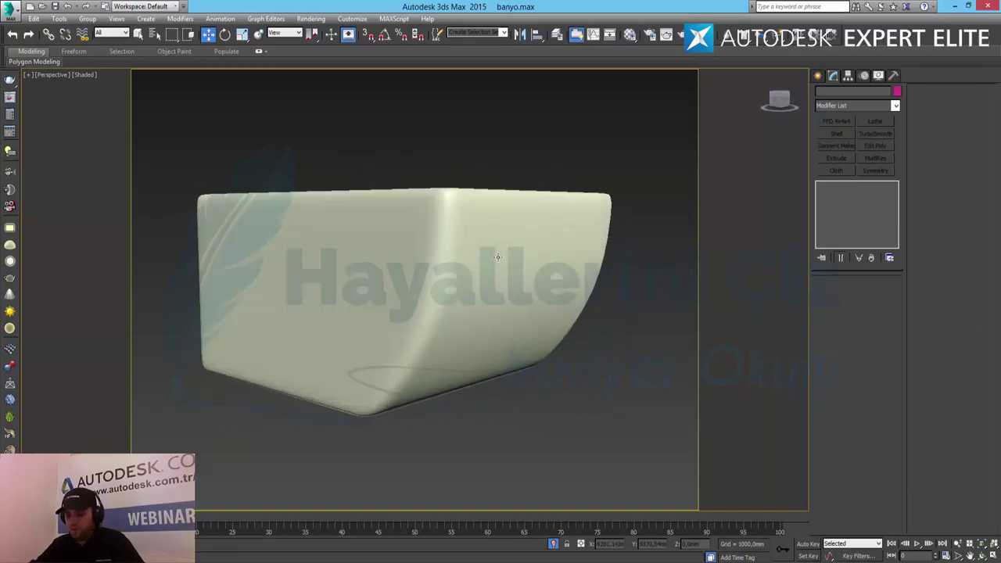
right_click(518, 259)
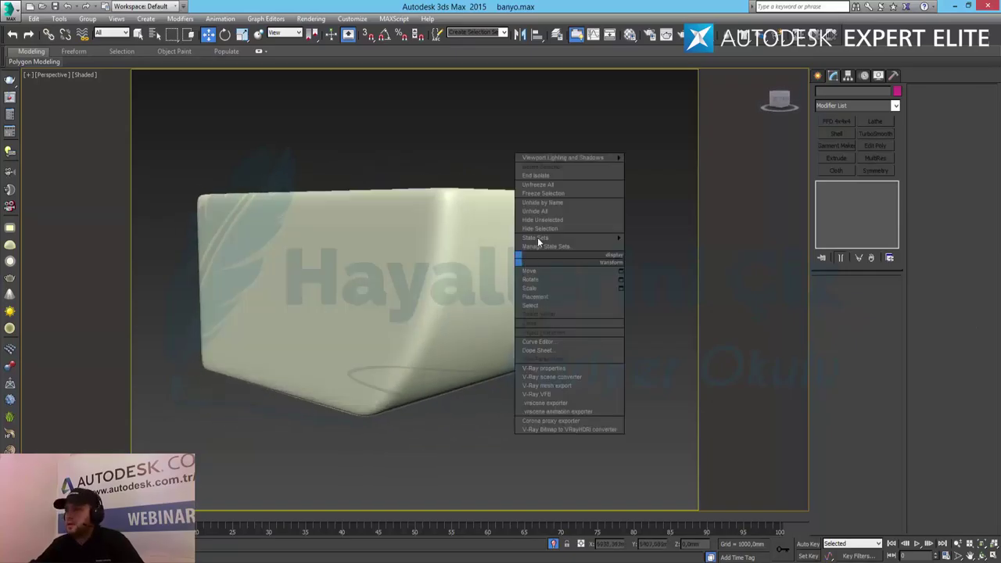
Step: End isolation, select the Object001 lid slab, and briefly preview it with NURMS smoothing
click(558, 175)
click(512, 176)
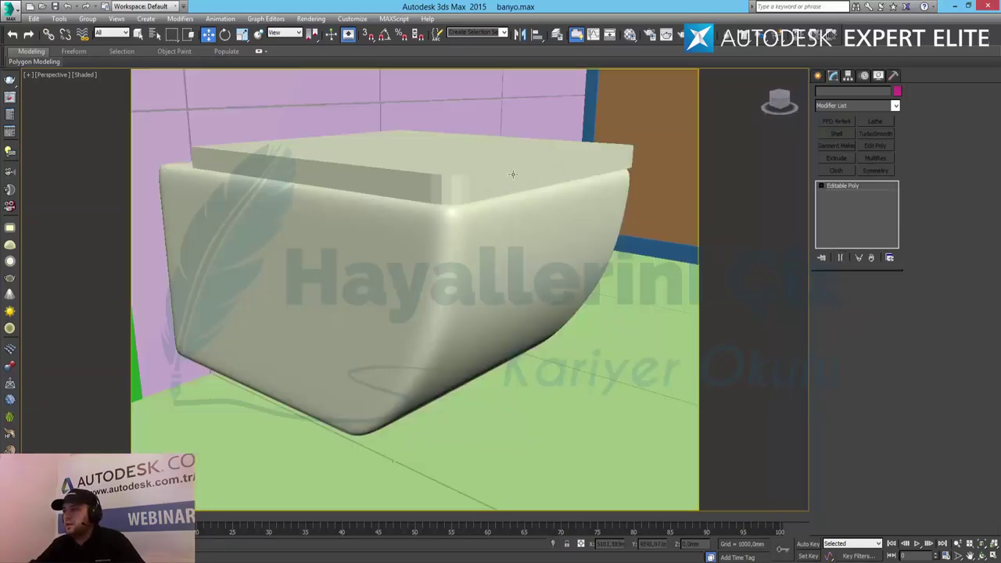
alt+middle_drag(543, 224, 451, 225)
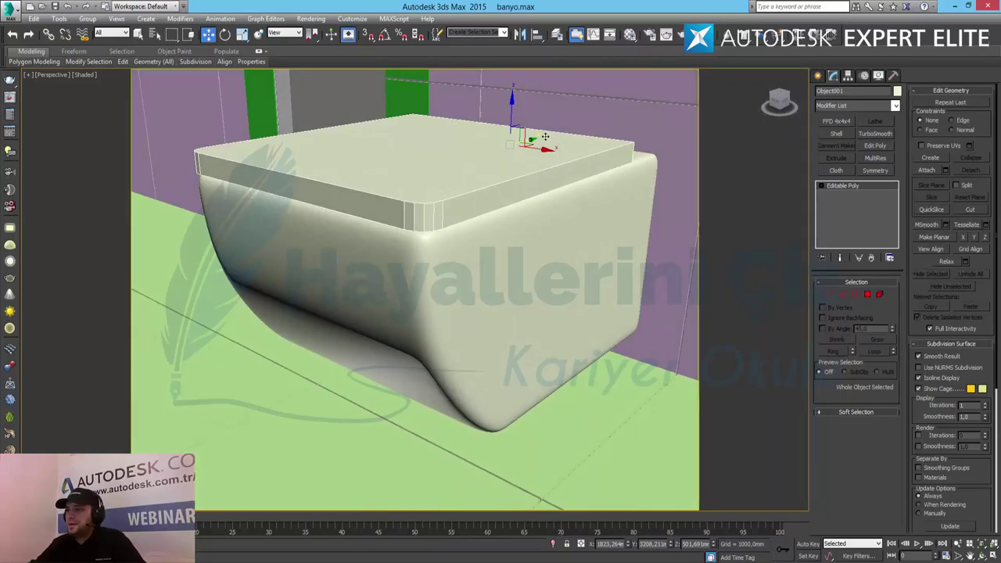
alt+middle_drag(588, 160, 523, 175)
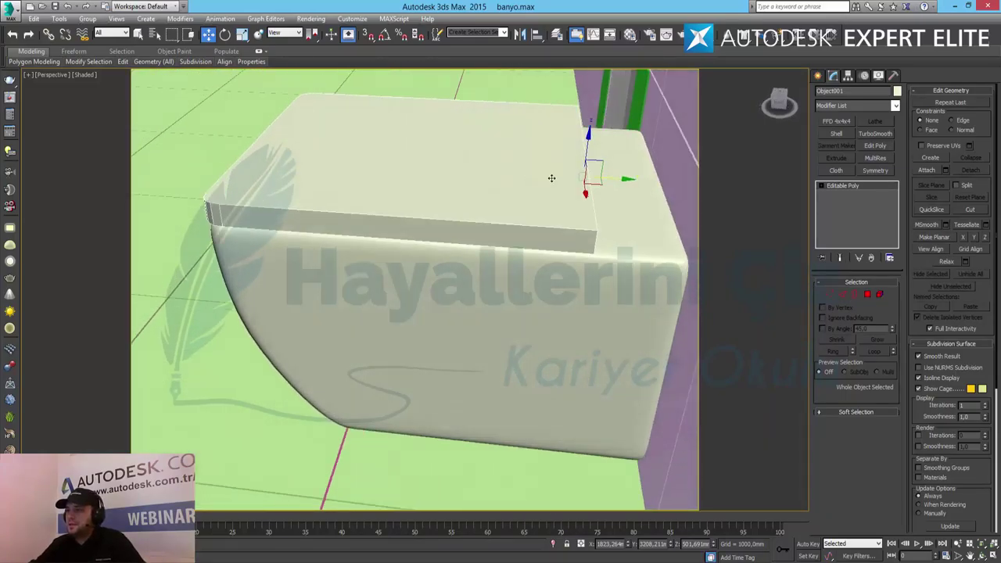
alt+middle_drag(620, 178, 634, 177)
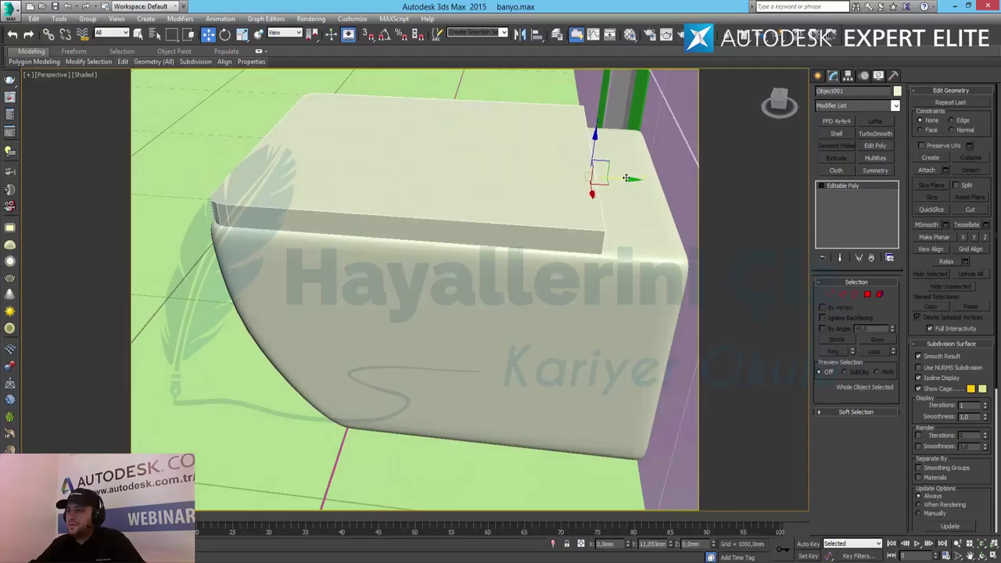
mouse_move(421, 230)
alt+middle_down()
mouse_move(532, 212)
mouse_move(480, 230)
mouse_move(414, 226)
mouse_move(431, 229)
alt+middle_up()
click(931, 375)
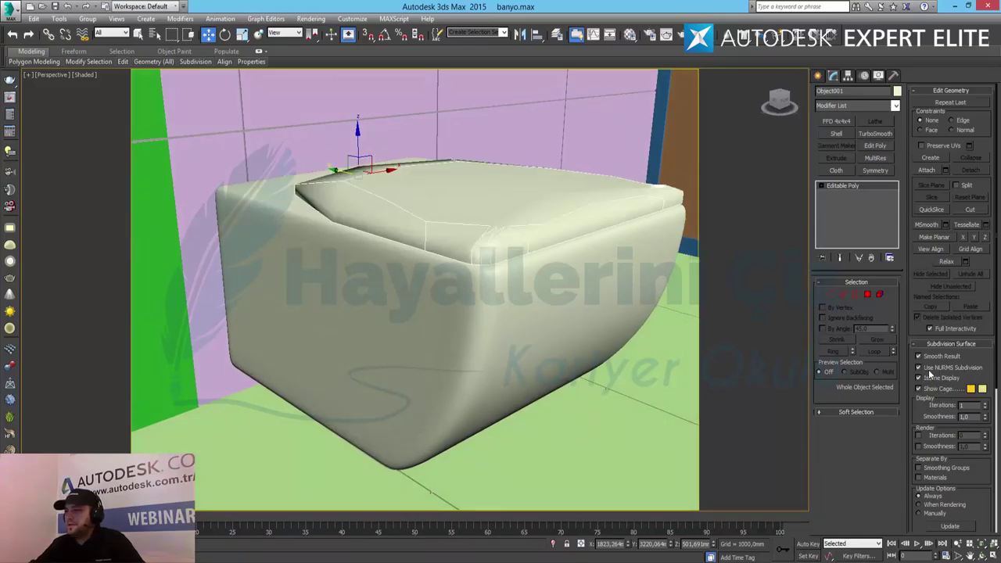
click(931, 376)
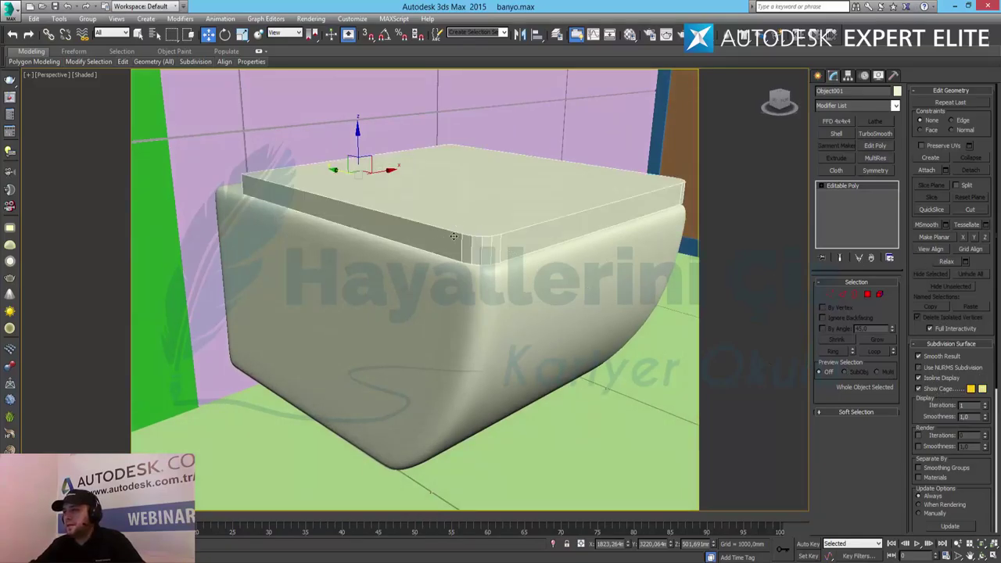
Step: Connect the ring from the slab's top-rim edge with 5 new edges, spread apart
click(842, 294)
double_click(564, 218)
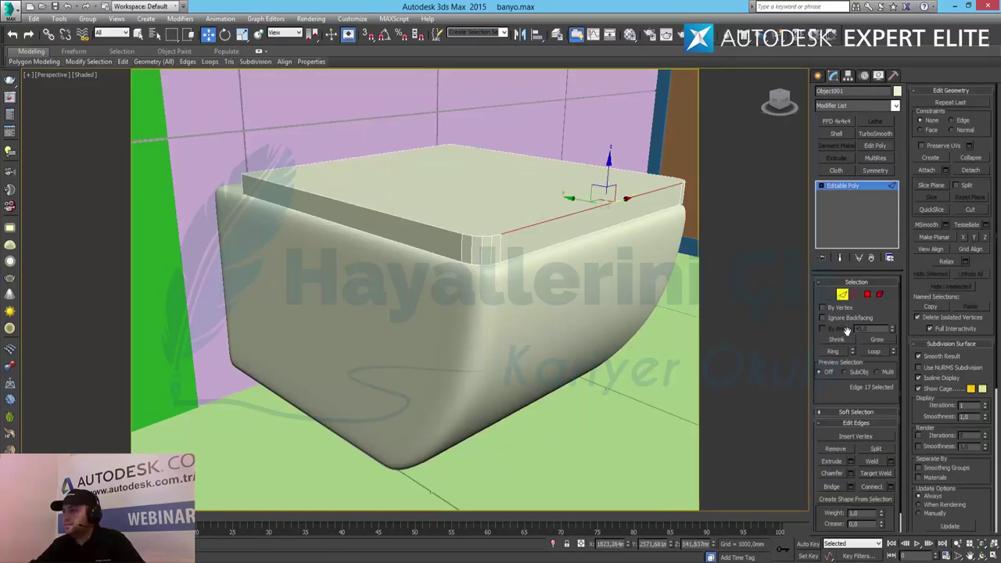
click(838, 350)
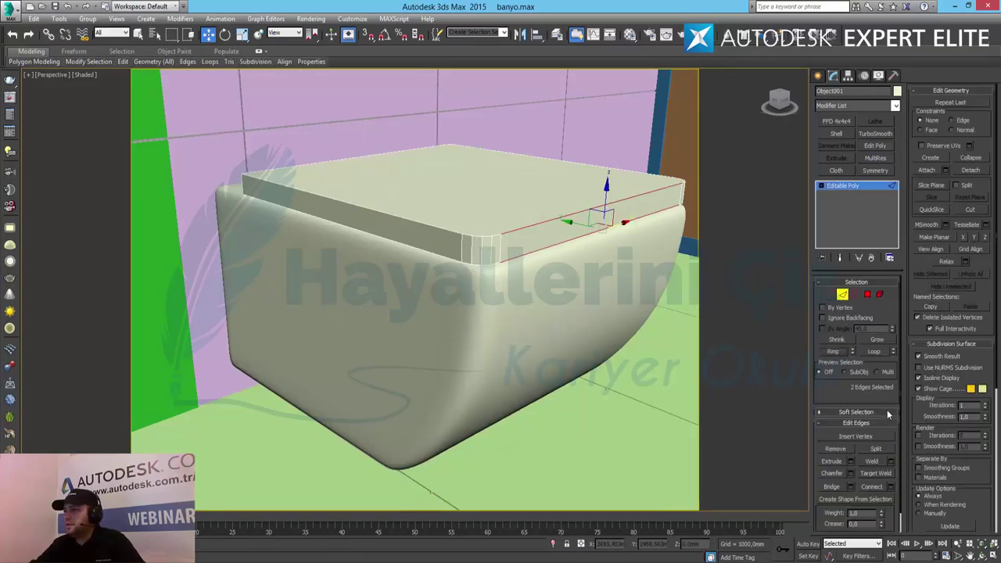
click(892, 486)
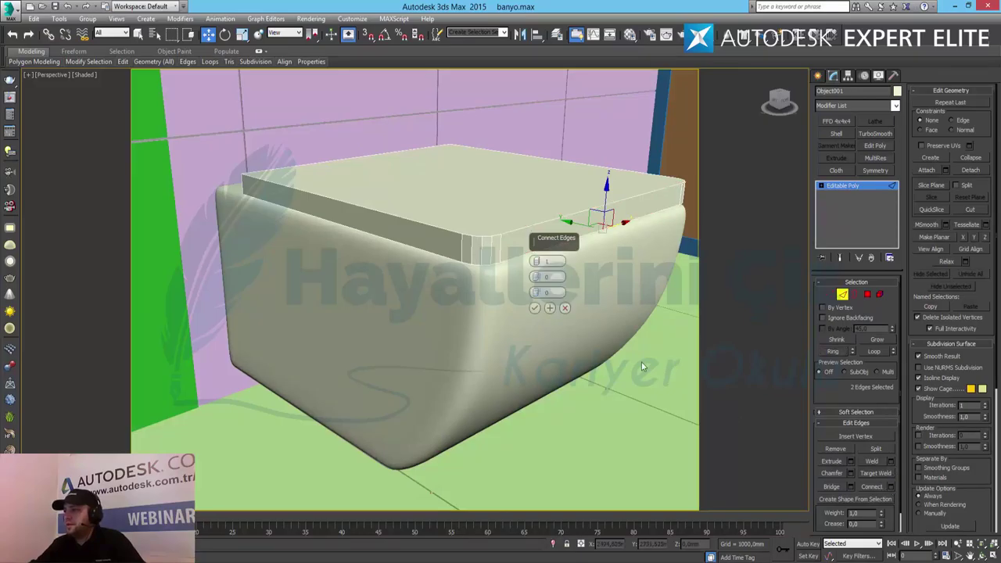
mouse_move(538, 263)
mouse_down()
mouse_move(538, 251)
mouse_move(538, 263)
mouse_up()
click(537, 258)
drag(538, 277, 548, 162)
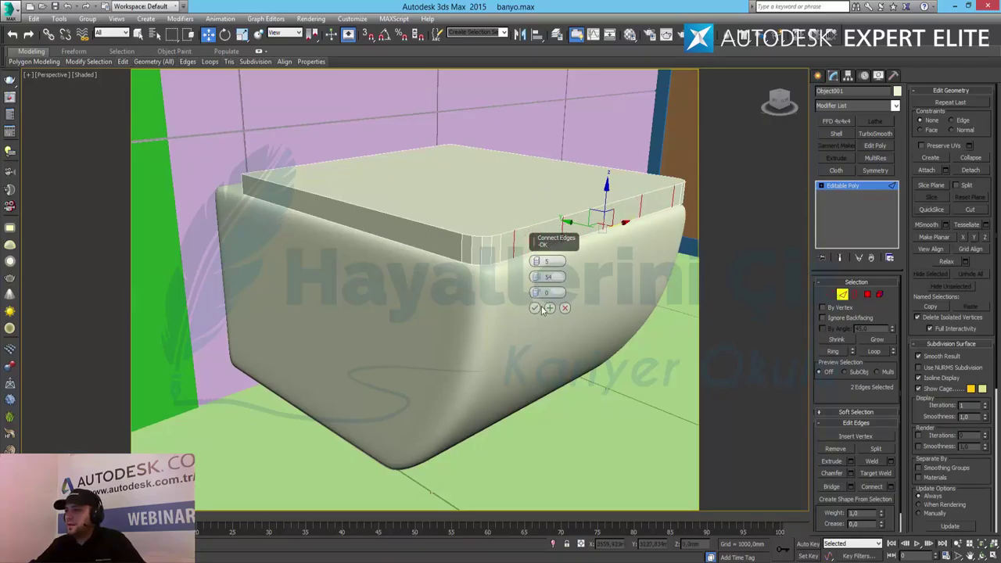
click(537, 308)
Step: Connect the front top edge's ring with new edges across the slab's side
click(418, 223)
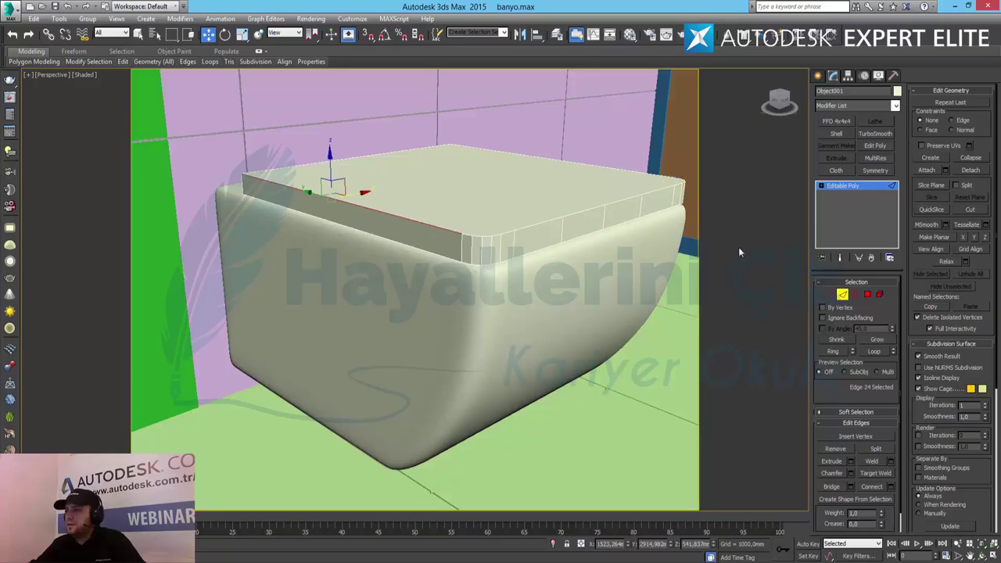
click(835, 350)
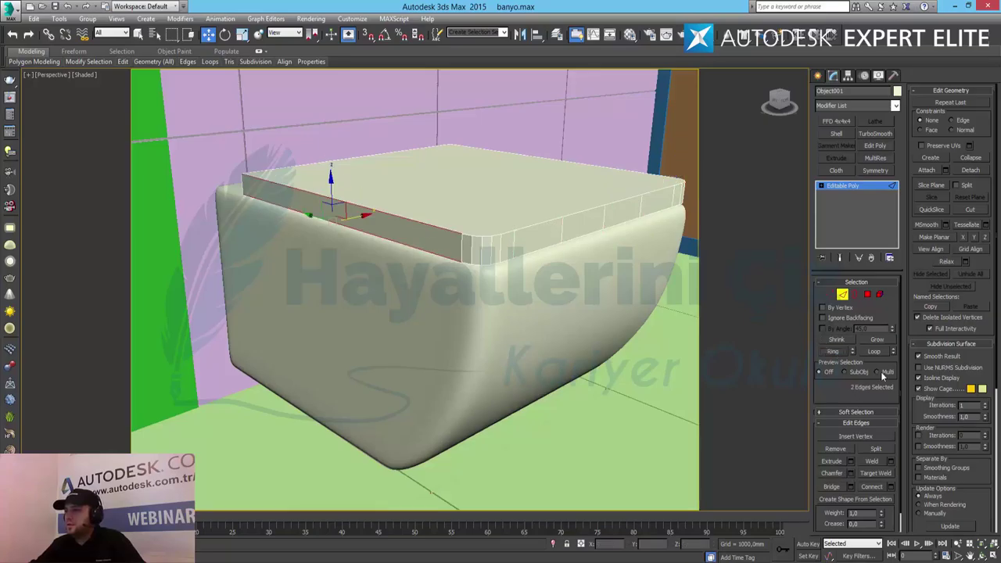
click(890, 487)
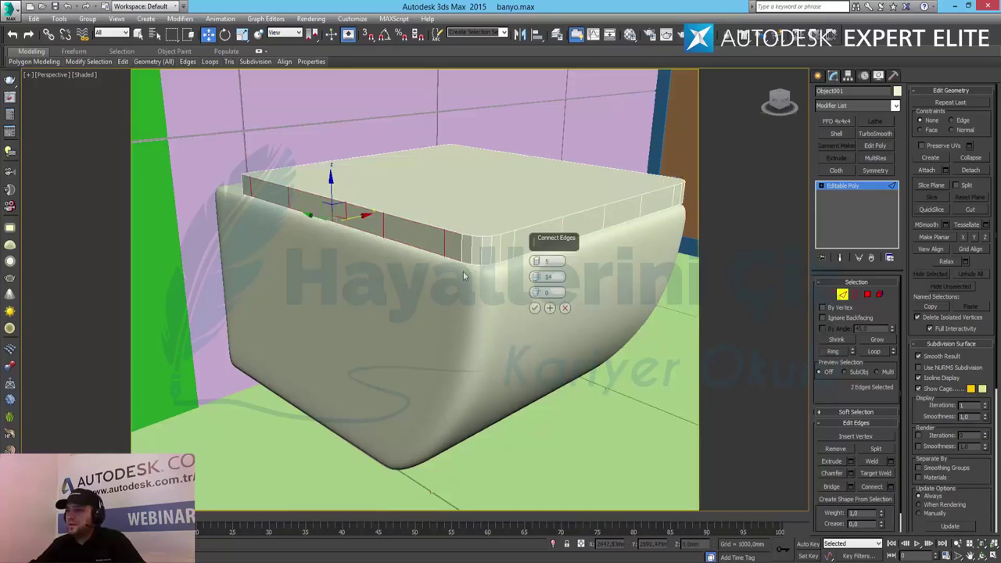
click(535, 308)
Step: Connect the slab's rim edge ring with another set of new edges
alt+middle_drag(656, 269, 595, 270)
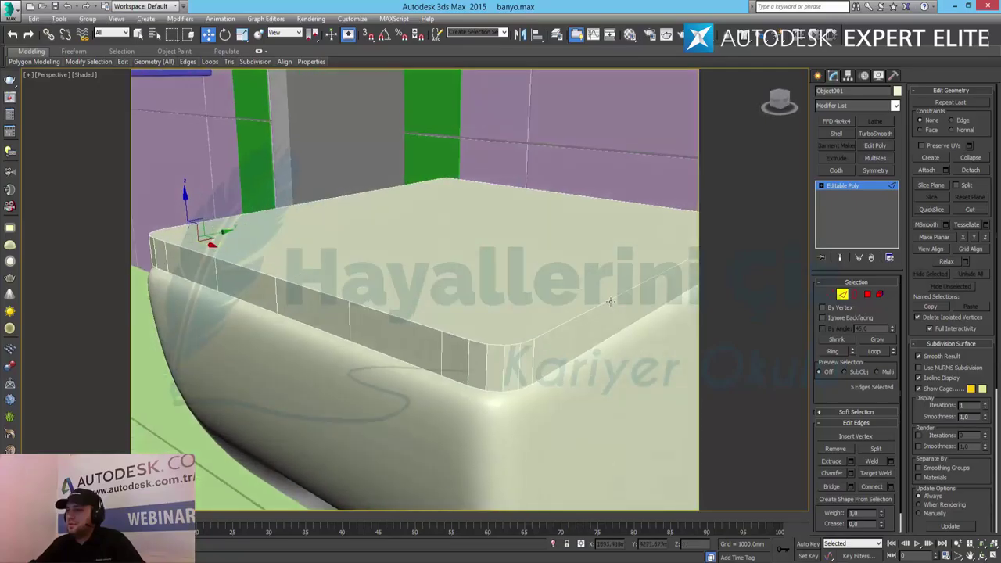
scroll(607, 271, up, 2)
click(549, 262)
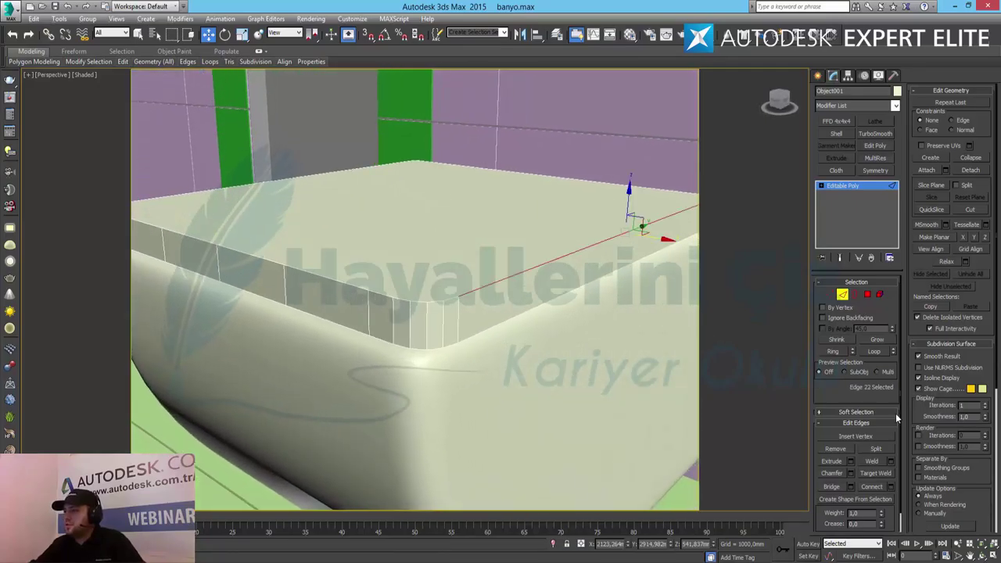
click(833, 351)
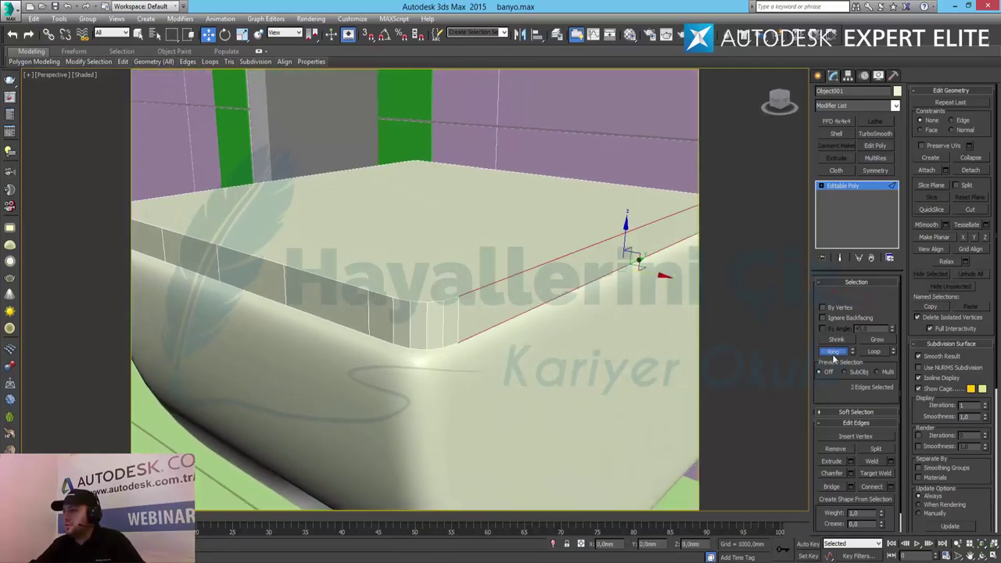
click(890, 486)
click(534, 308)
Step: Add an edge loop around the slab's side band and exit Edge mode
alt+middle_drag(576, 307, 469, 282)
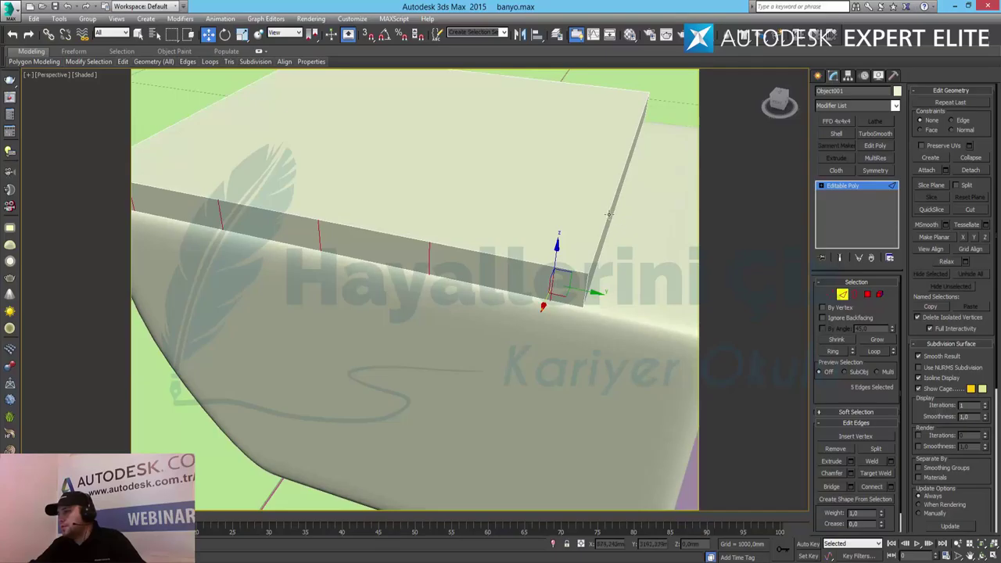
click(608, 213)
click(832, 353)
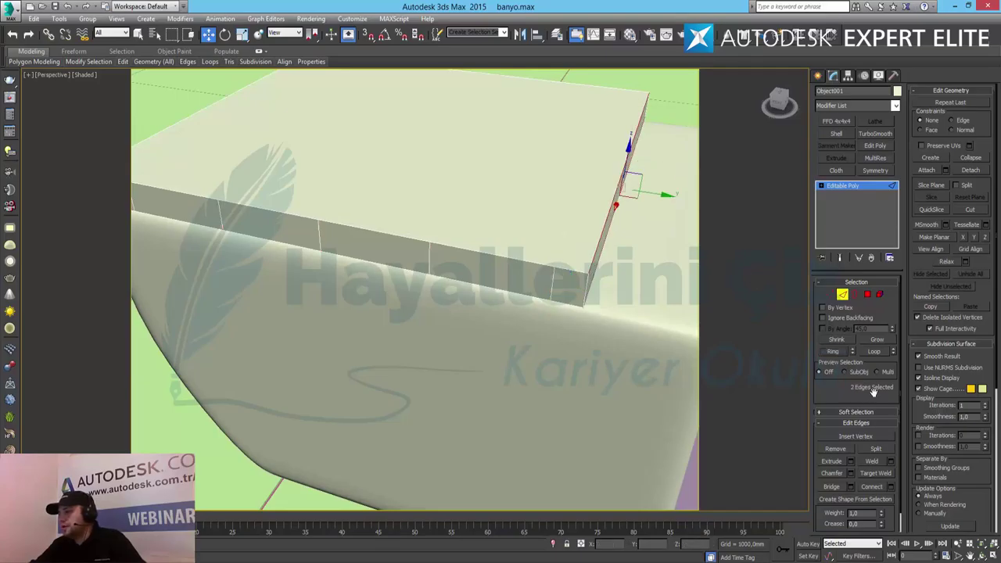
click(892, 487)
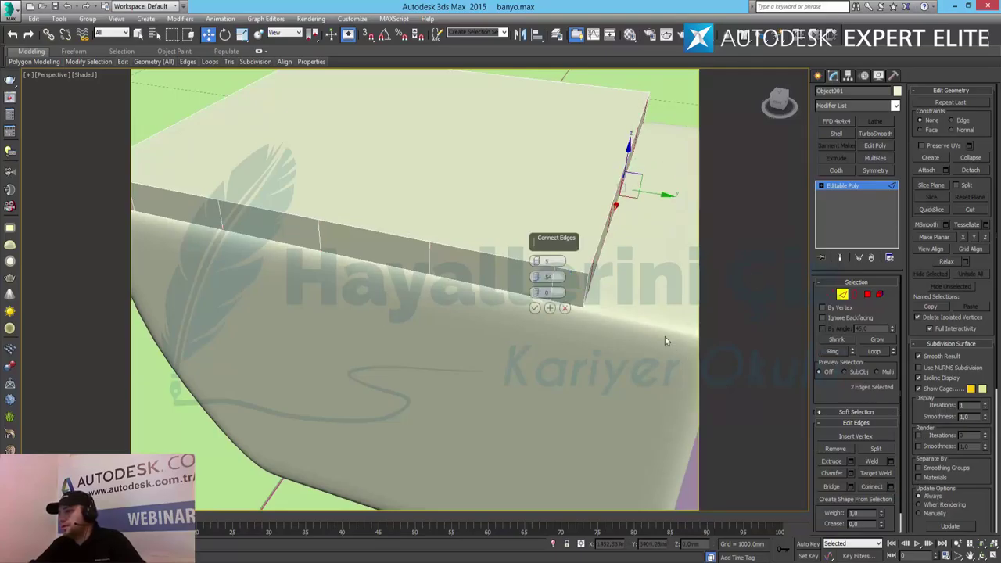
click(534, 309)
click(842, 295)
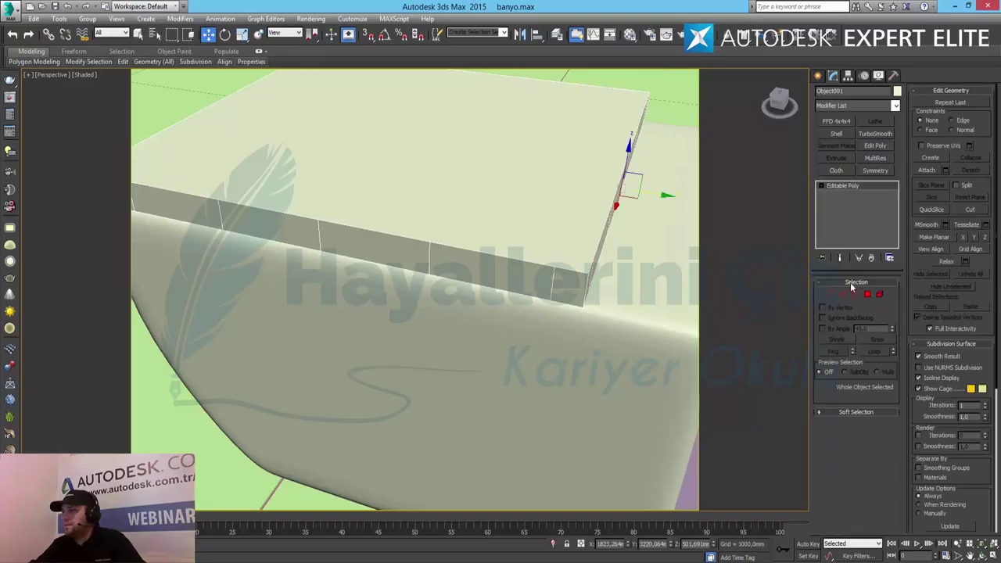
Step: Add TurboSmooth at 2 iterations to the lid slab, undo a stray move, and reselect Editable Poly
click(873, 135)
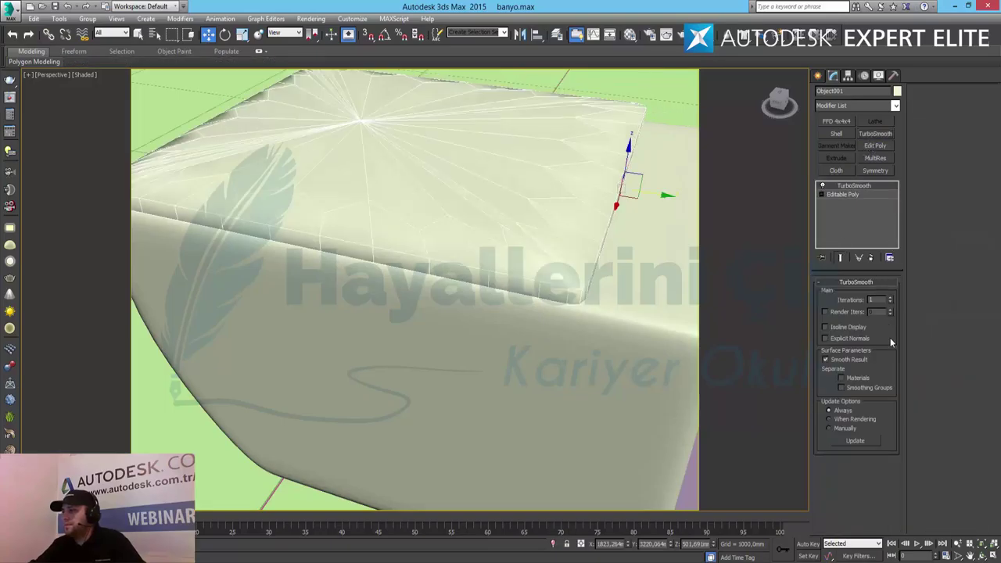
click(889, 299)
alt+middle_drag(421, 250, 424, 230)
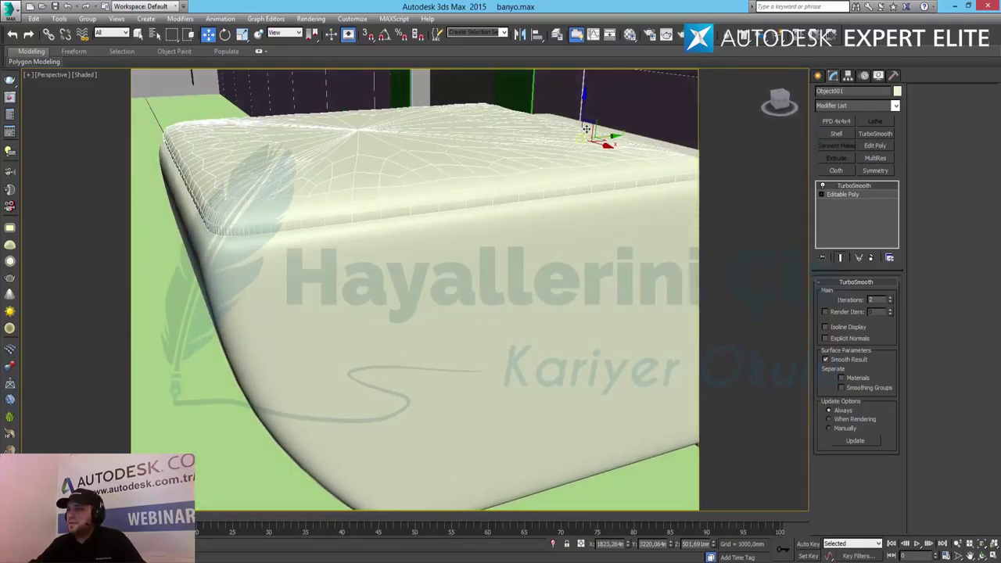
drag(585, 109, 583, 104)
key(ctrl+z)
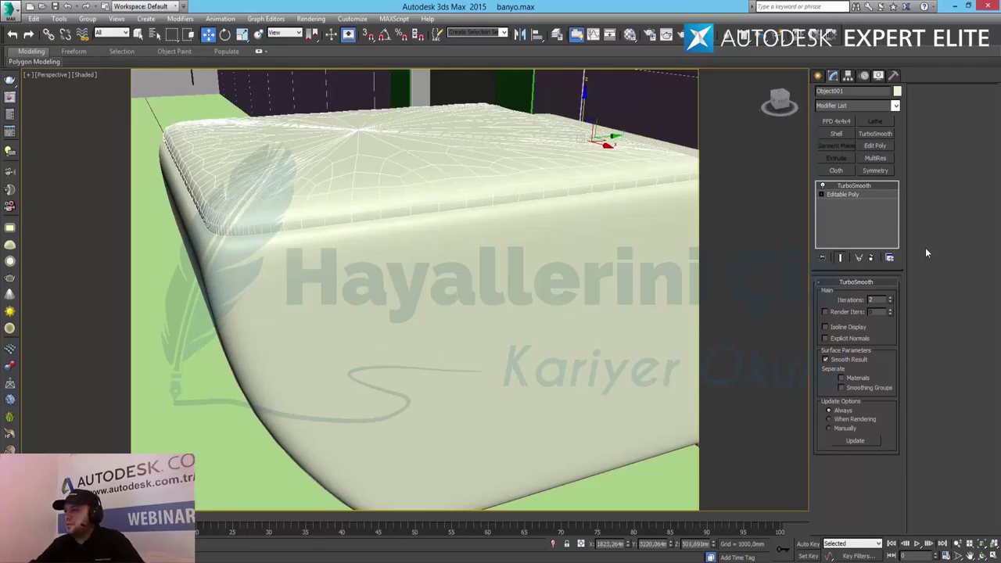
click(850, 196)
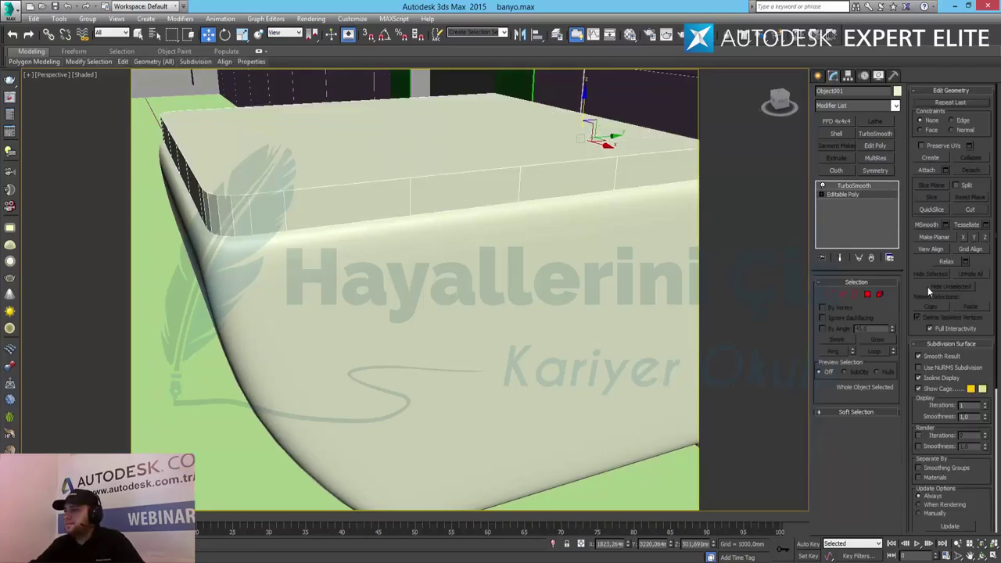
Step: Inset the slab's top face by about 25.8 mm to form a border rim
click(867, 294)
click(412, 159)
alt+middle_drag(412, 159, 406, 196)
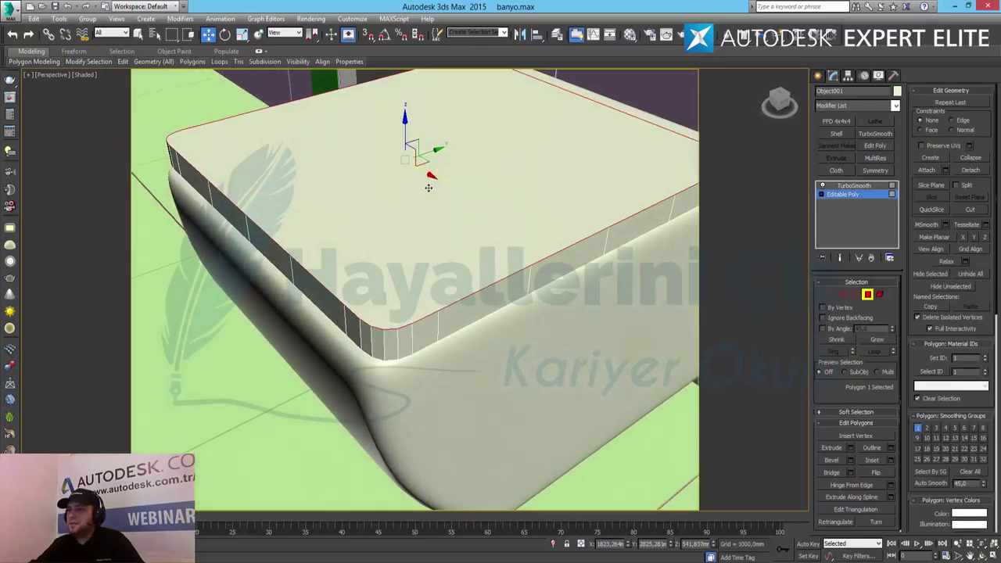
click(891, 460)
drag(536, 259, 532, 188)
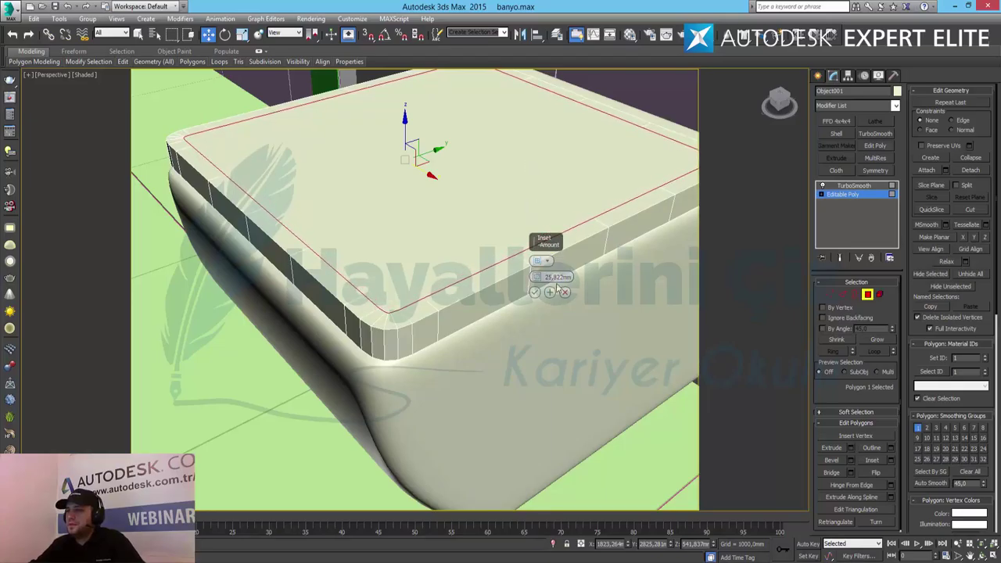
click(534, 292)
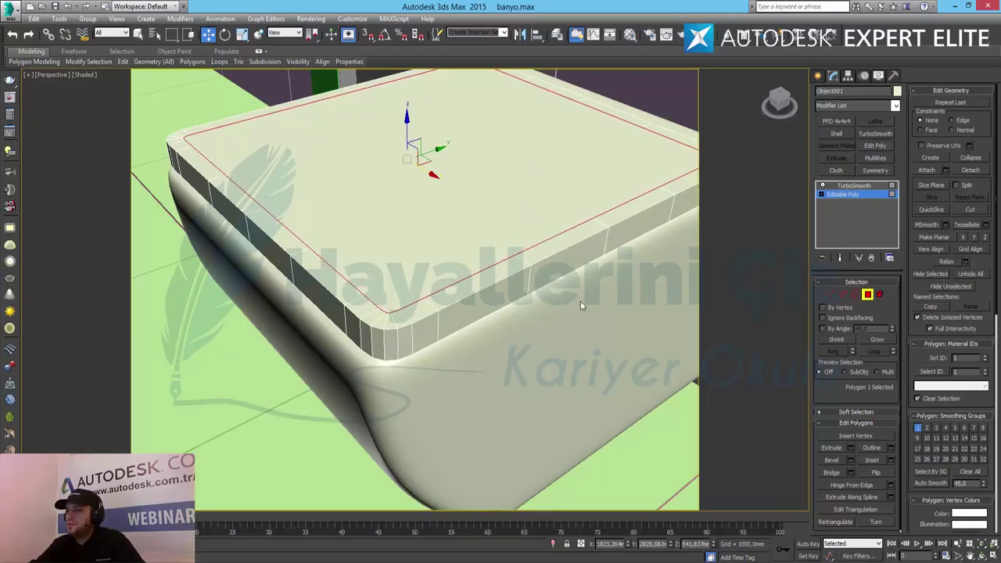
Step: Leave Polygon mode and view the smoothed result at the TurboSmooth level
click(867, 295)
click(867, 295)
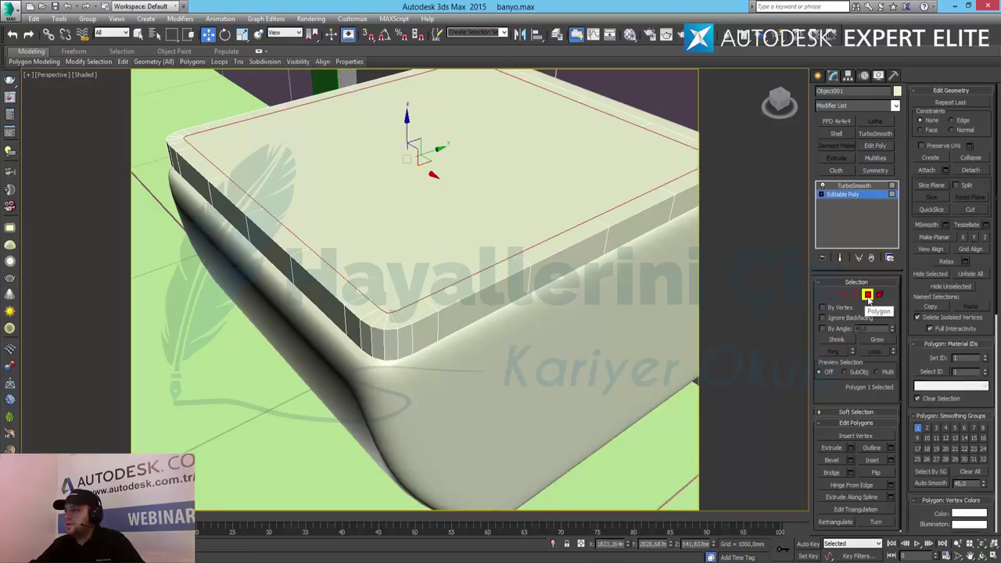
click(867, 295)
click(852, 186)
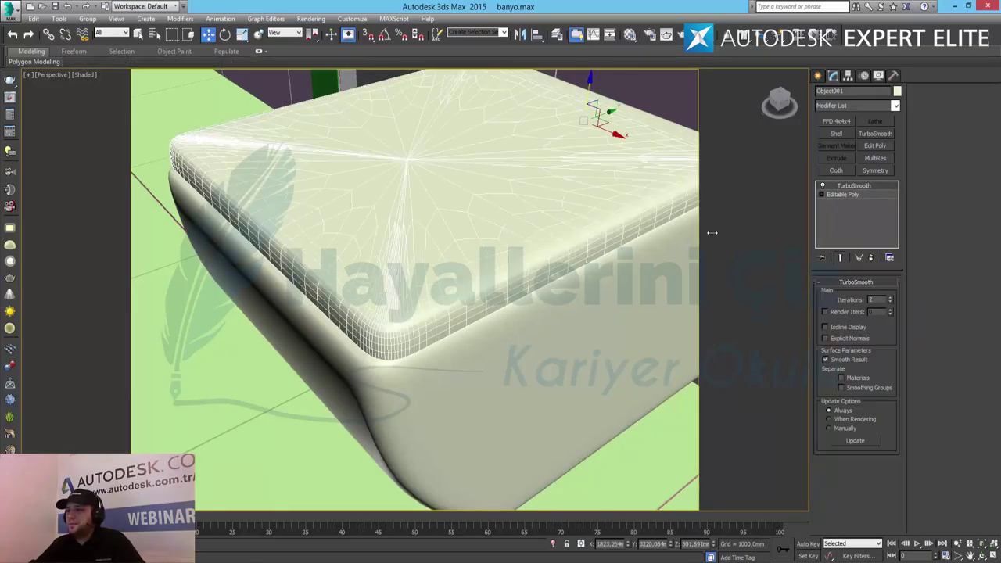
alt+middle_drag(443, 248, 484, 238)
Step: Switch to the Camera001 view of the whole bathroom and clear the selection
alt+middle_drag(556, 213, 553, 218)
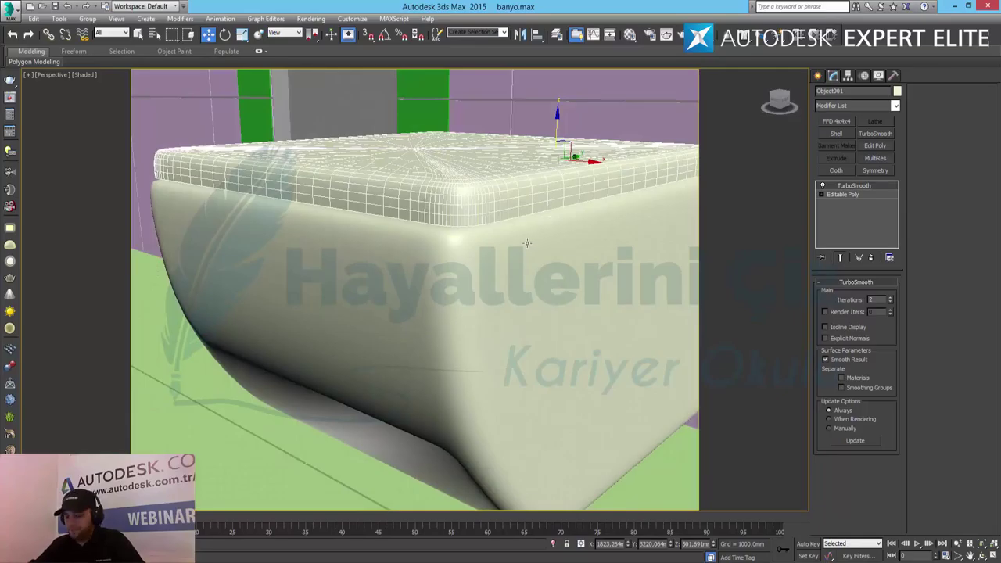
key(c)
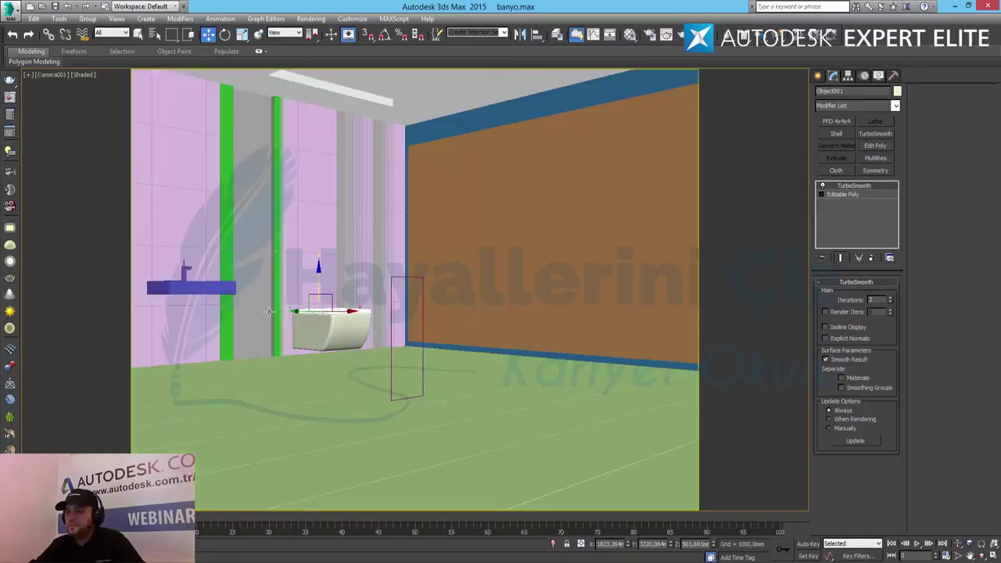
click(422, 308)
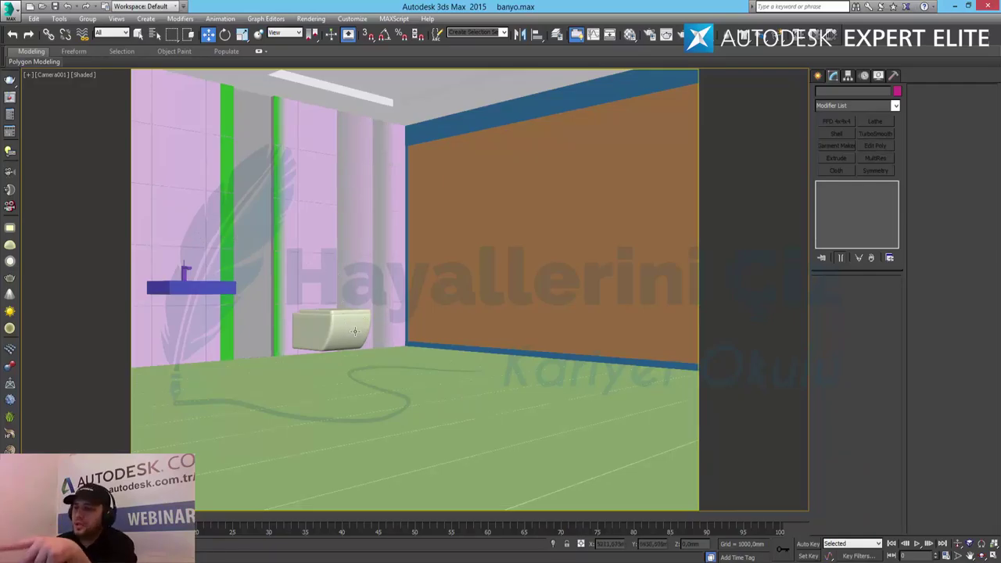
Step: Frame and orbit the wall sink in the Perspective view
key(p)
click(207, 289)
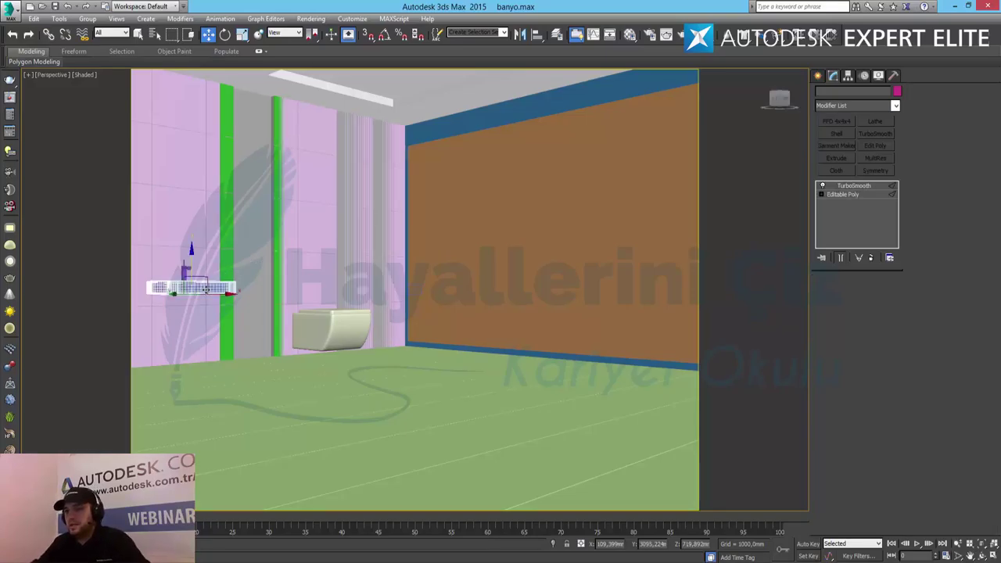
key(z)
alt+middle_drag(474, 376, 338, 364)
alt+middle_drag(308, 328, 300, 230)
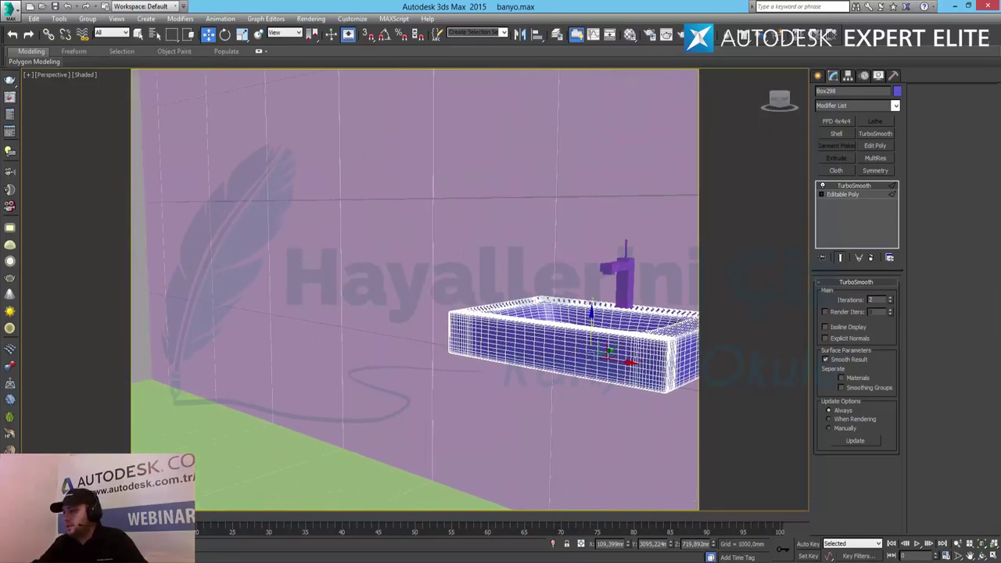
Step: Maximize the Left view framing the toilet and sink, and start a Plane primitive
key(alt+w)
click(179, 247)
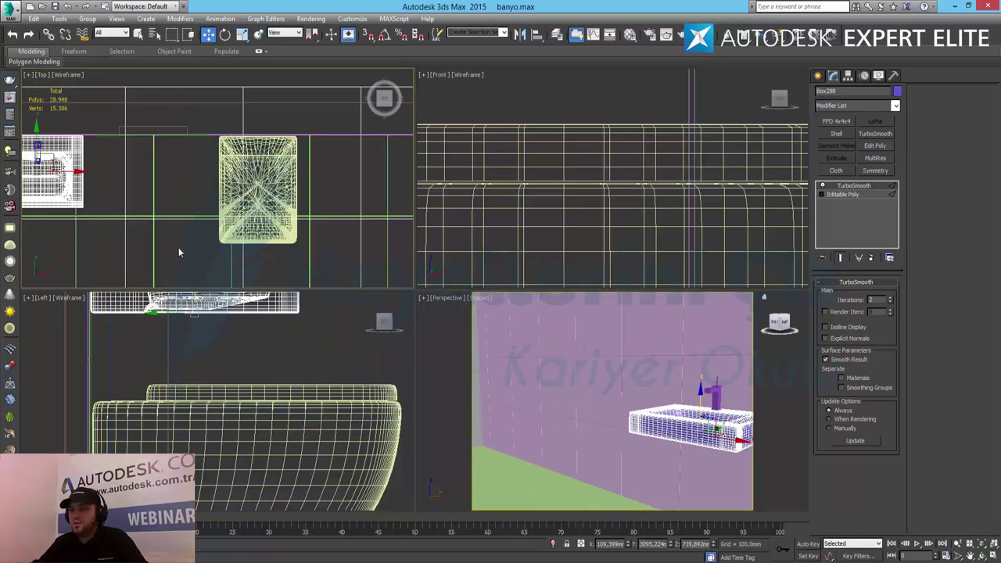
scroll(221, 360, down, 5)
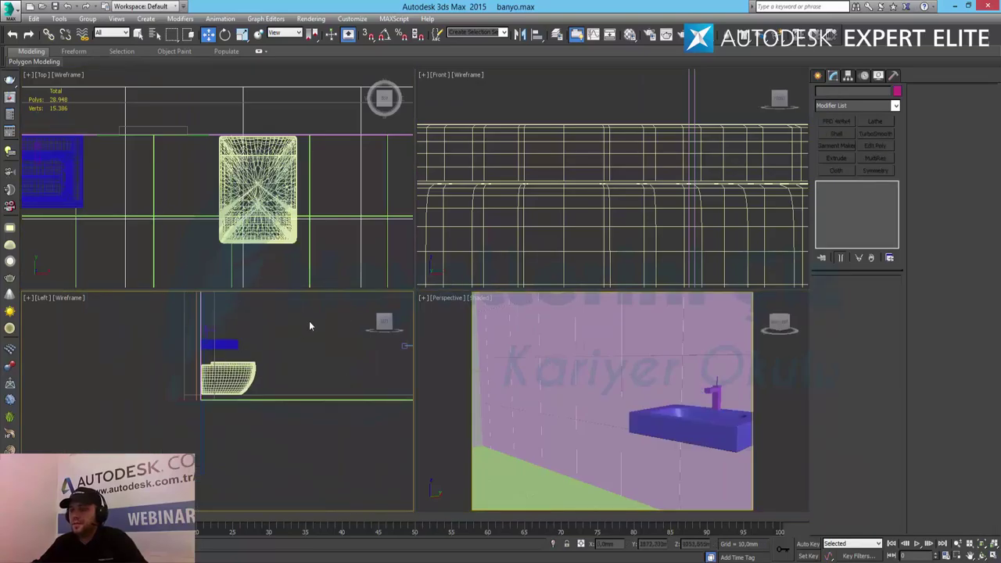
middle_drag(310, 326, 258, 367)
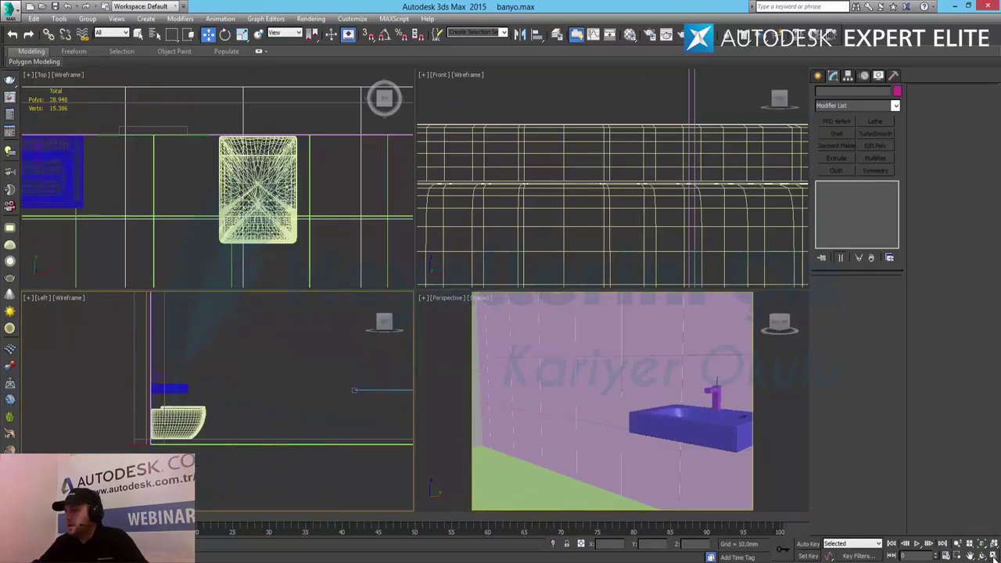
key(alt+w)
middle_drag(564, 247, 474, 351)
scroll(489, 311, down, 2)
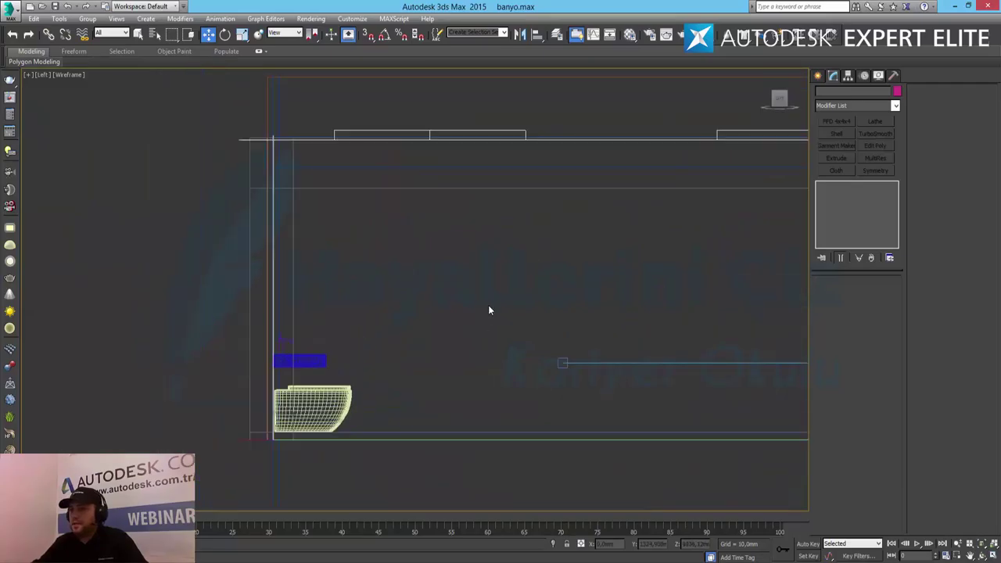
scroll(462, 259, up, 4)
middle_drag(338, 337, 375, 370)
click(818, 76)
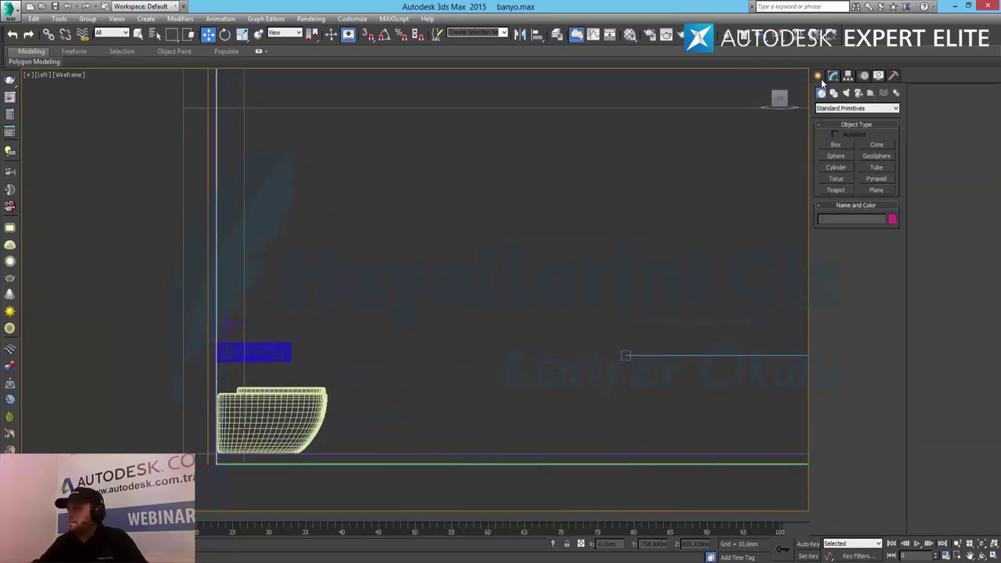
click(877, 190)
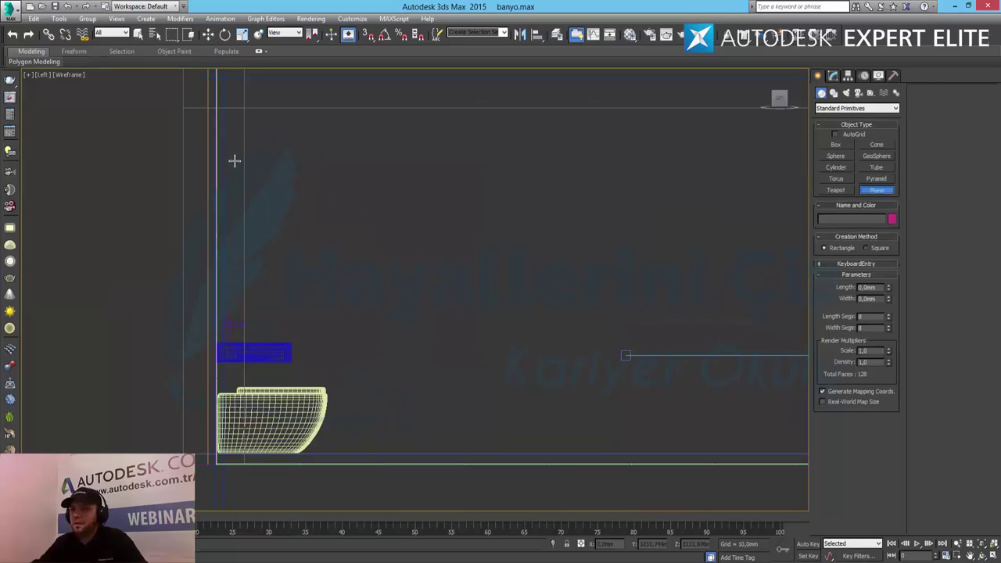
Step: Draw a tall plane from above the sink to the floor and slide it along the wall
drag(222, 151, 352, 461)
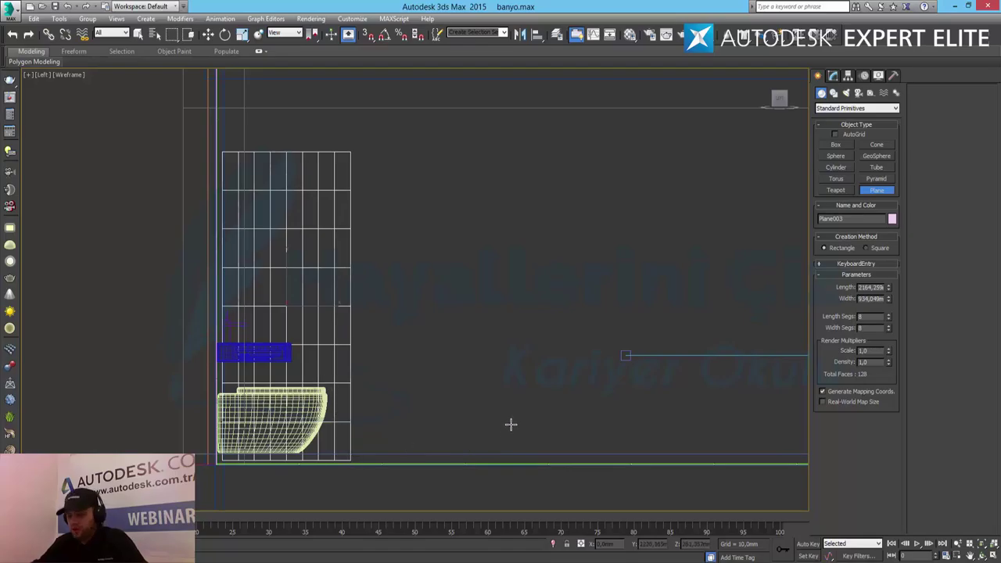
key(w)
key(alt+w)
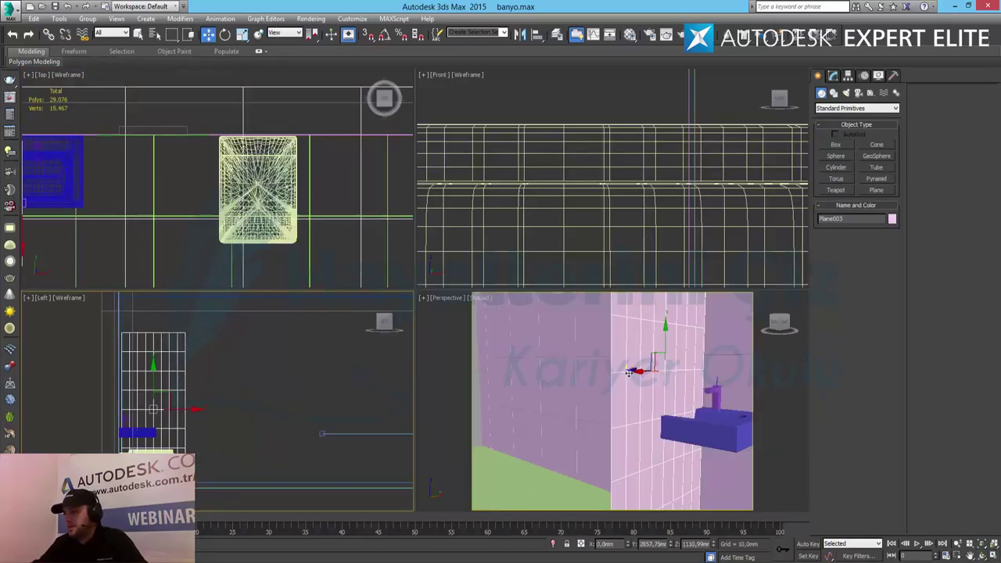
scroll(273, 200, down, 5)
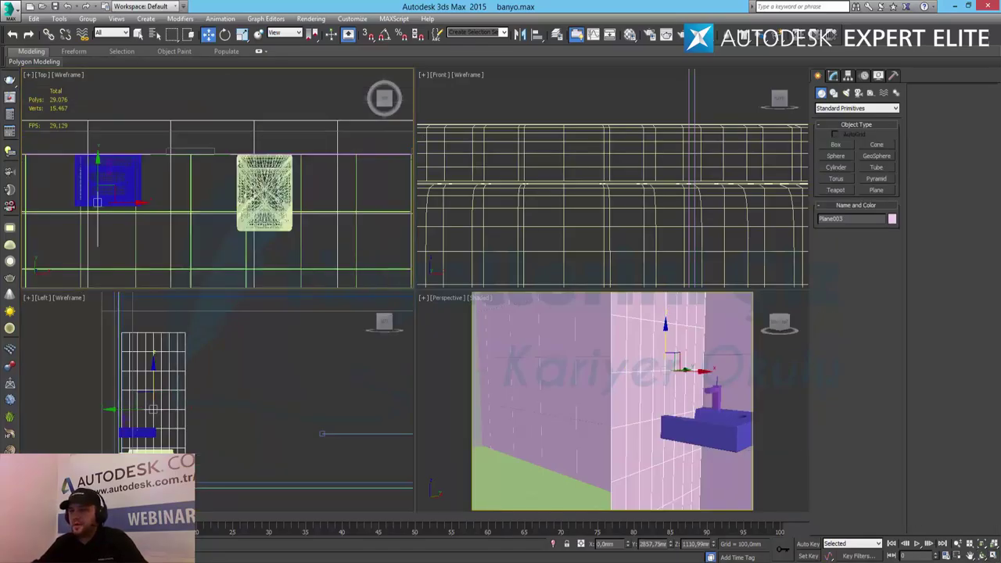
drag(219, 202, 115, 205)
Step: Set the plane's length and width segments to 64 each
click(607, 420)
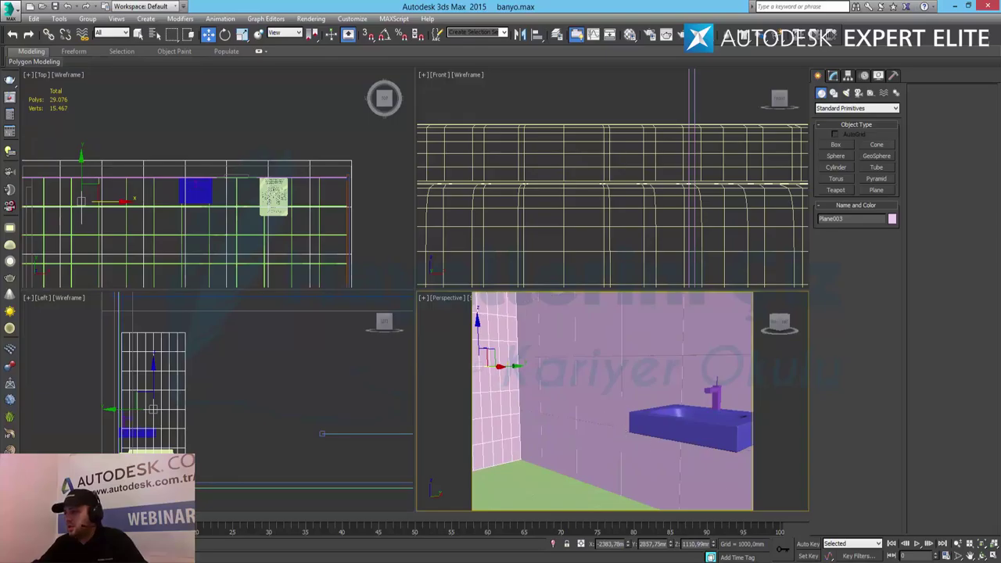
key(alt+w)
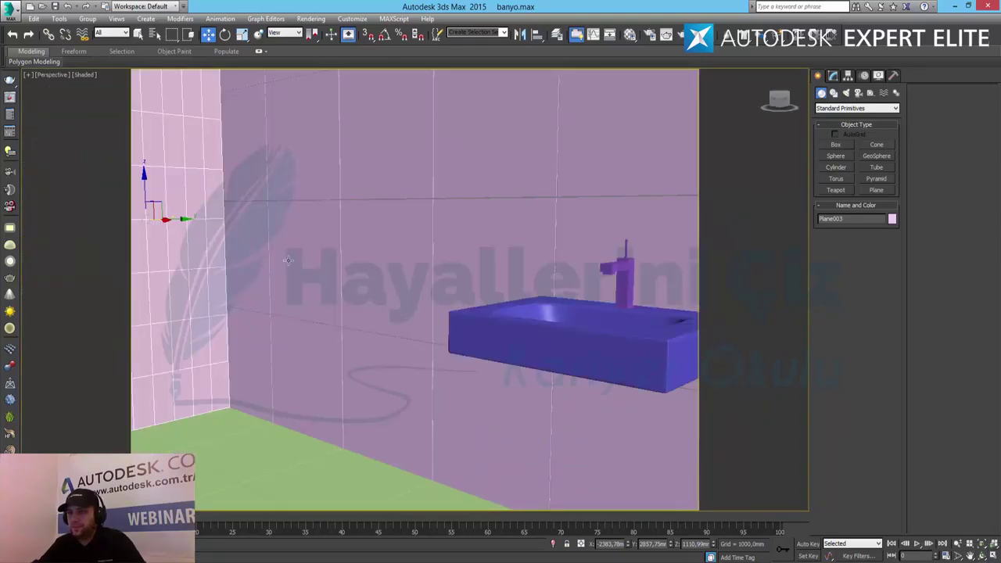
key(z)
alt+middle_drag(430, 293, 722, 209)
click(833, 76)
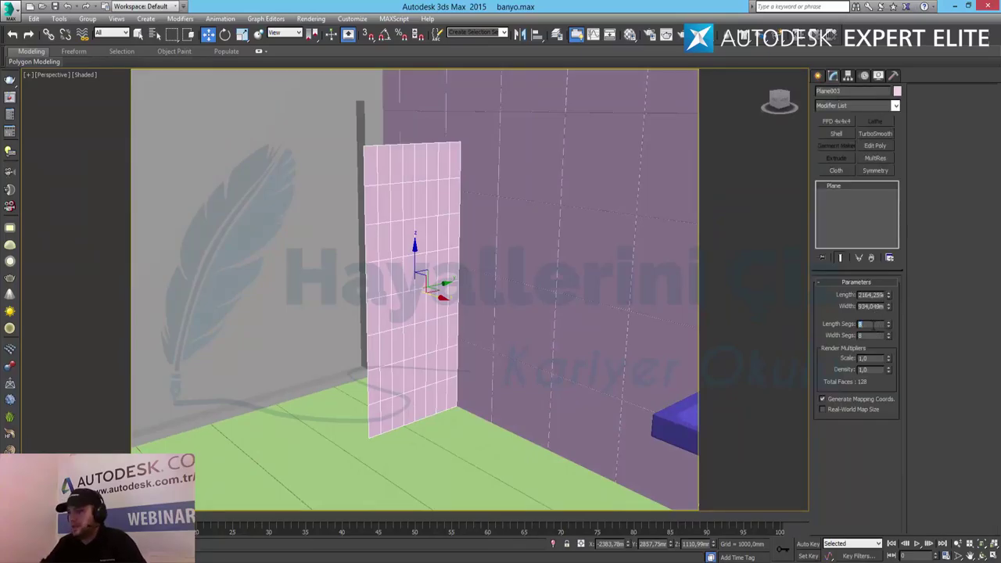
text(16)
key(Tab)
text(16)
key(Return)
key(Return)
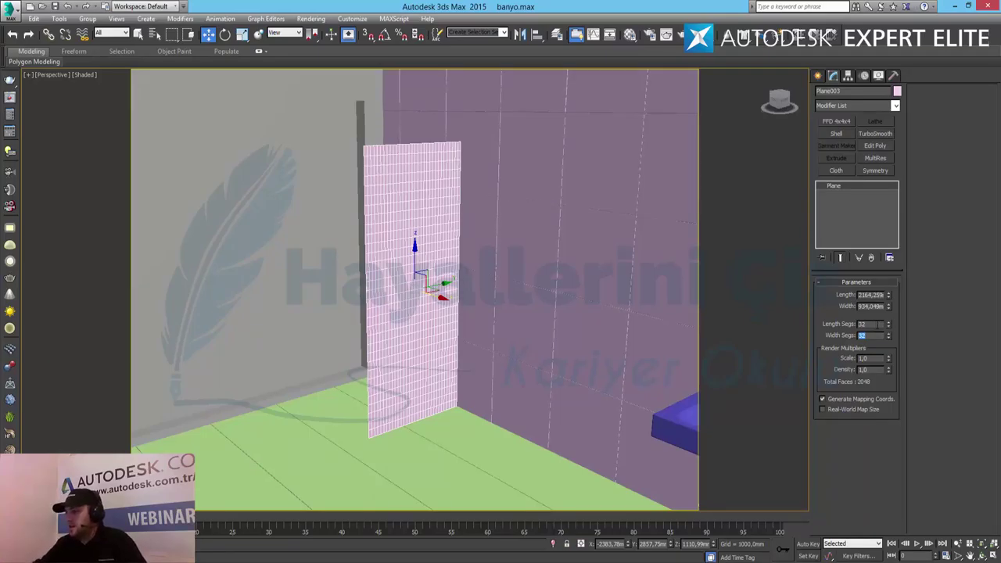
text(64)
key(Tab)
text(6)
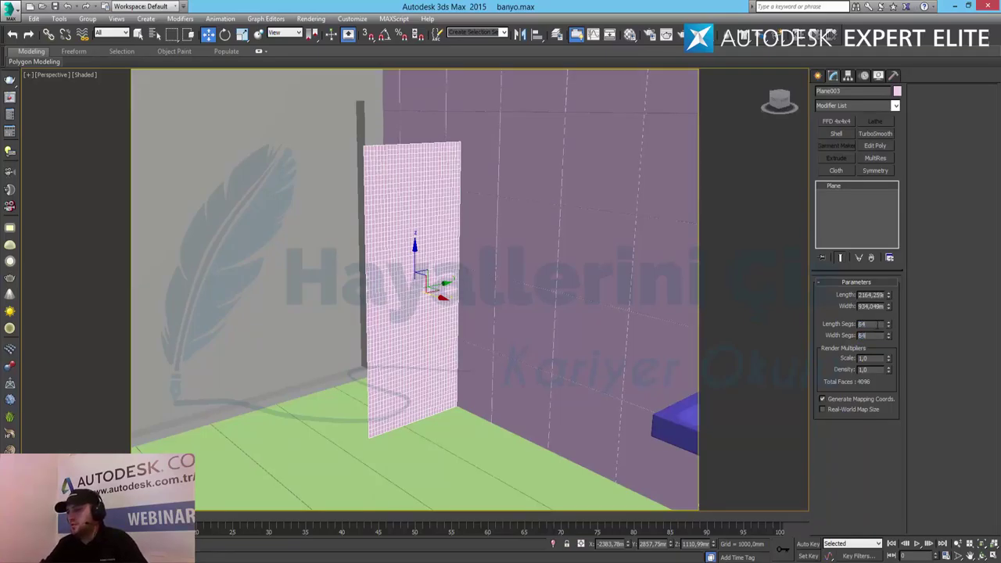
text(4)
key(Return)
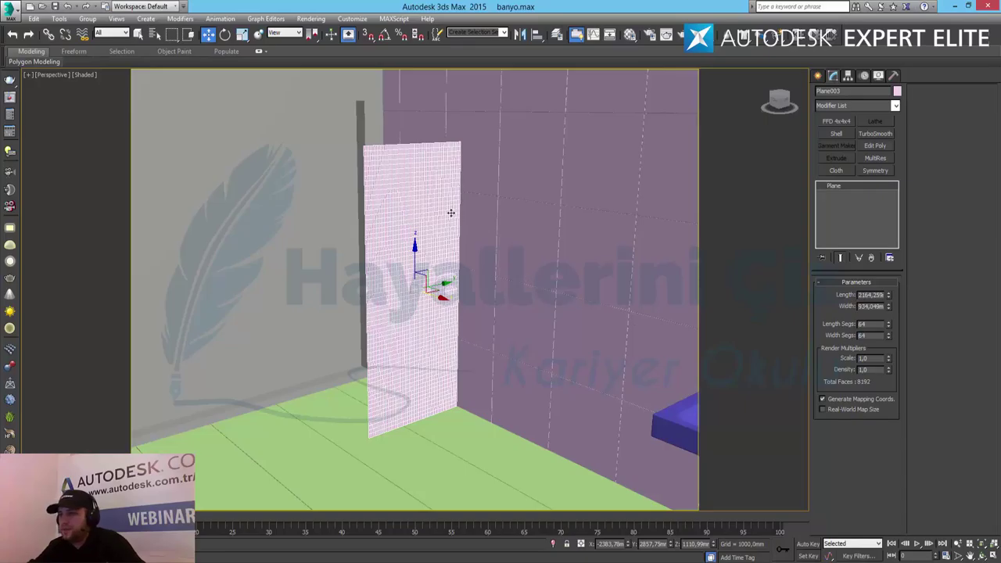
Step: Isolate the selected plane and zoom in on it
right_click(438, 205)
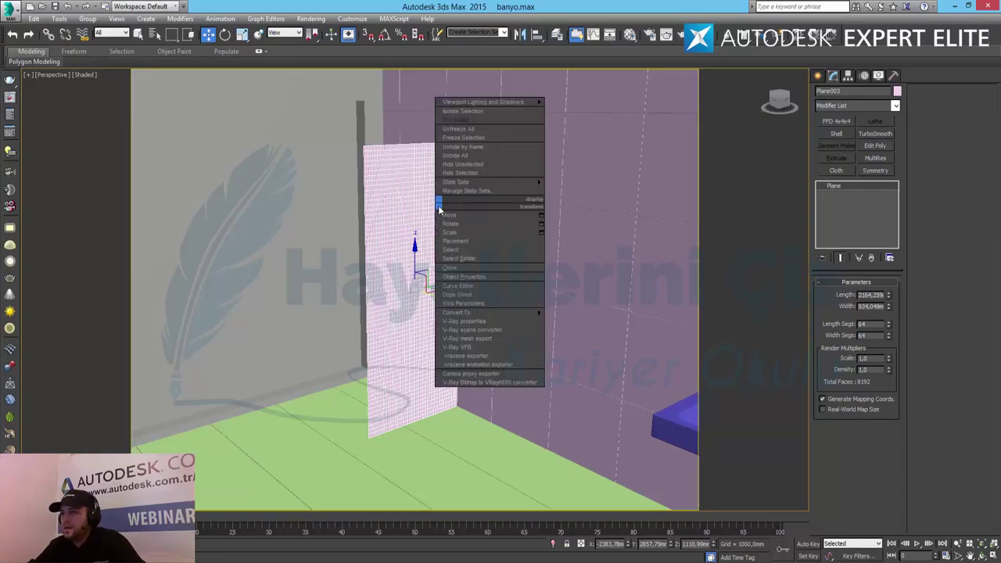
click(461, 111)
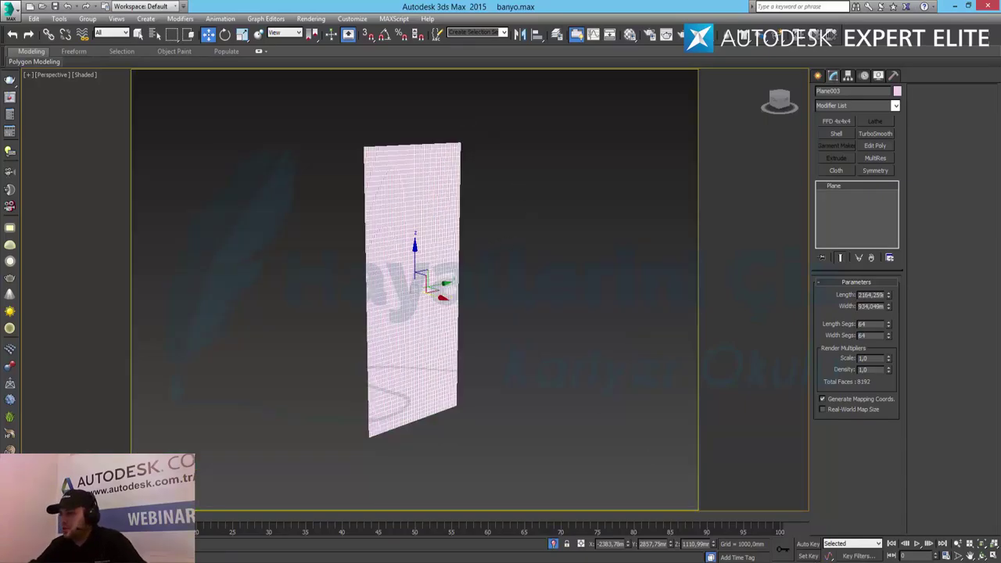
click(956, 545)
scroll(367, 316, up, 4)
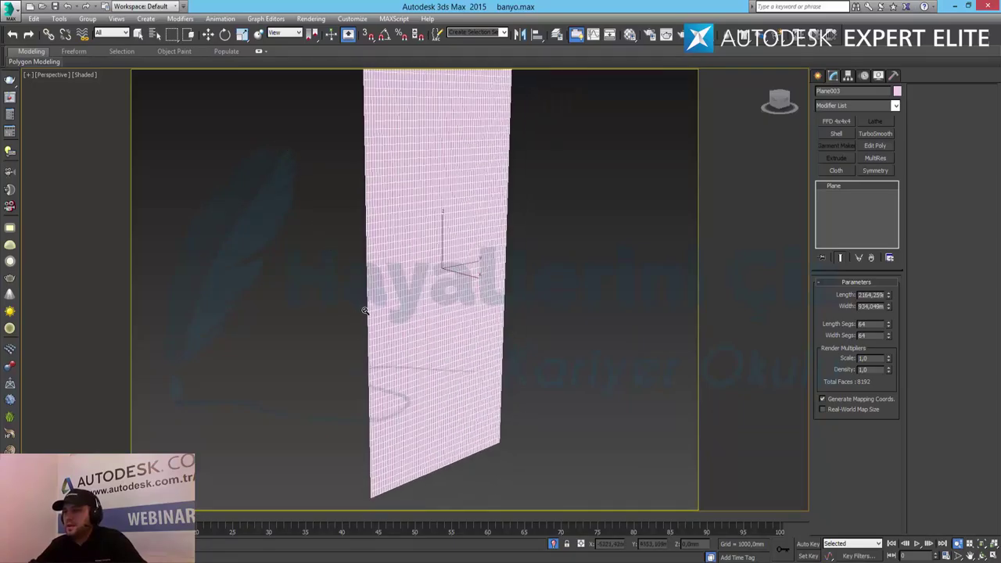
middle_drag(442, 211, 438, 237)
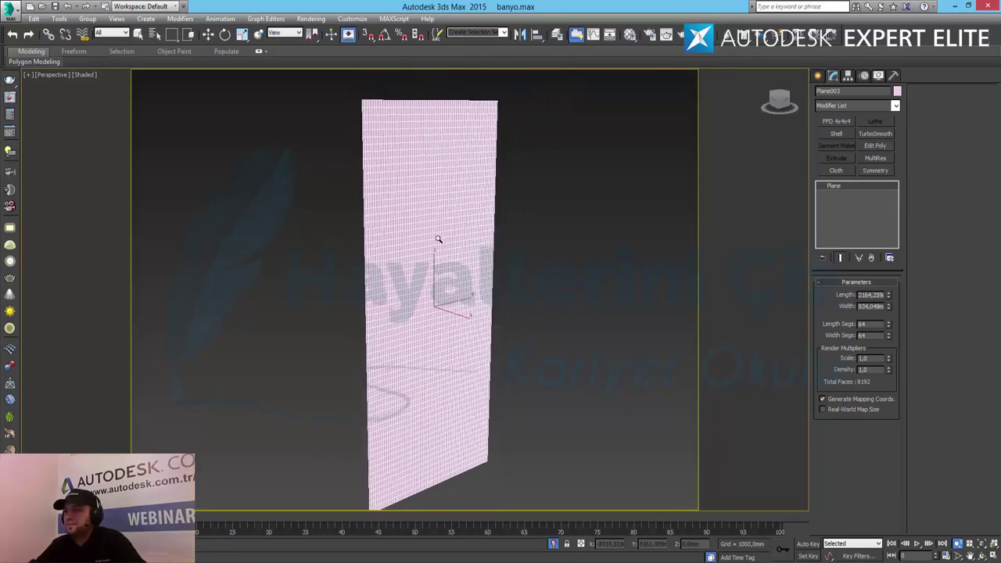
Step: Convert the plane to an Editable Poly and bring up the Generate Topology patterns
mouse_move(39, 63)
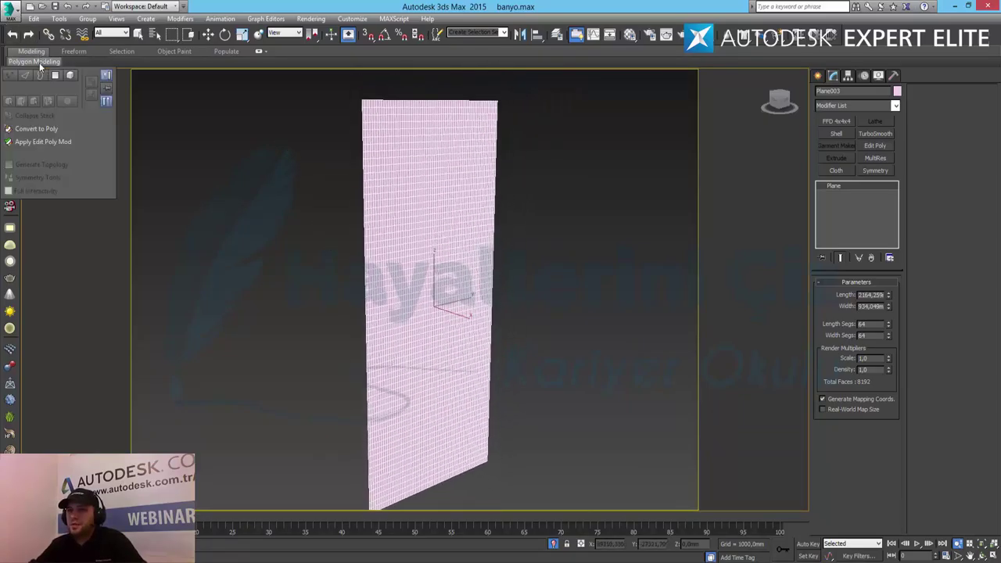
click(36, 129)
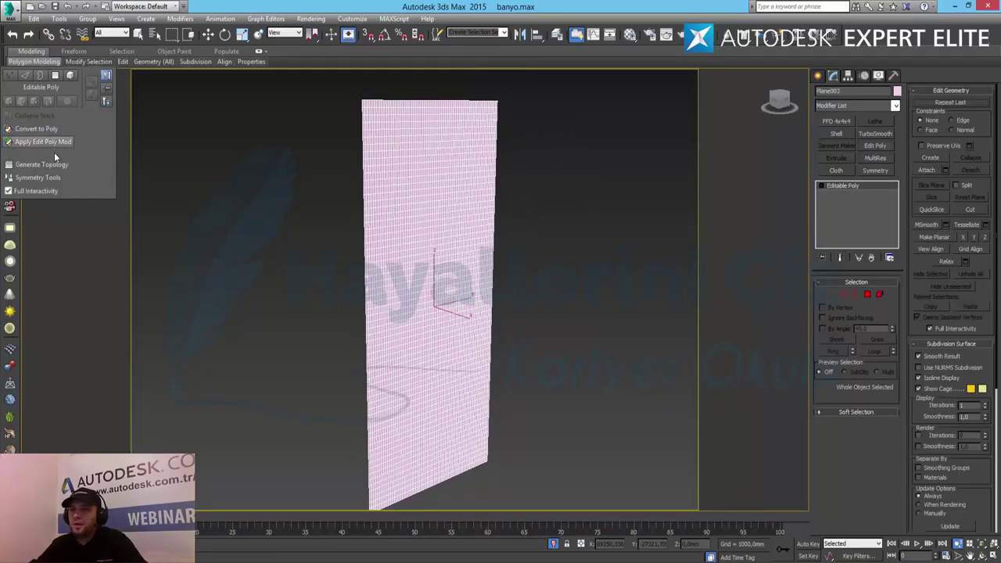
click(52, 166)
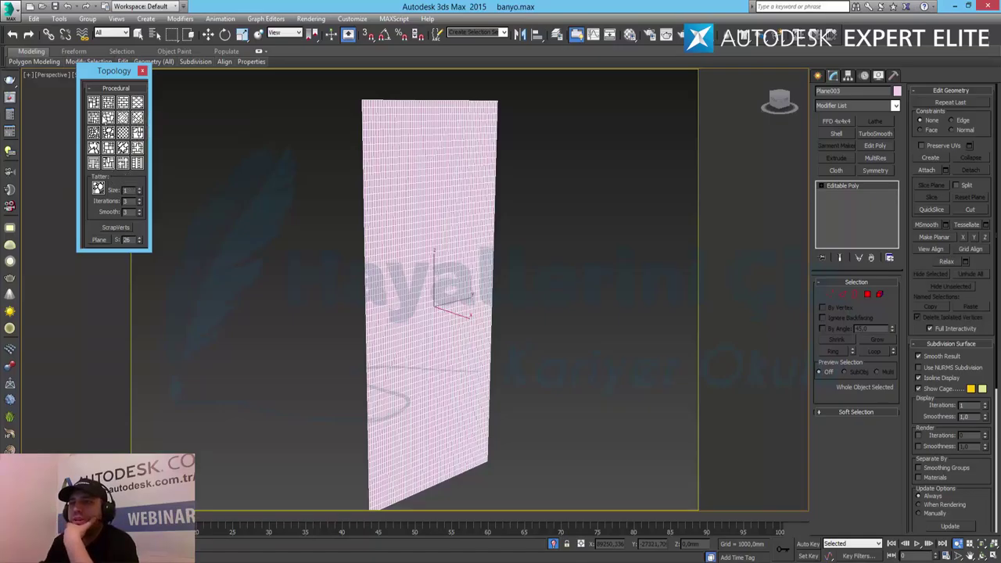
Step: Apply the Tatter procedural topology pattern to the plane for large irregular cells
click(108, 148)
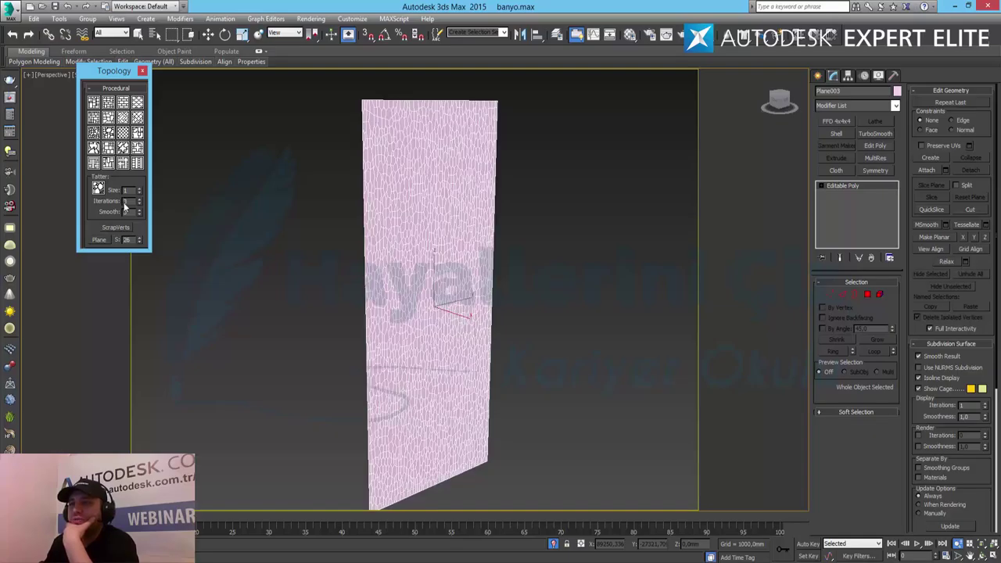
click(93, 133)
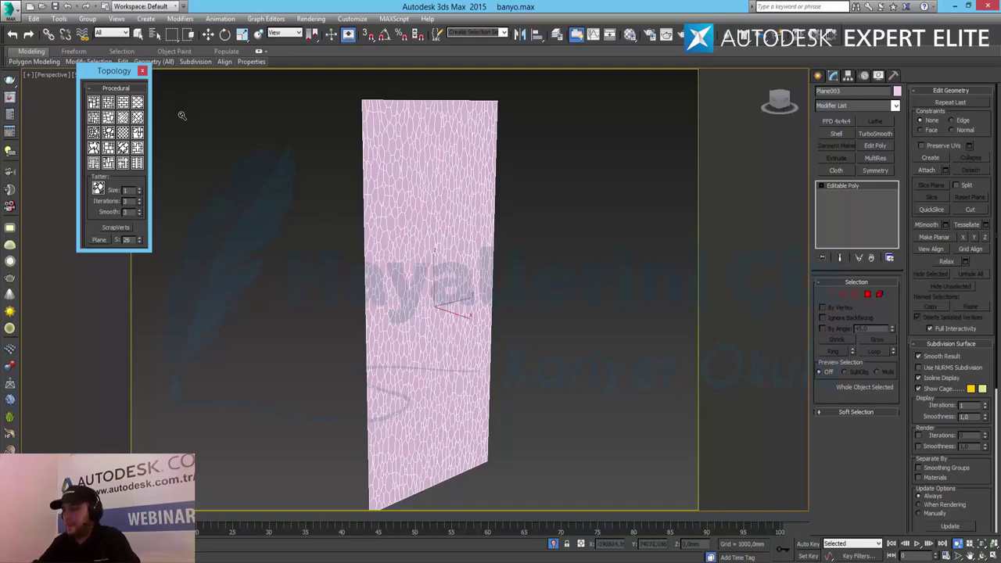
Step: Add a Lattice modifier to the plane and set the strut radius to 6.5 mm
click(897, 110)
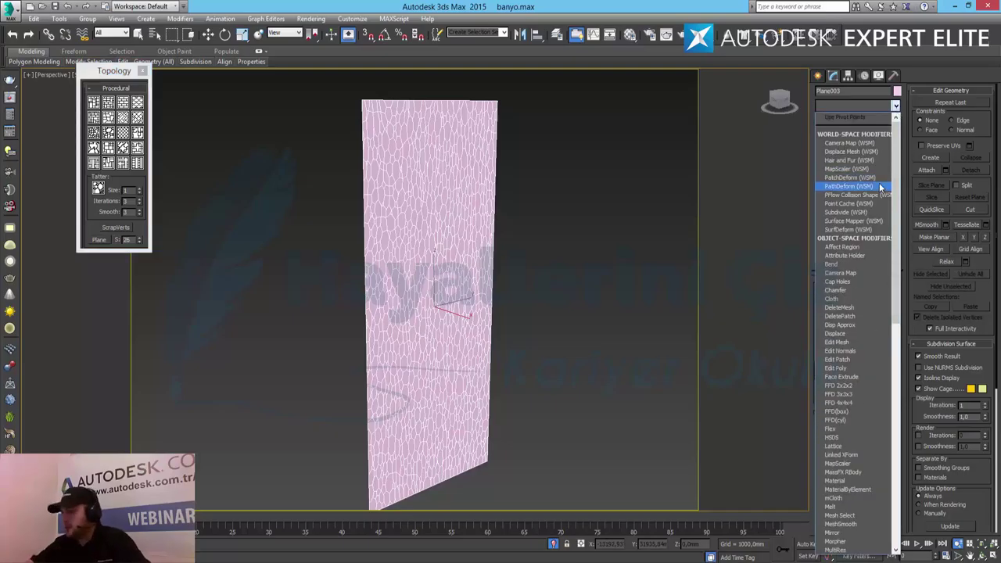
click(849, 448)
click(849, 452)
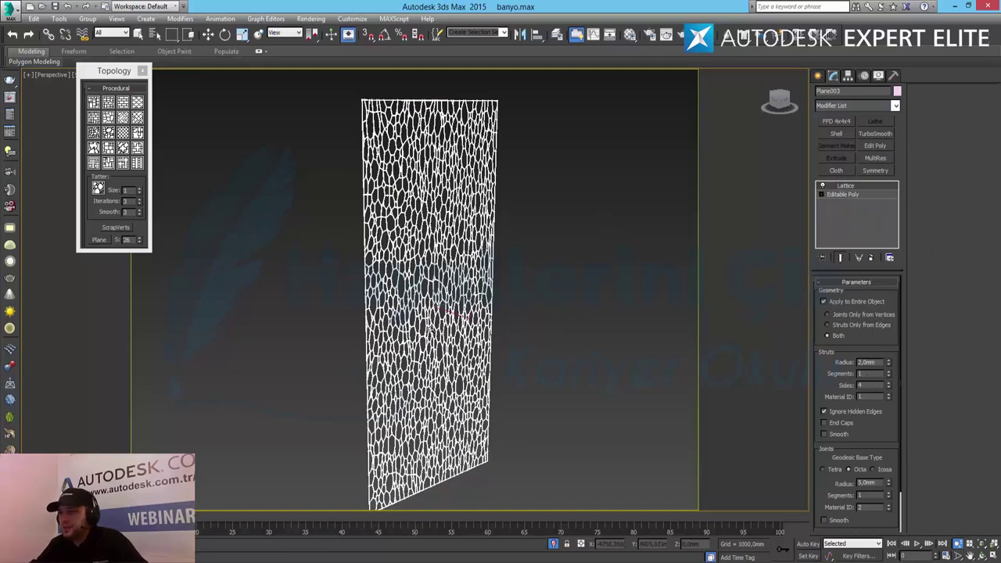
drag(435, 327, 426, 293)
alt+middle_drag(424, 294, 440, 195)
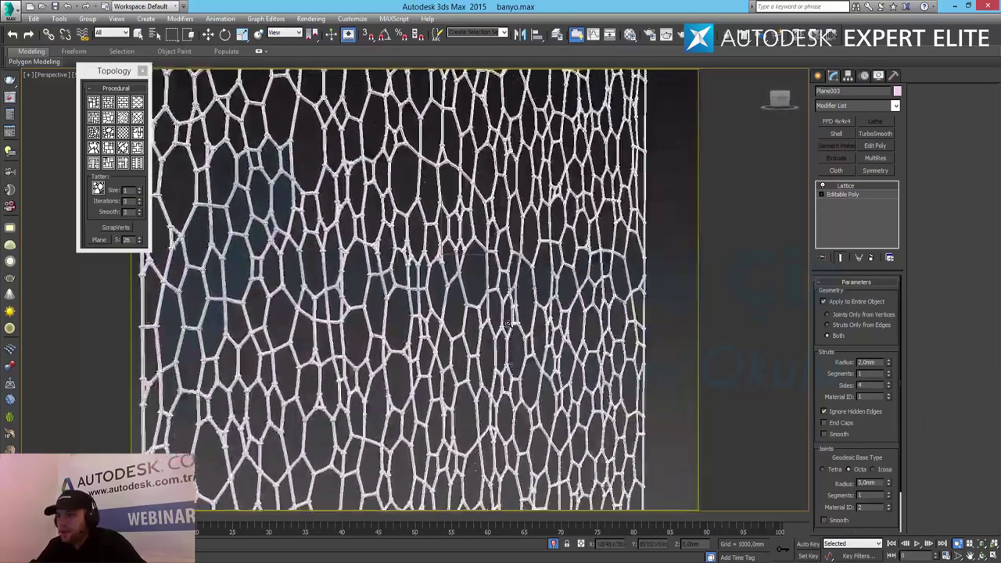
drag(888, 365, 890, 356)
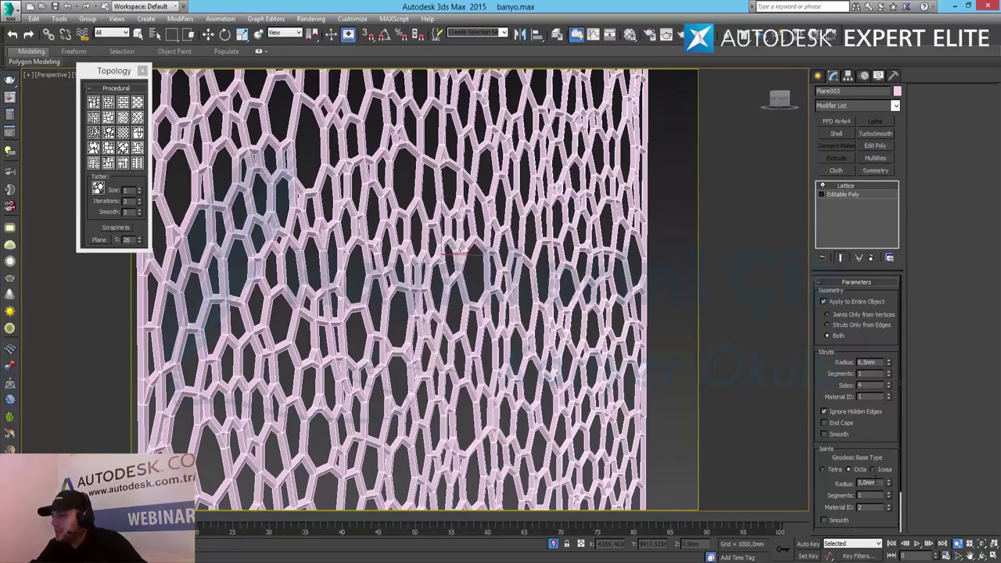
Step: Try joint radii of 5 and 10 mm with more segments, then set joint radius to 0
mouse_move(890, 483)
mouse_down()
mouse_move(894, 450)
mouse_move(898, 472)
mouse_up()
click(893, 497)
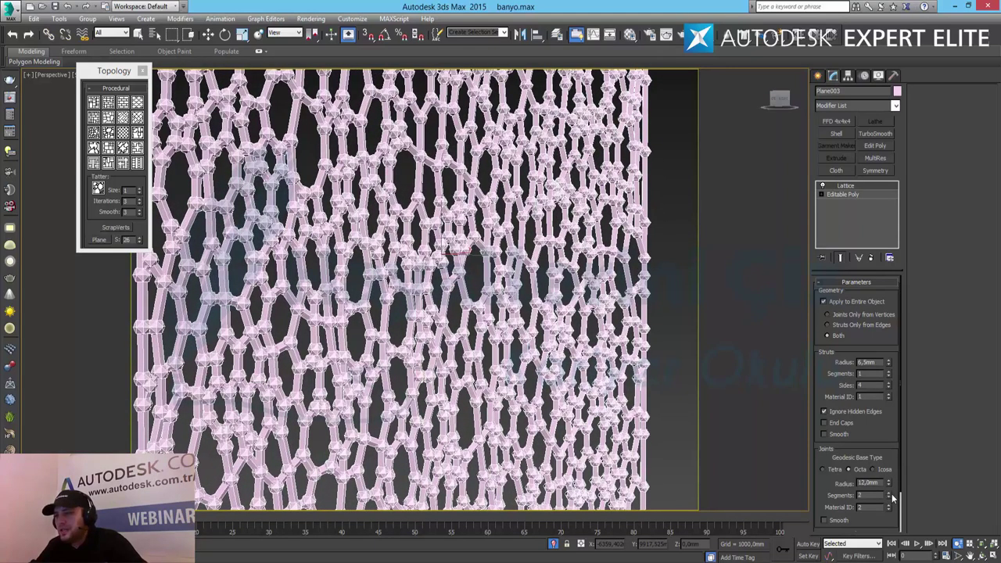
click(894, 497)
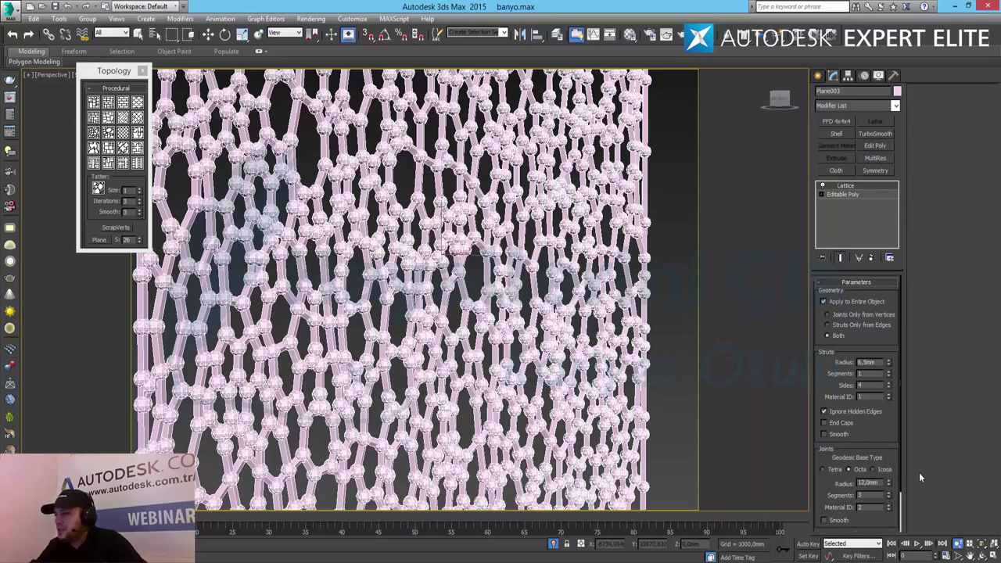
double_click(868, 483)
text(5)
key(Return)
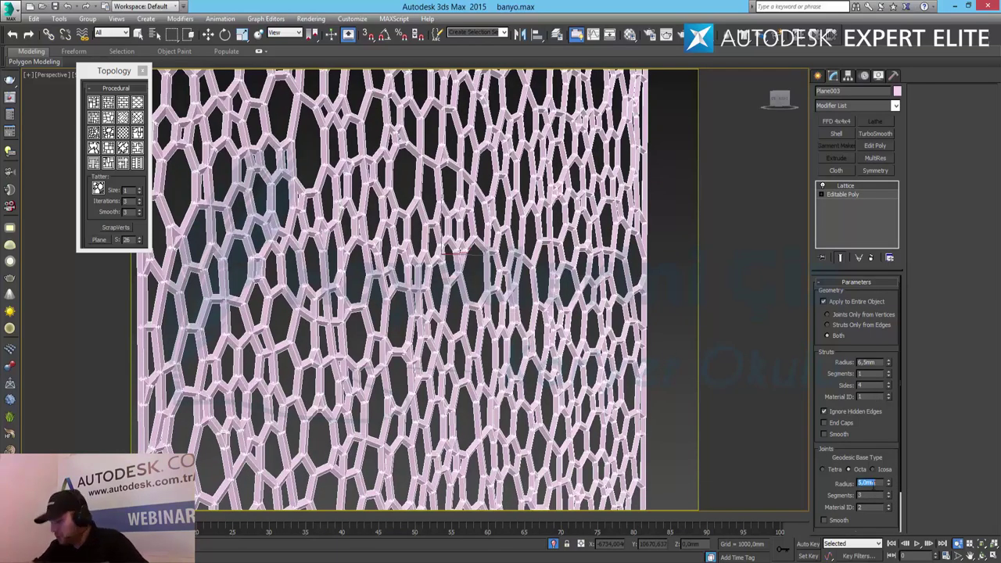
text(10)
key(Return)
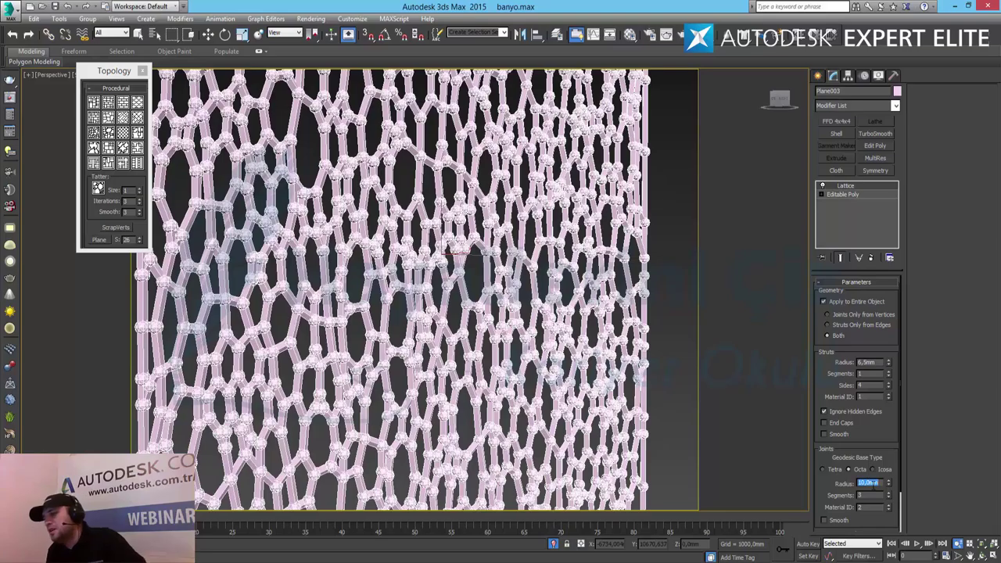
text(0)
key(Return)
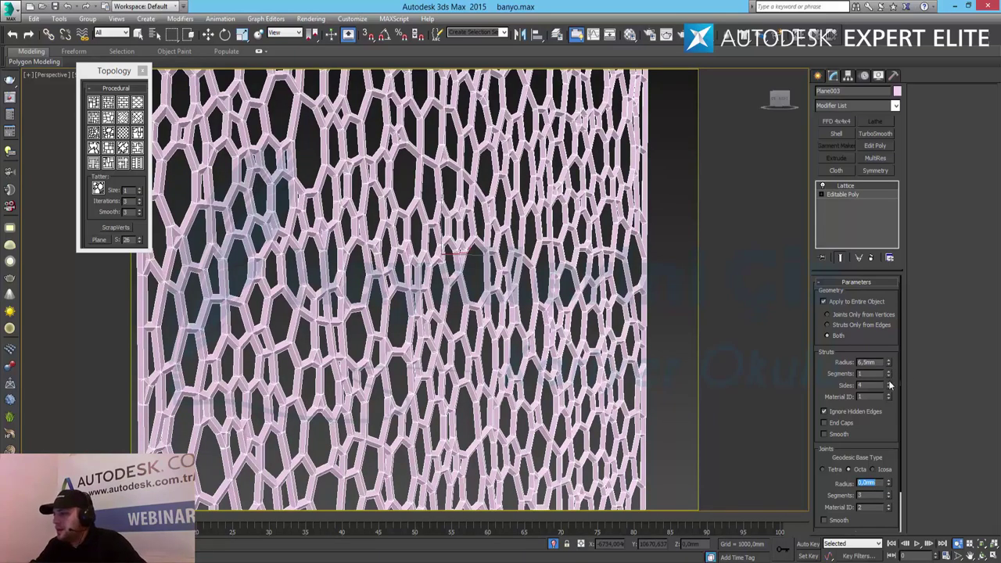
Step: Give the lattice struts 11 sides and a 6 mm radius, with end caps and smoothing on
drag(888, 384, 887, 375)
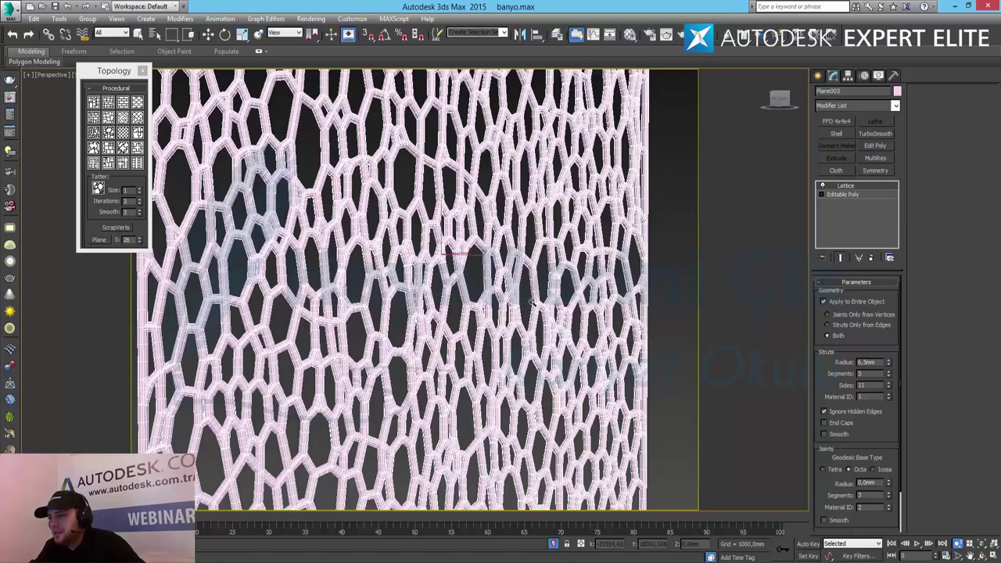
alt+middle_drag(530, 300, 488, 300)
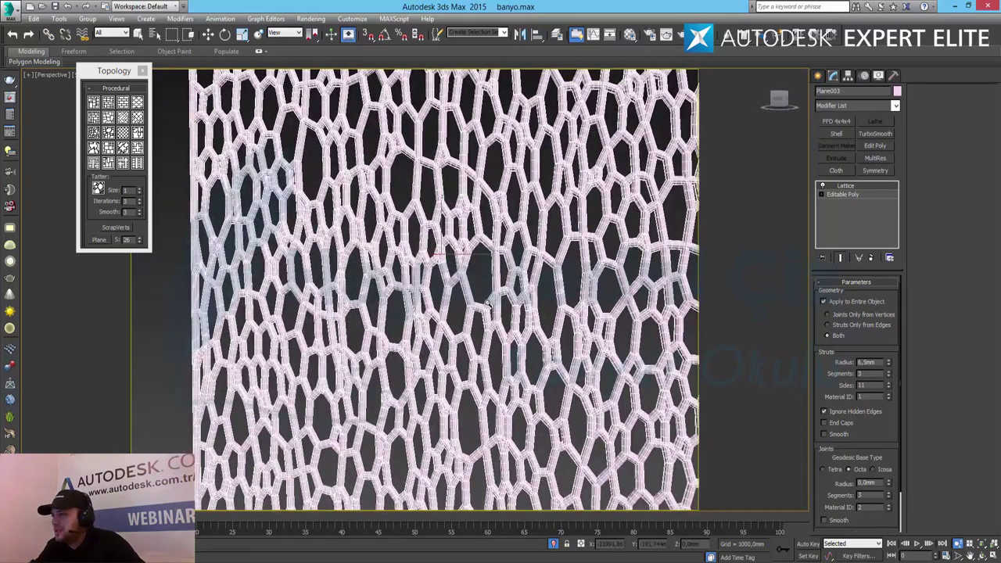
double_click(866, 362)
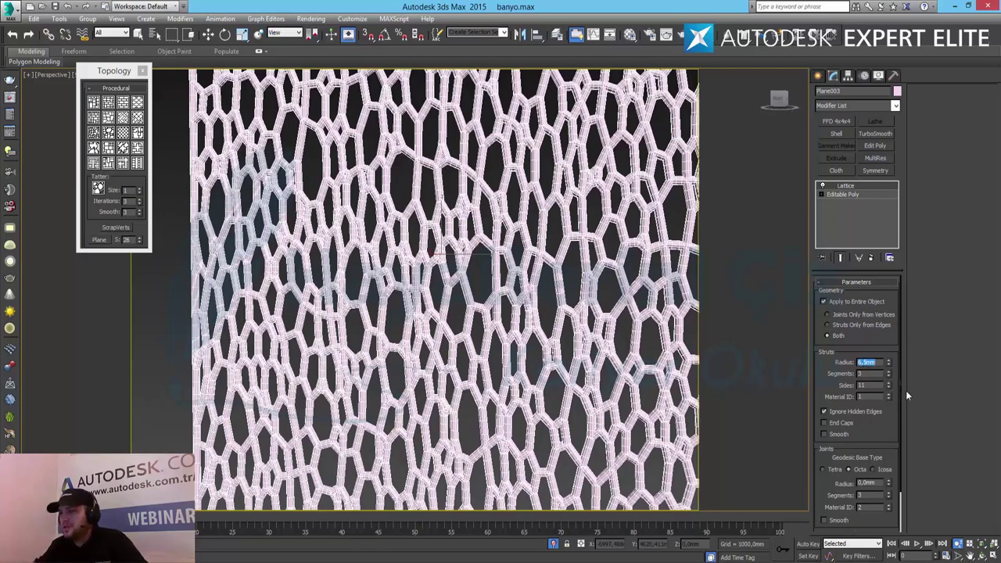
text(7)
key(Return)
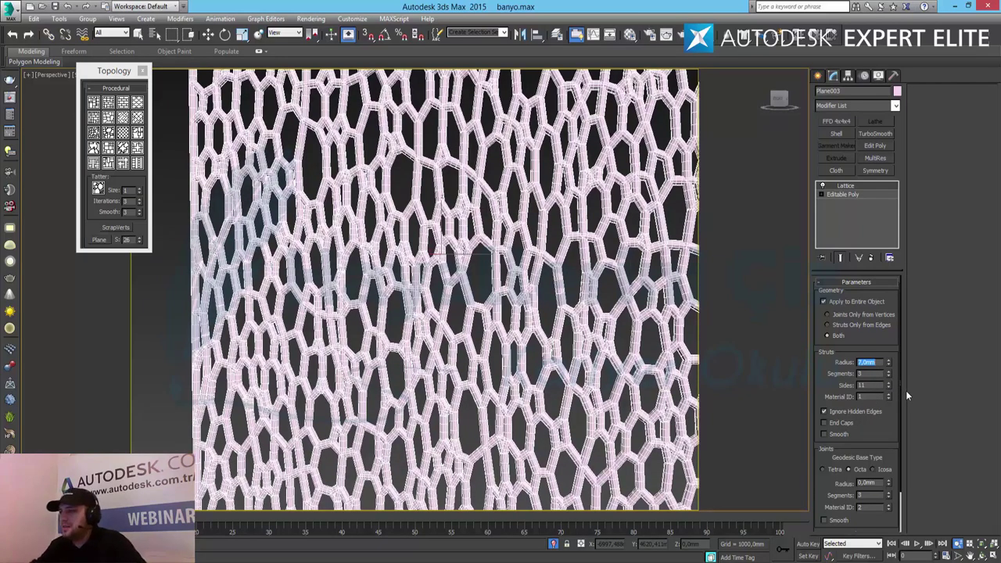
text(3)
key(Return)
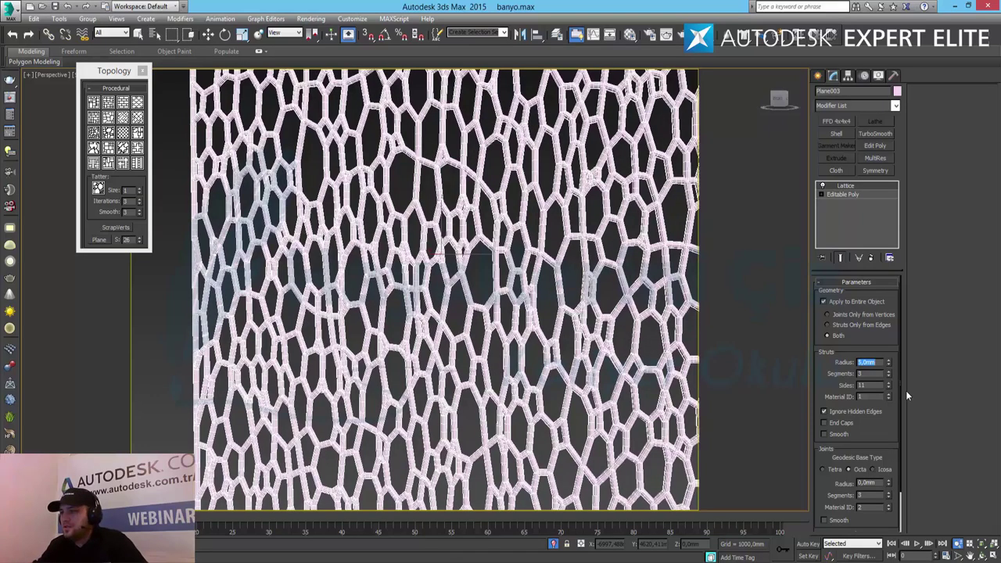
text(6)
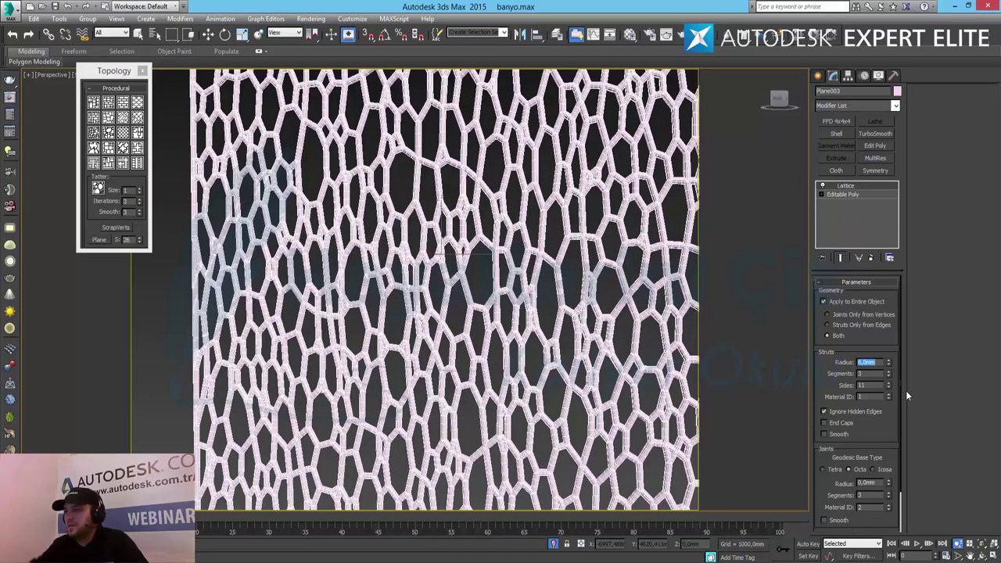
key(Return)
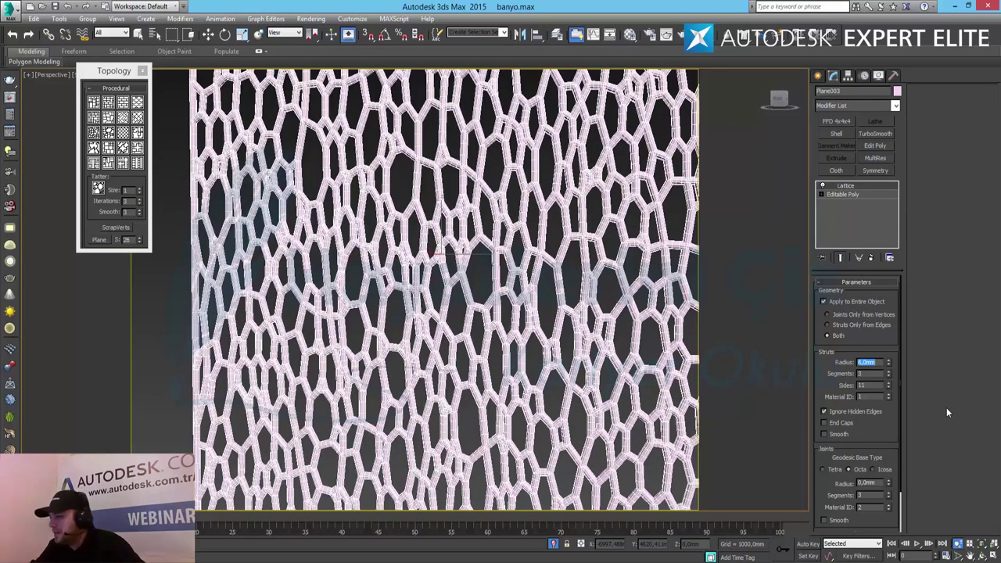
click(844, 423)
click(837, 433)
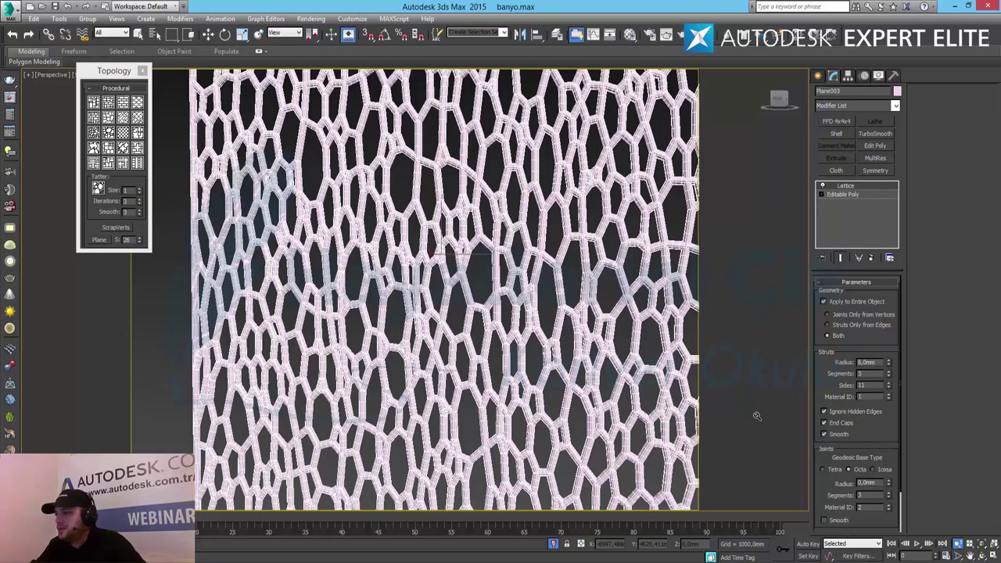
Step: Deselect the lattice panel and end isolation to bring back the whole bathroom scene
key(w)
scroll(474, 269, up, 5)
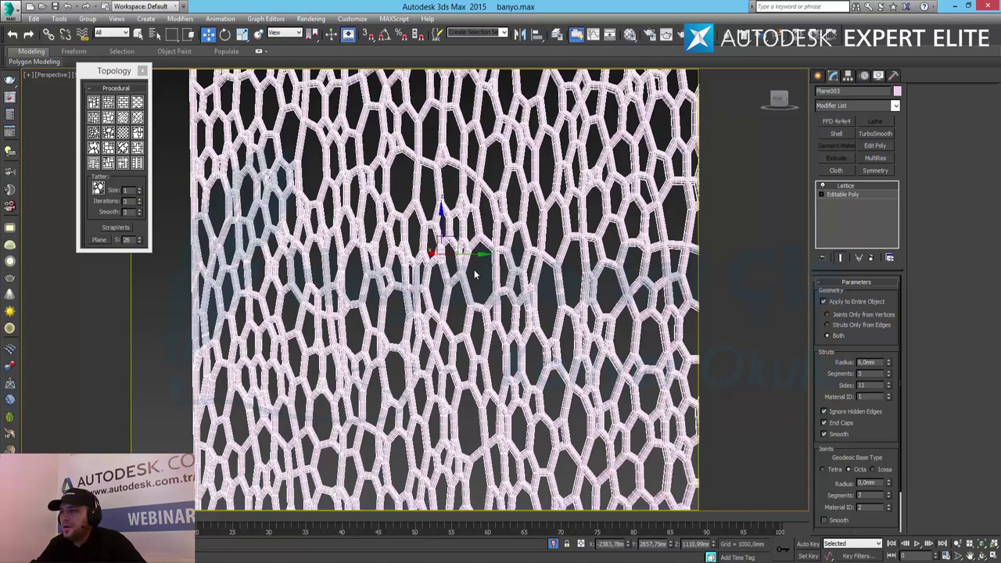
click(482, 277)
scroll(380, 298, down, 5)
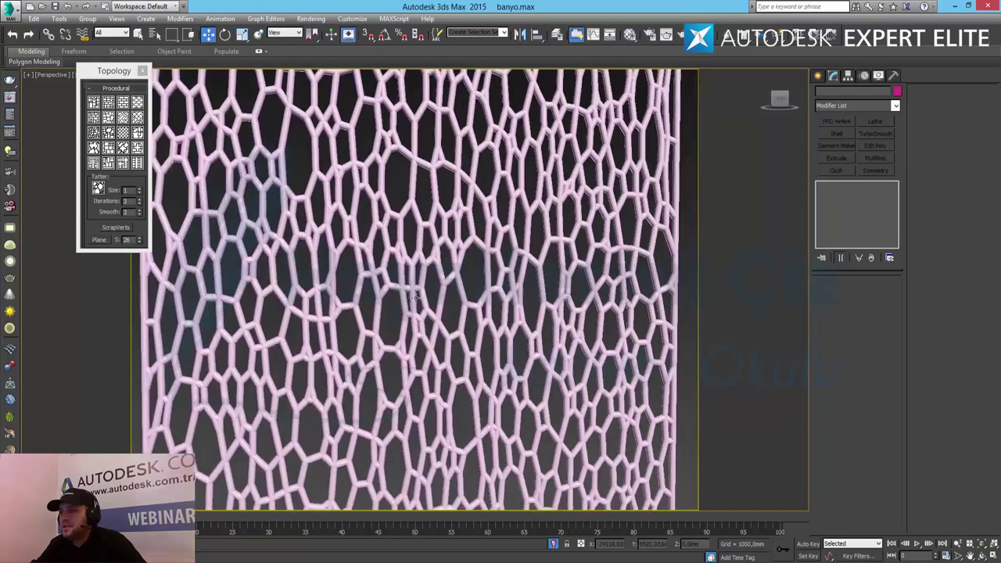
alt+middle_drag(380, 297, 451, 293)
right_click(450, 291)
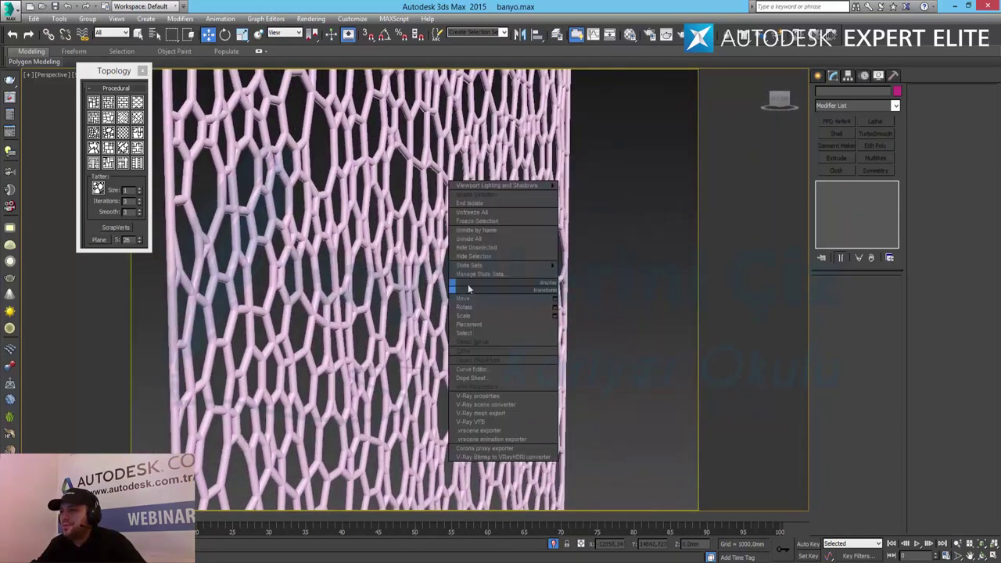
click(485, 205)
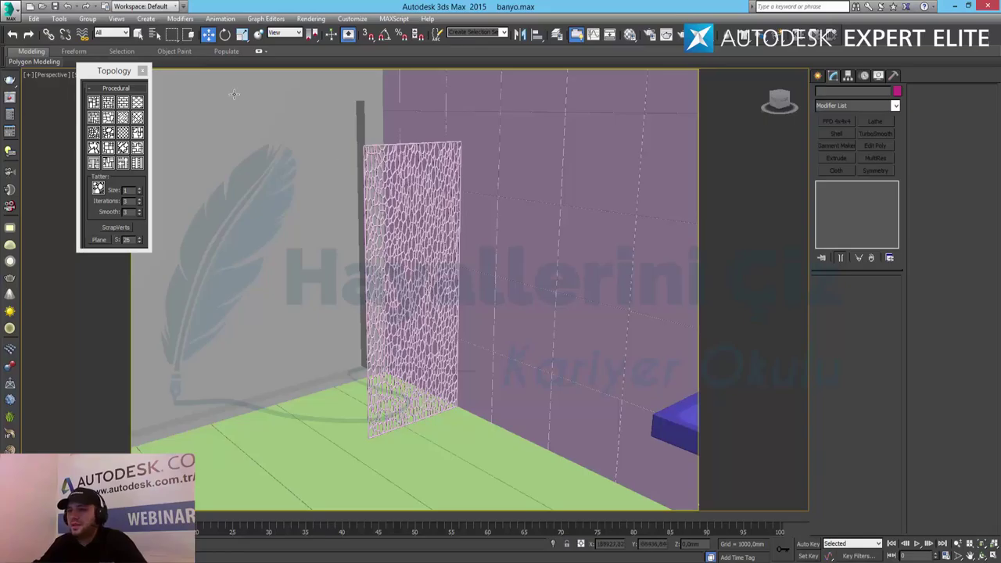
Step: Close the Topology panel and slide the lattice screen right along the wall toward the sink
click(143, 71)
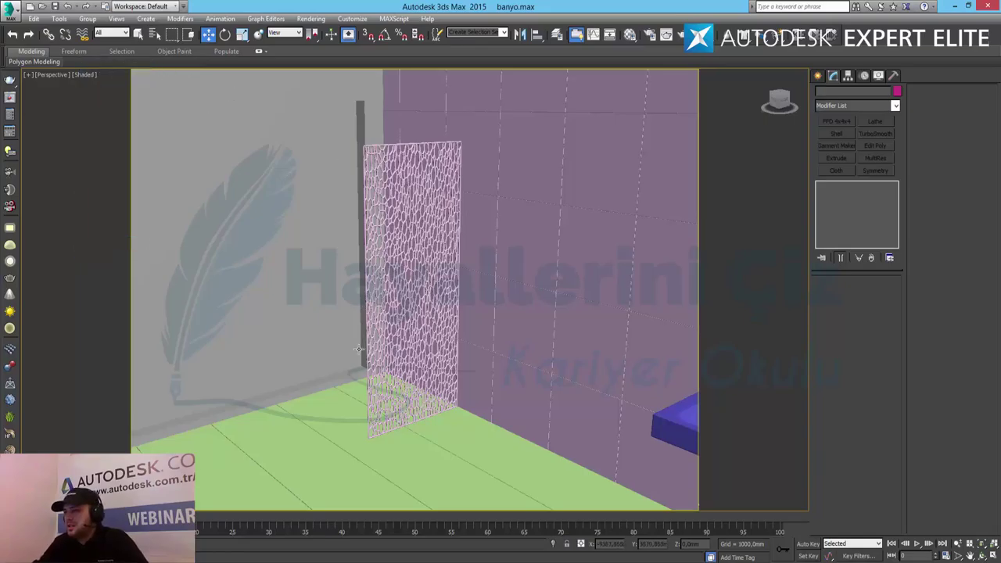
click(427, 322)
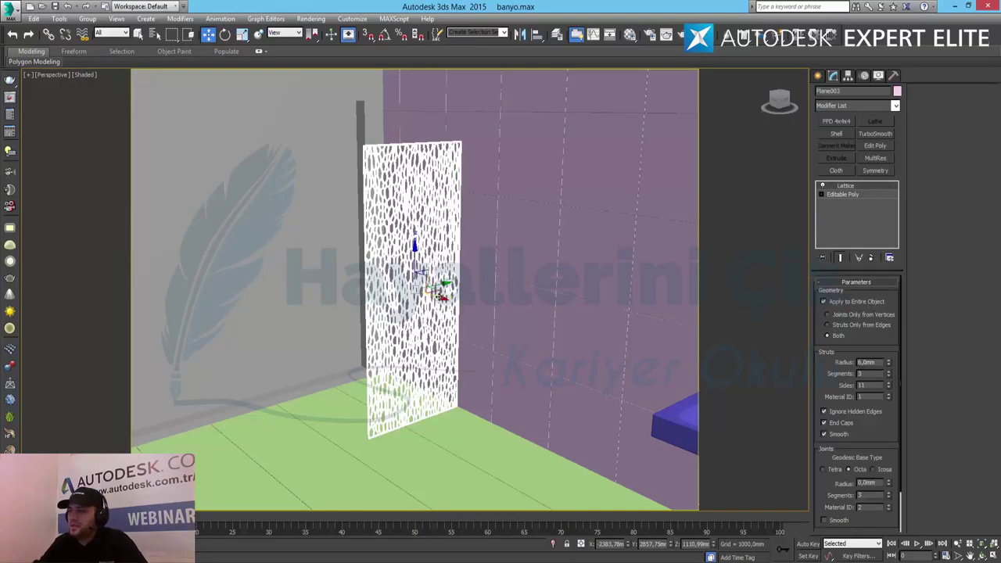
drag(443, 296, 474, 316)
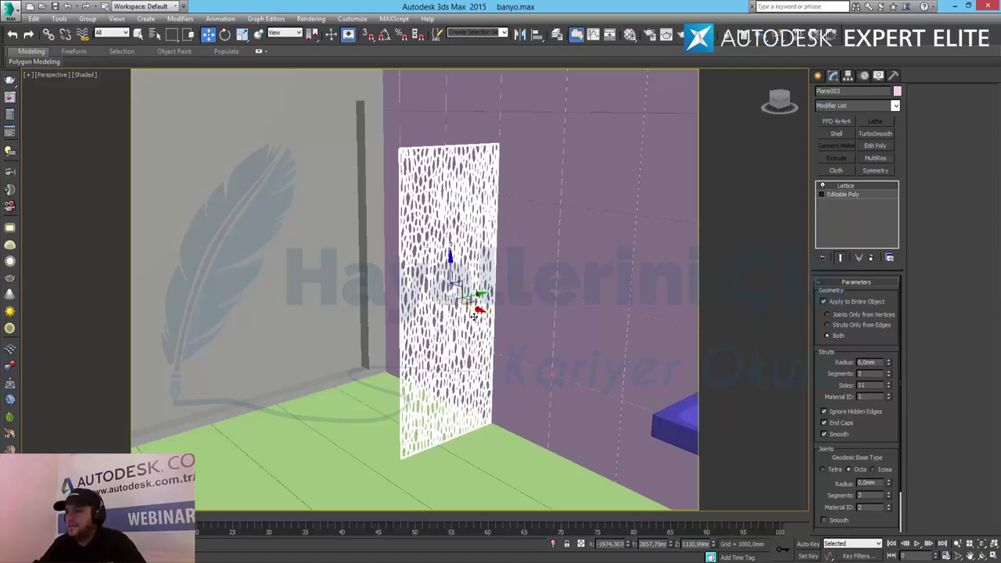
key(7)
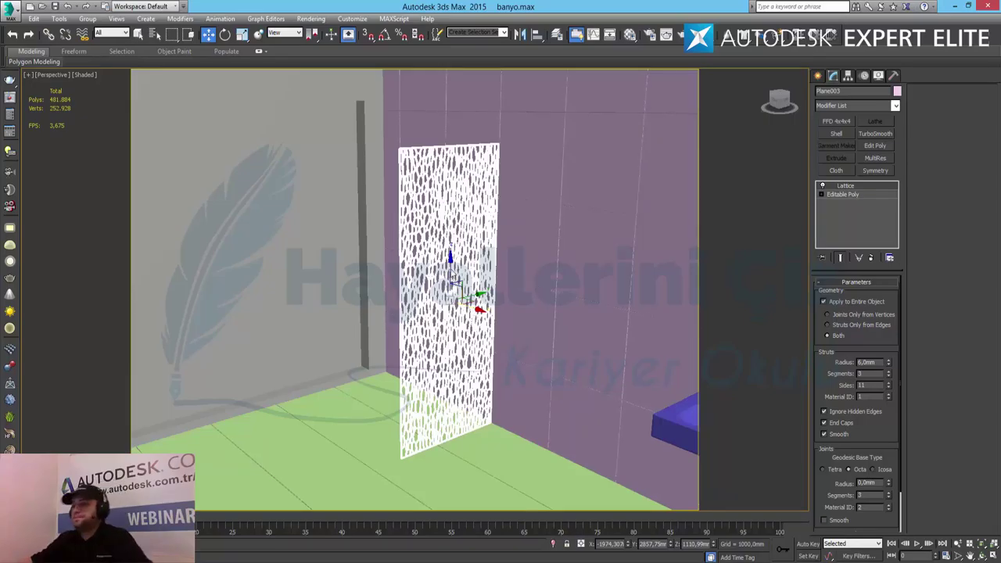
middle_drag(576, 329, 454, 290)
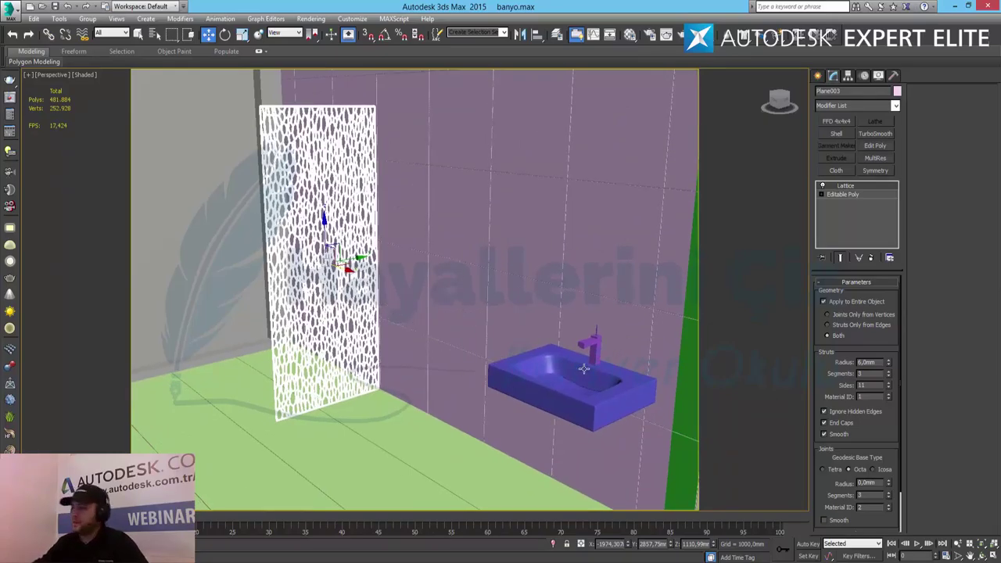
key(alt+w)
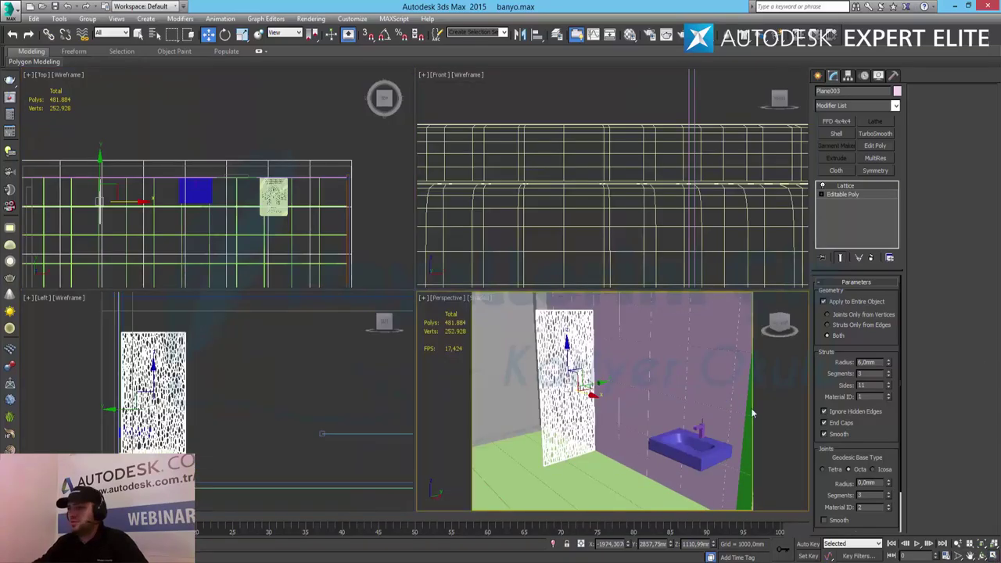
Step: Draw a ChamferBox from Extended Primitives in the Top view near the wall
right_click(327, 244)
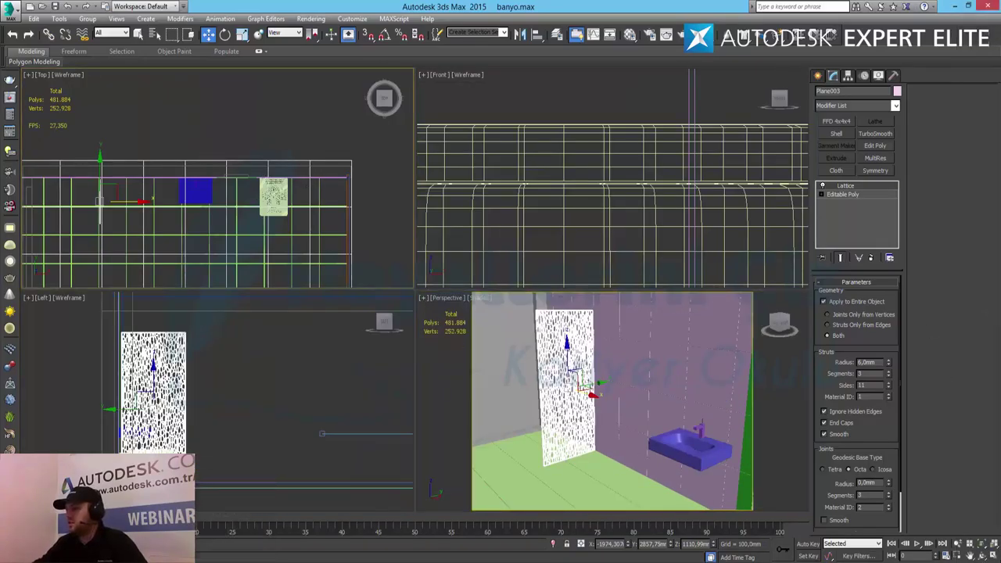
click(818, 76)
click(845, 108)
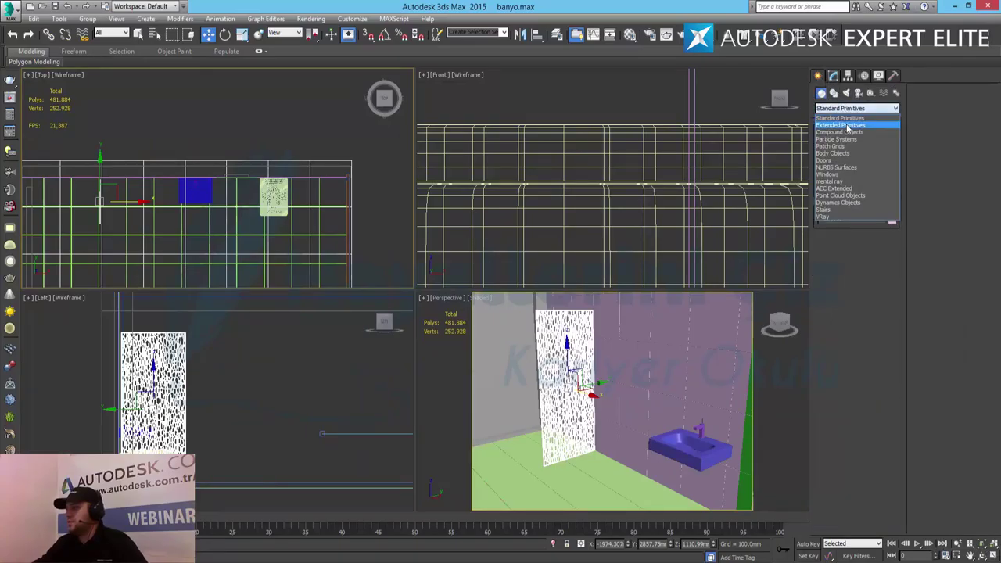
click(847, 125)
click(837, 156)
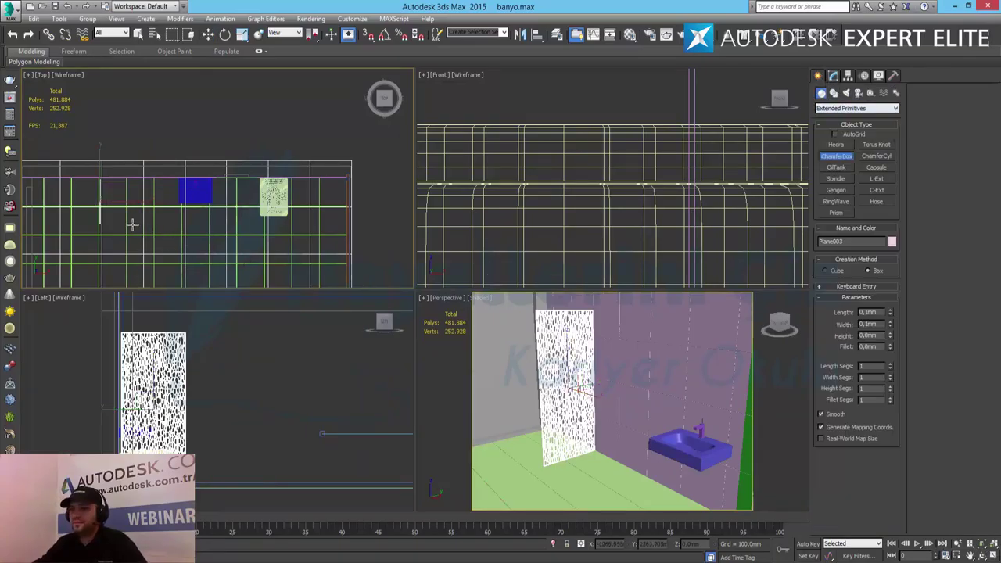
key(alt+w)
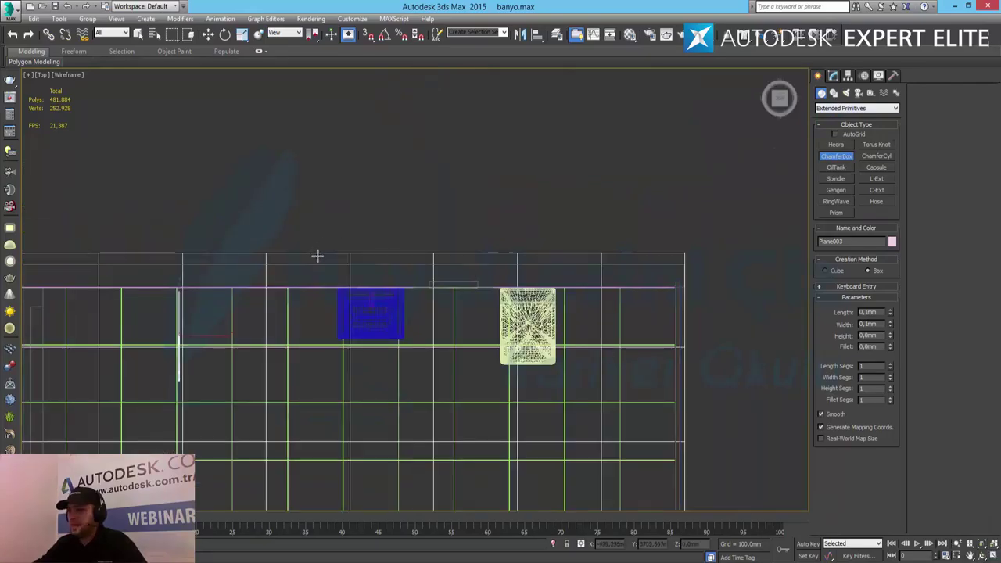
scroll(391, 258, up, 5)
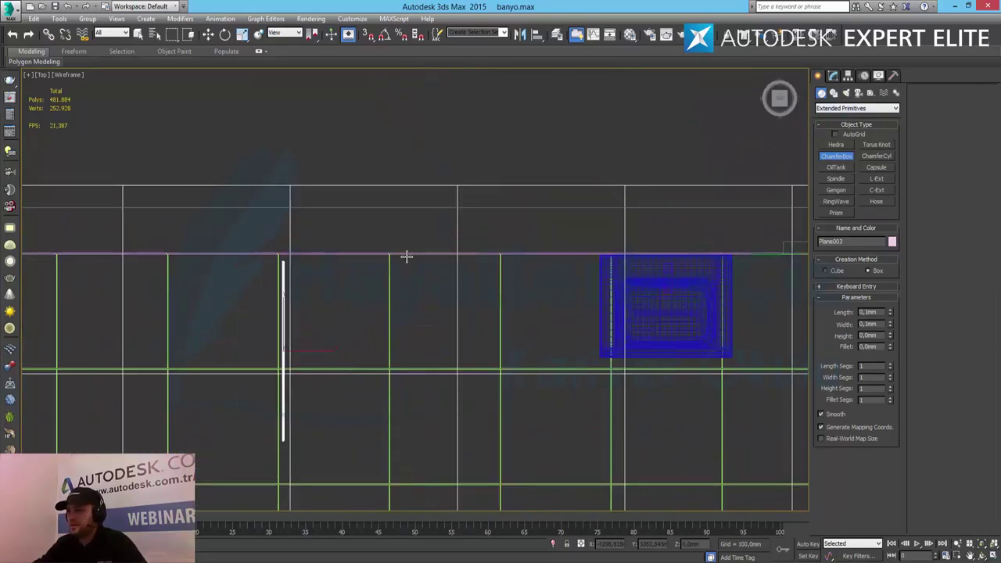
drag(407, 258, 559, 320)
click(550, 290)
click(563, 368)
Step: Raise the chamfer box up the wall beside the sink in the Front view
key(w)
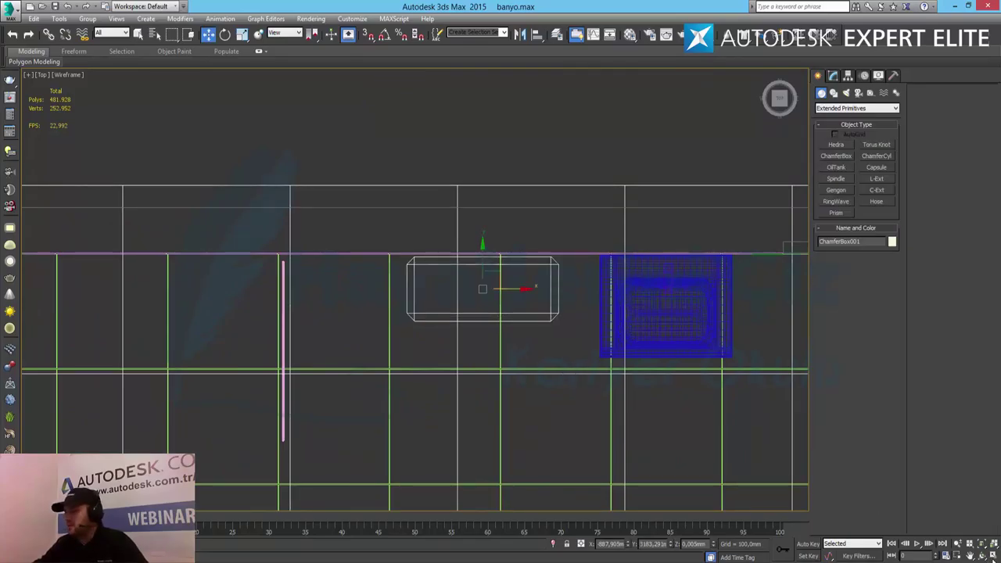
click(994, 556)
scroll(591, 181, up, 3)
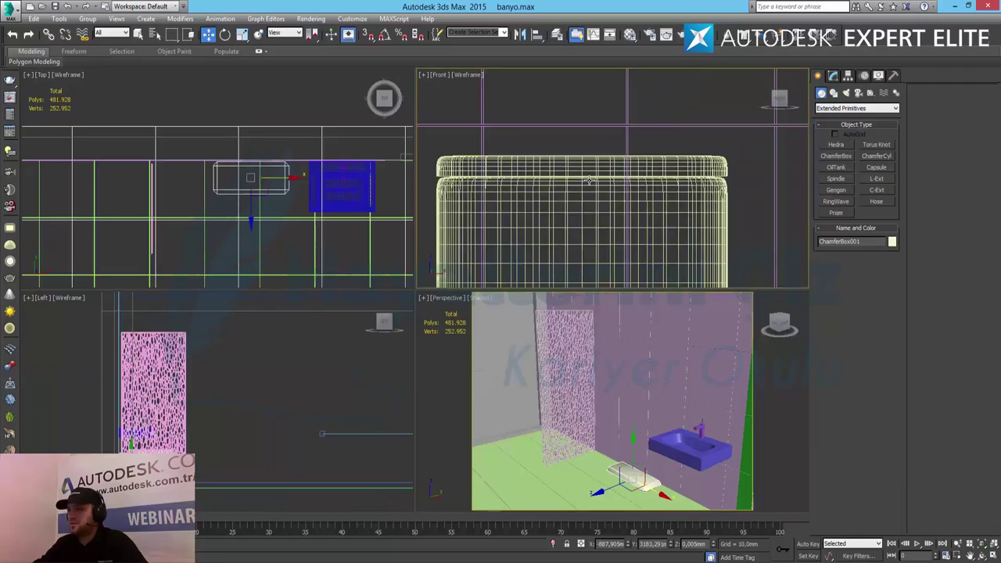
scroll(590, 182, down, 5)
click(994, 556)
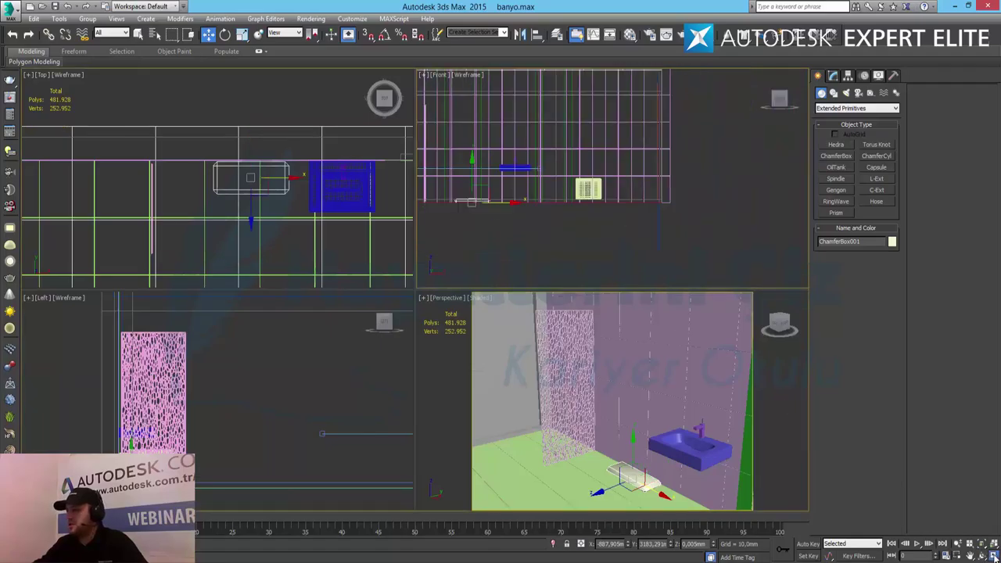
middle_drag(459, 296, 776, 327)
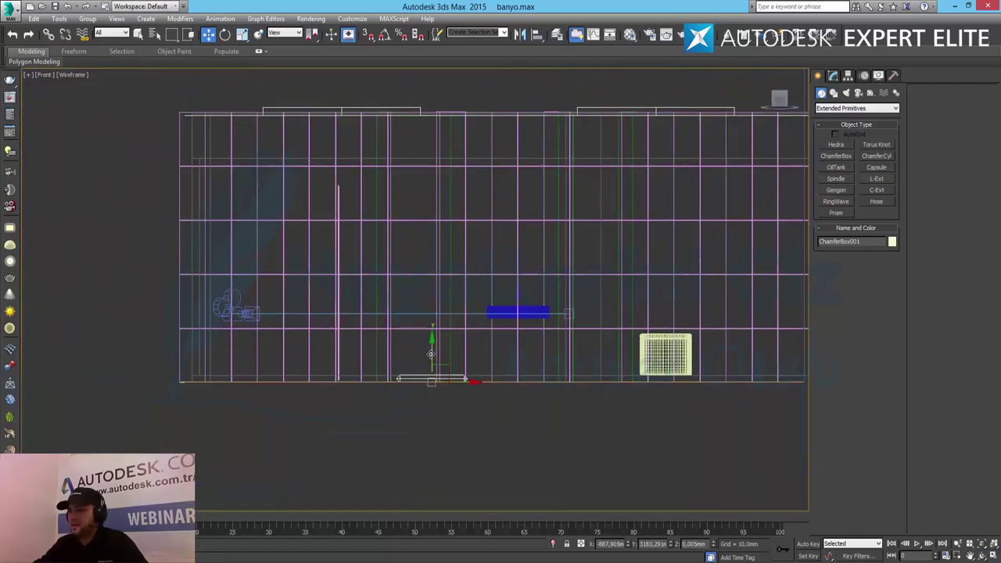
drag(432, 353, 433, 285)
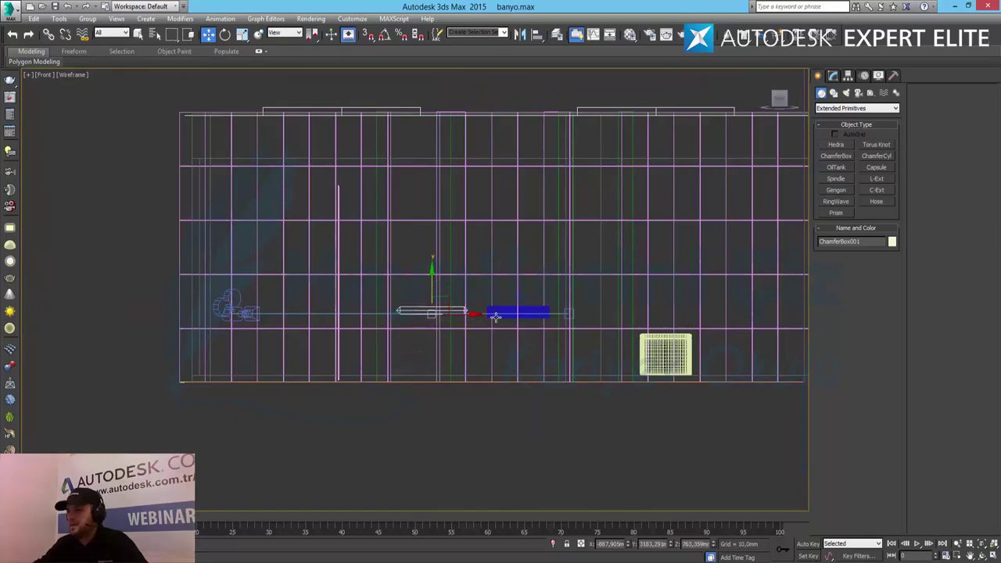
click(993, 554)
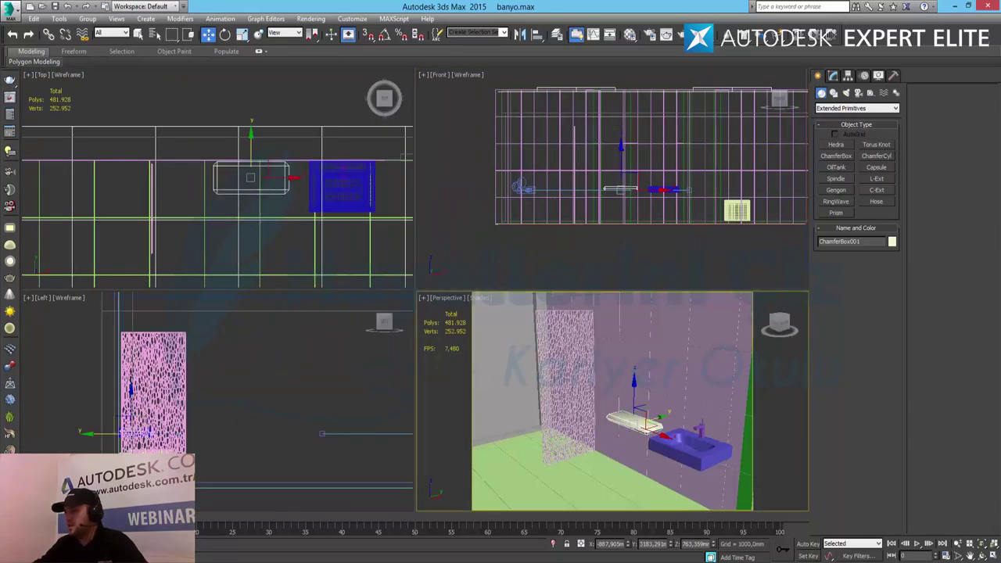
Step: Zoom the Perspective view in on the new chamfer box
click(993, 555)
scroll(483, 268, up, 5)
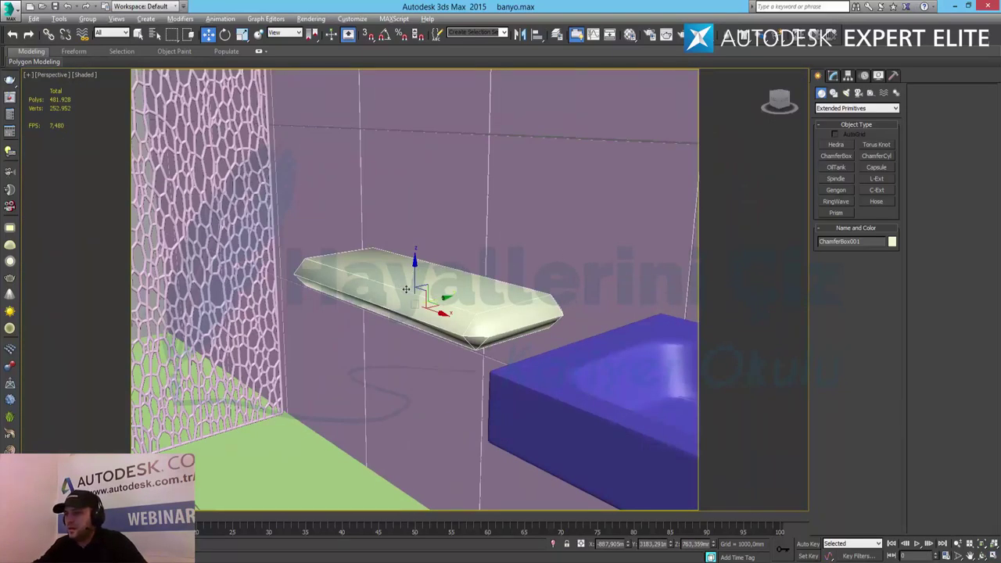
key(z)
alt+middle_drag(472, 285, 503, 306)
click(957, 543)
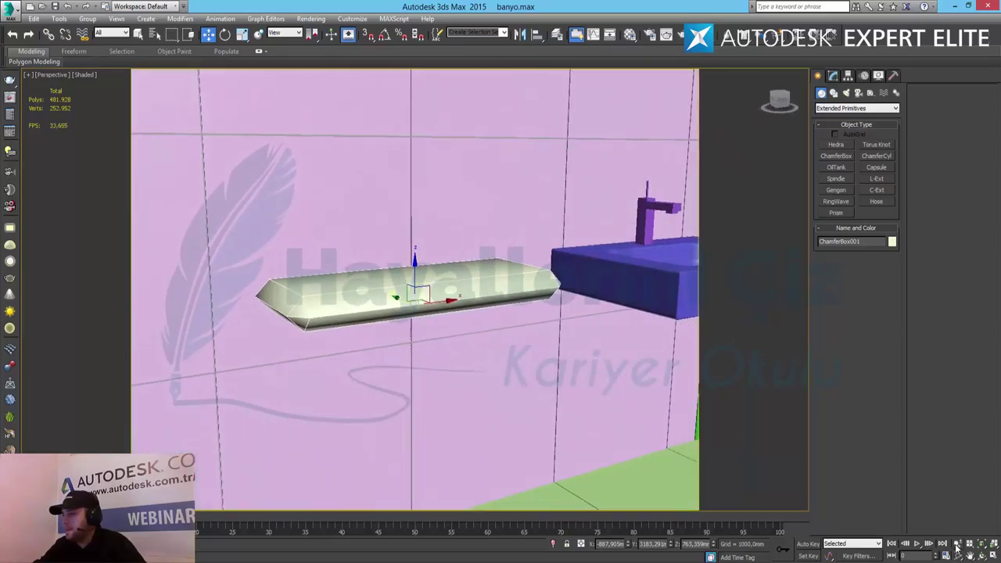
drag(480, 230, 588, 289)
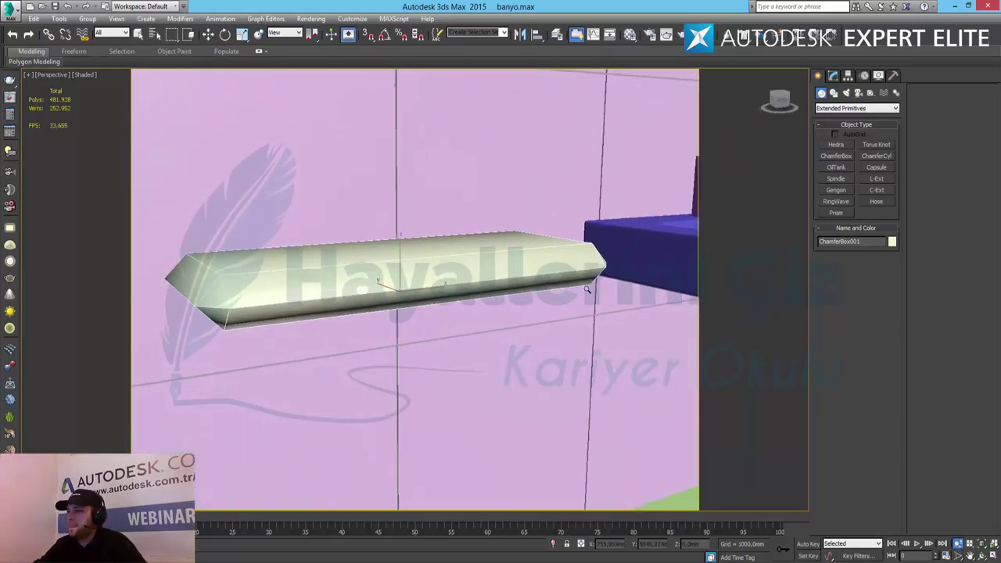
click(834, 76)
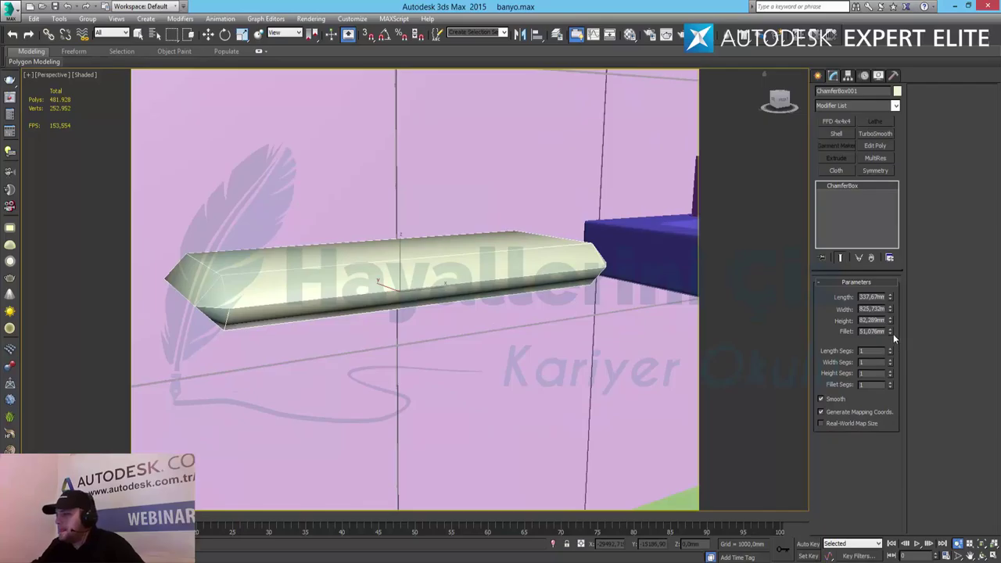
Step: Reduce the fillet to 7,151 mm and set Length and Width segments to 4
drag(890, 333, 900, 378)
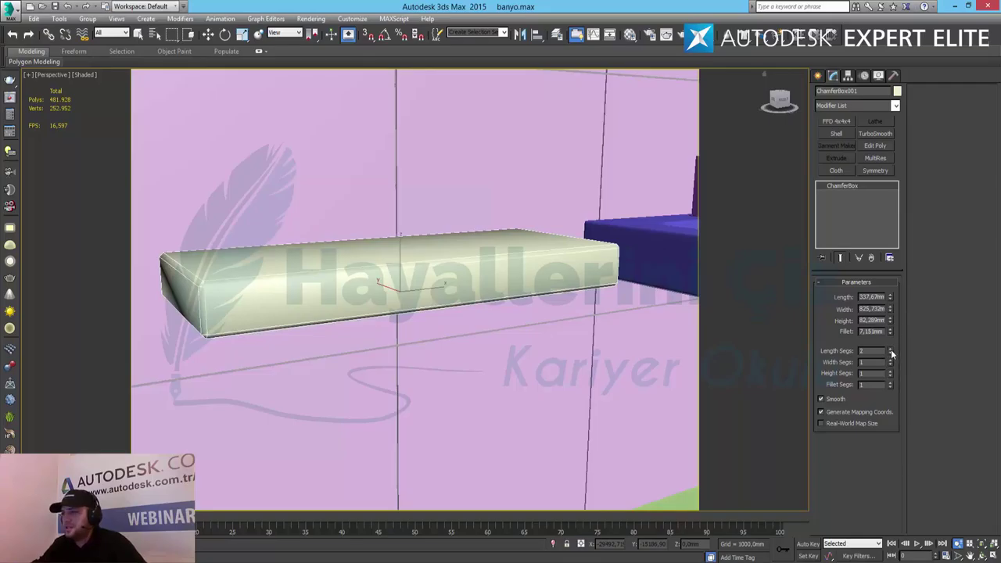
click(891, 352)
click(891, 351)
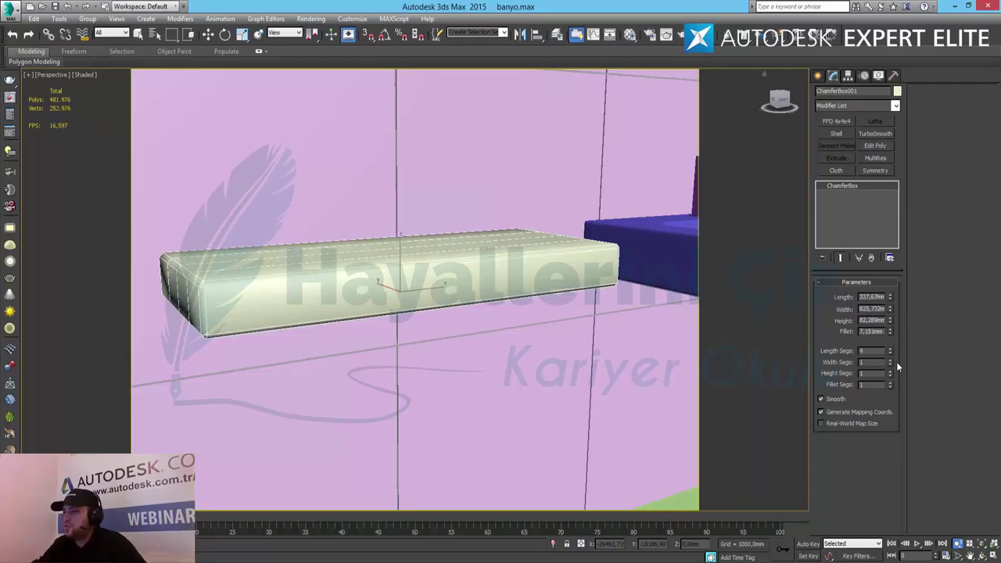
click(890, 361)
click(890, 360)
click(890, 361)
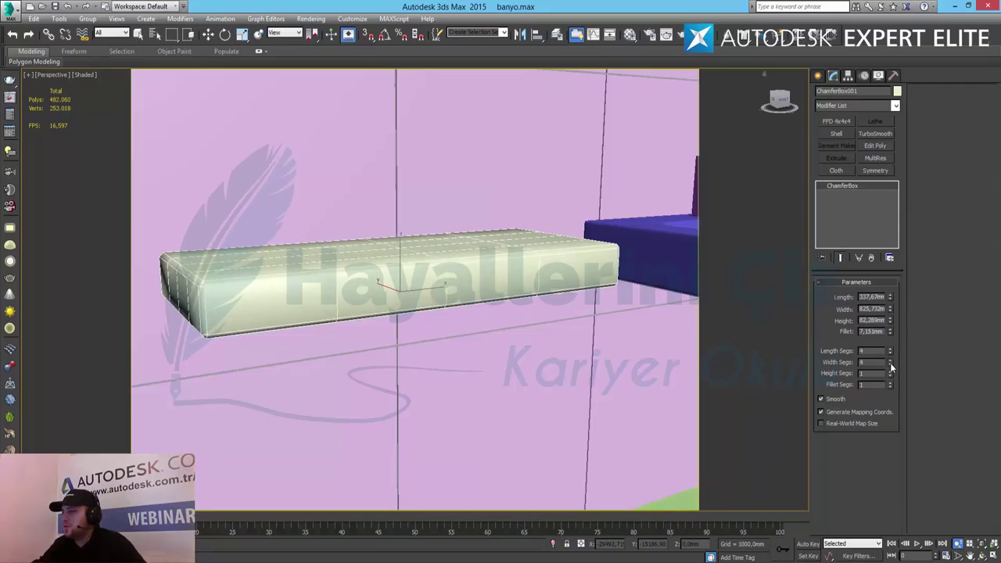
click(891, 368)
click(892, 369)
click(891, 369)
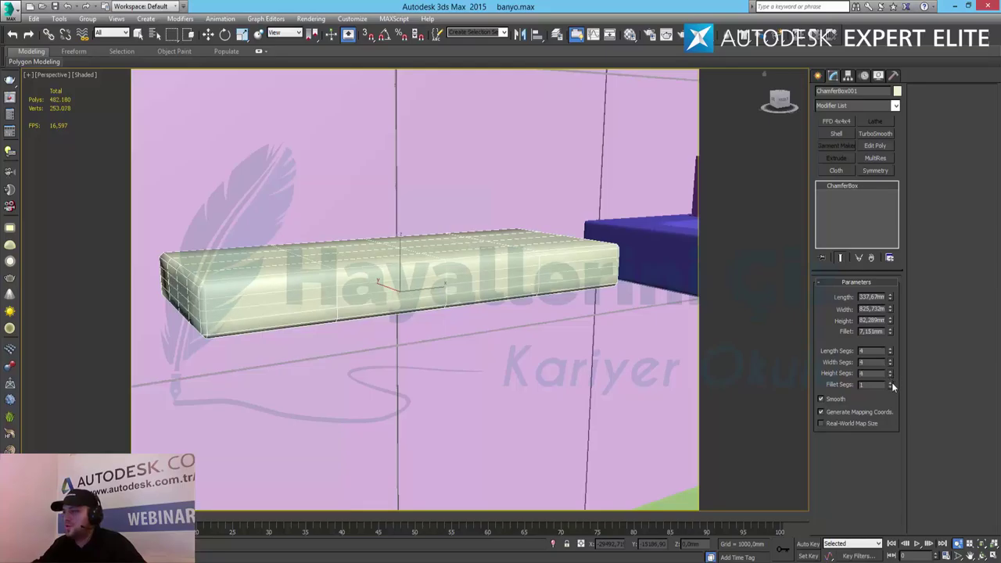
Step: Set Fillet segments to 3 and Height segments to 1
click(891, 382)
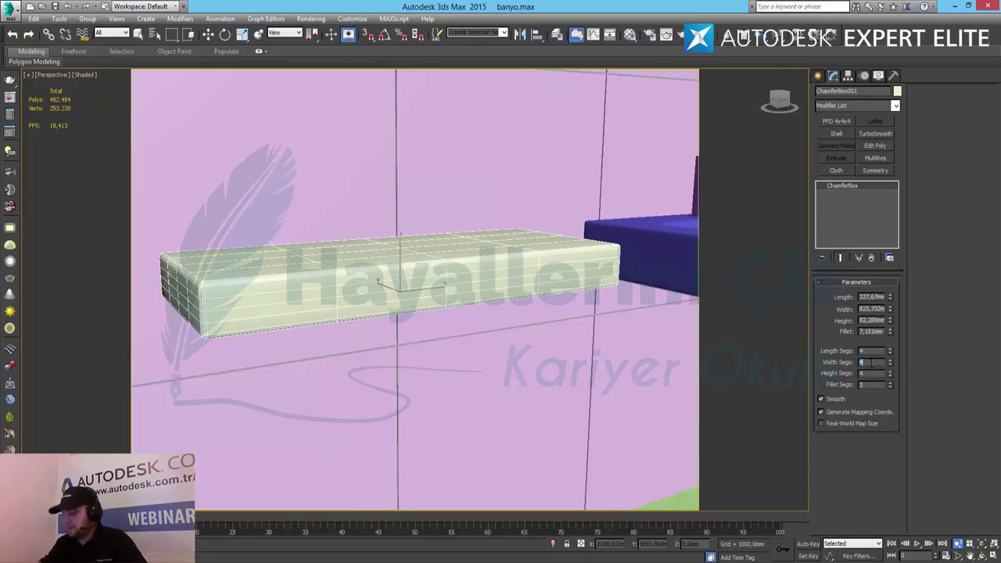
text(1)
key(Return)
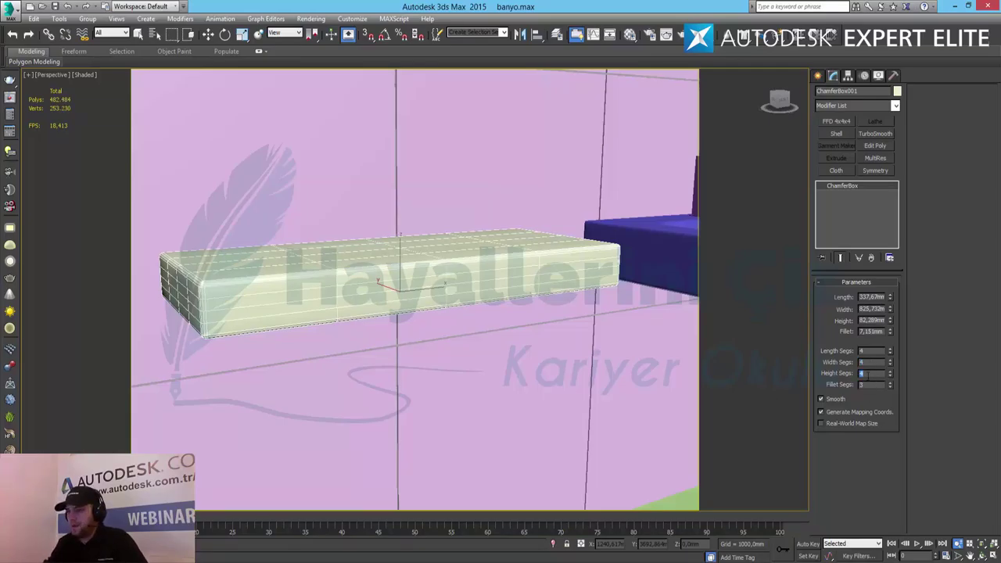
text(1)
key(Return)
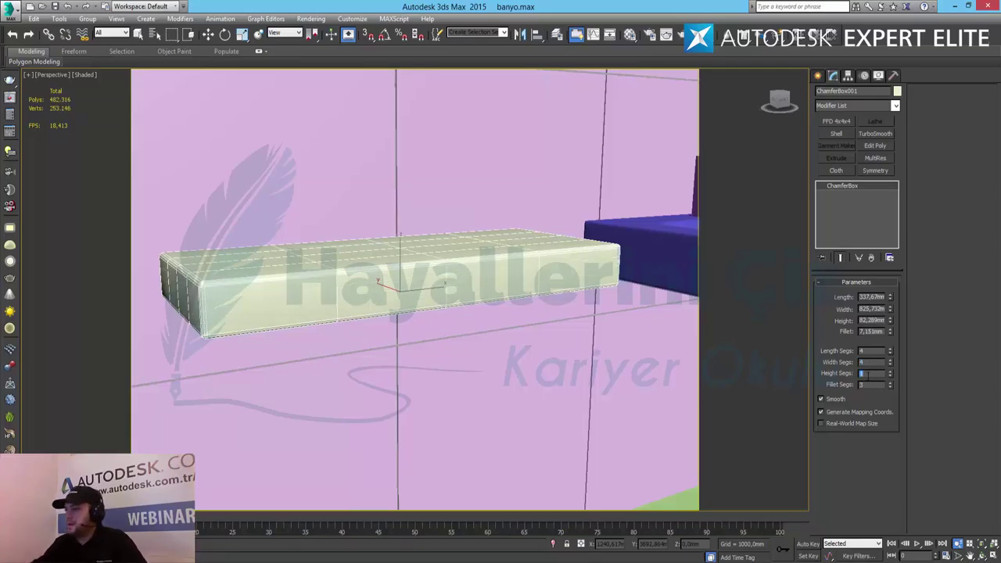
key(w)
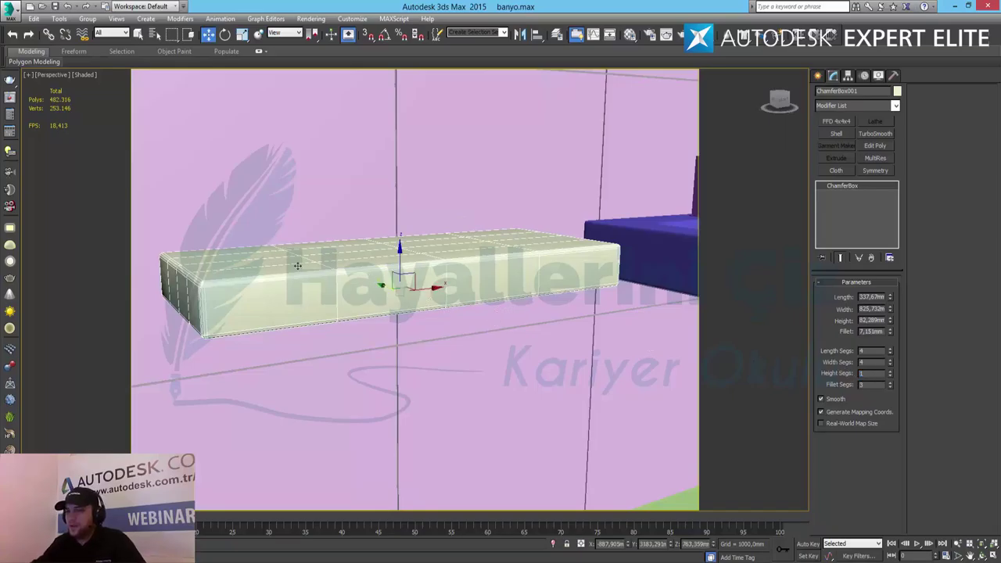
right_click(419, 279)
Step: Convert the box to Editable Poly and connect its vertical edge ring with 2 segments
mouse_move(393, 388)
click(463, 403)
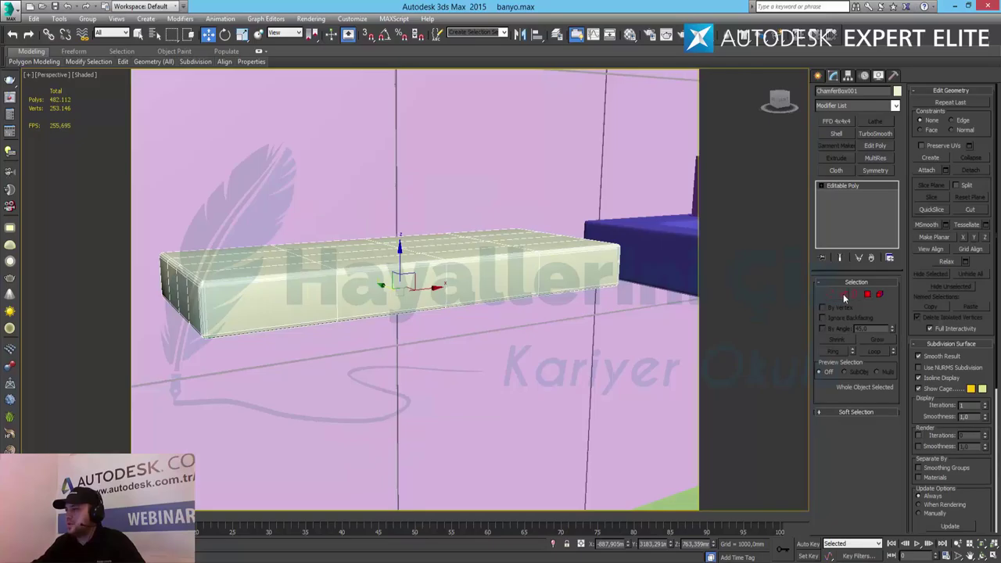
click(844, 294)
click(336, 296)
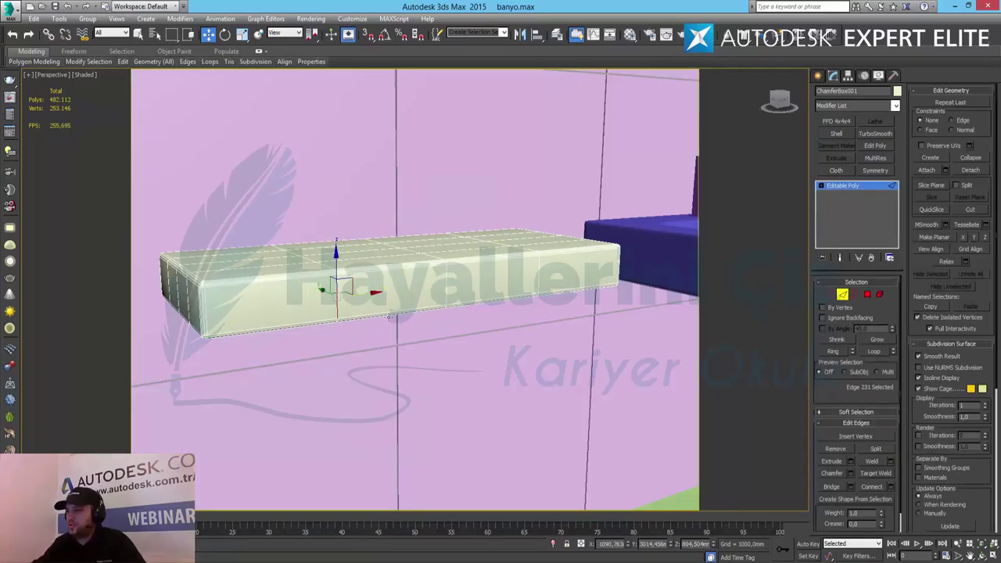
click(836, 352)
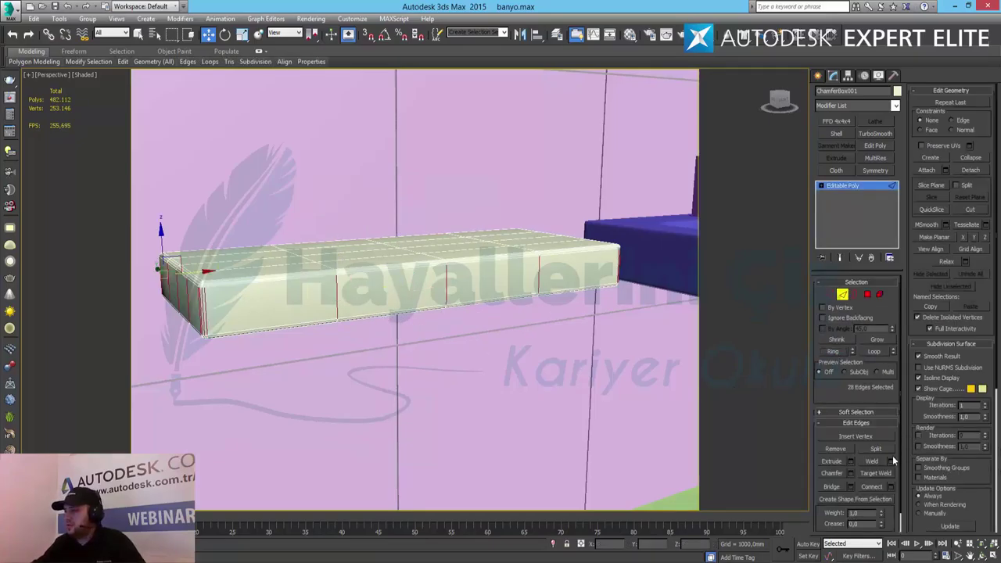
click(891, 486)
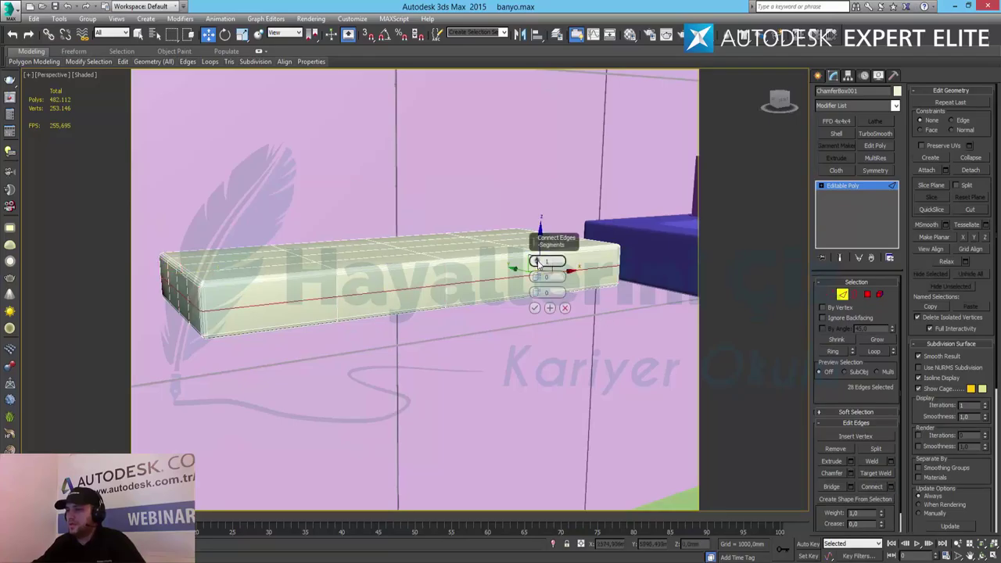
drag(538, 263, 539, 255)
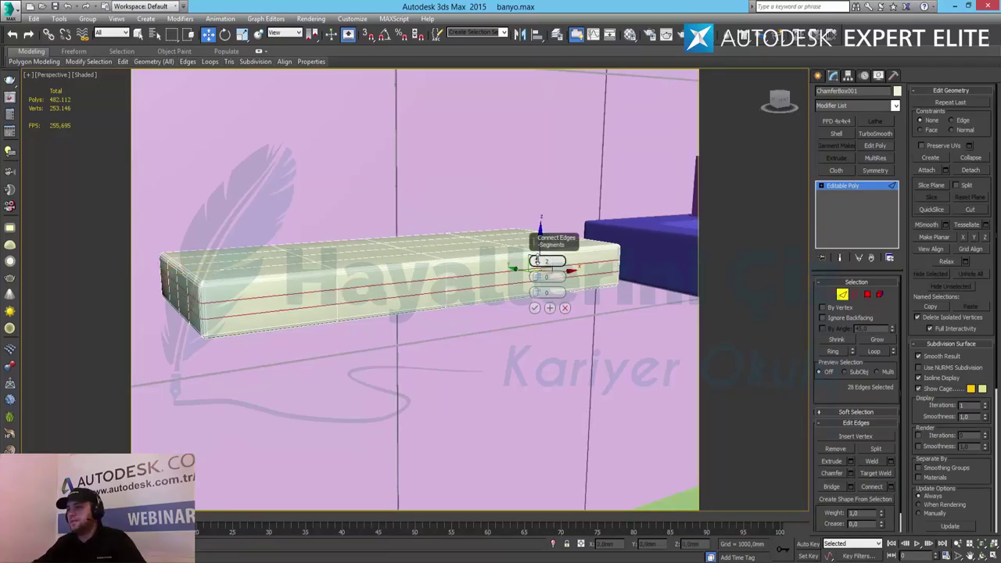
click(533, 308)
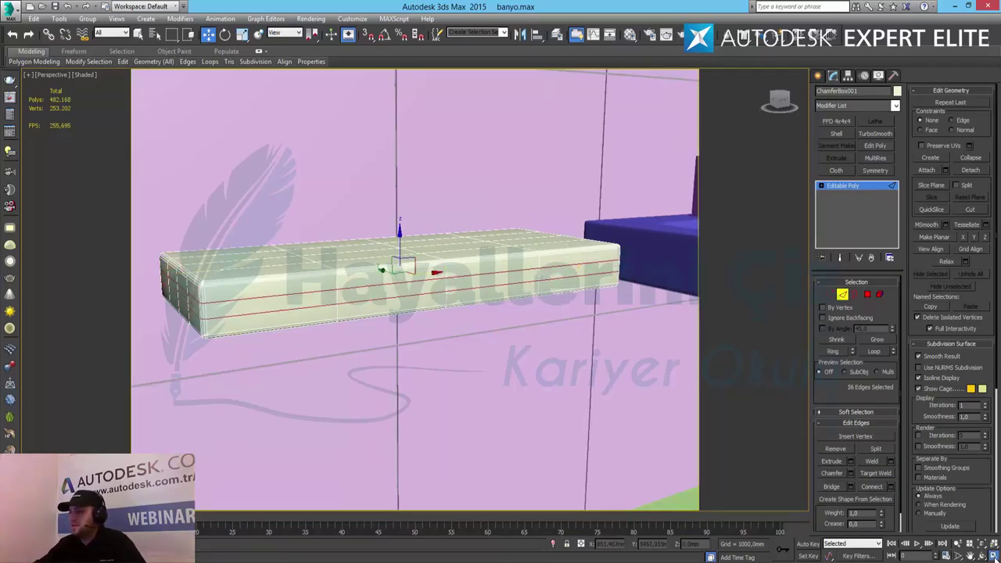
key(alt+w)
scroll(682, 240, up, 4)
middle_drag(682, 241, 671, 208)
key(alt+w)
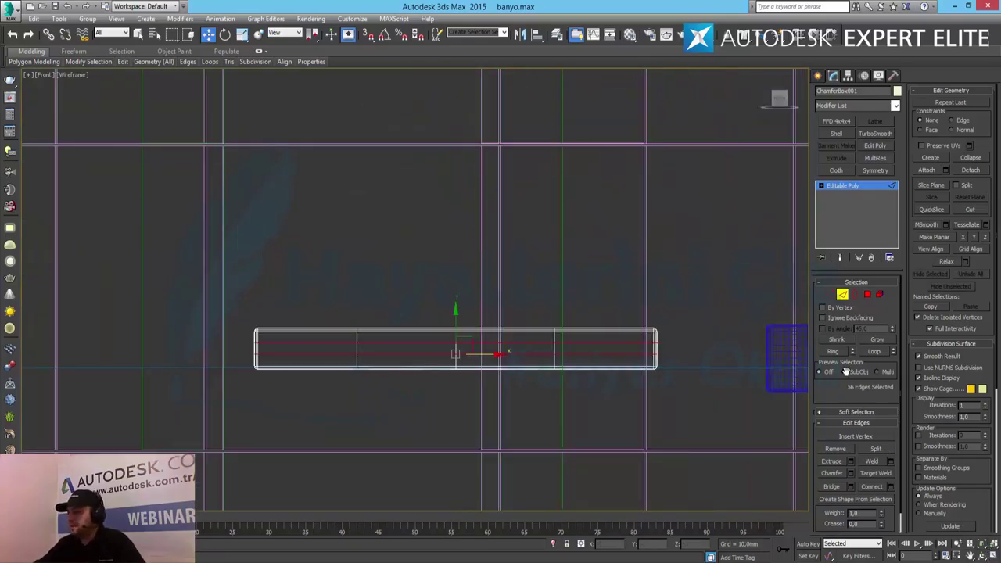
Step: Extrude the 28 middle-band polygons inward about 8.4 mm along Local Normal
click(867, 295)
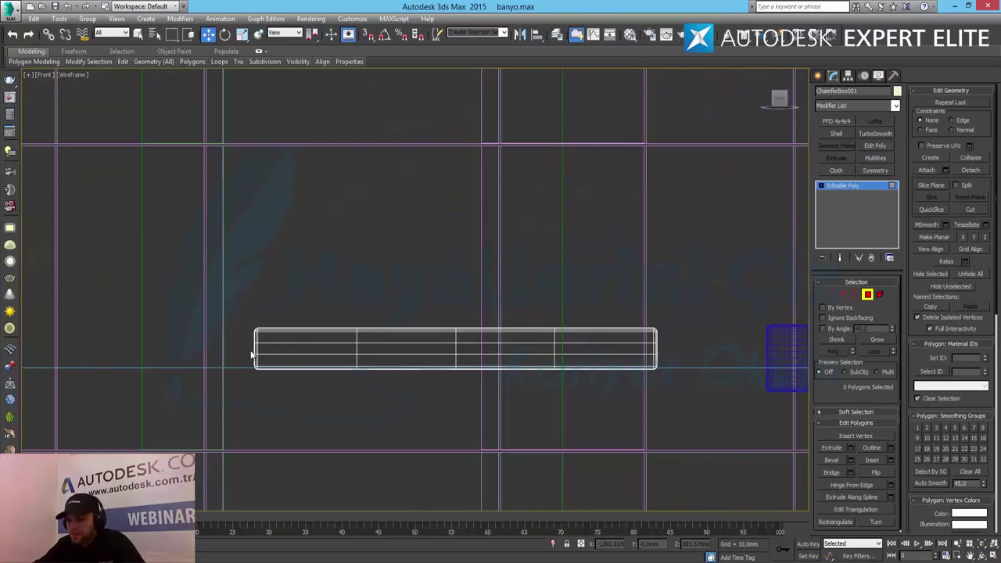
drag(644, 380, 678, 350)
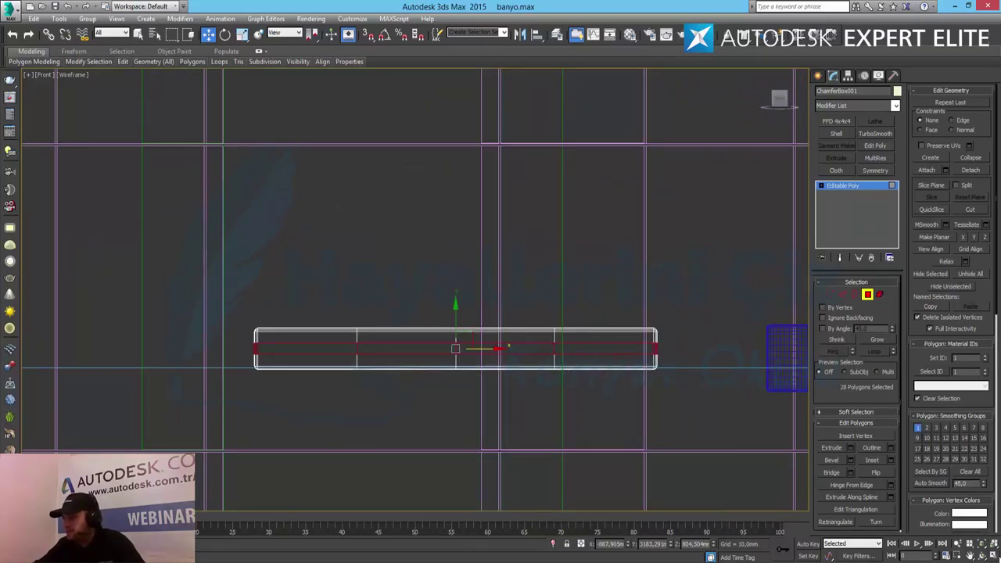
click(993, 556)
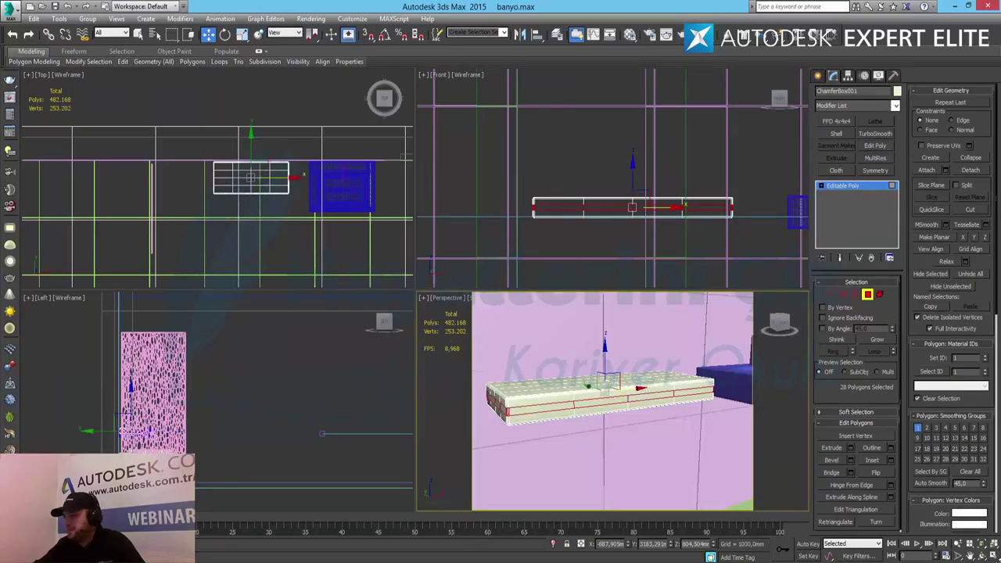
click(993, 556)
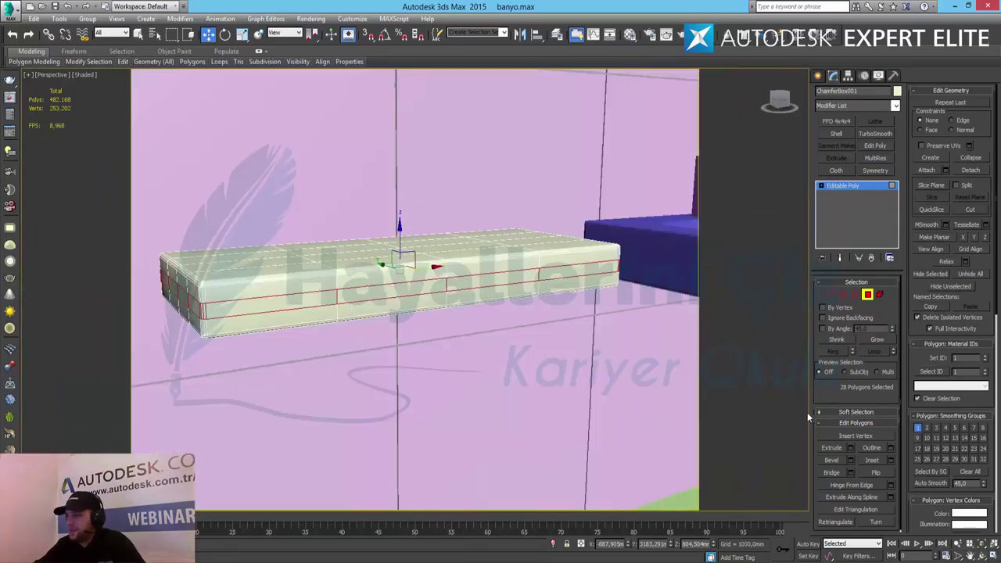
click(851, 447)
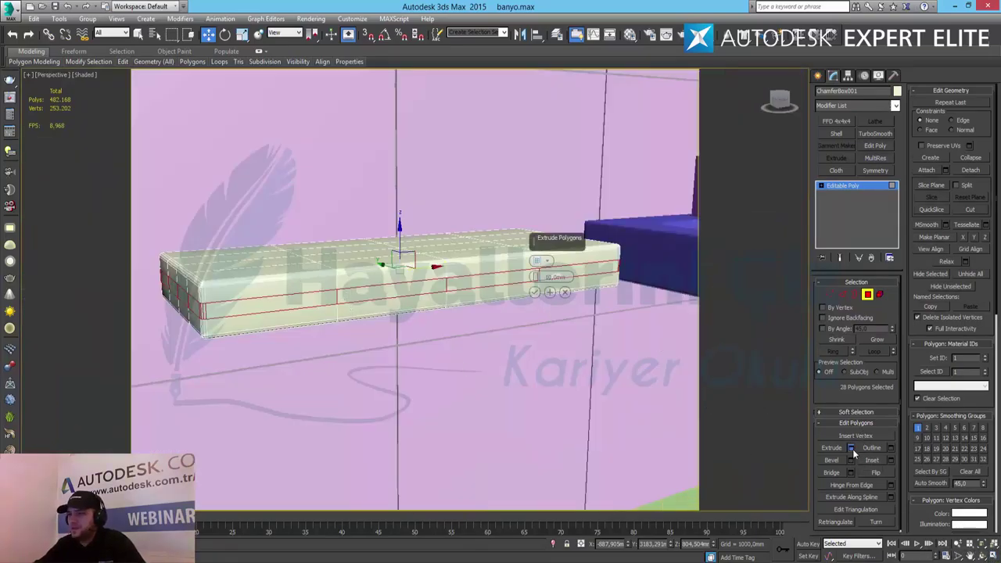
click(539, 260)
click(567, 280)
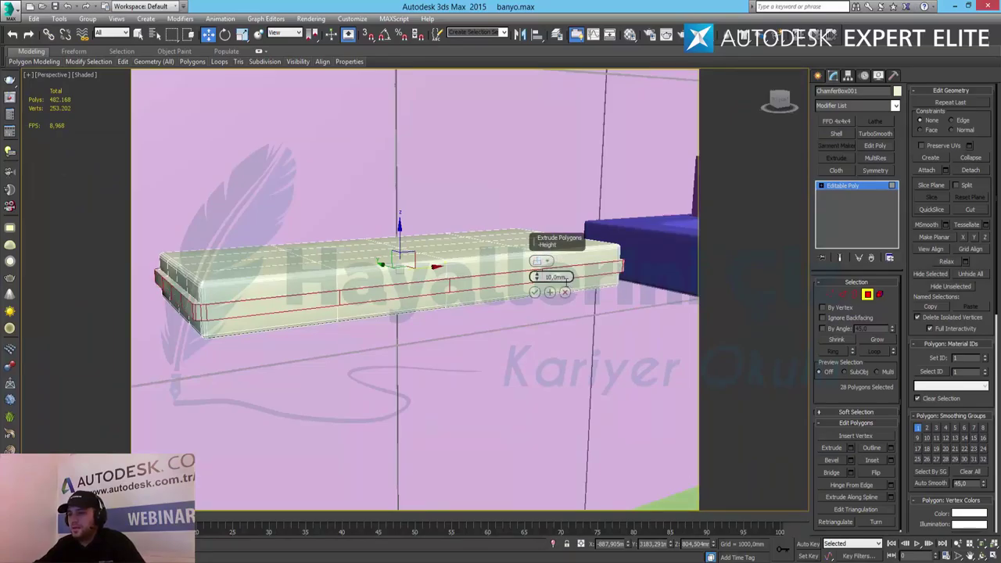
drag(537, 277, 540, 331)
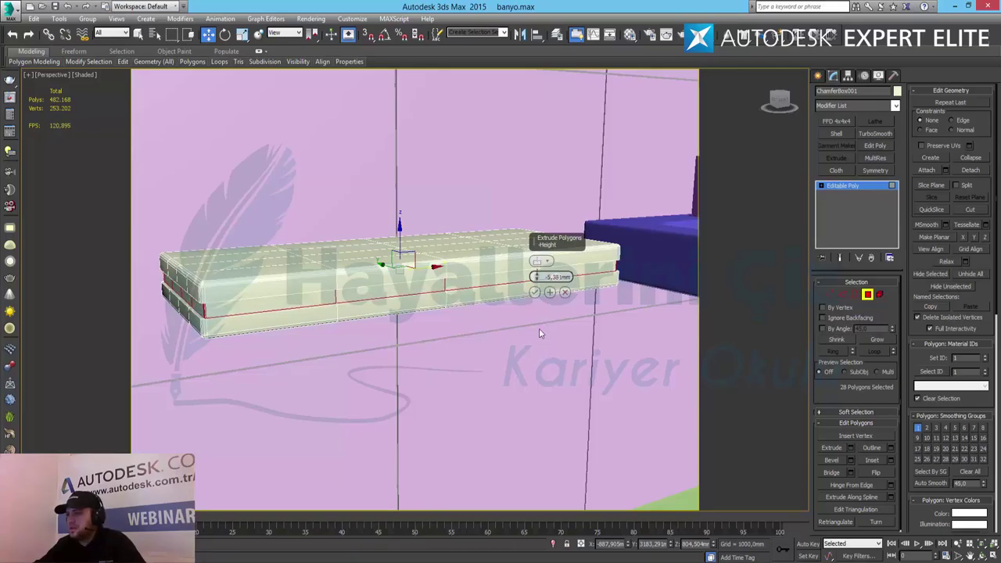
click(535, 292)
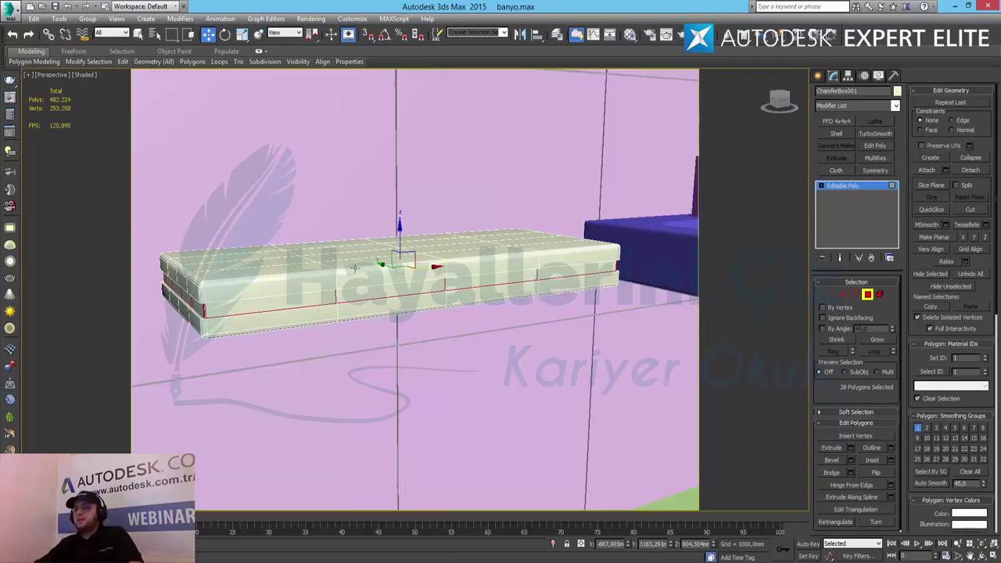
Step: Leave Polygon level and orbit around the shelf to inspect the groove
alt+middle_drag(309, 234, 239, 244)
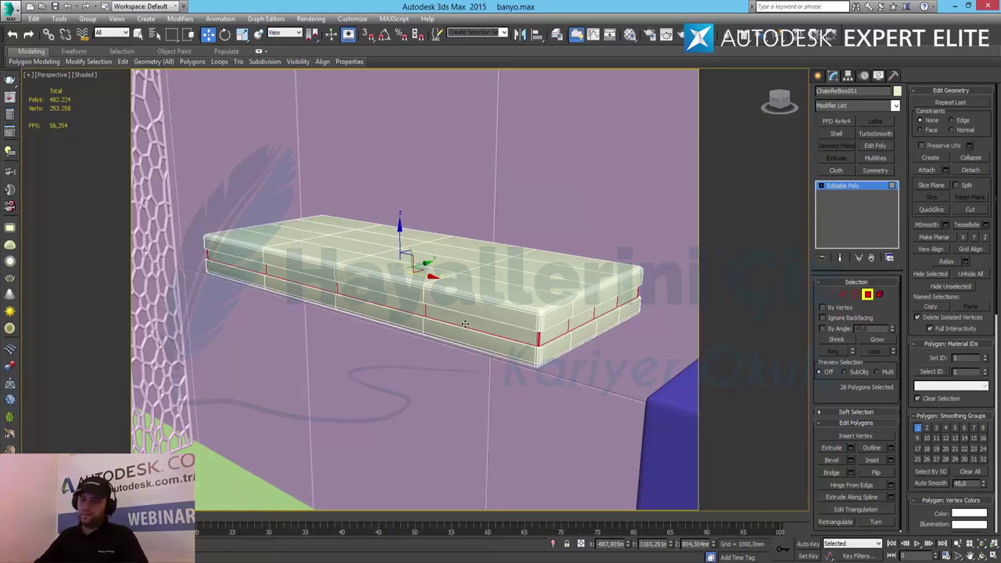
click(868, 295)
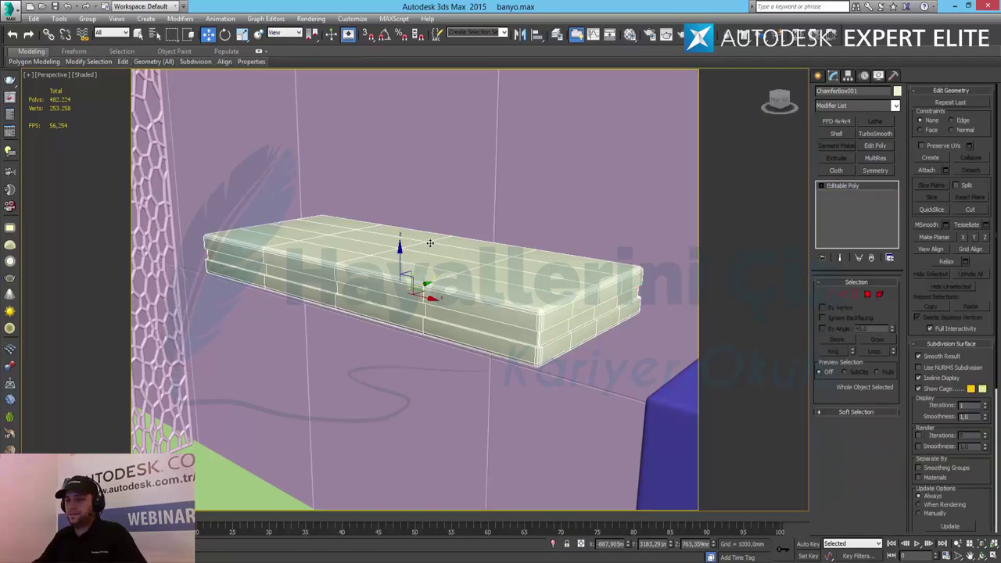
alt+middle_drag(430, 243, 427, 250)
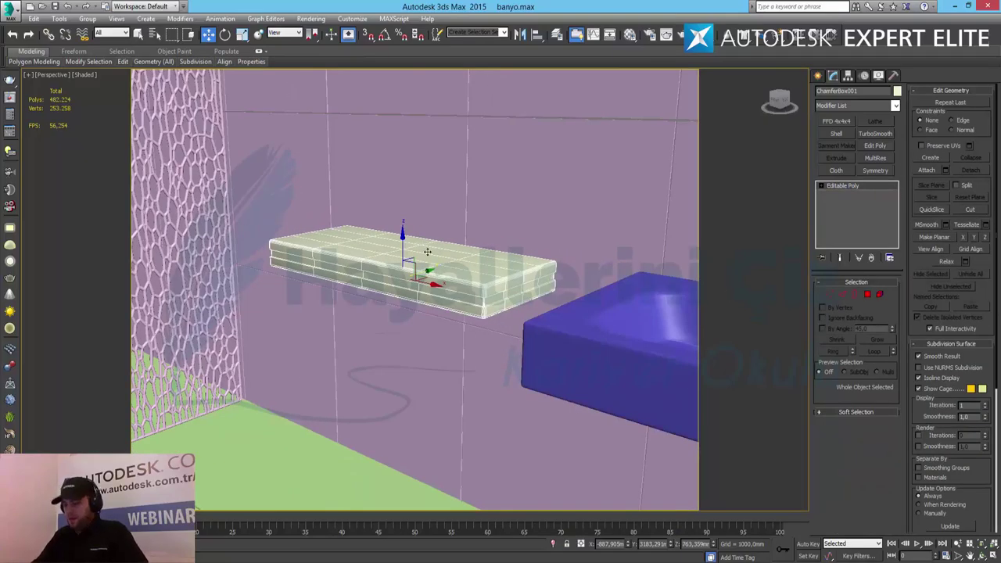
Step: Frame the sink wall in the Camera001 view, then orbit the shelf in Perspective
key(c)
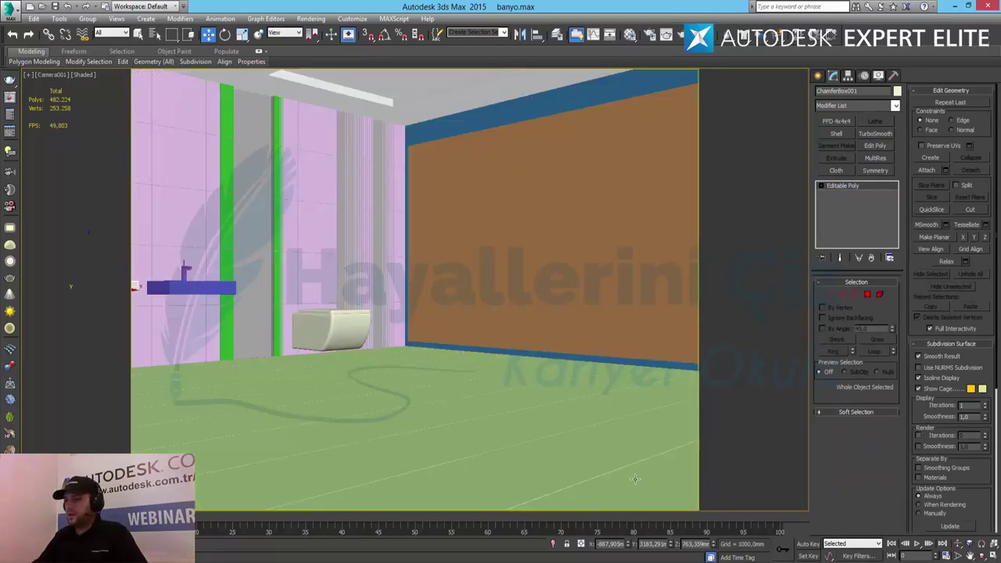
click(957, 544)
drag(329, 336, 247, 334)
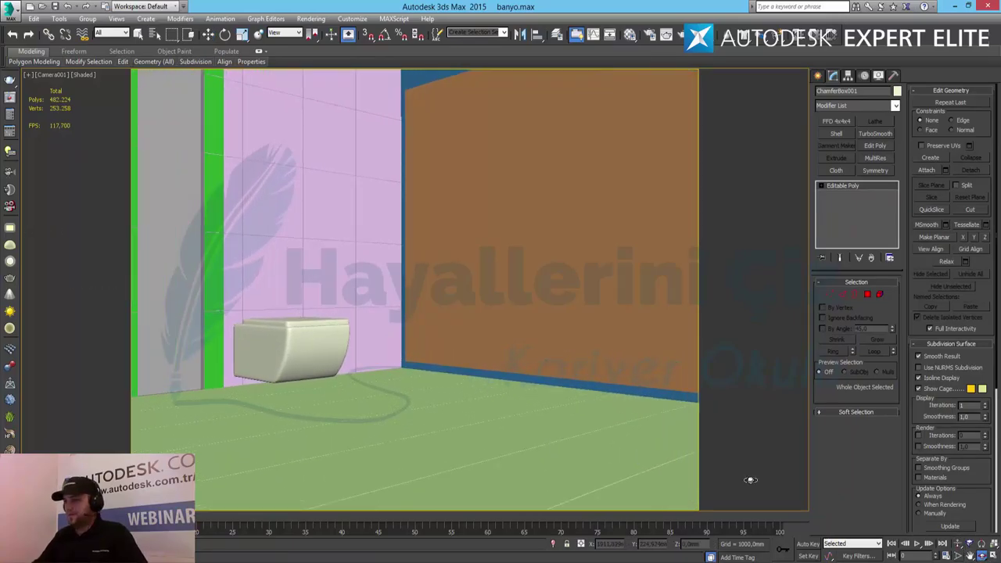
drag(238, 229, 208, 230)
middle_drag(281, 346, 567, 378)
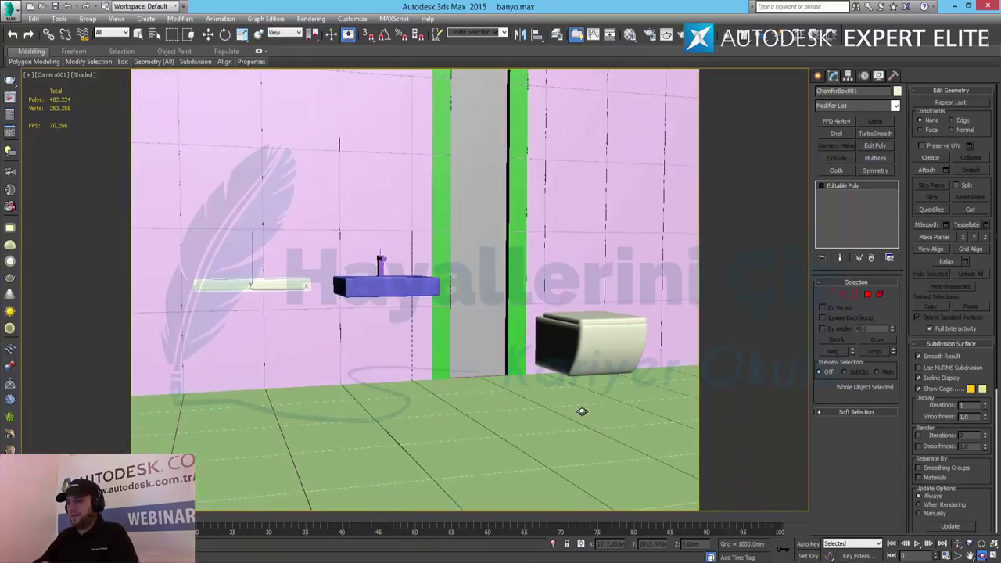
key(p)
key(w)
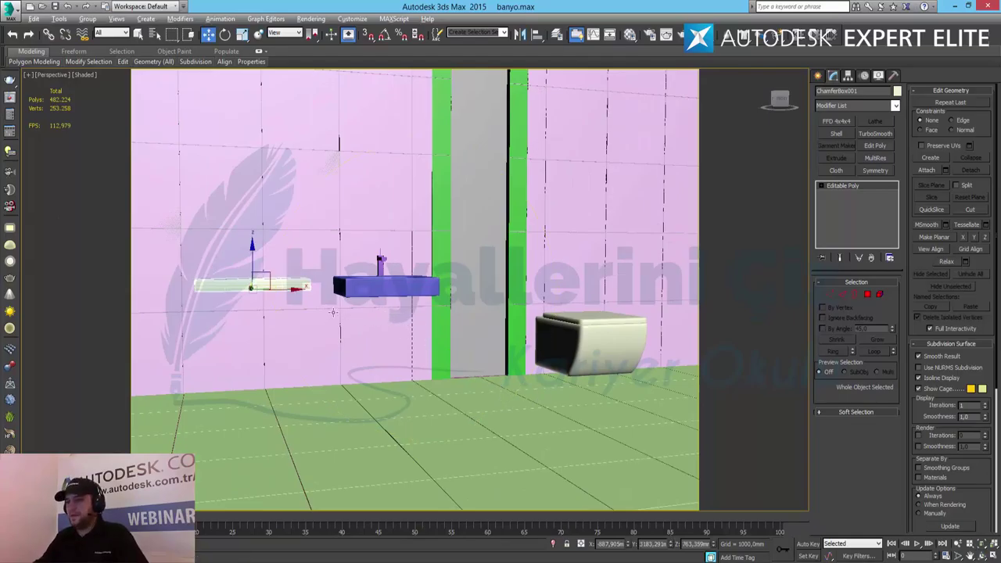
alt+middle_drag(332, 312, 410, 342)
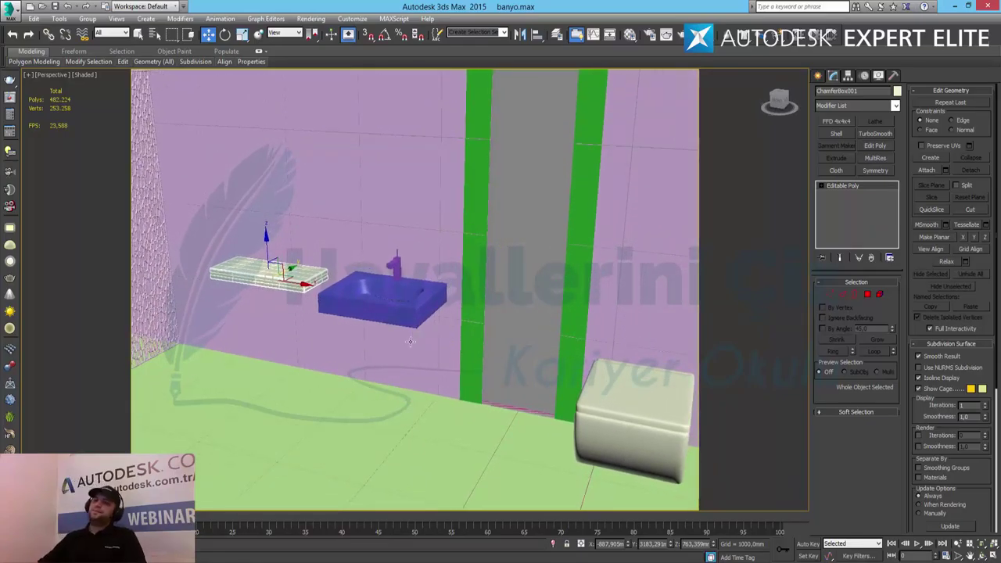